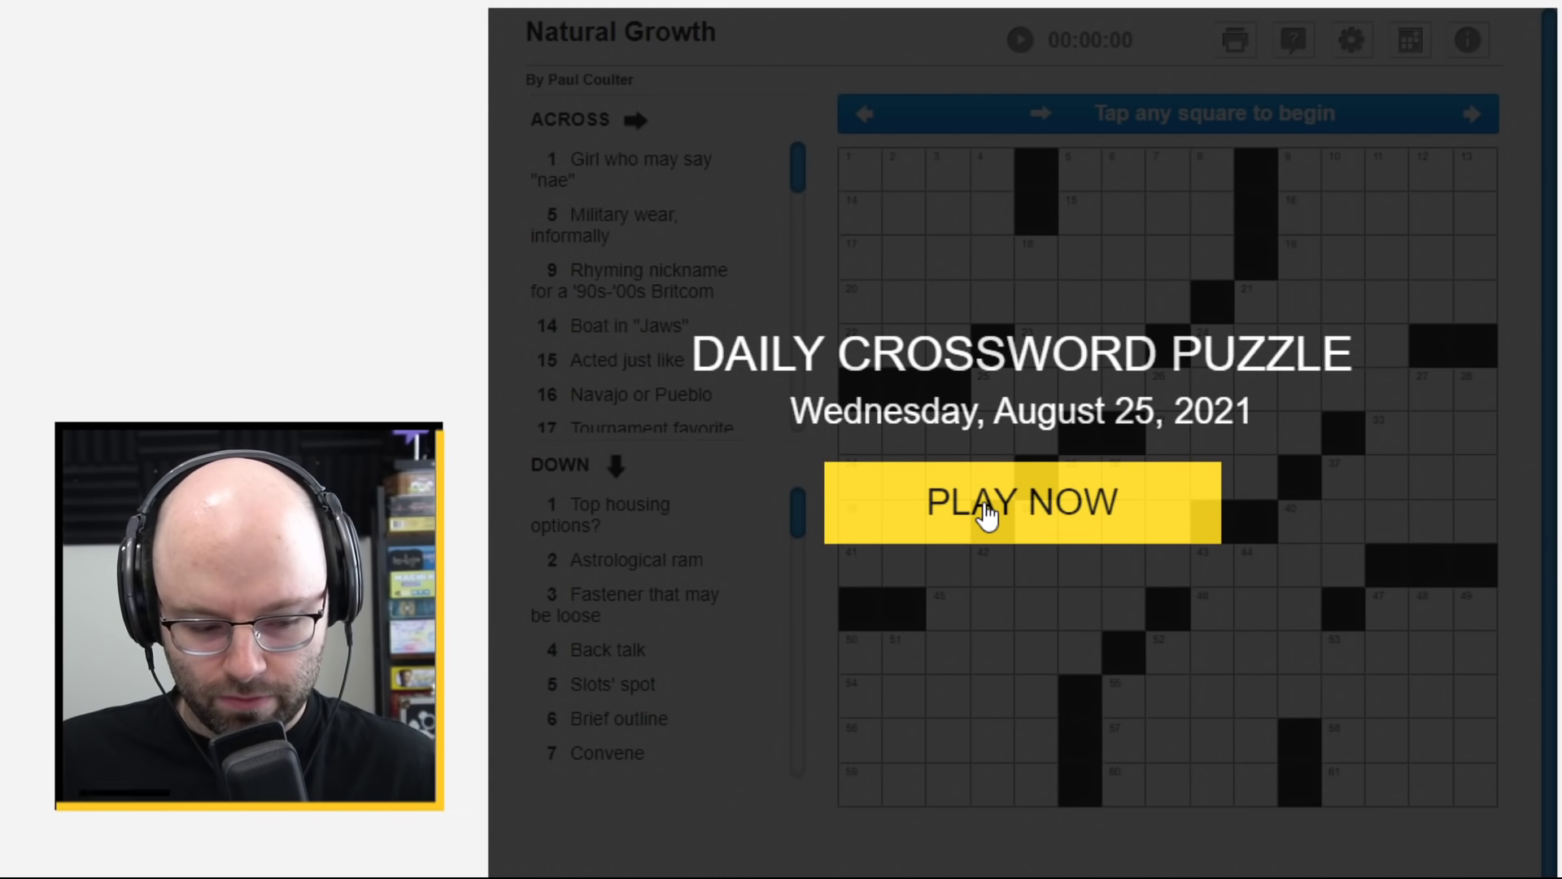
- Dismiss the start screen to reveal the empty Natural Growth grid
click(987, 513)
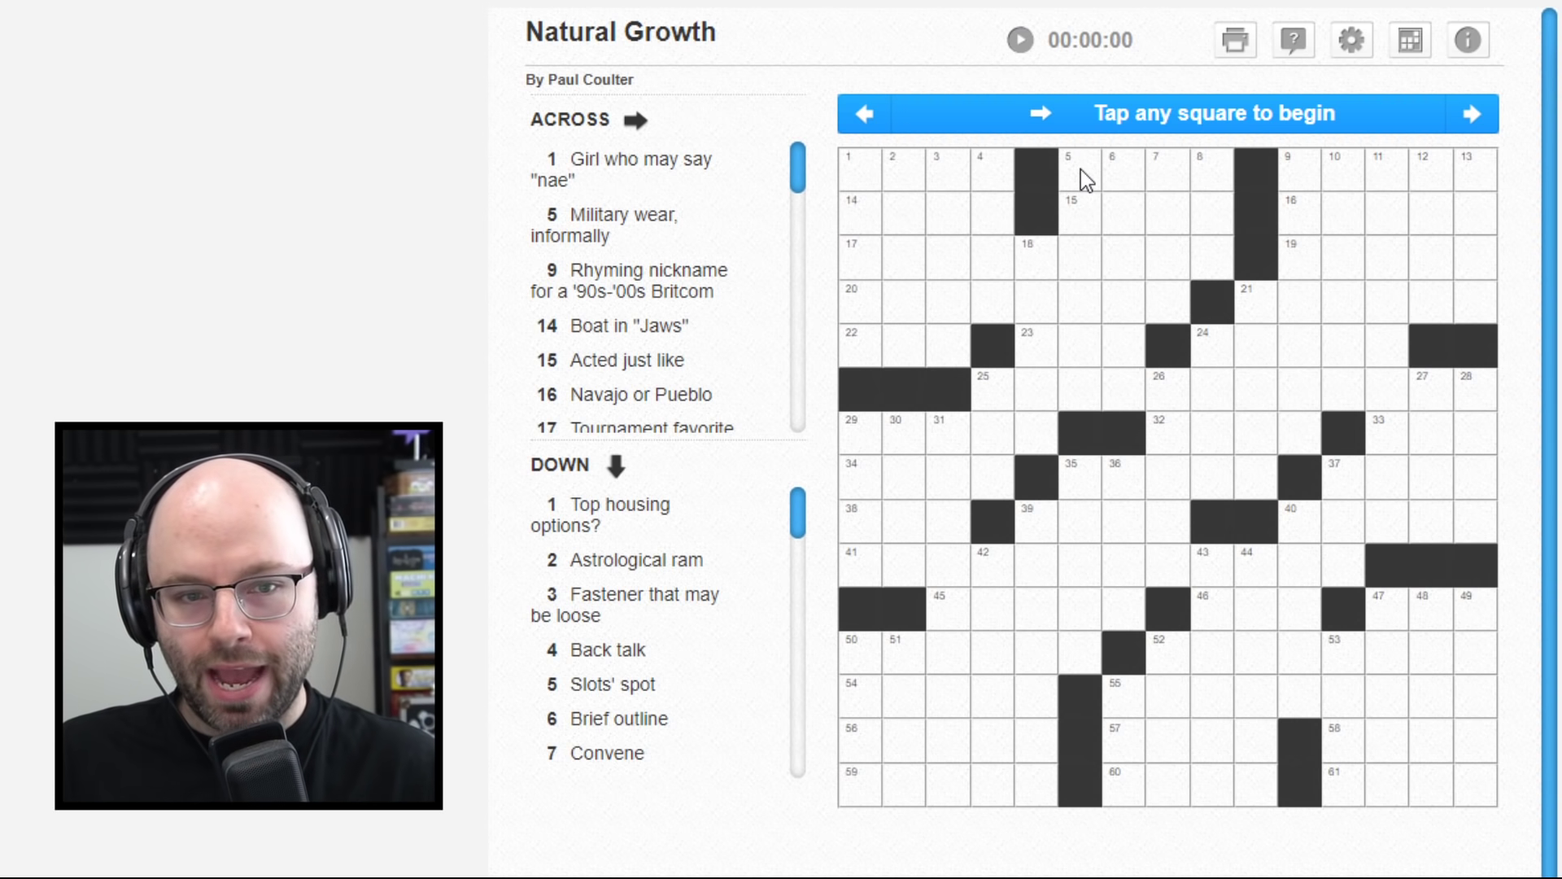
- Enter ARIES for 2 Down, then read the Down clues at squares 1, 3 and 4
click(904, 163)
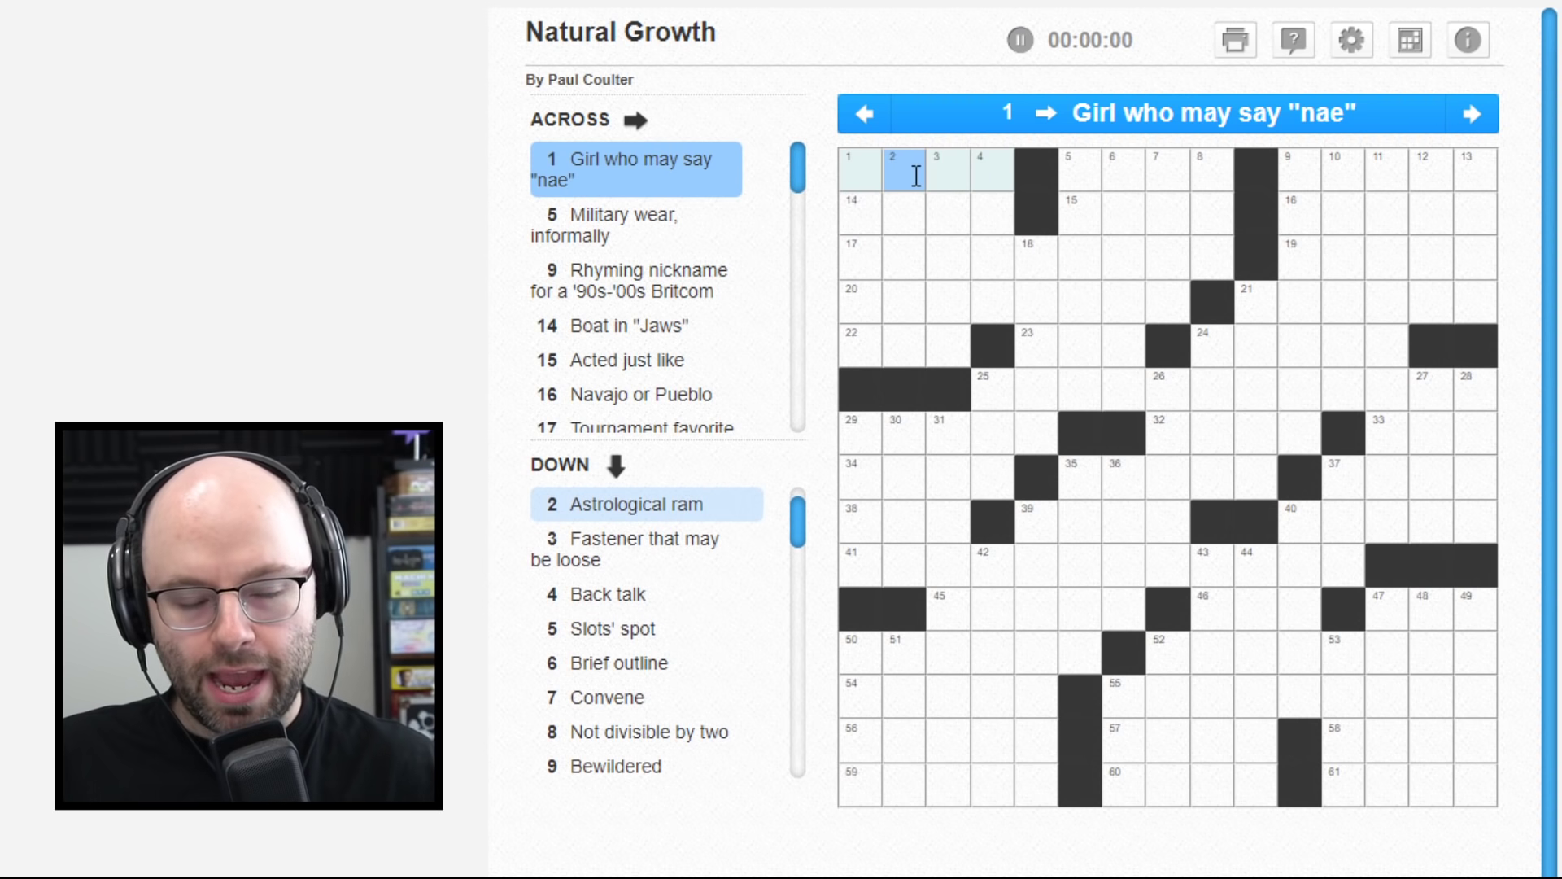
key(space)
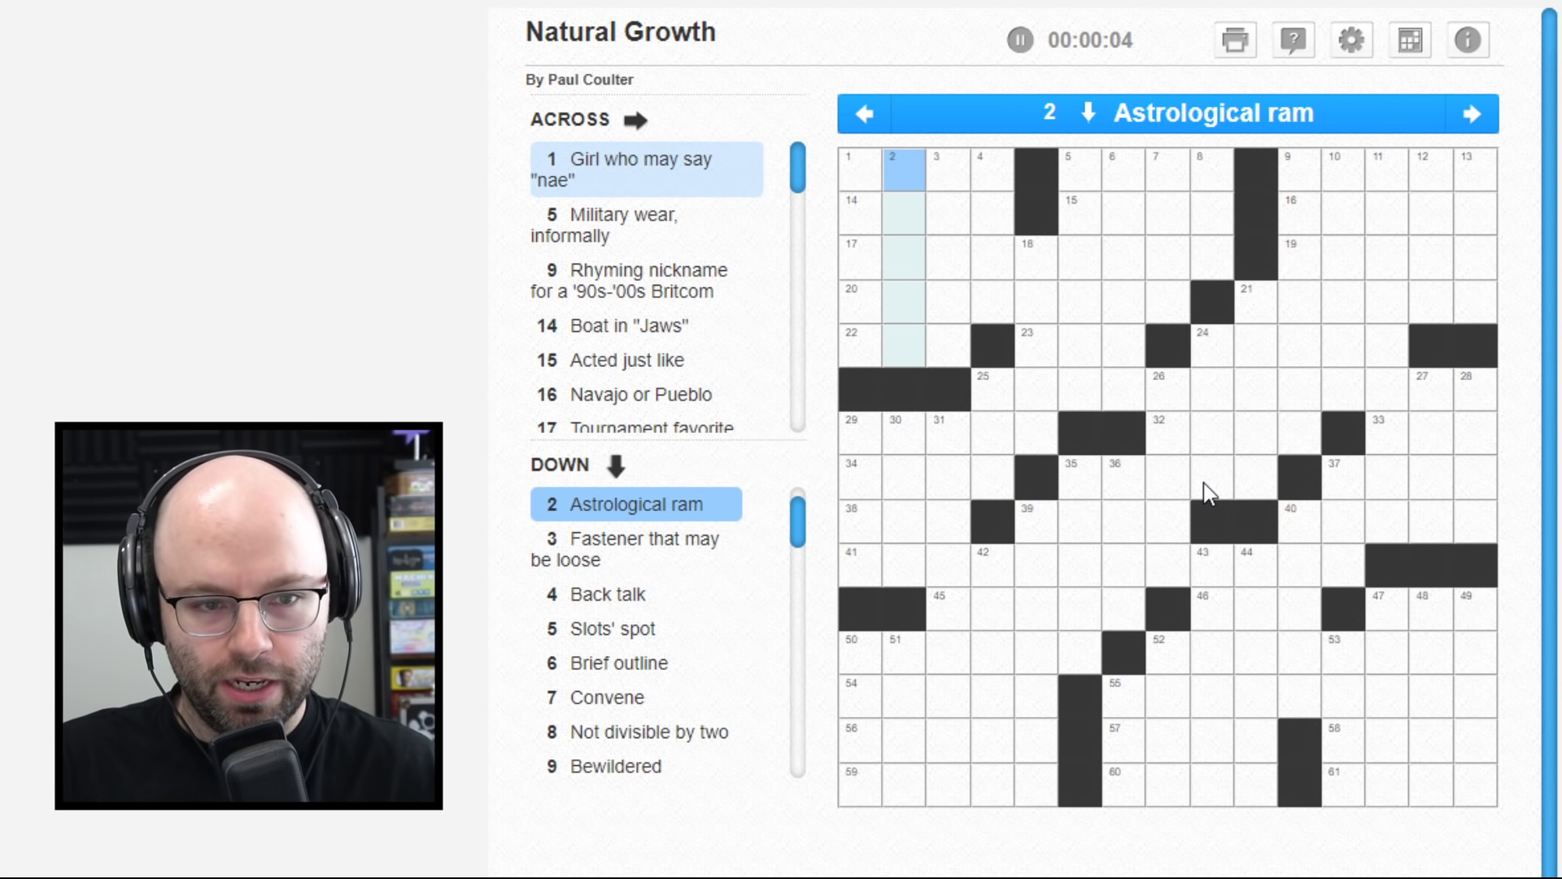
text(ARIES)
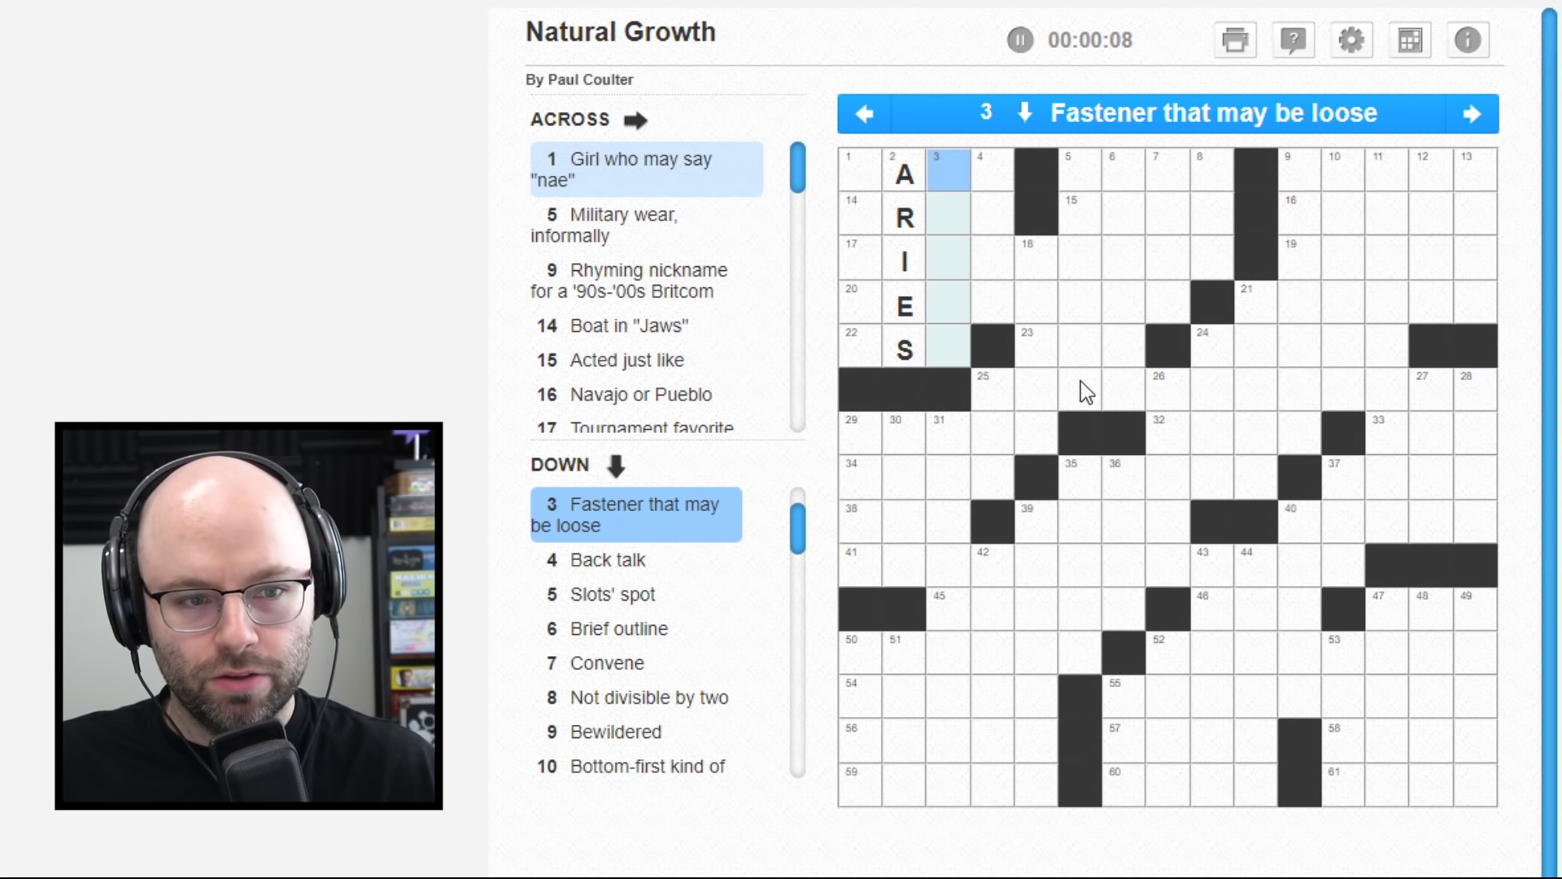
click(861, 171)
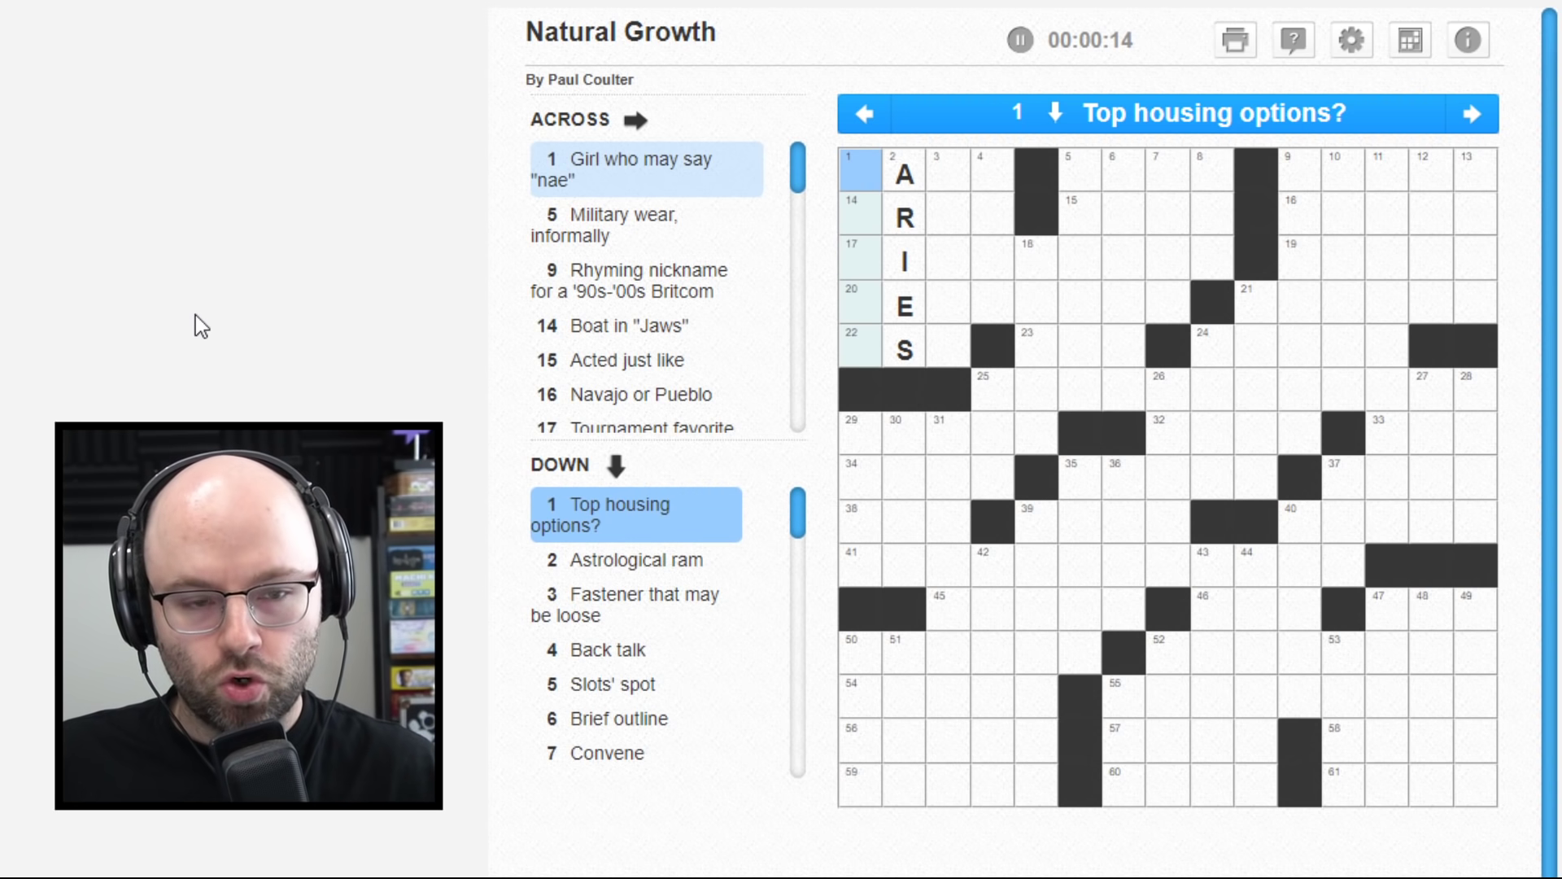
click(958, 171)
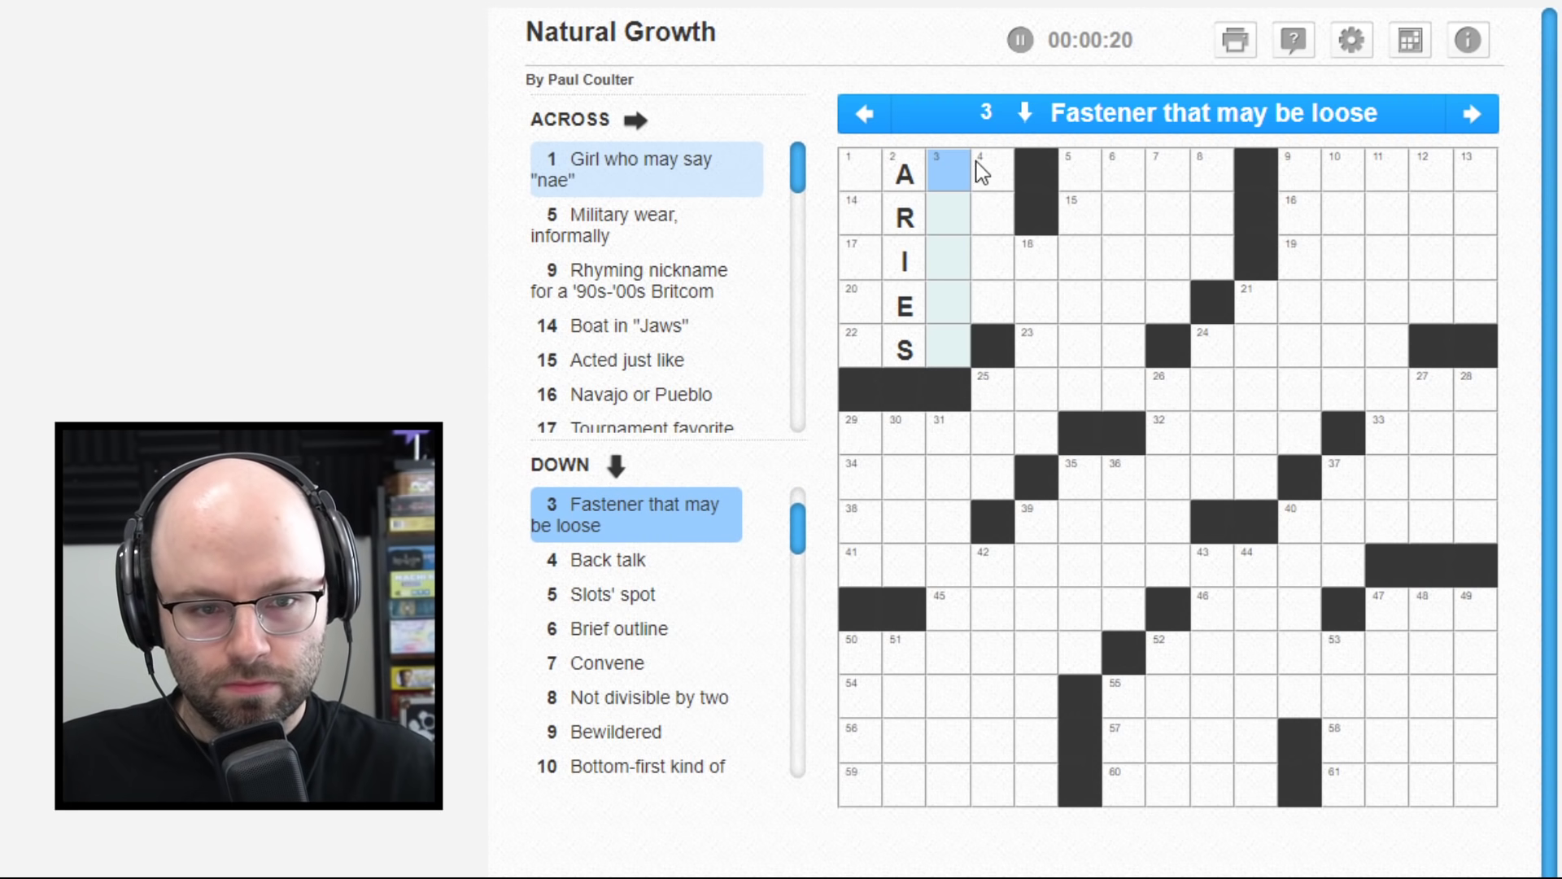
click(979, 161)
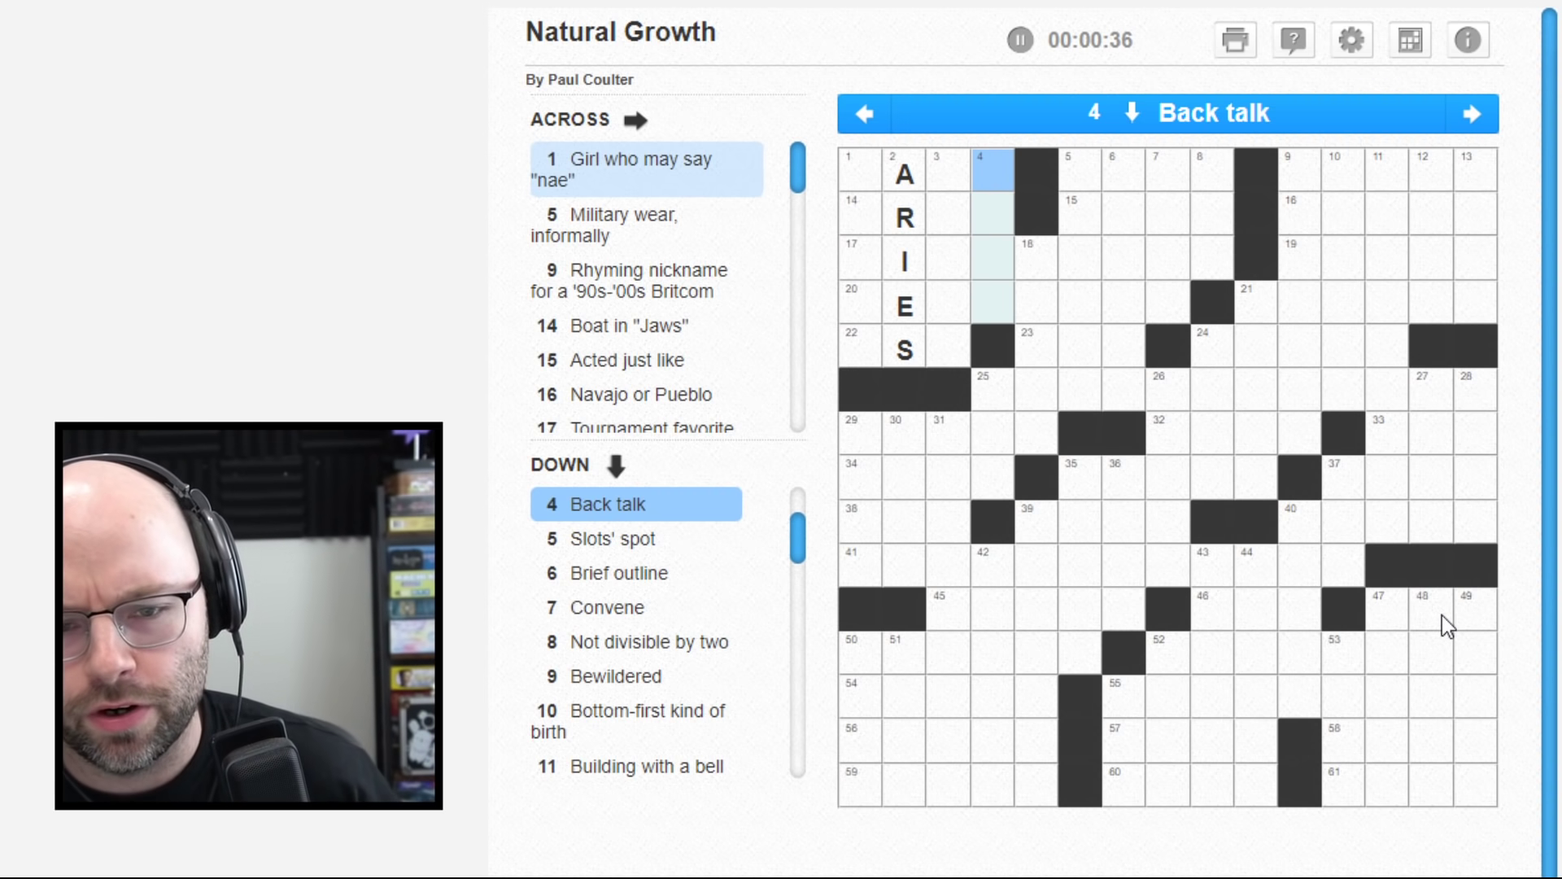
- Check square 47's across clue, then try CAME in 51 Down
click(1391, 619)
click(1392, 618)
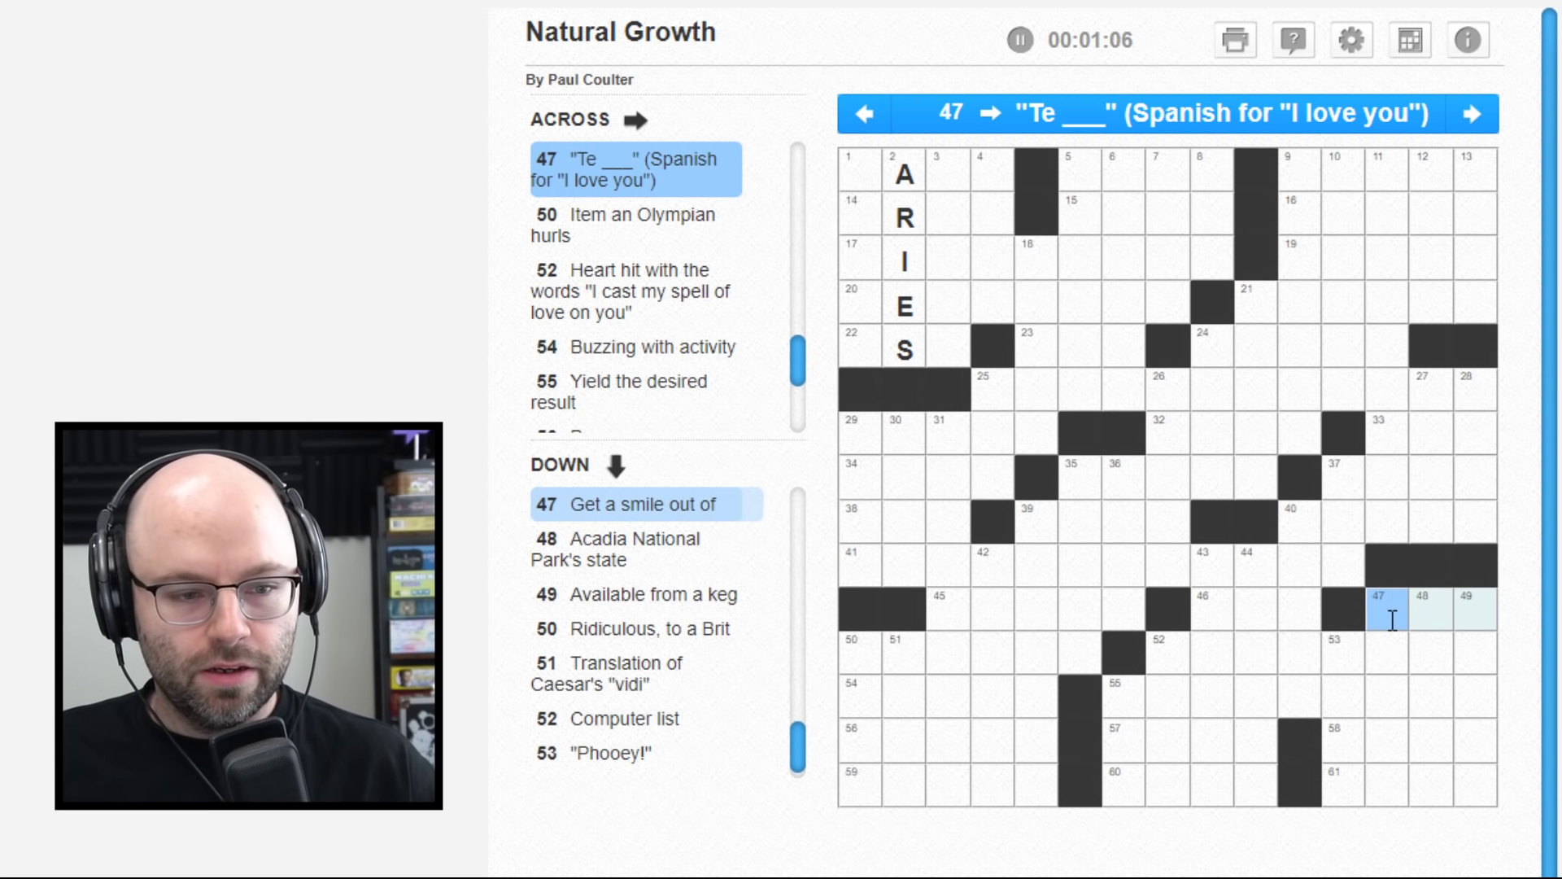
click(578, 679)
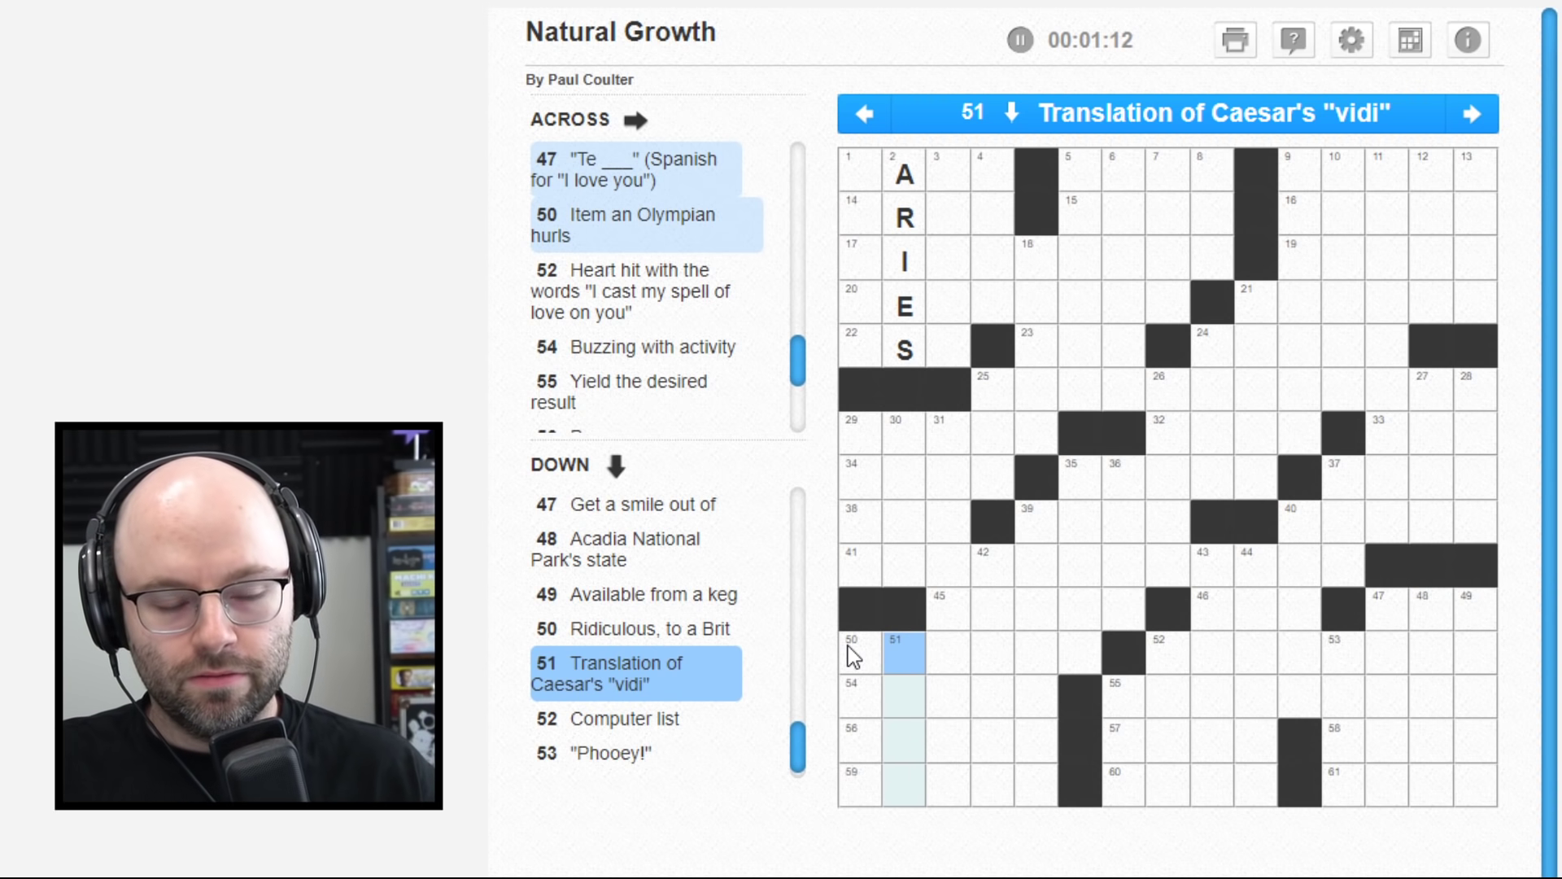
text(C)
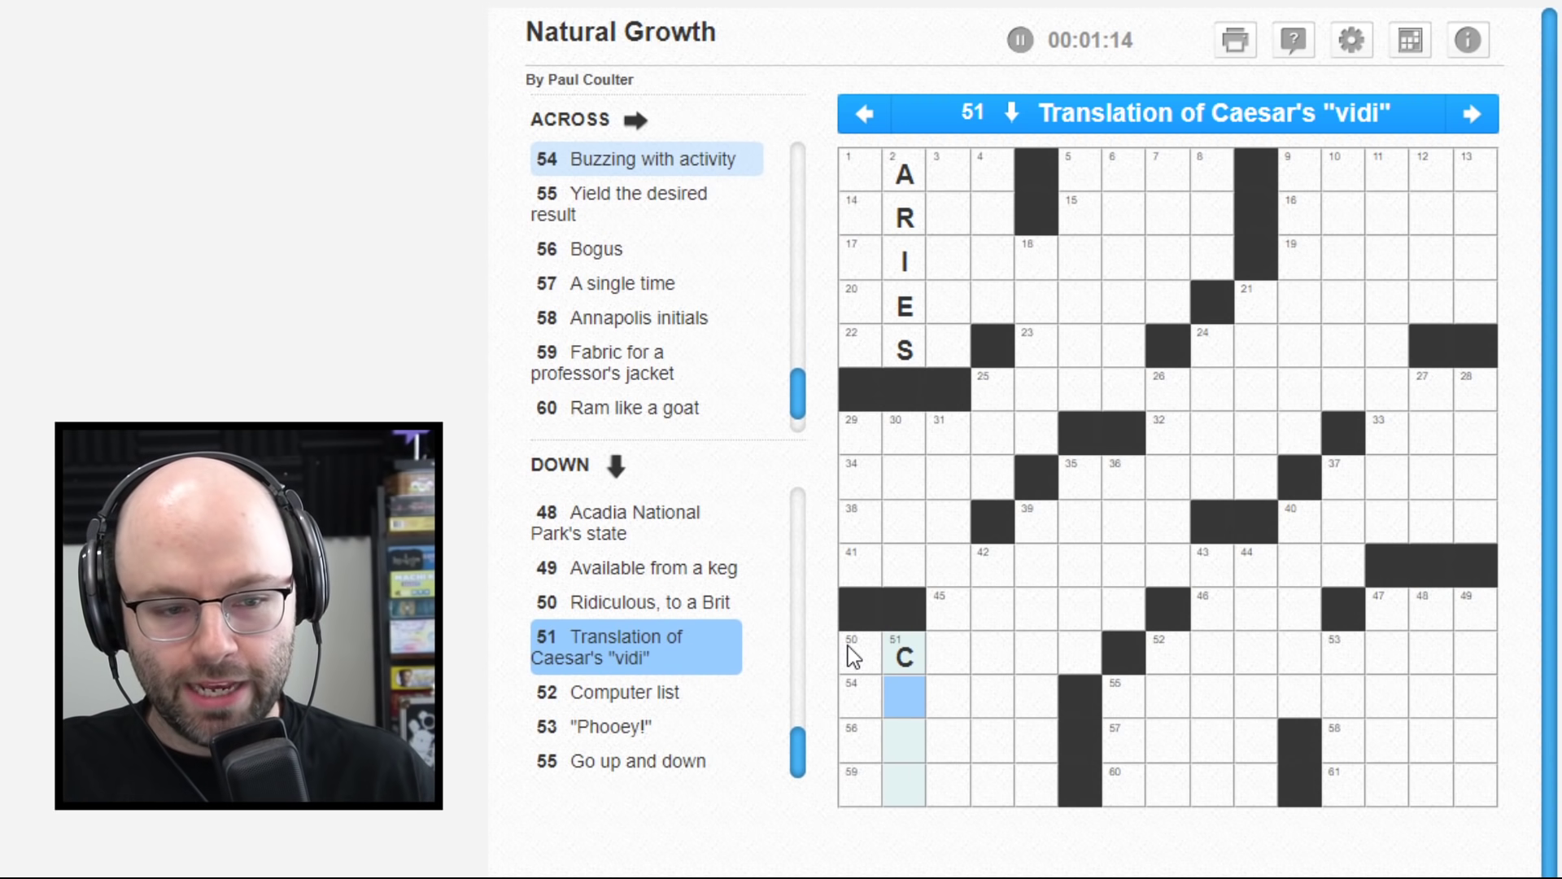
text(AME)
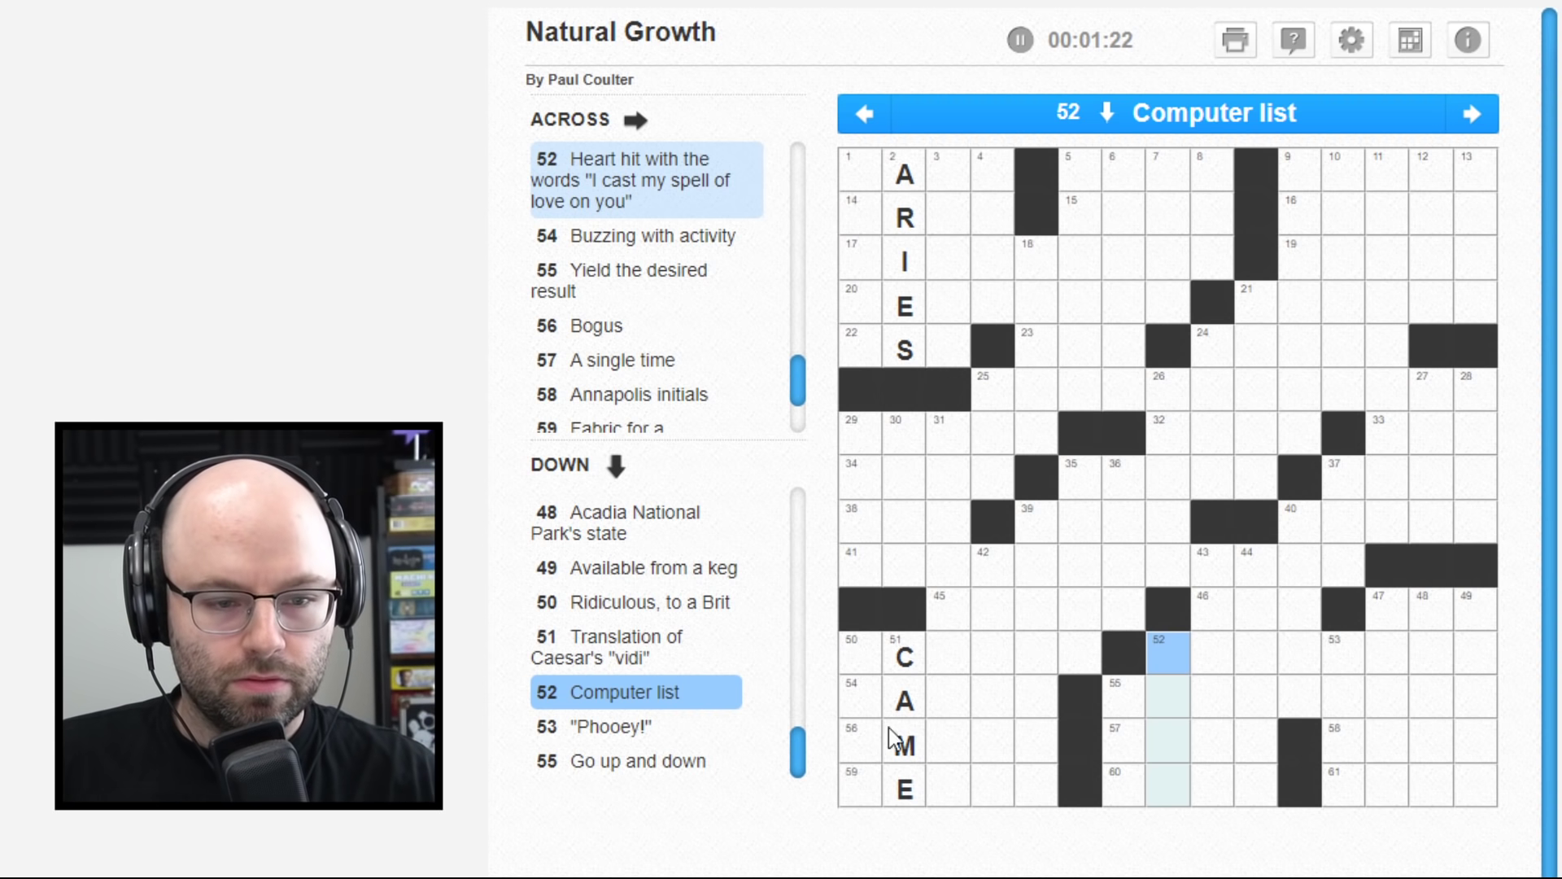
- Erase the wrong letters and enter ISAW in 51 Down
click(900, 654)
key(Delete)
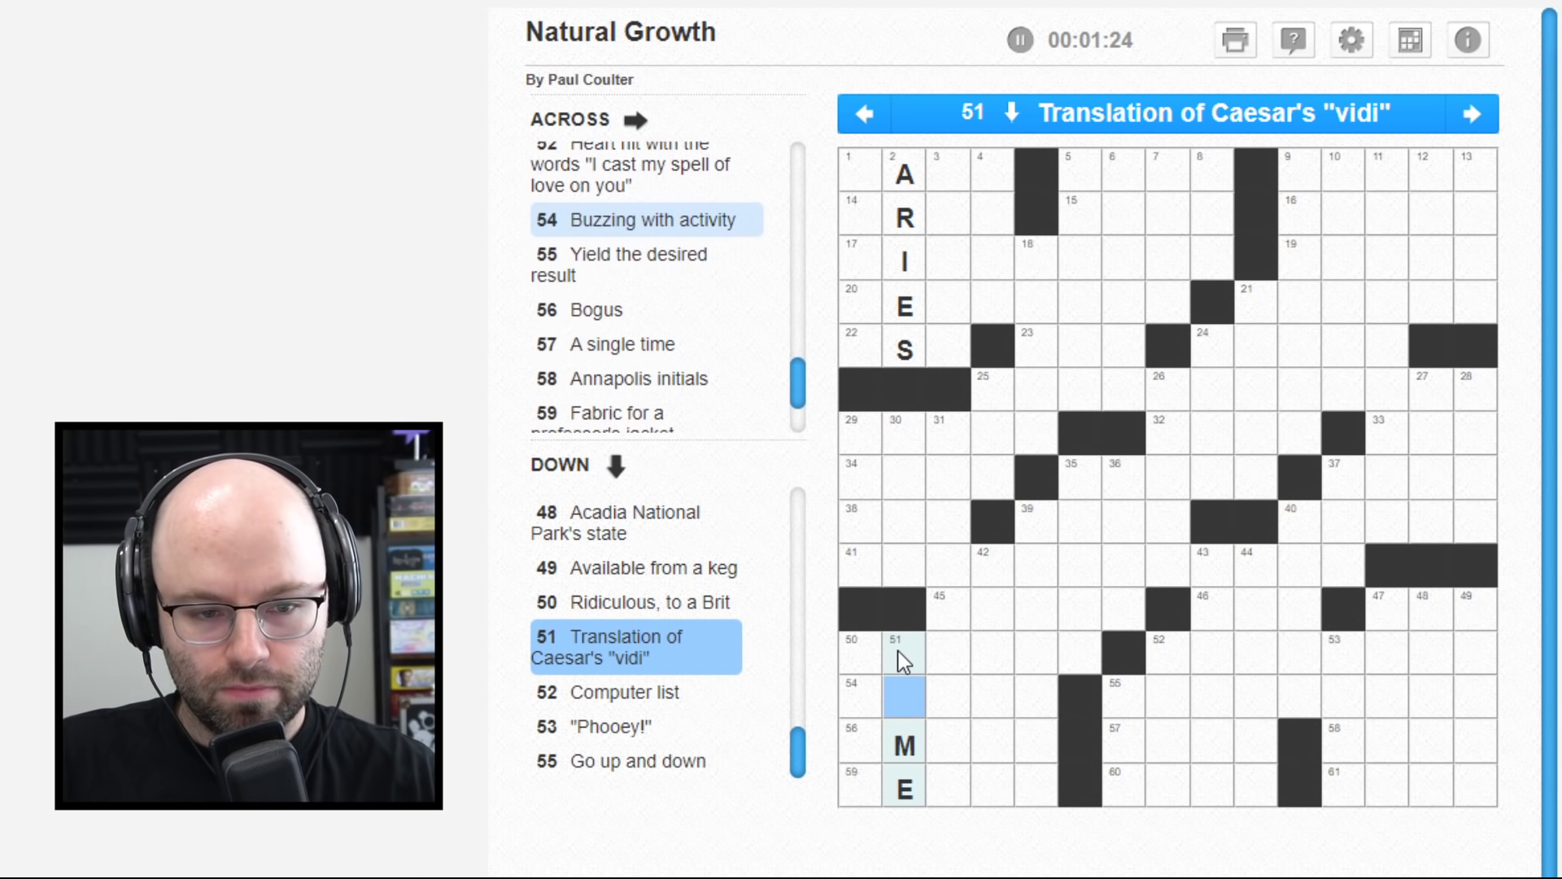
key(Delete)
key(Delete)
key(Up)
key(Up)
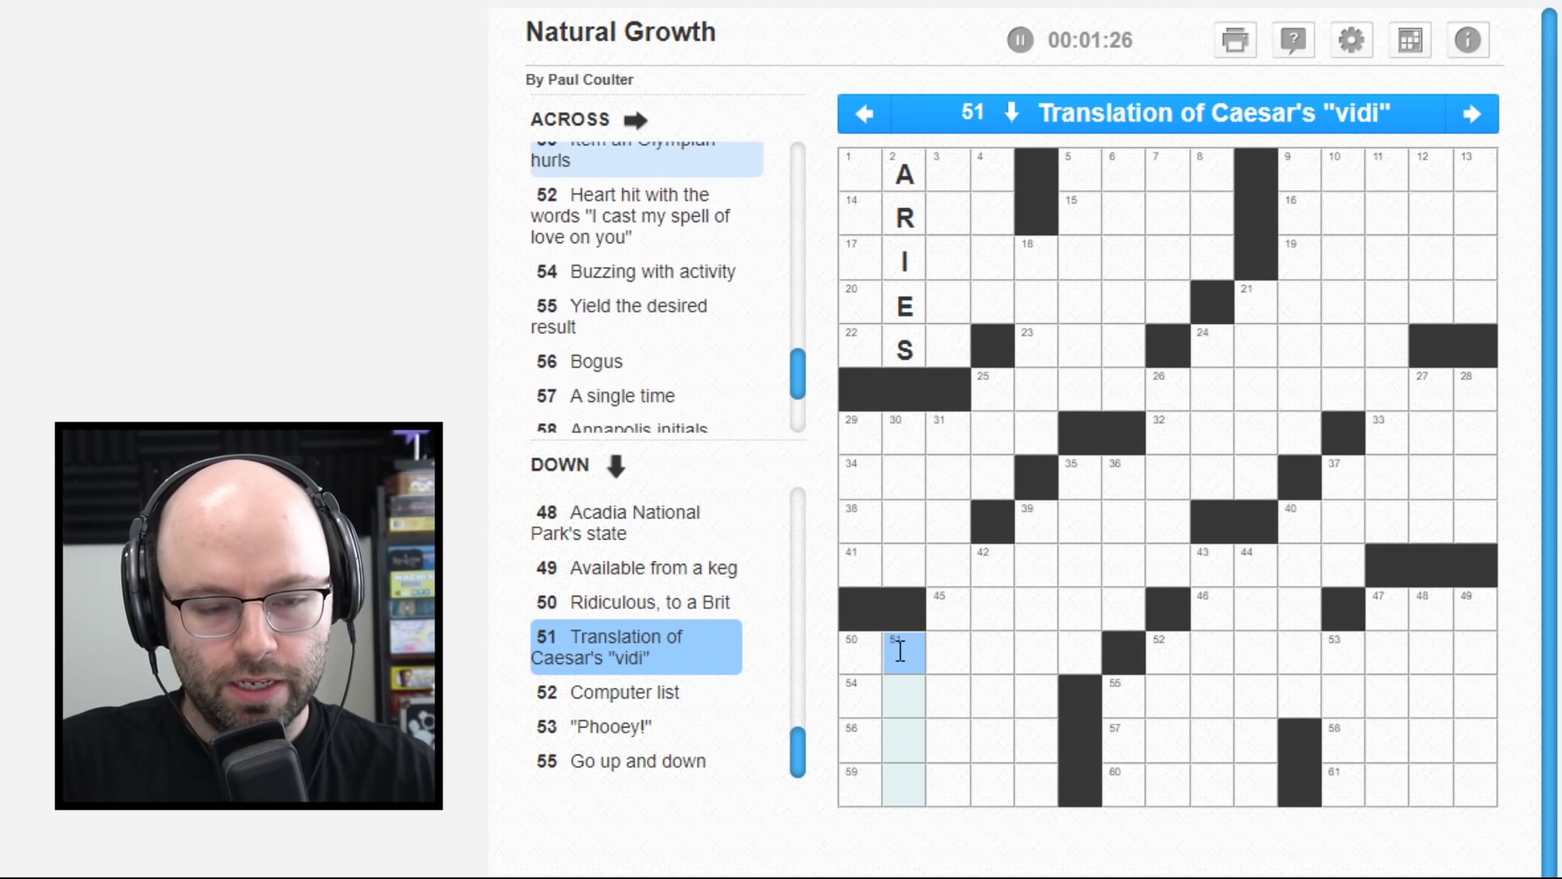
text(saw)
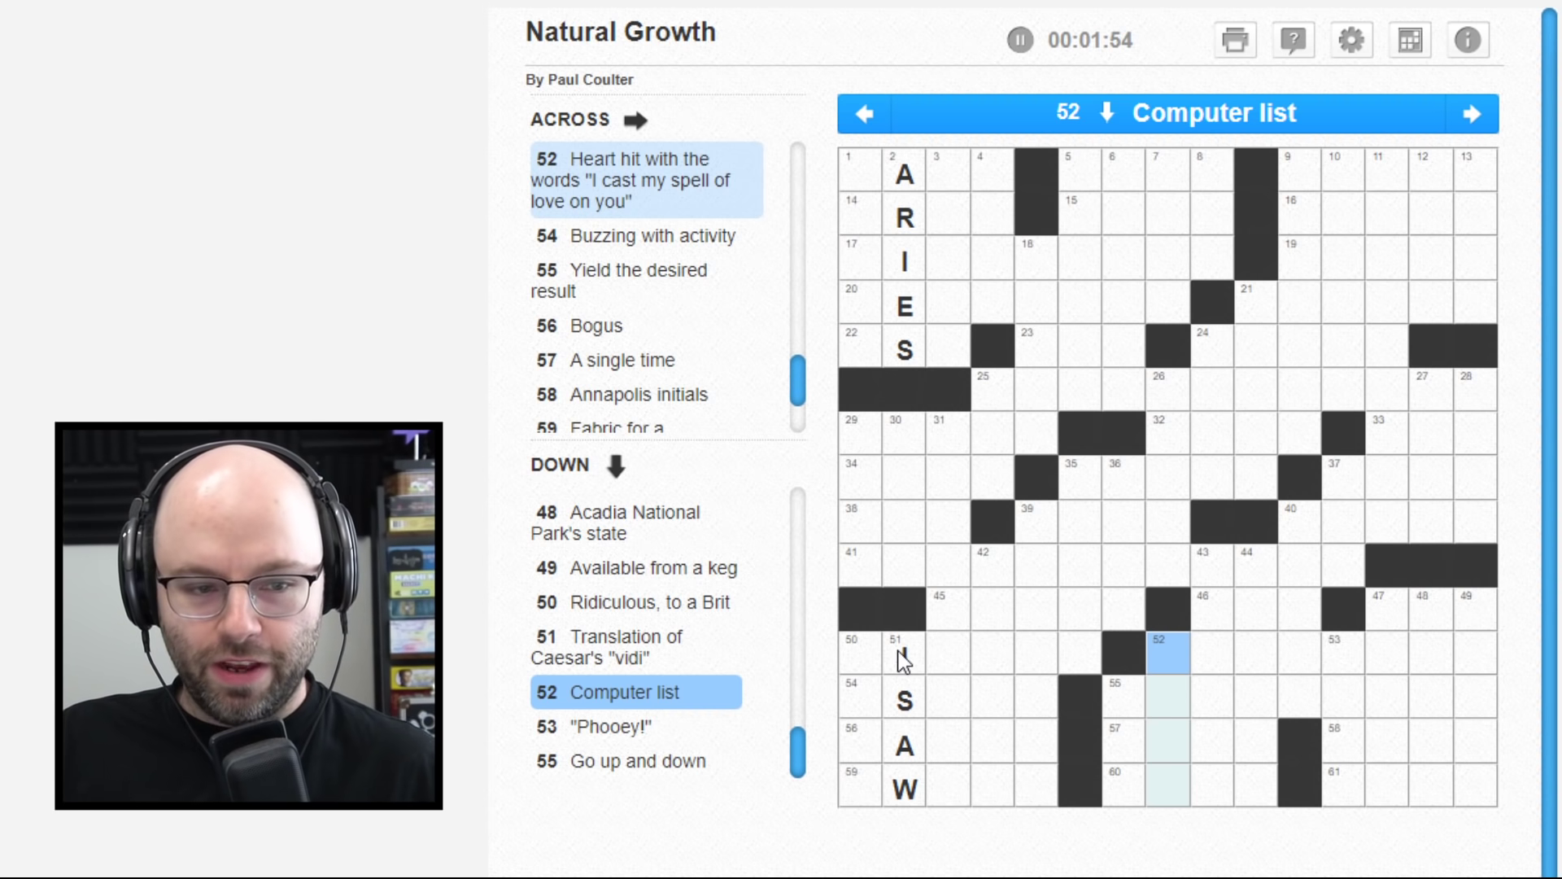
click(657, 570)
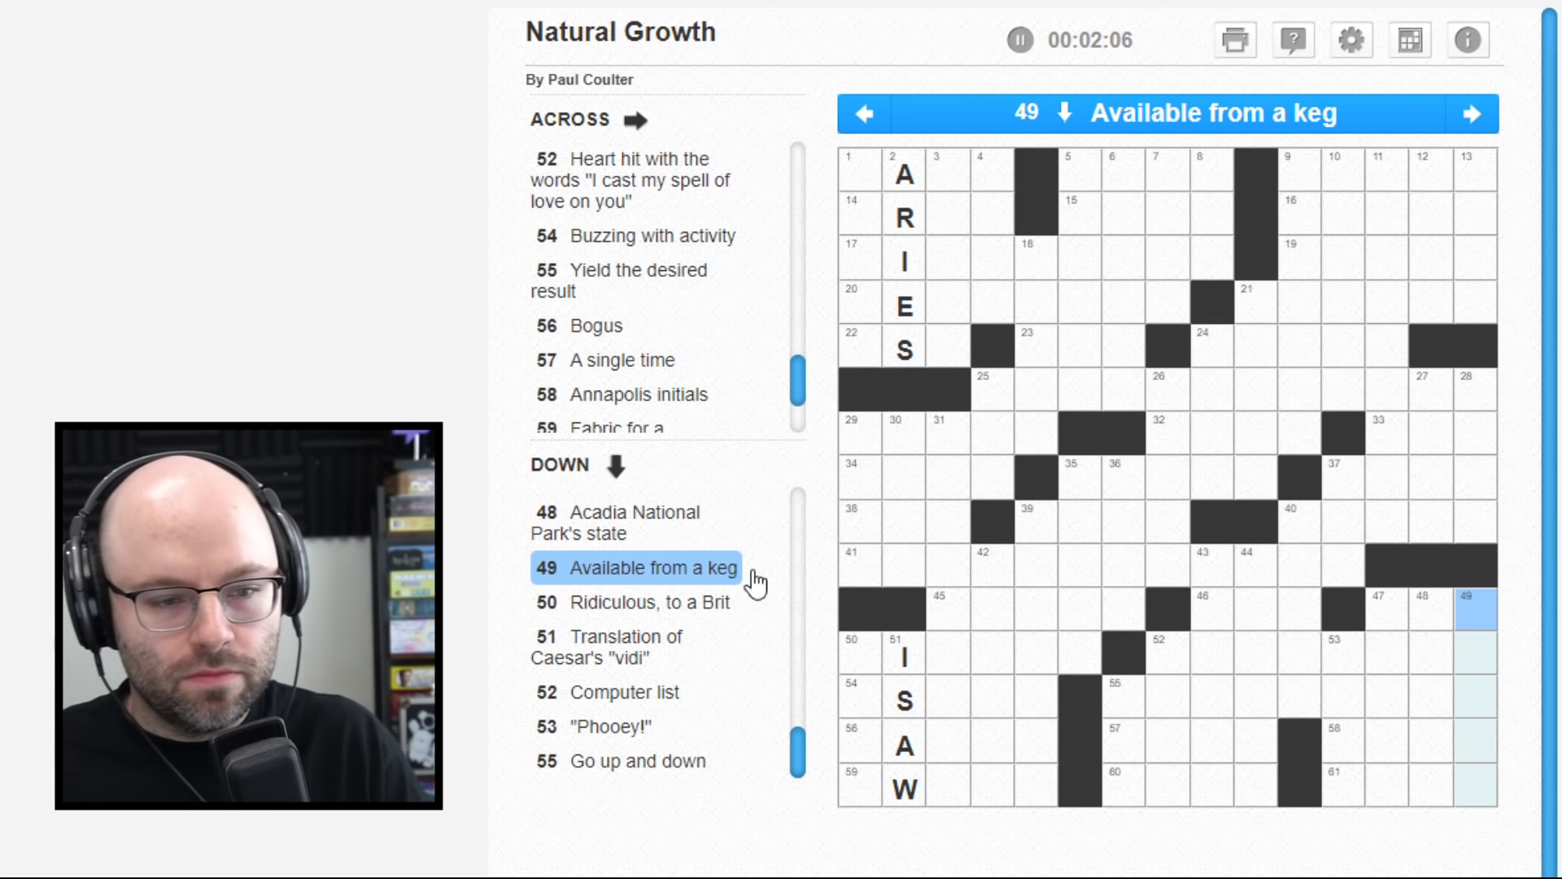
click(855, 669)
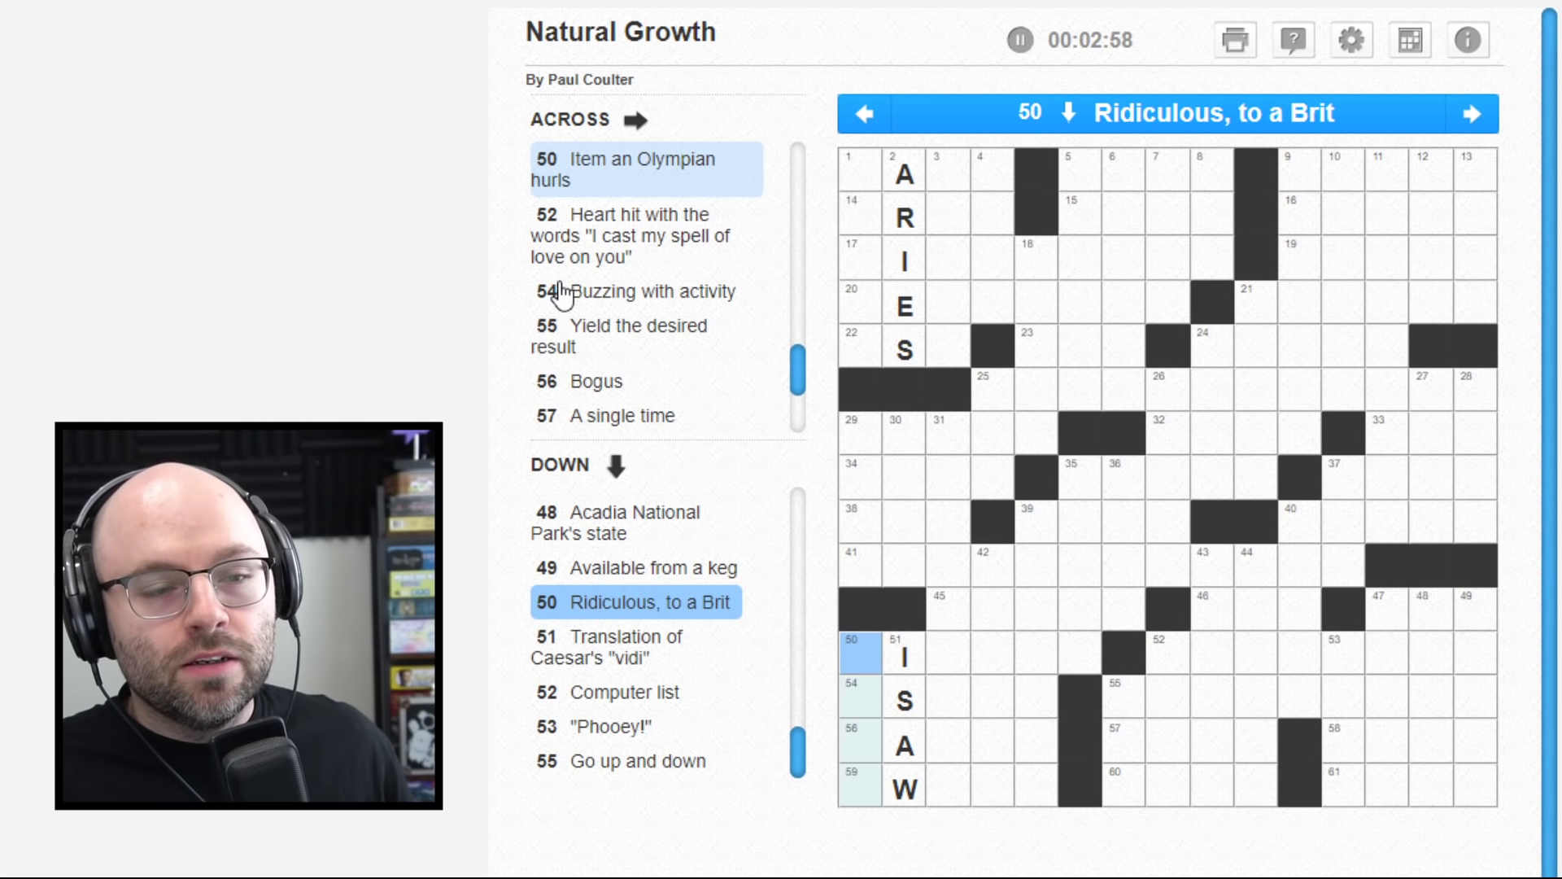
click(620, 180)
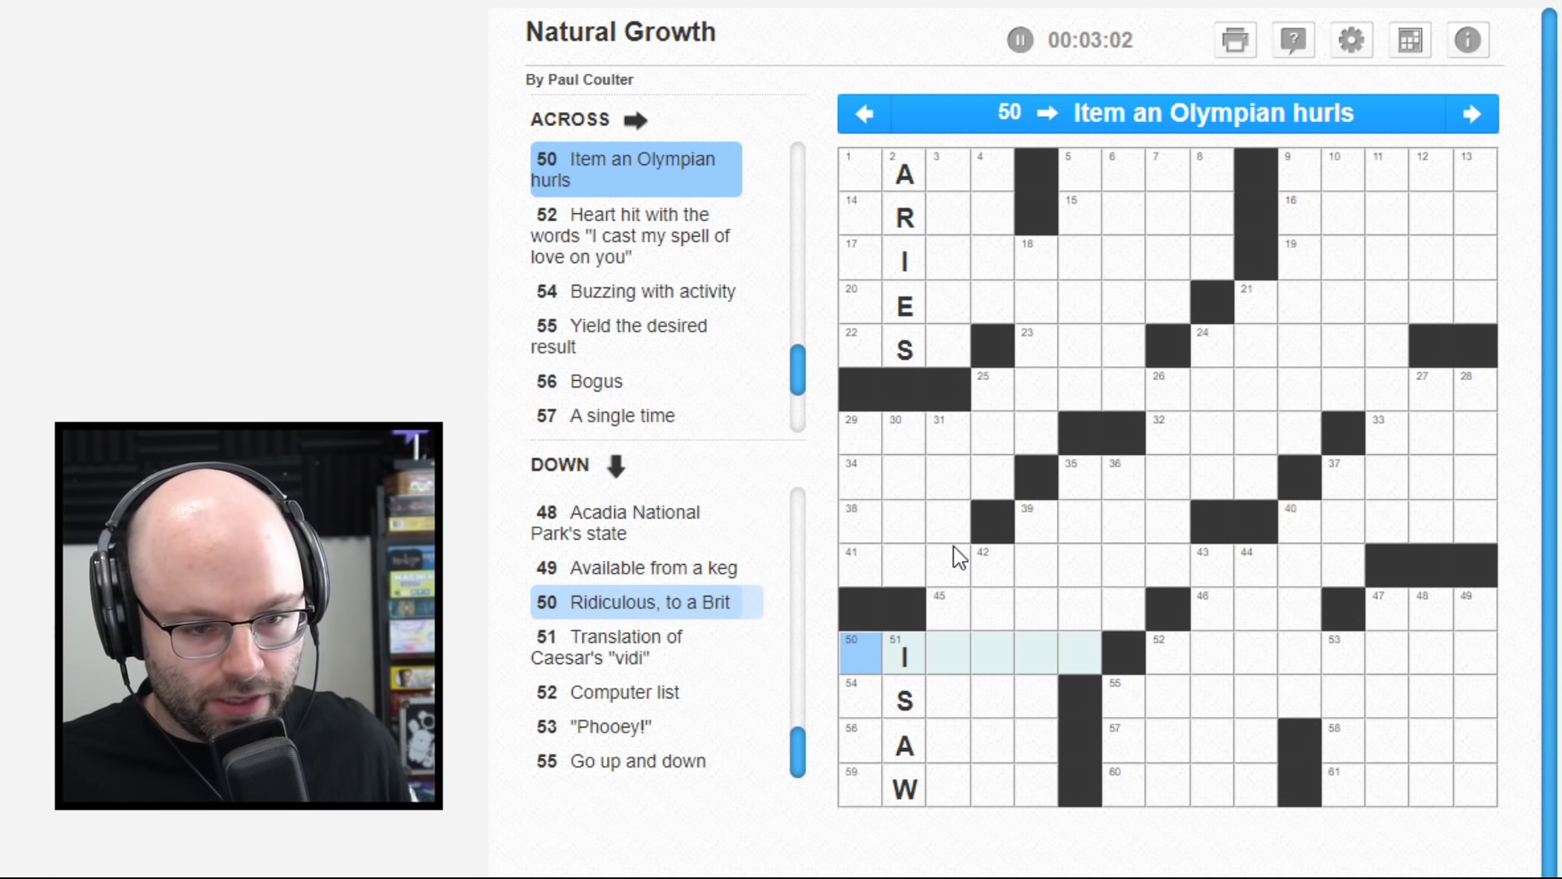
text(dis)
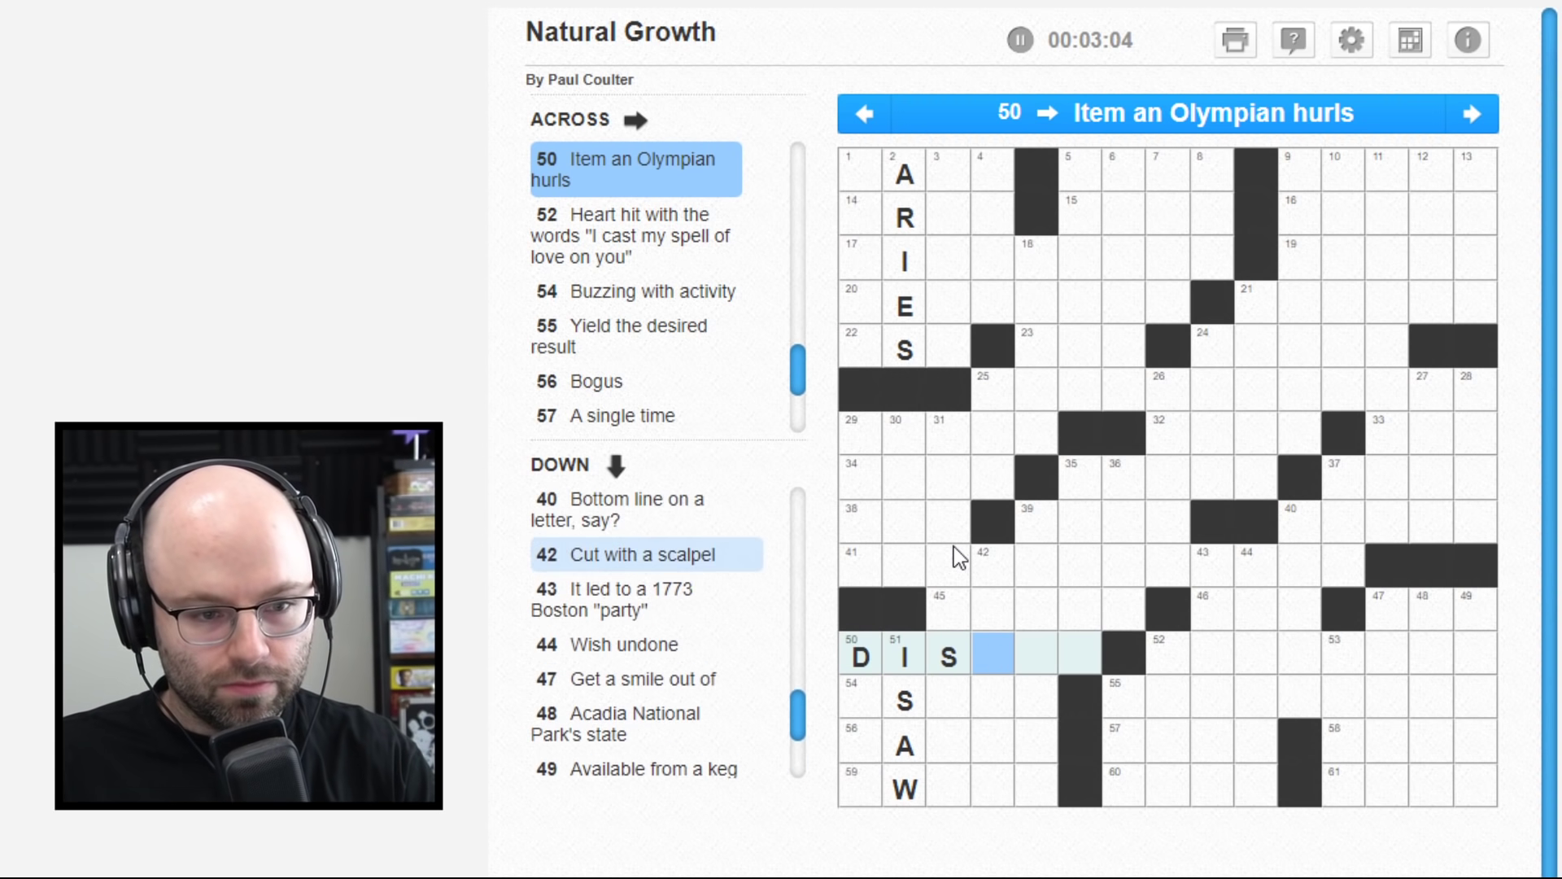
text(cus)
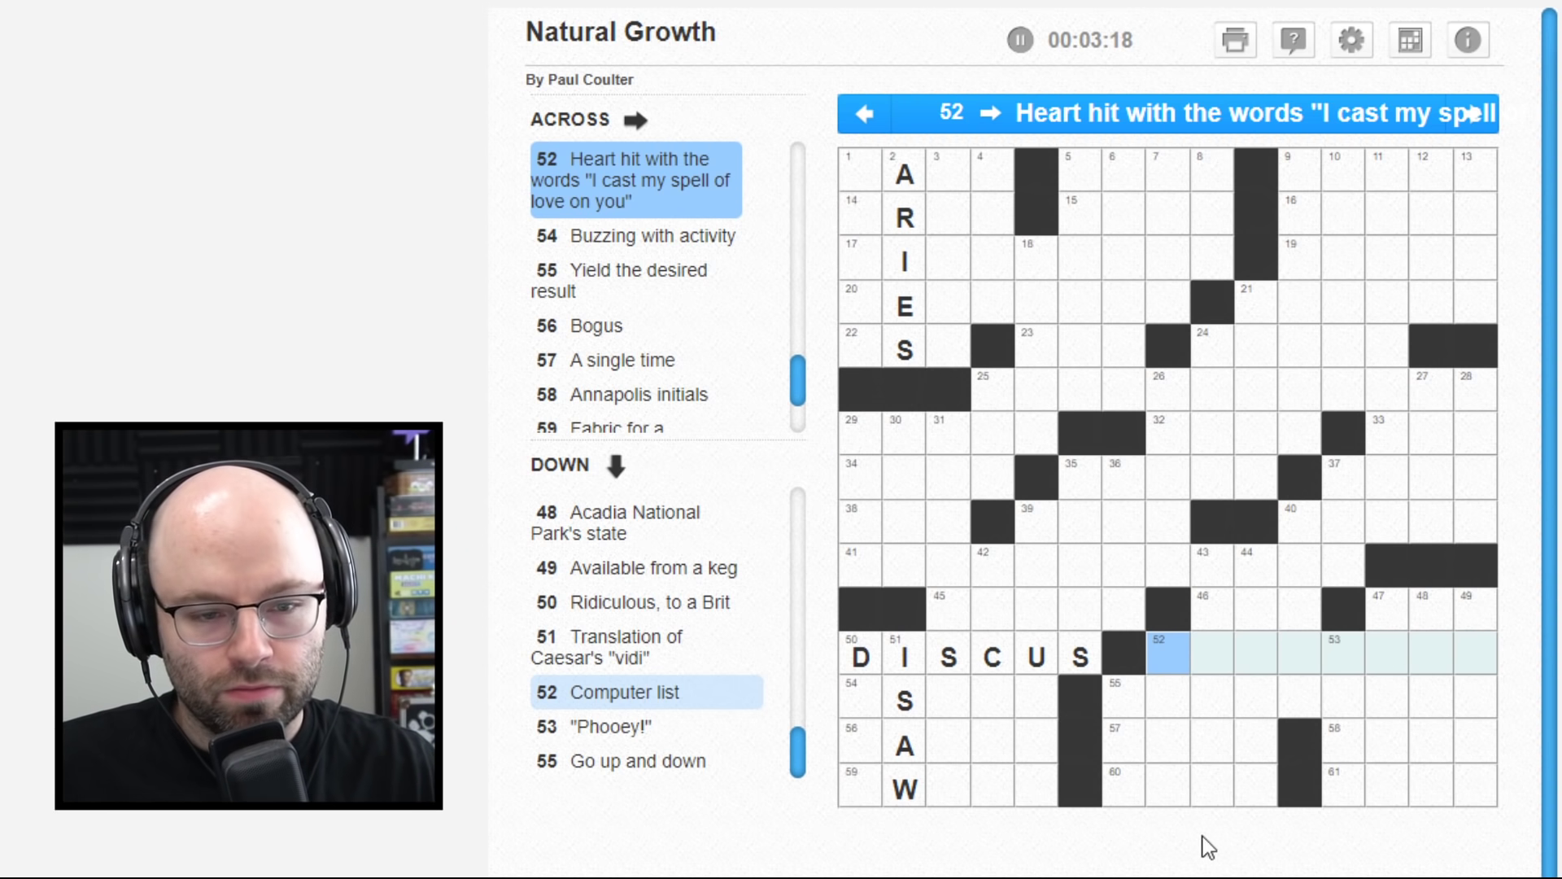
key(shift+Tab)
key(Down)
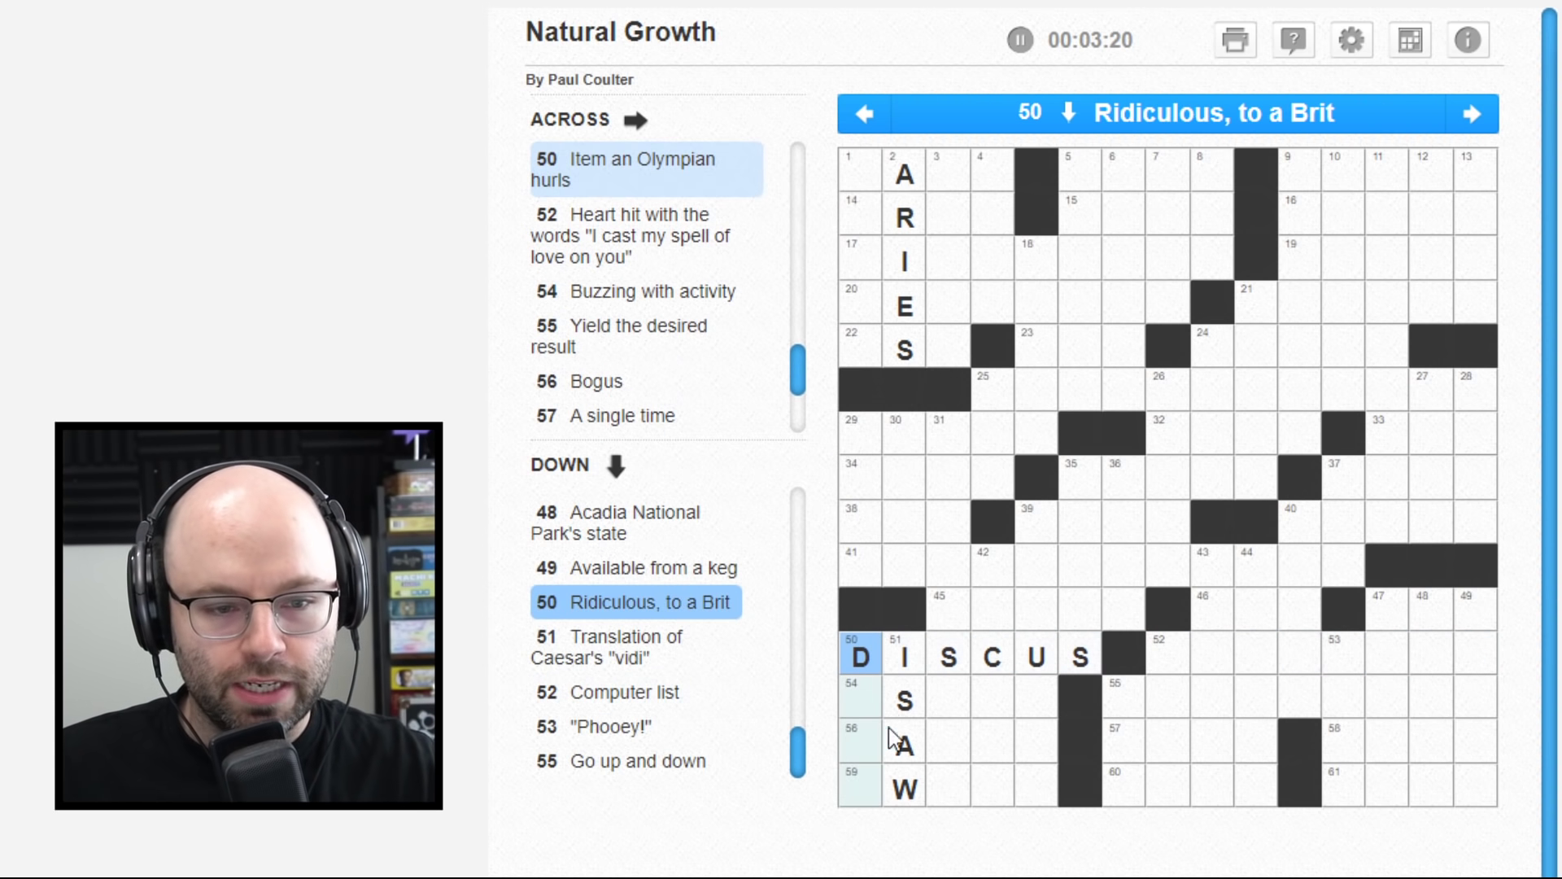
text(DA)
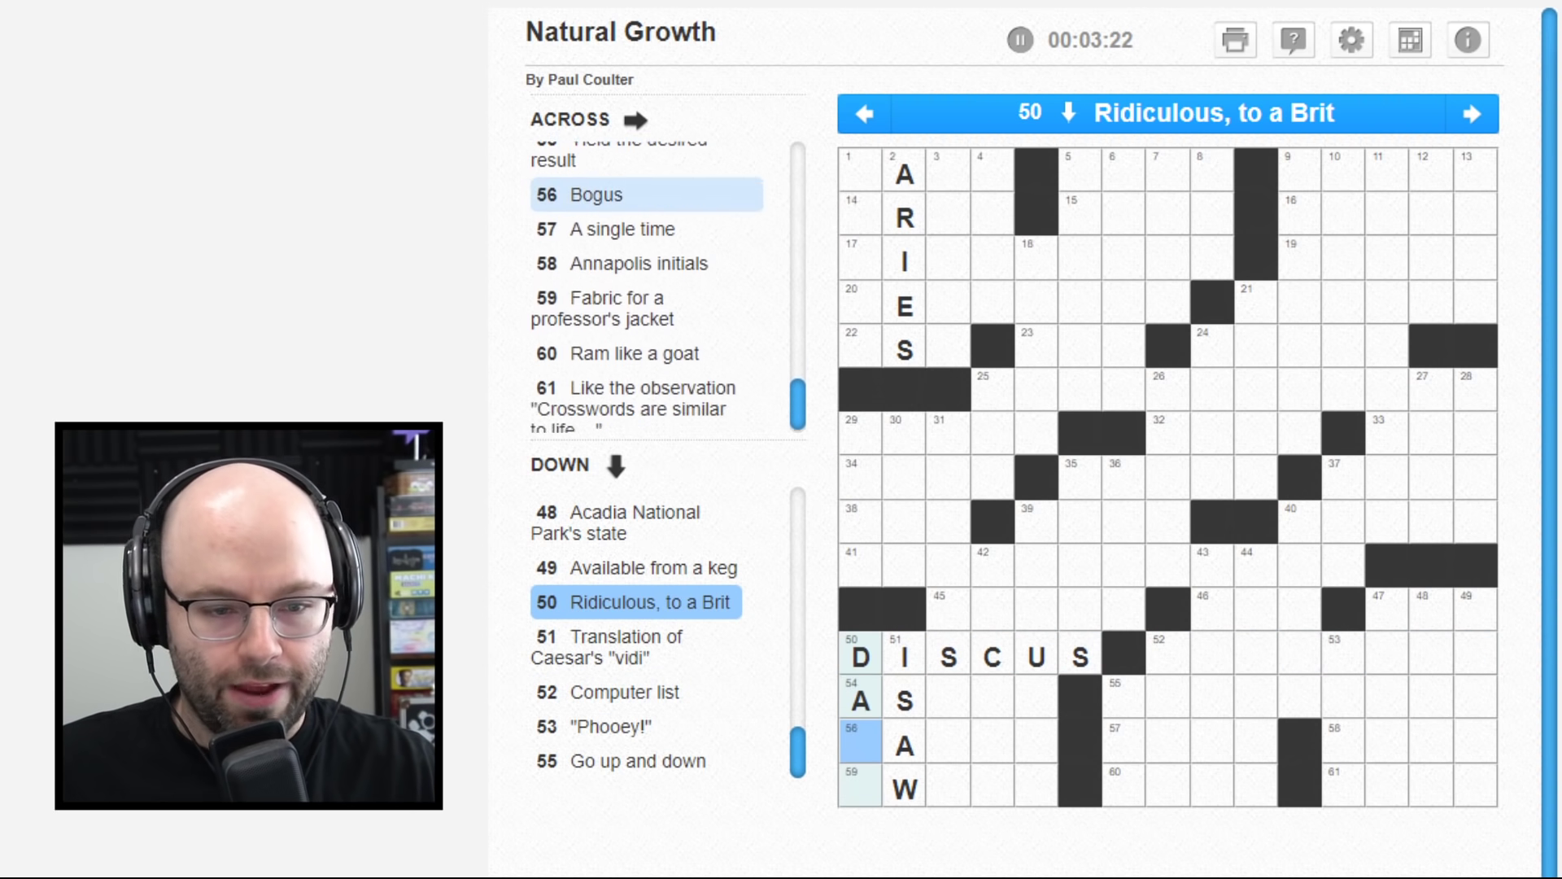
text(FT)
key(Down)
key(Down)
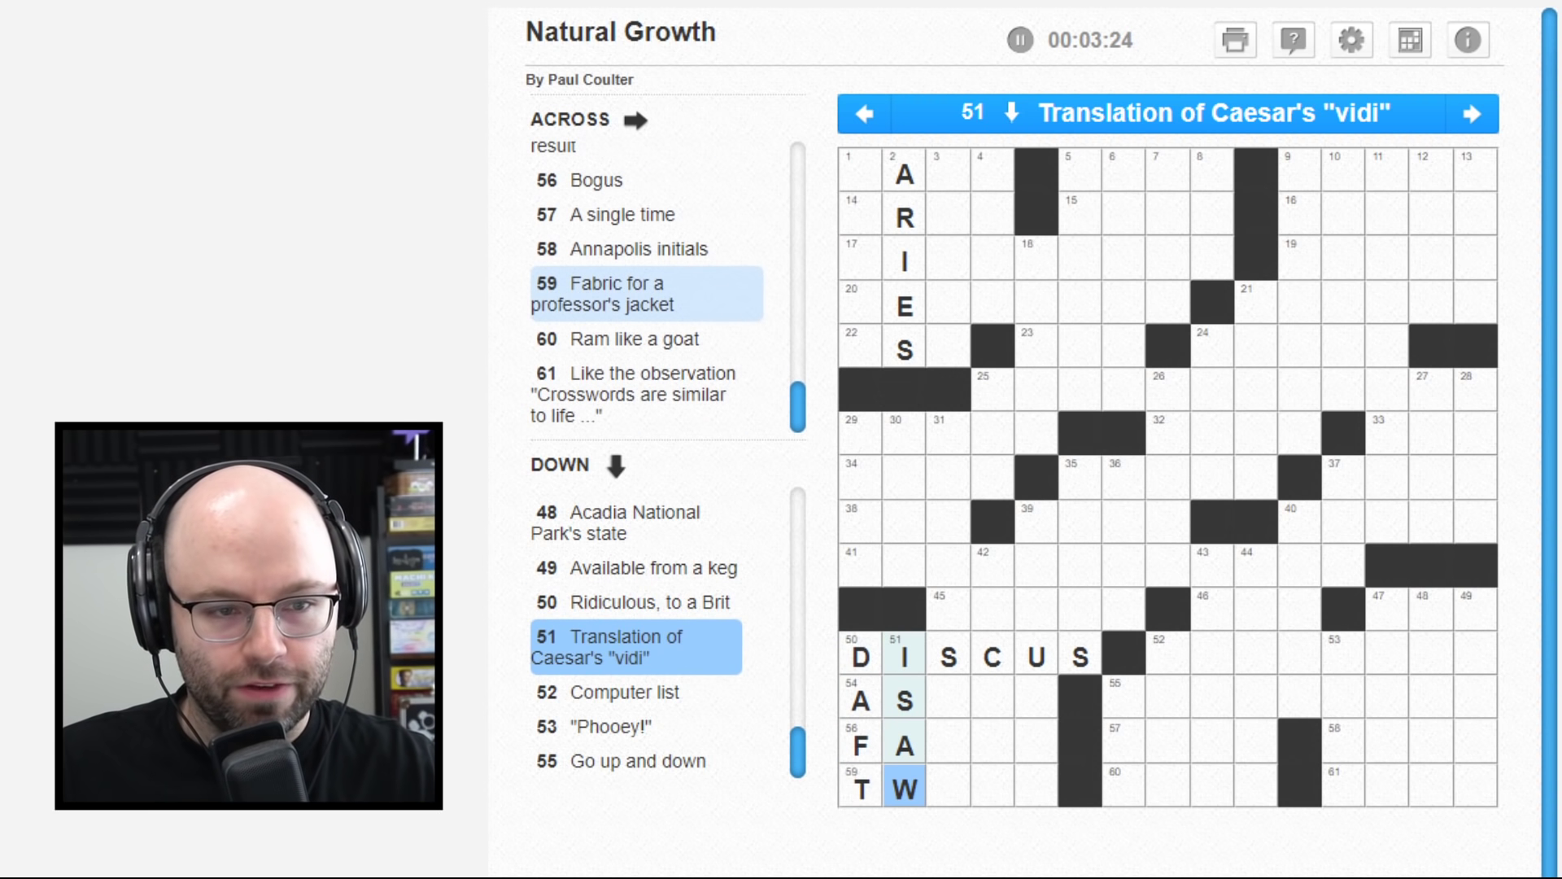
key(Left)
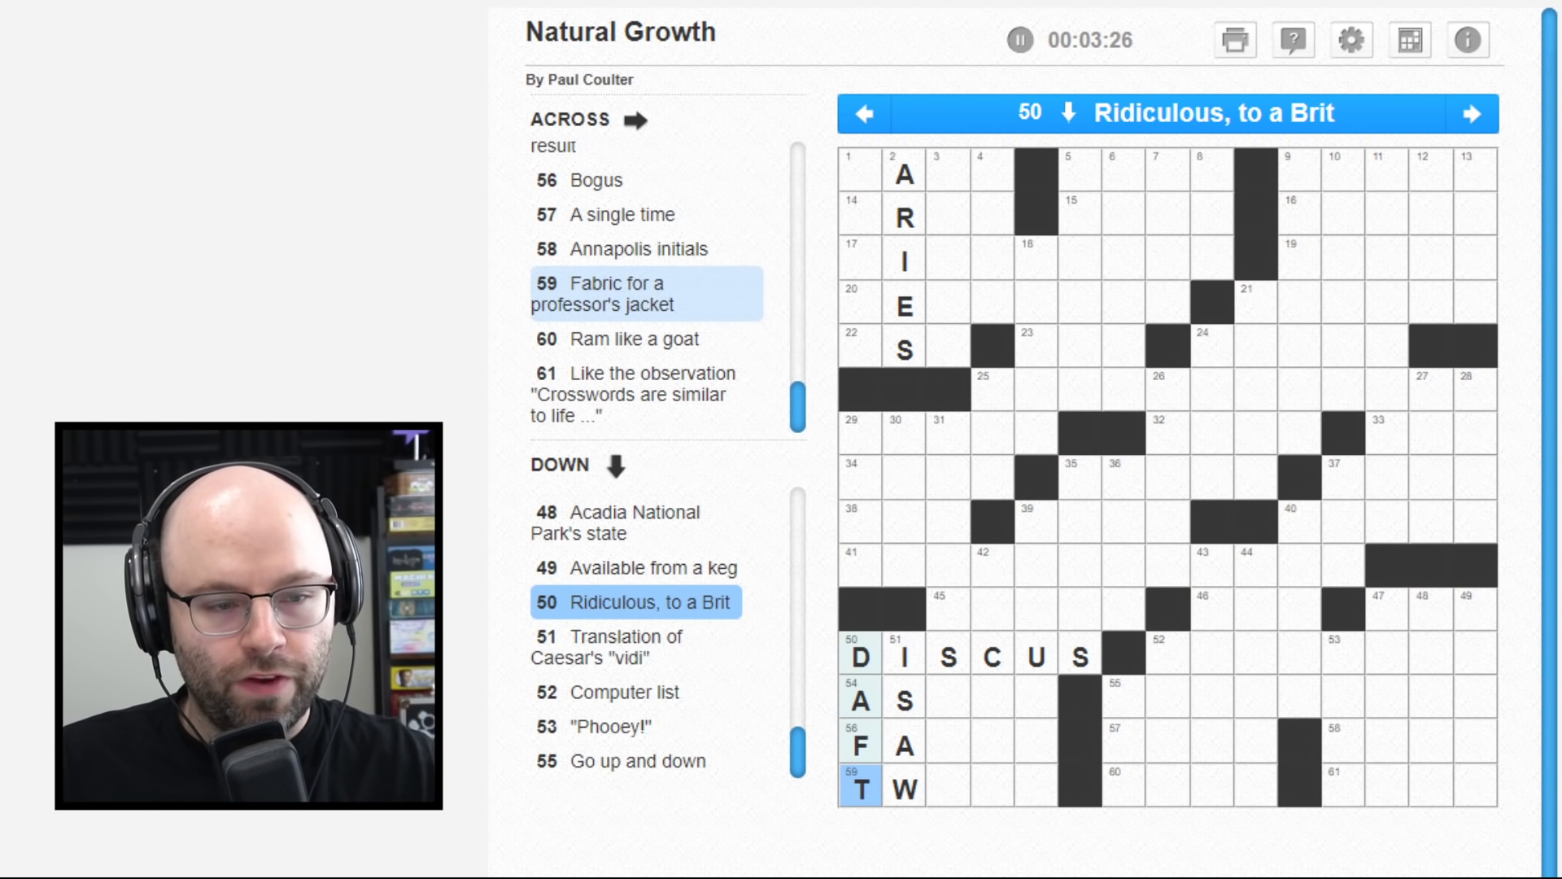
key(Right)
key(Right)
key(space)
text(EED)
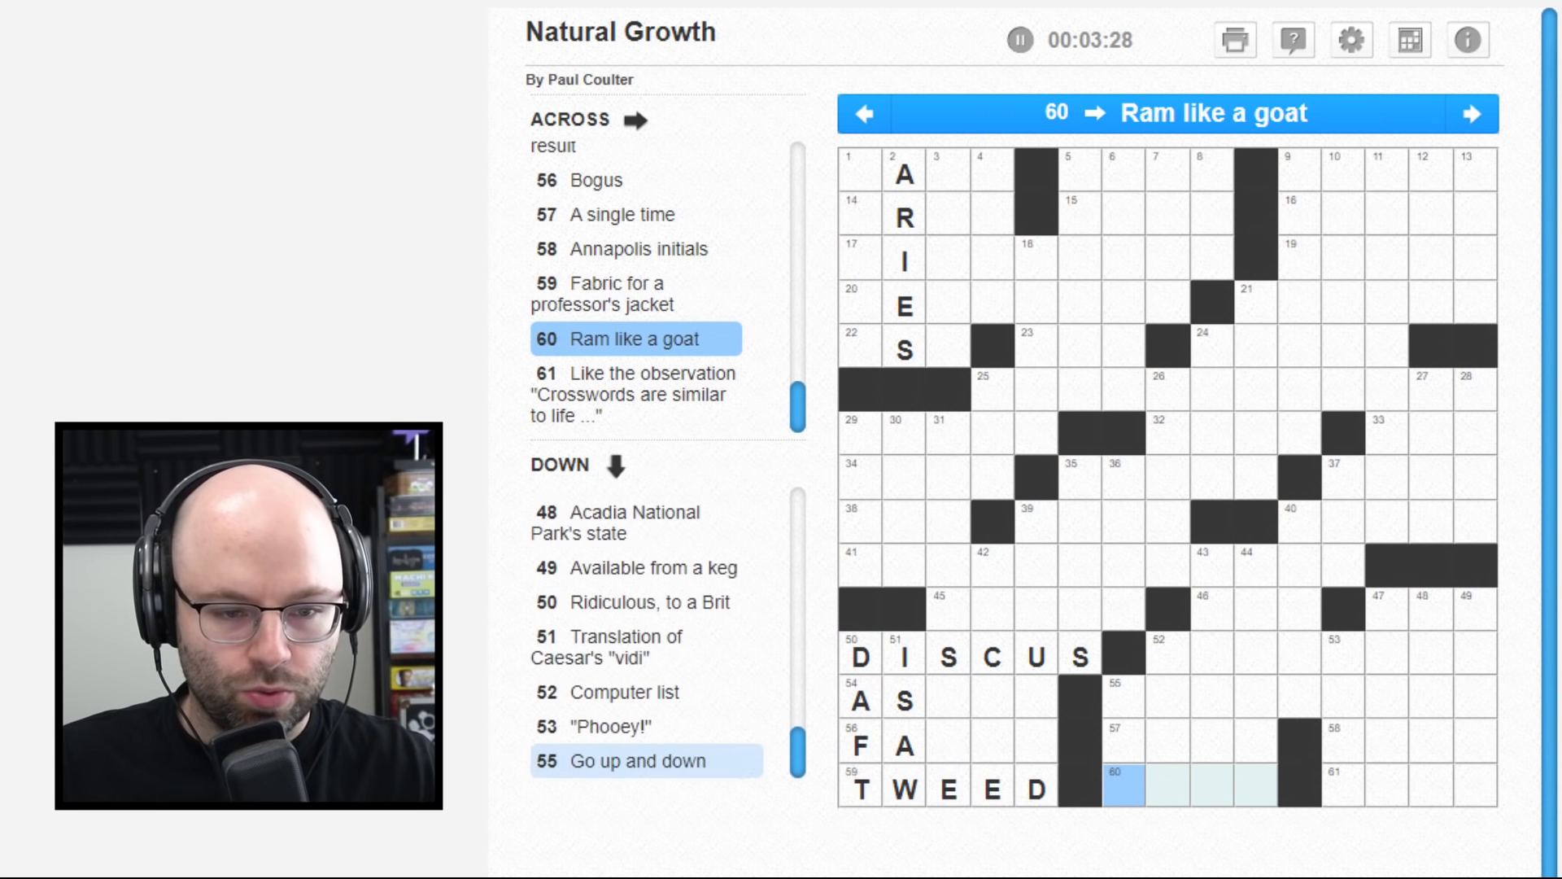
key(Left)
key(Left)
key(Up)
key(Left)
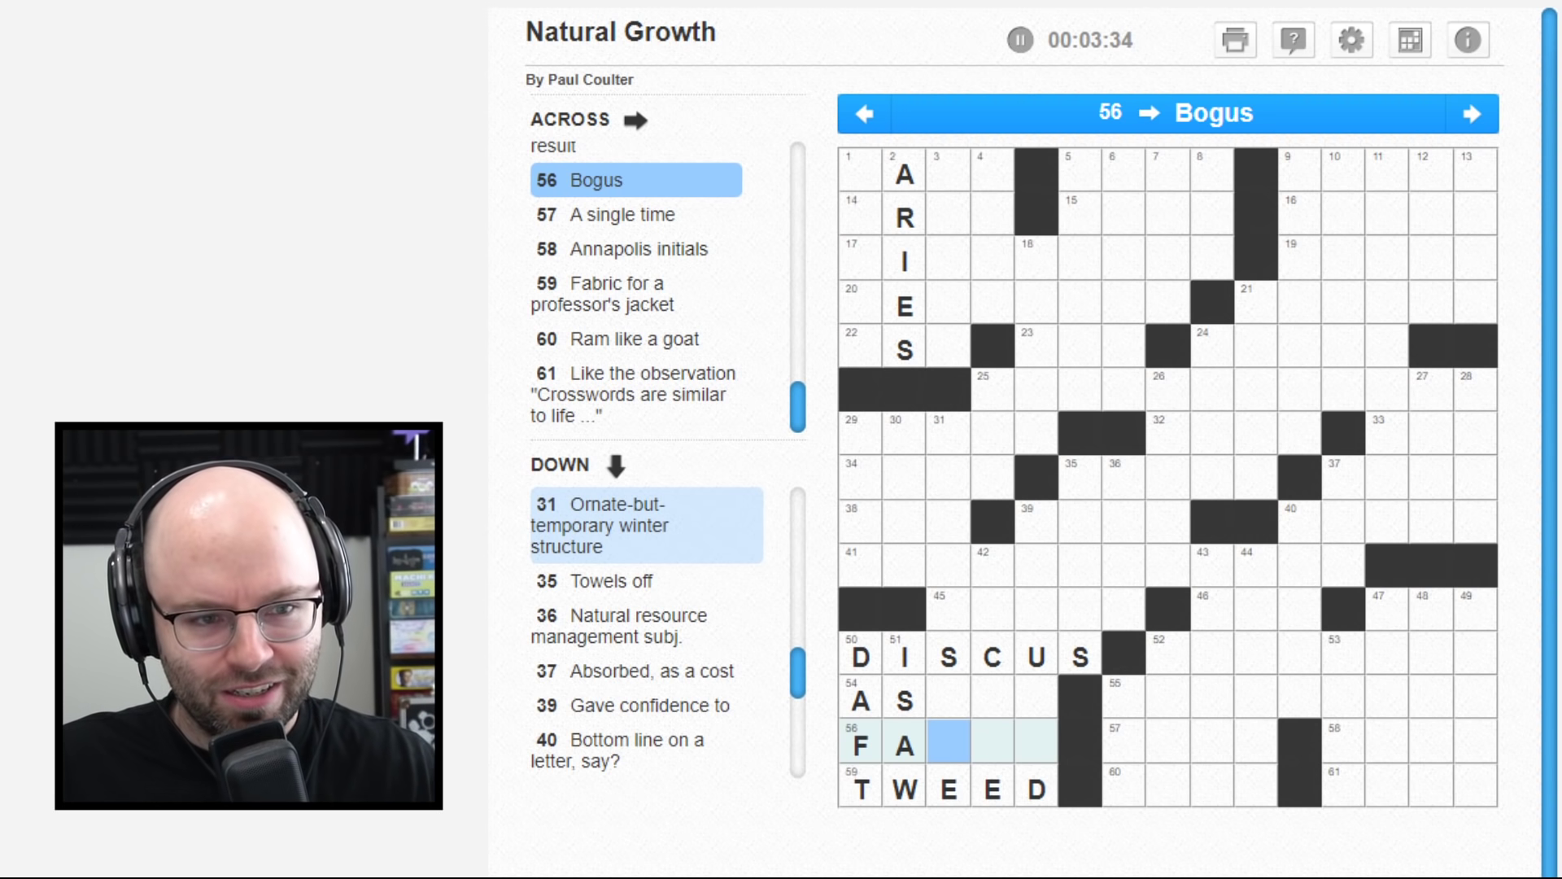
key(Up)
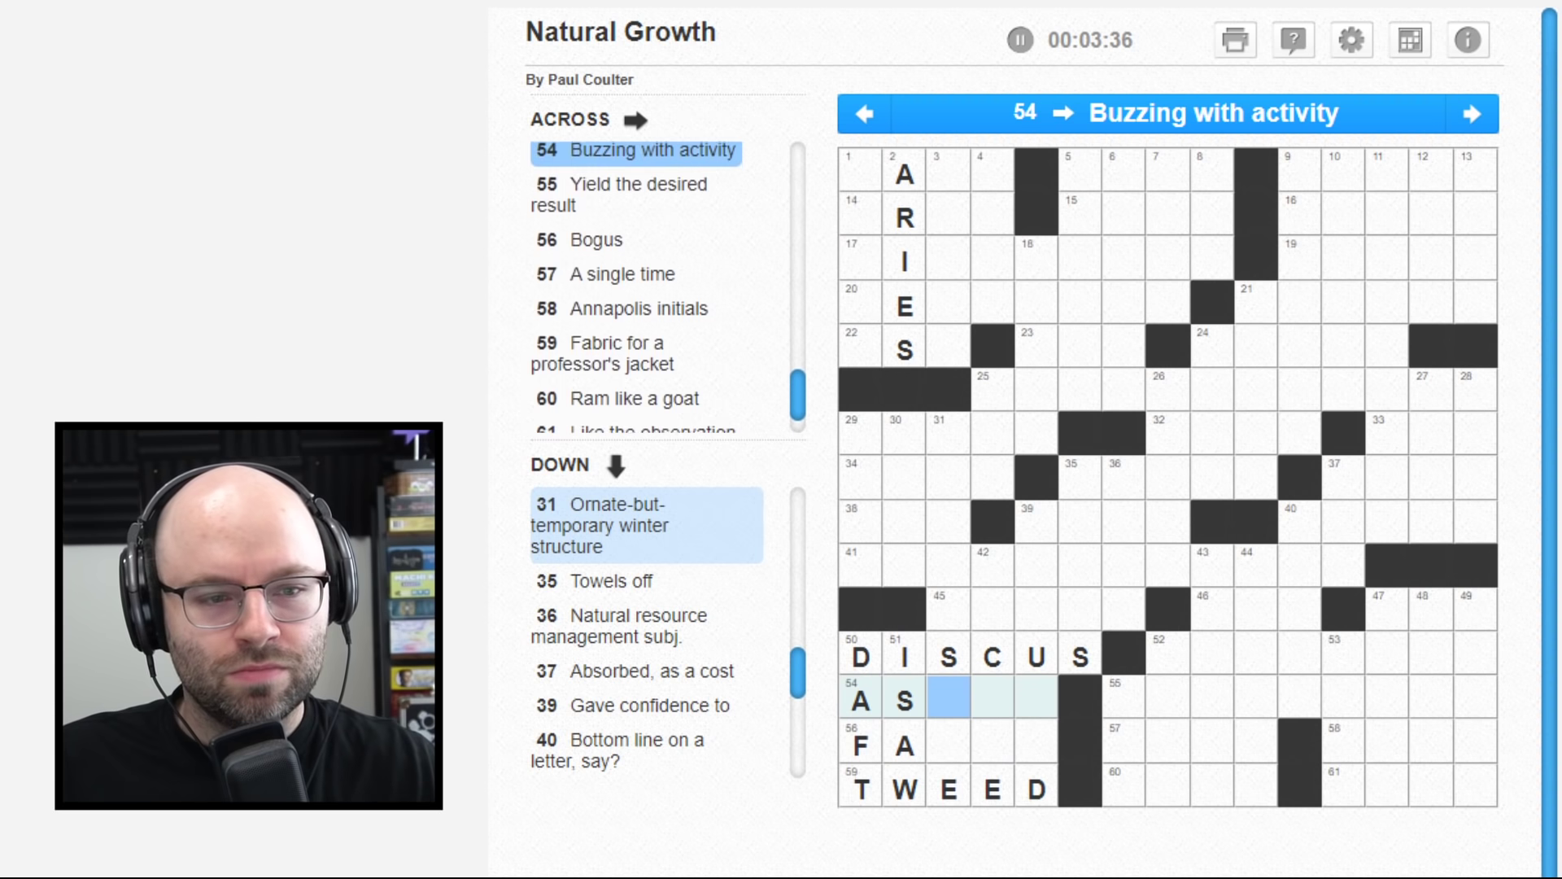
key(Down)
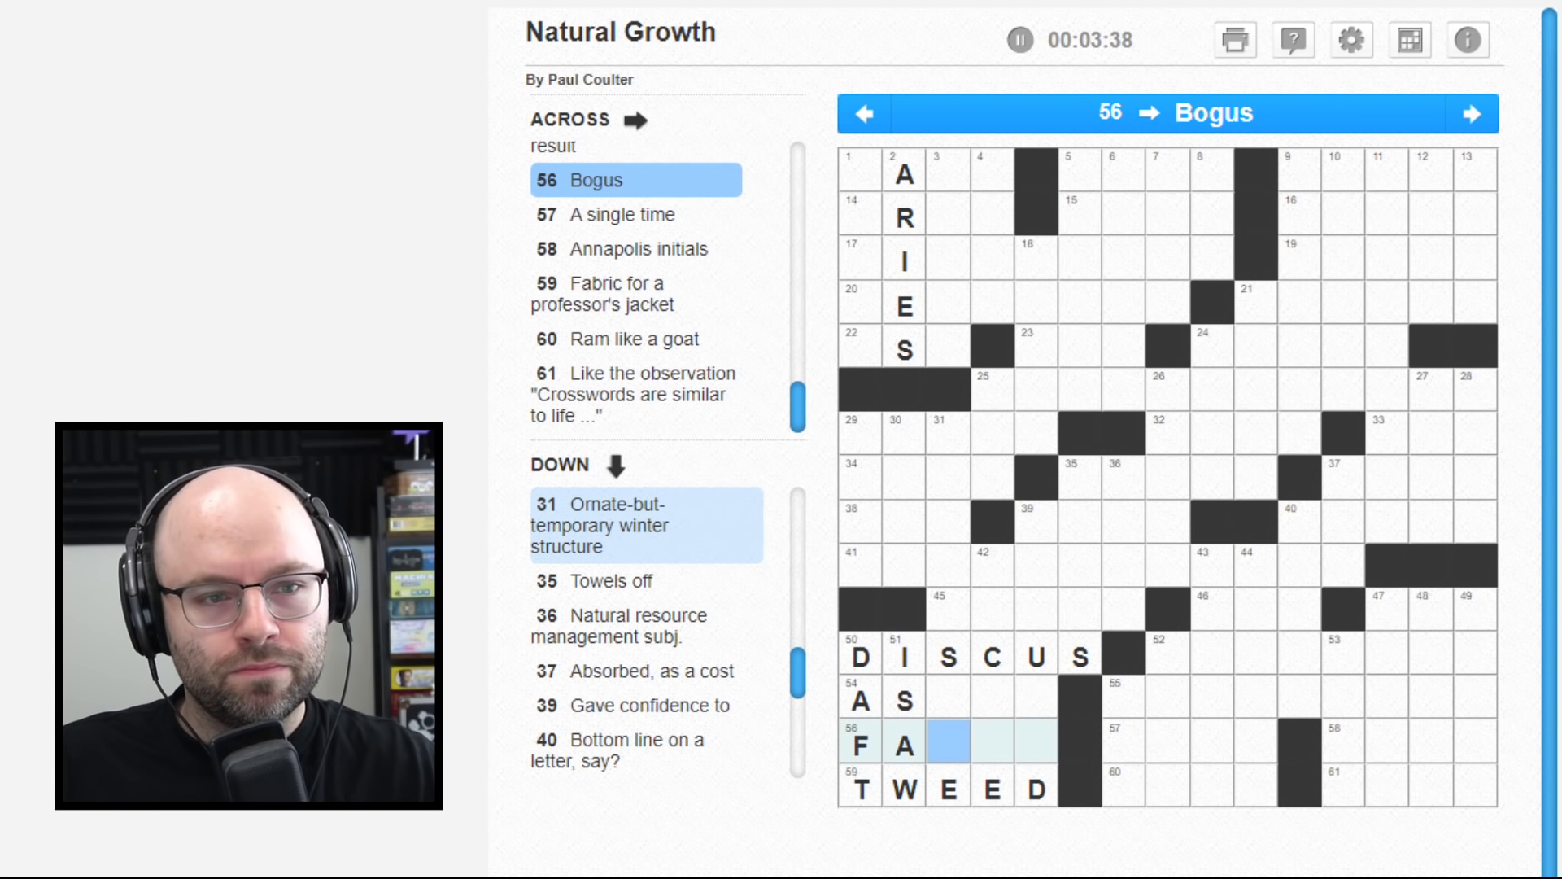
key(Up)
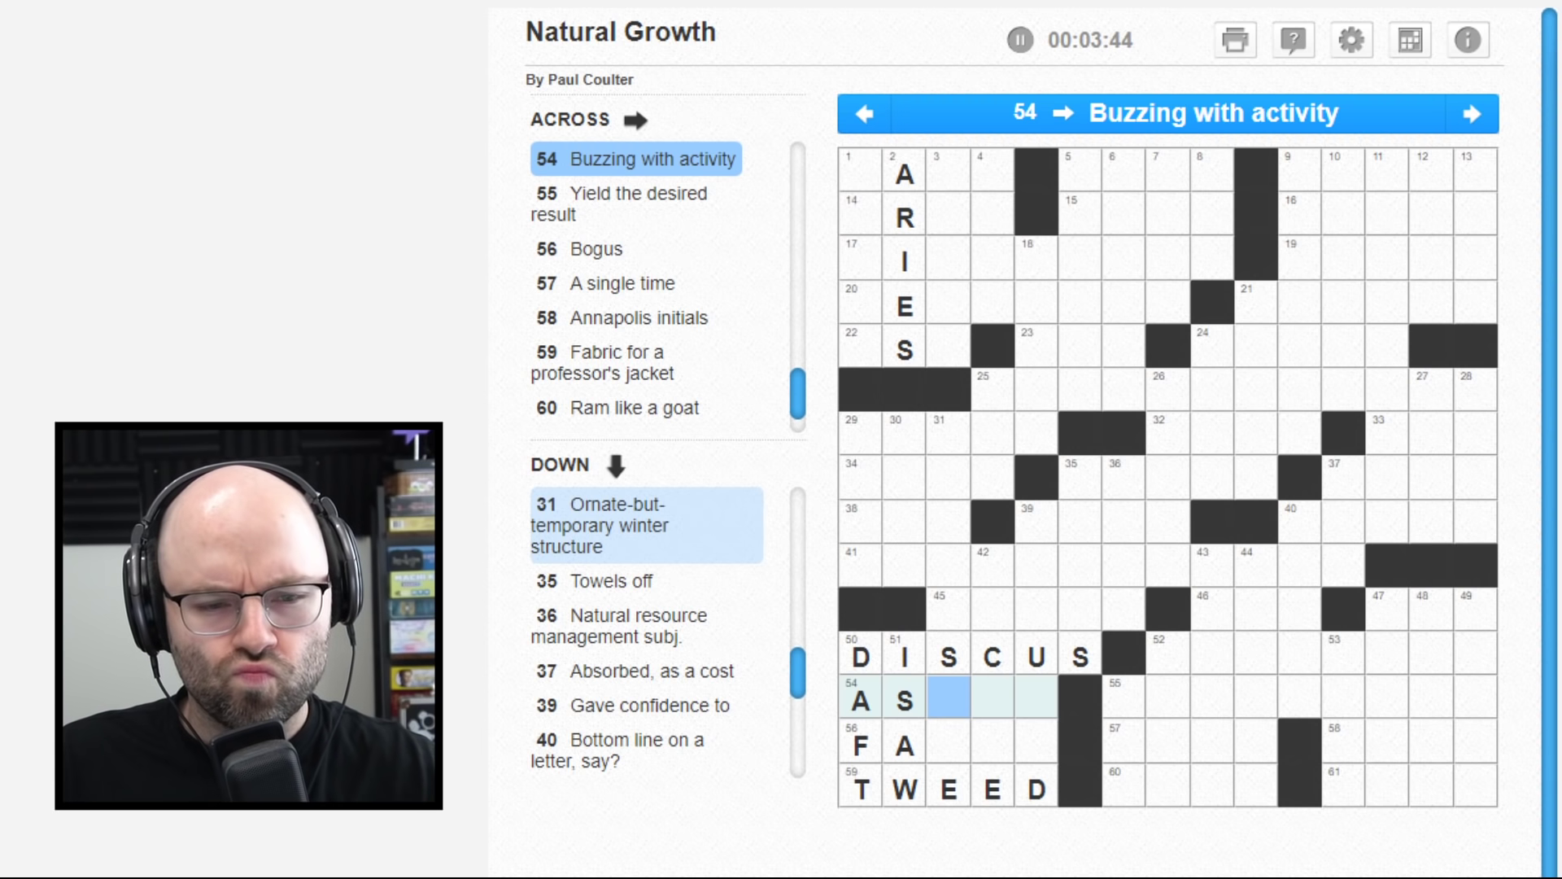
key(Right)
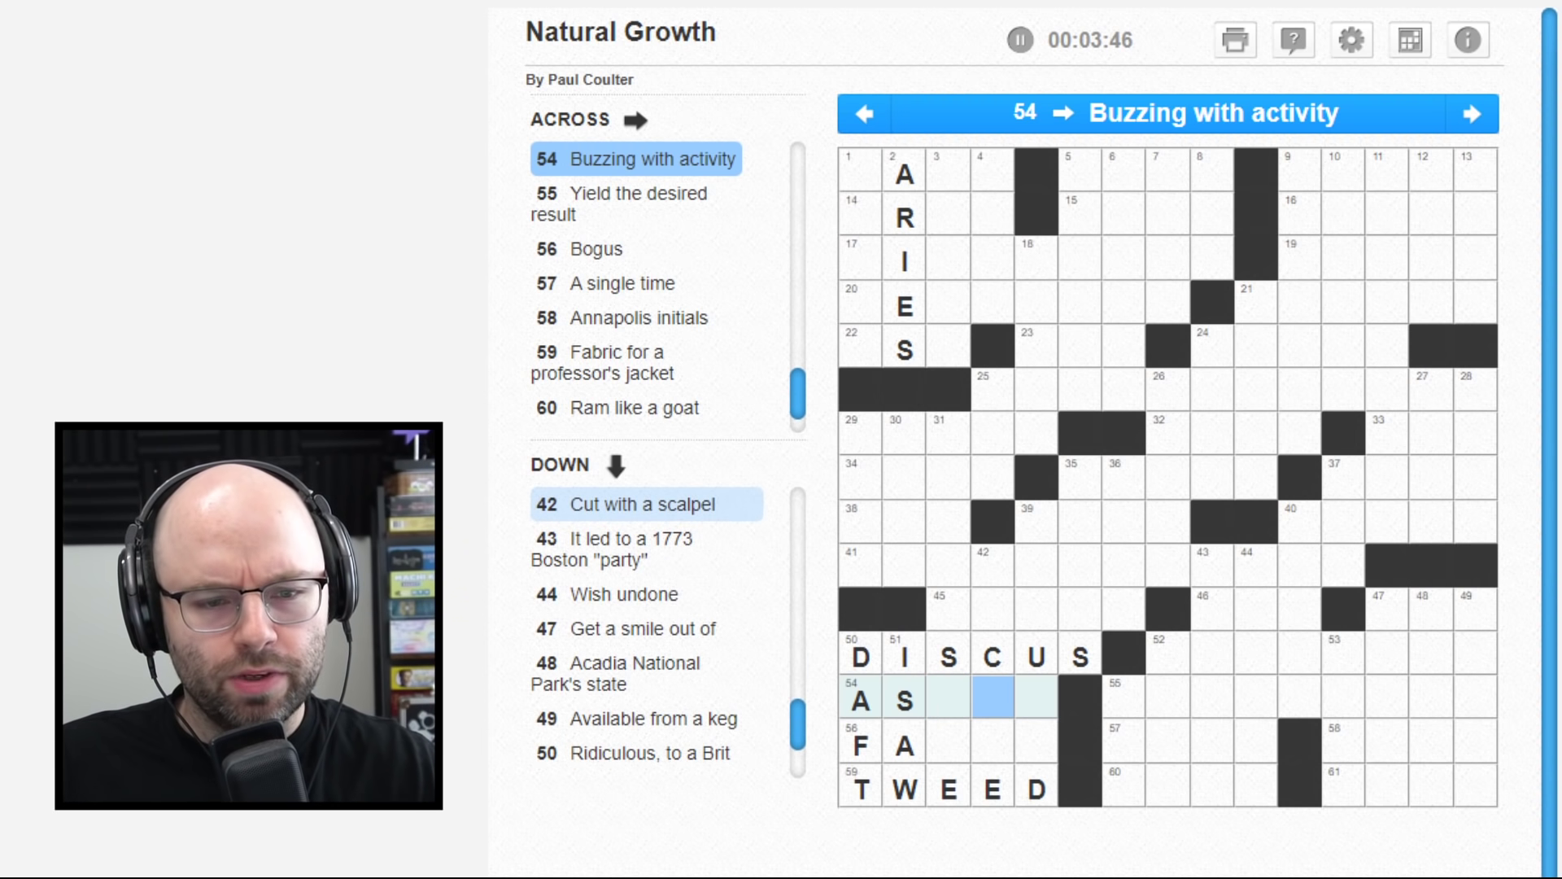
key(space)
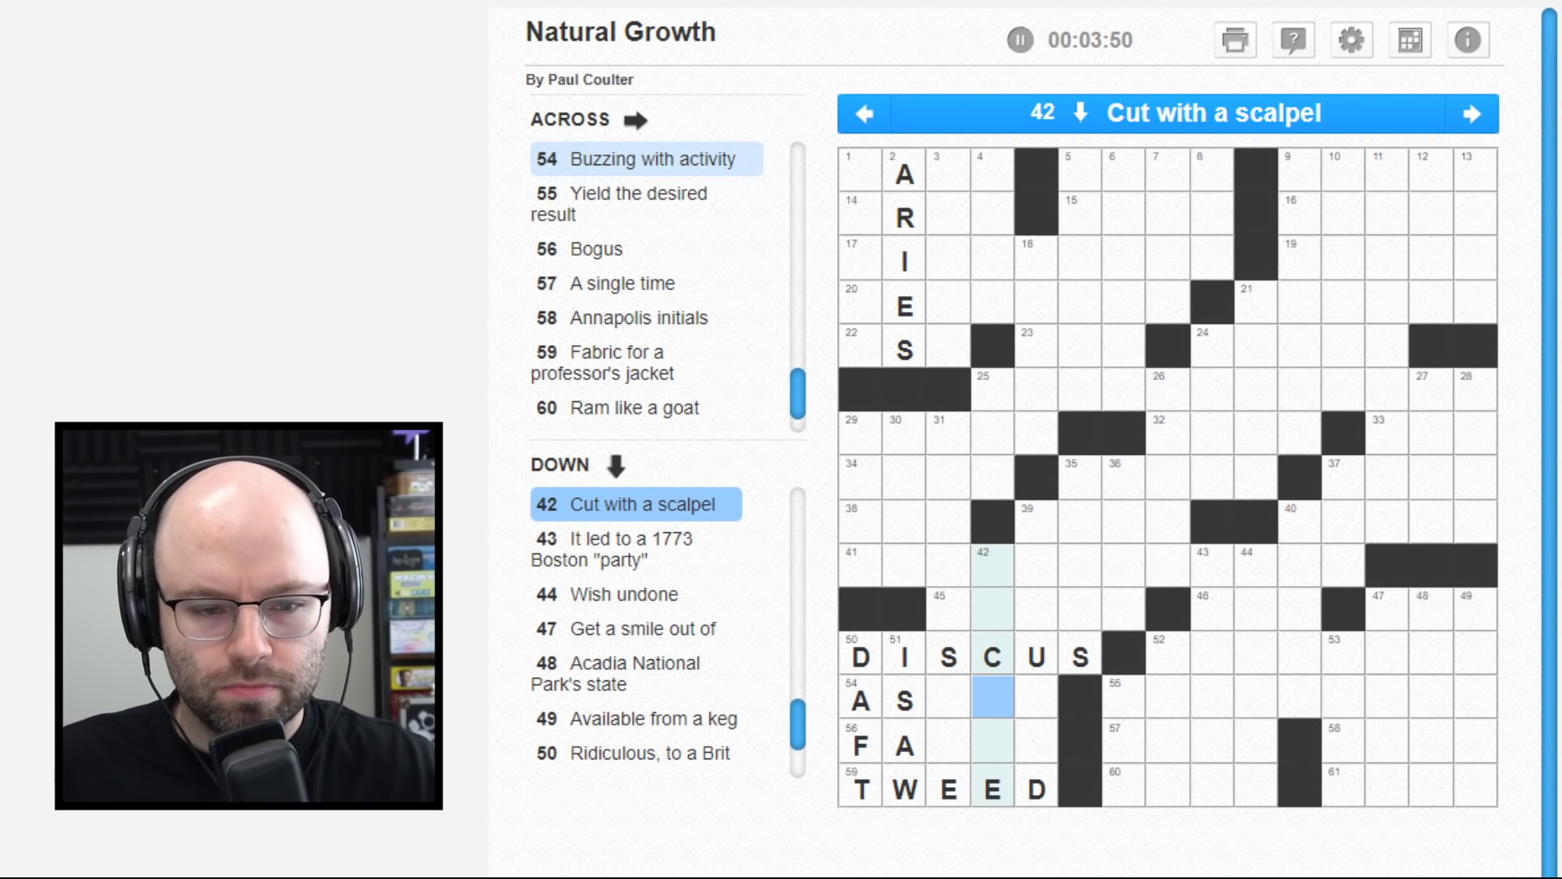
key(Right)
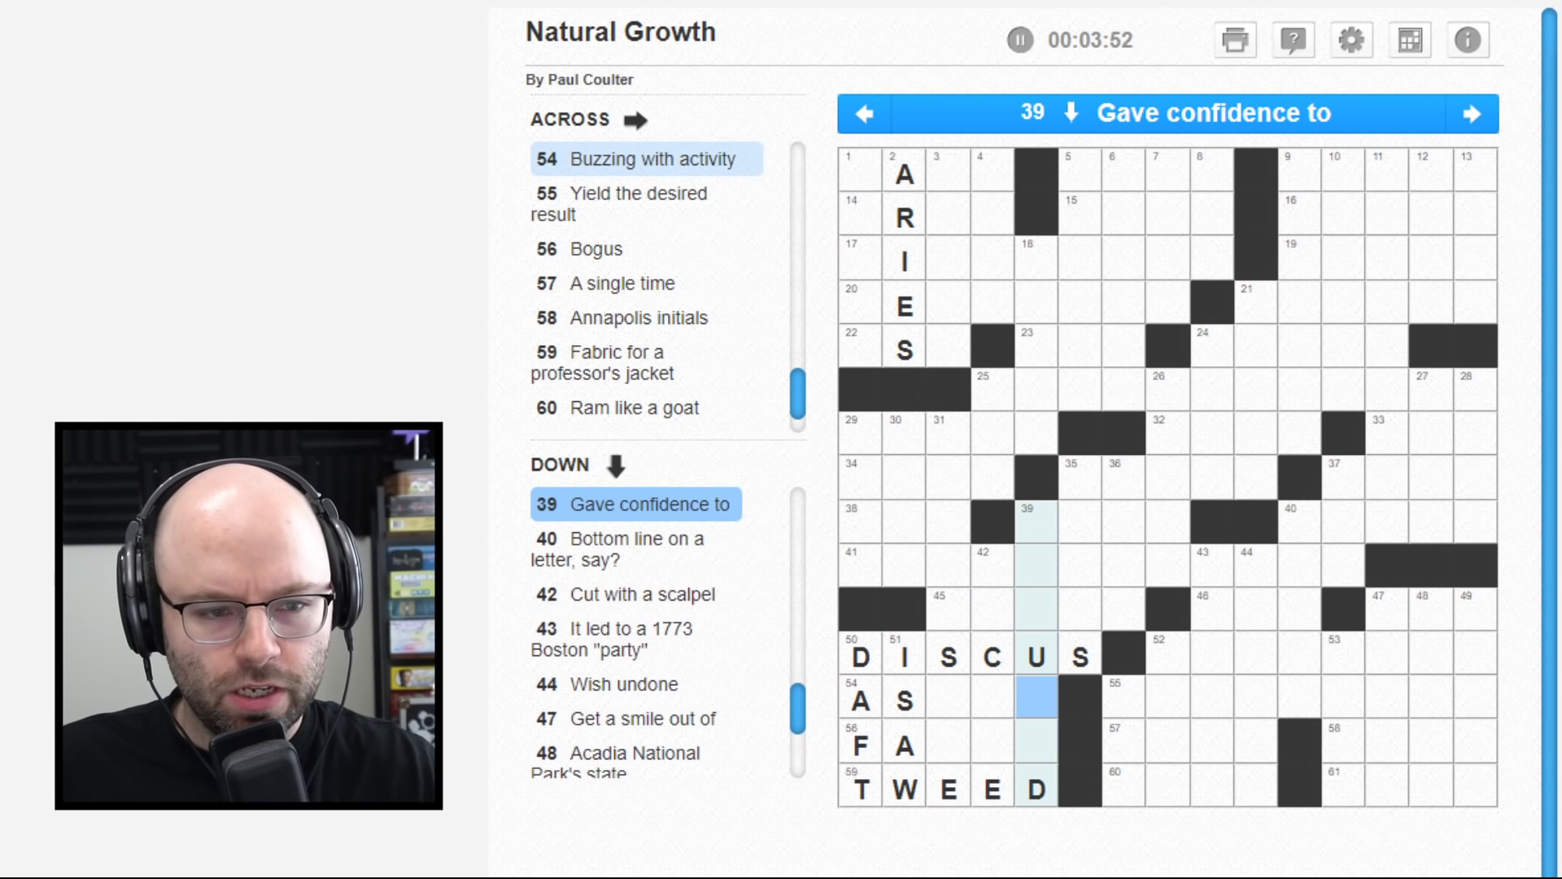
key(Up)
key(Up)
key(Right)
key(Right)
key(Up)
key(Up)
key(Up)
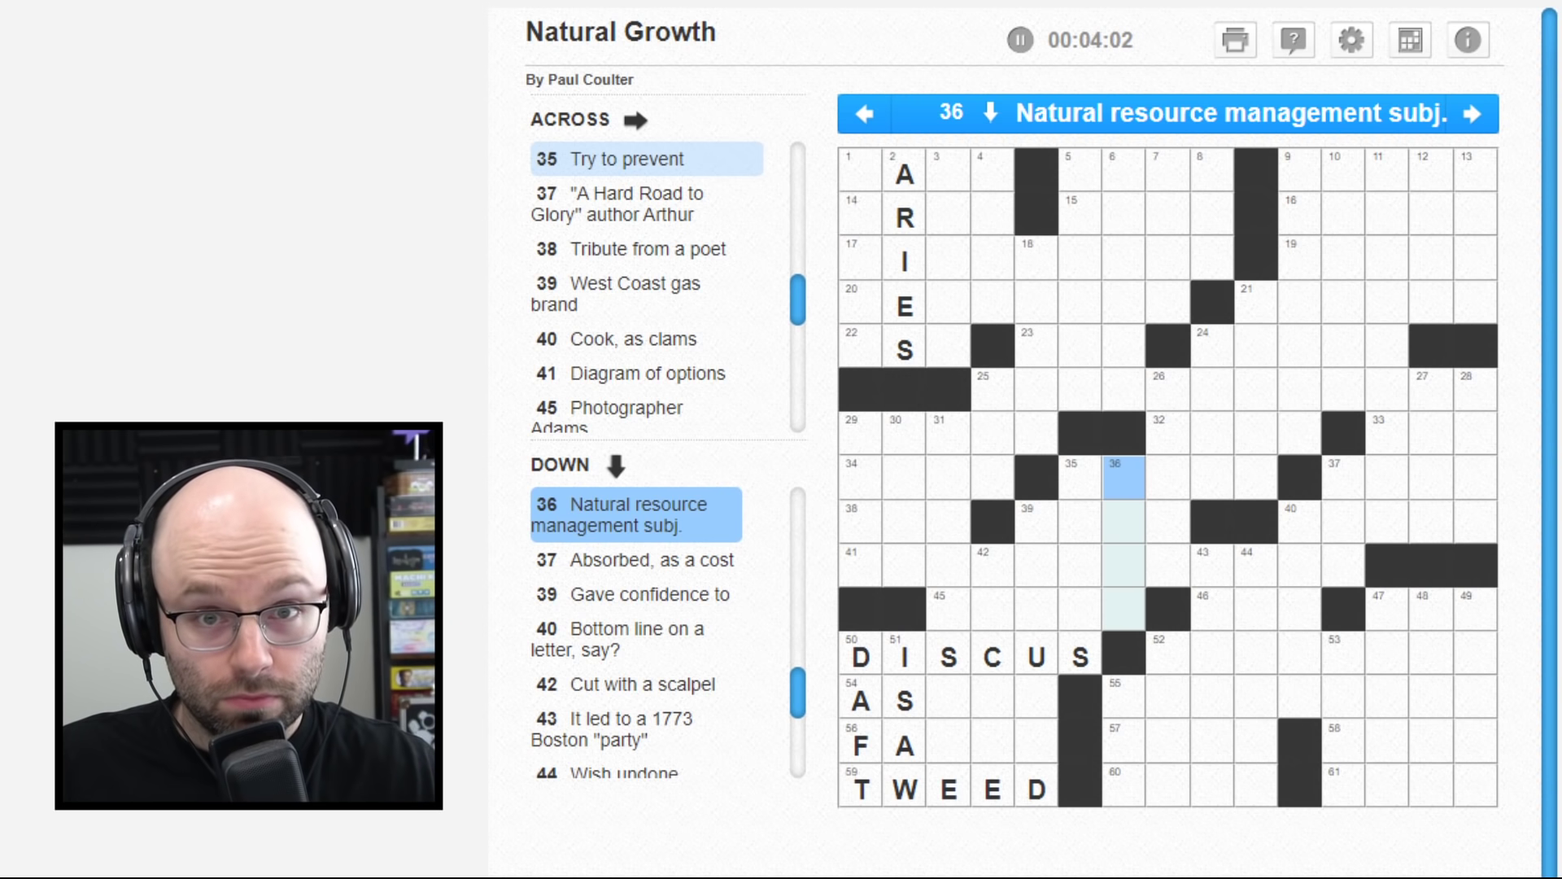
- Scan the lower-right corner clues and enter AMO at square 47
key(Down)
key(Down)
key(Right)
key(Down)
key(Right)
key(Right)
key(Right)
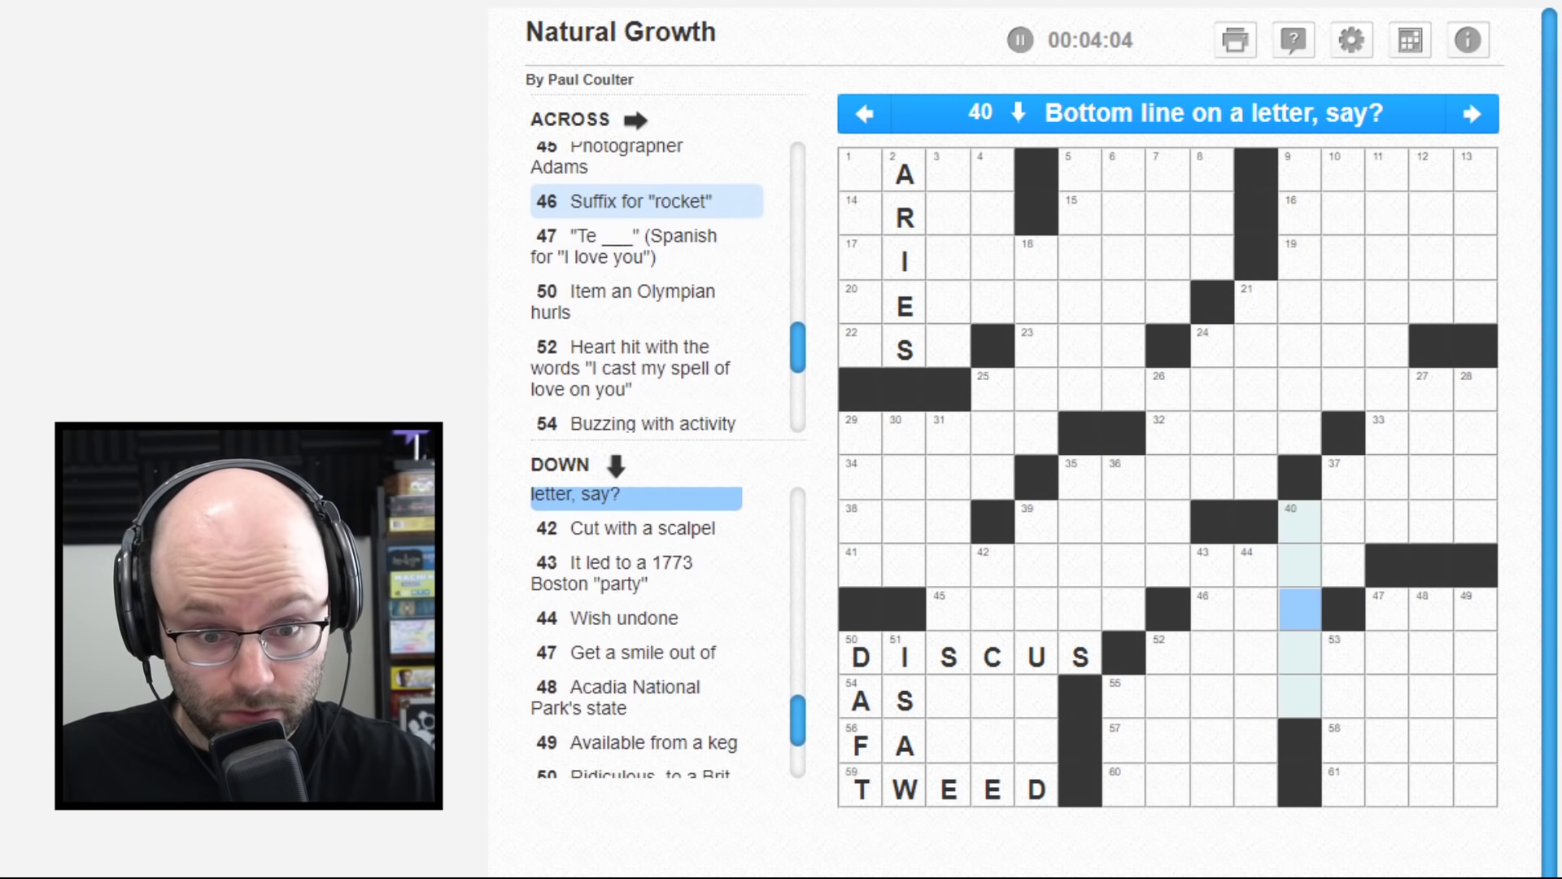
key(Down)
key(Down)
key(Down)
key(Down)
key(Right)
key(Up)
key(Up)
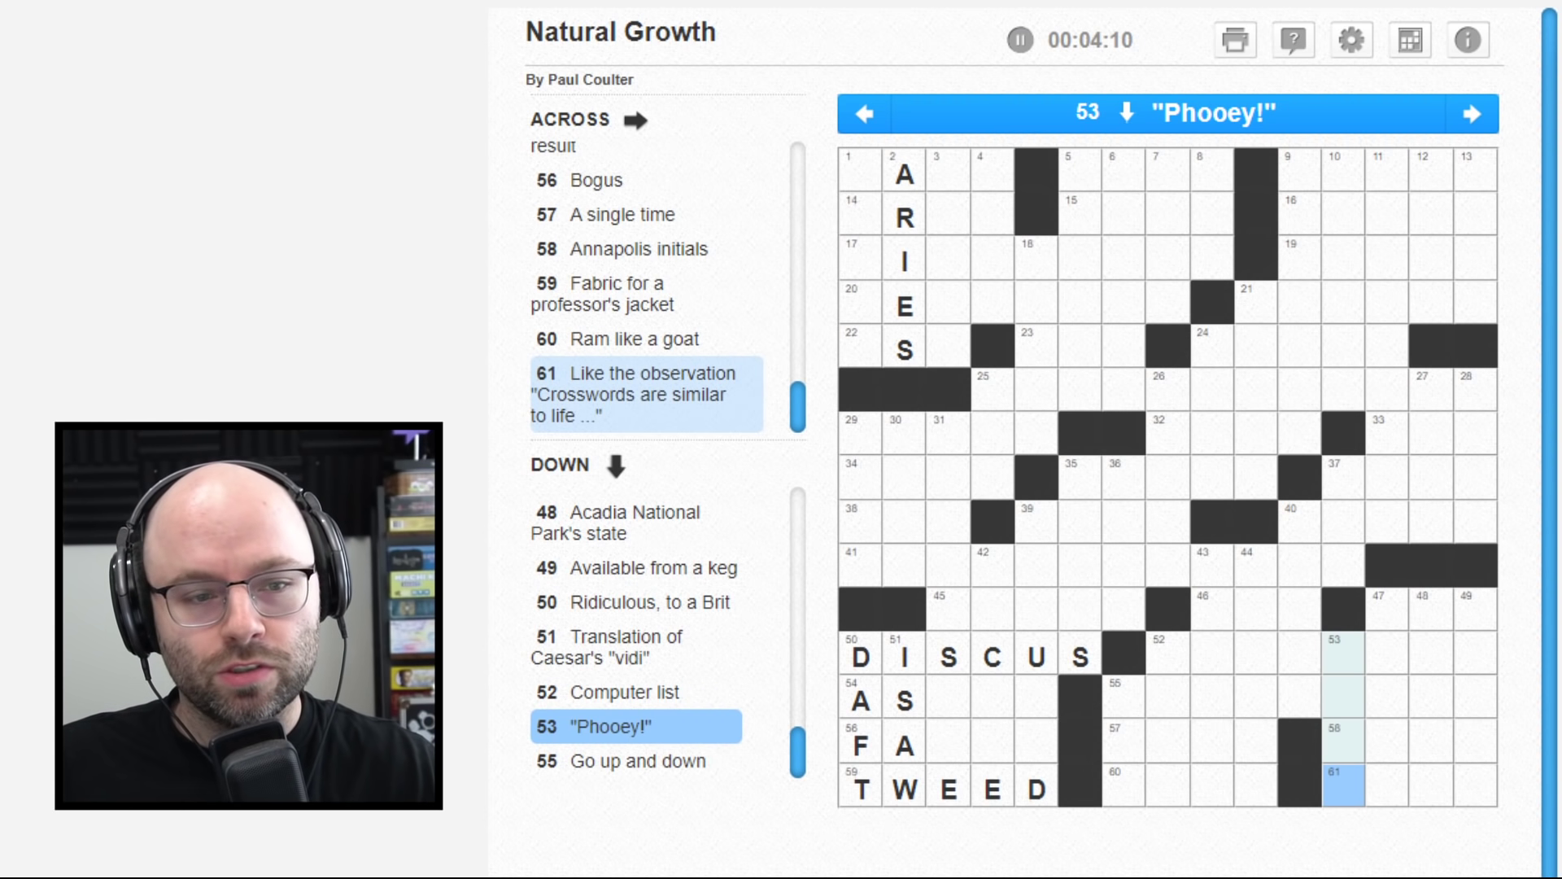
key(Right)
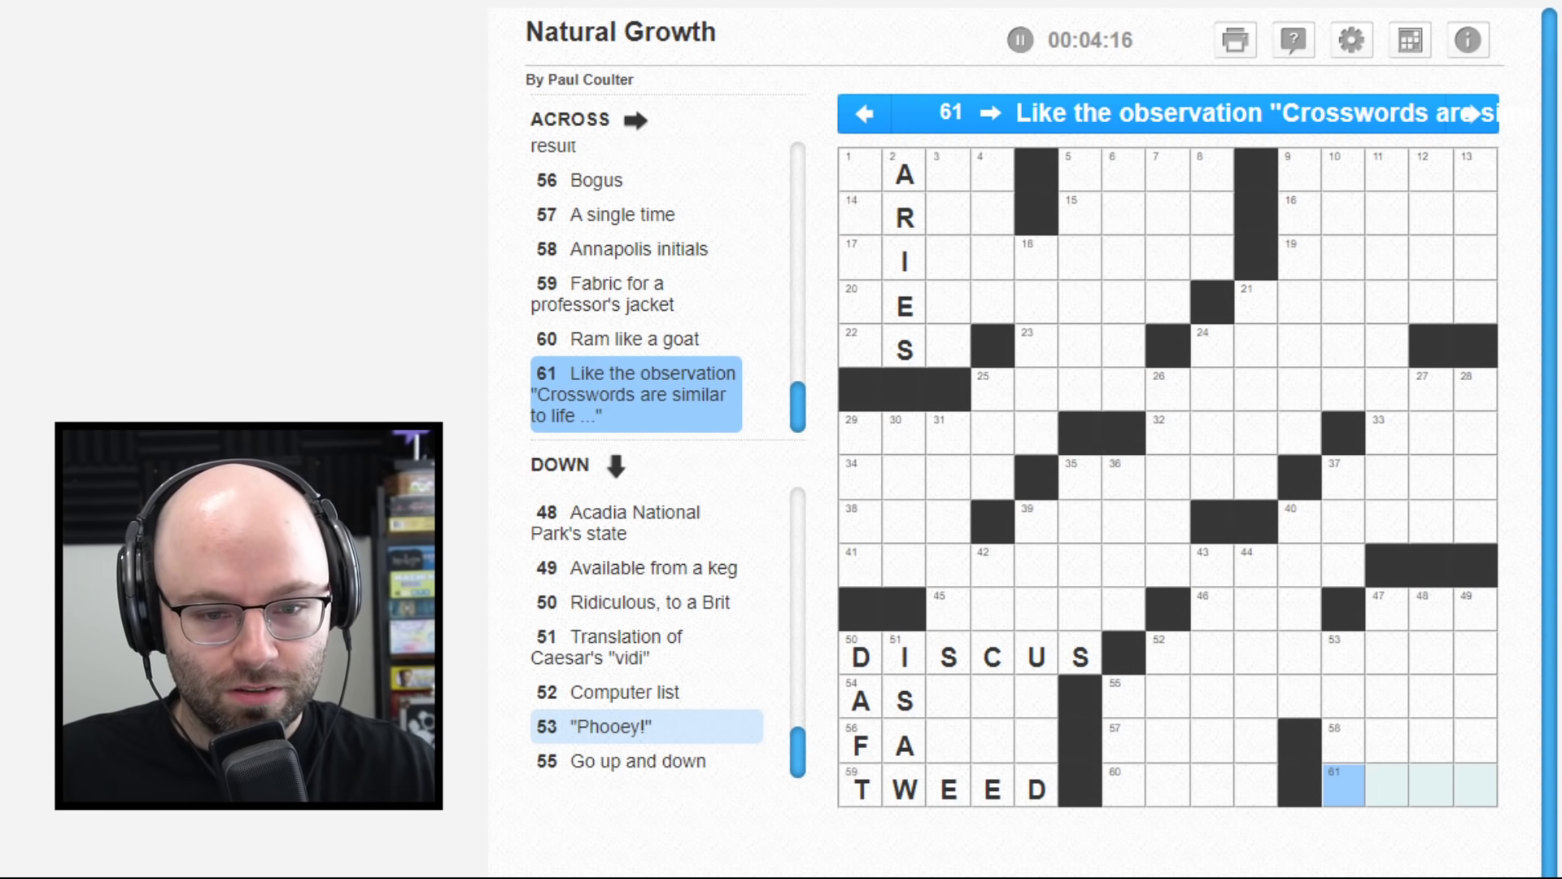
key(Up)
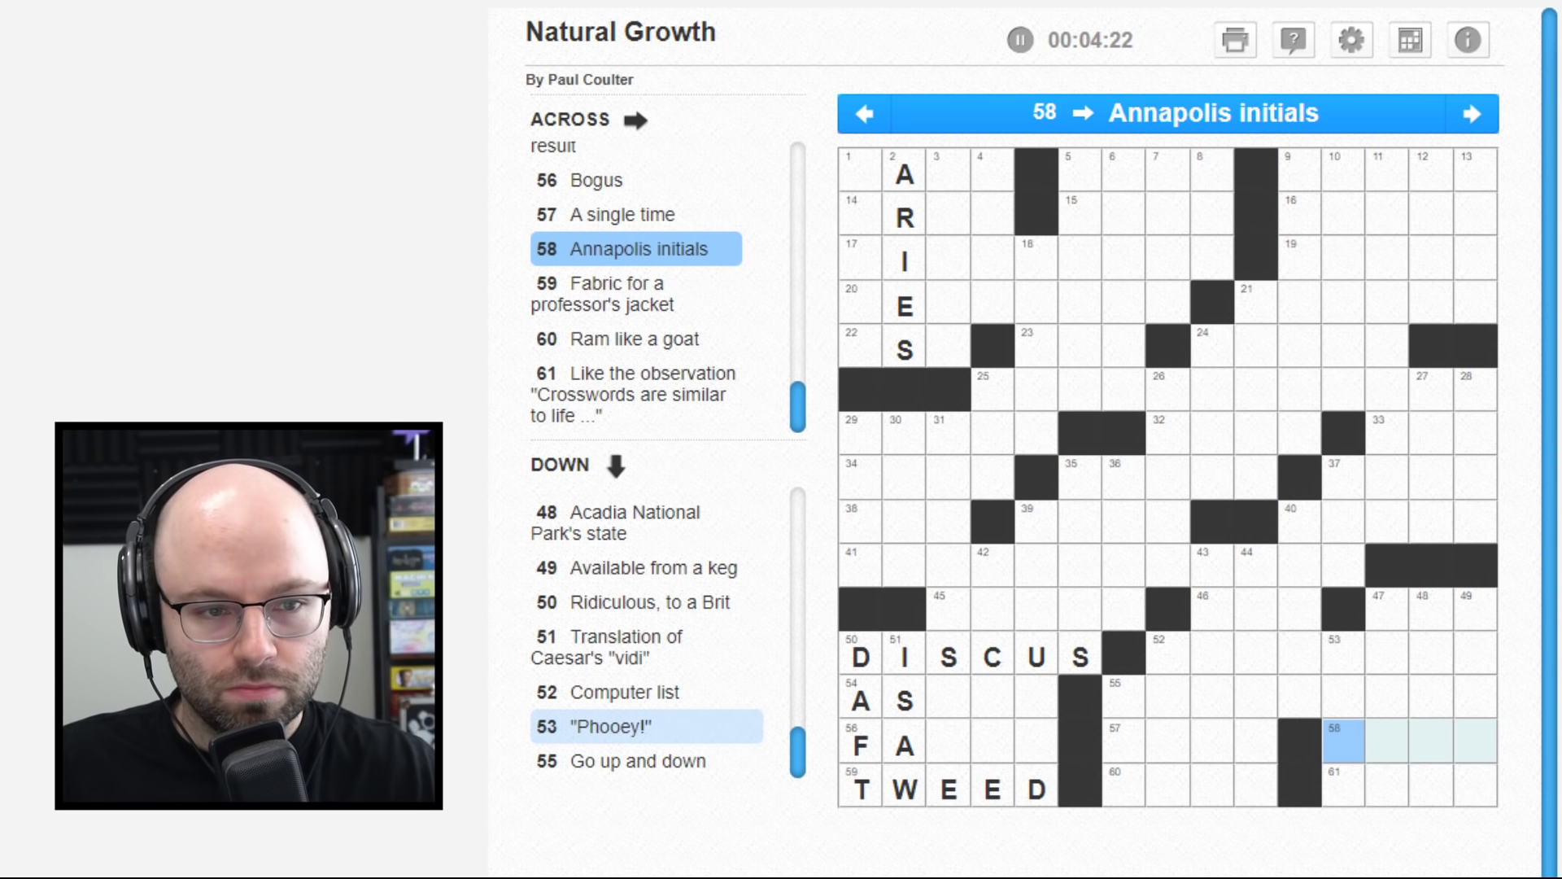
key(Up)
key(Up)
key(Right)
key(Up)
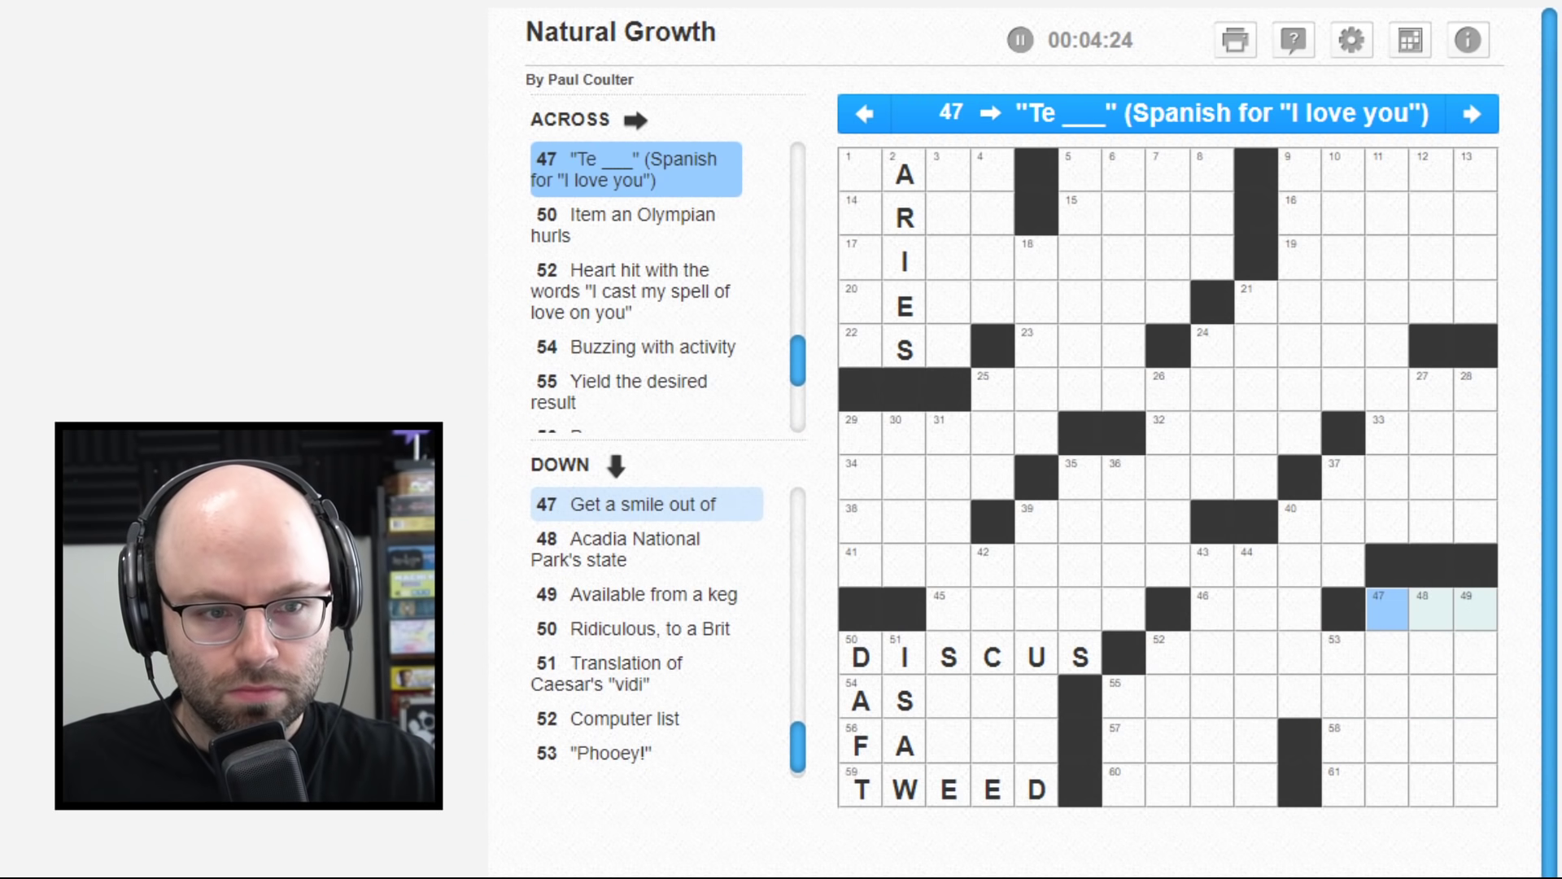
text(AMO)
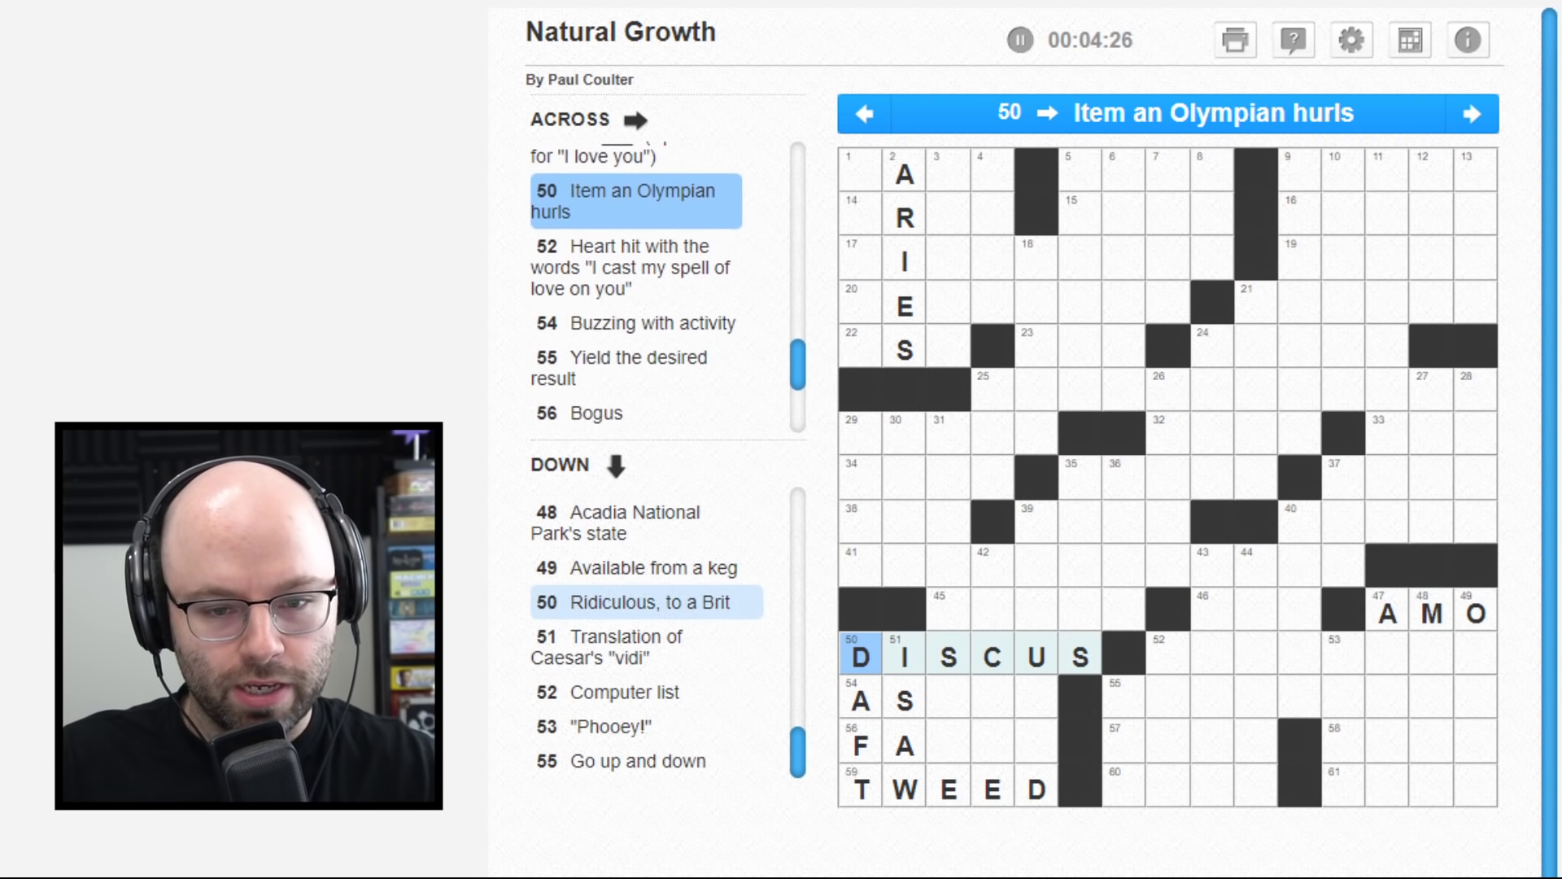
key(Left)
- Fill 48 Down with MAINE and 47 Down with AMUSE
key(Down)
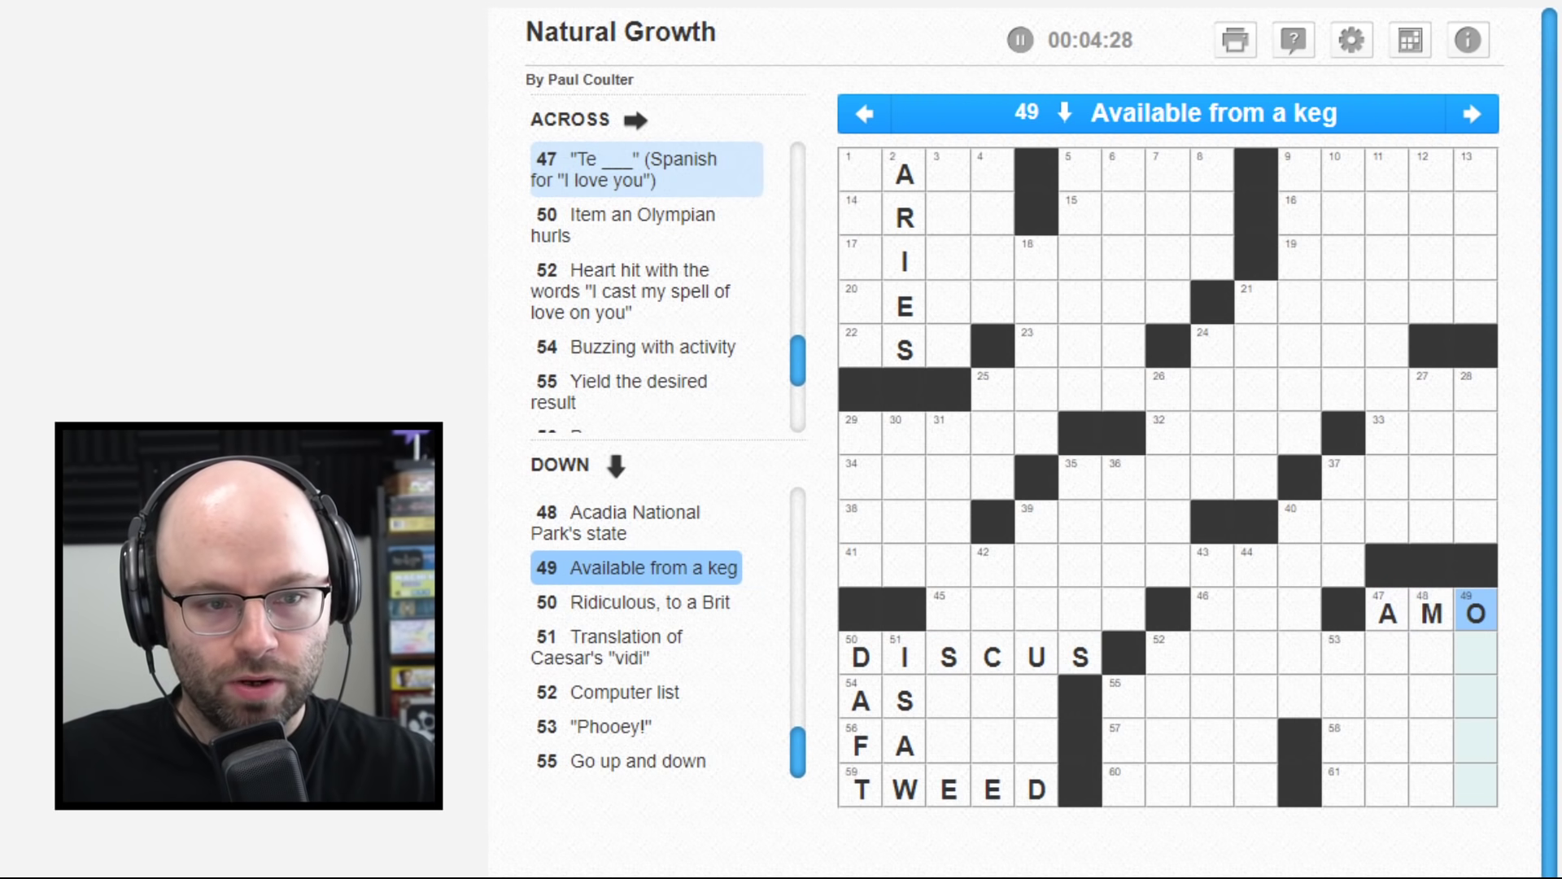
key(Down)
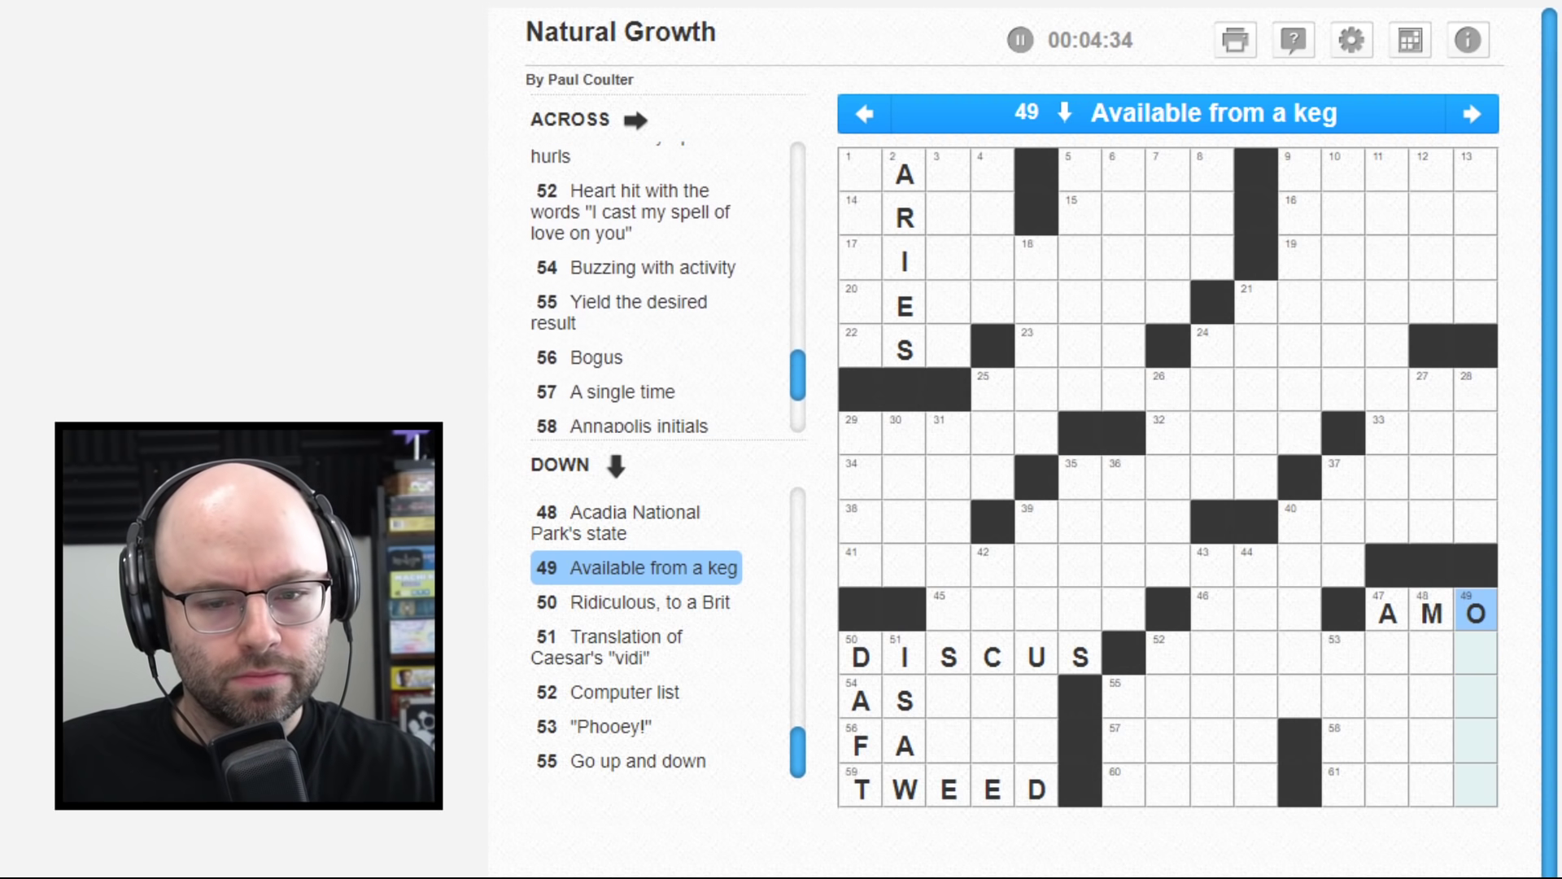
key(shift+Tab)
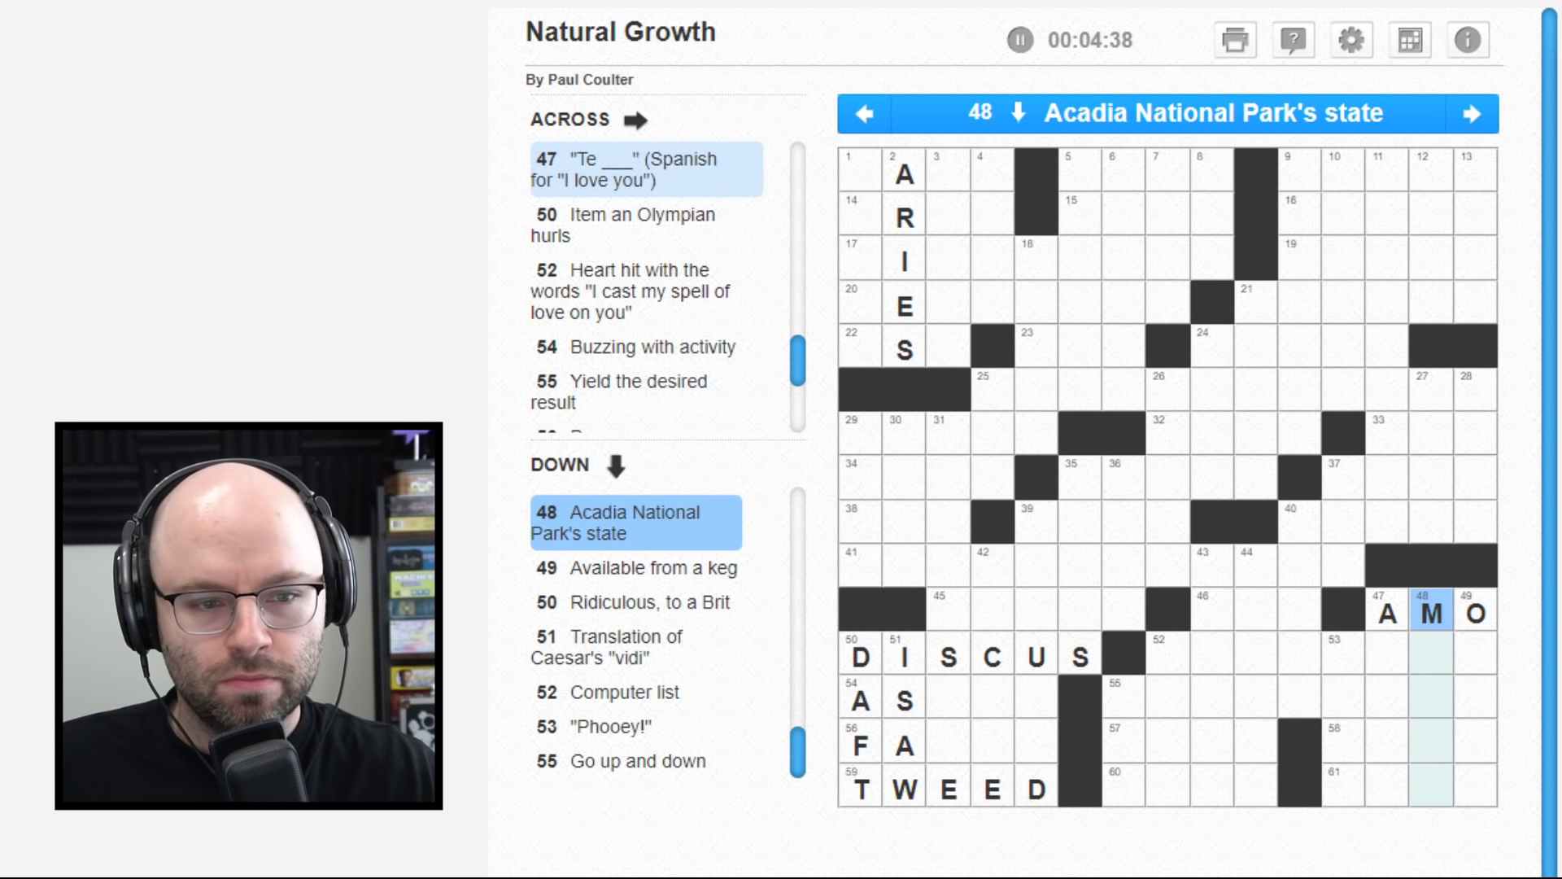
key(Down)
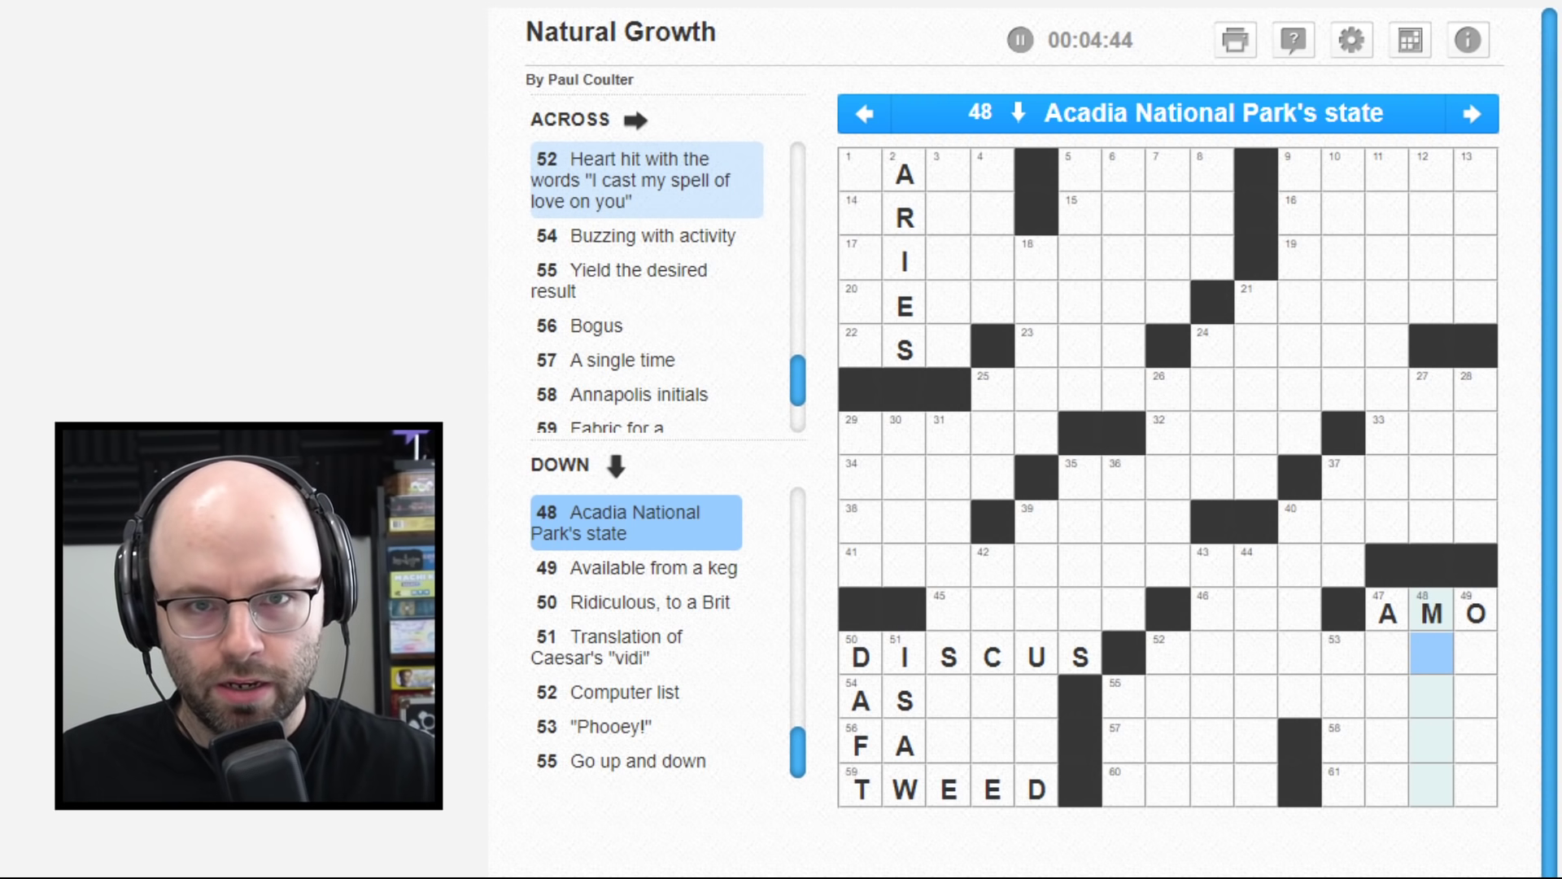
text(AIN)
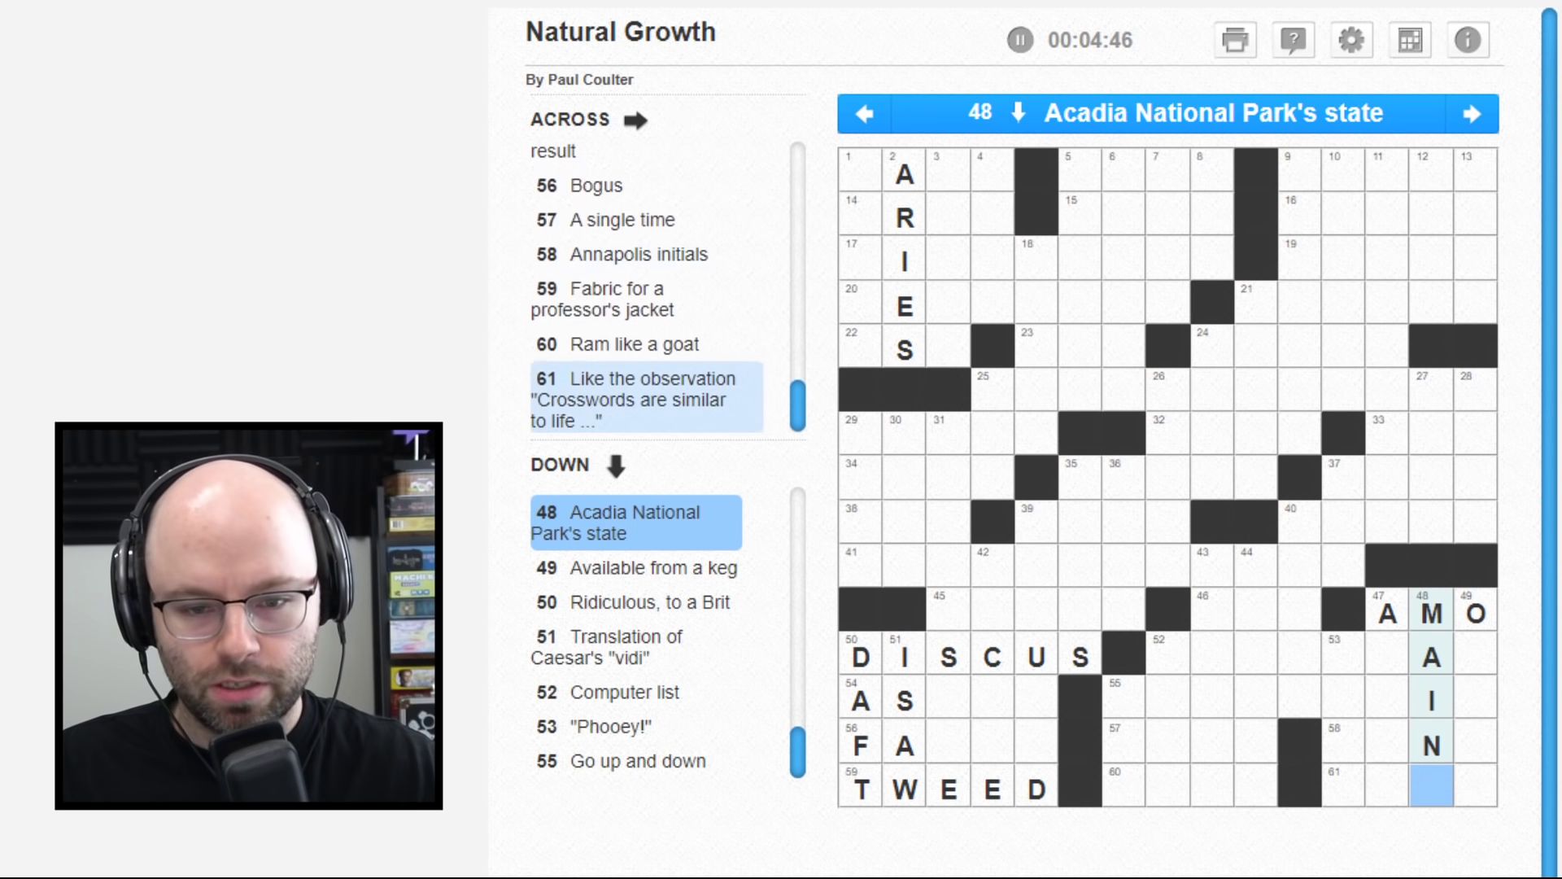
text(E)
key(shift+Tab)
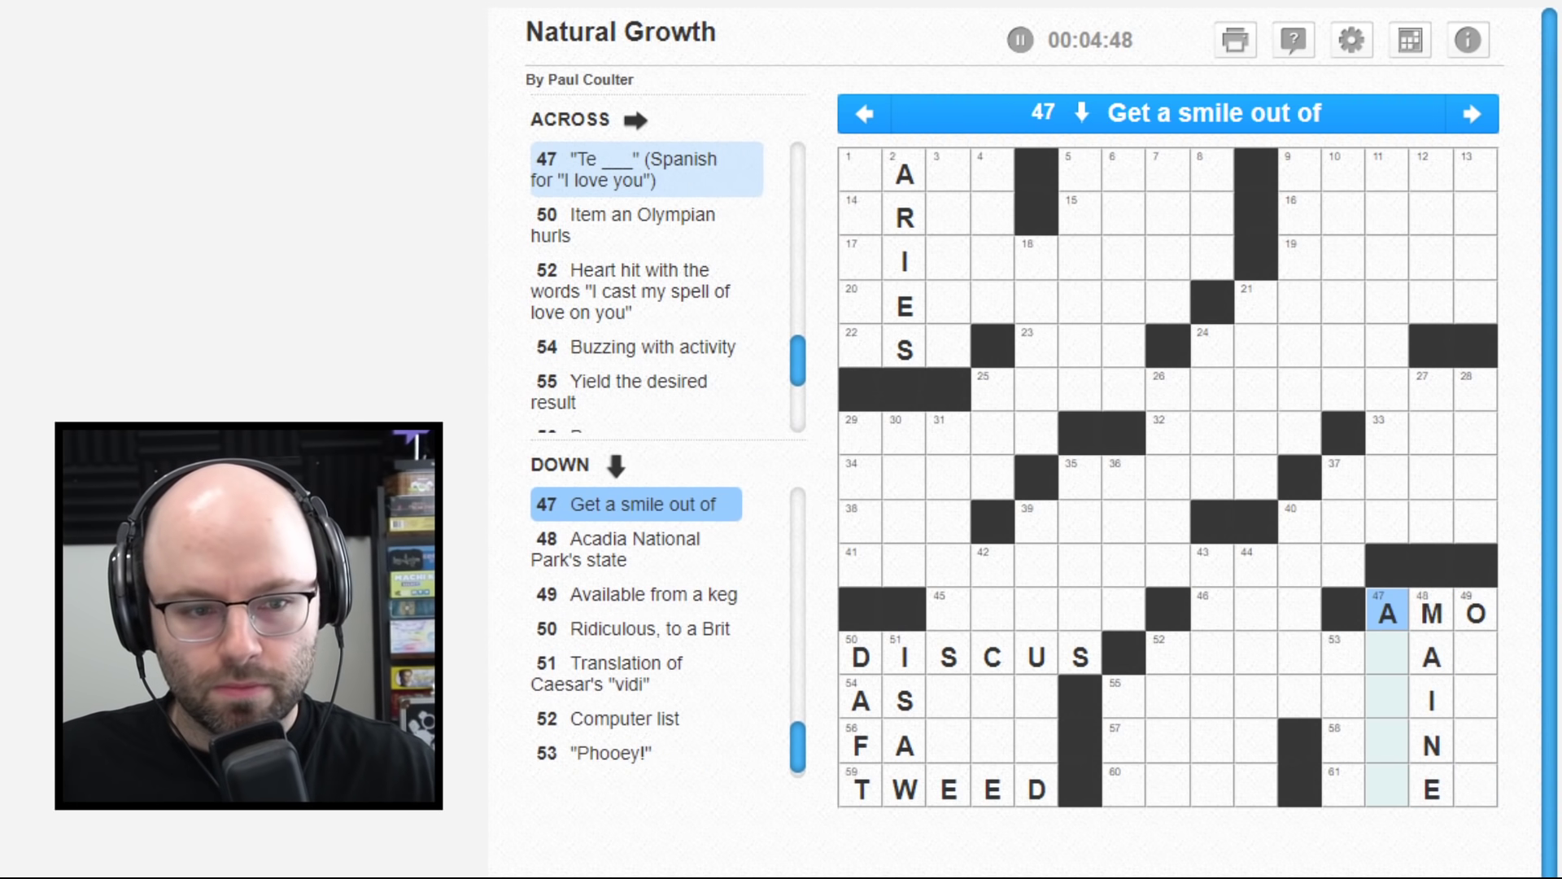
text(M)
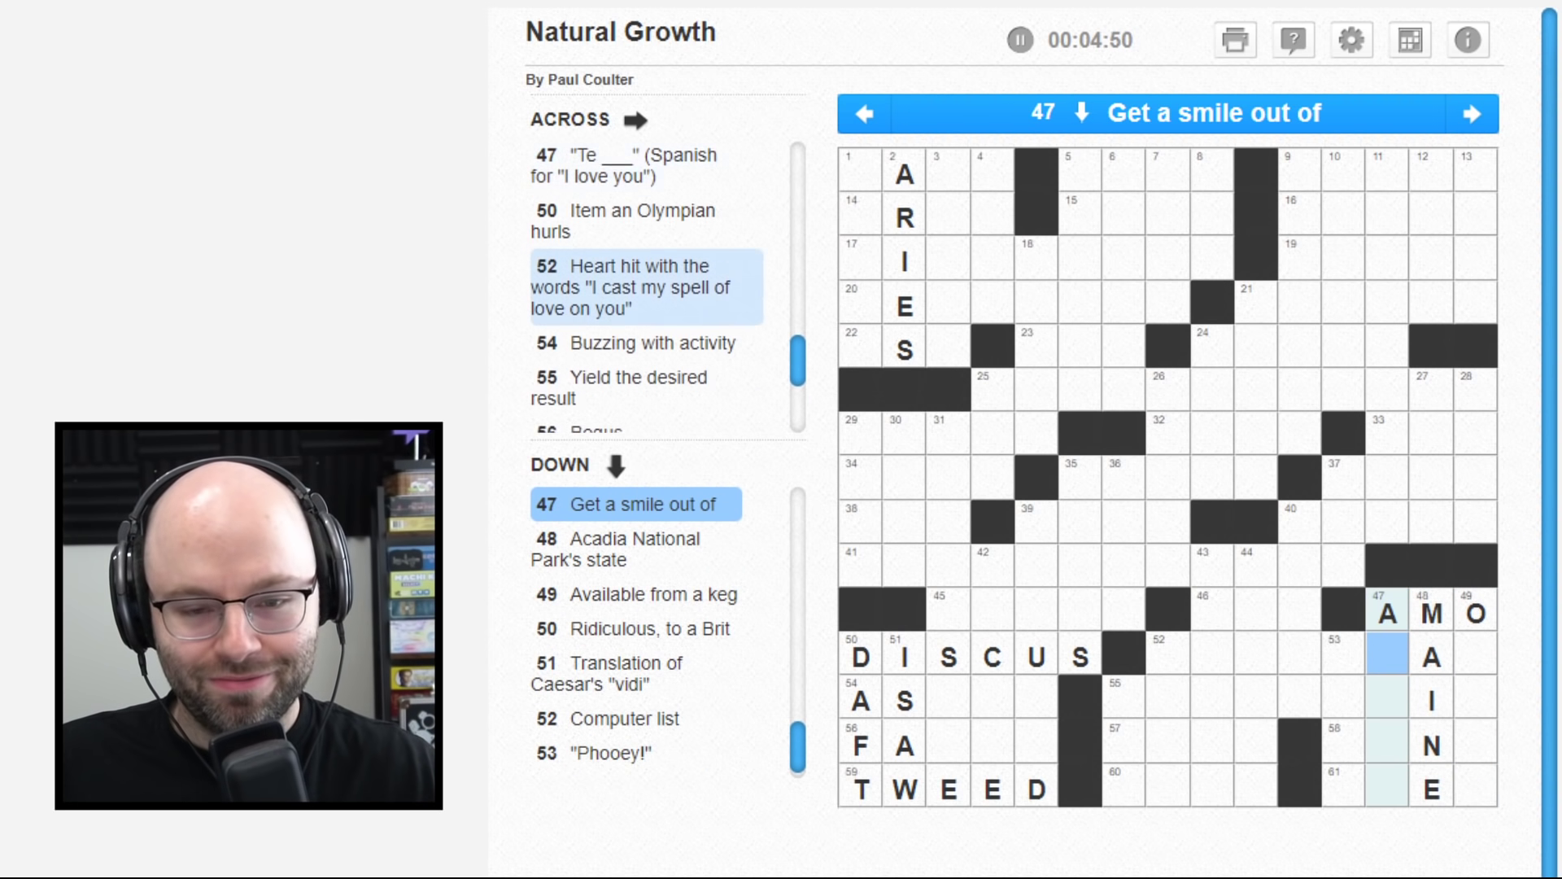
text(US)
key(Tab)
- Try the bottom across answers and complete ON TAP in 49 Down
key(Down)
key(Down)
key(Down)
key(Left)
key(Left)
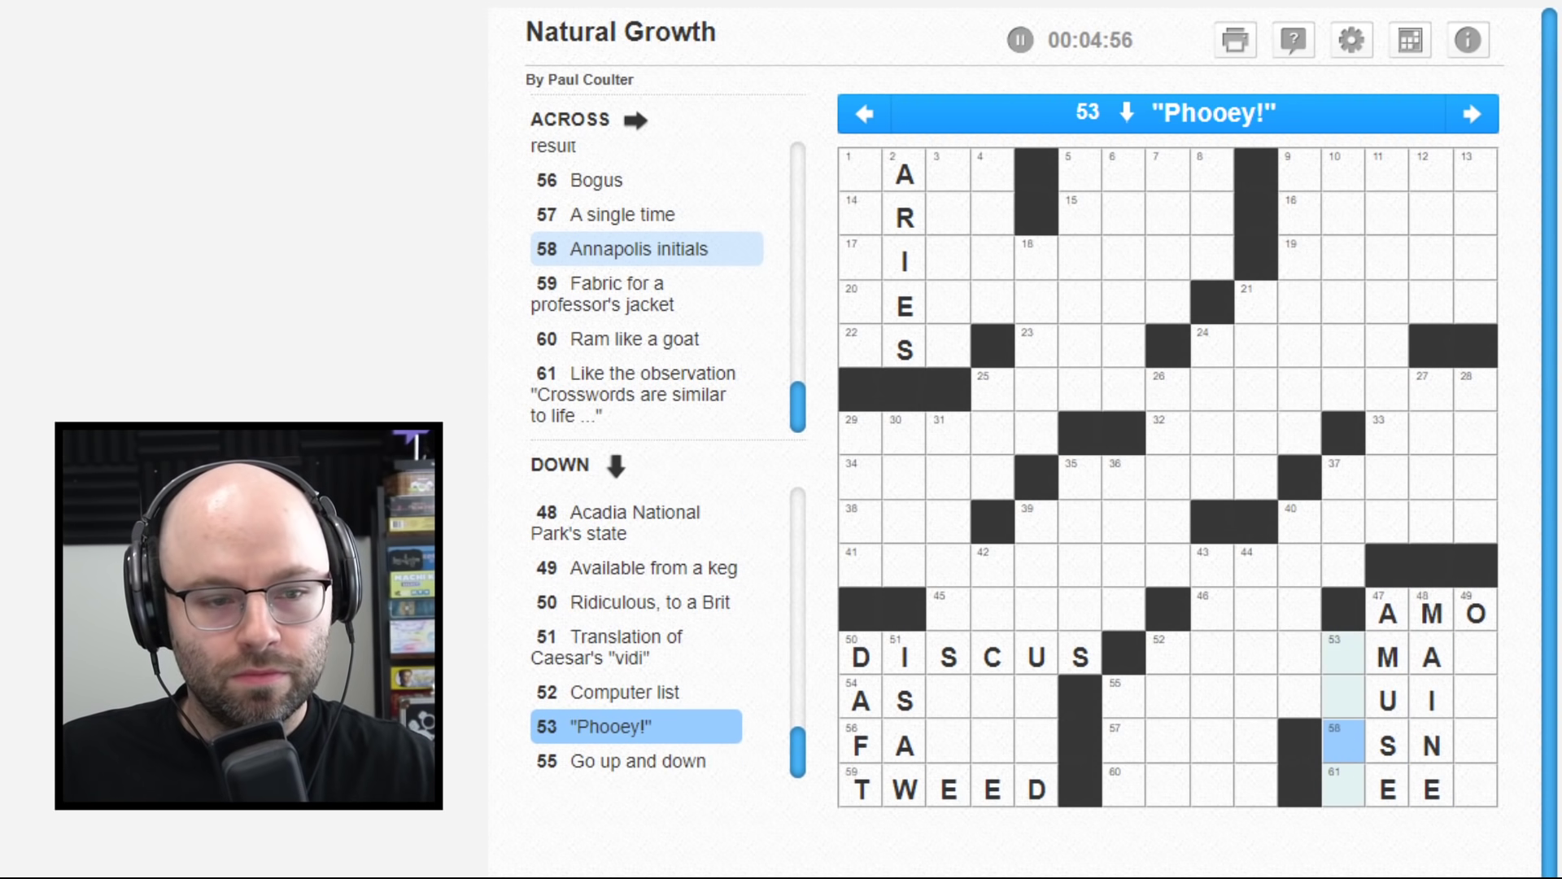
key(space)
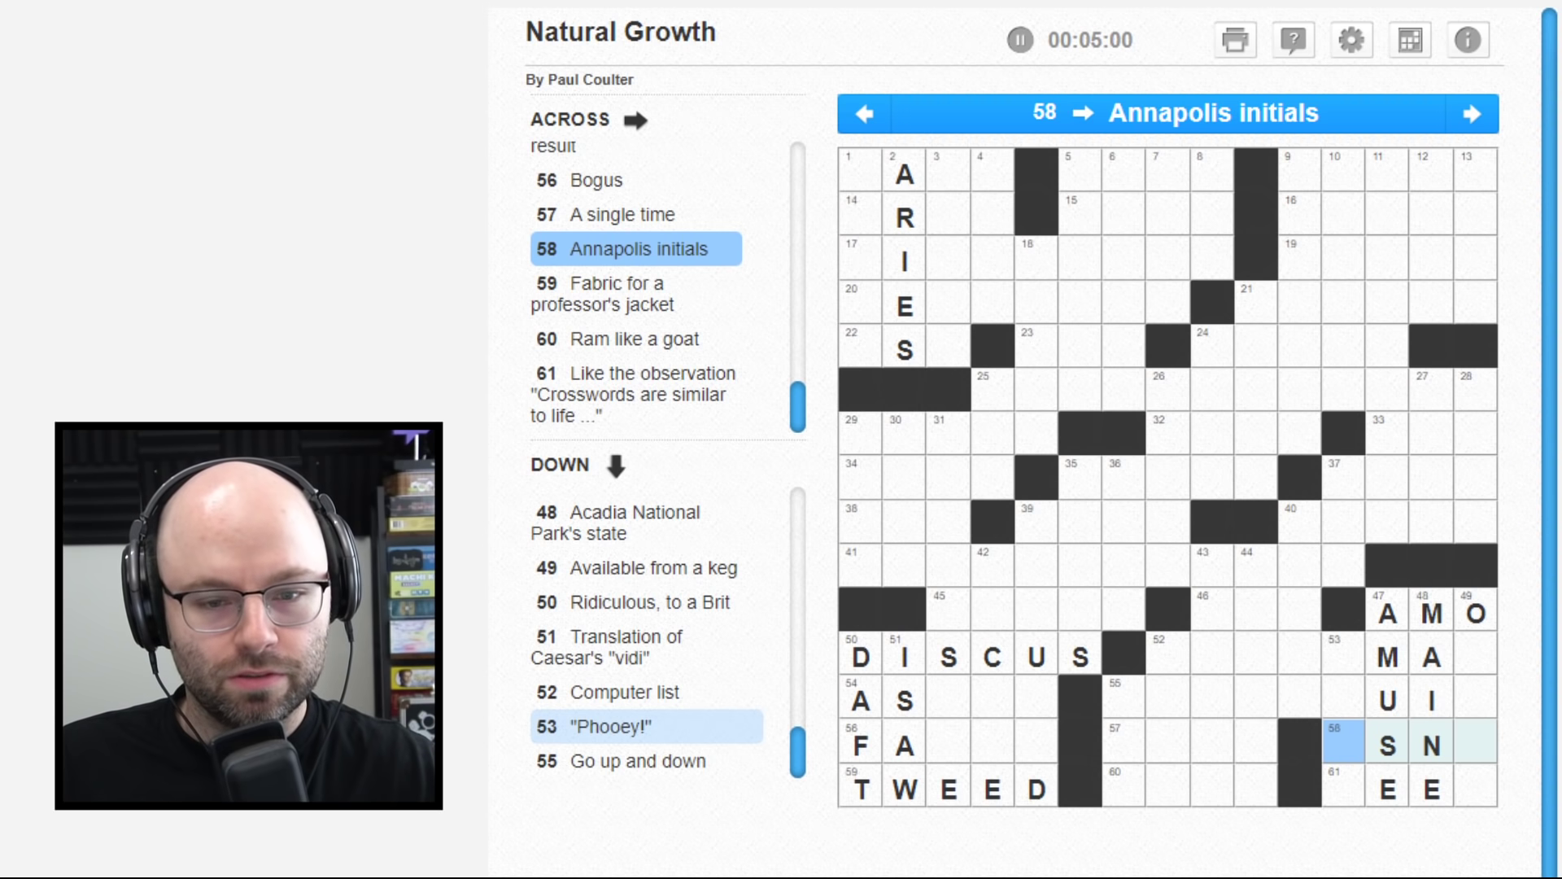
key(Down)
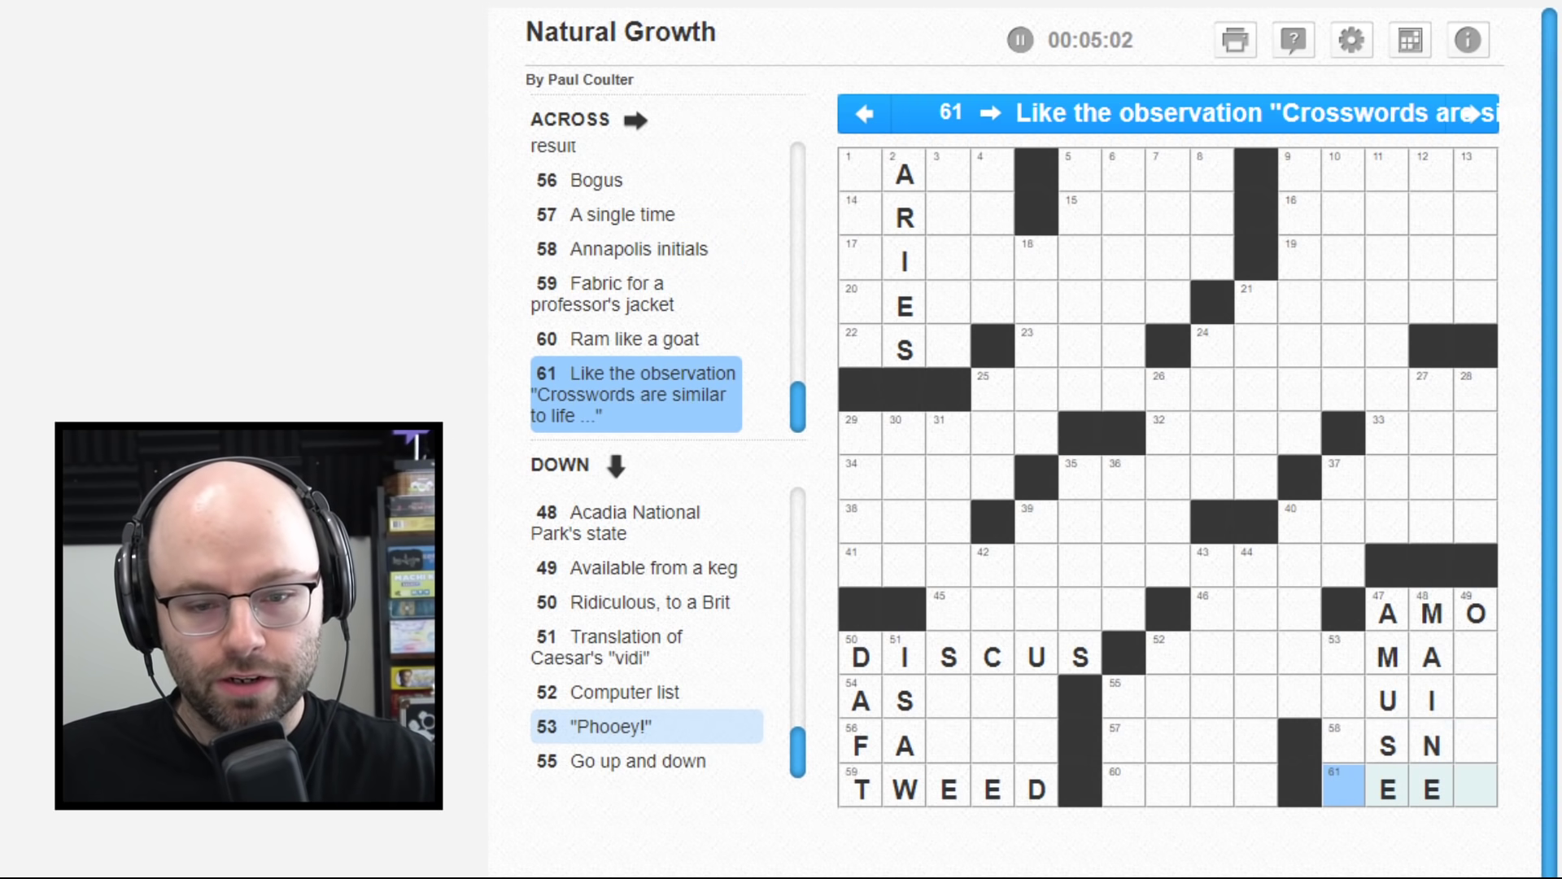
text(k)
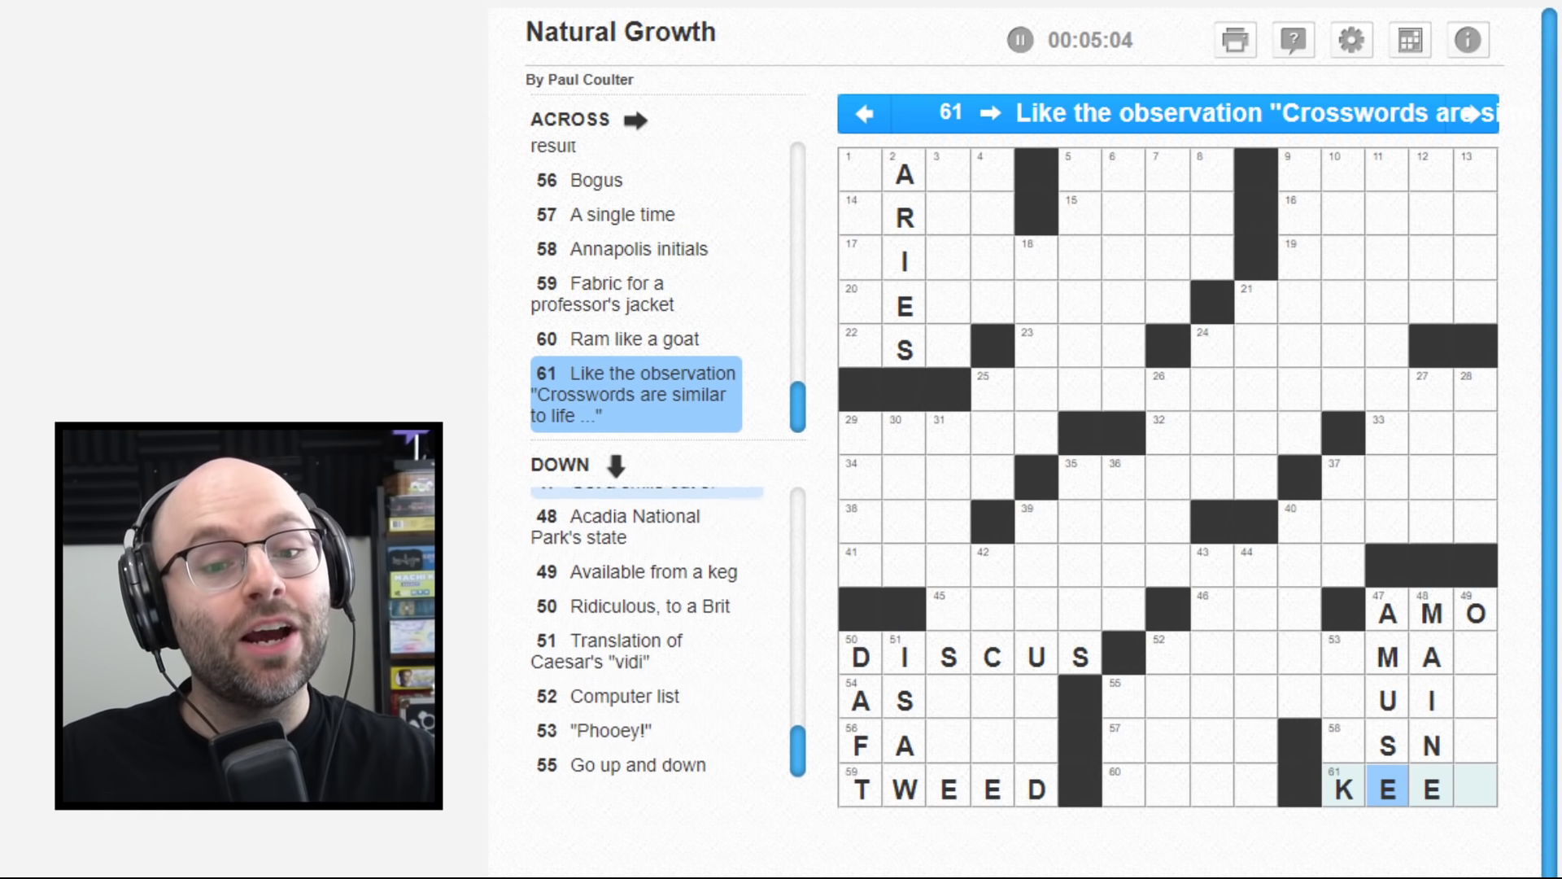
text(n)
key(shift+Tab)
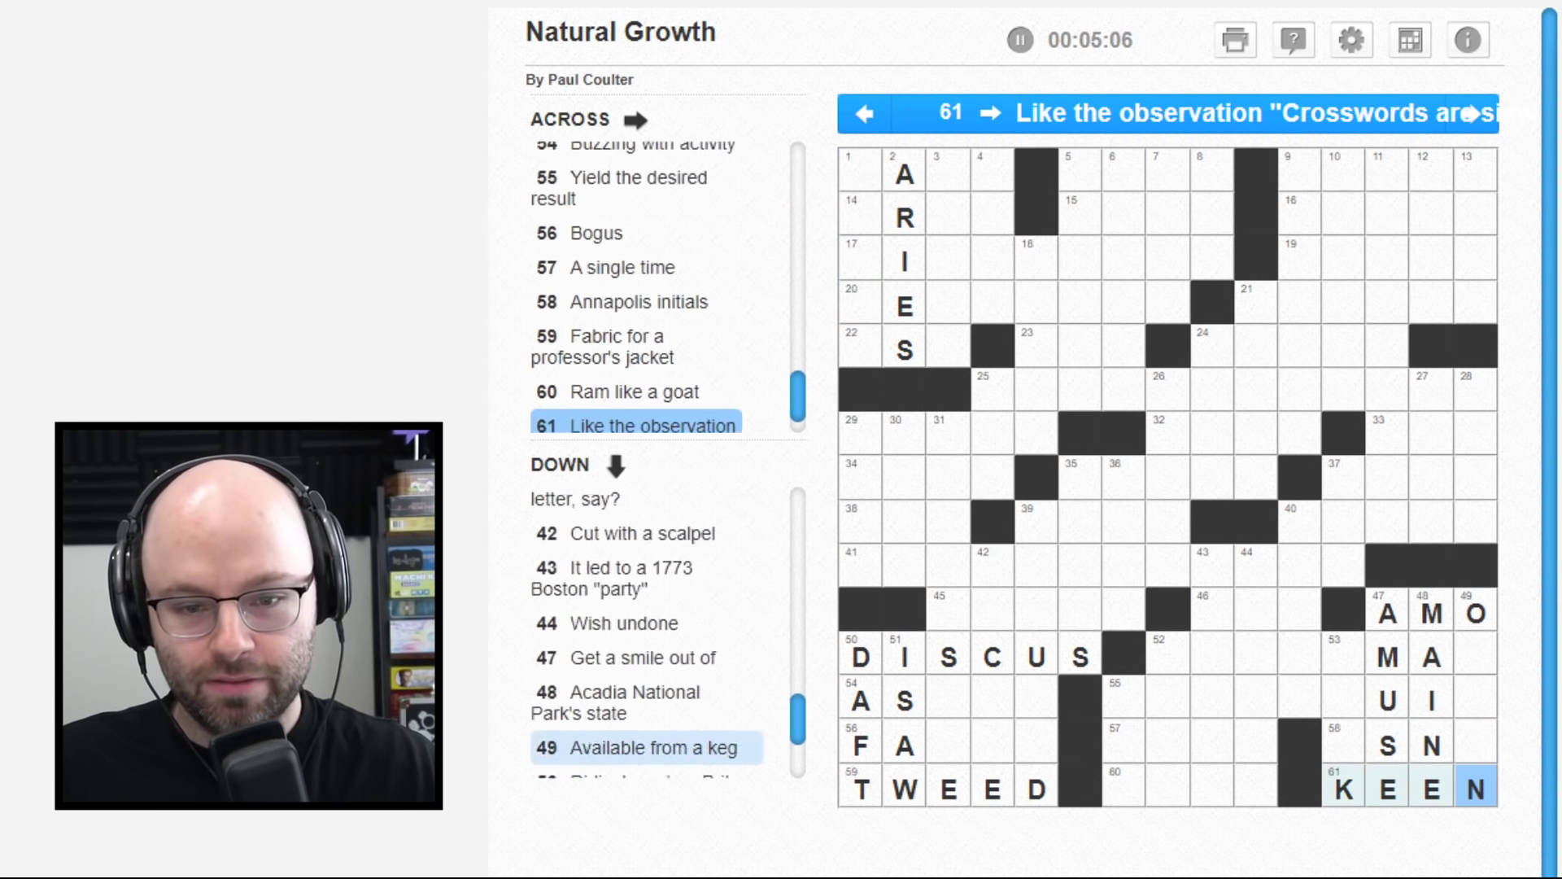
key(Up)
key(Up)
key(Up)
key(Up)
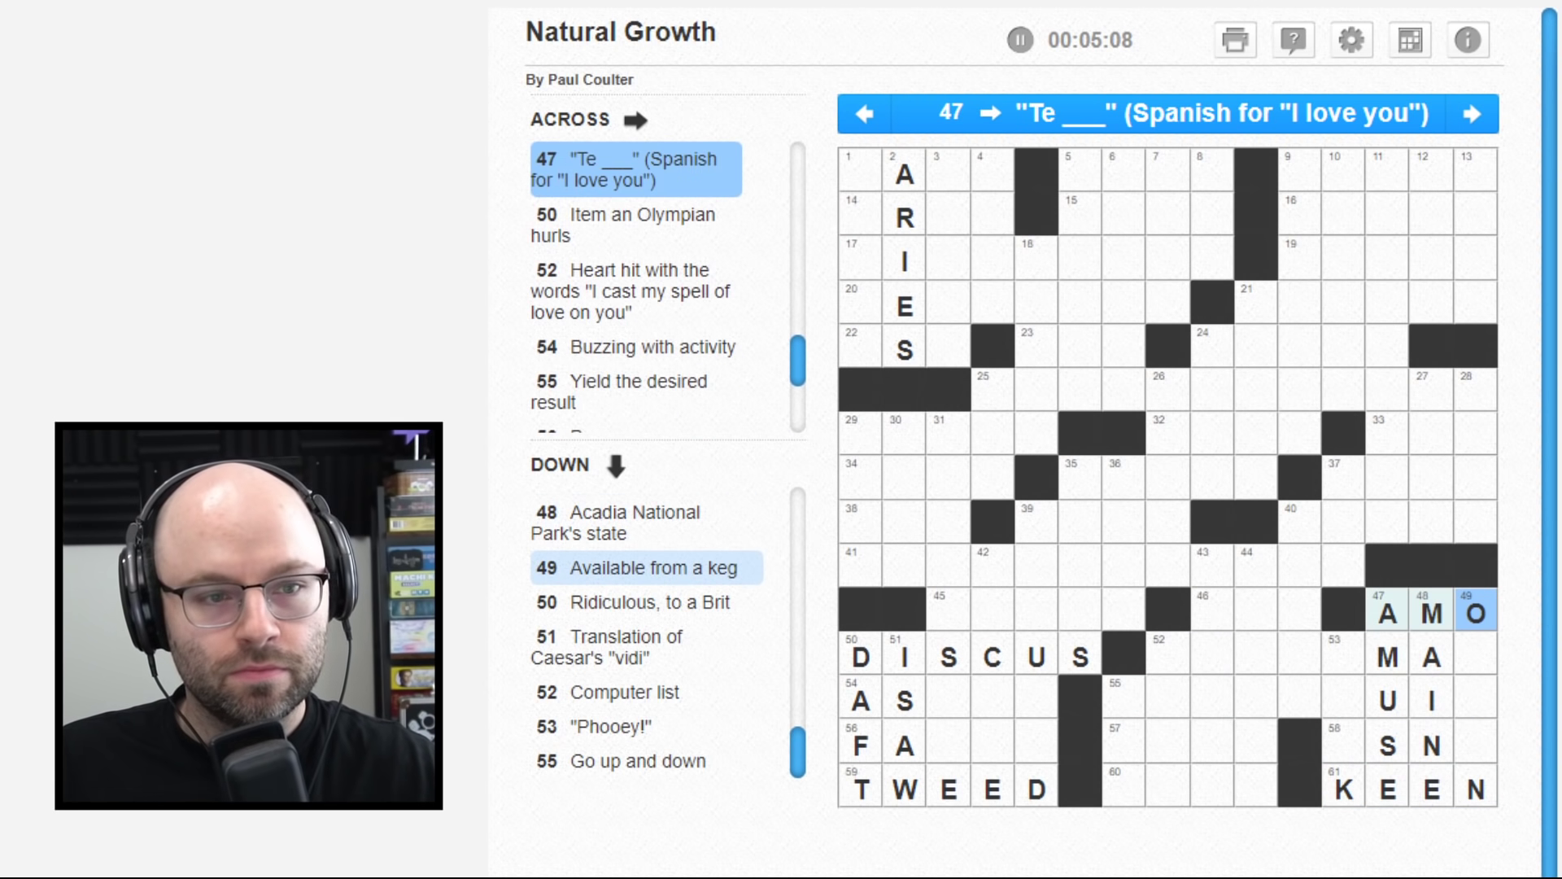
key(Down)
key(Down)
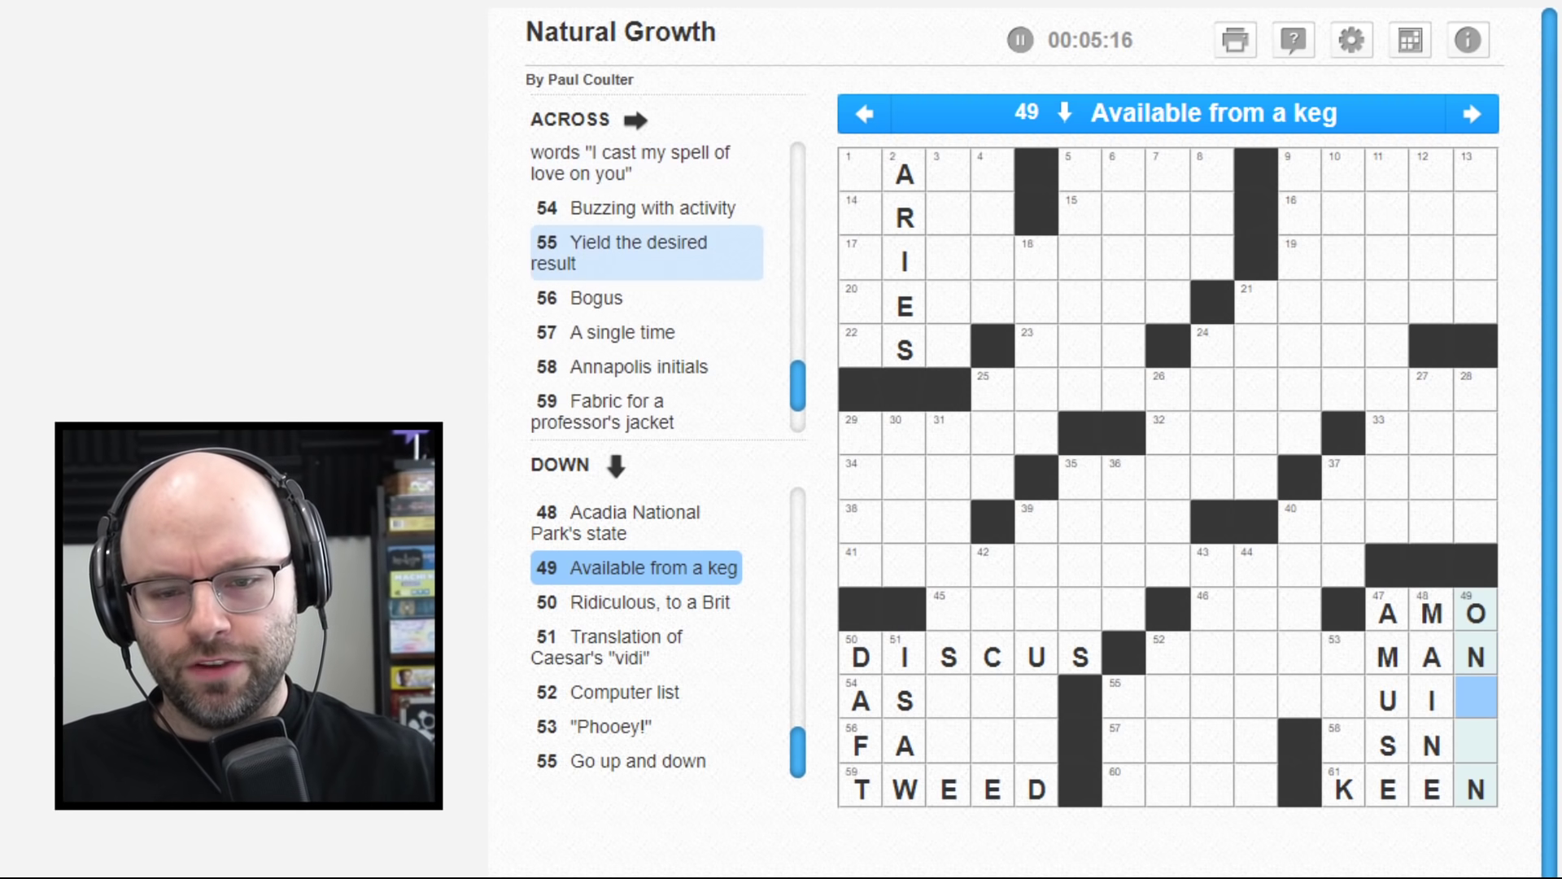
text(TAP)
- Enter USNA in 53 Down and correct KEEP to DEEP
key(Tab)
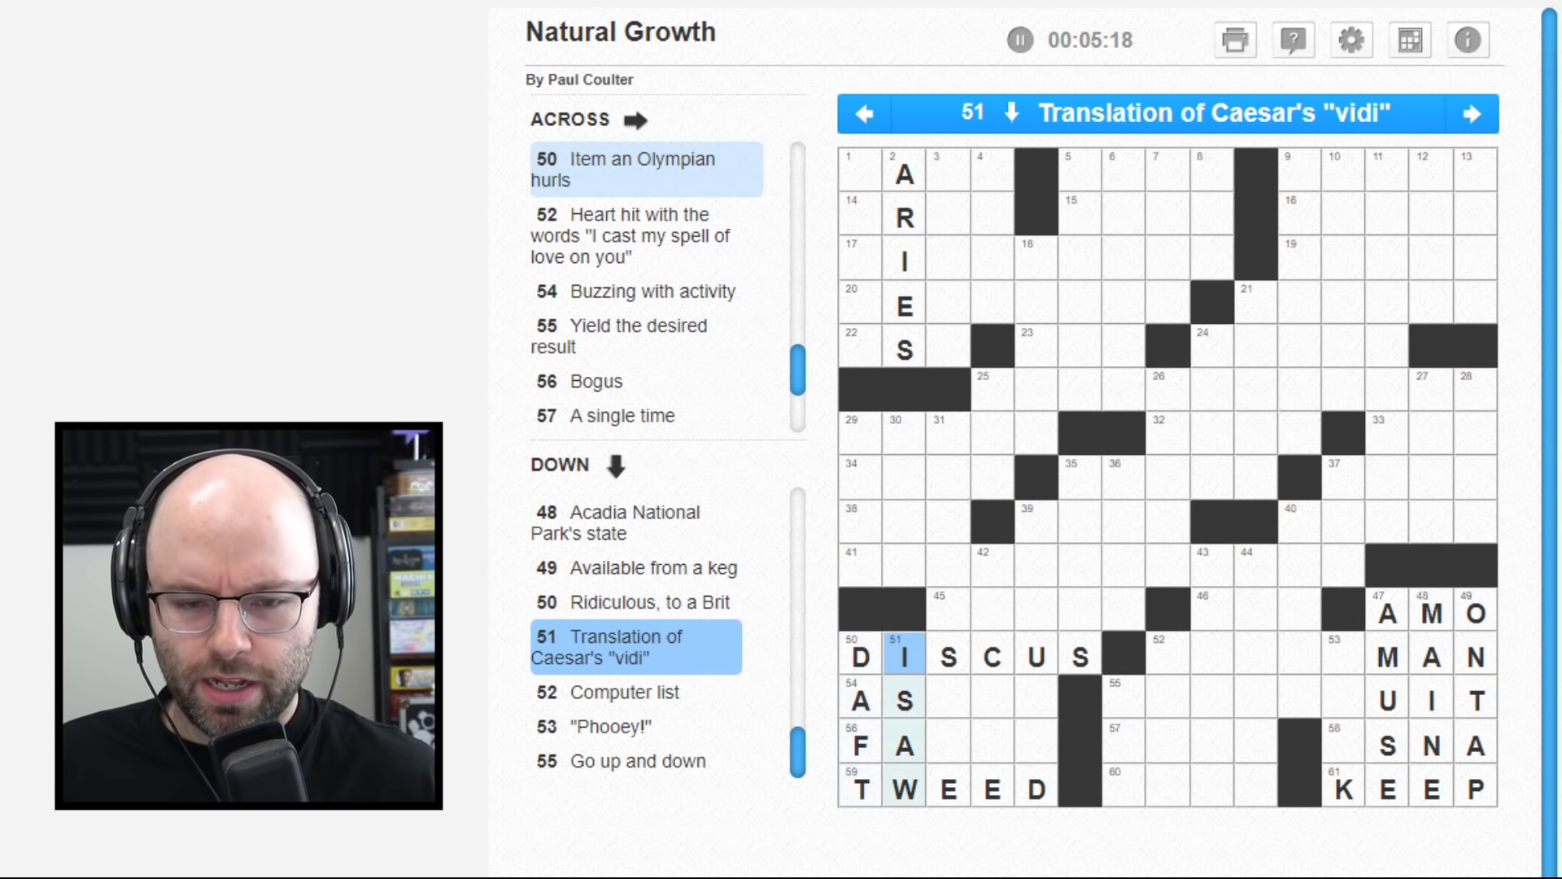
key(Right)
key(Right)
key(Right)
key(Right)
key(Right)
key(Right)
key(Right)
key(Right)
key(Right)
key(Down)
key(Down)
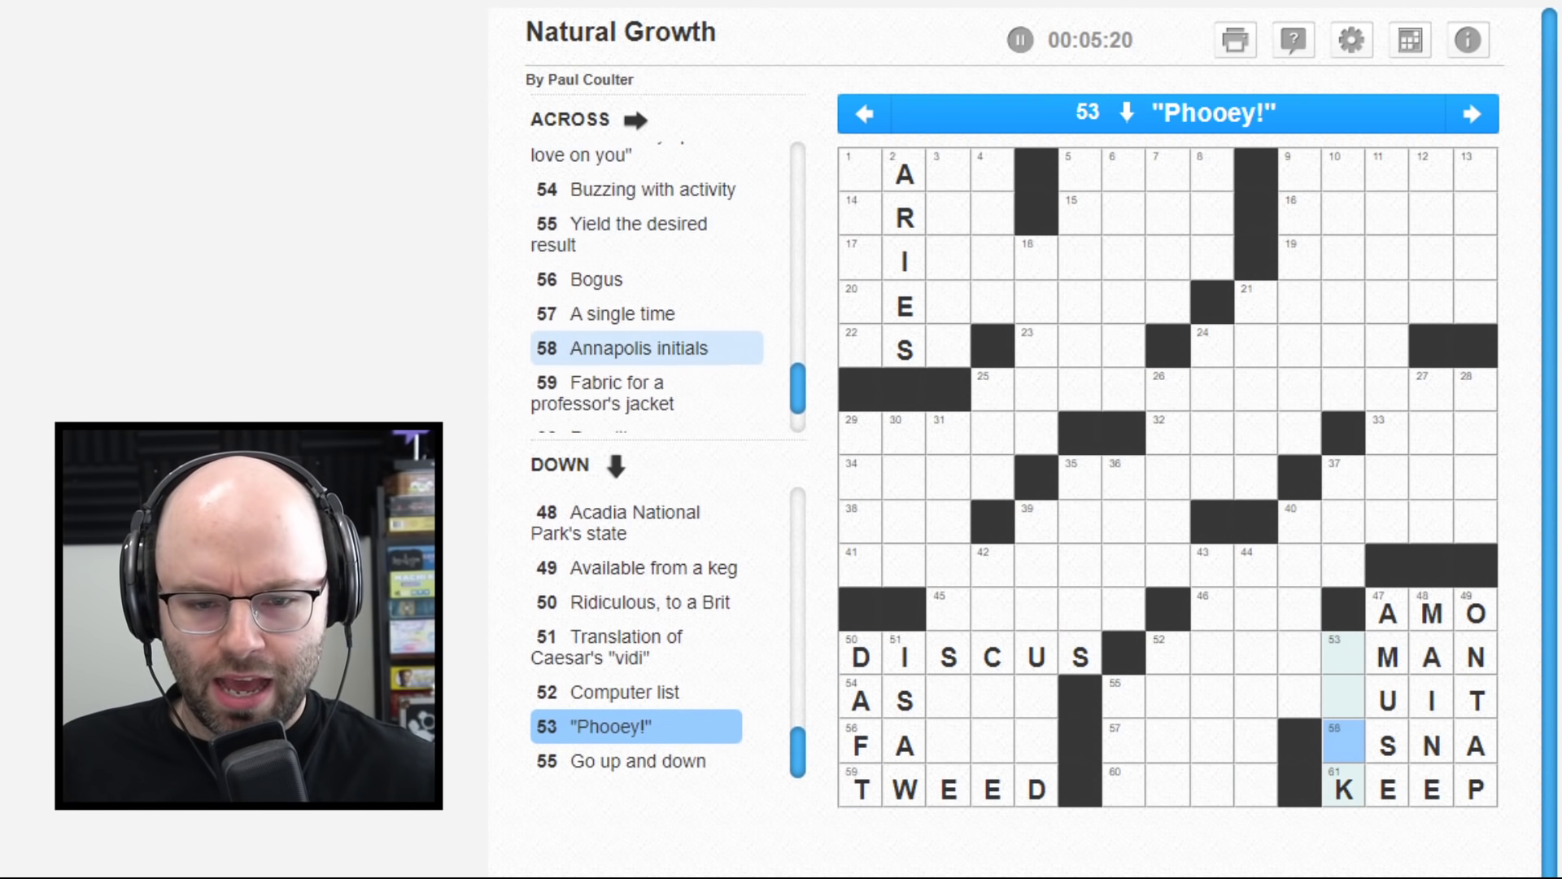
text(U)
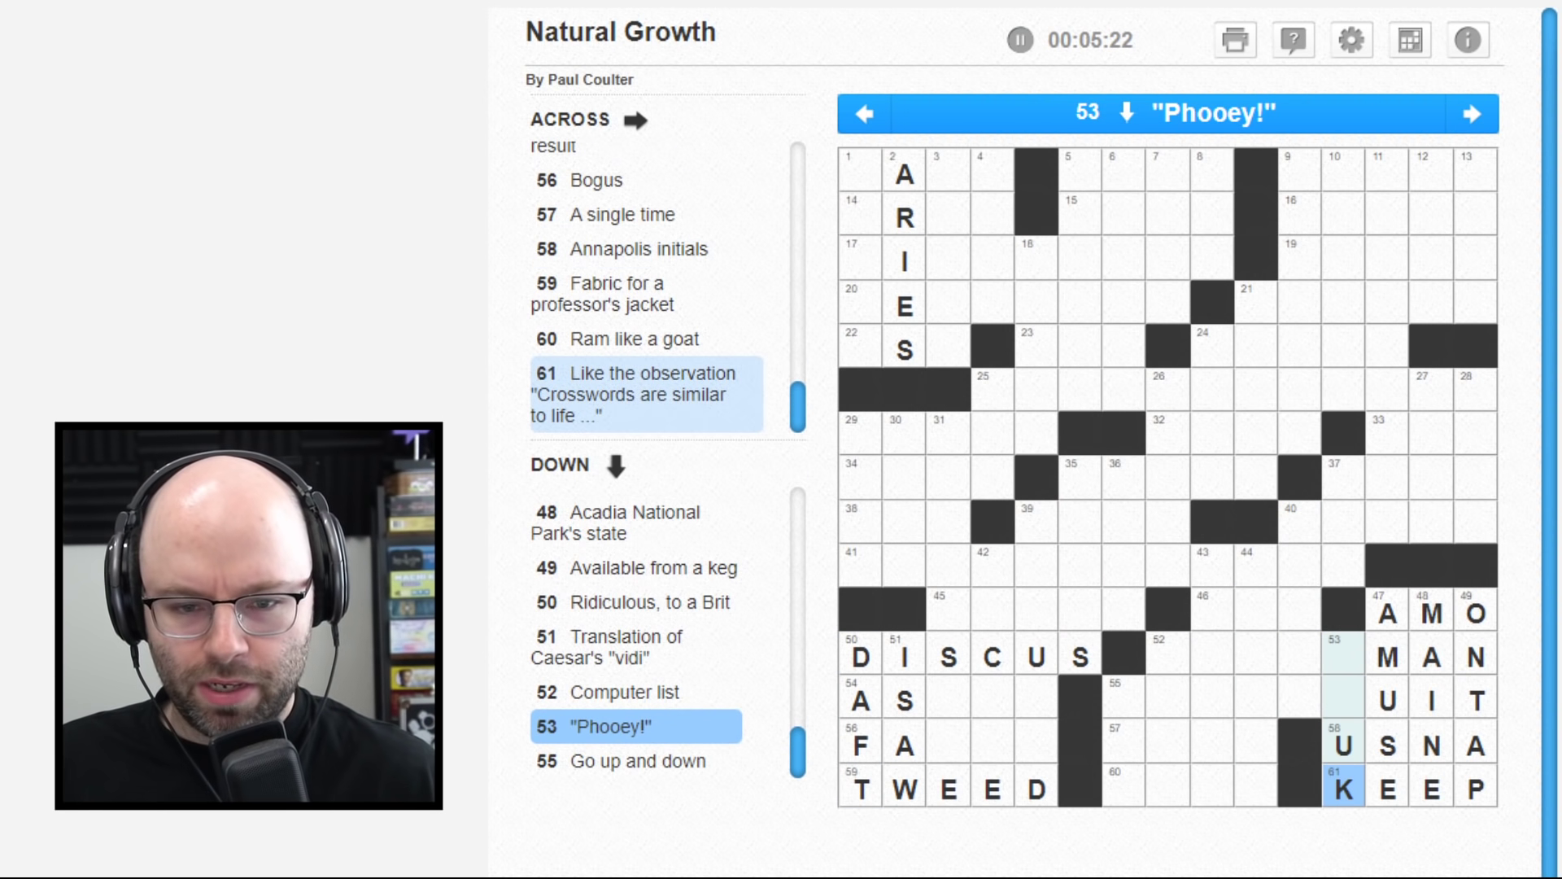
key(Up)
key(Up)
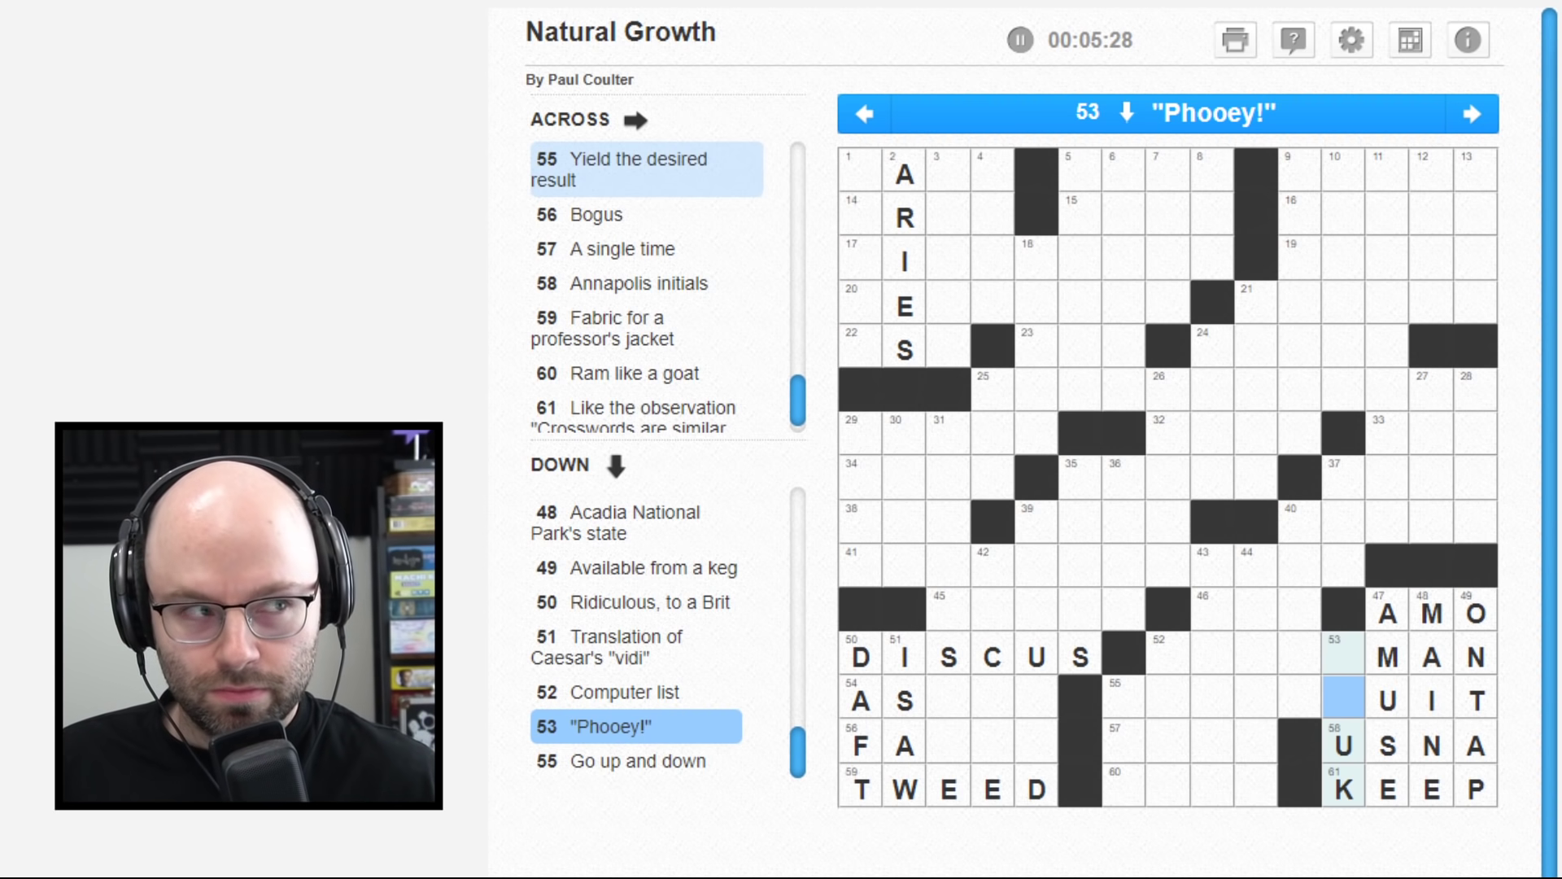
key(Up)
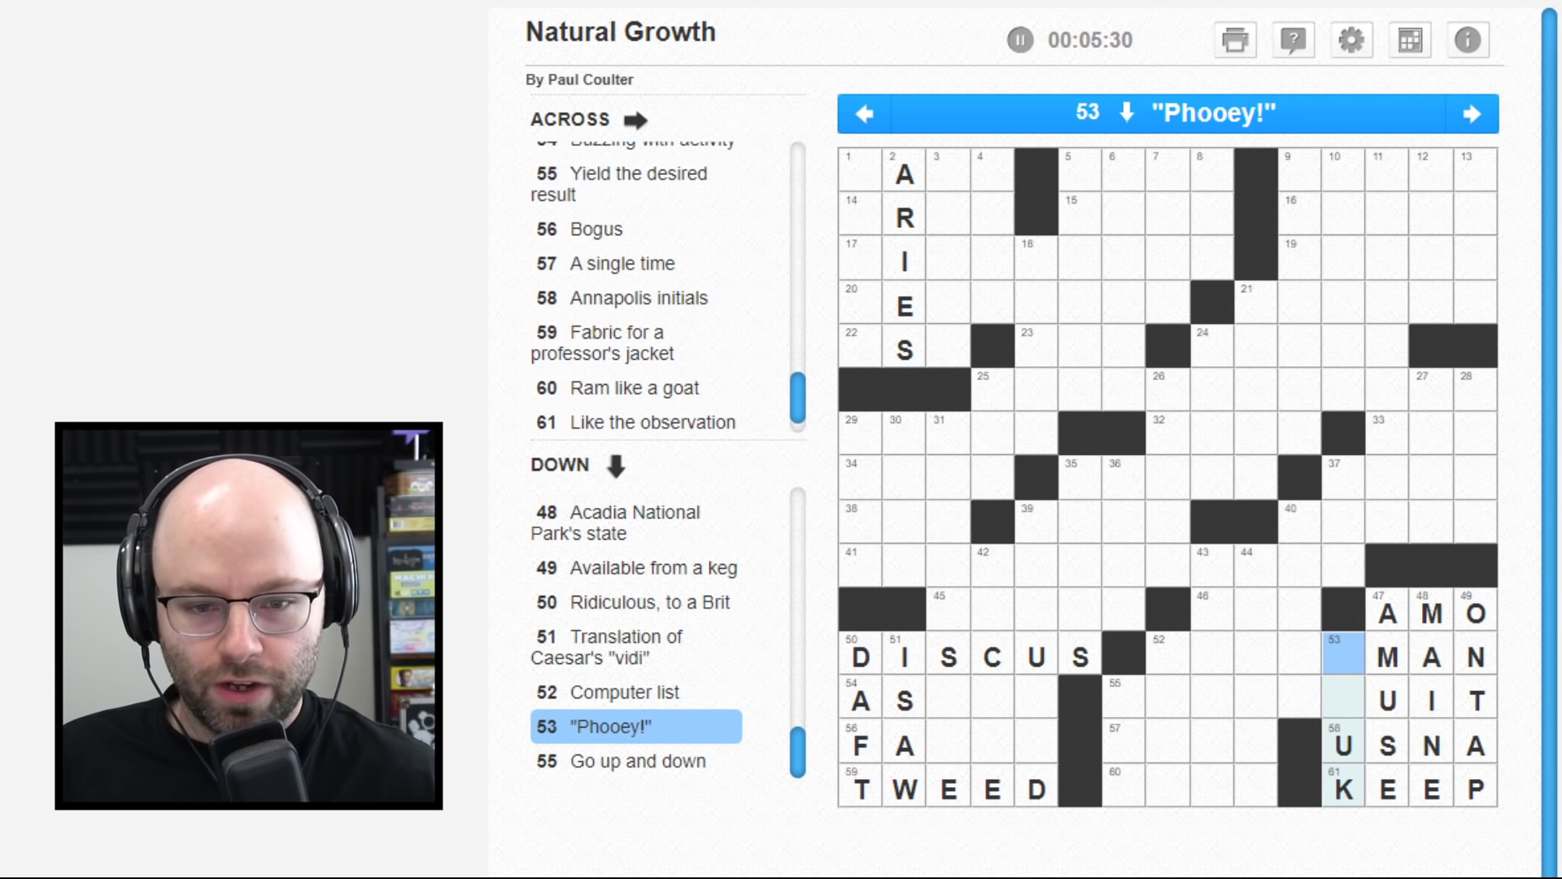
key(Down)
key(Down)
key(Up)
key(Up)
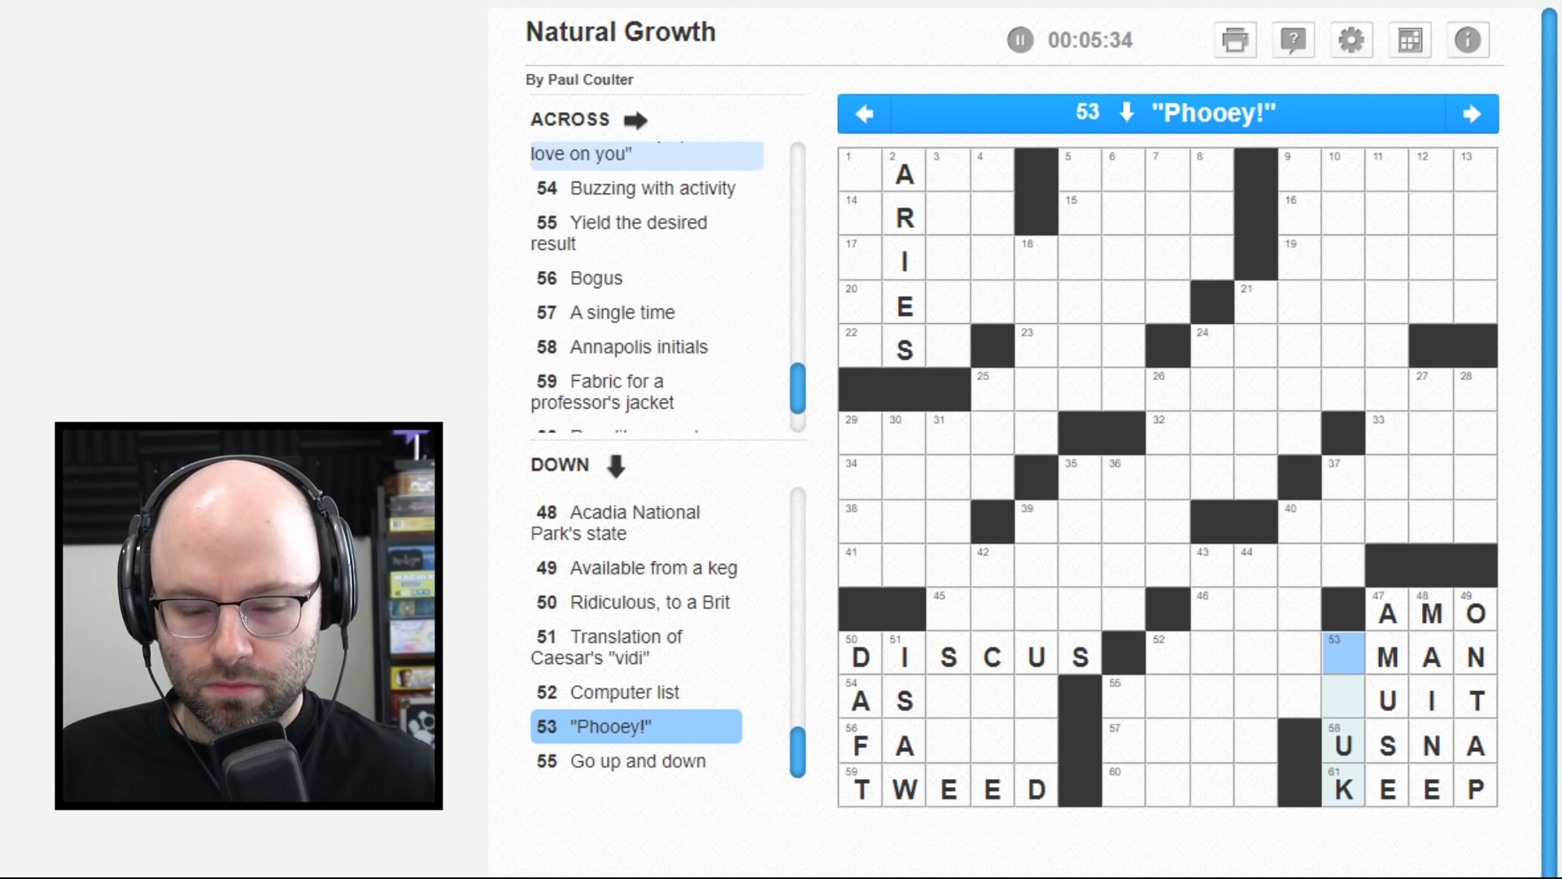
key(Down)
key(Down)
key(Down)
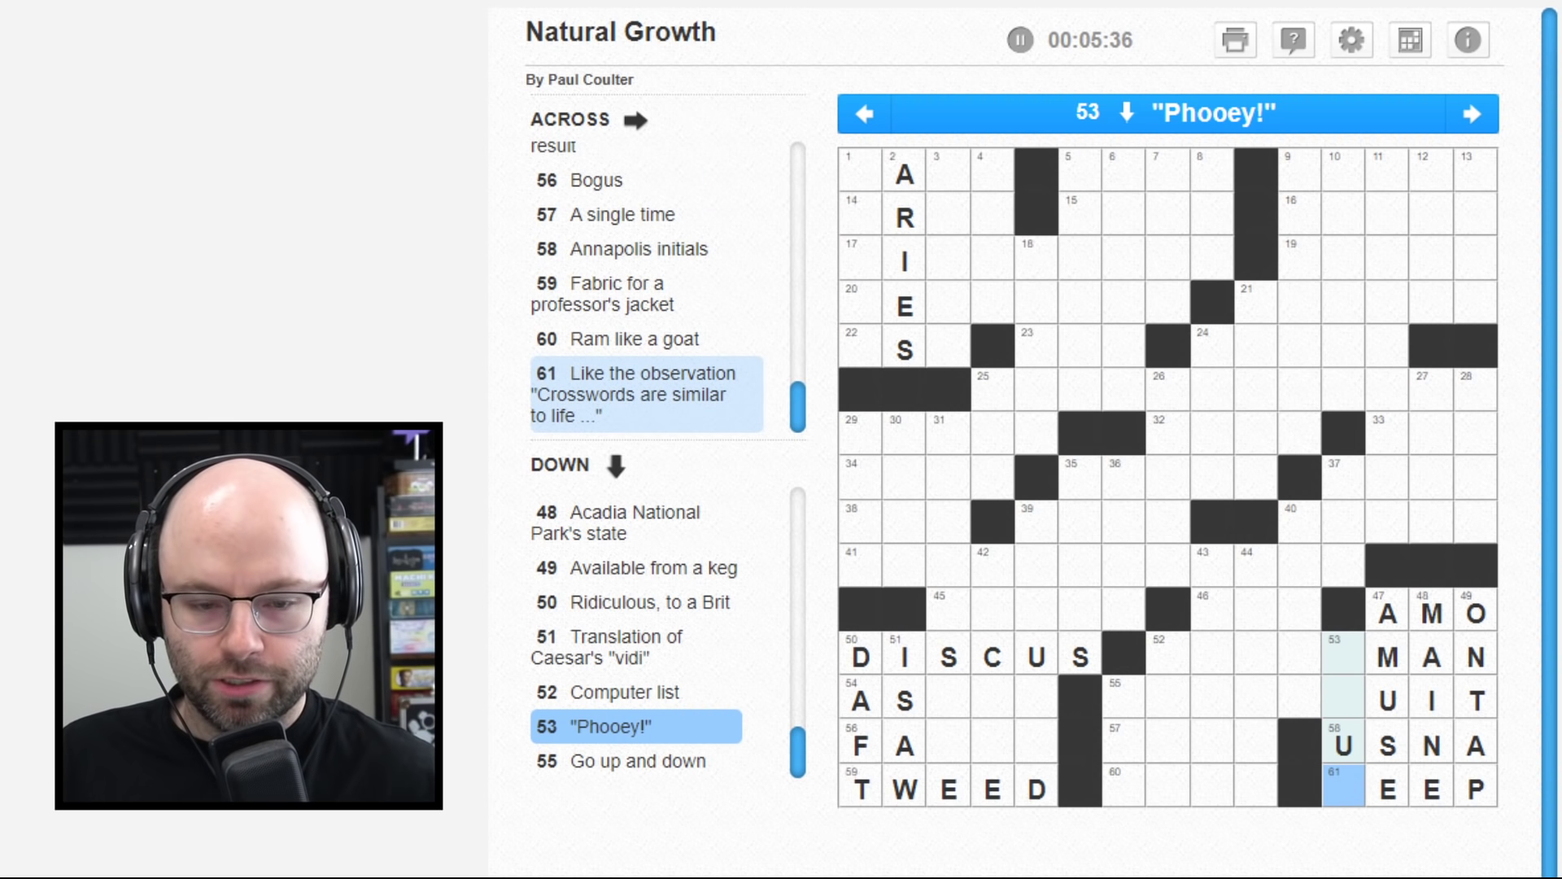
text(D)
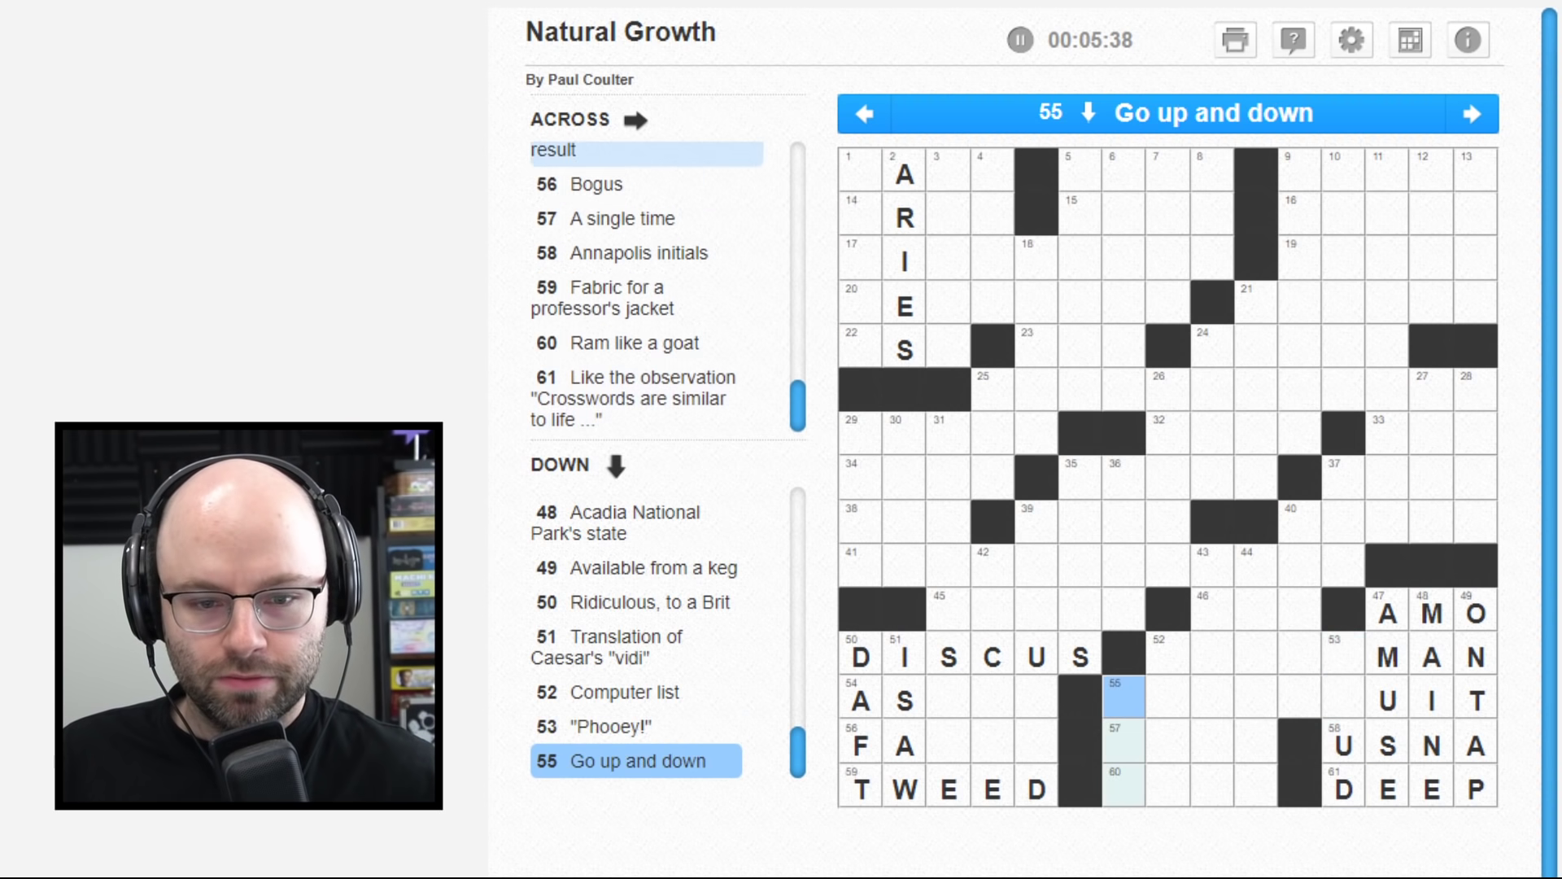
key(Right)
key(Right)
key(Down)
key(Left)
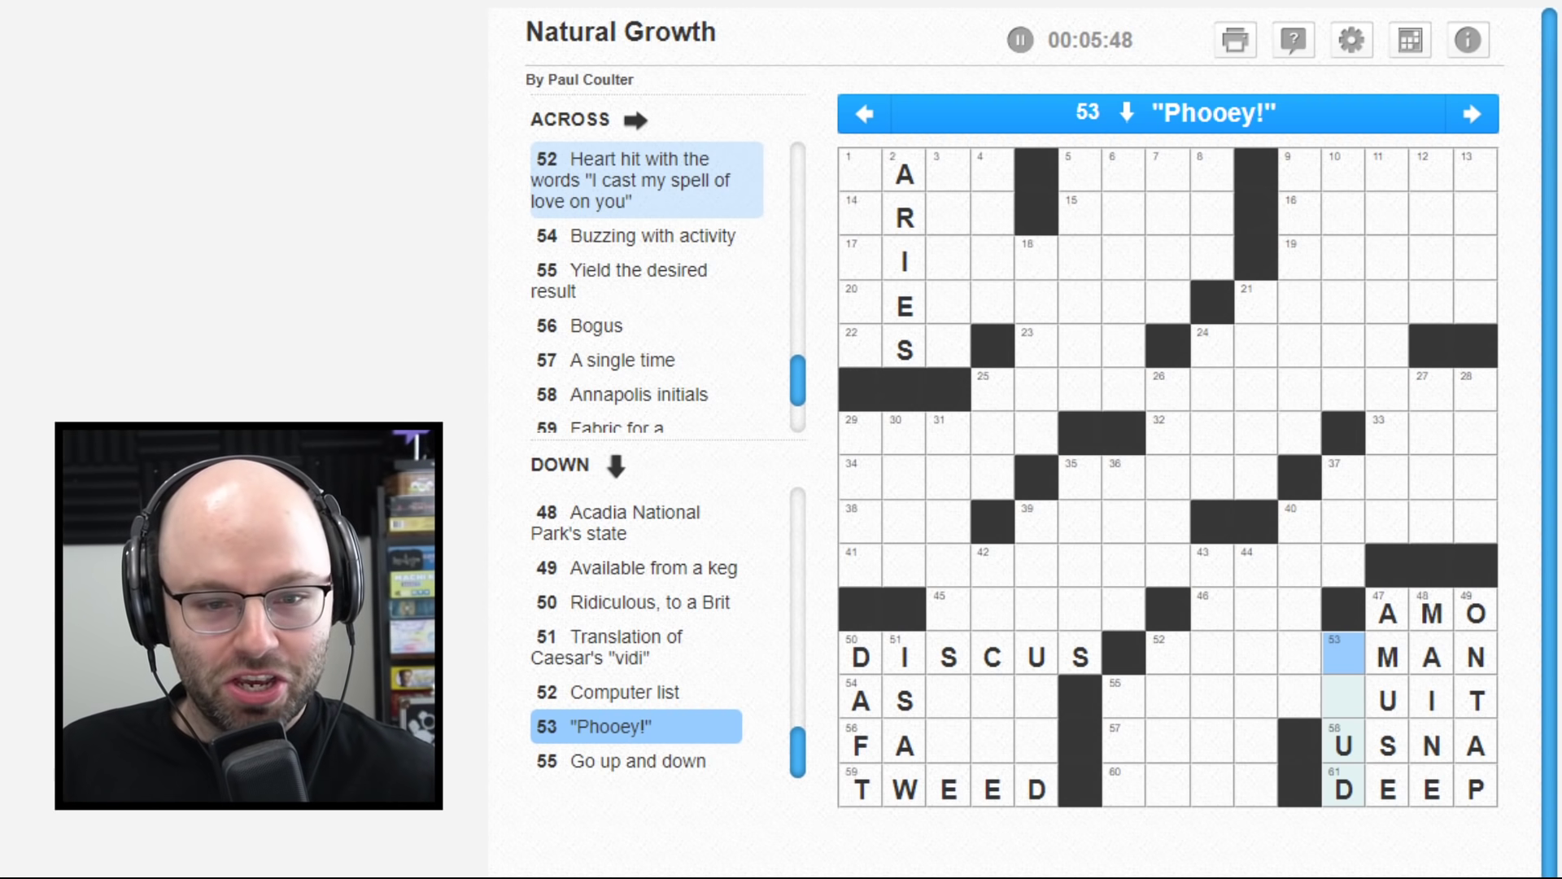
key(Down)
key(Down)
key(Up)
key(Up)
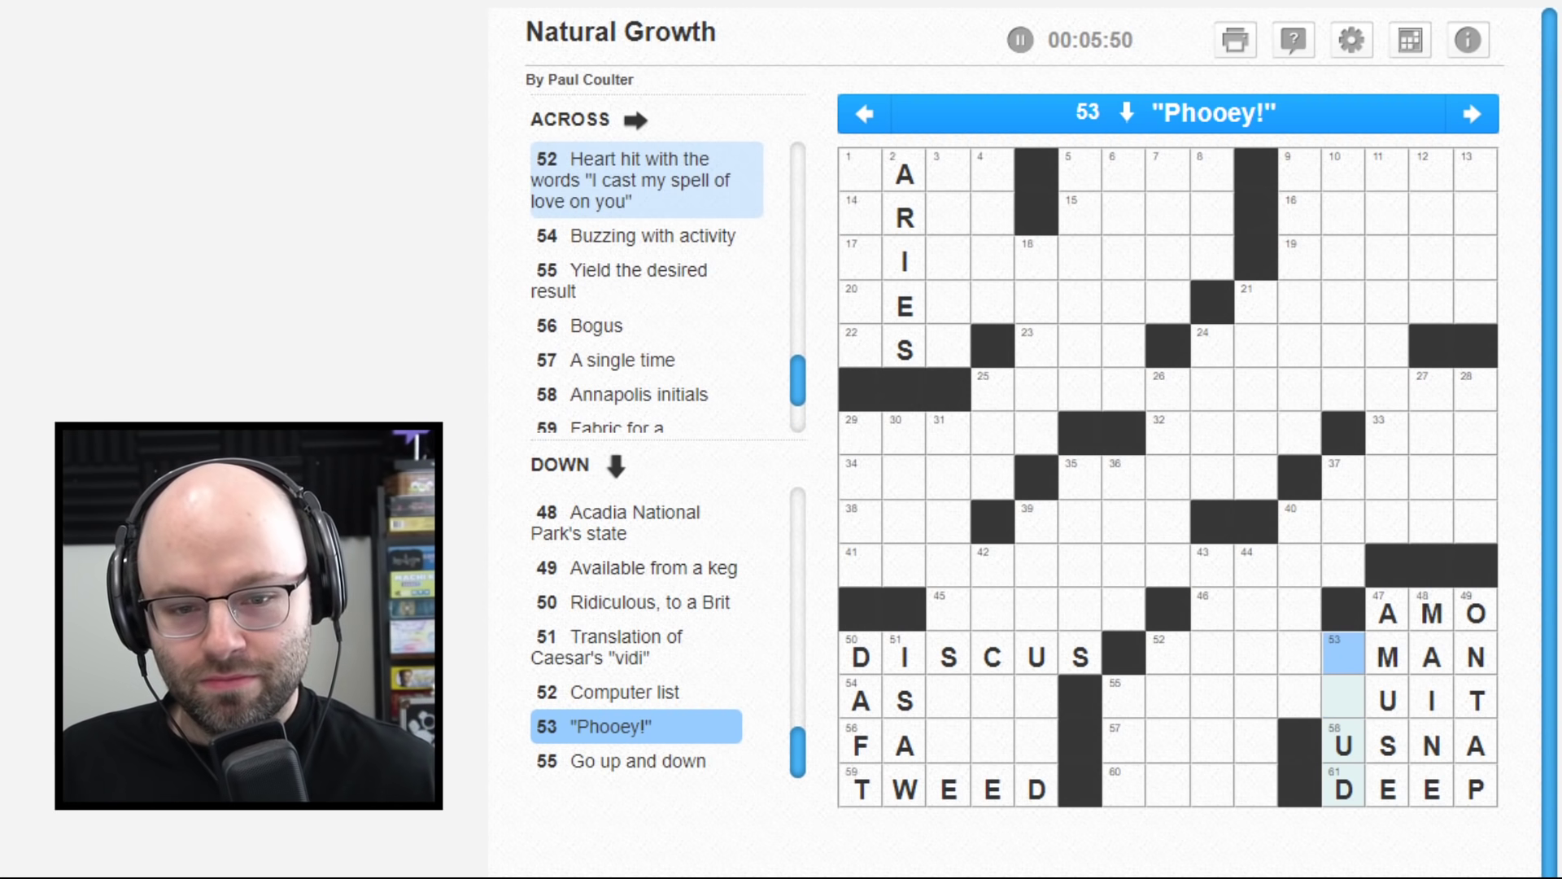
key(Down)
key(Left)
key(Down)
key(Left)
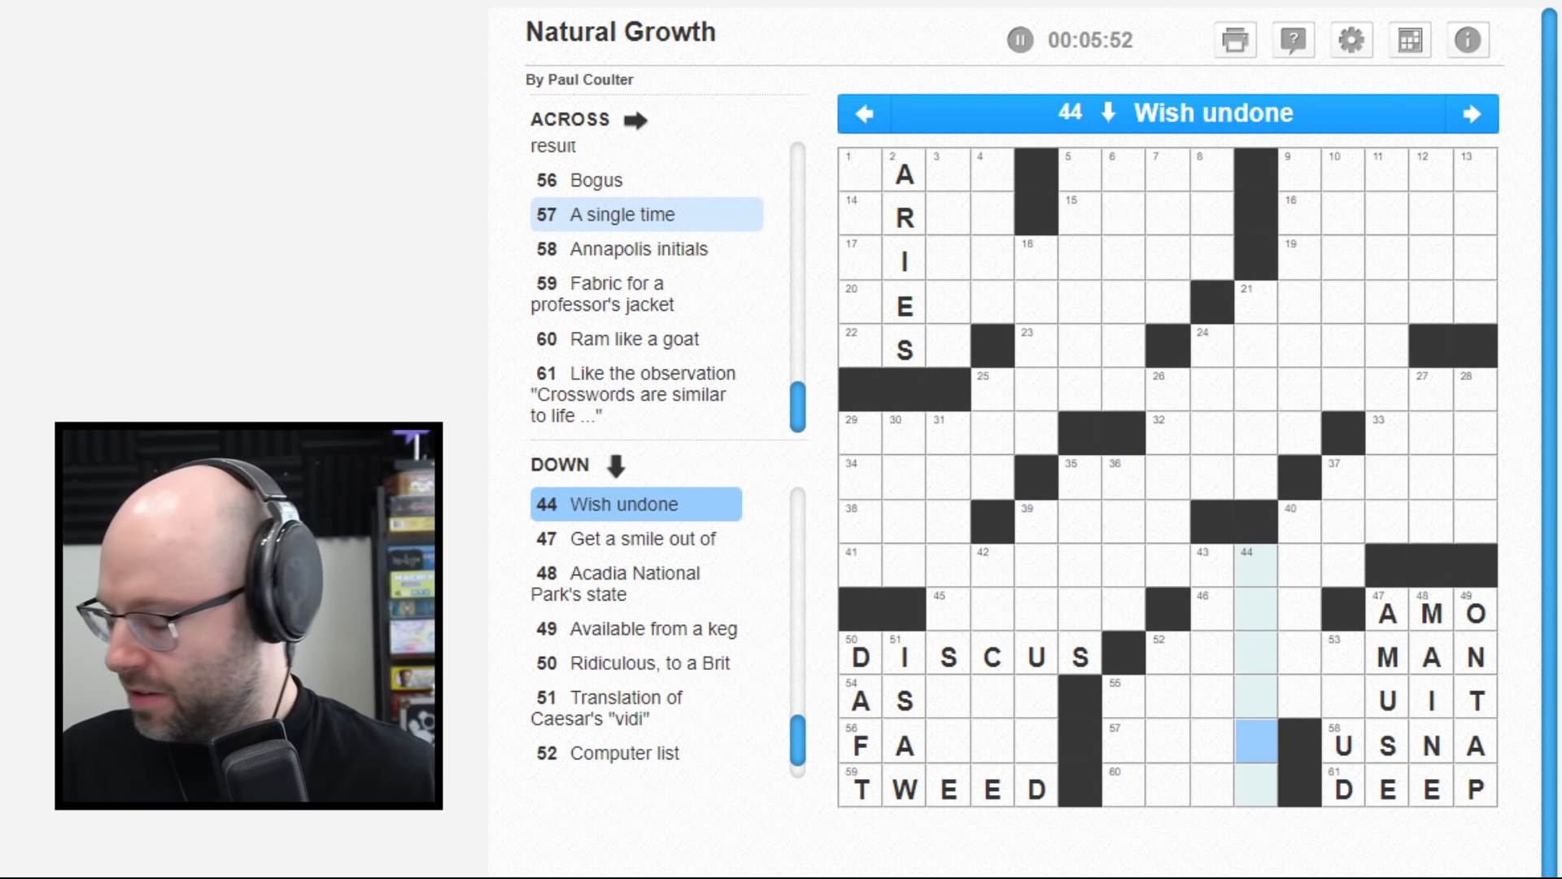
key(Down)
key(Left)
key(Left)
key(Left)
key(Up)
key(Up)
key(Right)
key(Up)
key(Up)
key(Right)
key(Down)
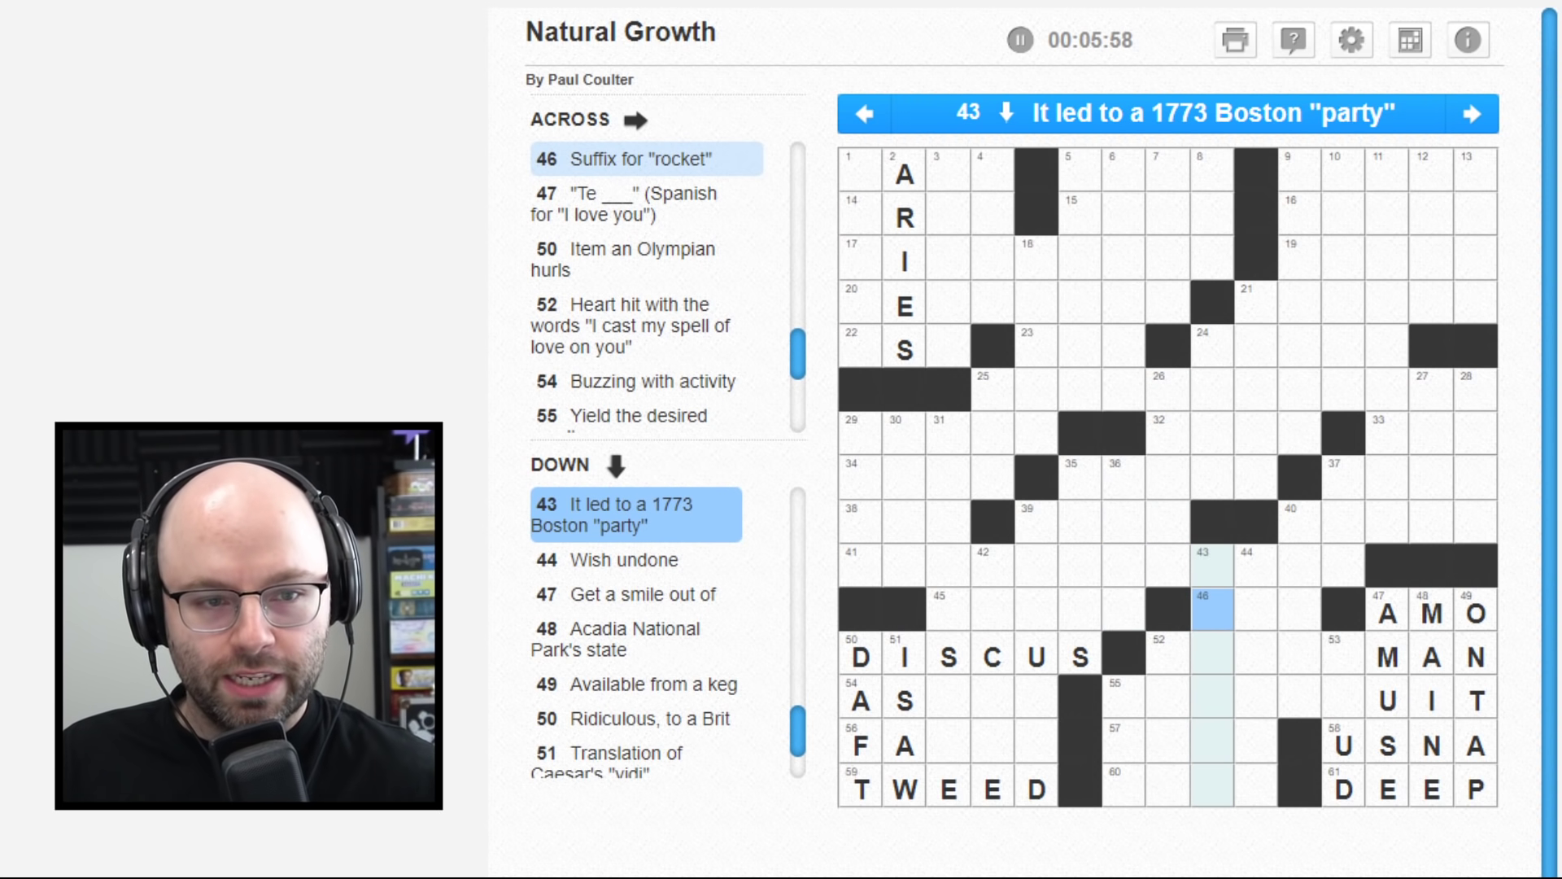
key(Right)
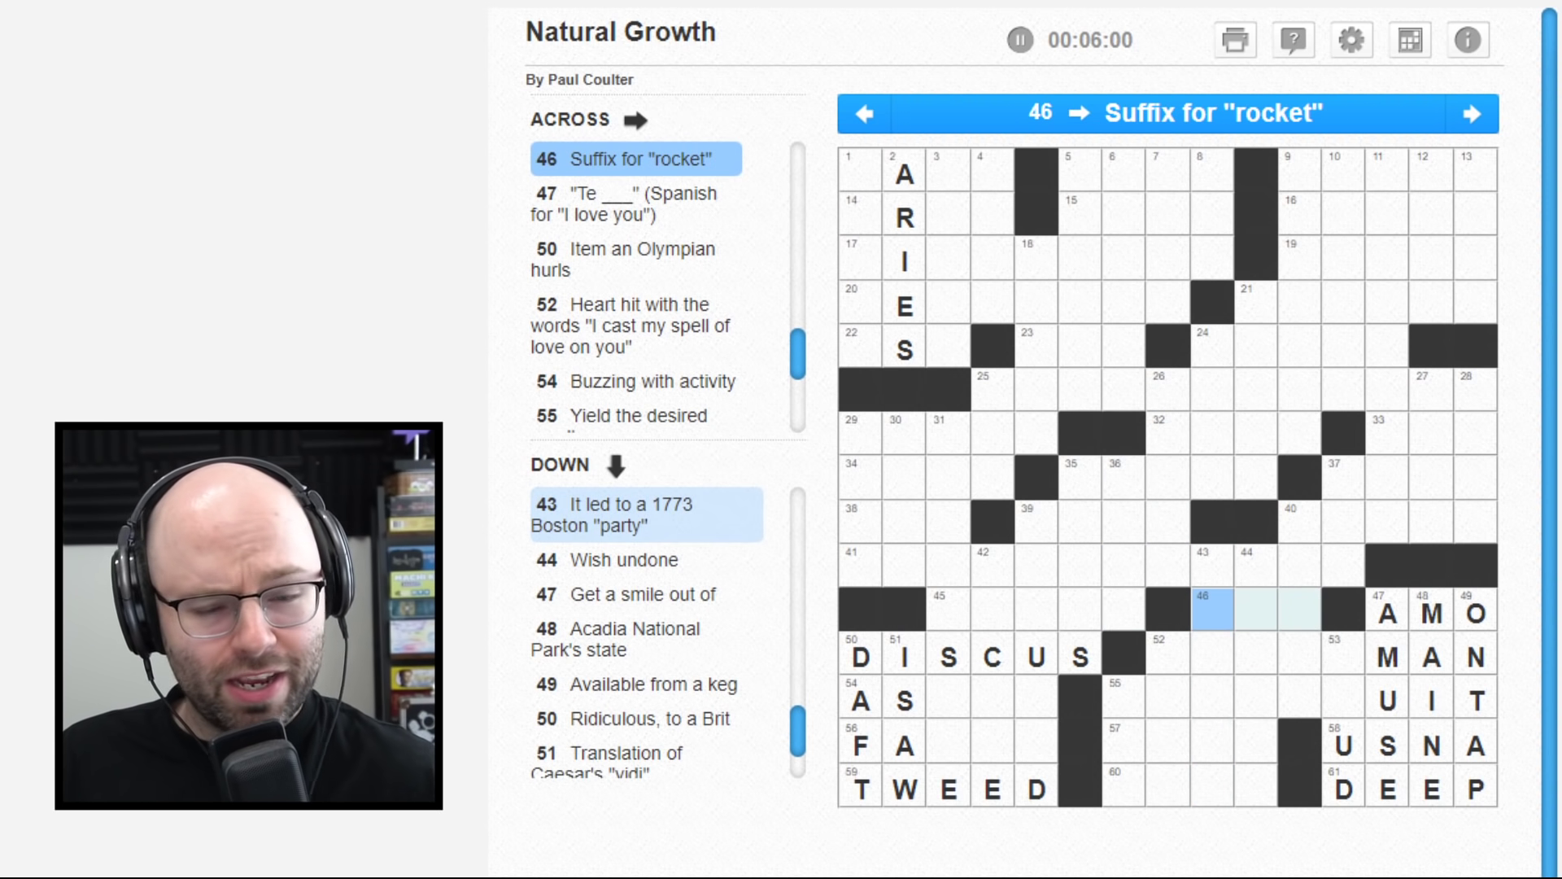
text(TRY)
key(Left)
key(Left)
key(Left)
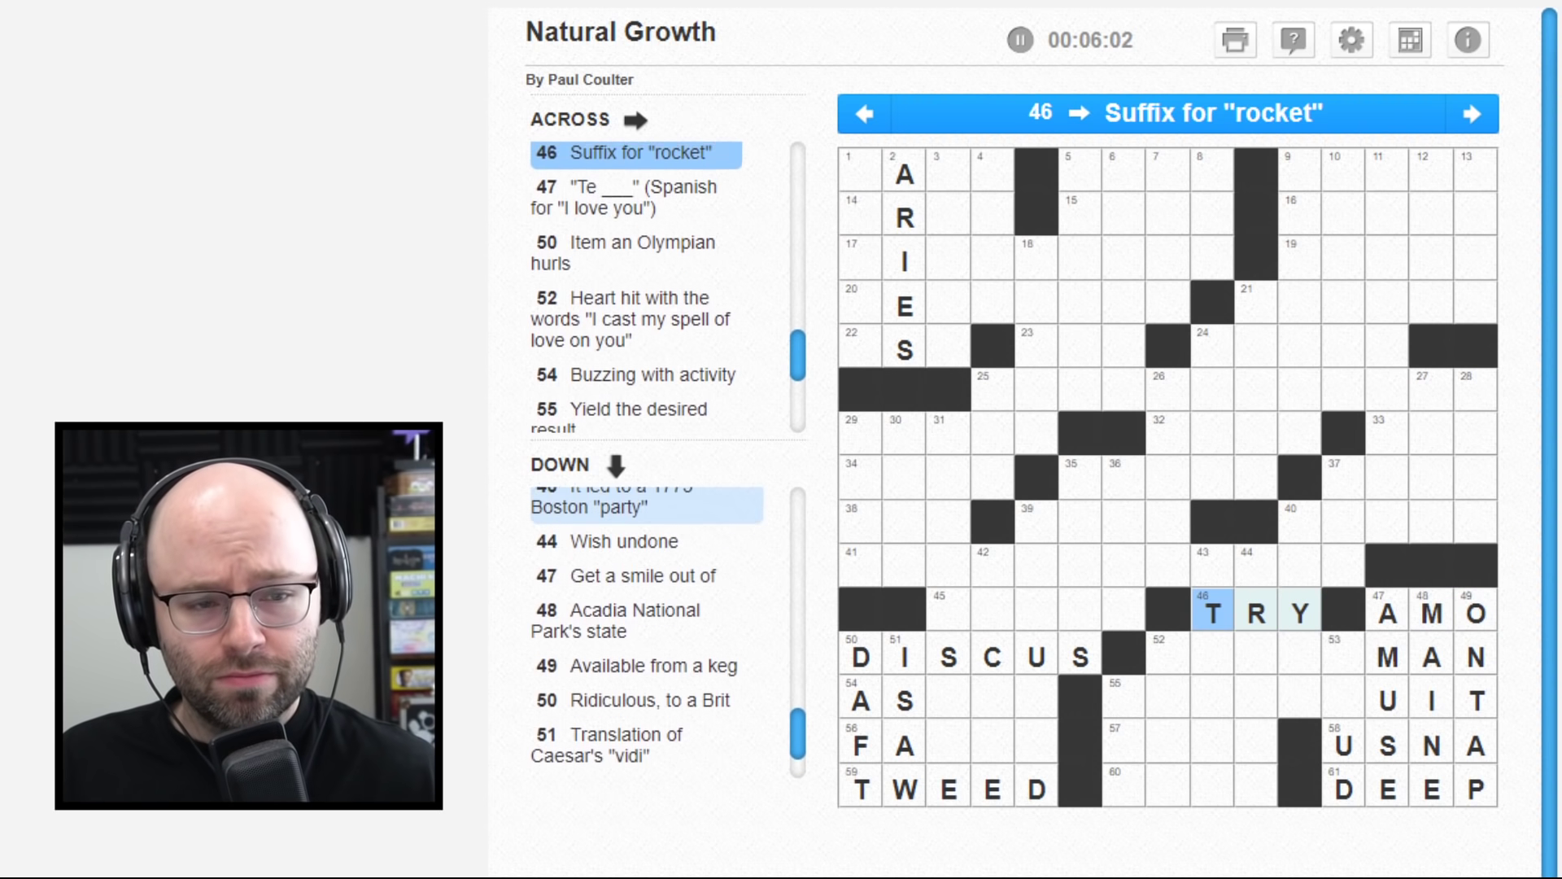
key(Up)
key(Down)
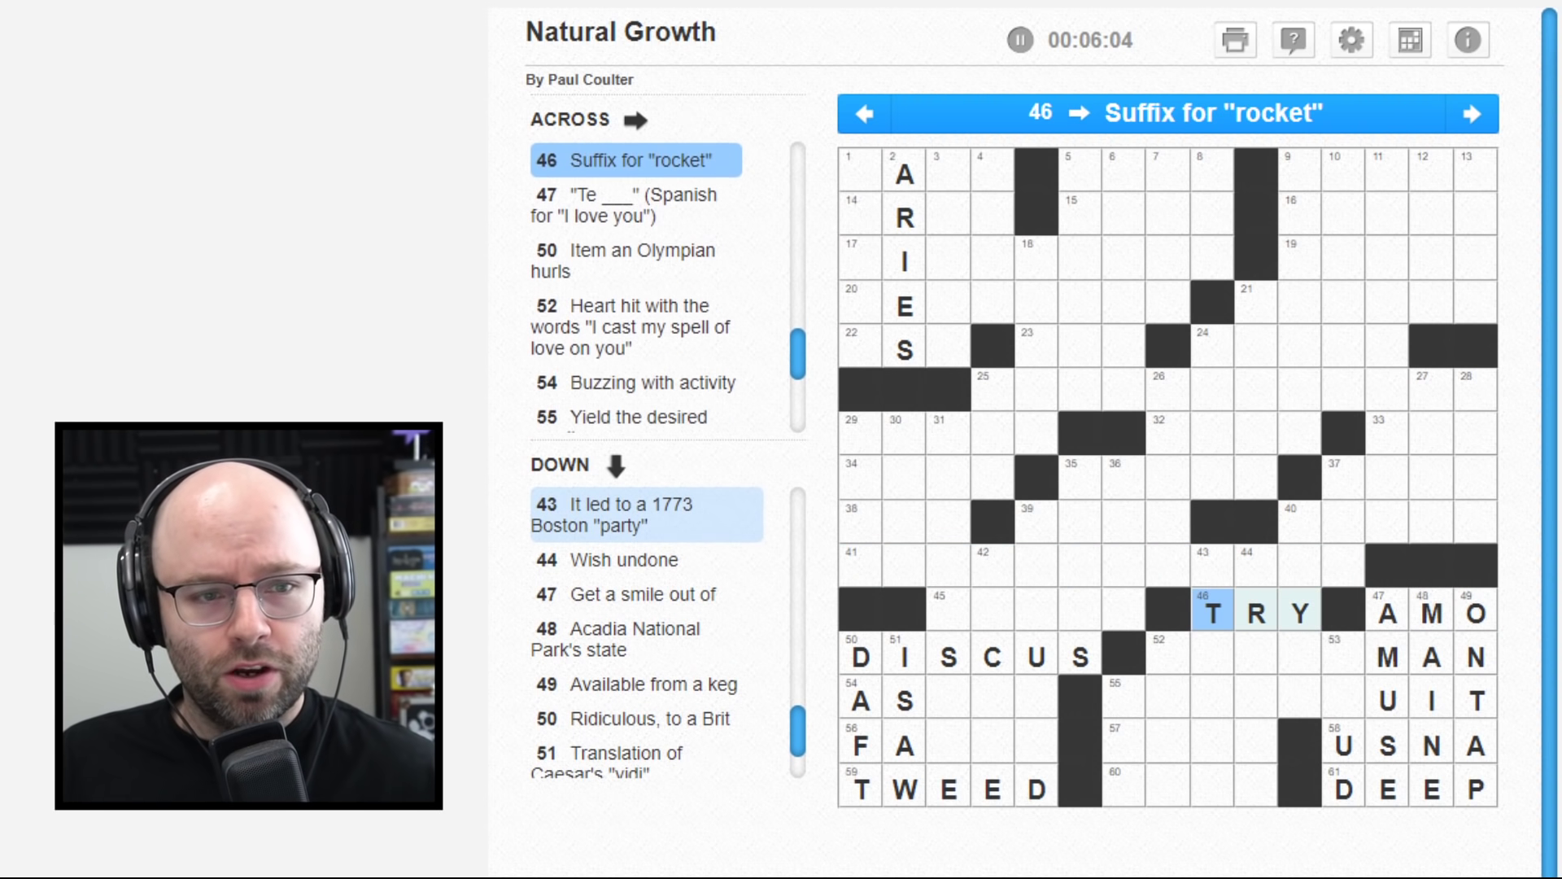
key(Right)
key(Delete)
key(Right)
key(BackSpace)
key(Left)
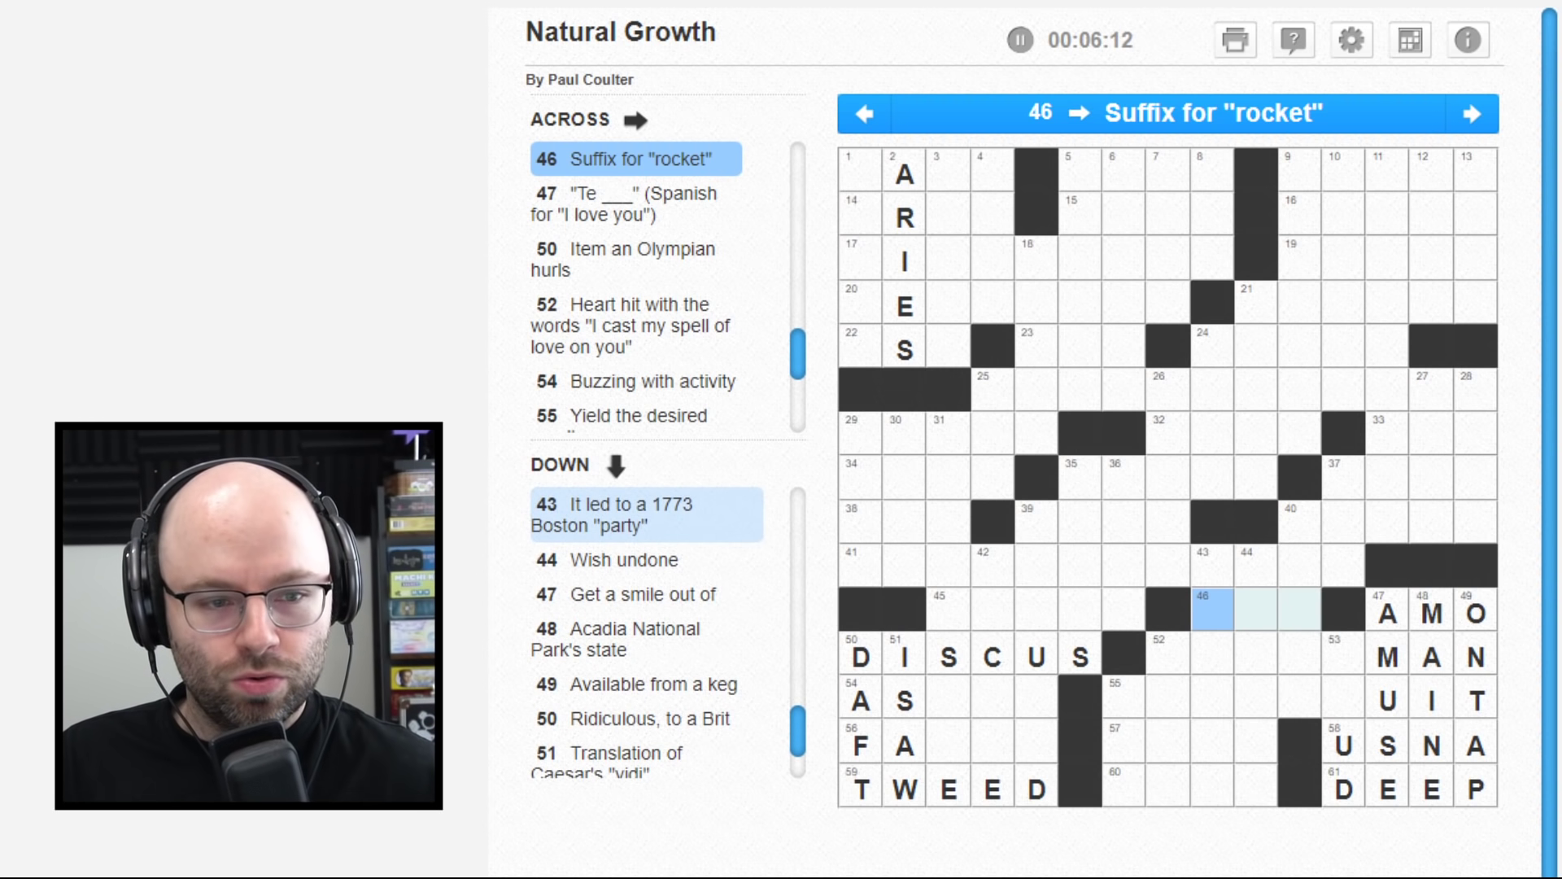
key(Up)
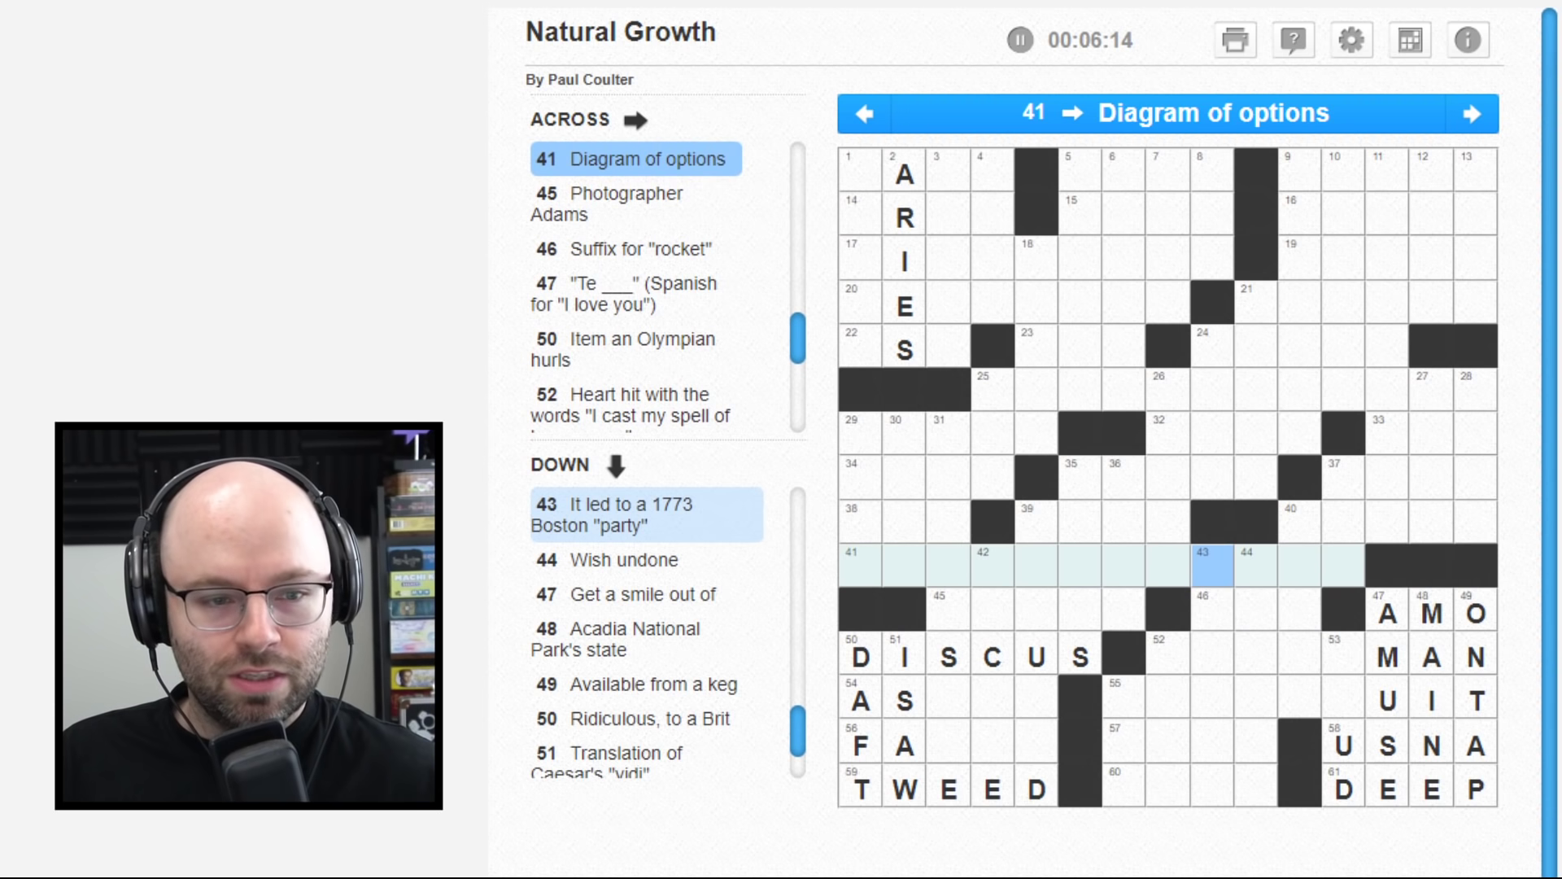
key(space)
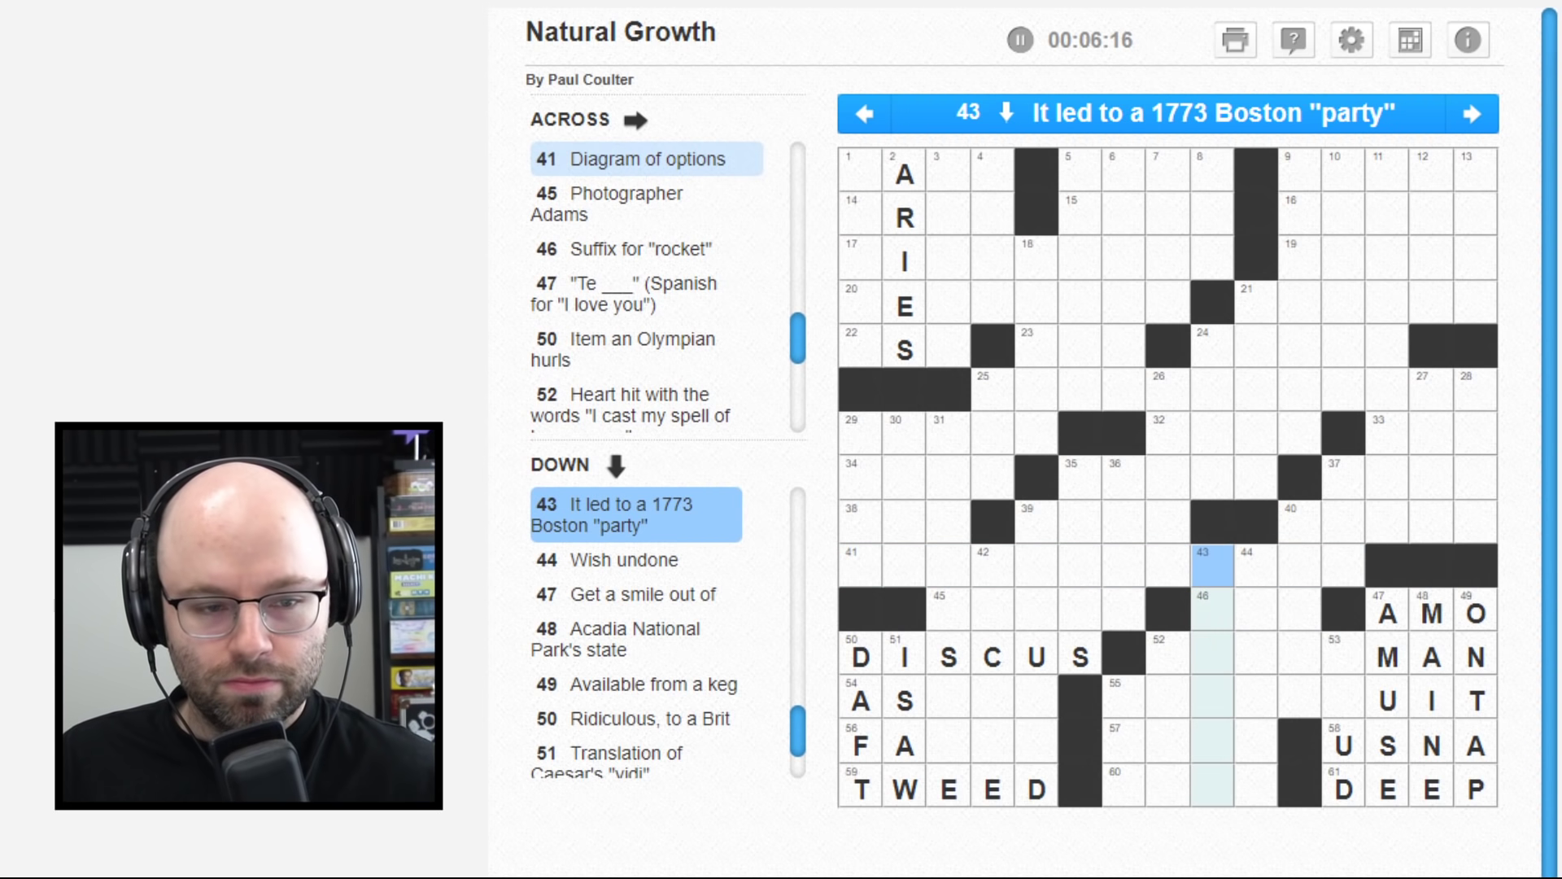
text(T)
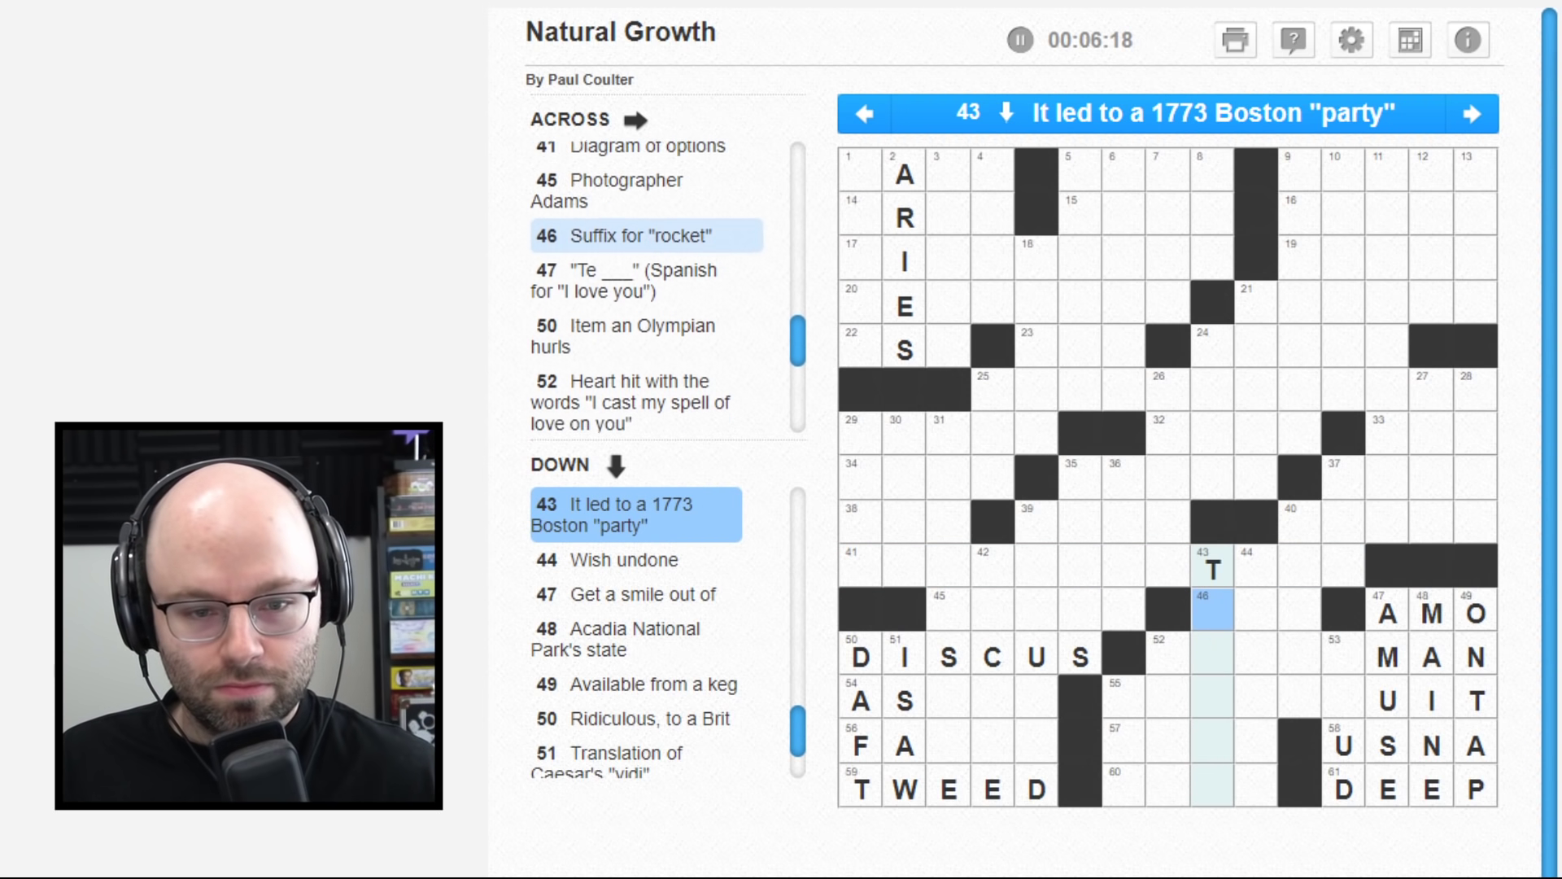
text(EATAX)
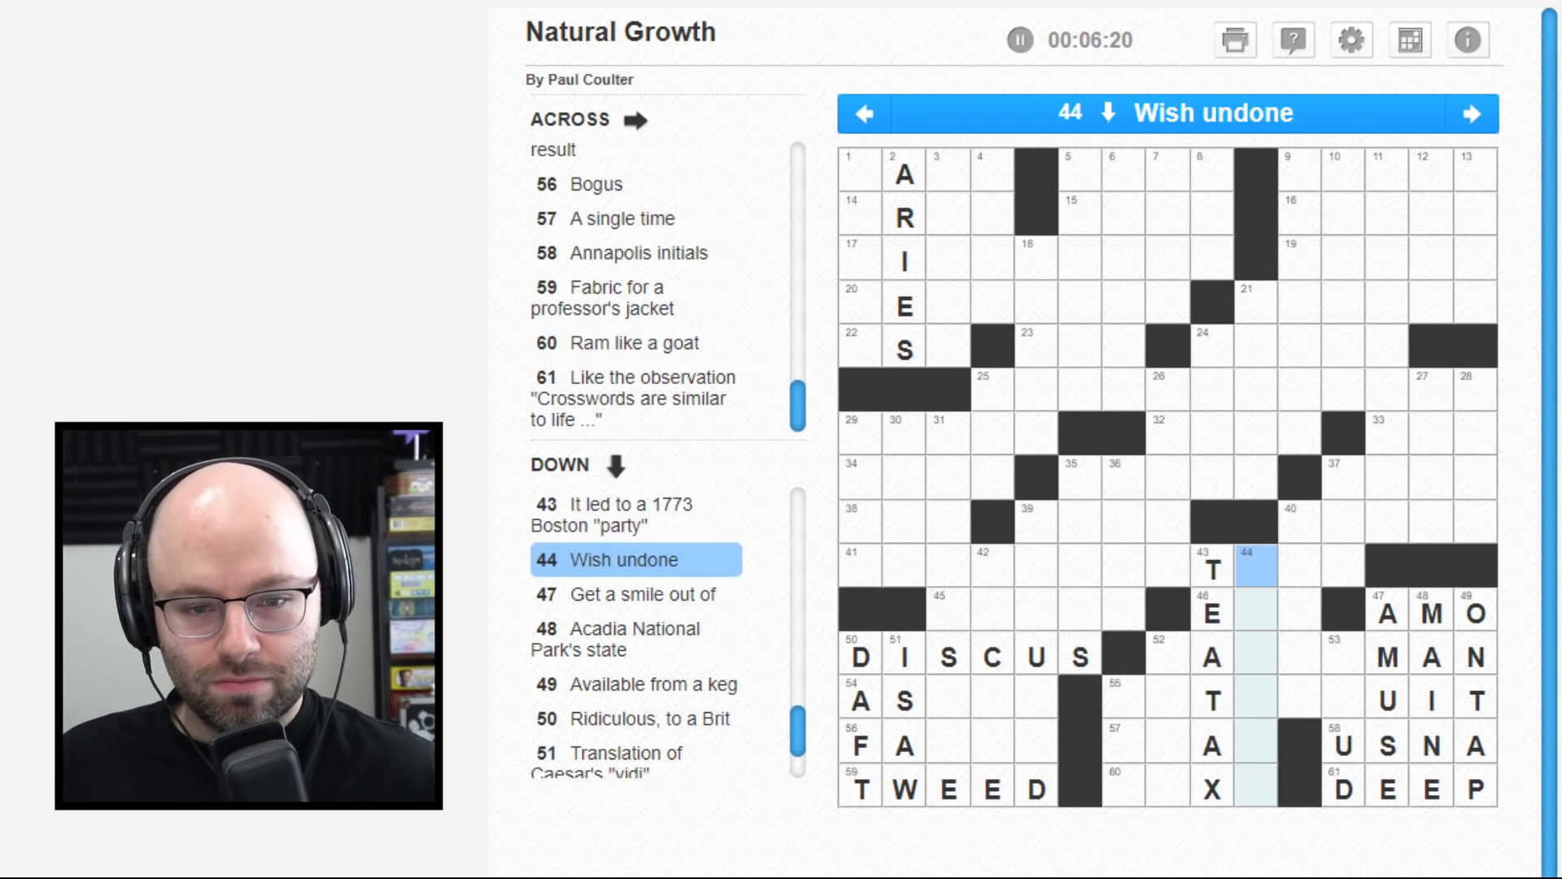
key(Down)
key(Left)
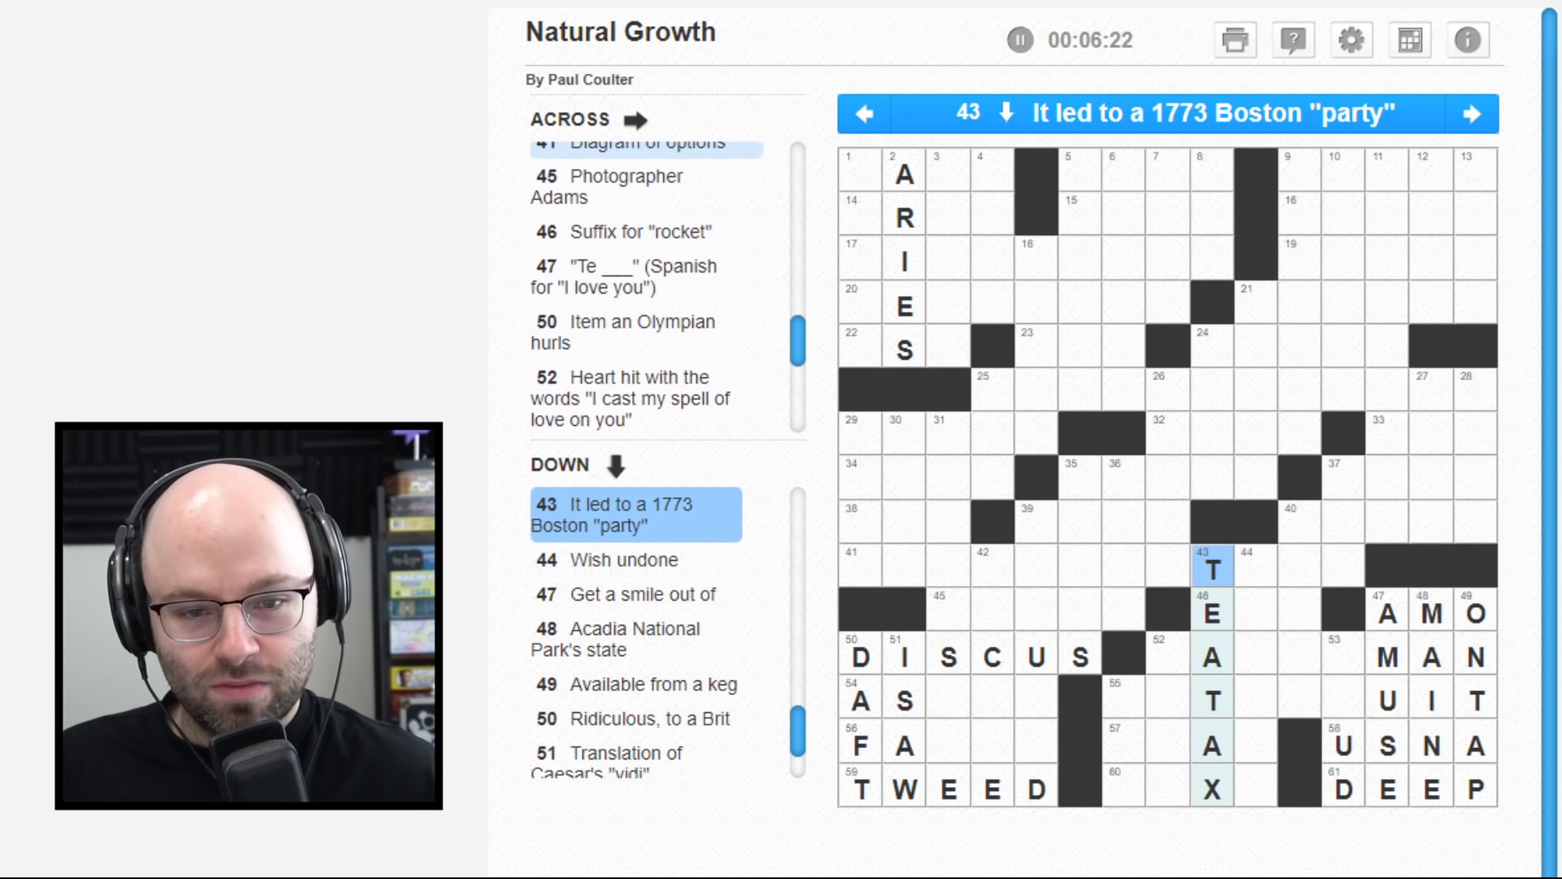
key(Right)
text(E)
key(Right)
key(space)
text(R)
key(Tab)
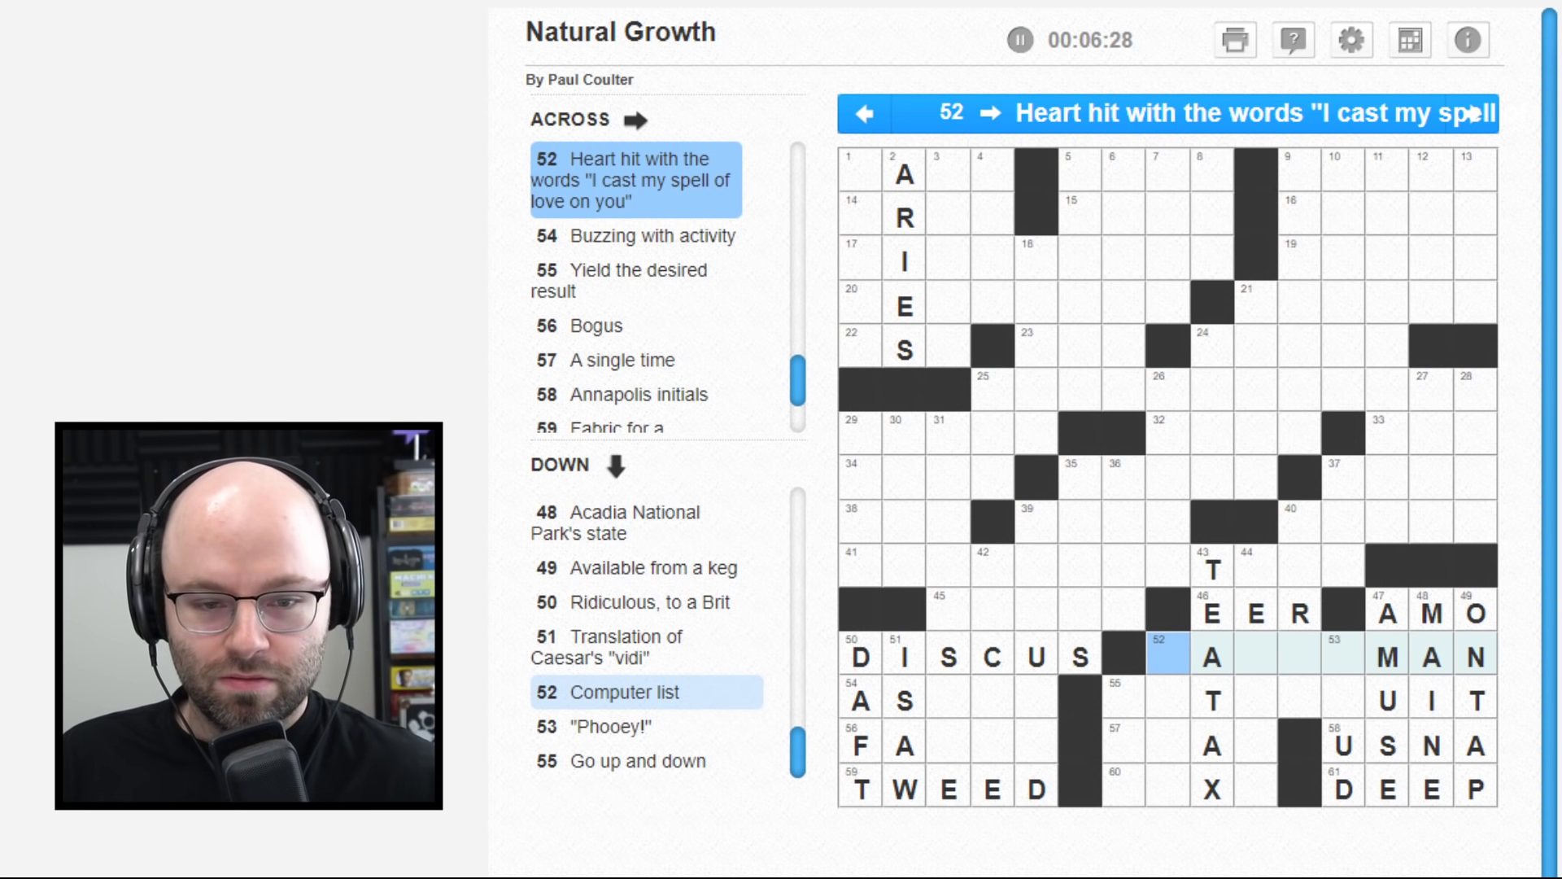
key(Down)
key(Right)
key(Up)
key(Up)
key(Up)
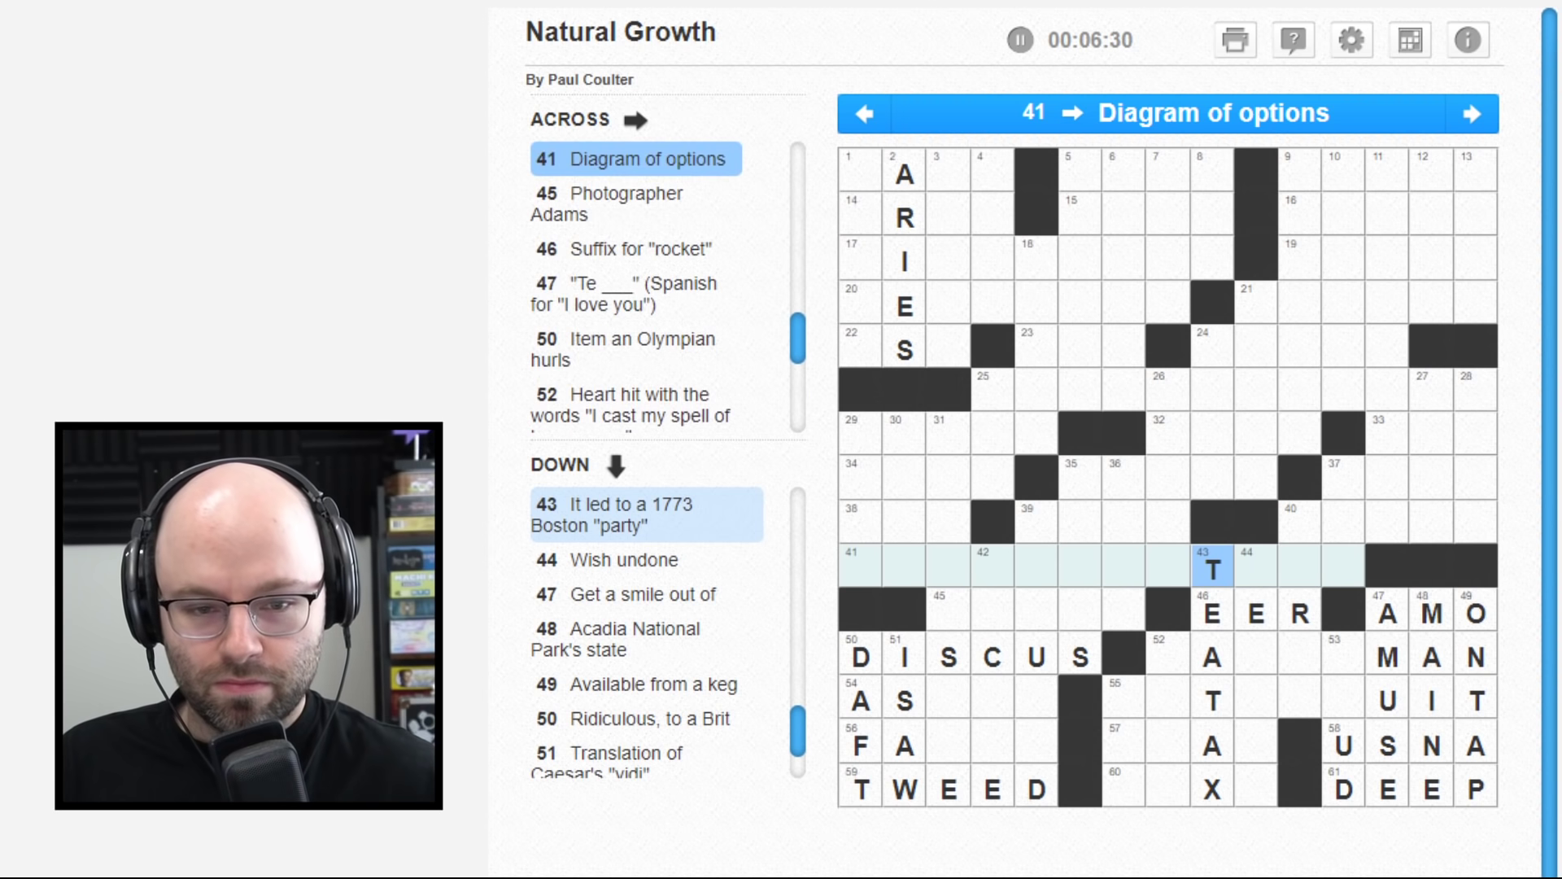
key(Down)
key(BackSpace)
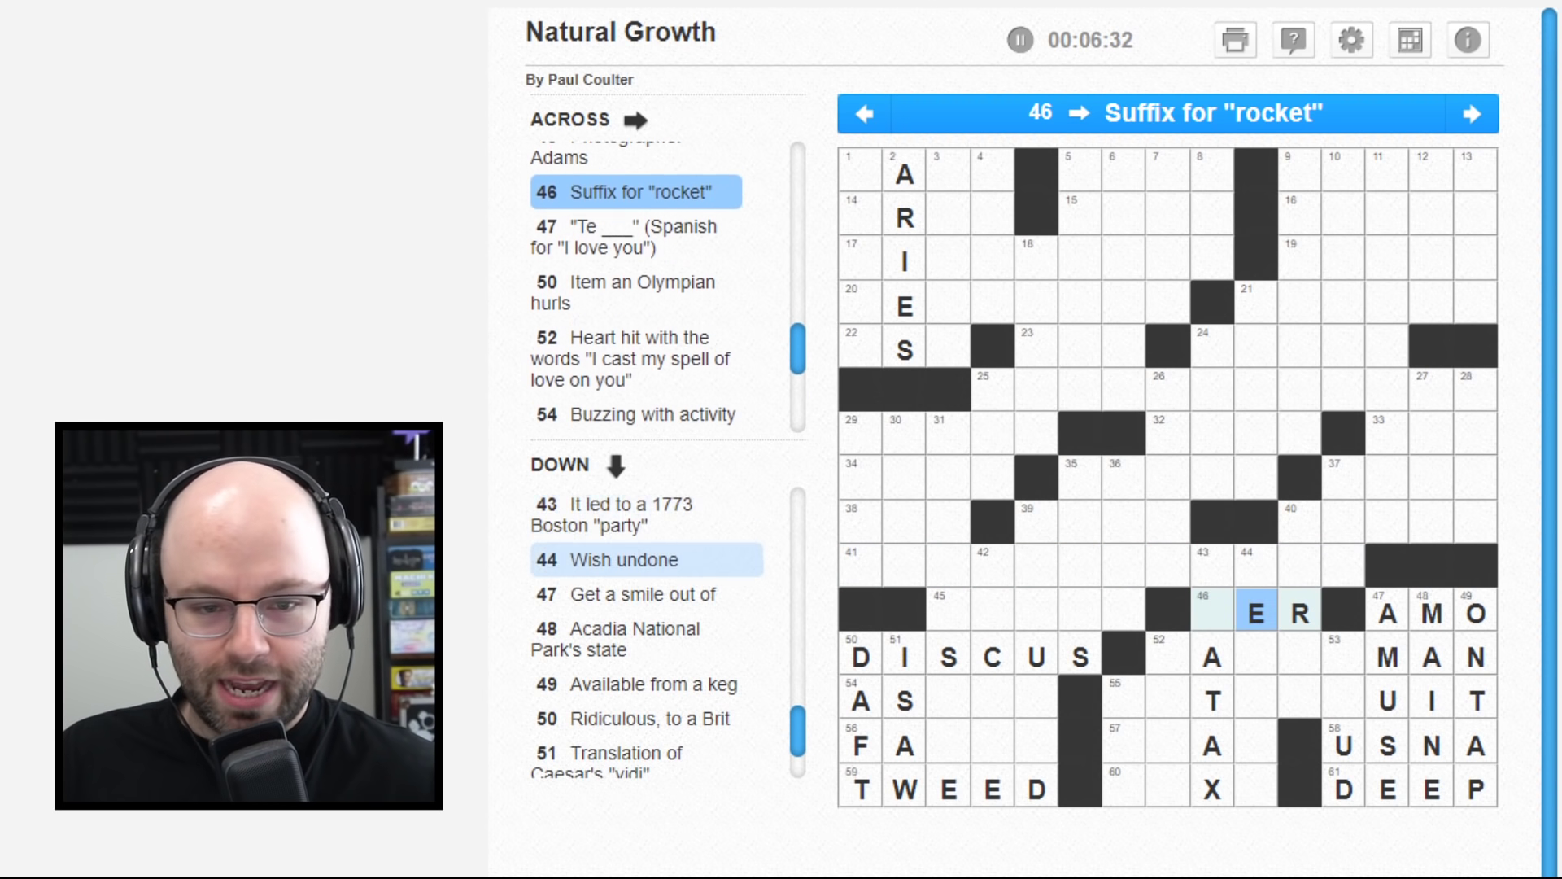
key(space)
key(space)
key(Left)
key(Left)
key(Down)
key(BackSpace)
key(Down)
key(Down)
key(Down)
key(Left)
key(Left)
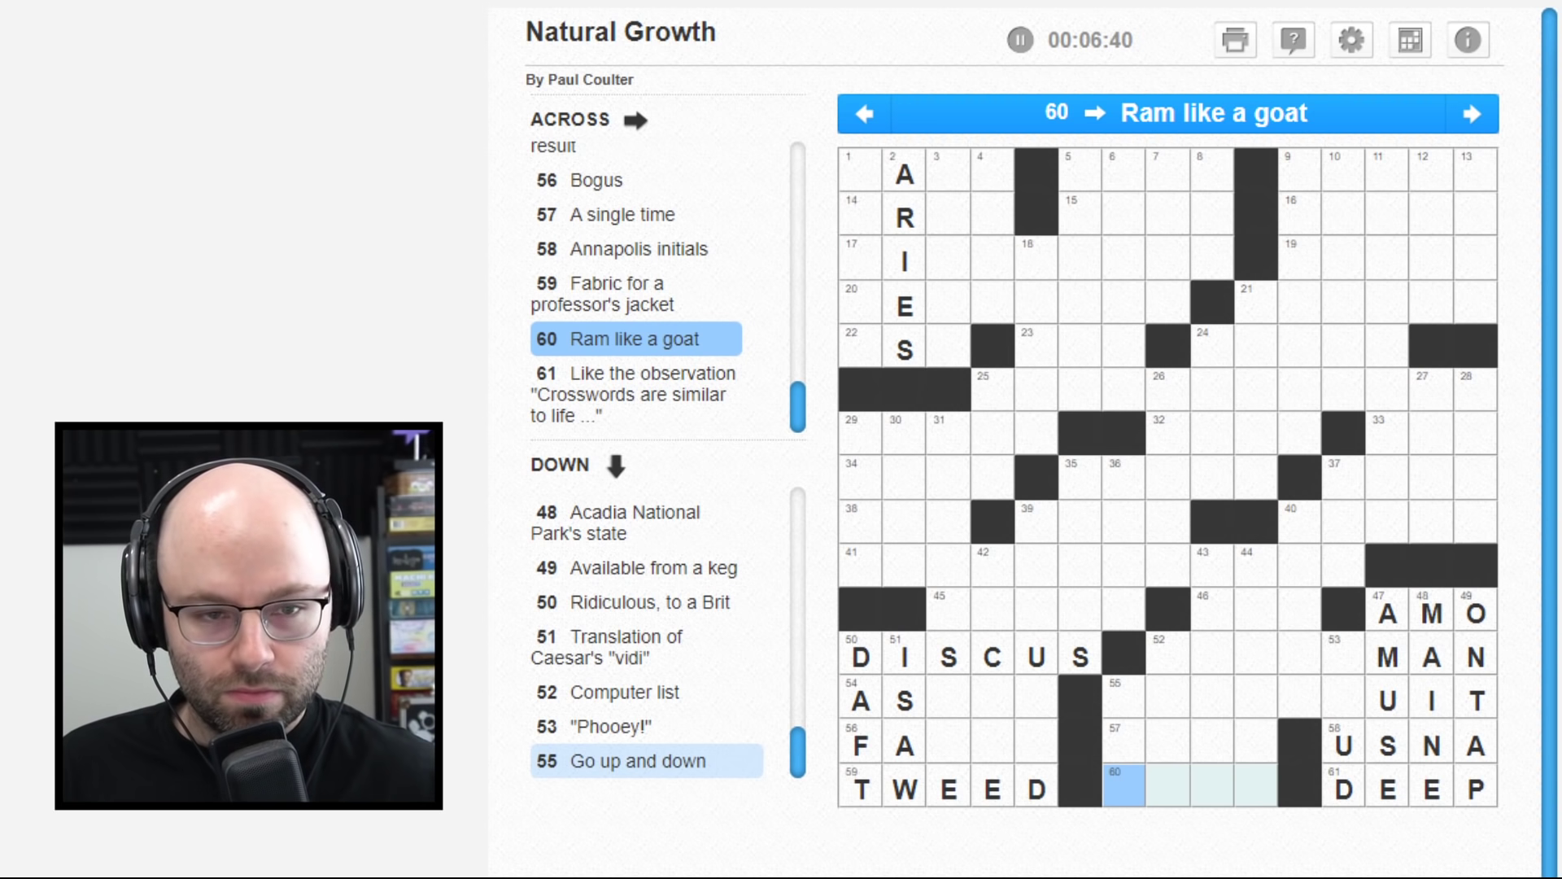
key(space)
key(space)
text(BUTT)
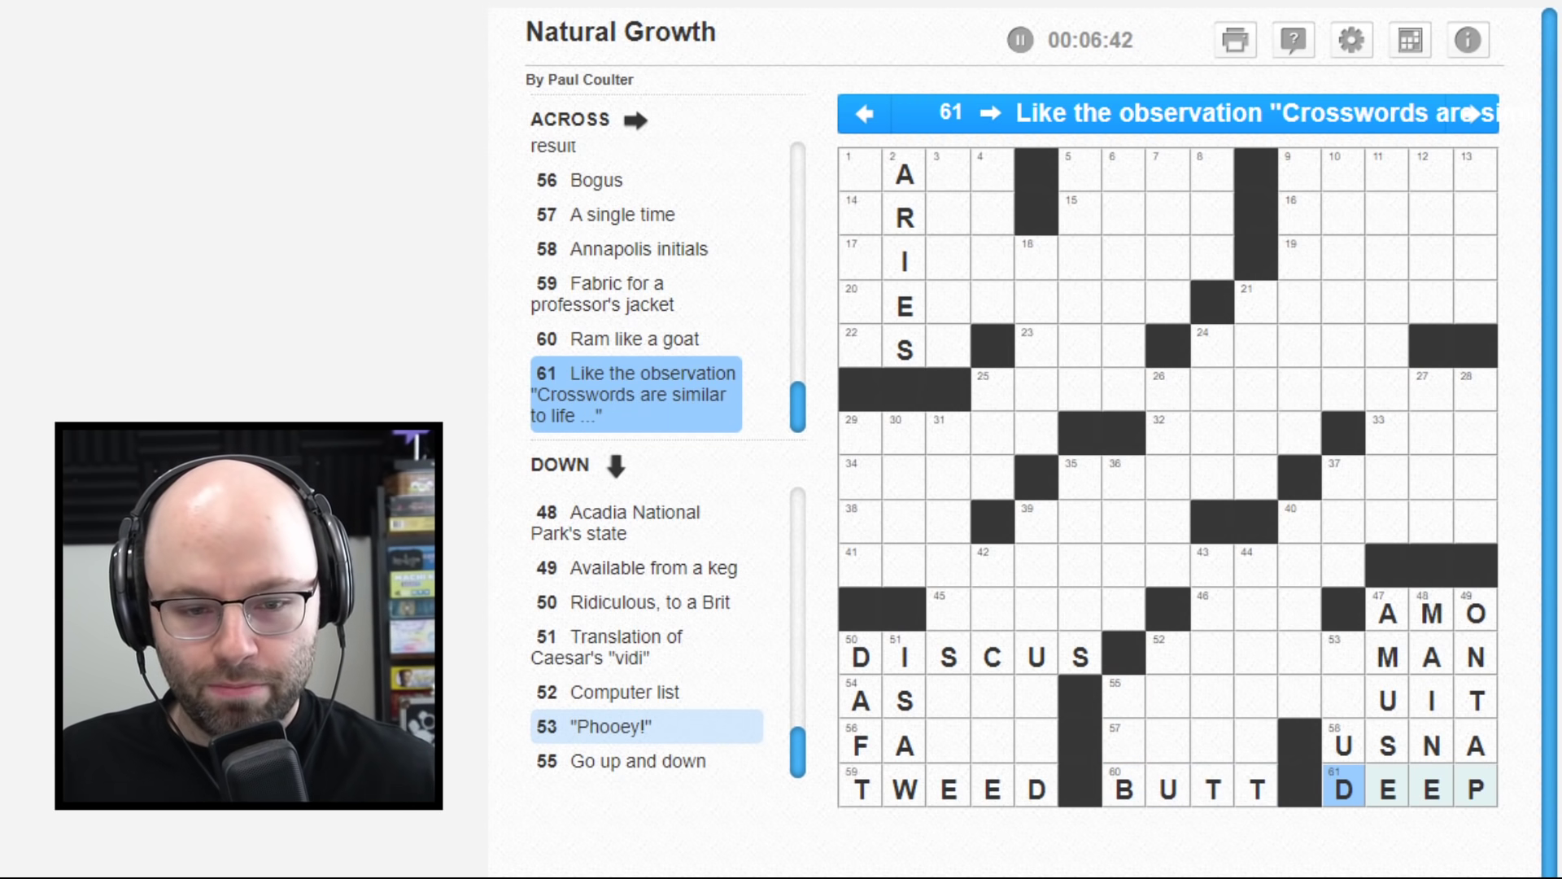
key(shift+Tab)
key(space)
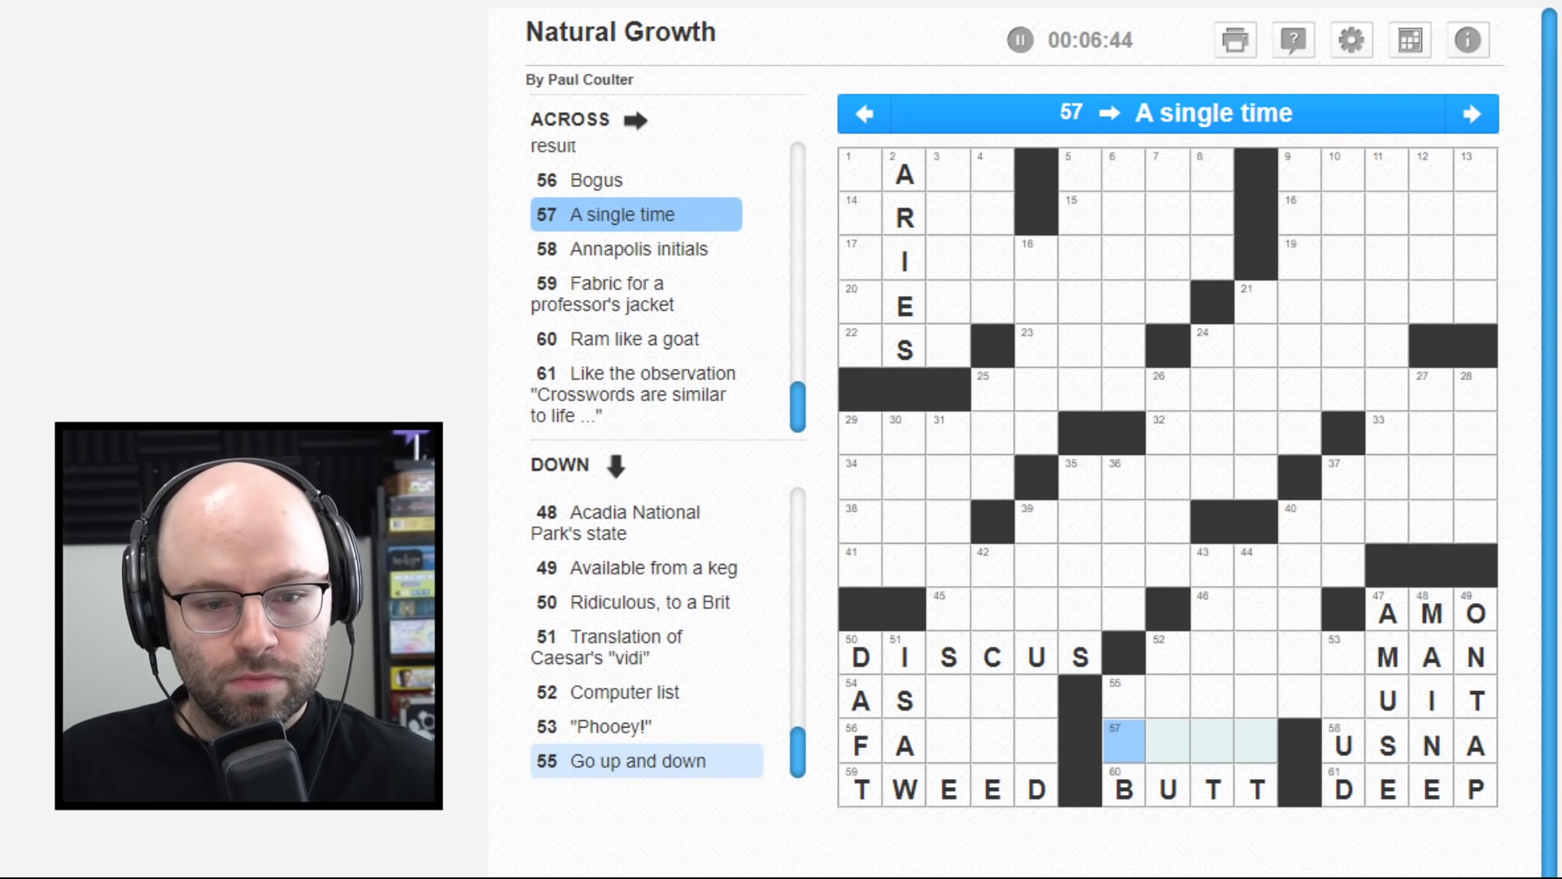
key(Up)
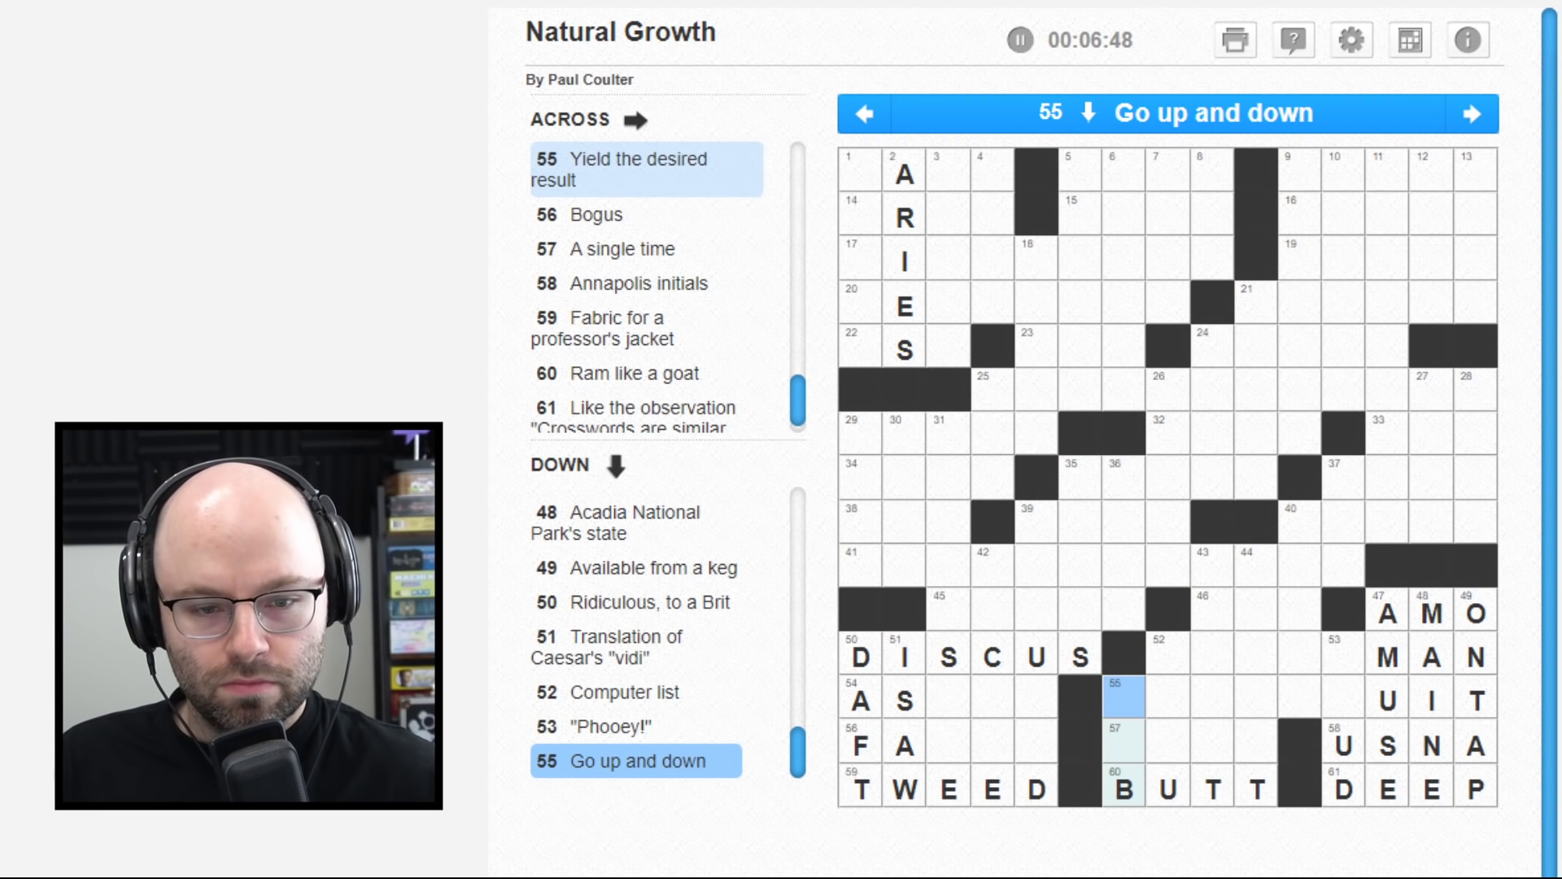
key(Right)
key(Up)
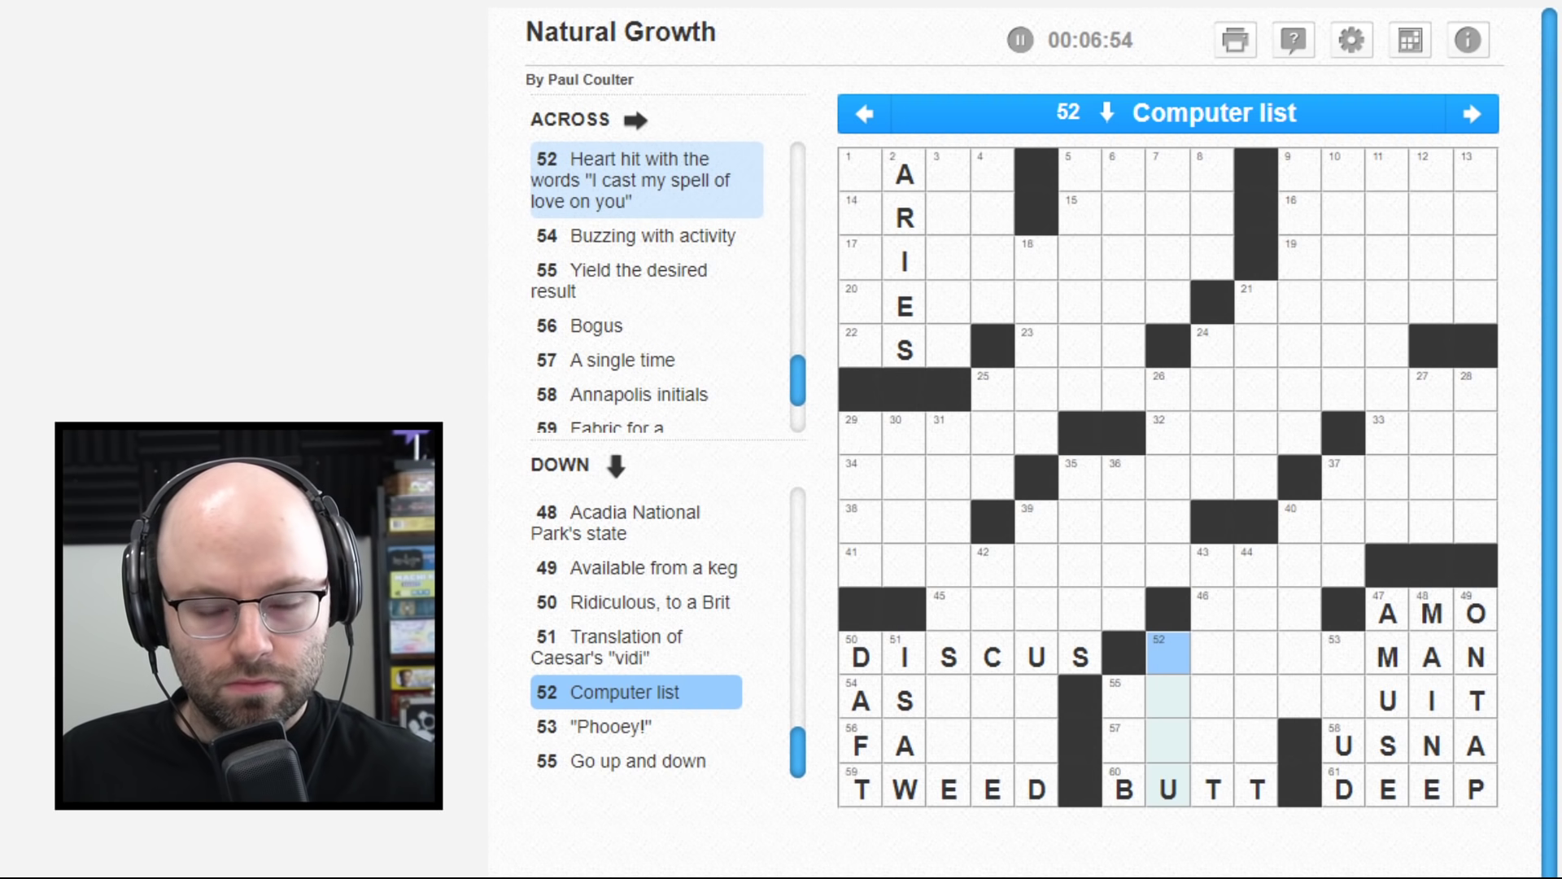
key(Right)
key(Right)
key(Down)
key(Down)
key(Down)
key(BackSpace)
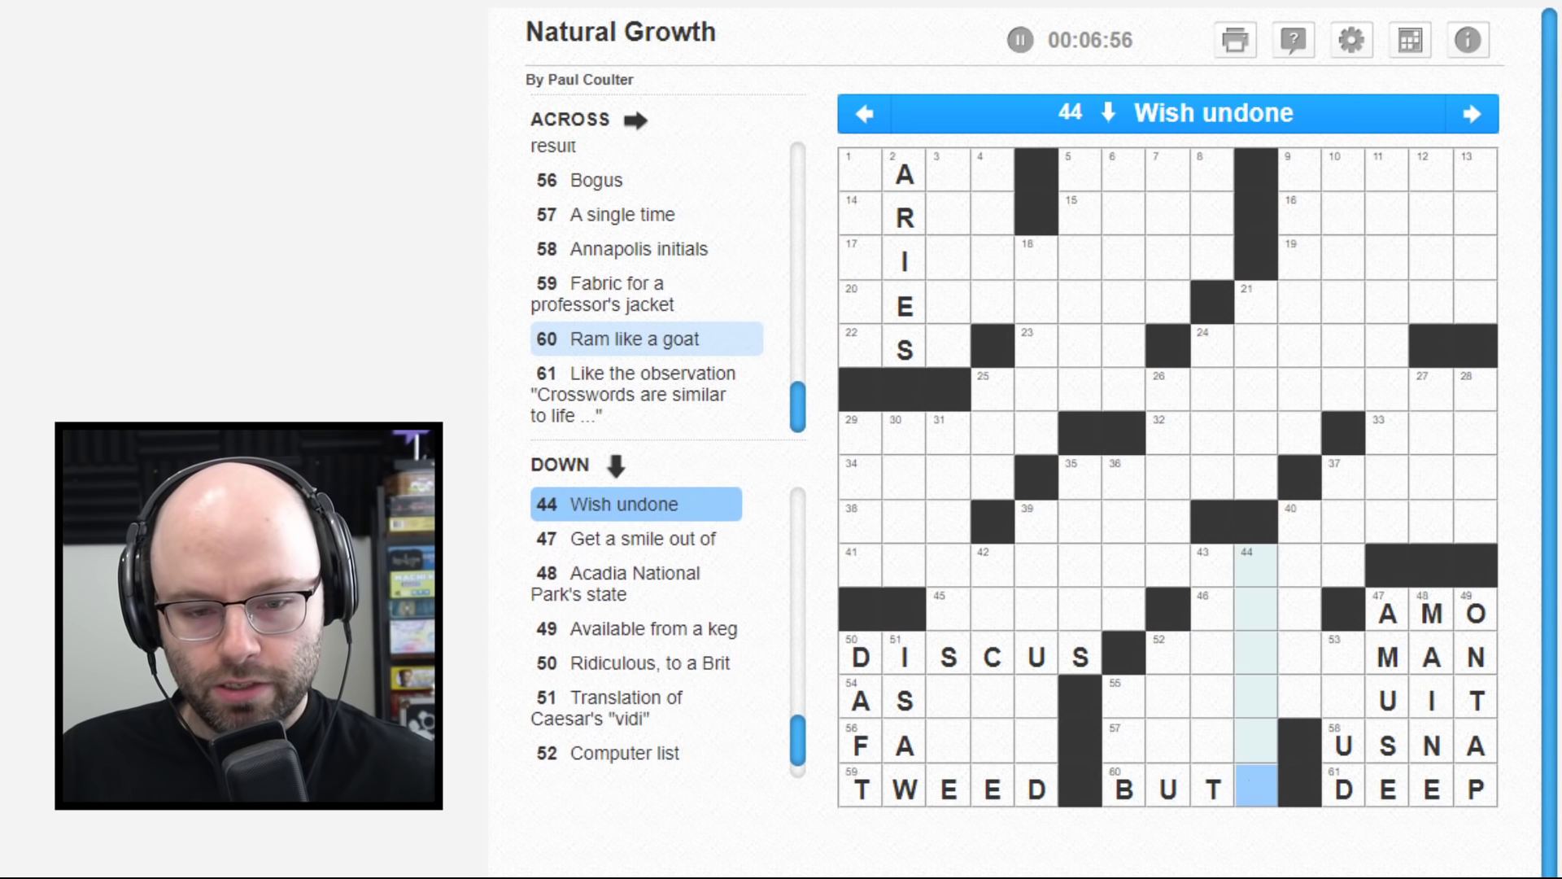
key(Left)
key(BackSpace)
key(Left)
key(Left)
key(Up)
key(Left)
key(Left)
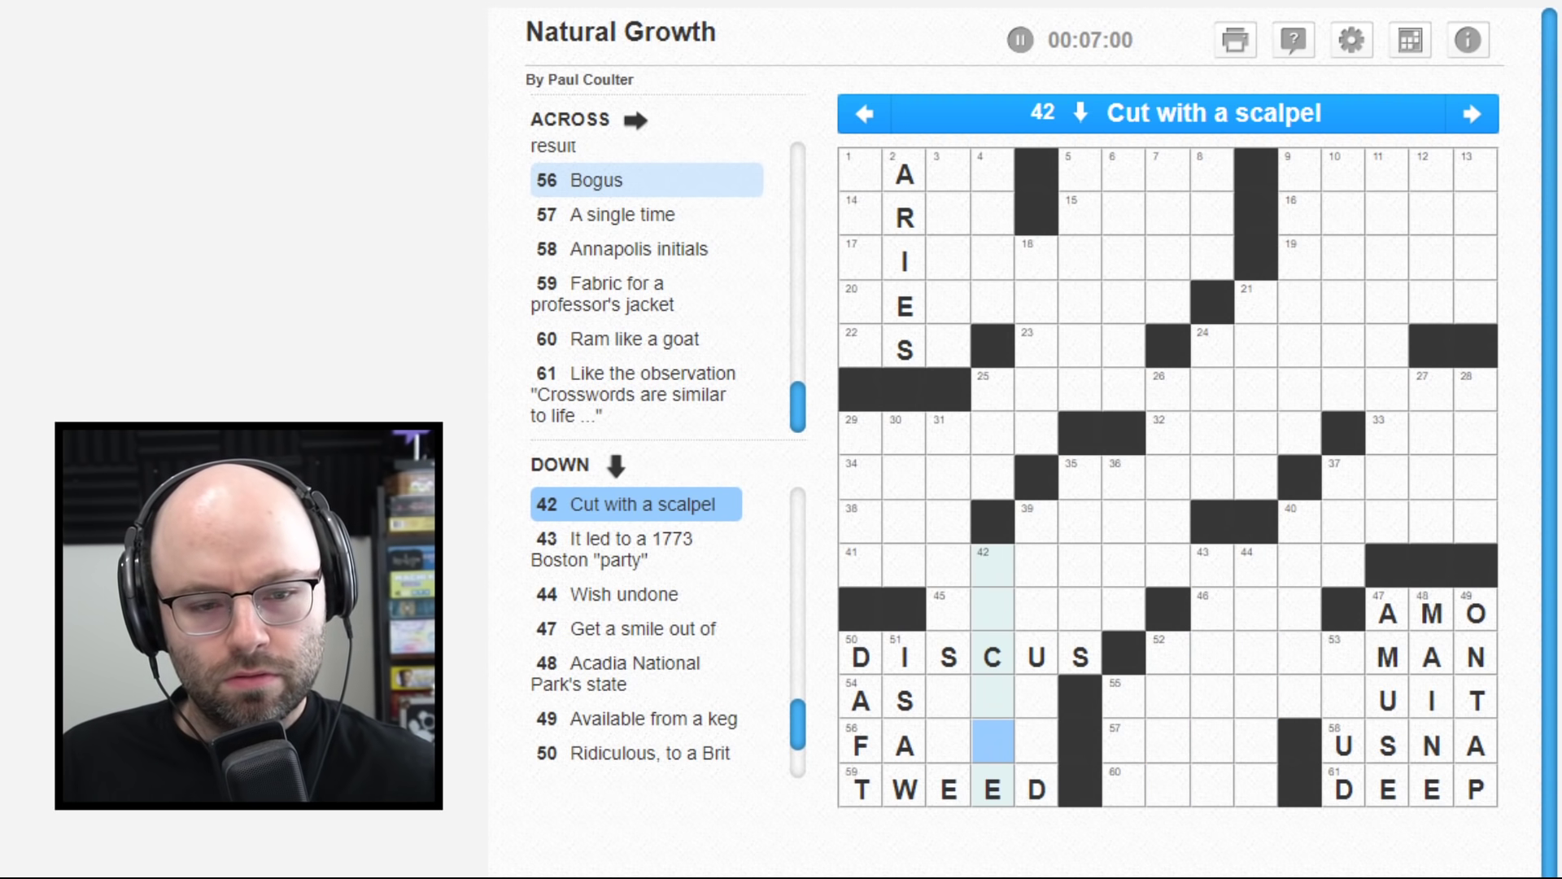
key(Left)
key(Up)
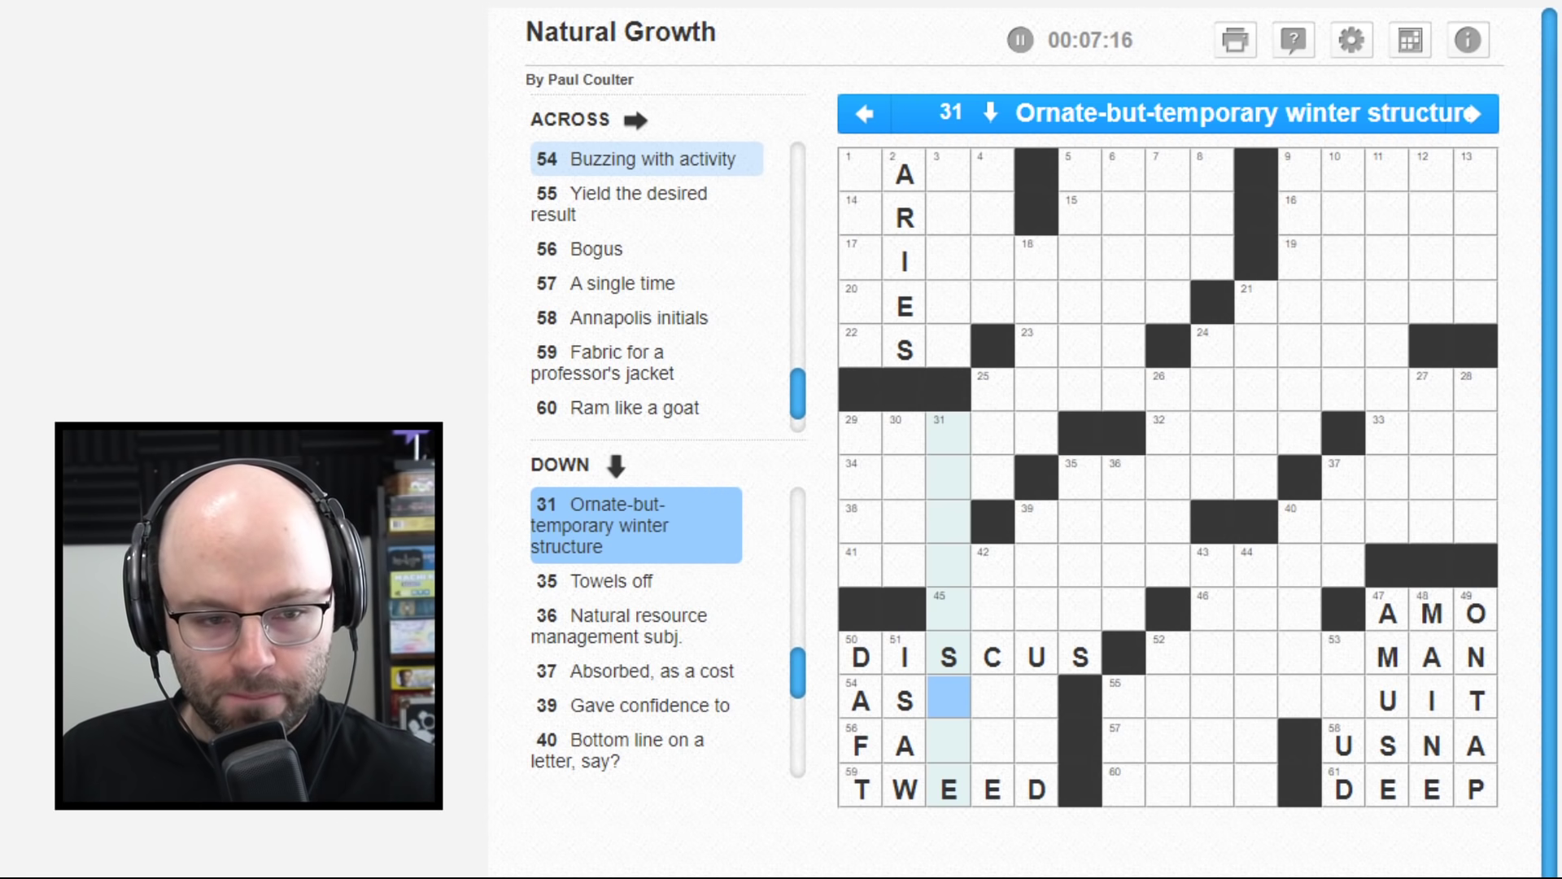
key(Right)
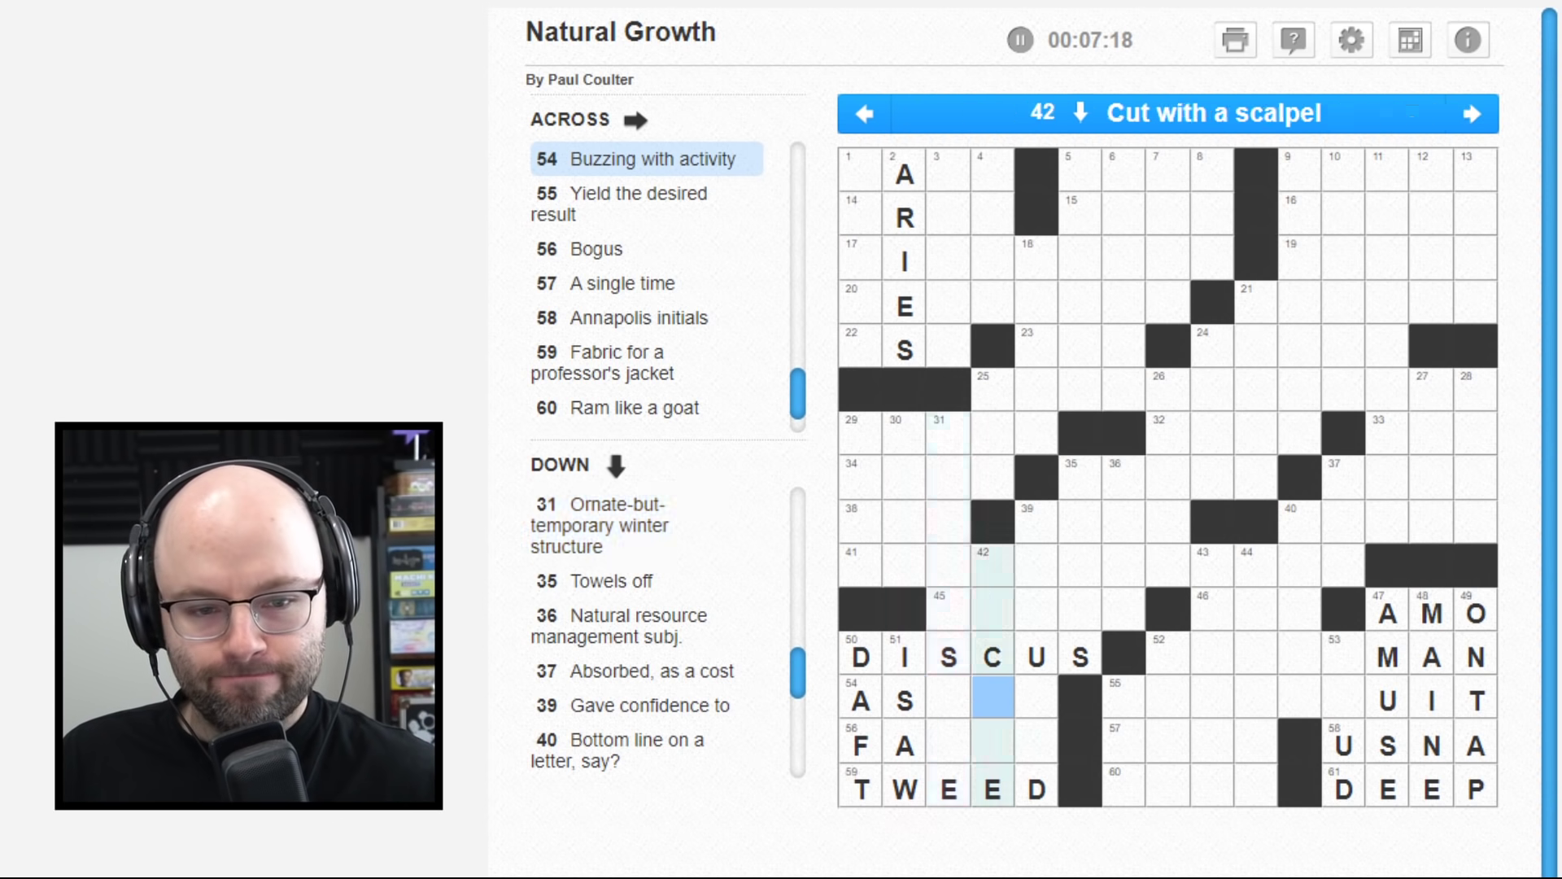
key(Right)
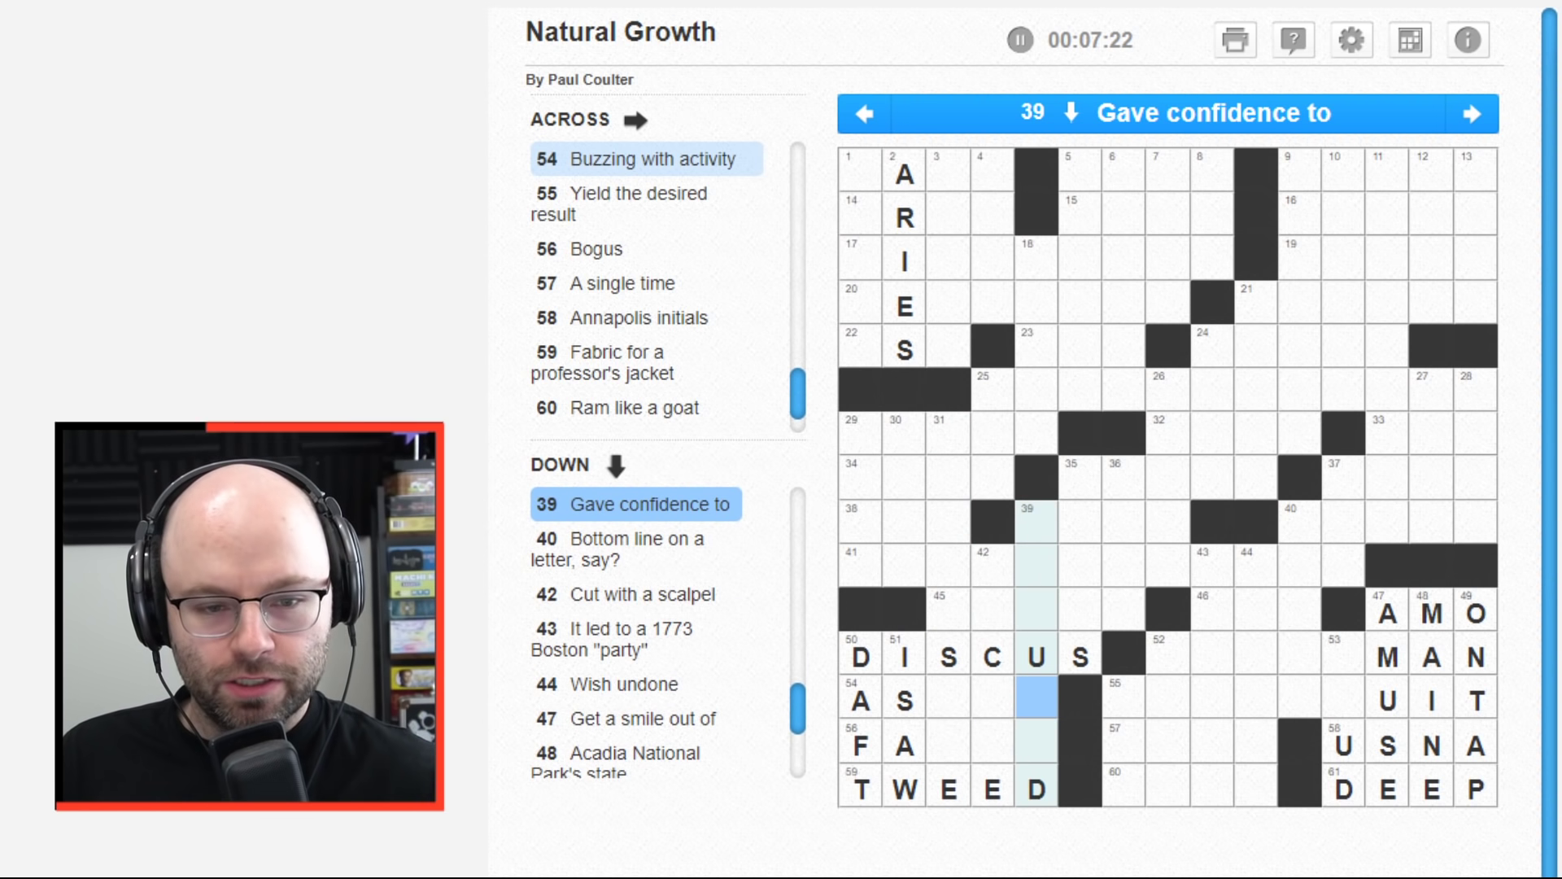
key(Up)
key(Up)
key(Up)
text(TR)
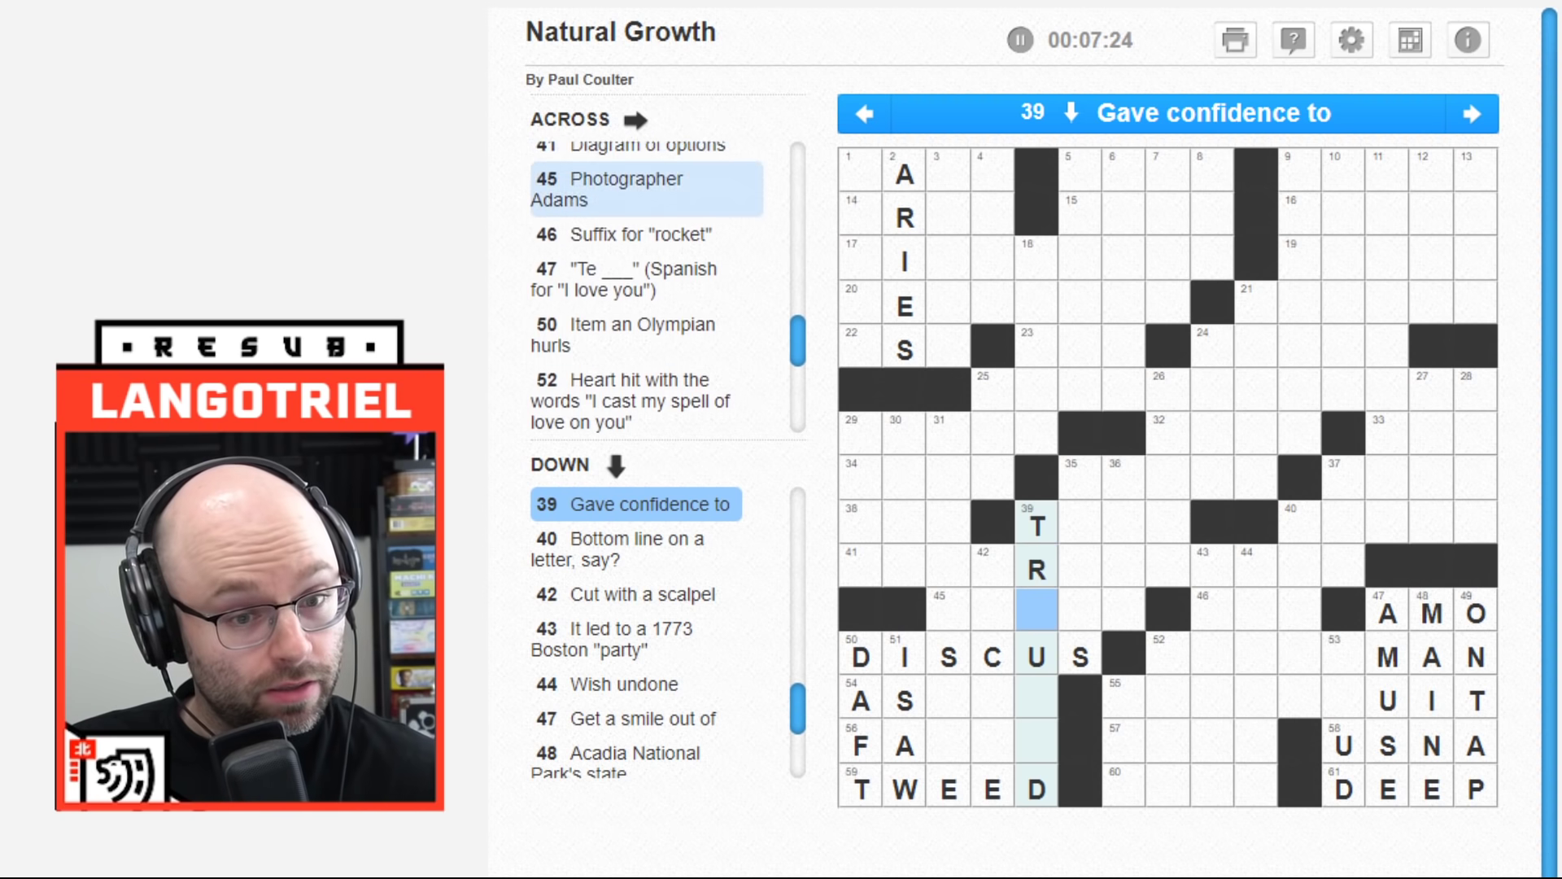
text(U)
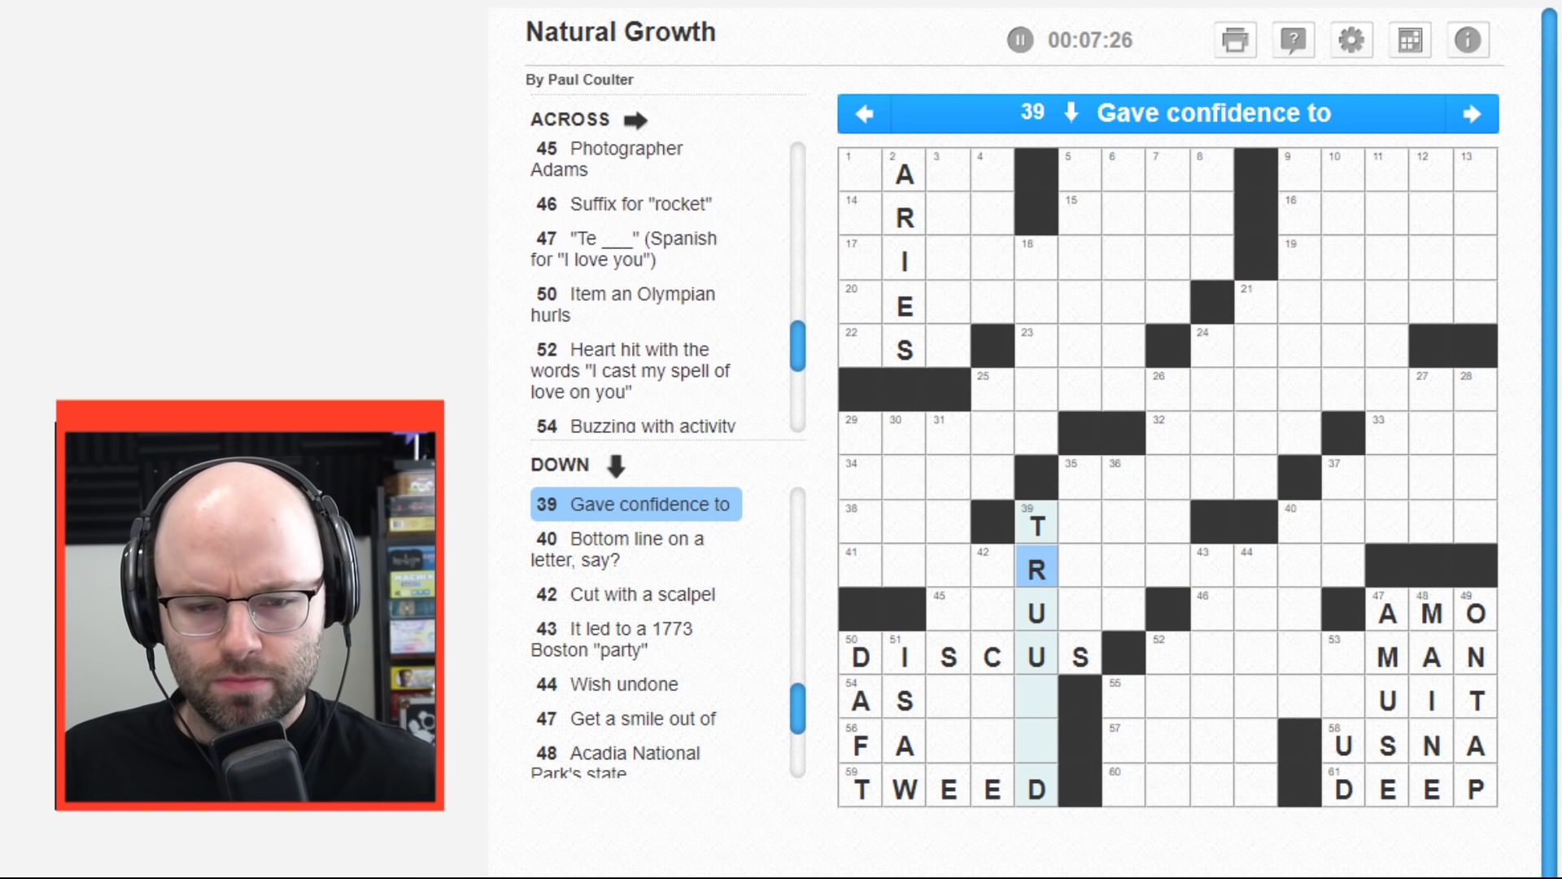
key(Up)
key(Up)
key(Delete)
key(Down)
key(Down)
key(Up)
key(Delete)
key(Down)
key(Delete)
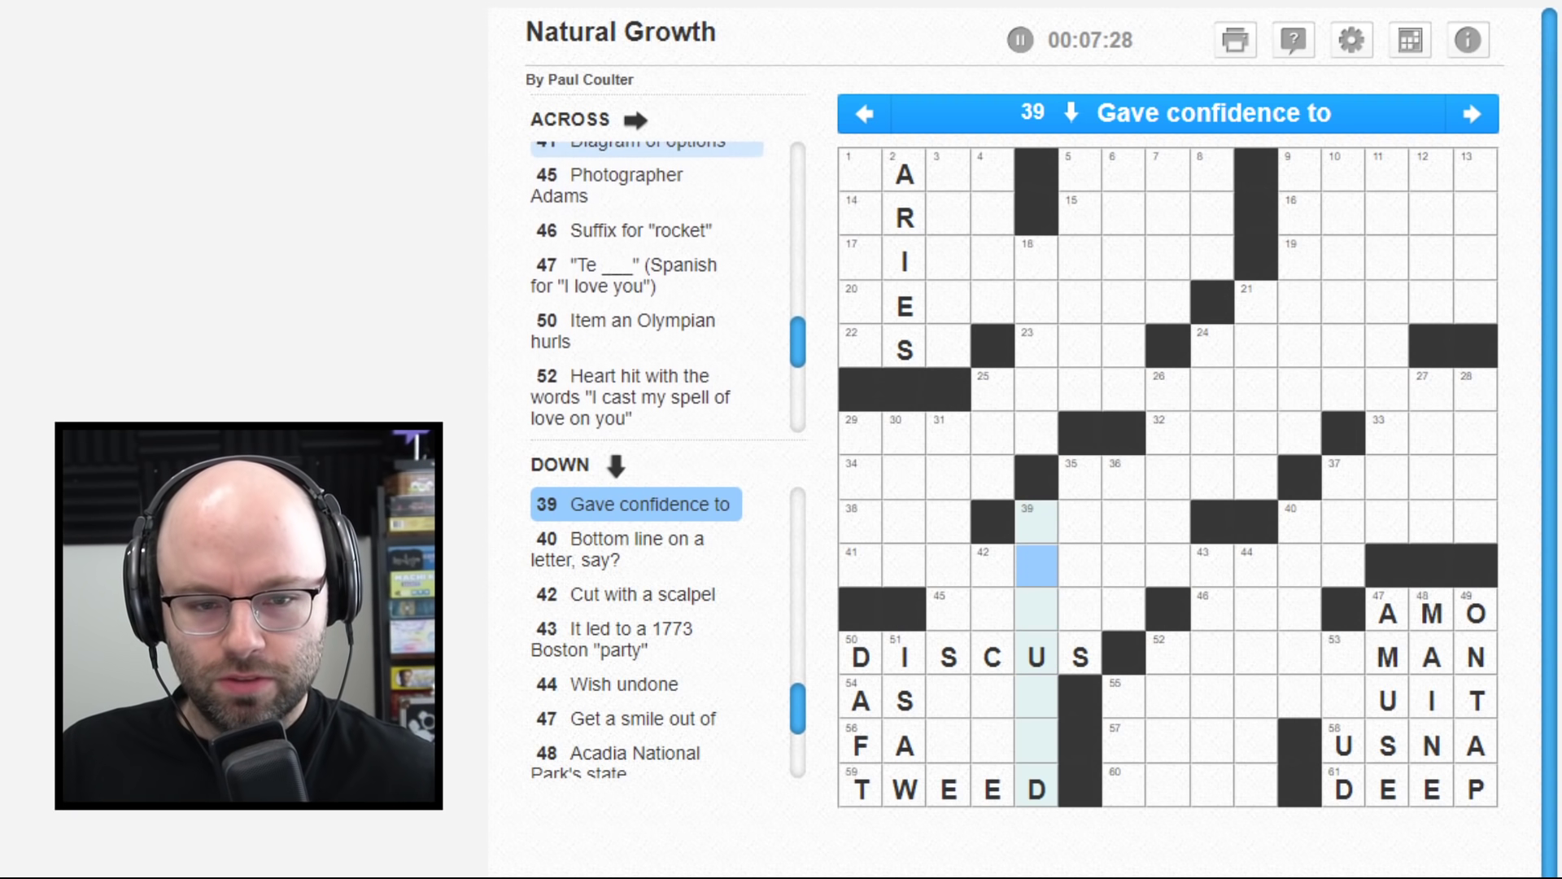
key(Up)
key(Right)
key(Right)
key(Right)
key(Left)
key(Up)
key(Up)
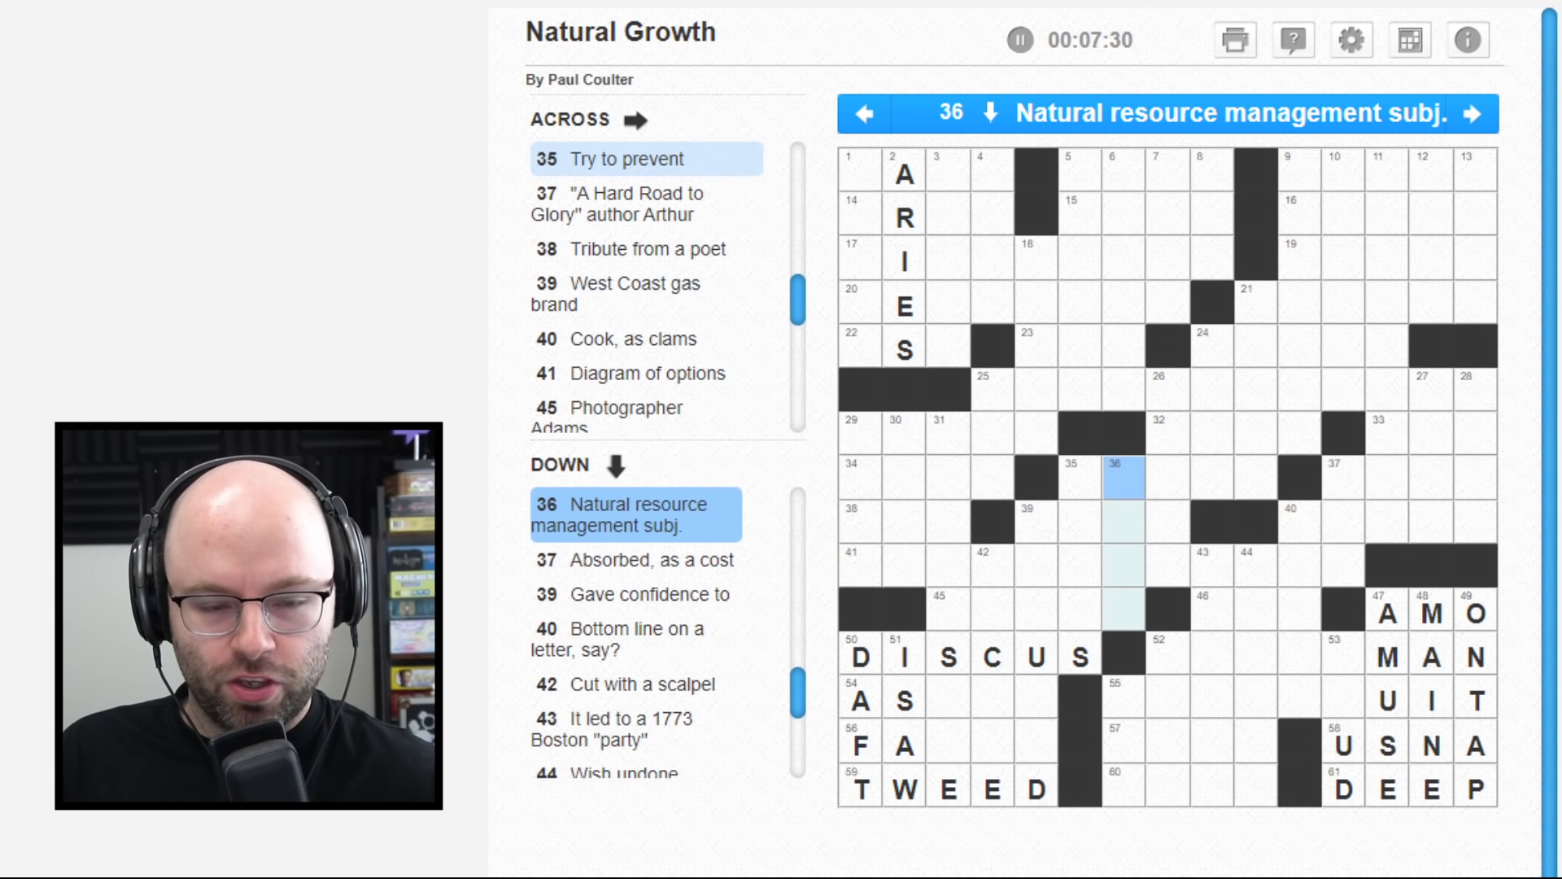
key(Left)
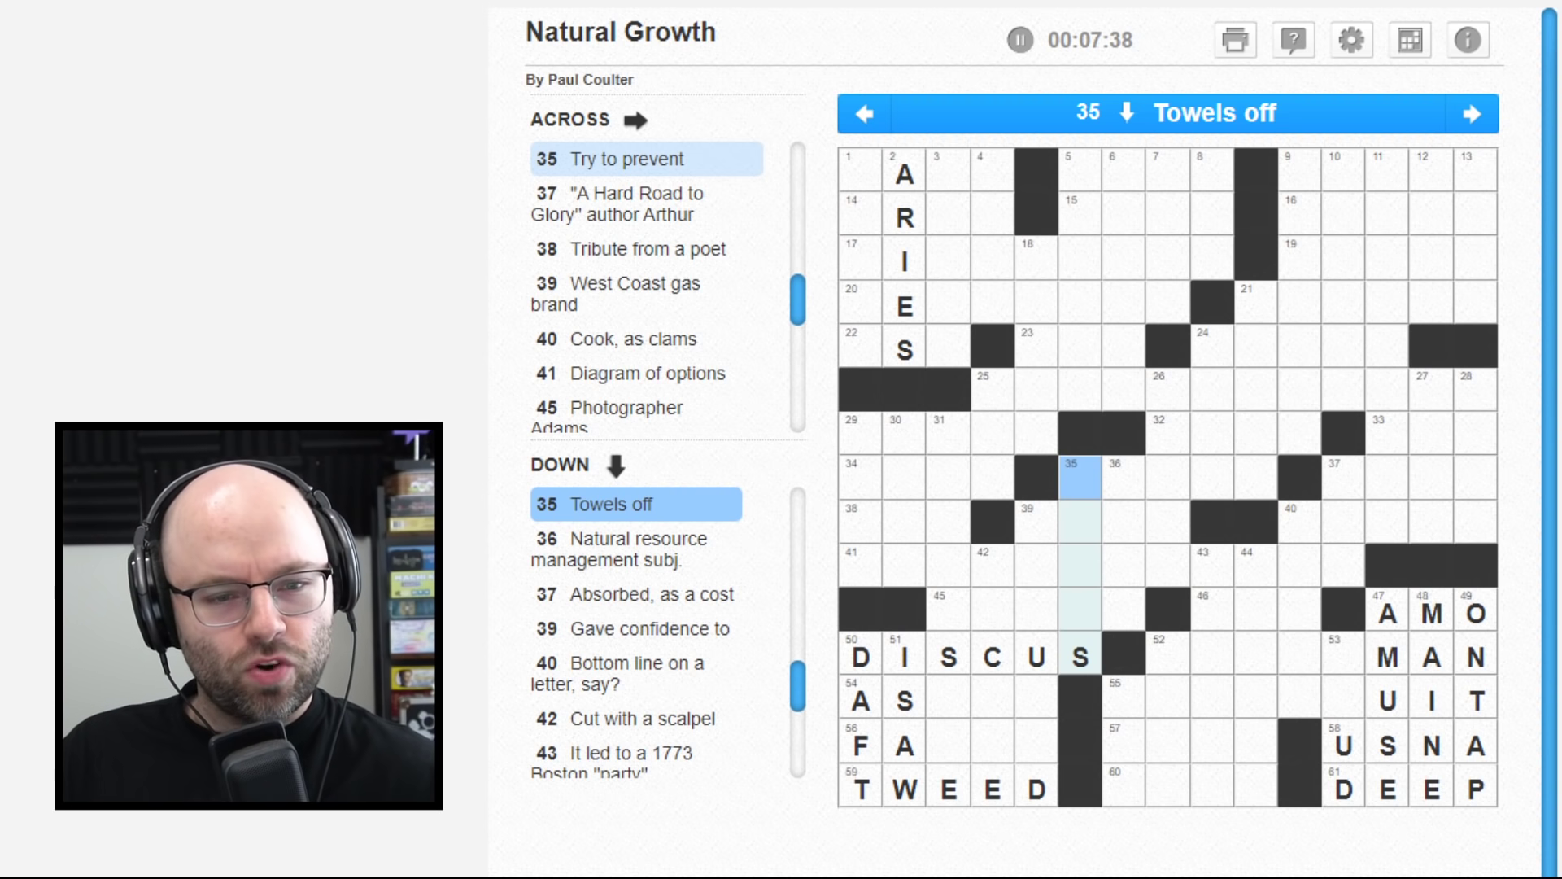
text(drie)
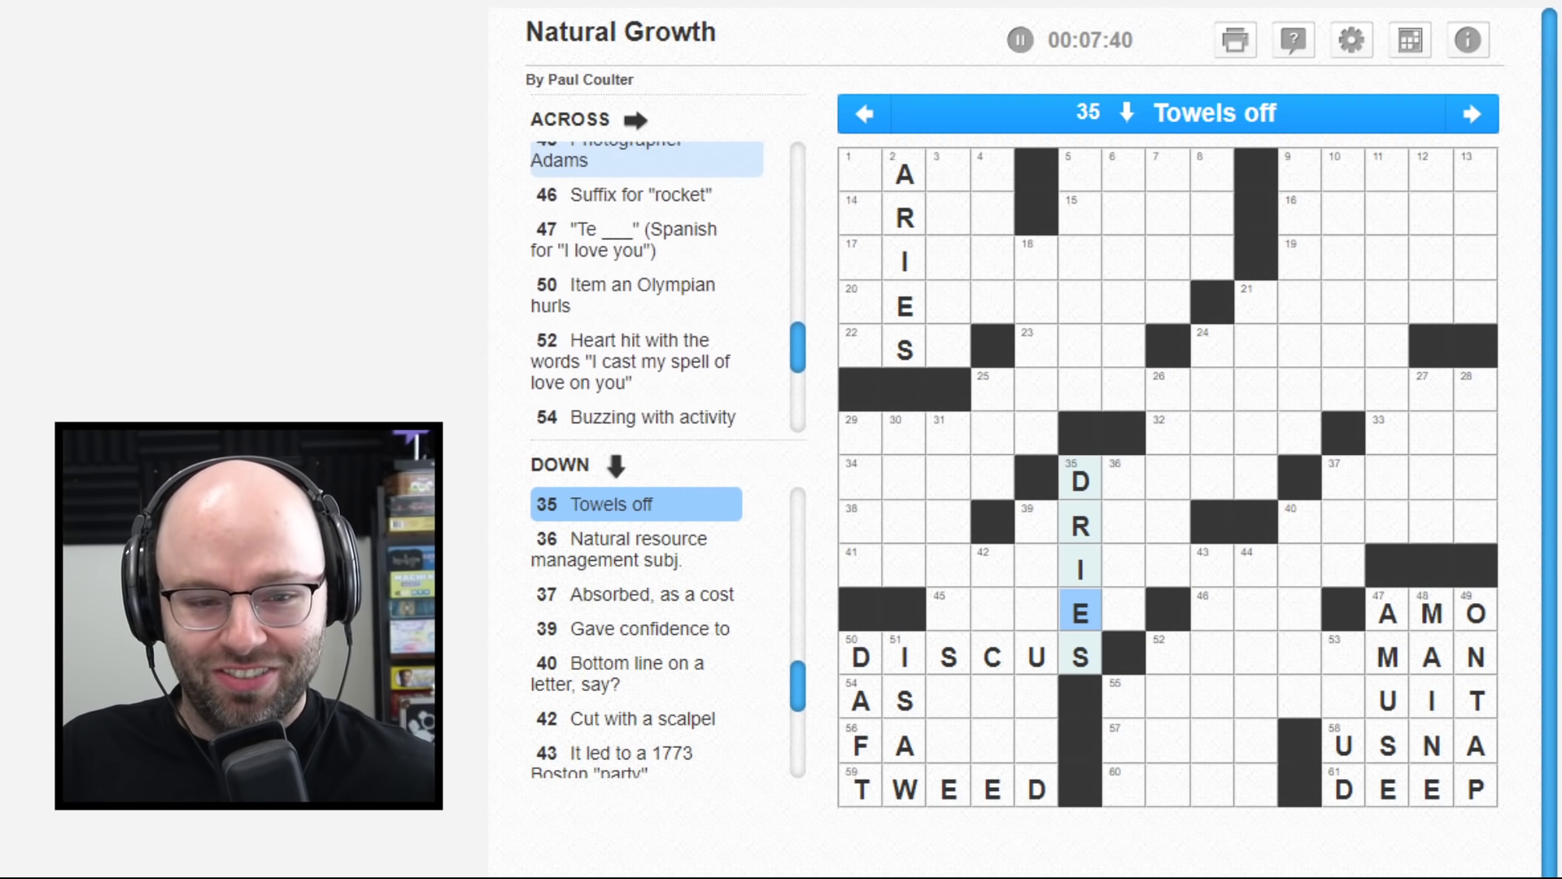
key(Up)
key(Up)
key(Up)
key(Right)
key(Right)
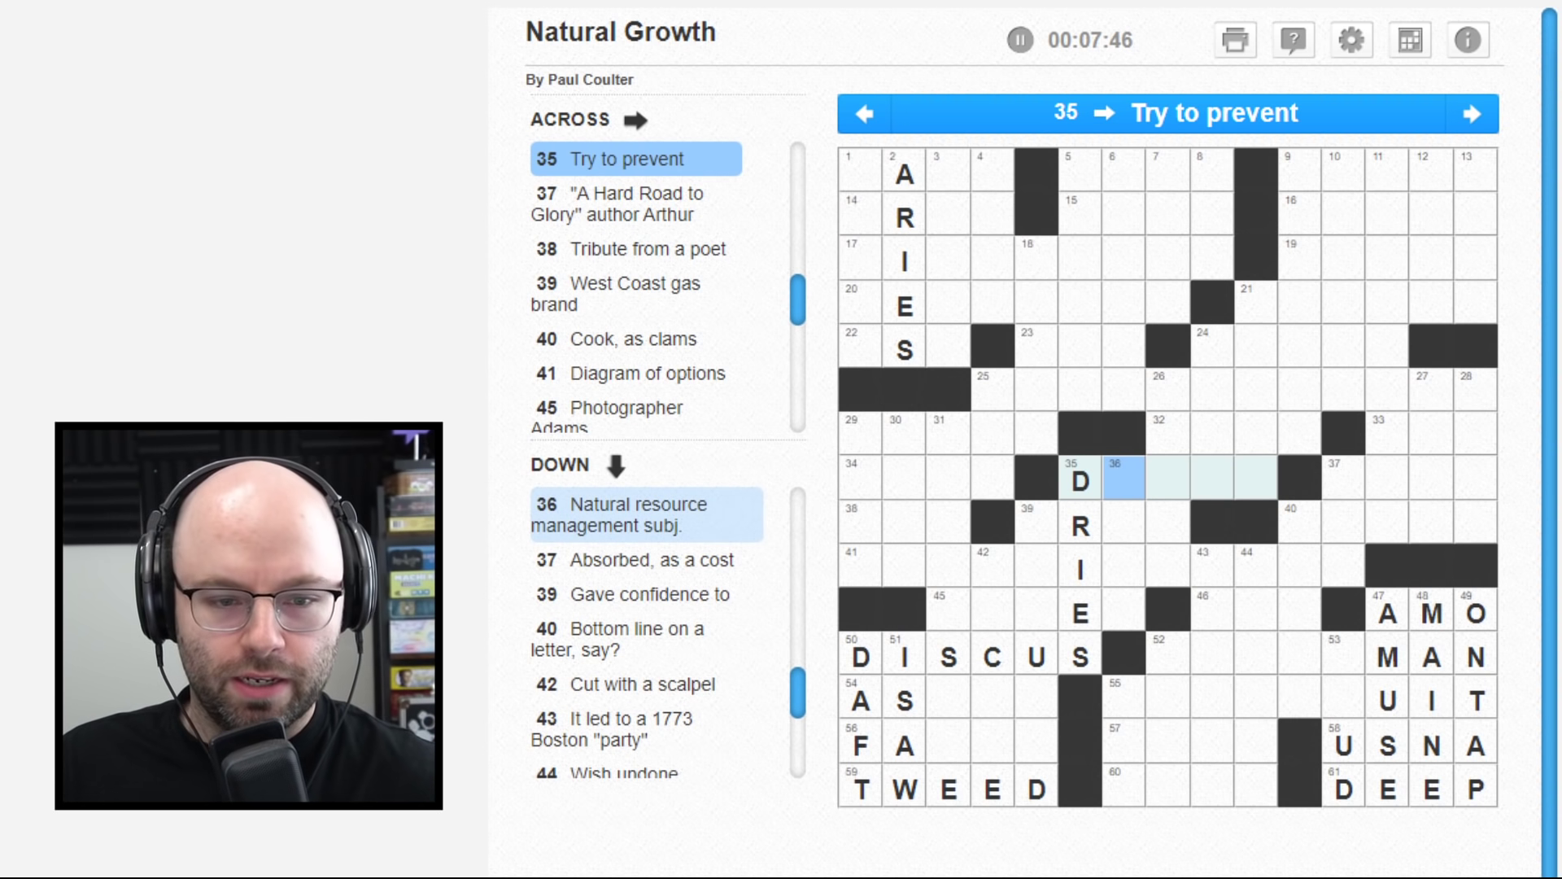
key(Down)
key(Down)
key(Right)
key(Right)
key(Right)
key(Right)
key(Right)
key(Up)
key(Up)
key(Up)
key(Right)
key(Down)
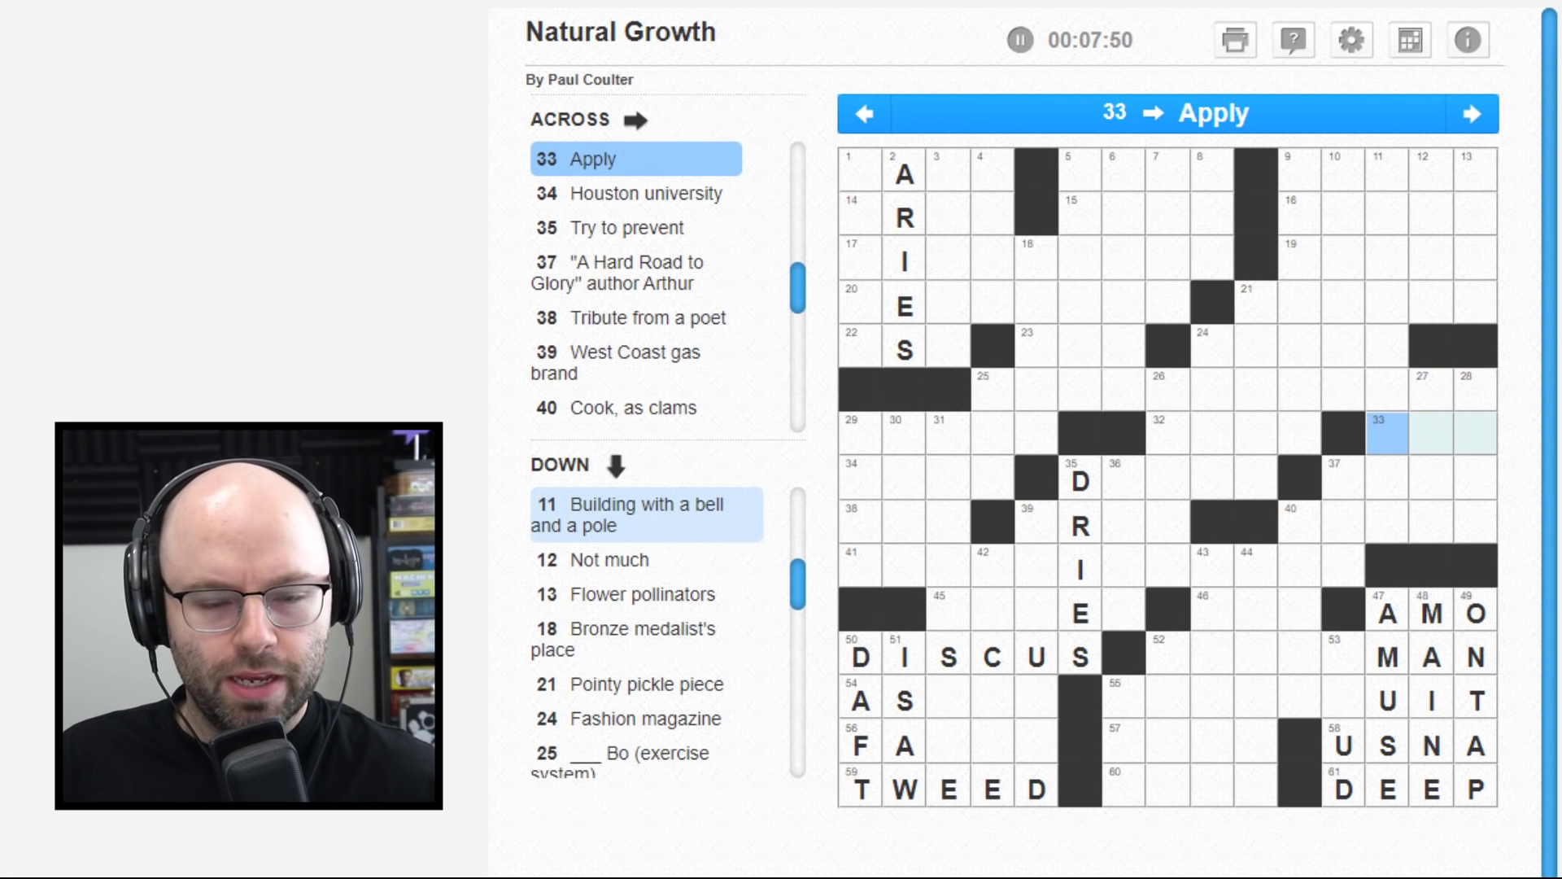
text(PUT)
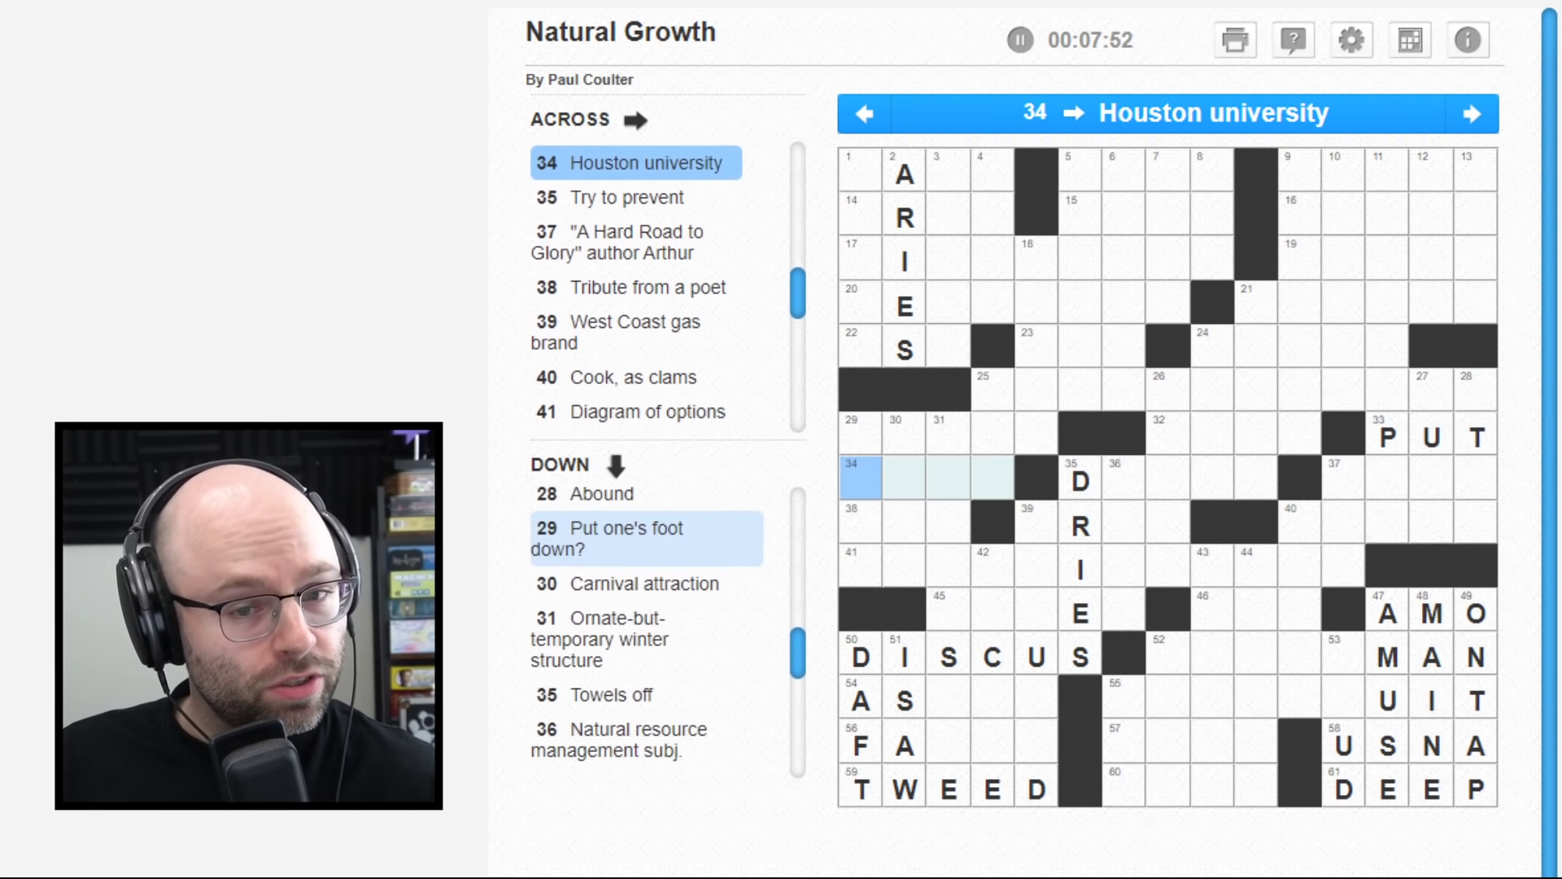
- Enter PUT for 33 Across and check the crossing clues at 28, 27 and 11 Down
key(Left)
key(Up)
key(Down)
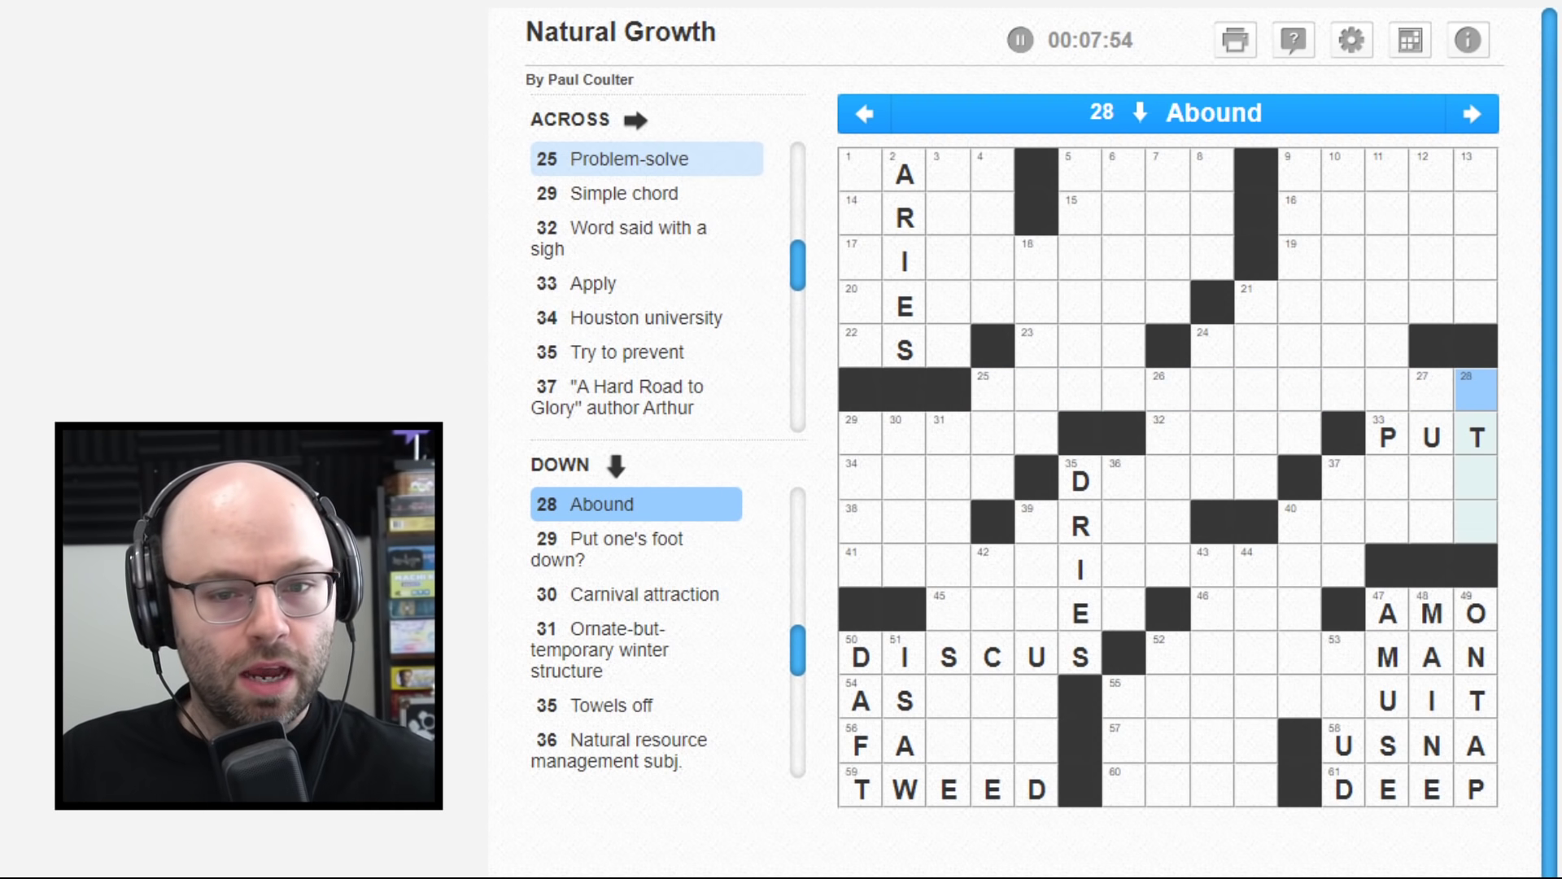
key(Left)
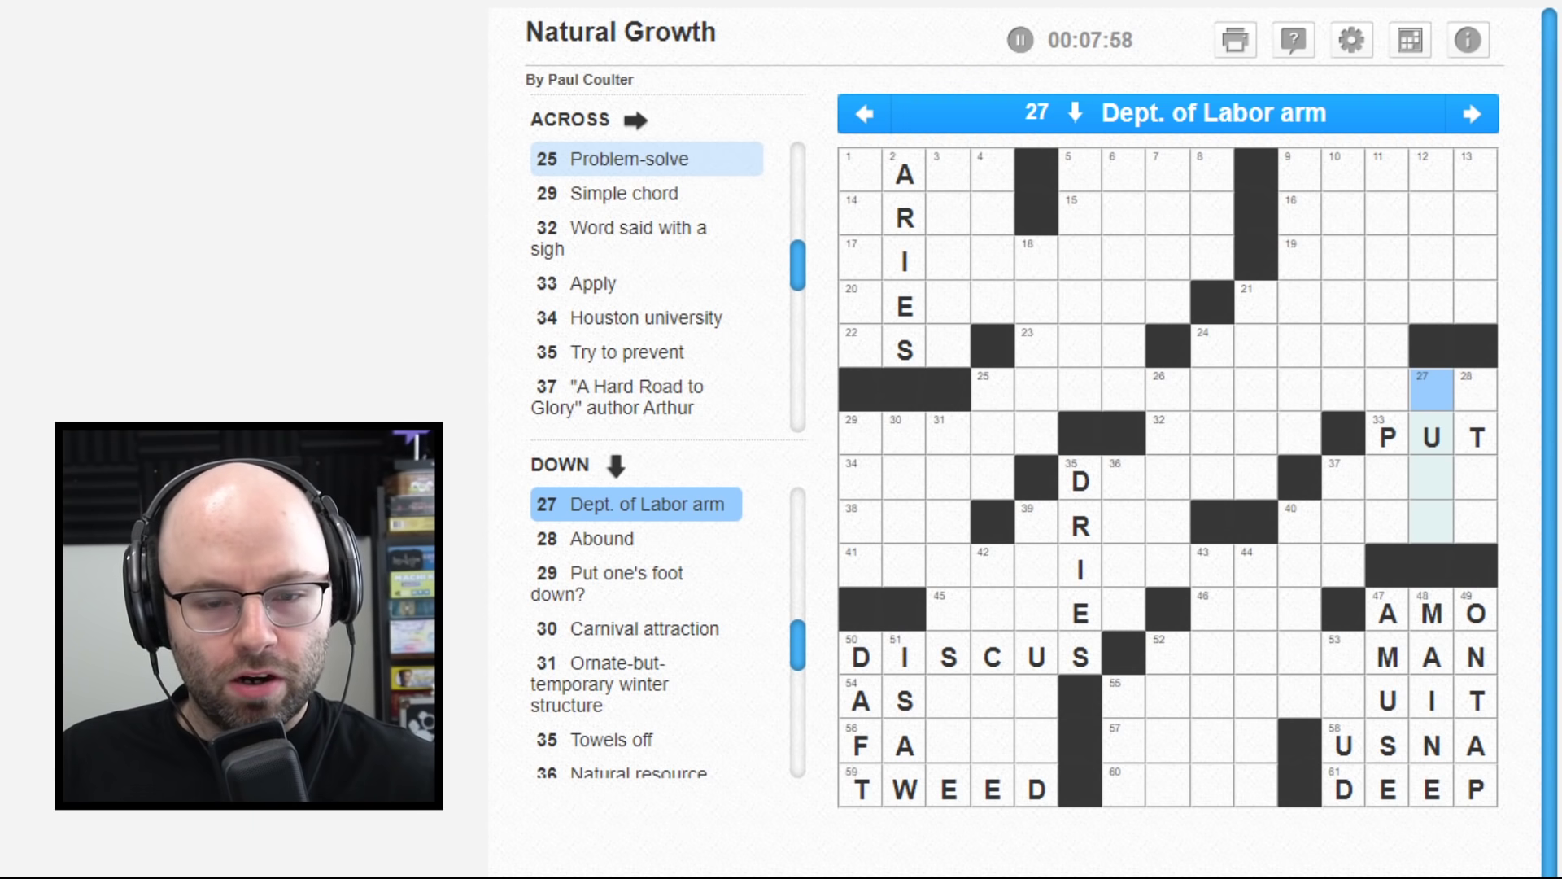
key(Left)
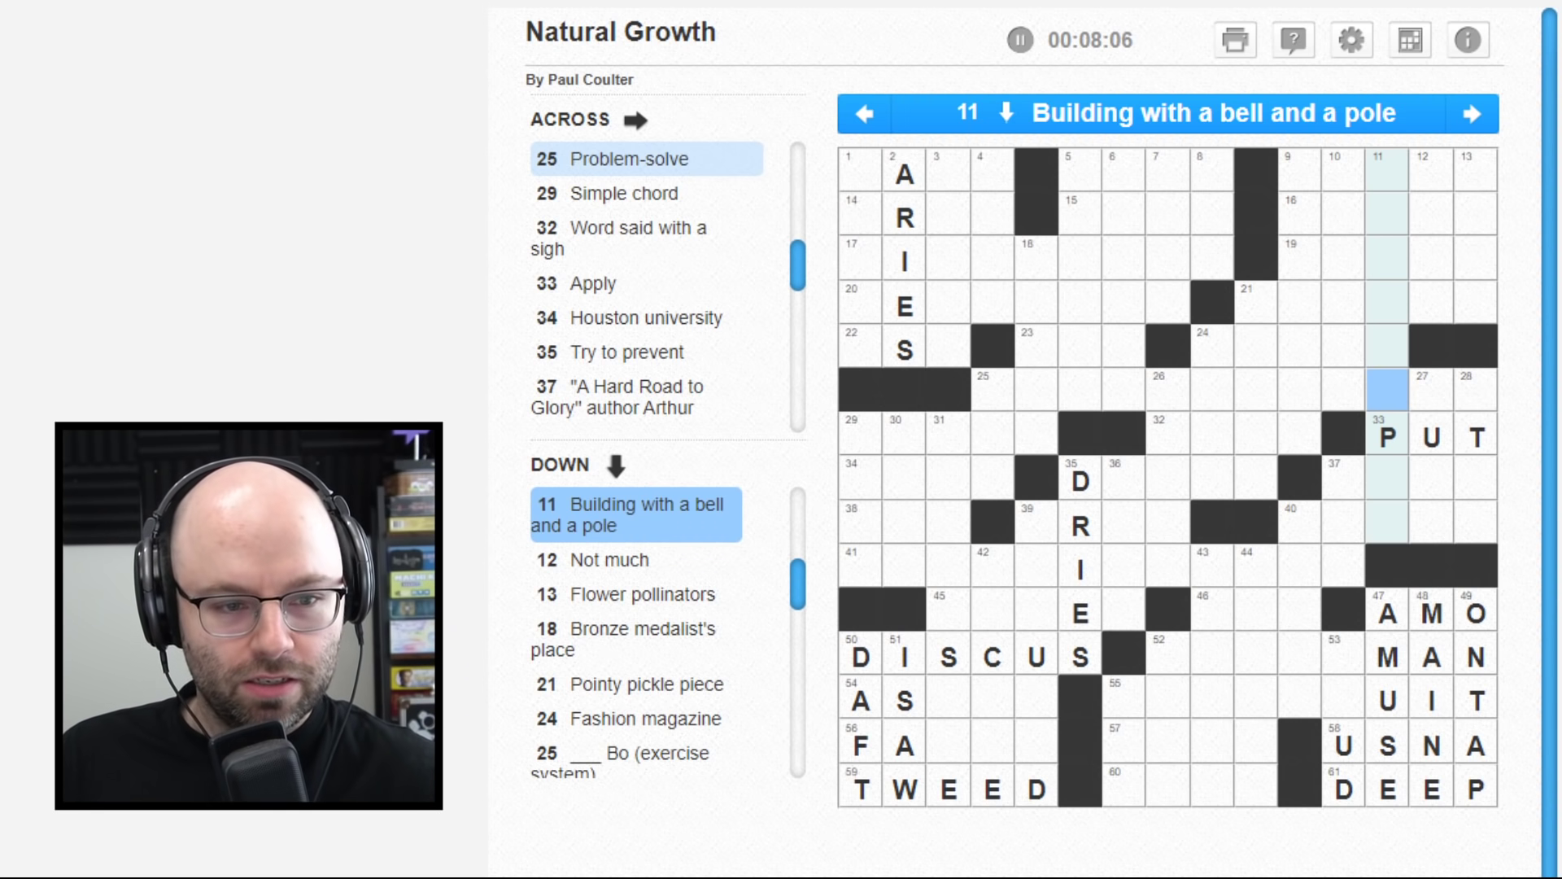
key(Up)
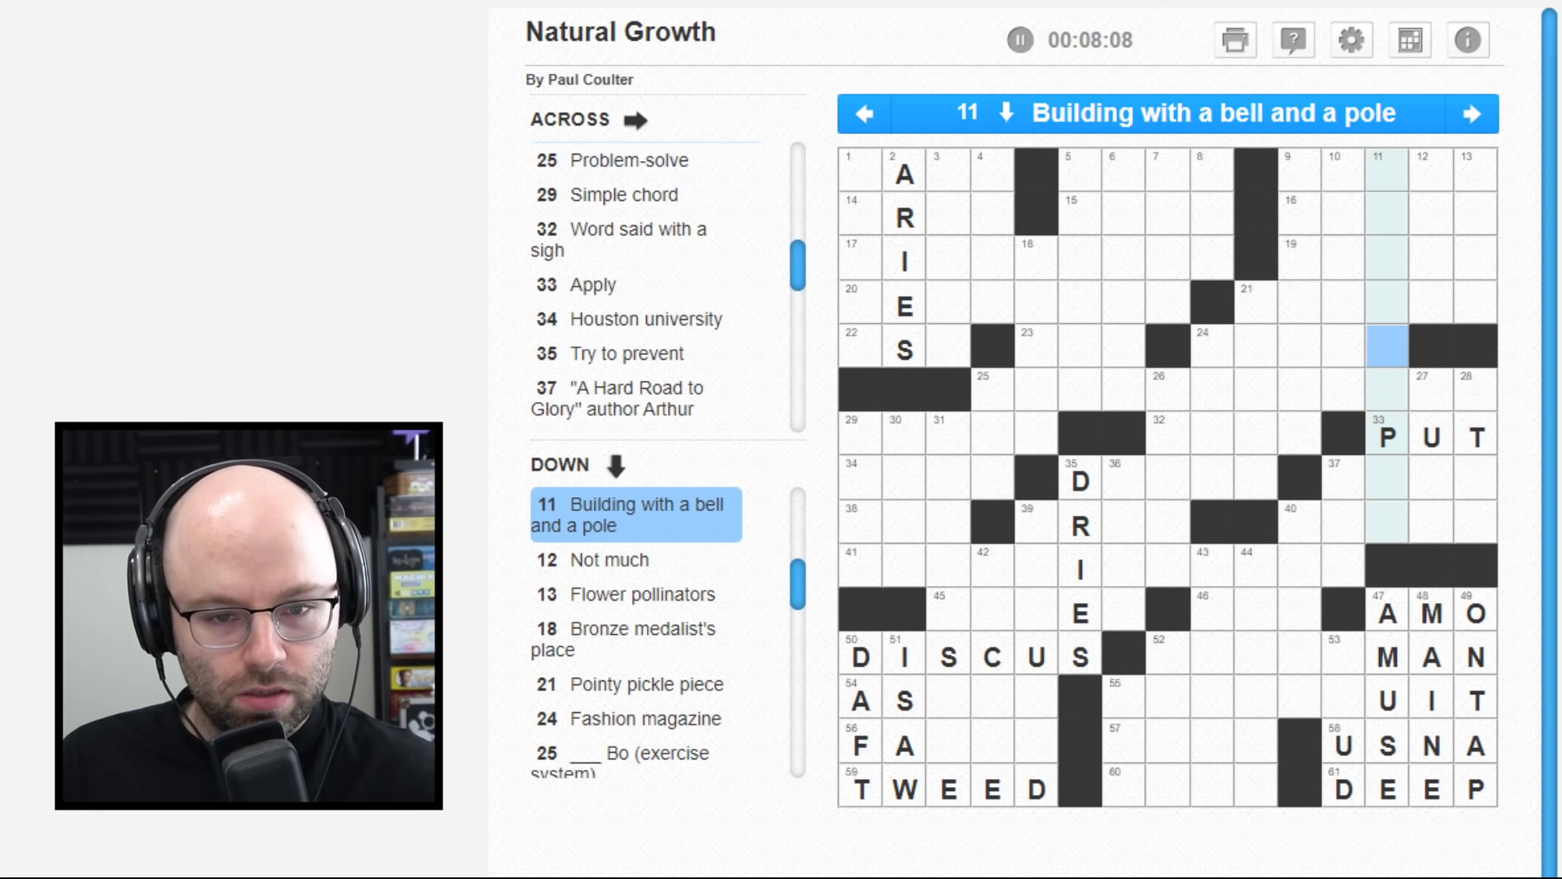
key(Up)
key(Up)
key(Up)
key(Up)
key(Down)
key(Down)
key(Down)
key(Down)
key(Down)
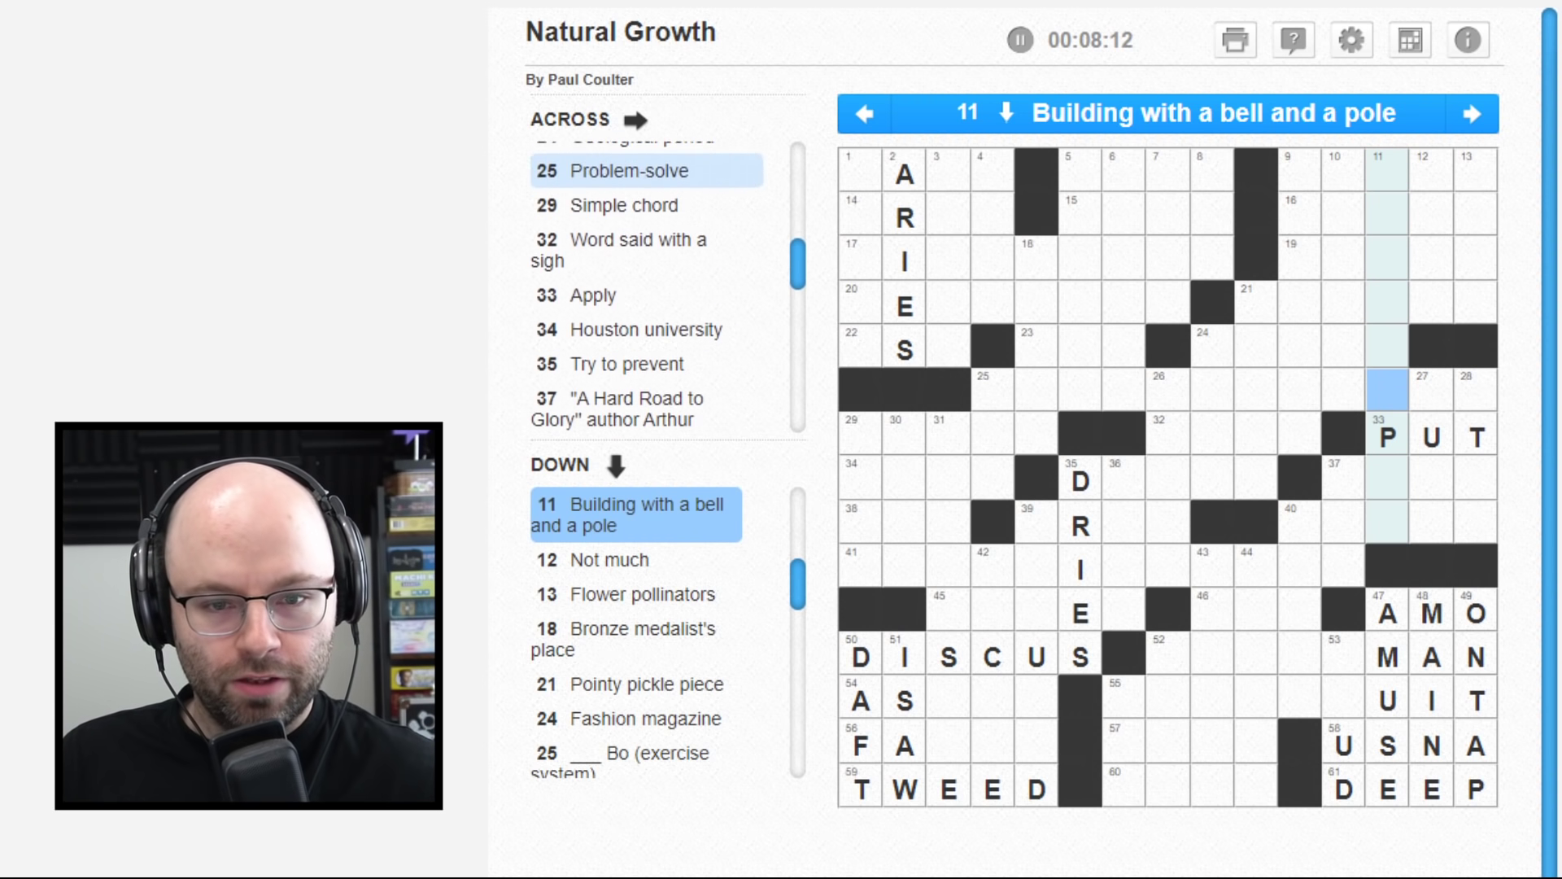
key(Down)
key(Down)
key(Down)
key(Down)
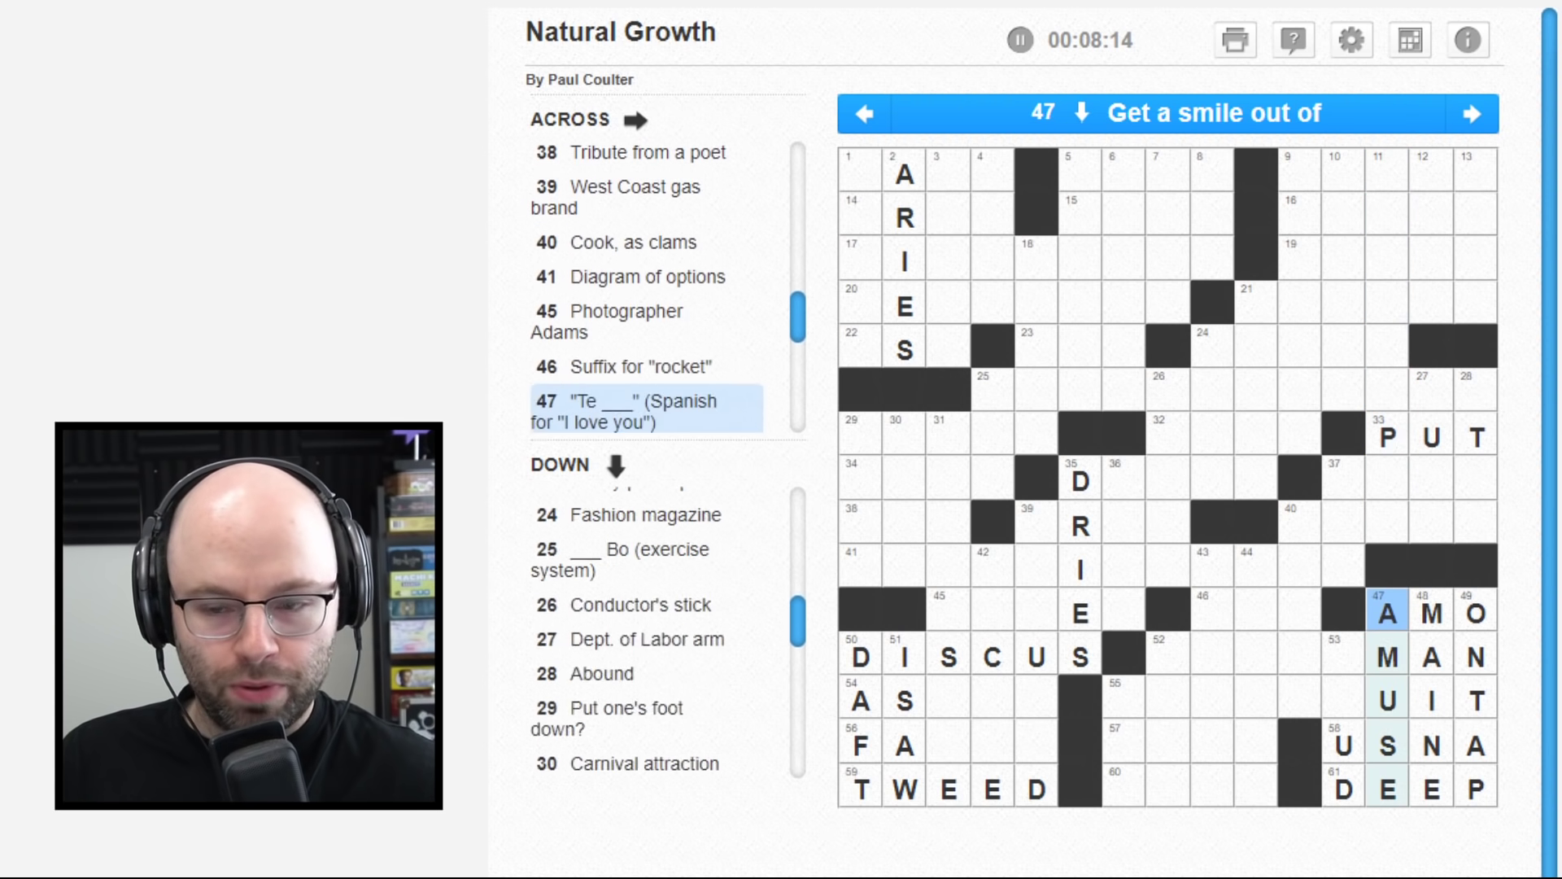
- Review the 27 Down and 37 Down clues around PUT
key(Up)
key(Right)
key(Up)
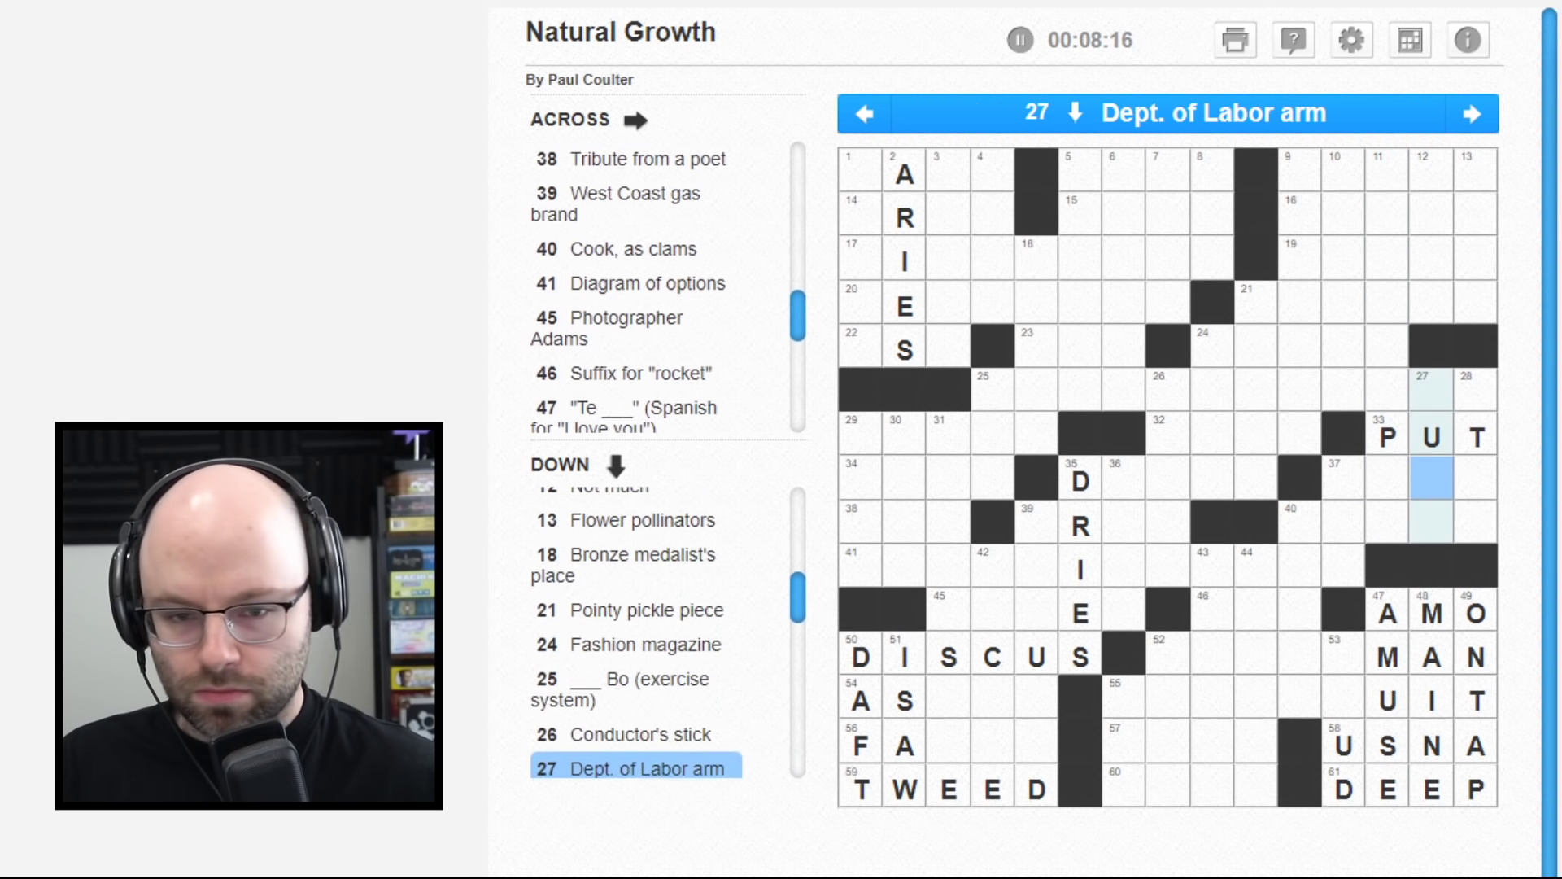
key(Up)
key(Left)
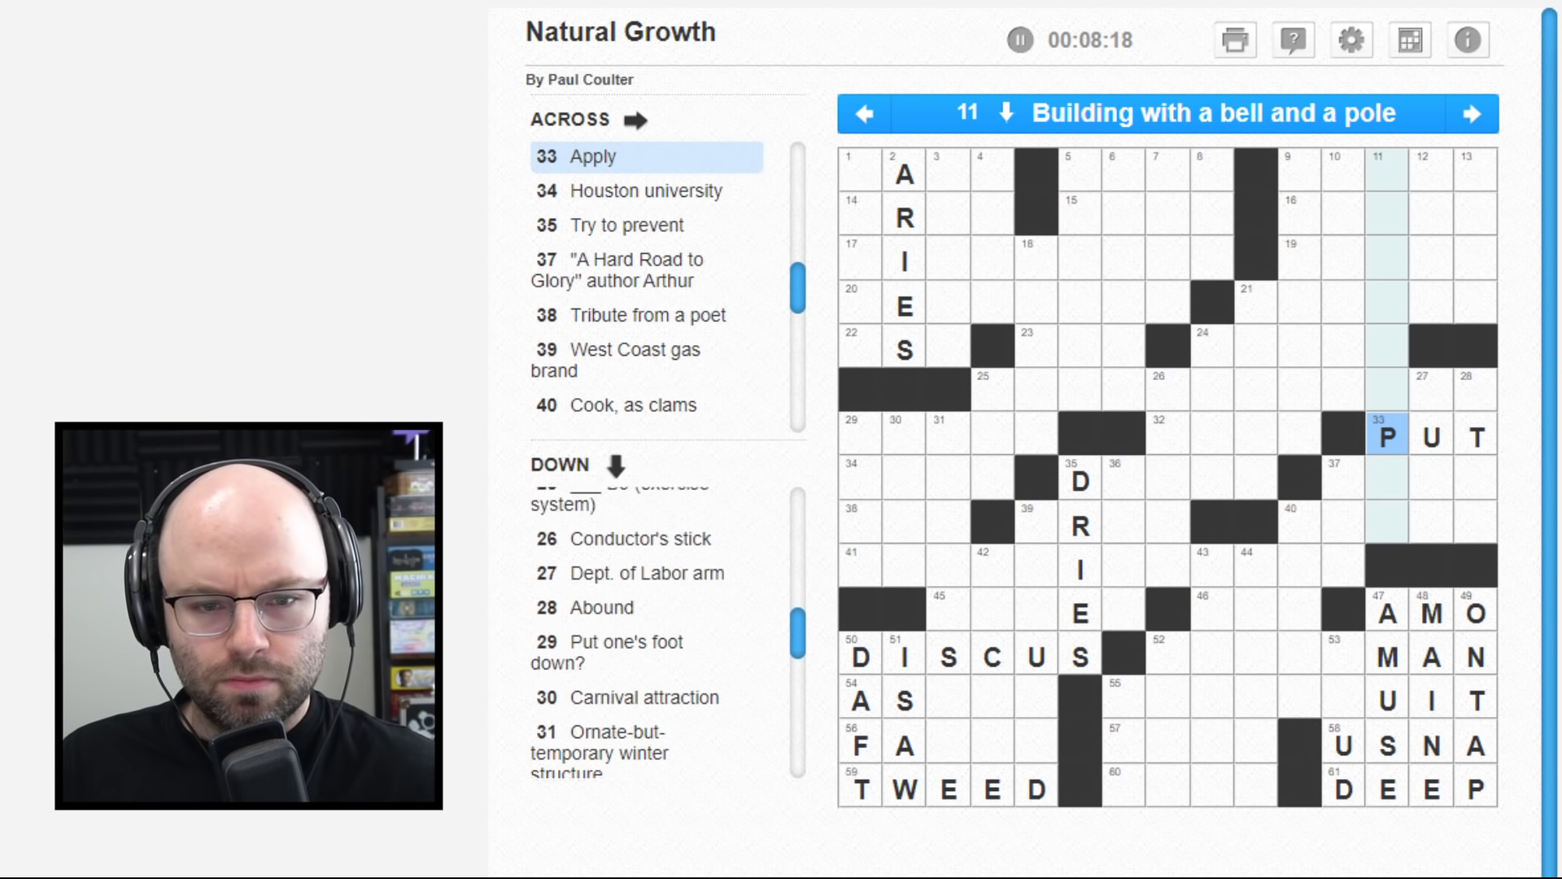
key(Down)
key(Left)
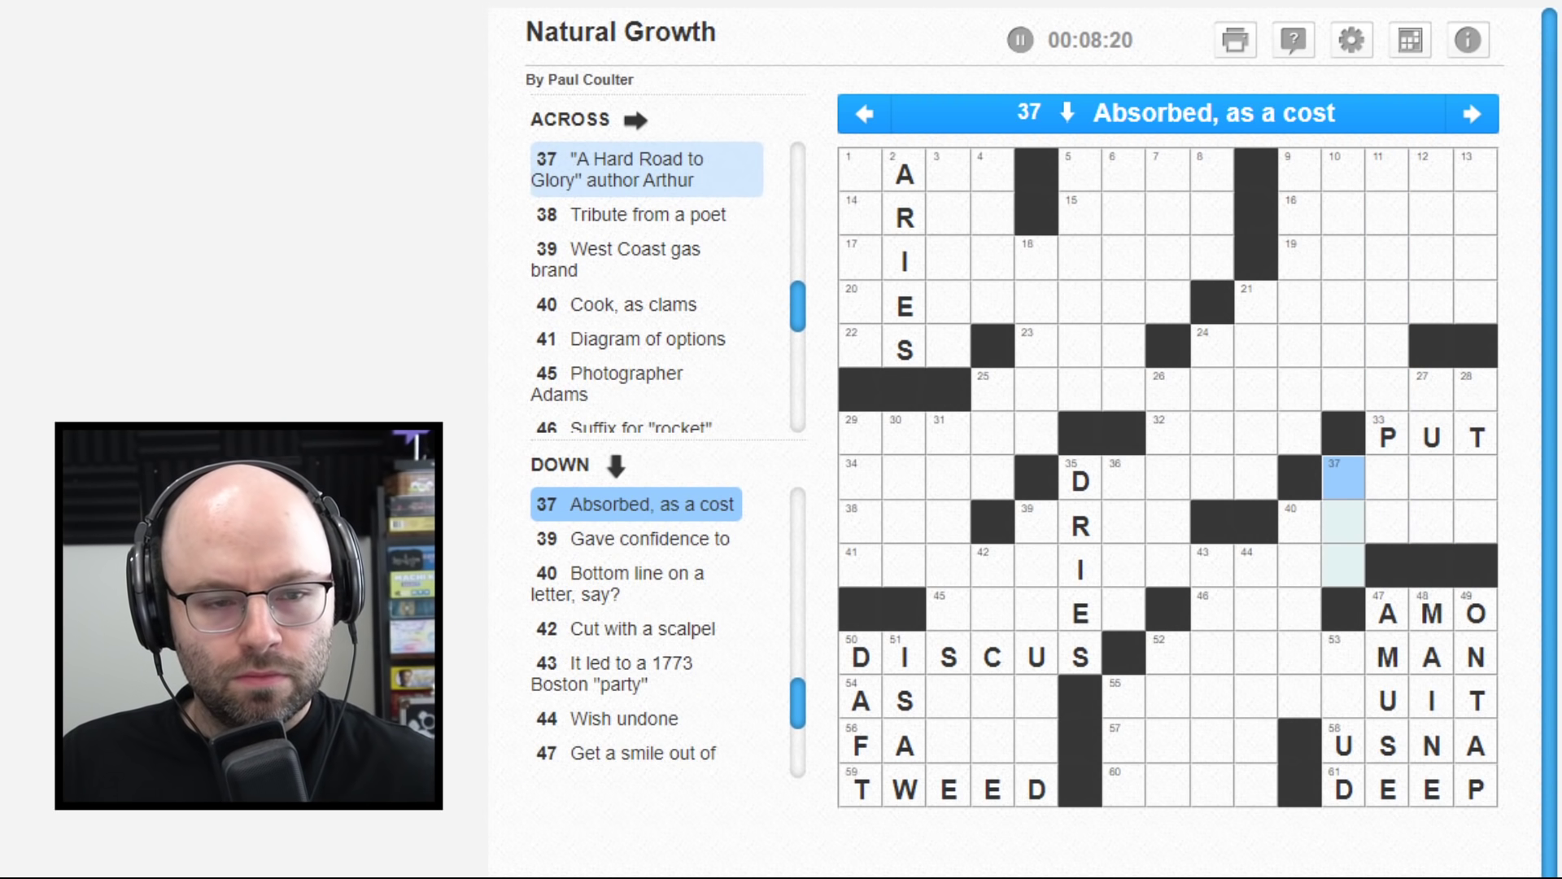
key(Down)
key(Left)
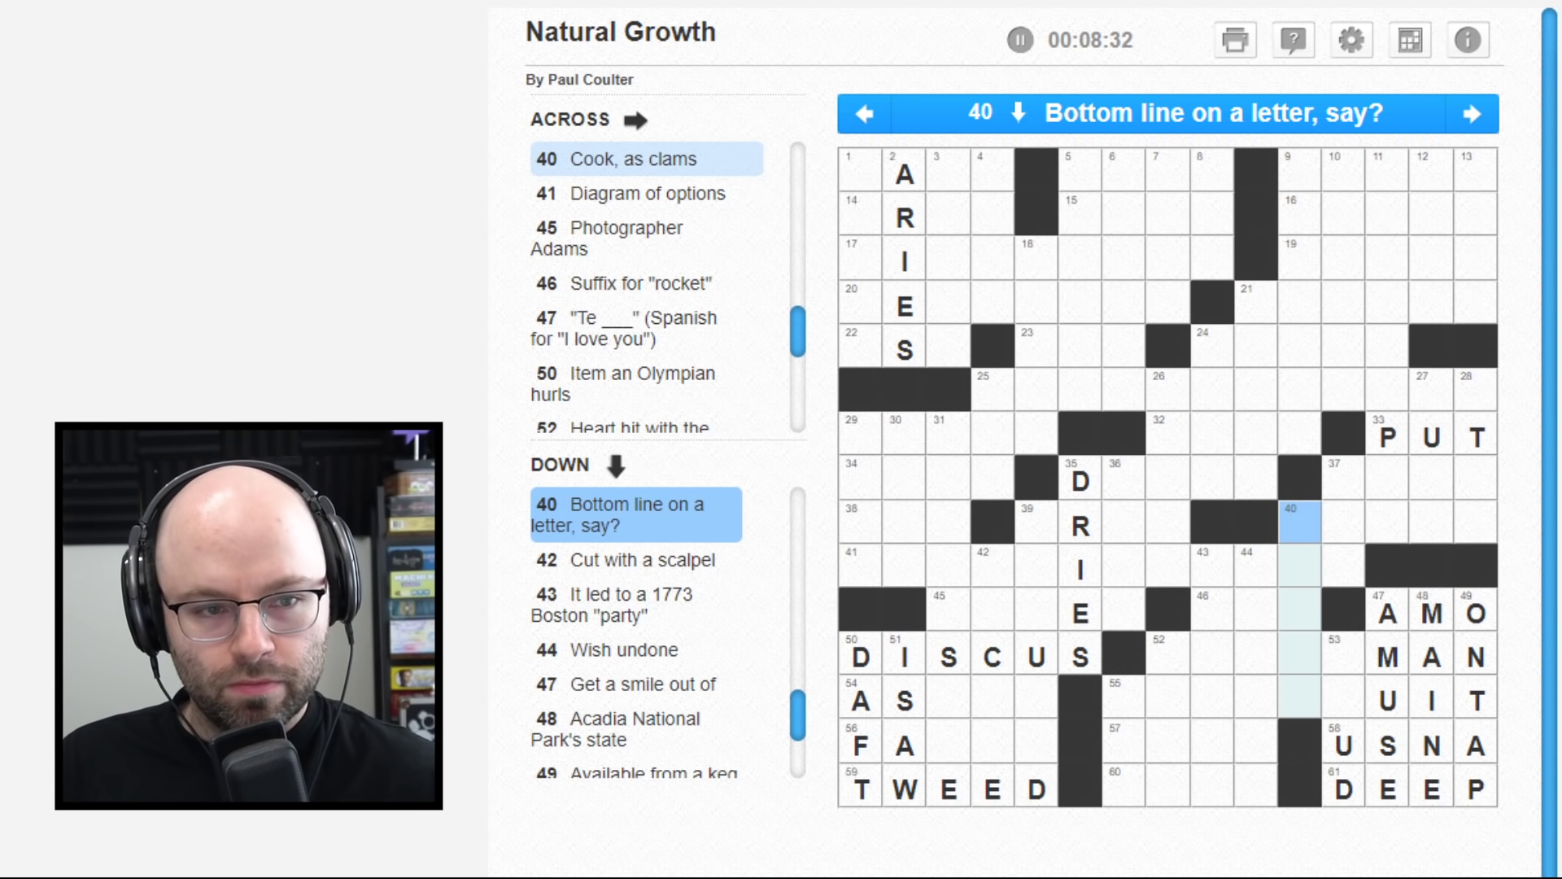
- Enter STEAM for 40 Across, then review the 37 and 24 clues
key(space)
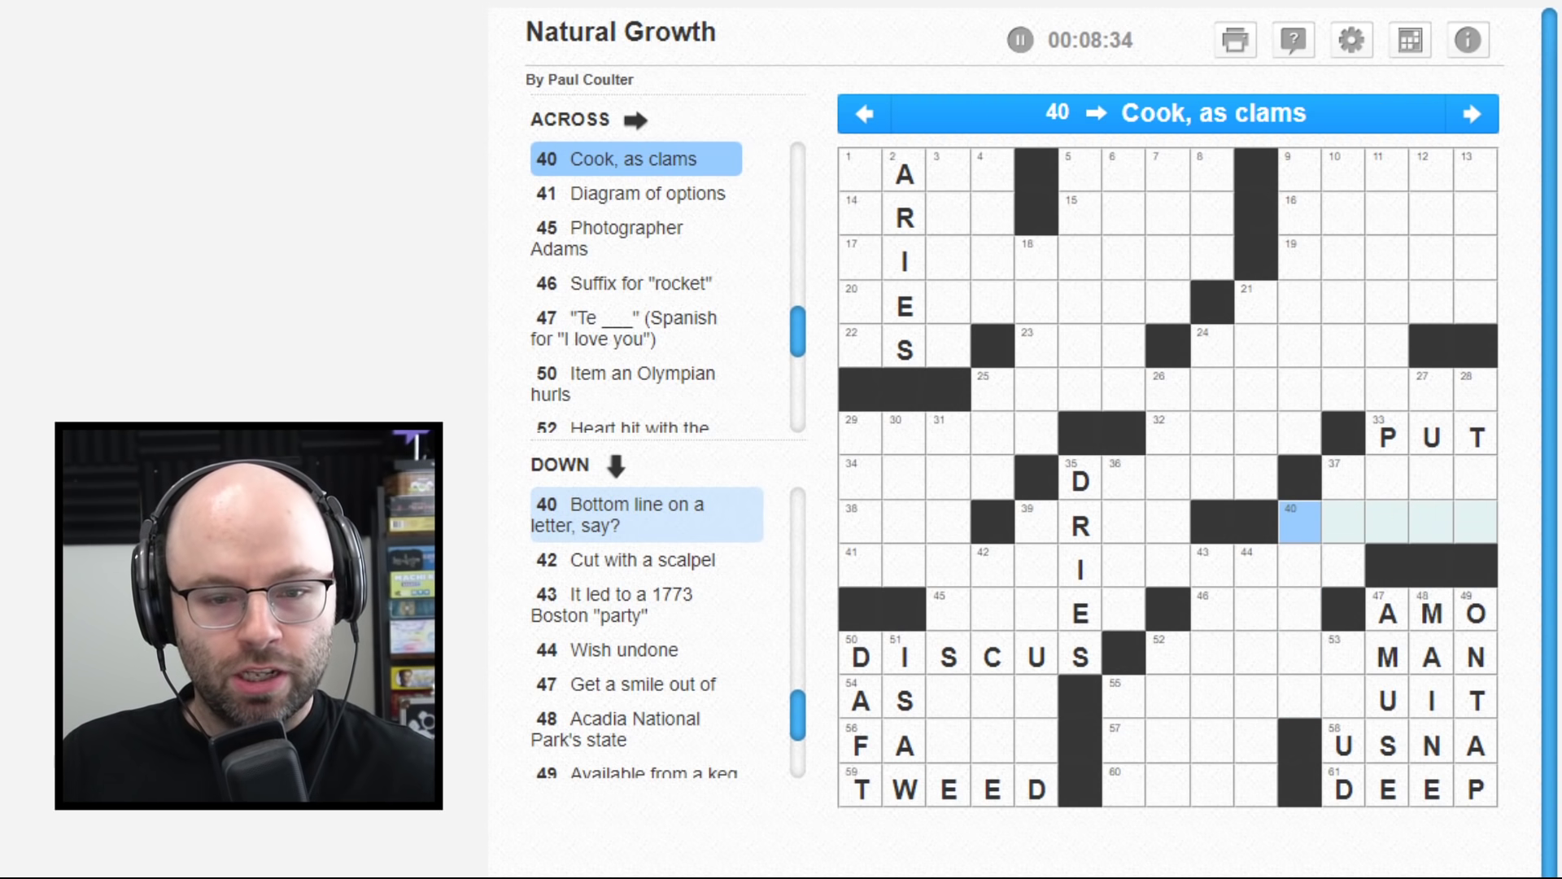
text(STEA)
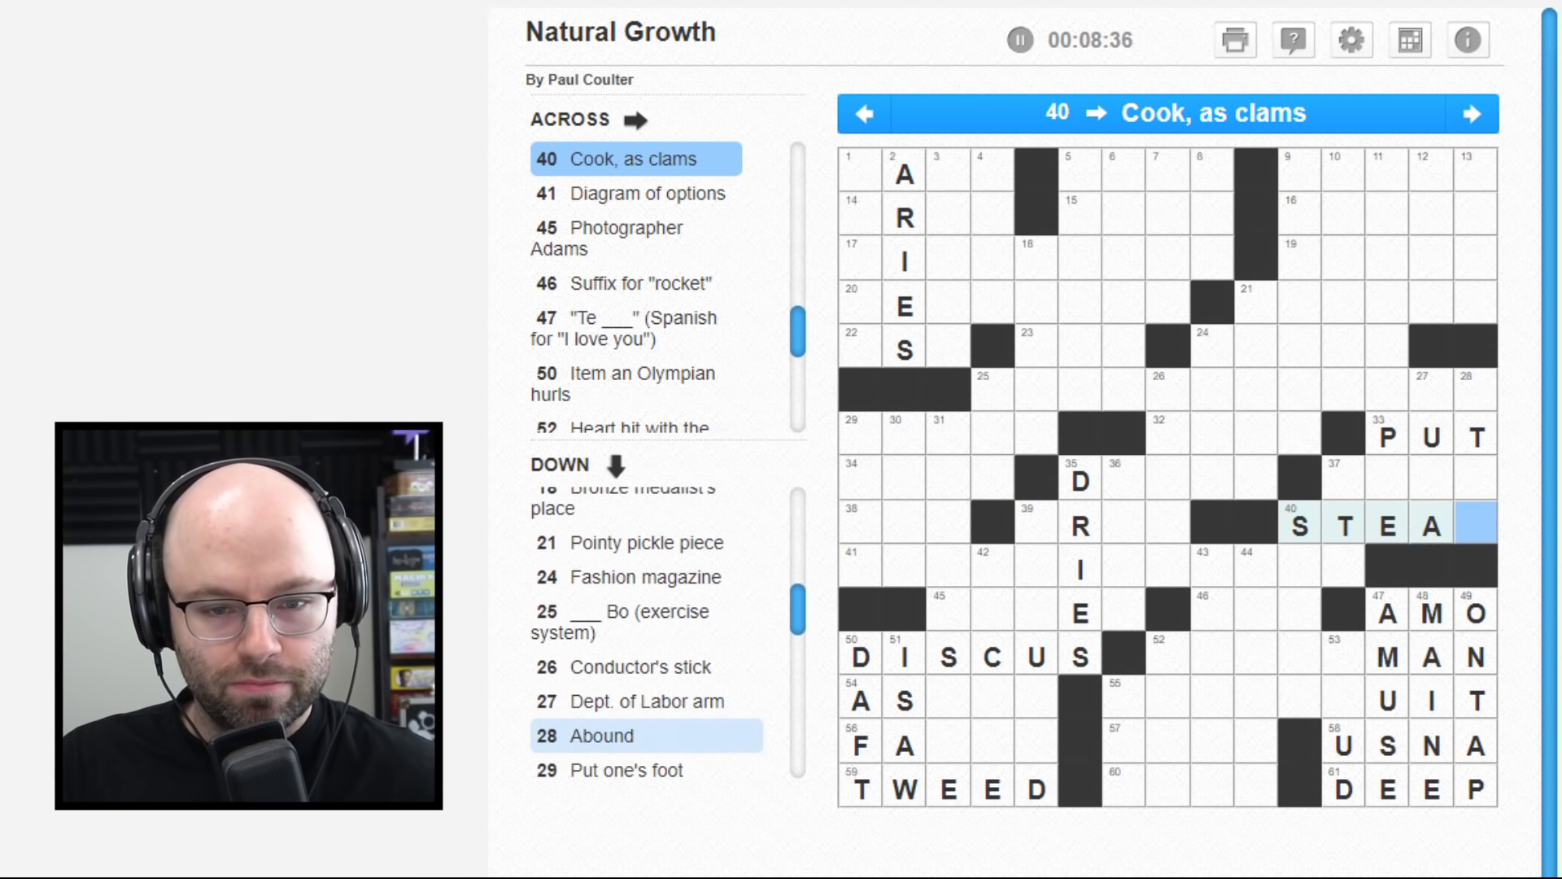
text(m)
click(1343, 476)
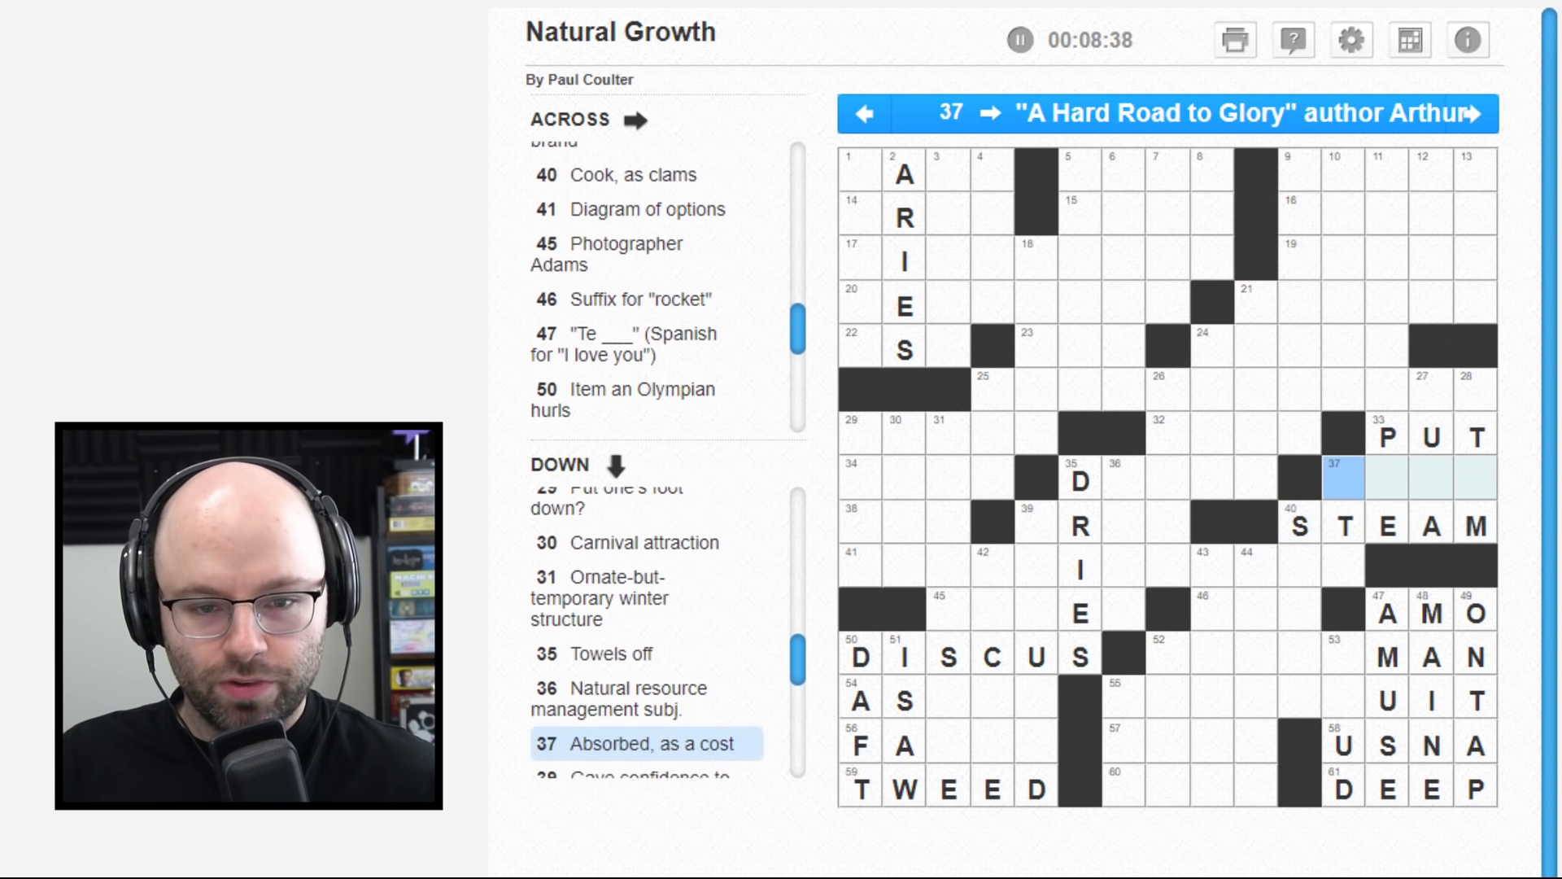
key(Down)
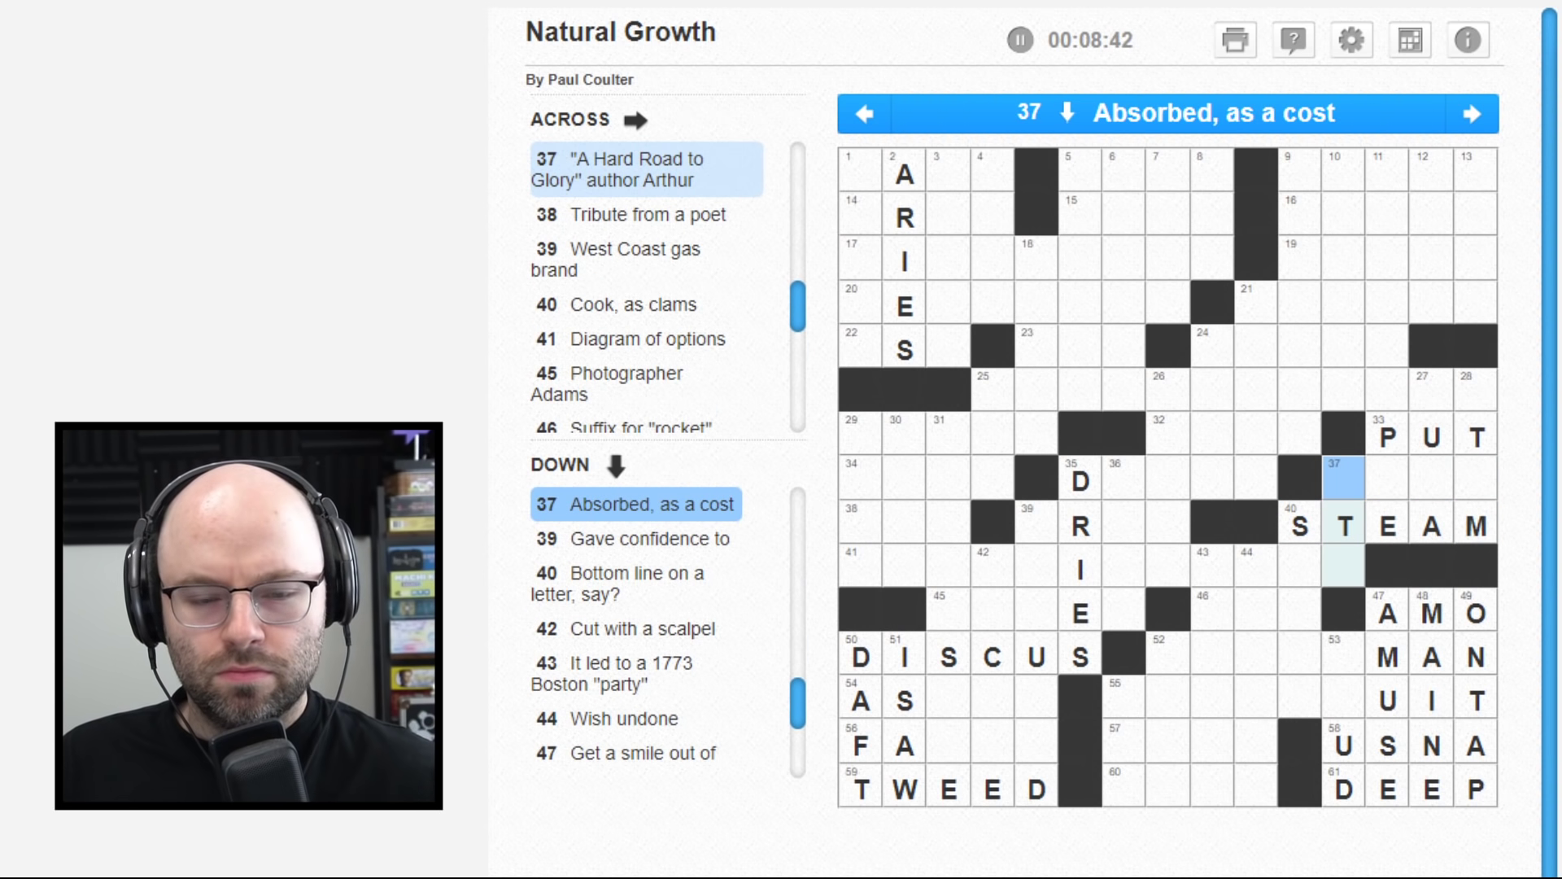
key(Right)
key(Up)
key(shift+Tab)
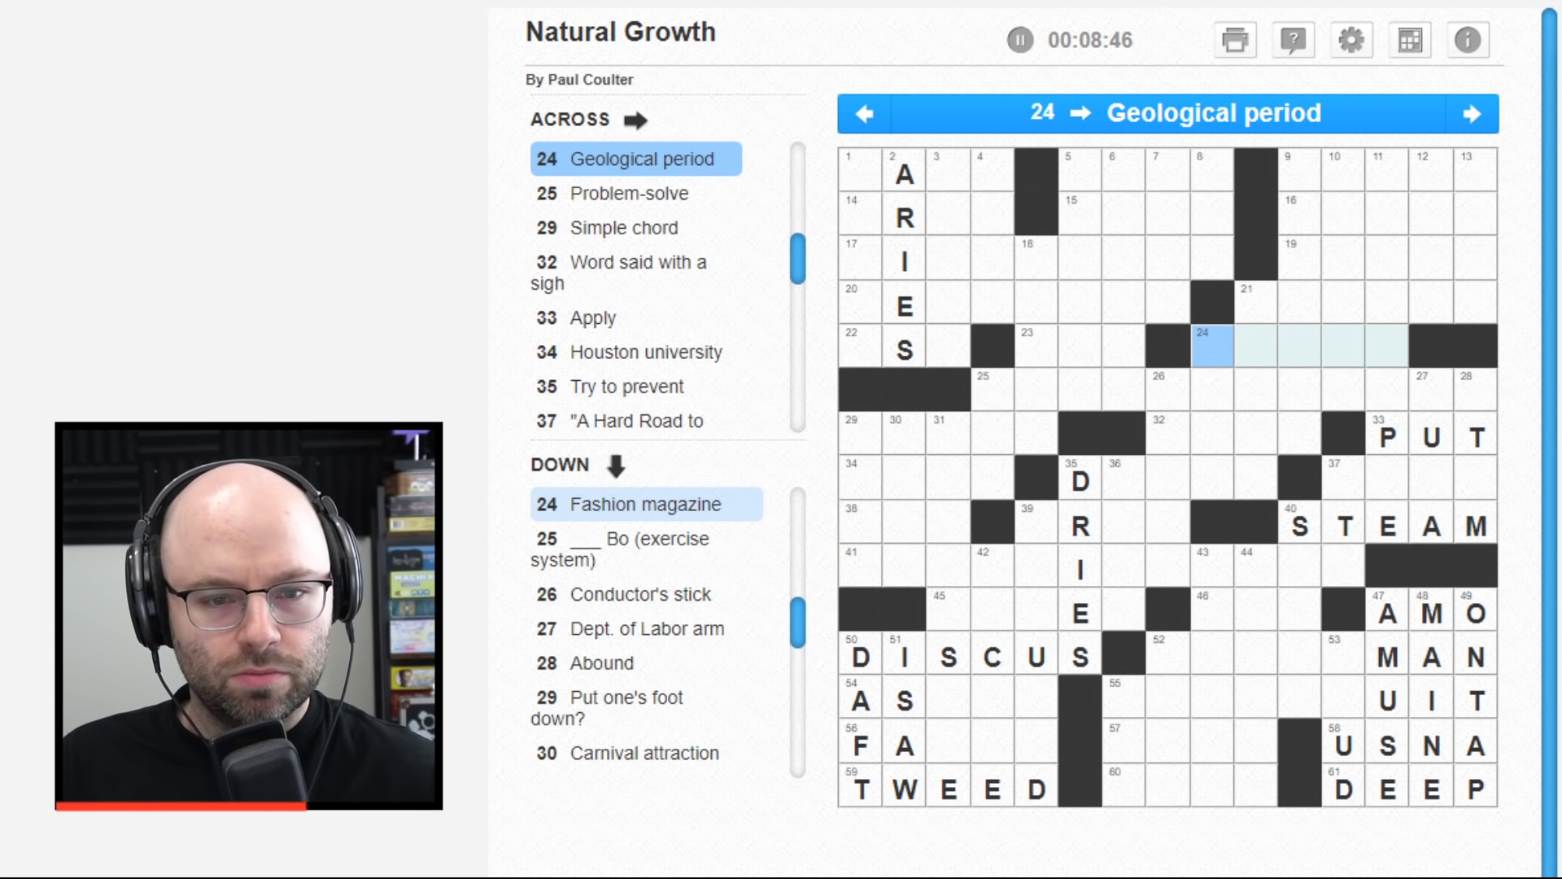
key(Down)
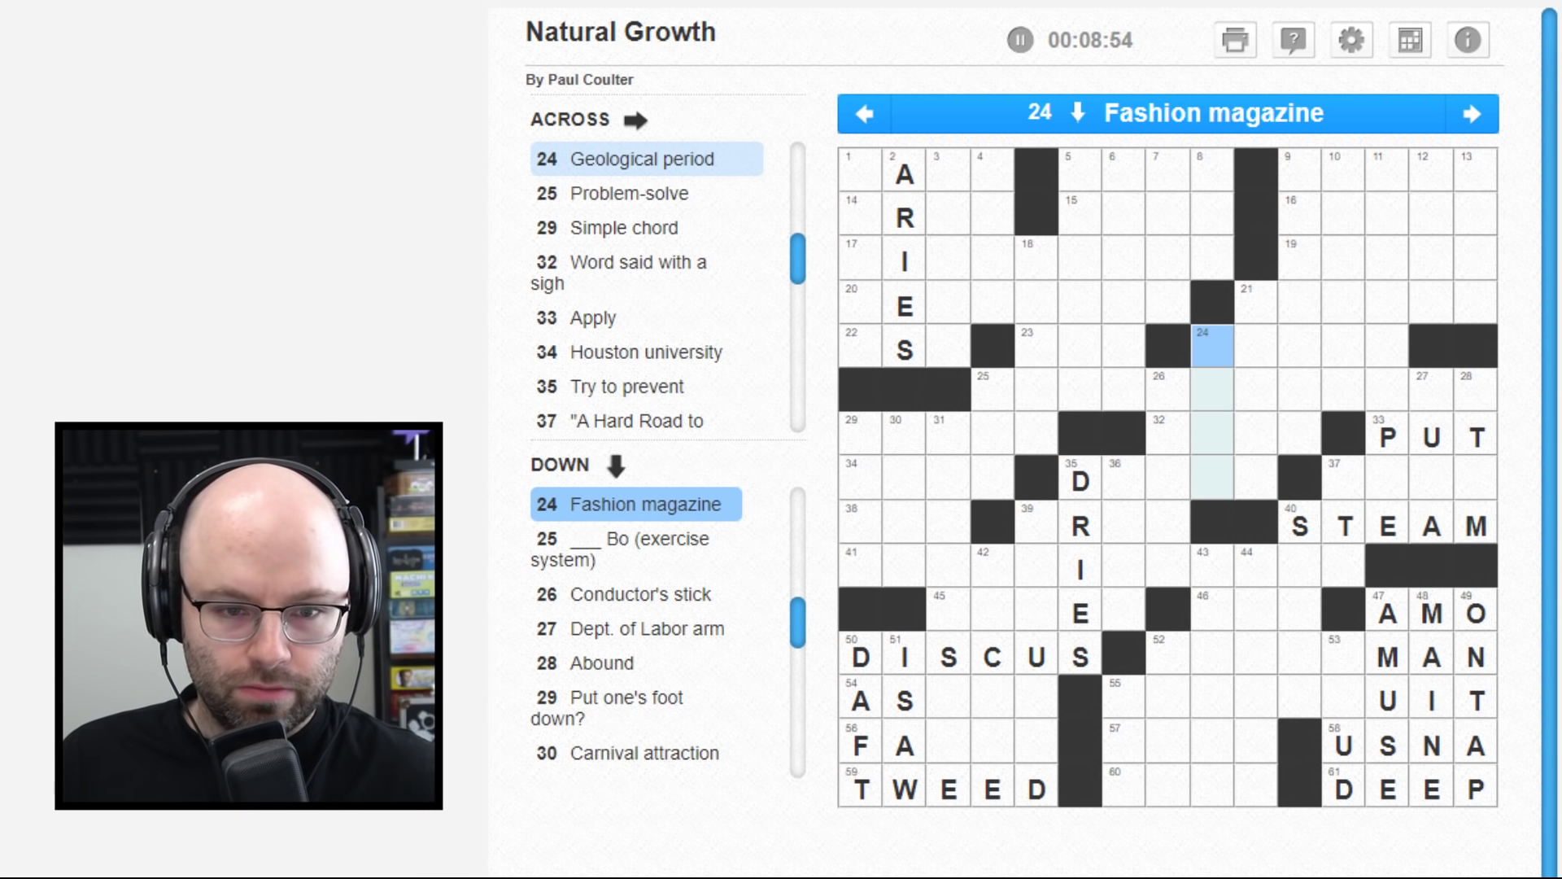
- Enter BATON for 26 Down, Conductor's stick
key(Tab)
key(Tab)
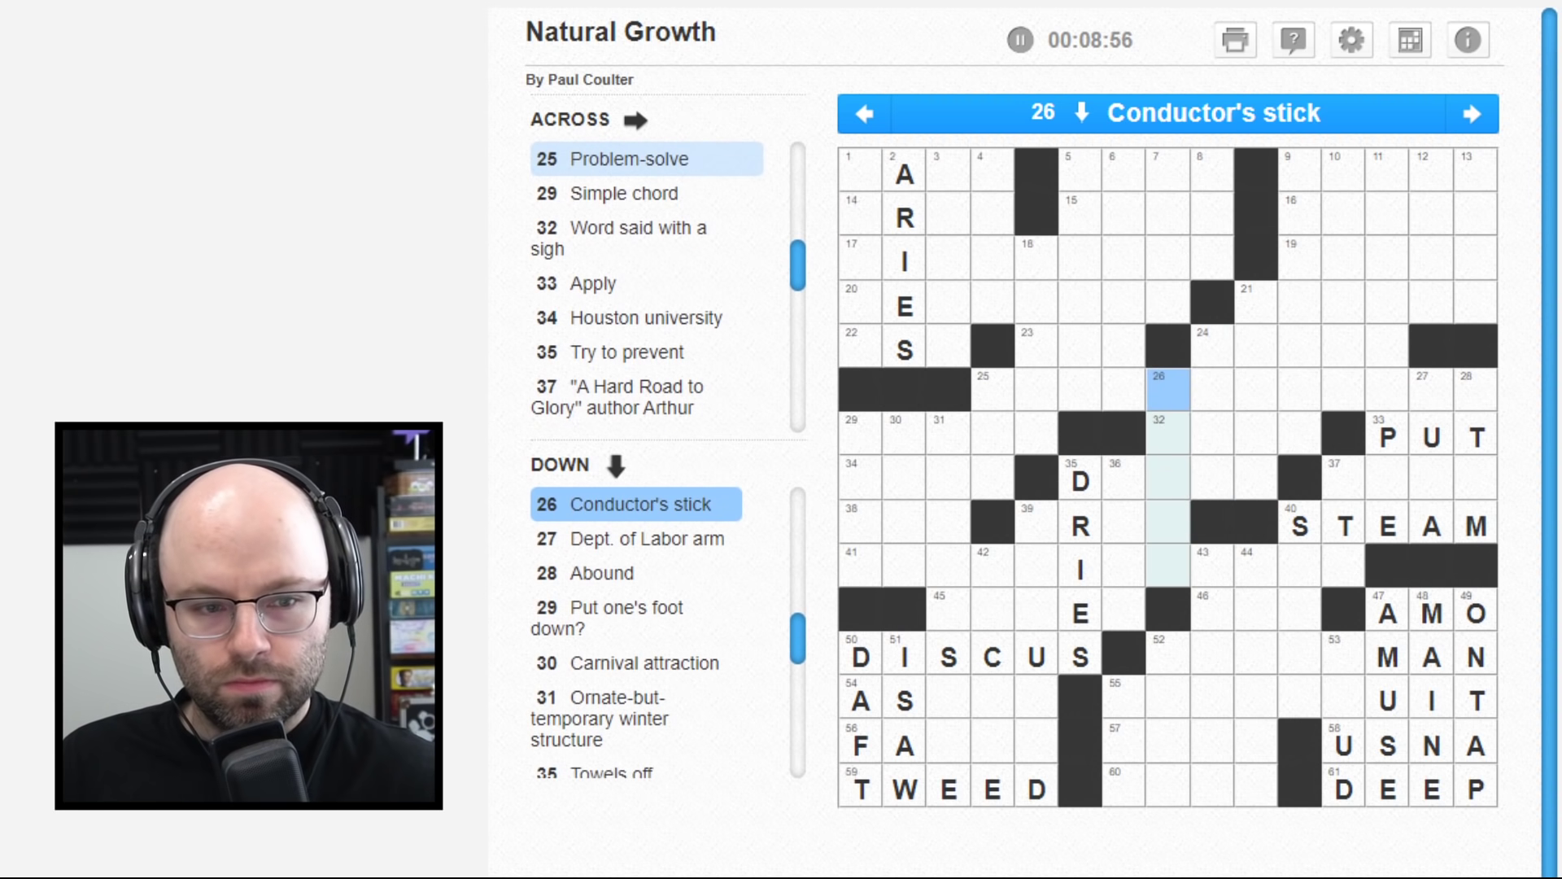
text(BA)
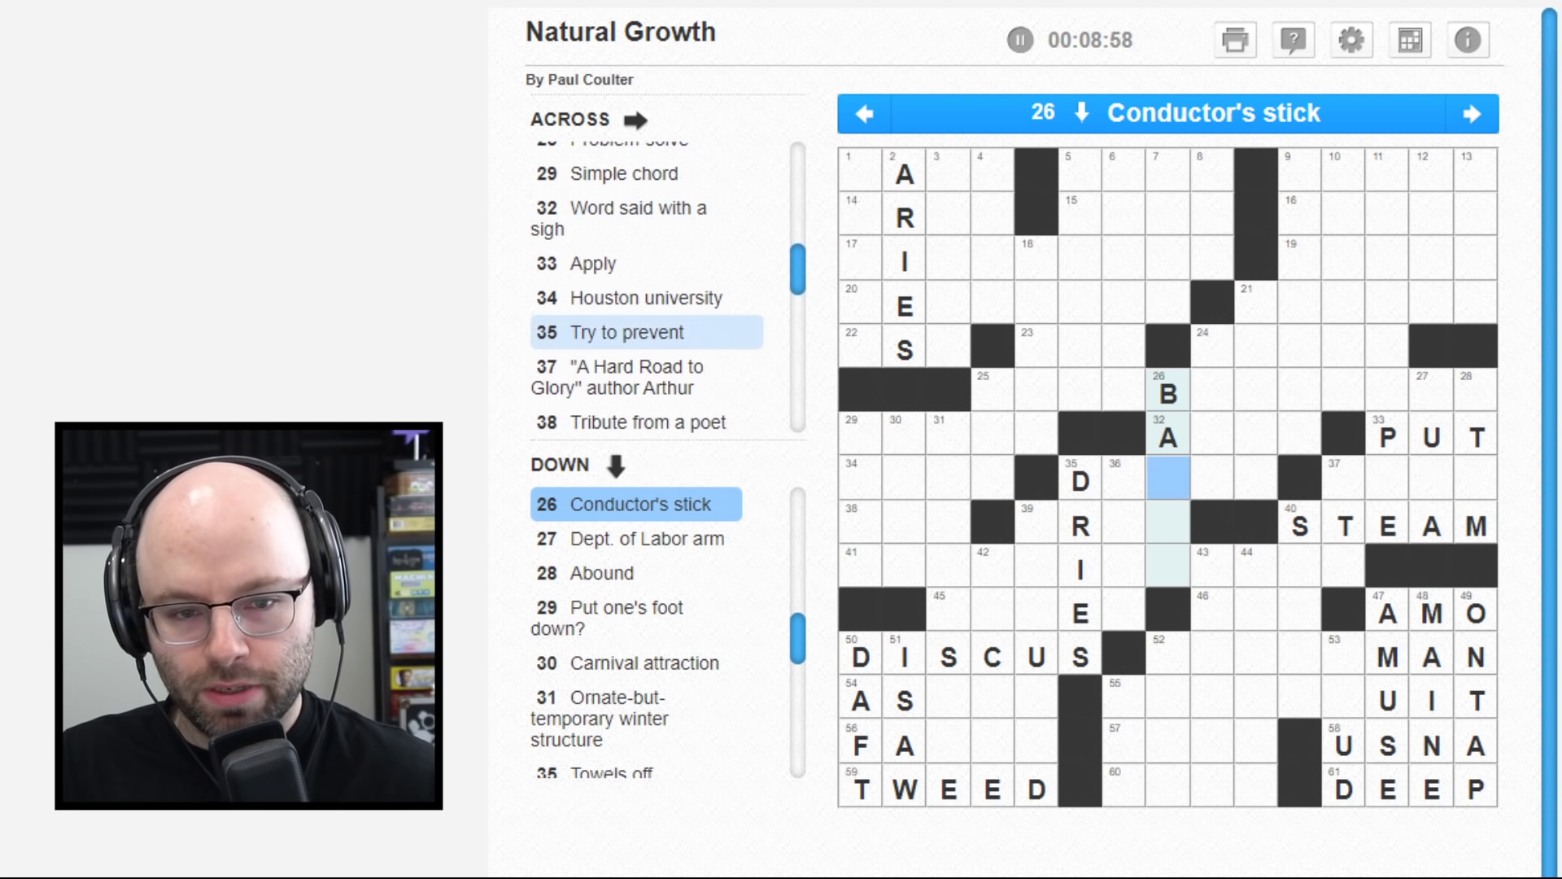
text(TON)
key(Left)
key(Down)
key(Left)
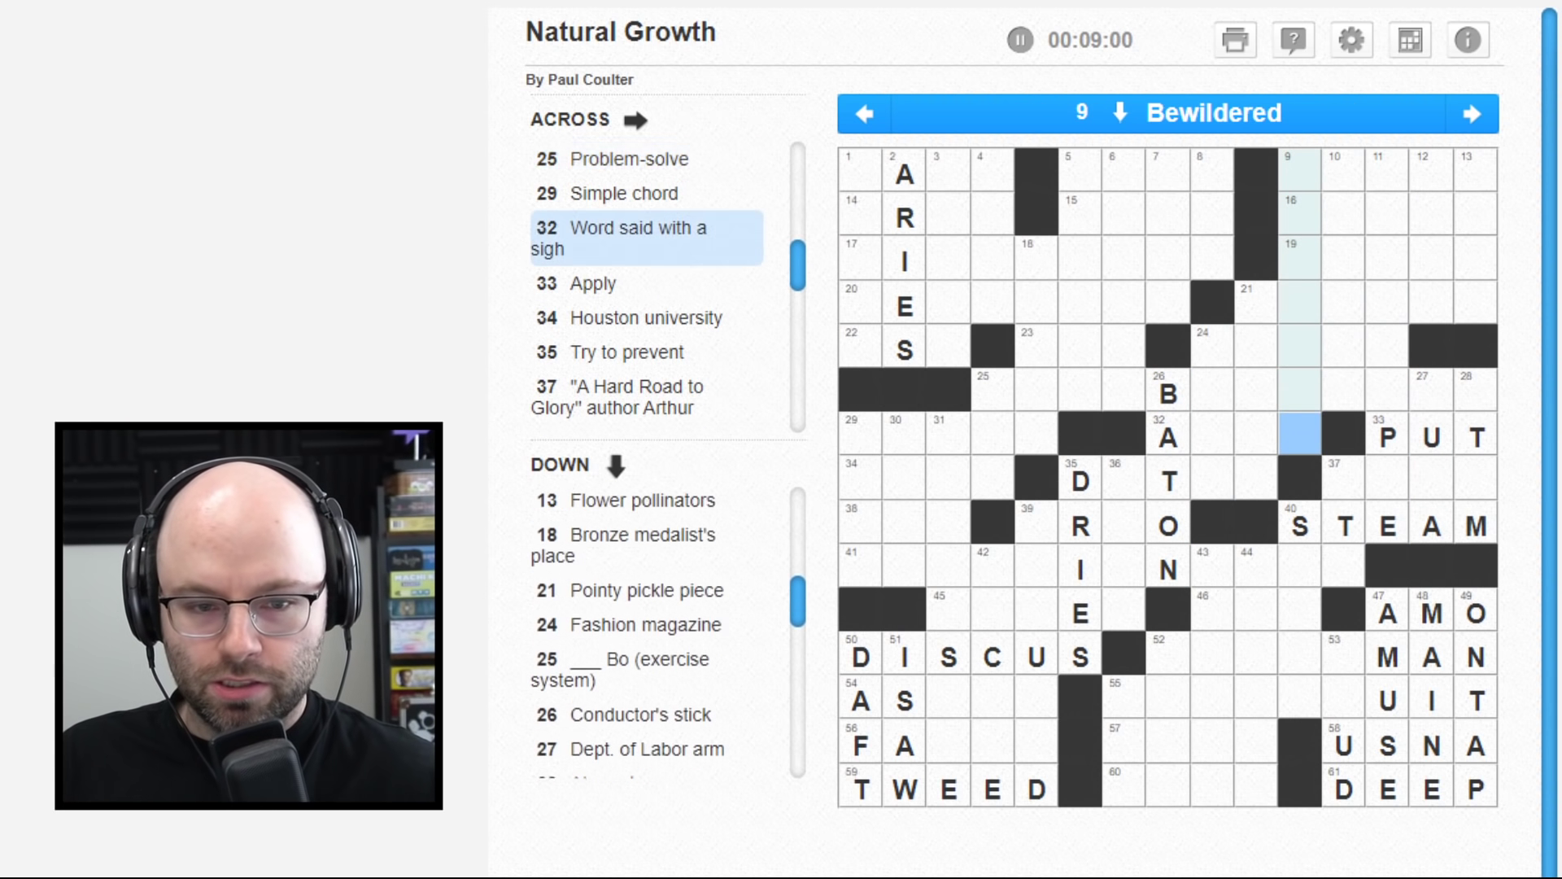
key(Left)
key(Left)
key(Left)
key(Down)
key(Left)
- Enter DETER for 35 Across, Try to prevent
key(space)
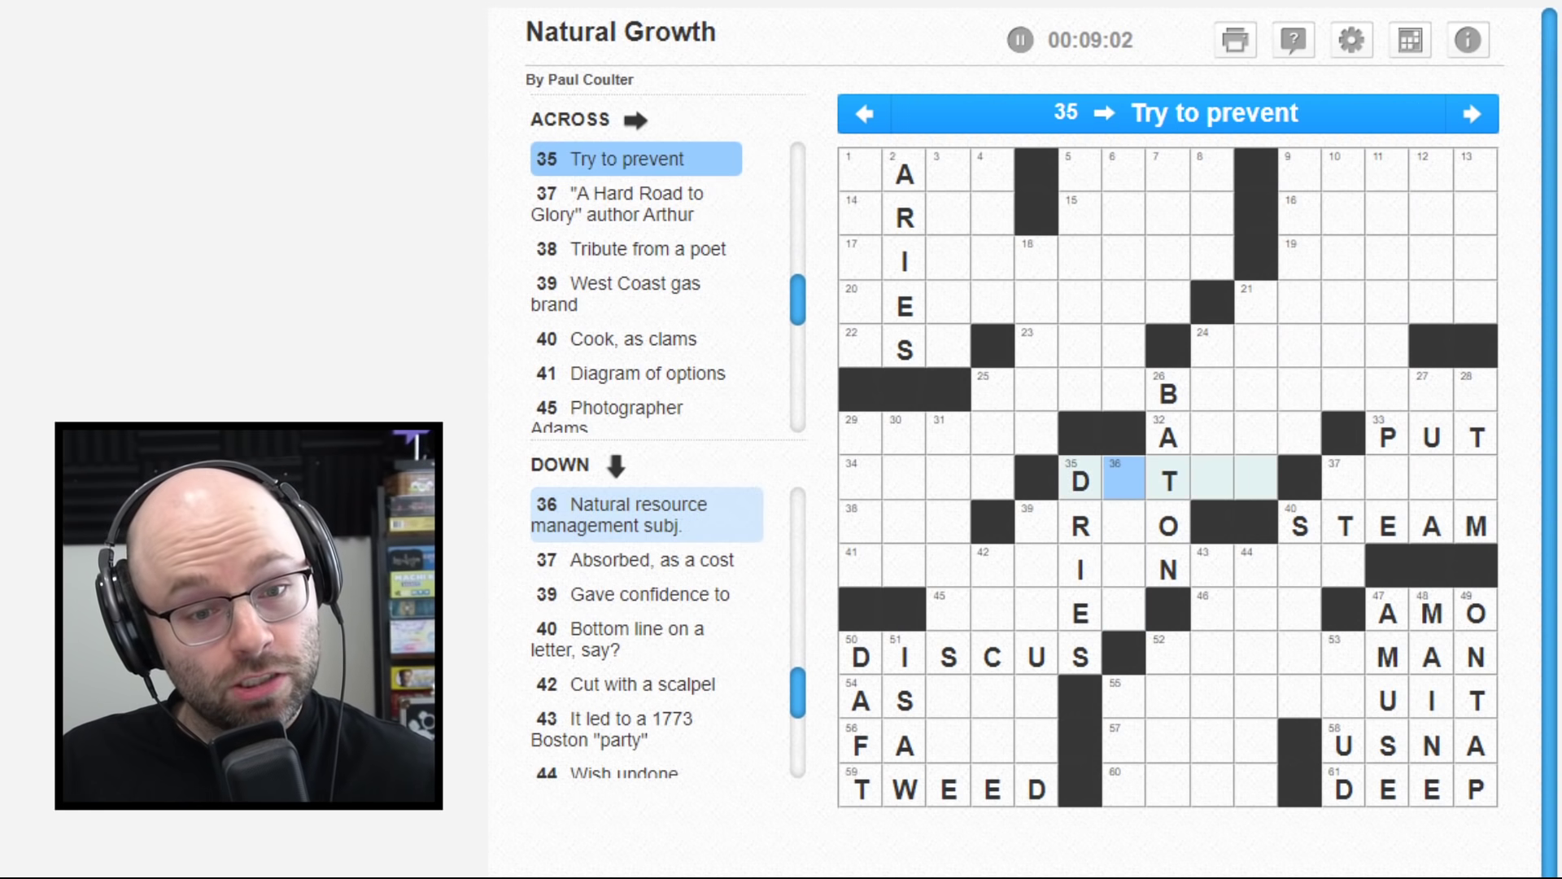
text(ETE)
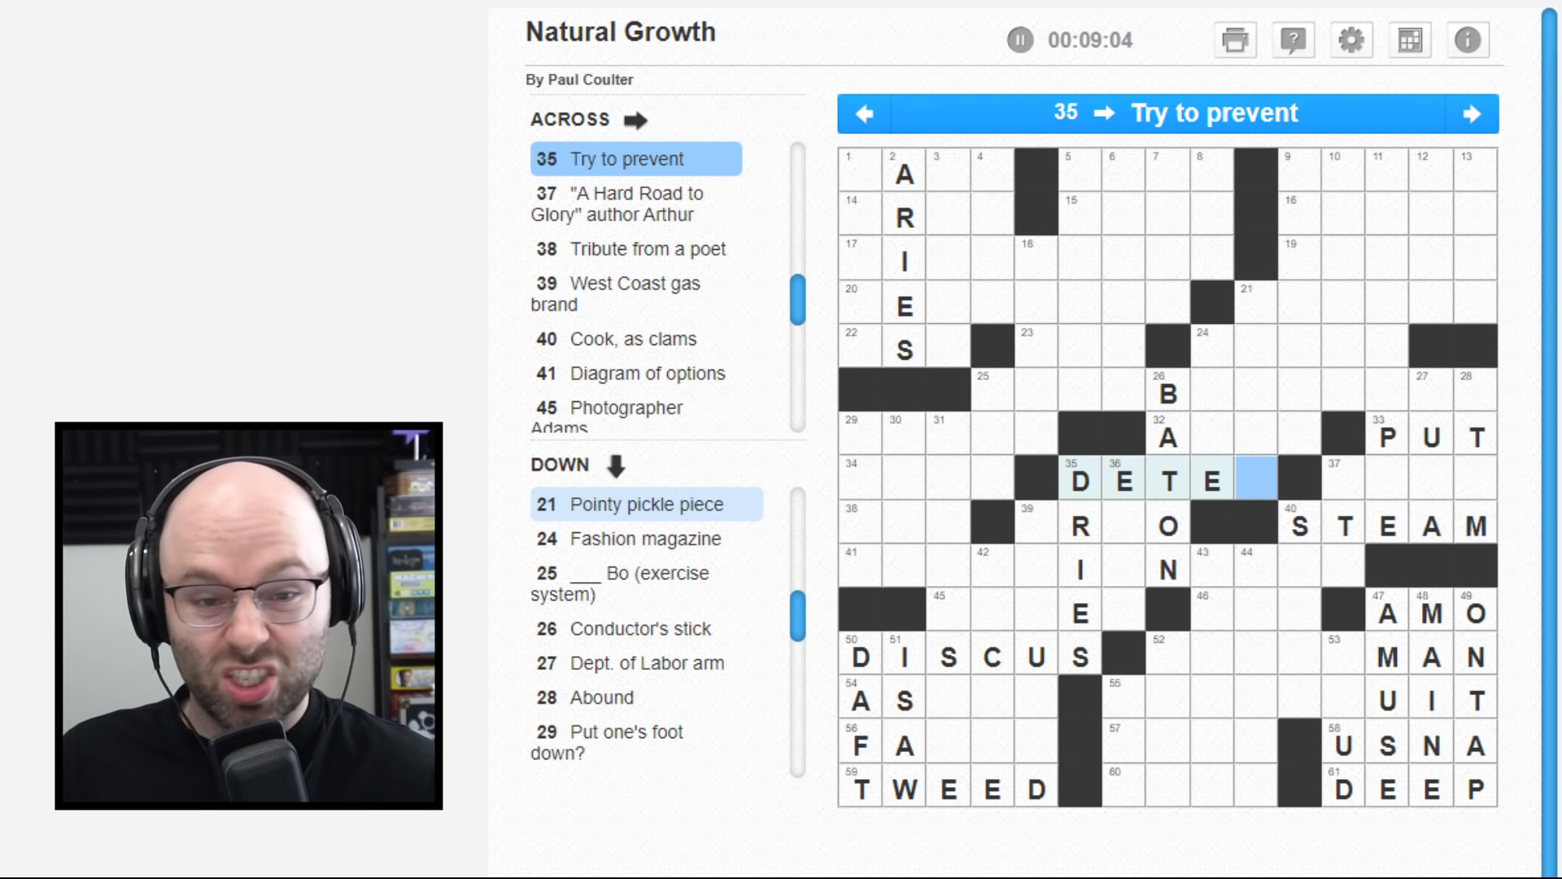
text(R)
key(Up)
key(Left)
key(Up)
key(Up)
- Enter ELLE for 24 Down and ALAS for 32 Across
key(space)
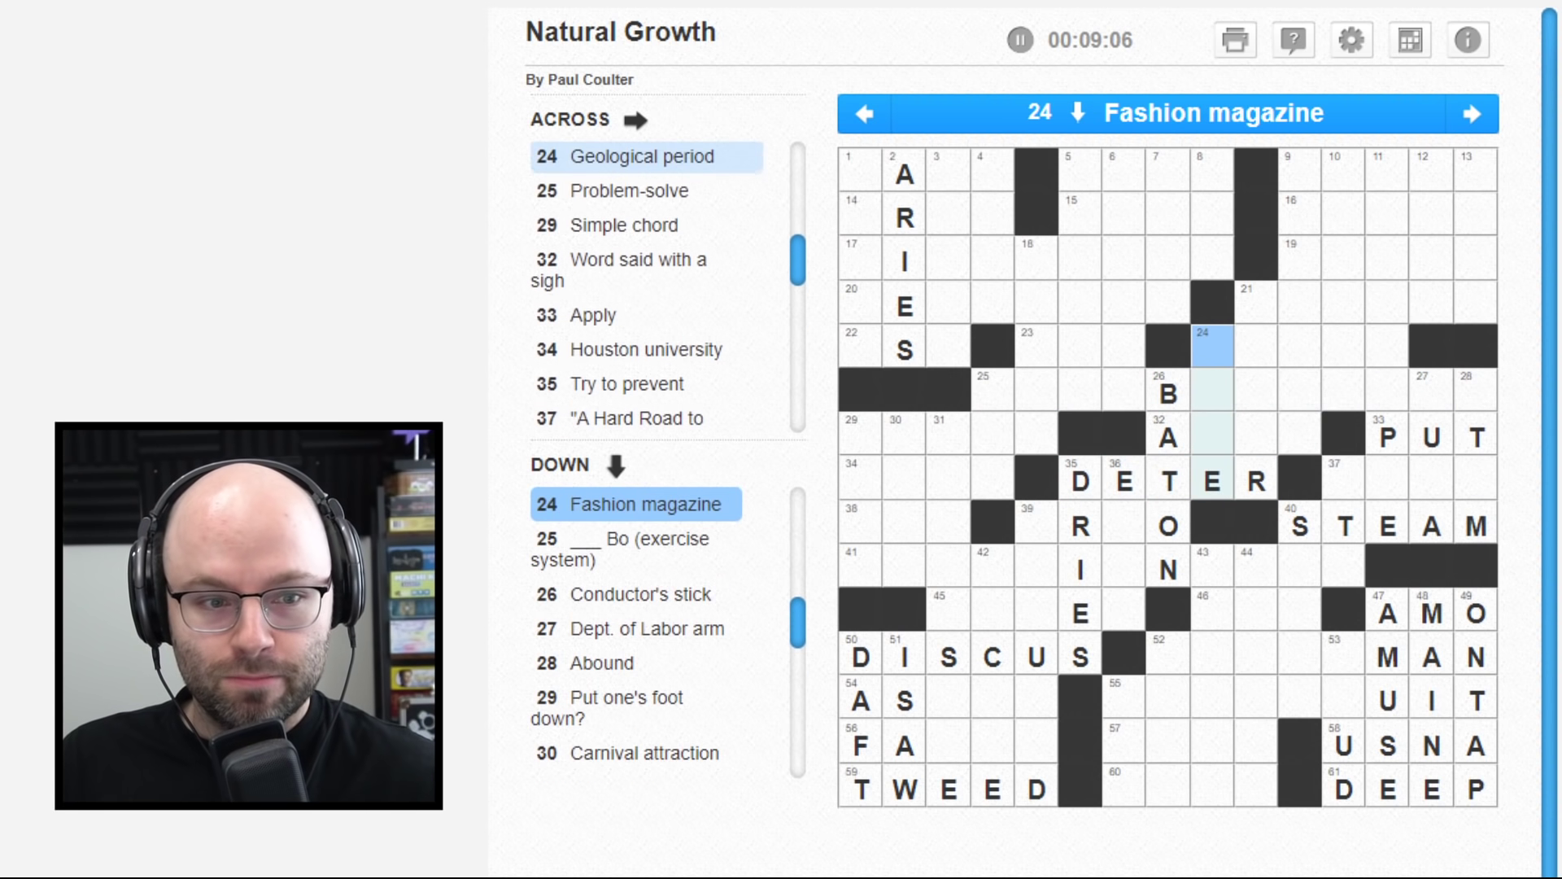
text(ELLE)
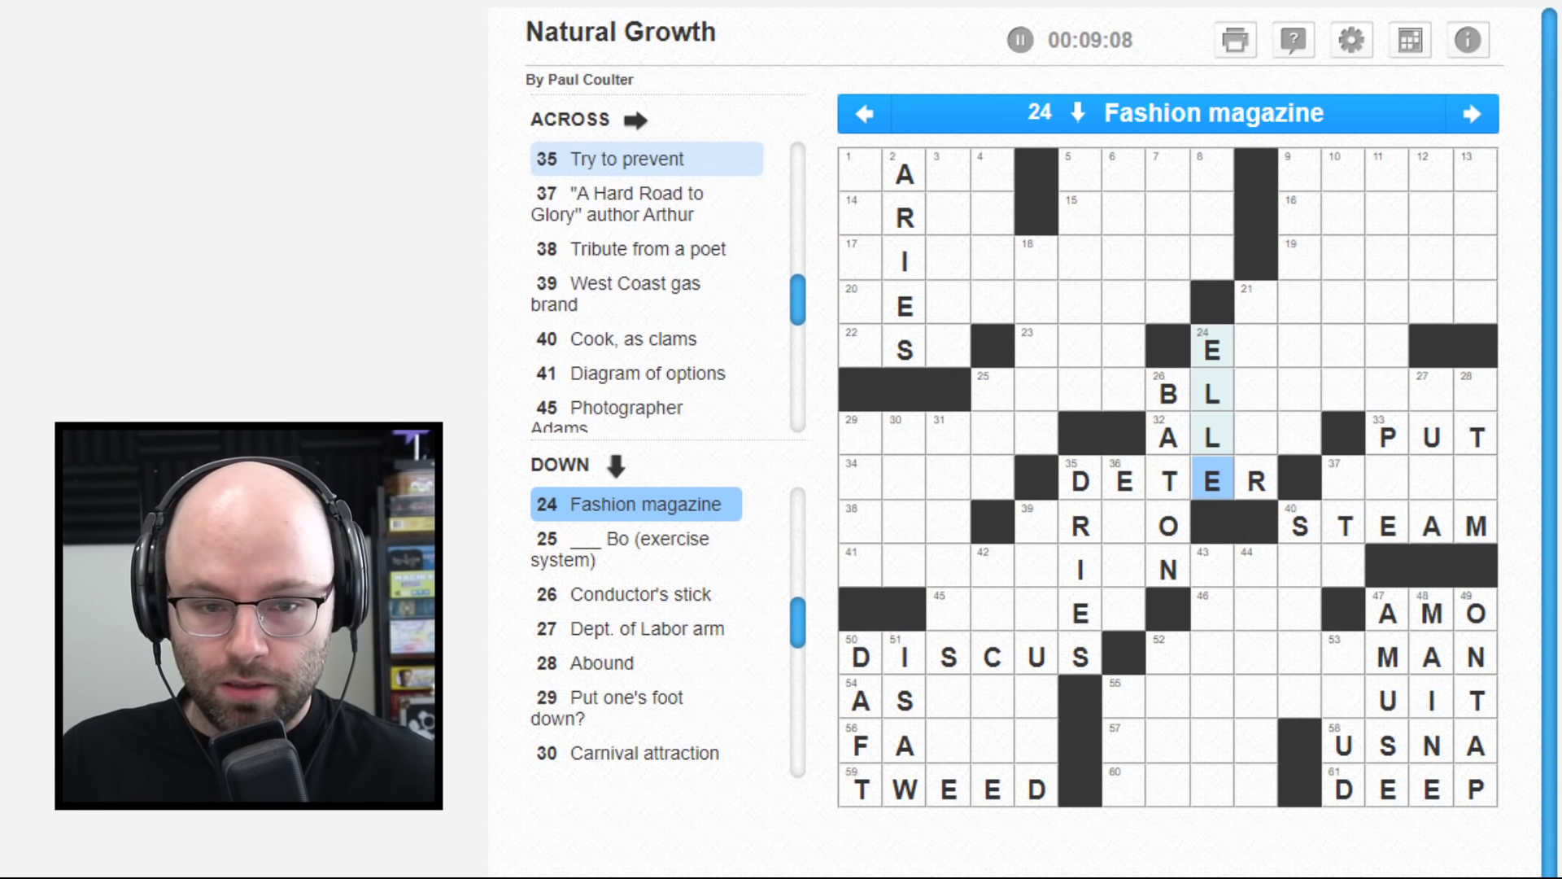
key(Right)
key(Up)
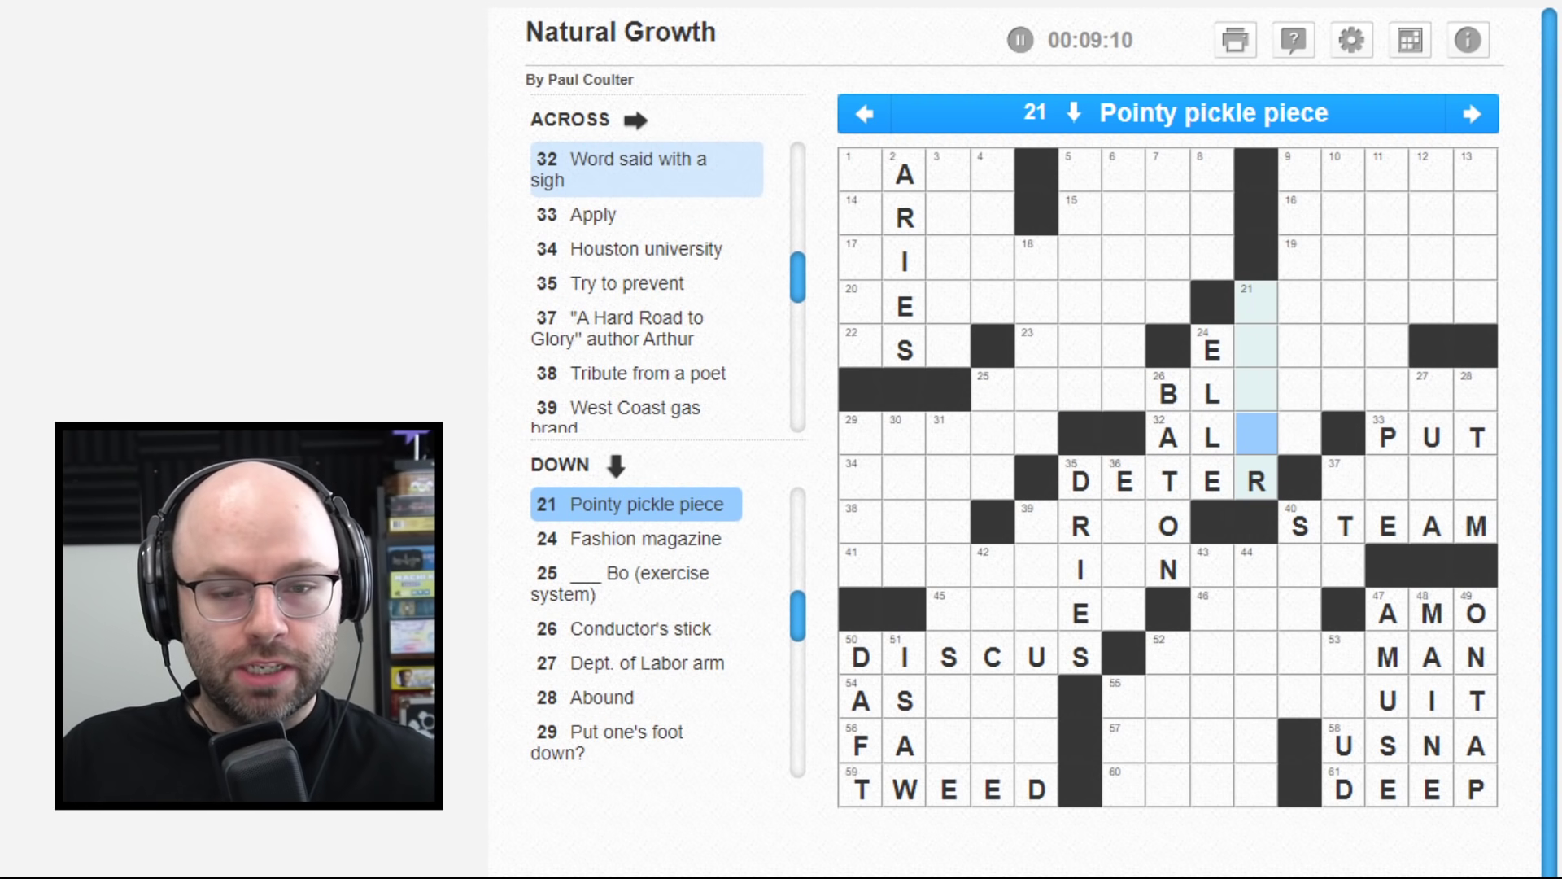
key(space)
text(AS)
key(Up)
key(Left)
key(Left)
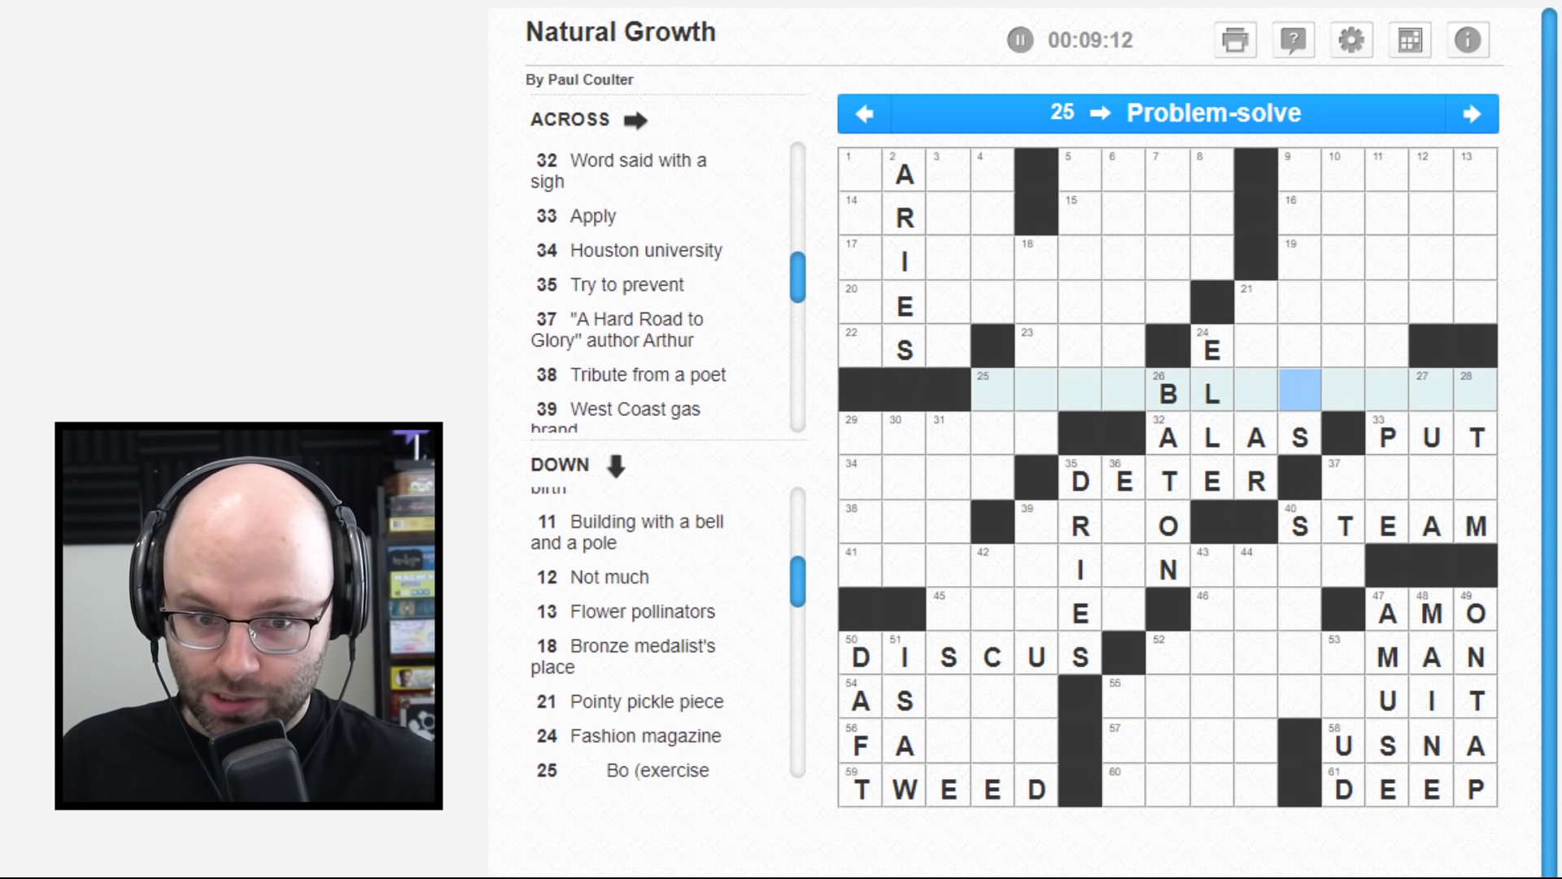
key(Up)
key(Left)
key(Up)
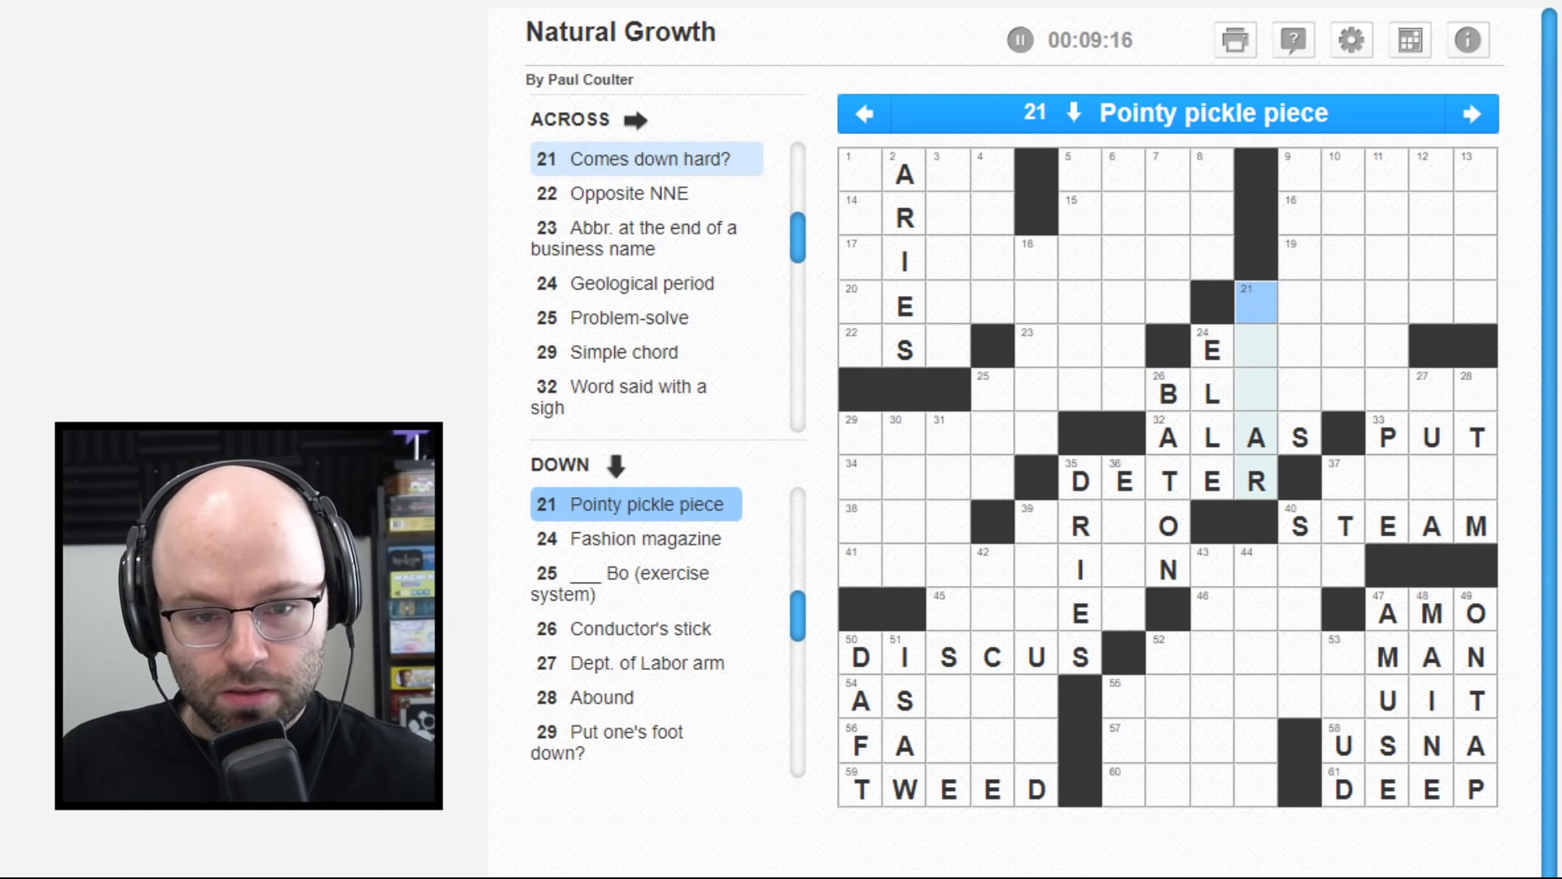
text(SPE)
- Enter SPEAR for 21 Down and EPOCH for 24 Across
key(Up)
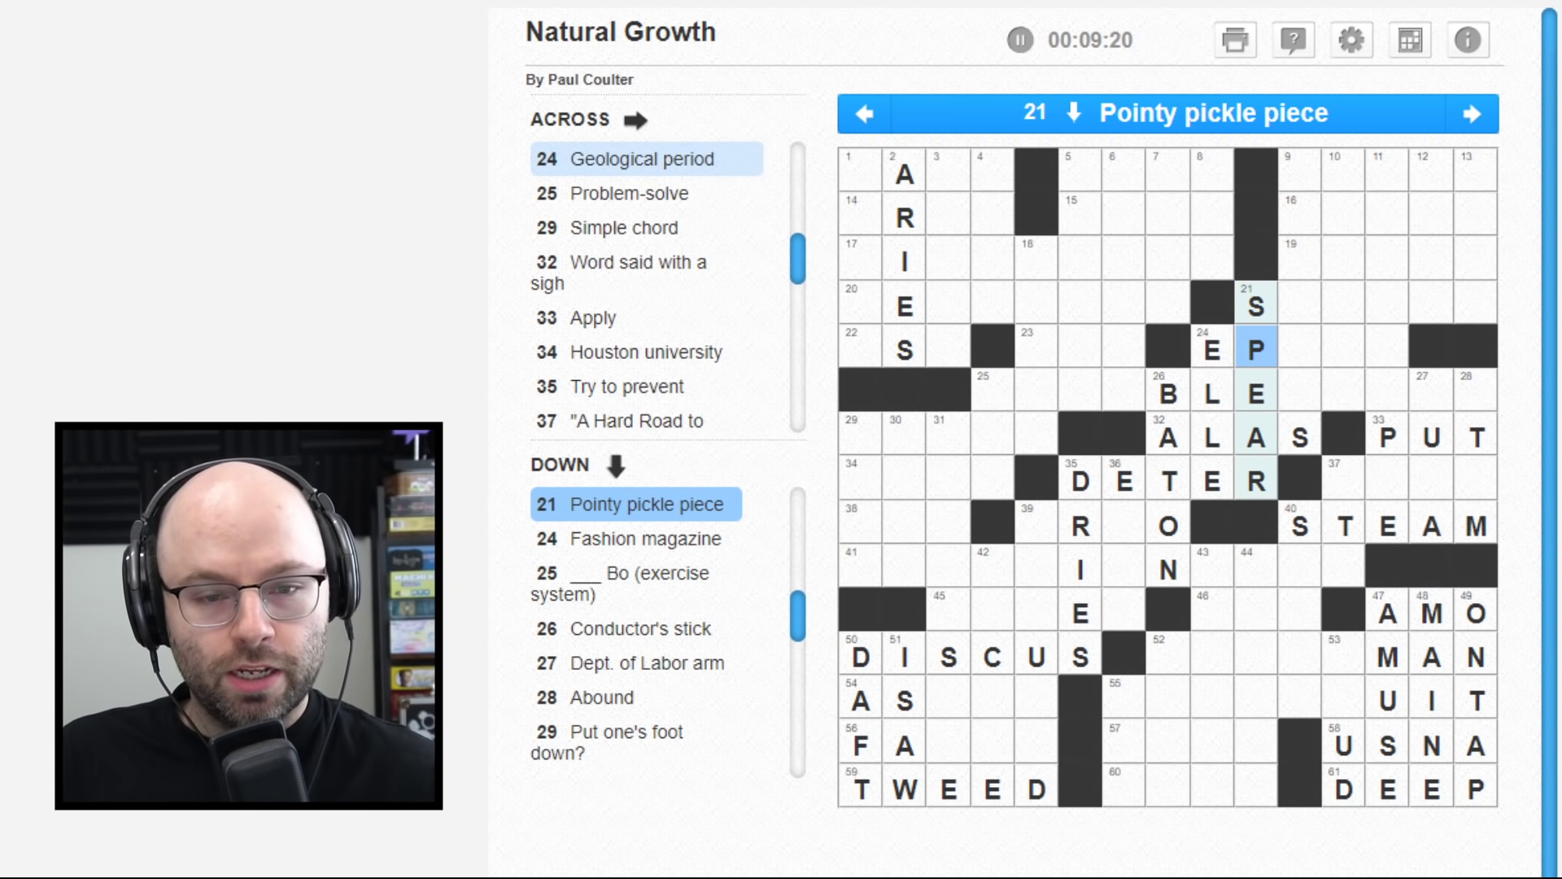
key(Right)
key(space)
text(OCH)
key(Right)
key(Right)
key(Right)
key(Right)
key(Right)
key(Right)
key(Right)
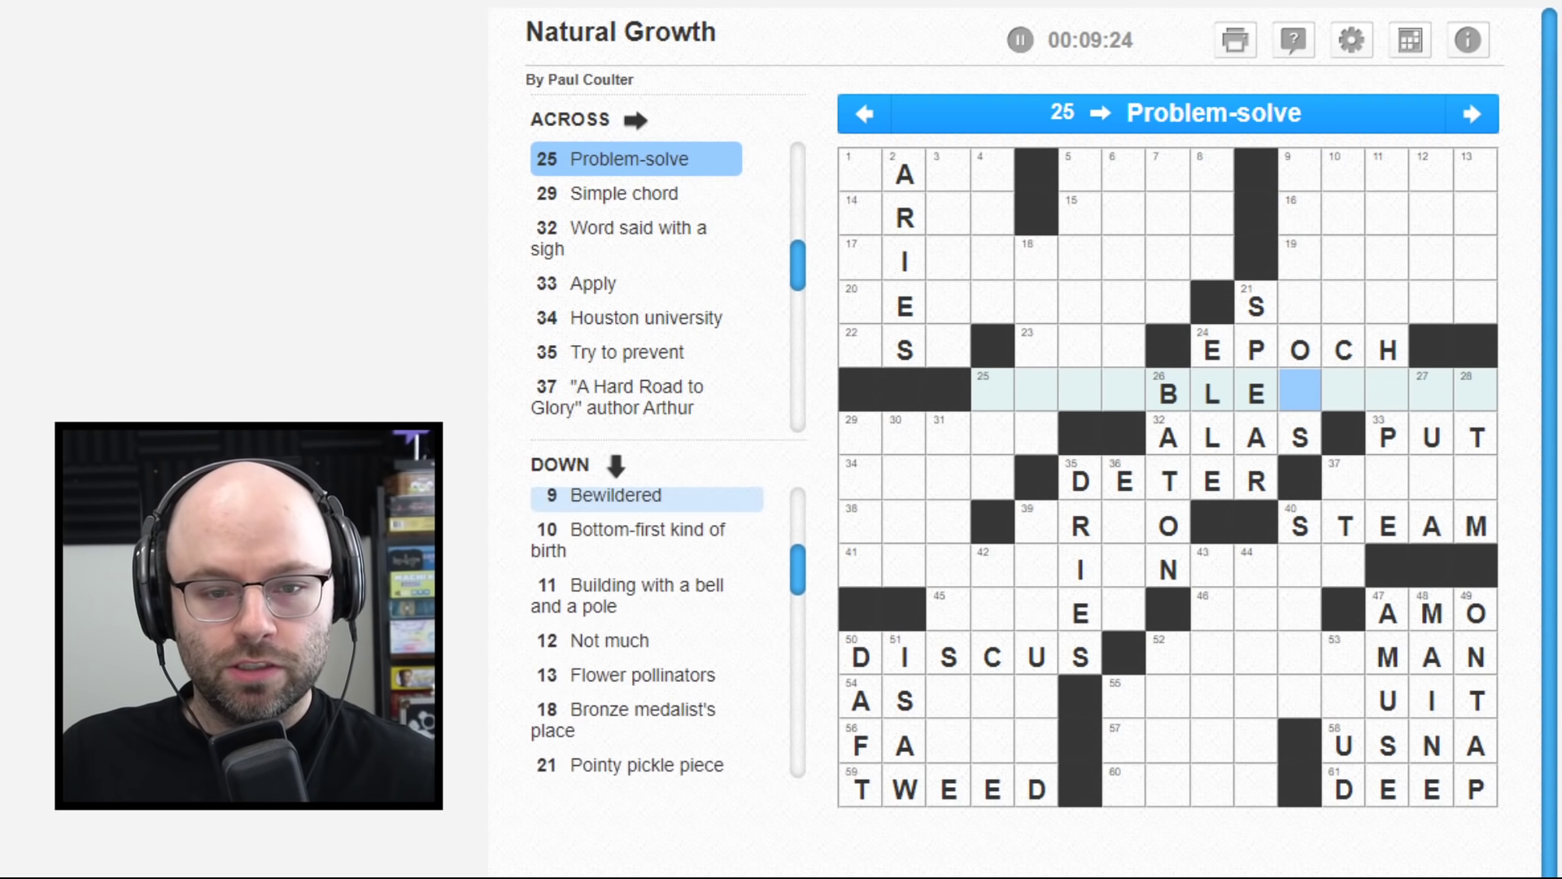
key(Up)
key(Up)
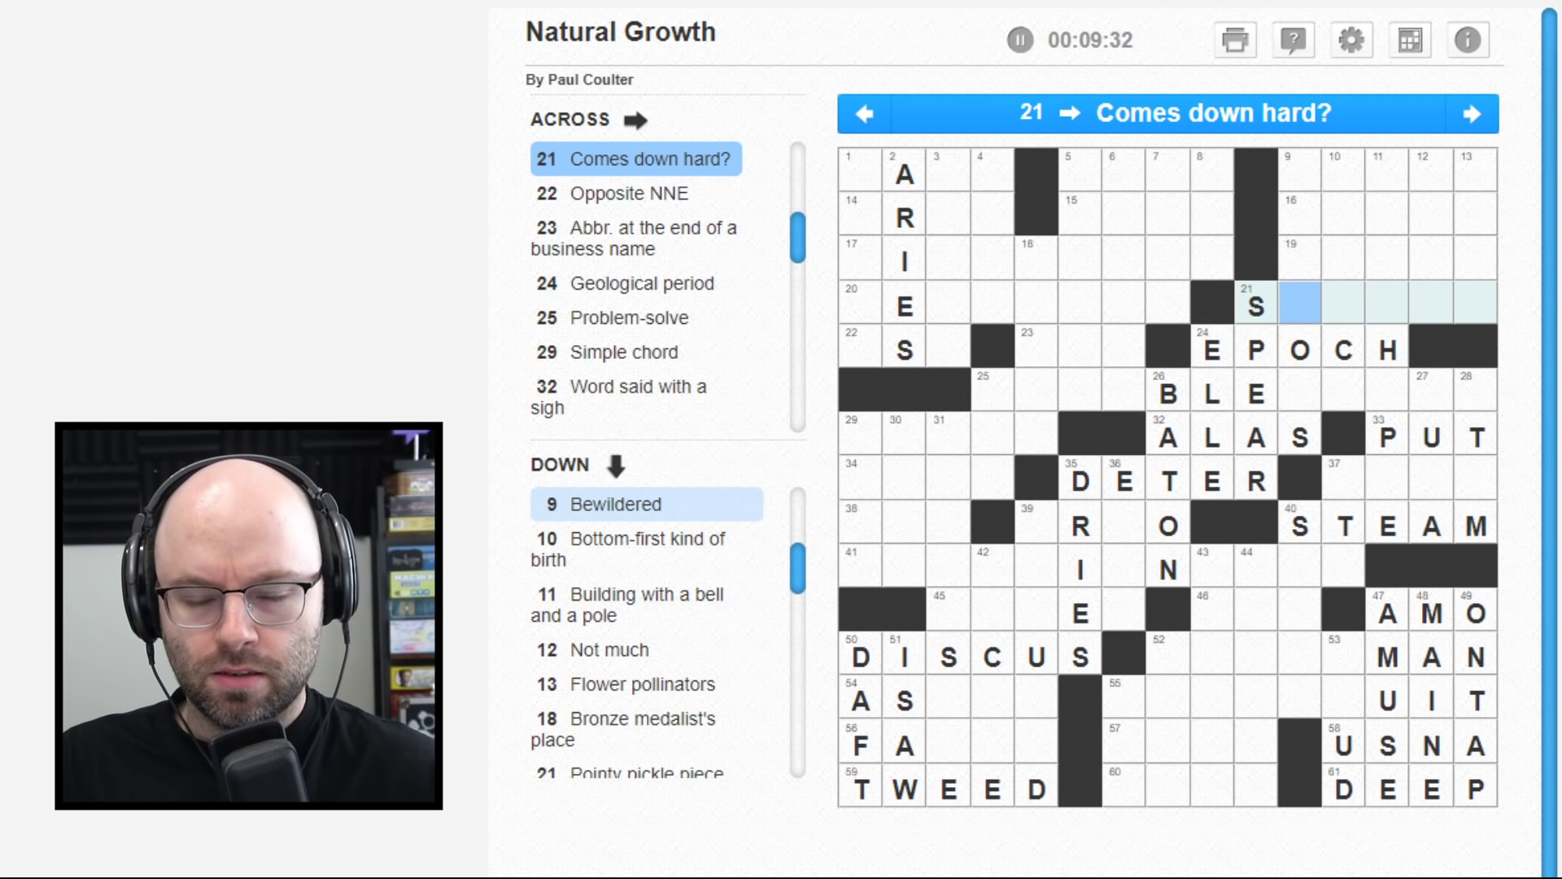
text(TRICT)
- Add TRICT after the S to make STRICT, then enter TRIBE in 16 Across
key(Left)
key(Left)
key(Left)
key(Left)
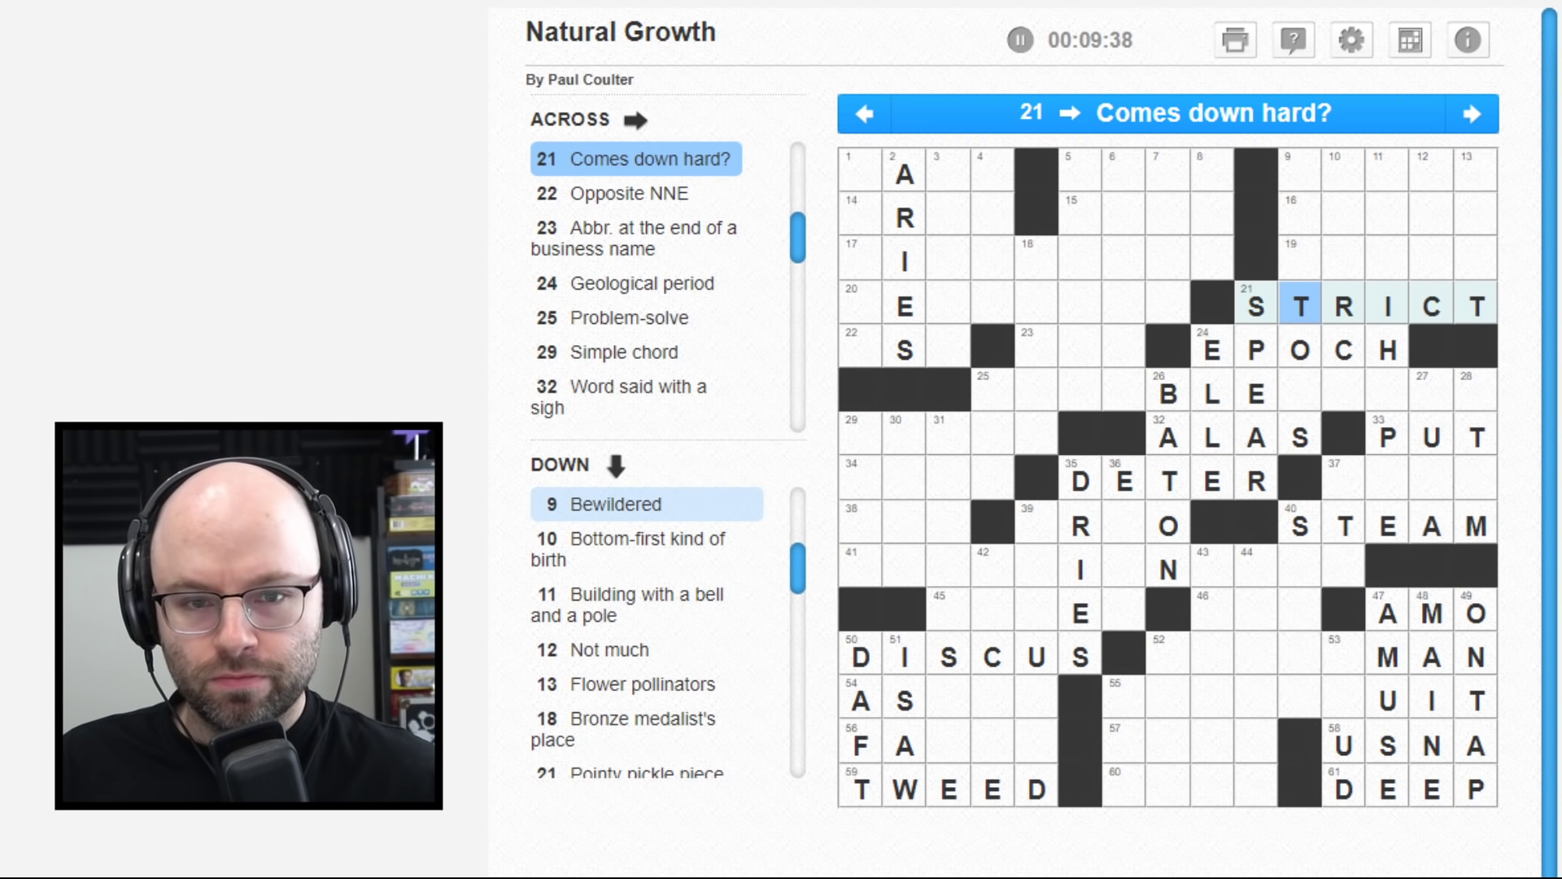
key(Up)
key(Up)
key(Right)
key(Up)
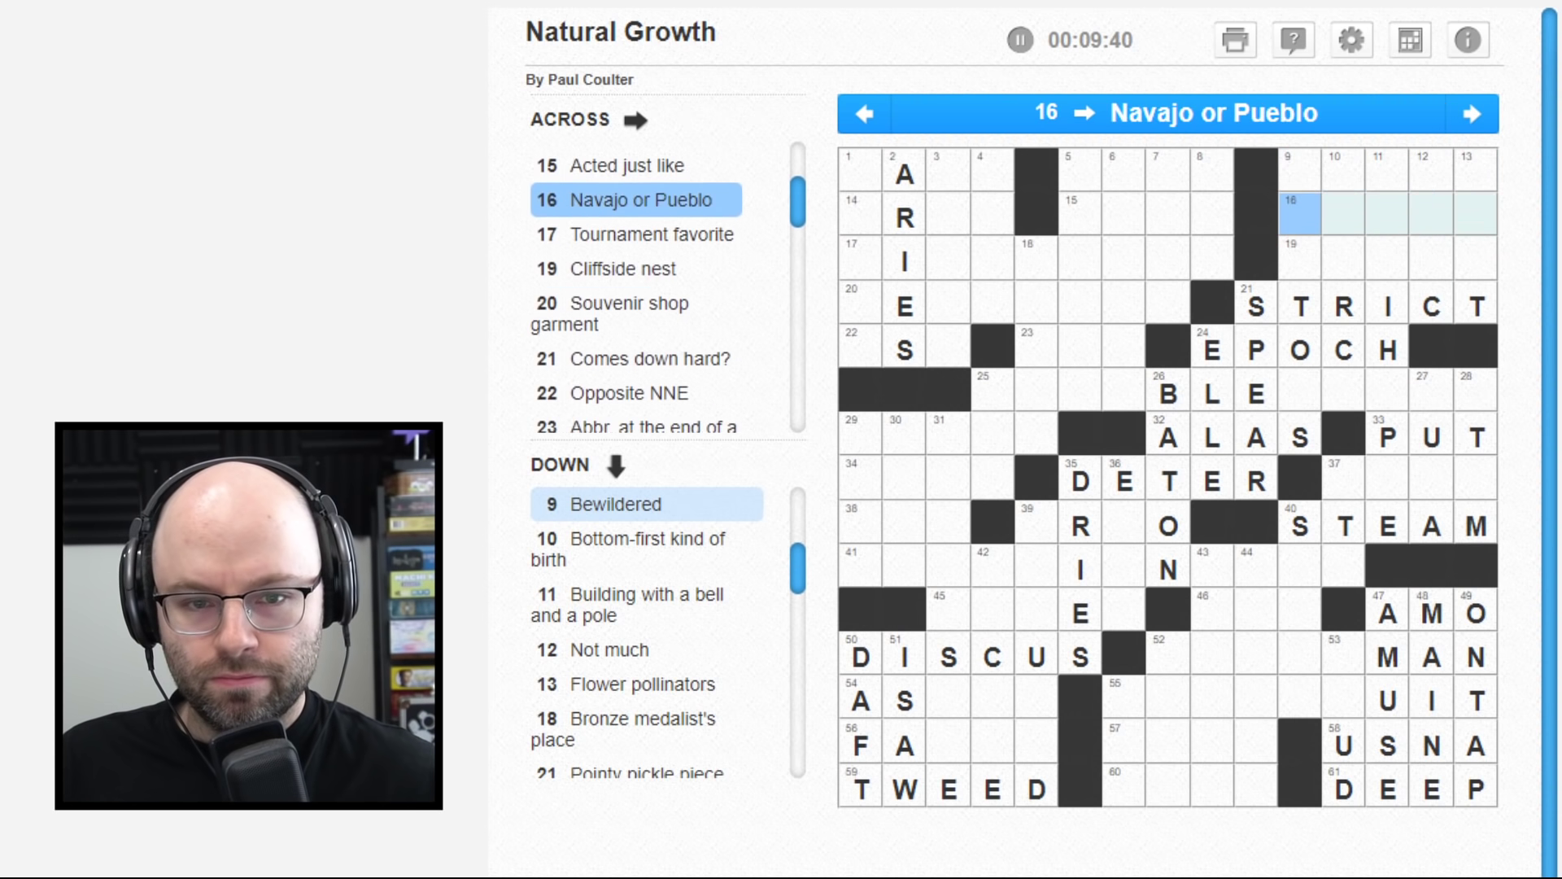
key(Down)
key(Down)
key(Down)
key(Down)
key(Up)
key(Up)
key(Up)
key(Up)
key(Right)
key(Right)
key(Right)
key(Right)
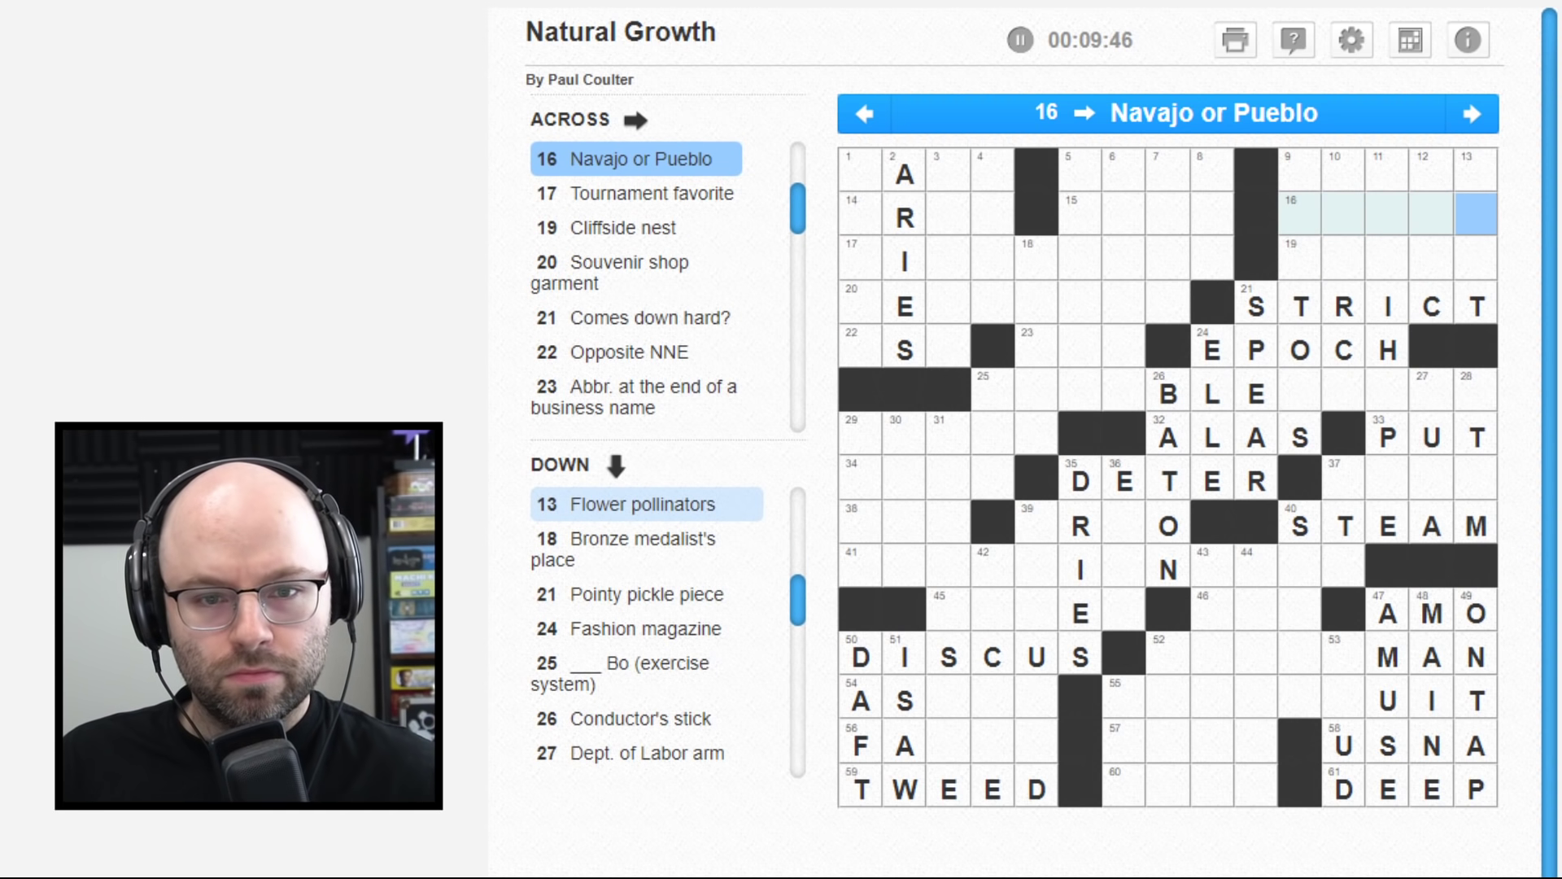
key(Left)
key(Left)
key(Left)
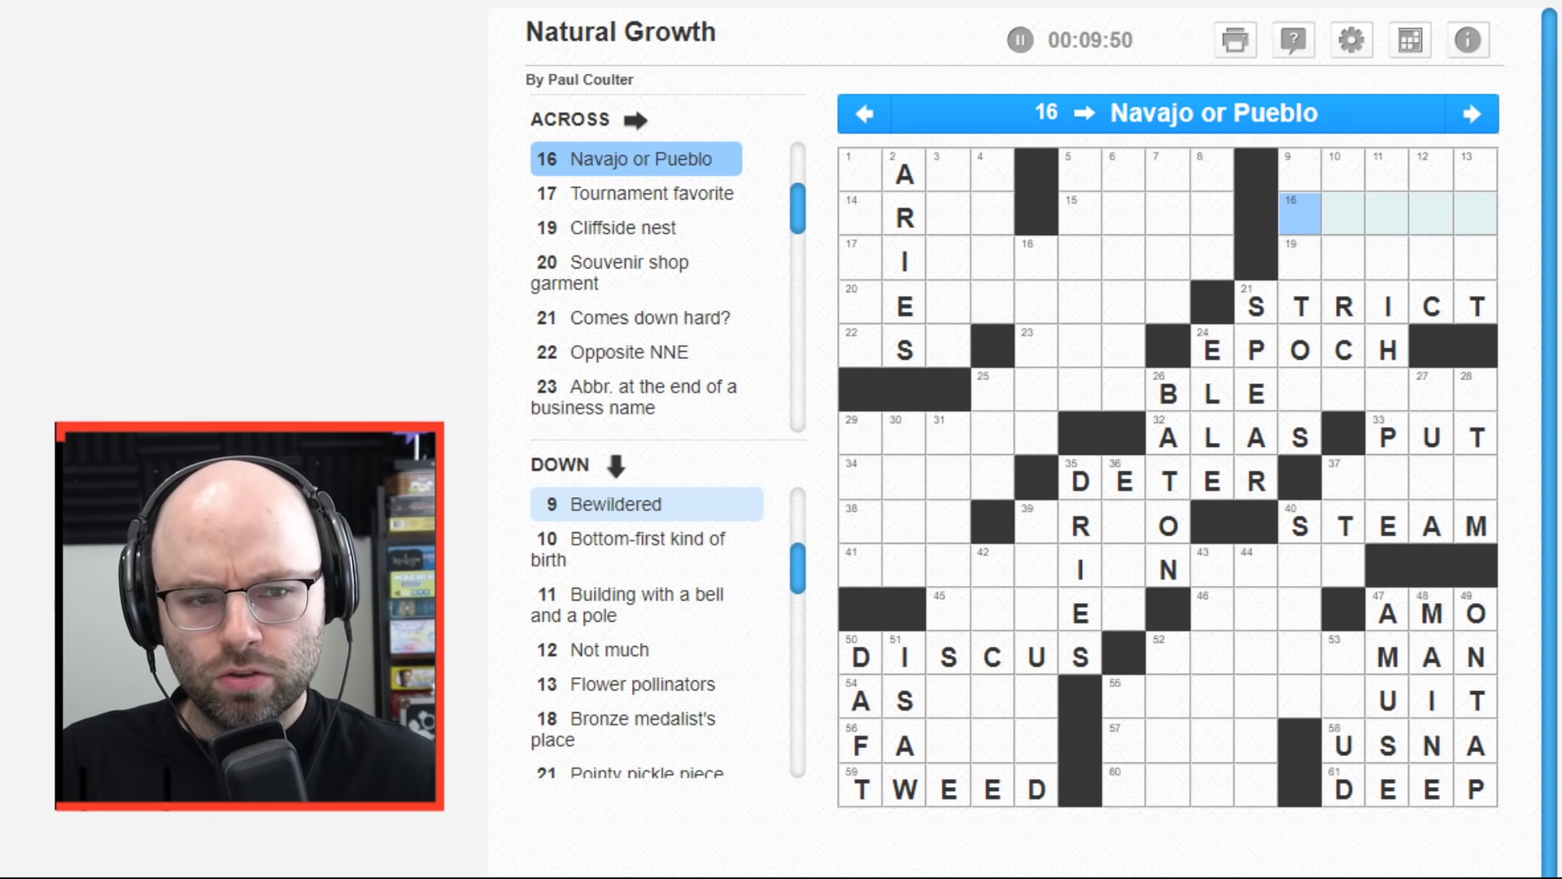
text(TRIBE)
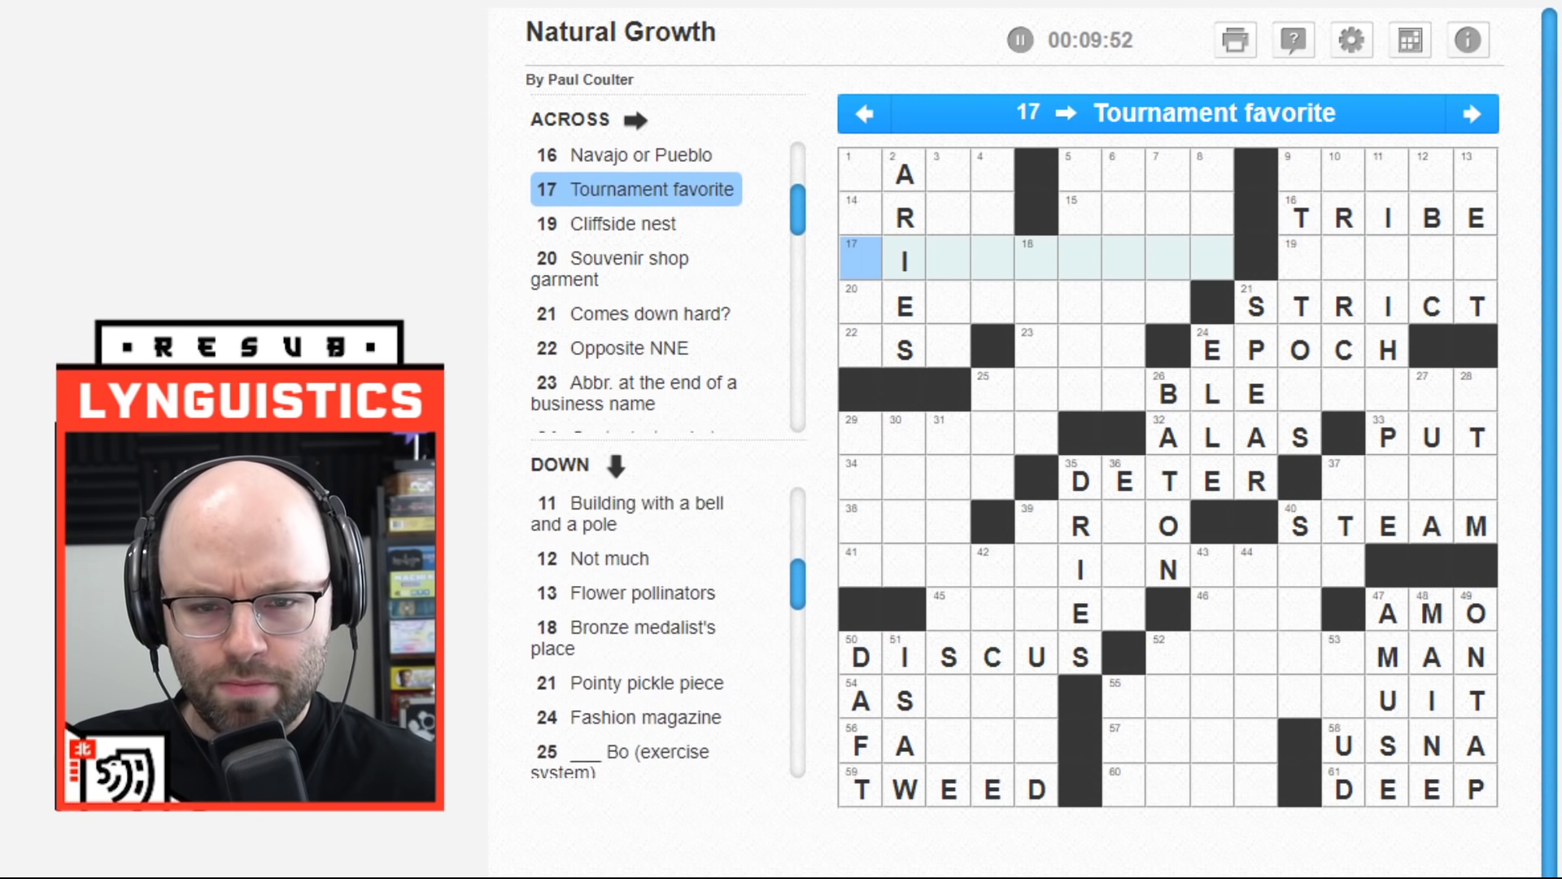
- Enter BEES down 13 Down and move along row 4 to 21 Across
key(Left)
key(Up)
key(Down)
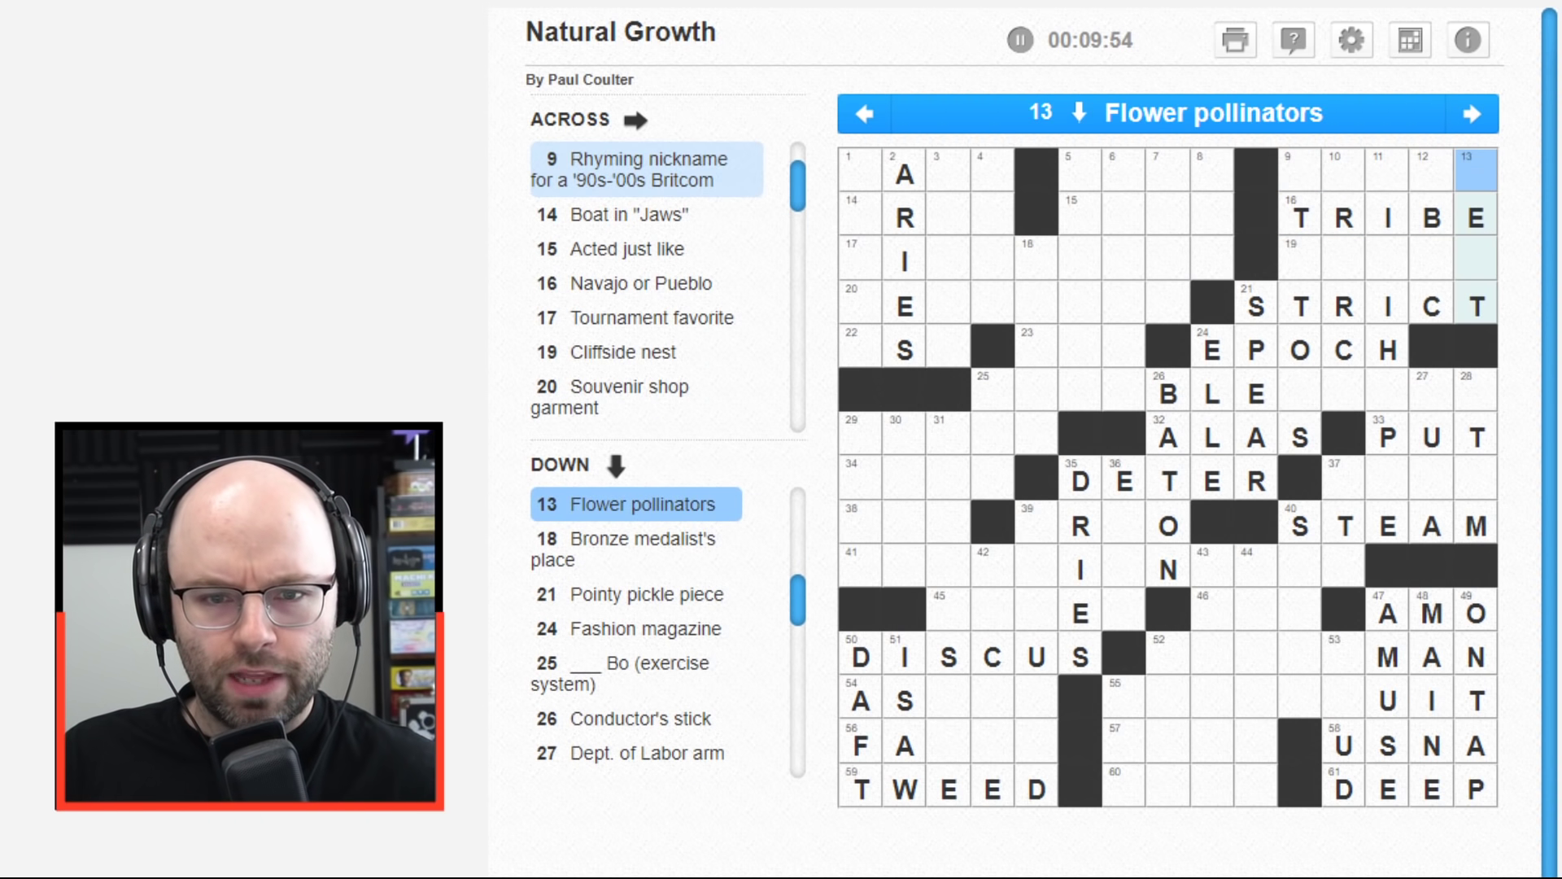
text(B)
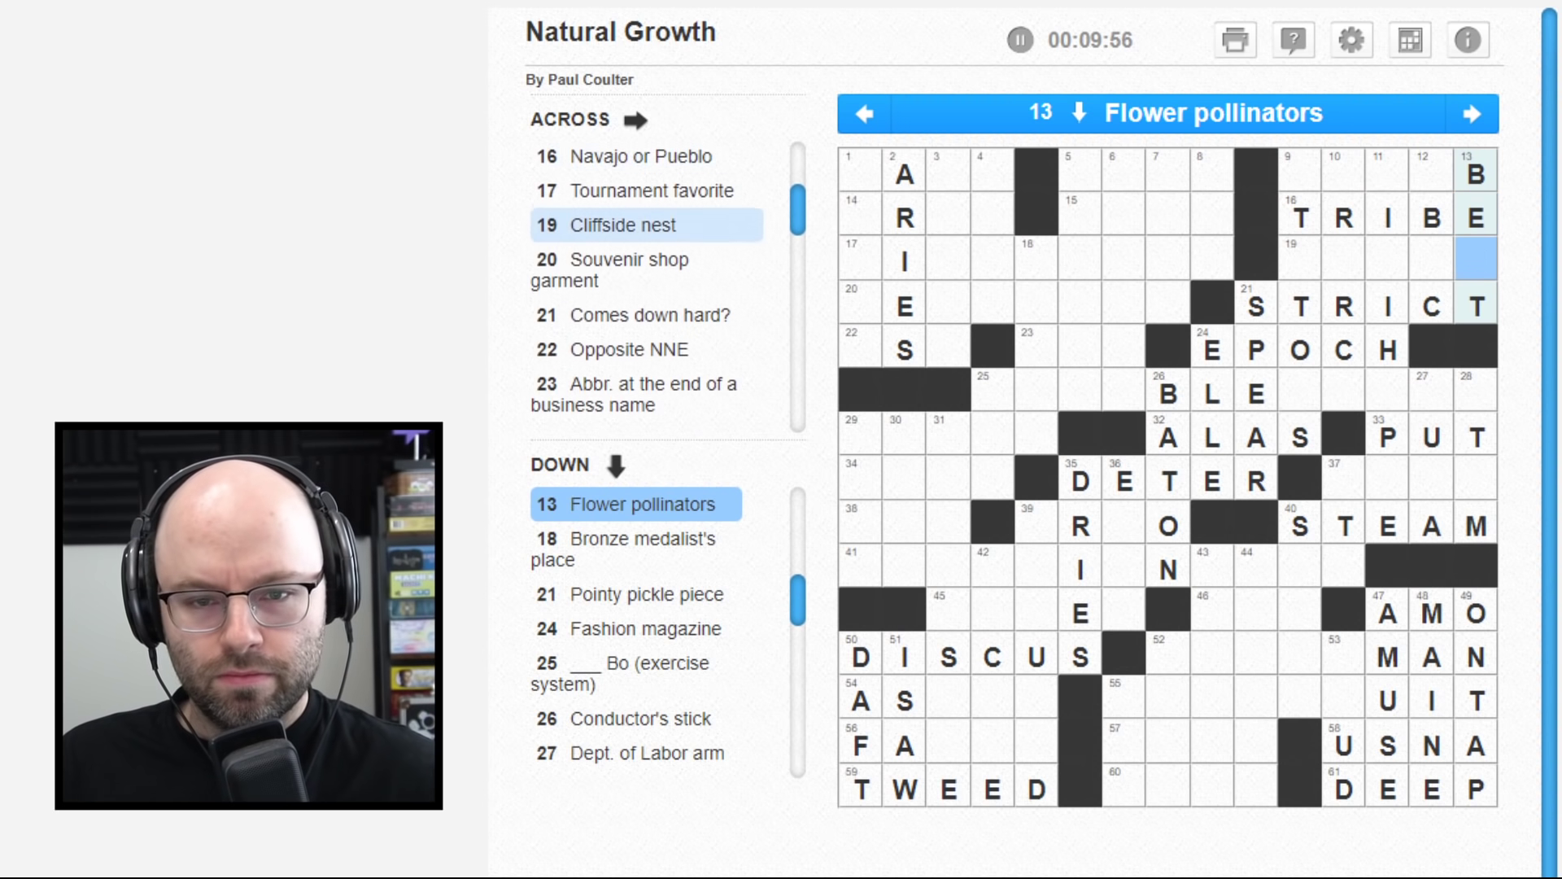
text(EES)
key(Left)
key(Left)
key(Down)
key(Right)
key(Right)
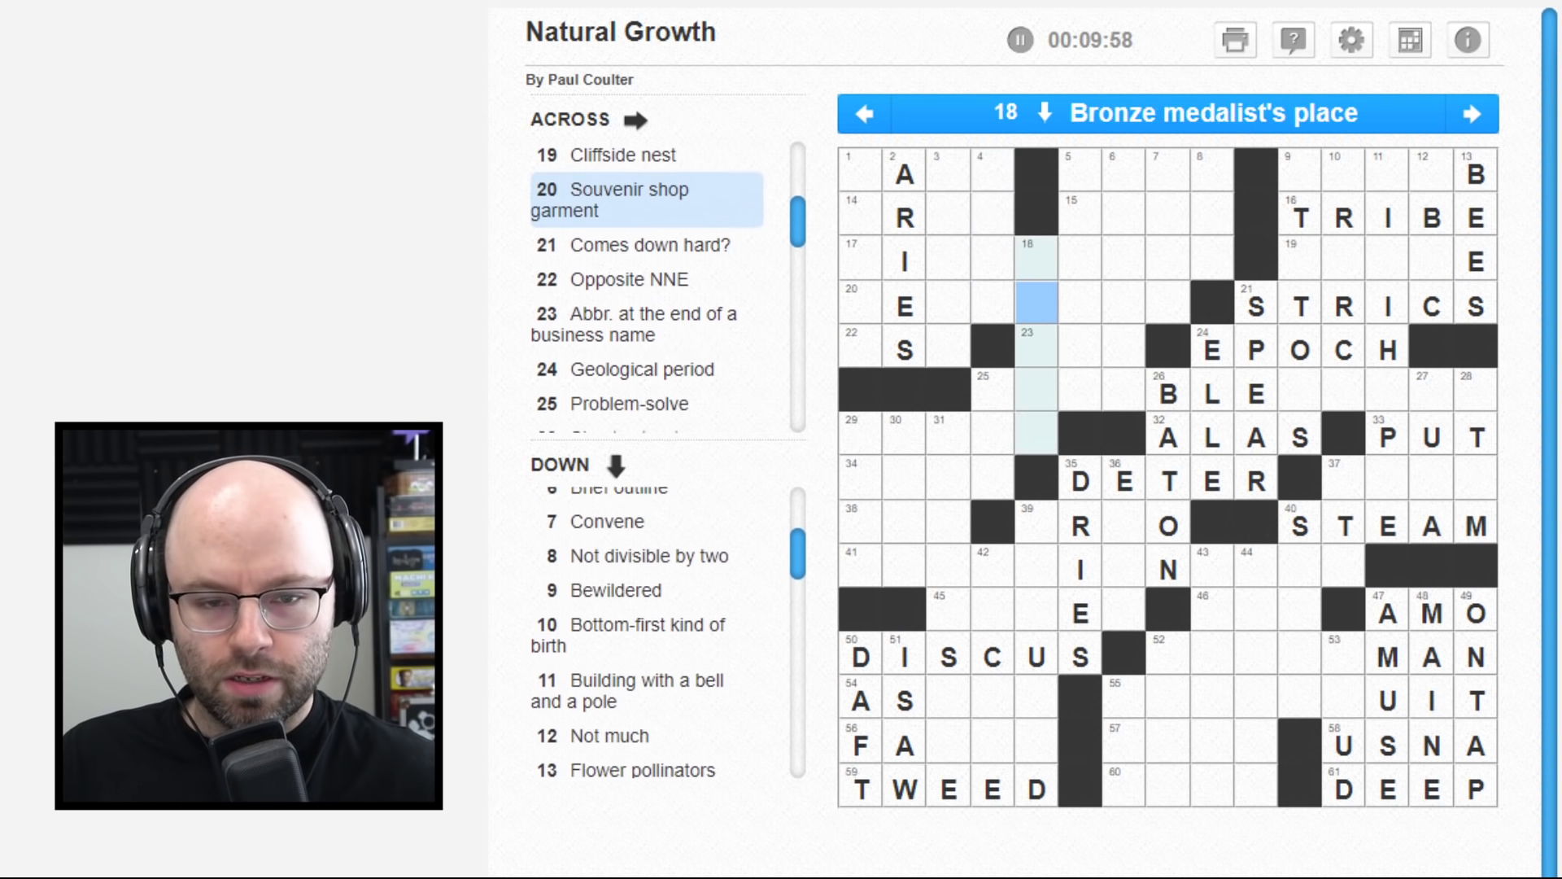
key(Right)
key(Right)
key(Right)
key(Right)
key(Right)
key(Left)
key(BackSpace)
text(S)
- Clear R, I and C from 21 Across, leaving S, two blanks, then TS
key(Right)
key(BackSpace)
key(Down)
key(Right)
key(Up)
key(BackSpace)
key(Right)
key(BackSpace)
key(Right)
key(BackSpace)
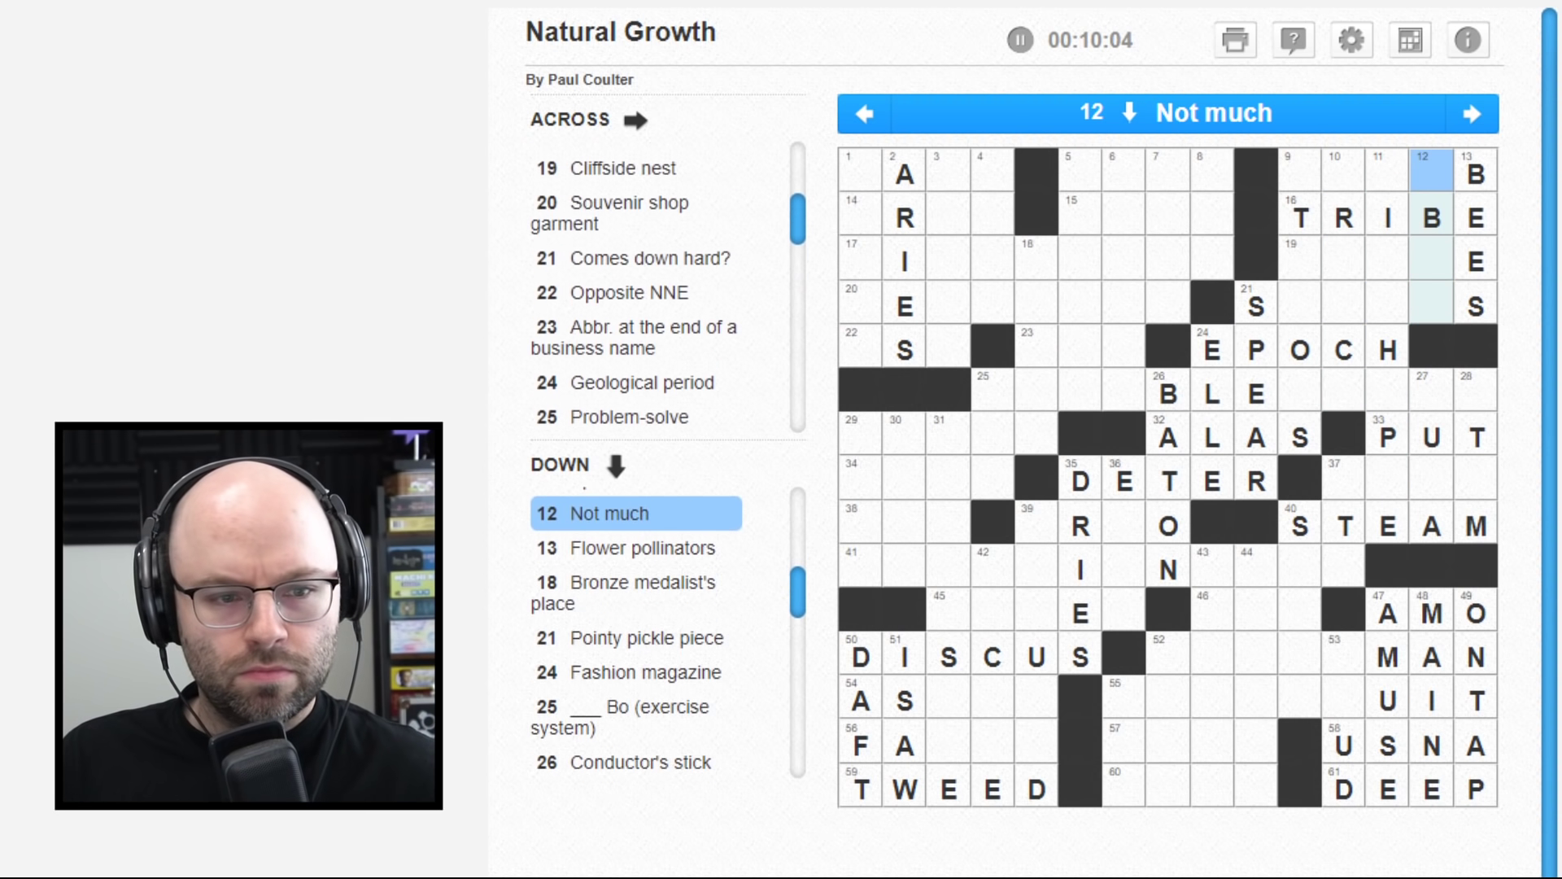
- Enter ABIT down 12 Down
key(Up)
key(Up)
key(Left)
text(A)
key(Down)
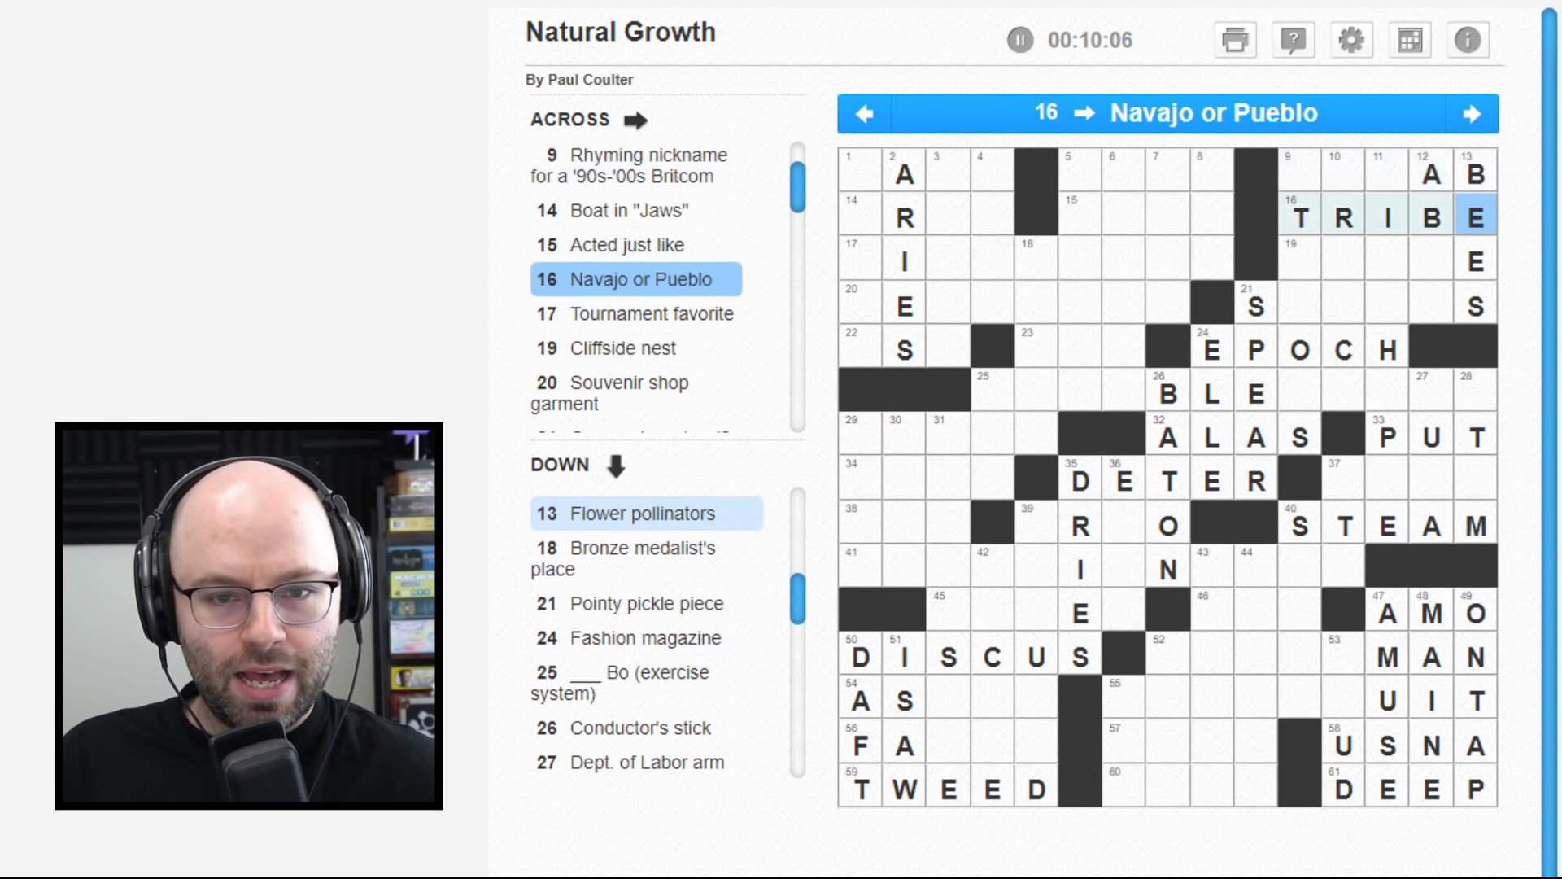
key(Down)
key(Left)
text(I)
key(Down)
key(Left)
key(Down)
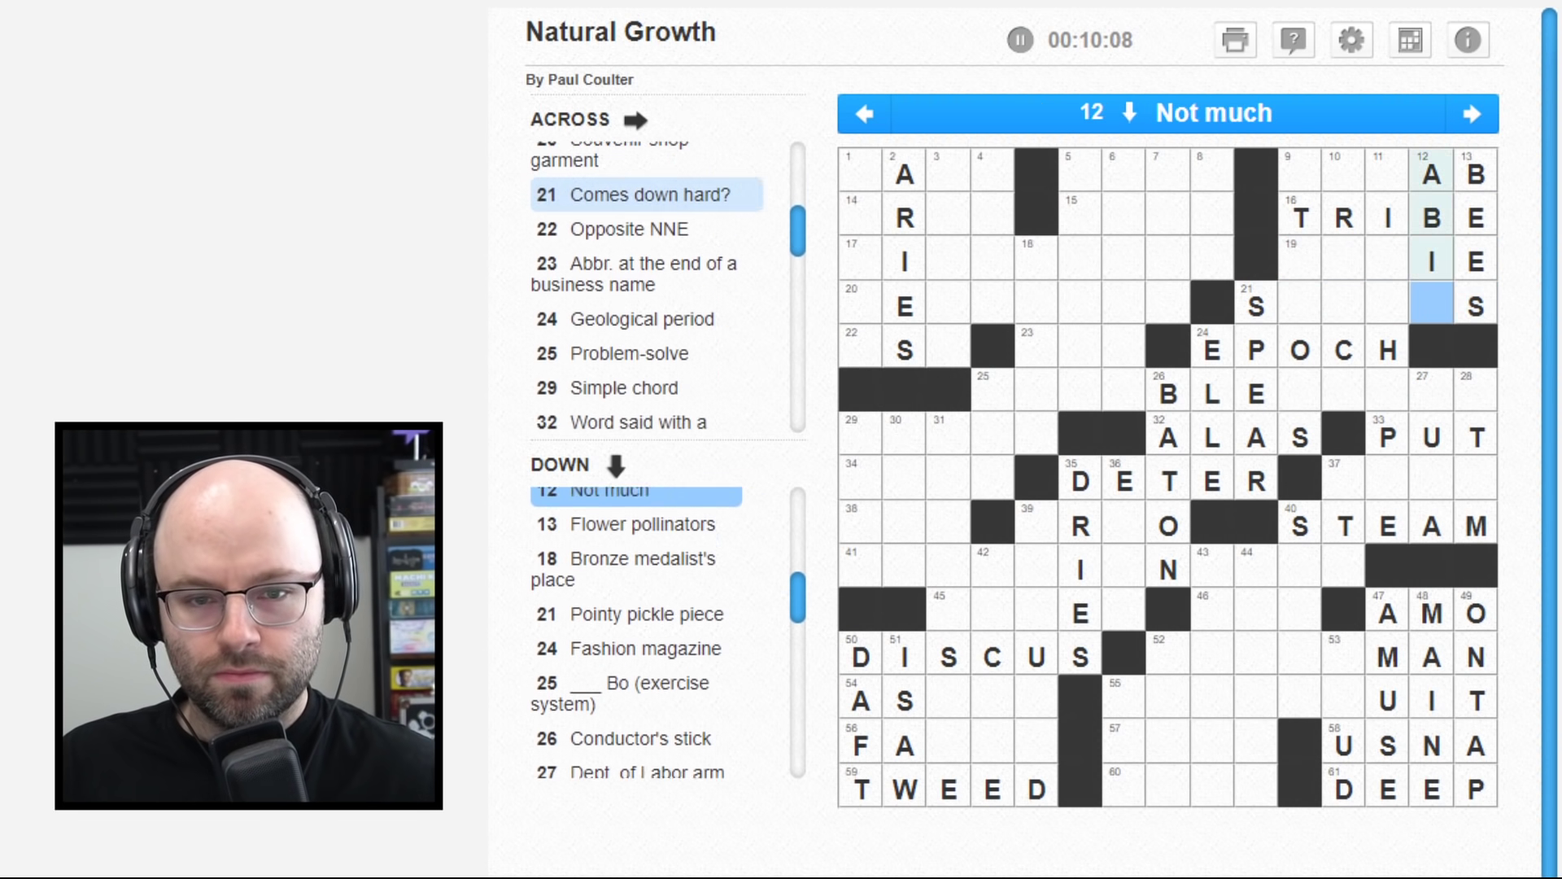
text(T)
key(Up)
key(Up)
key(Up)
- Review the 11, 10 and 9 Down clues, ending in 9 Down, 'Bewildered.'
key(Left)
key(Left)
key(Down)
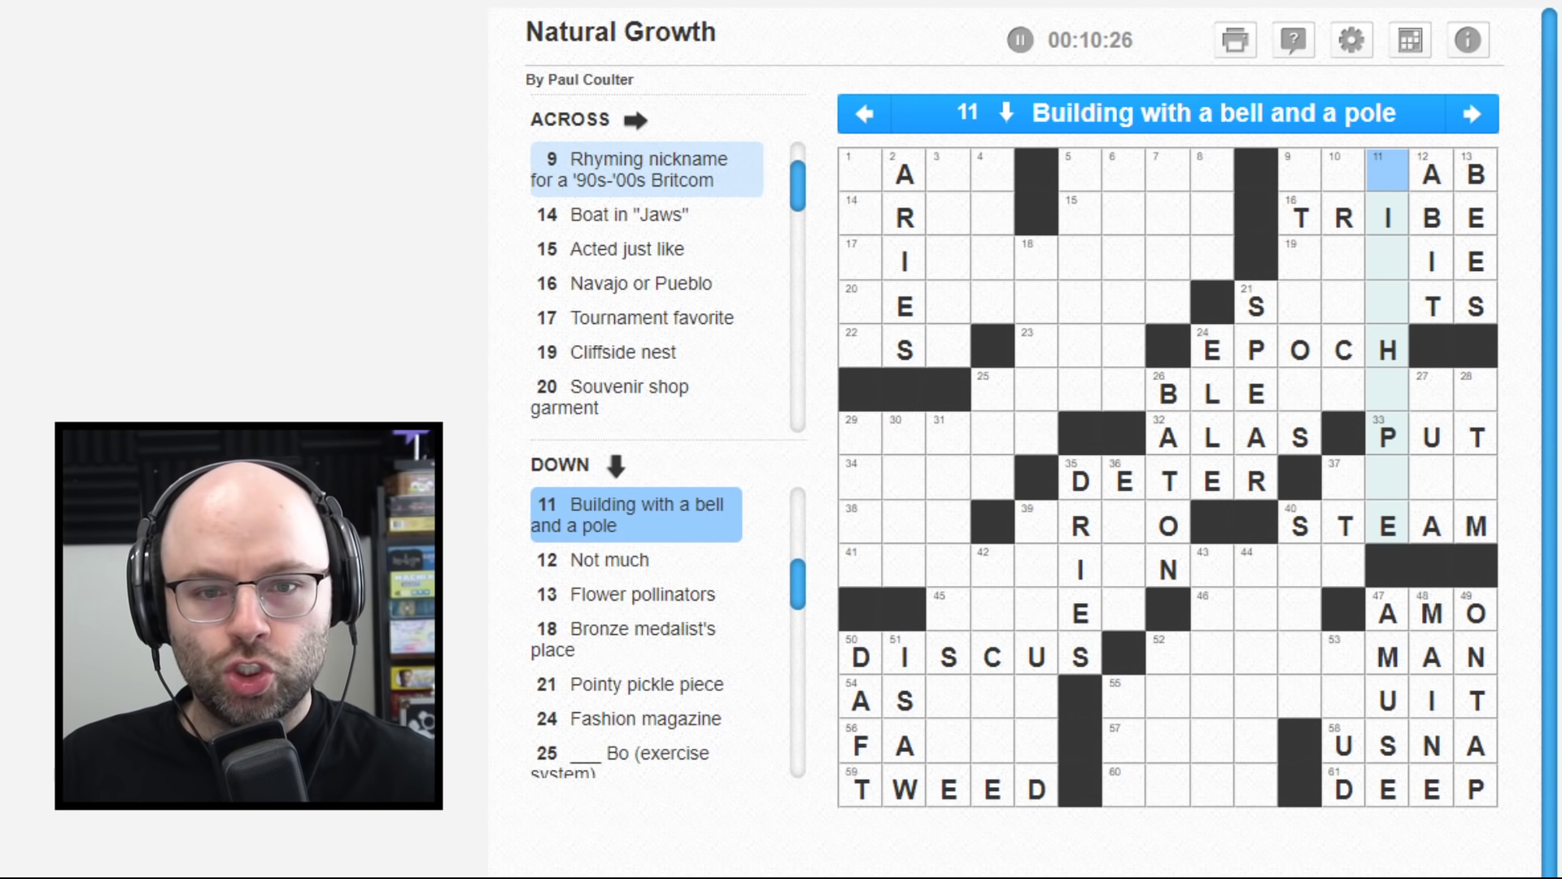
key(Left)
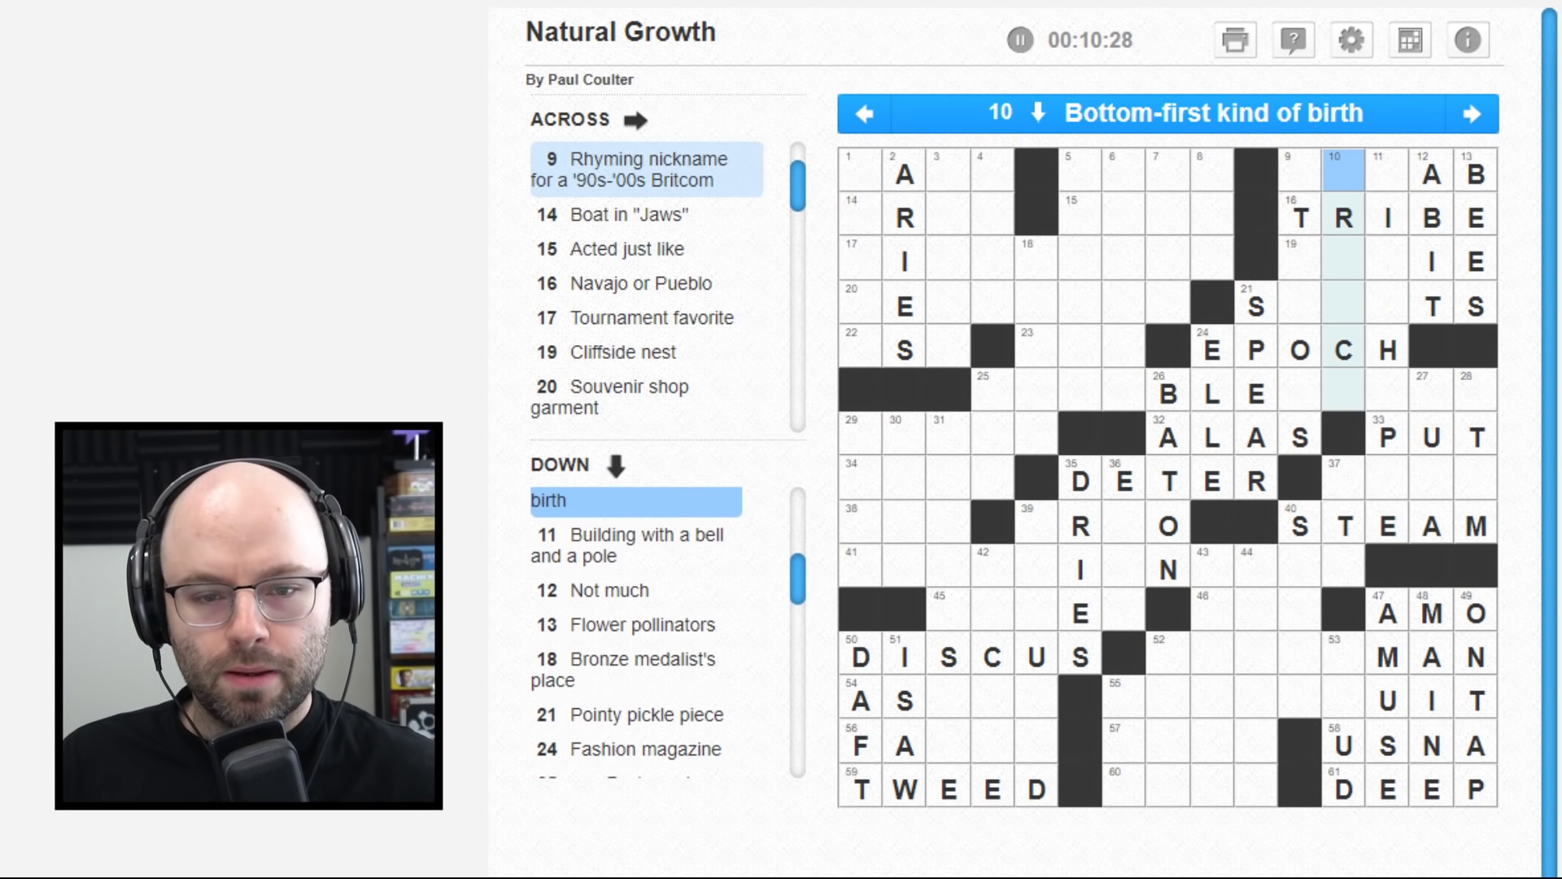
key(Right)
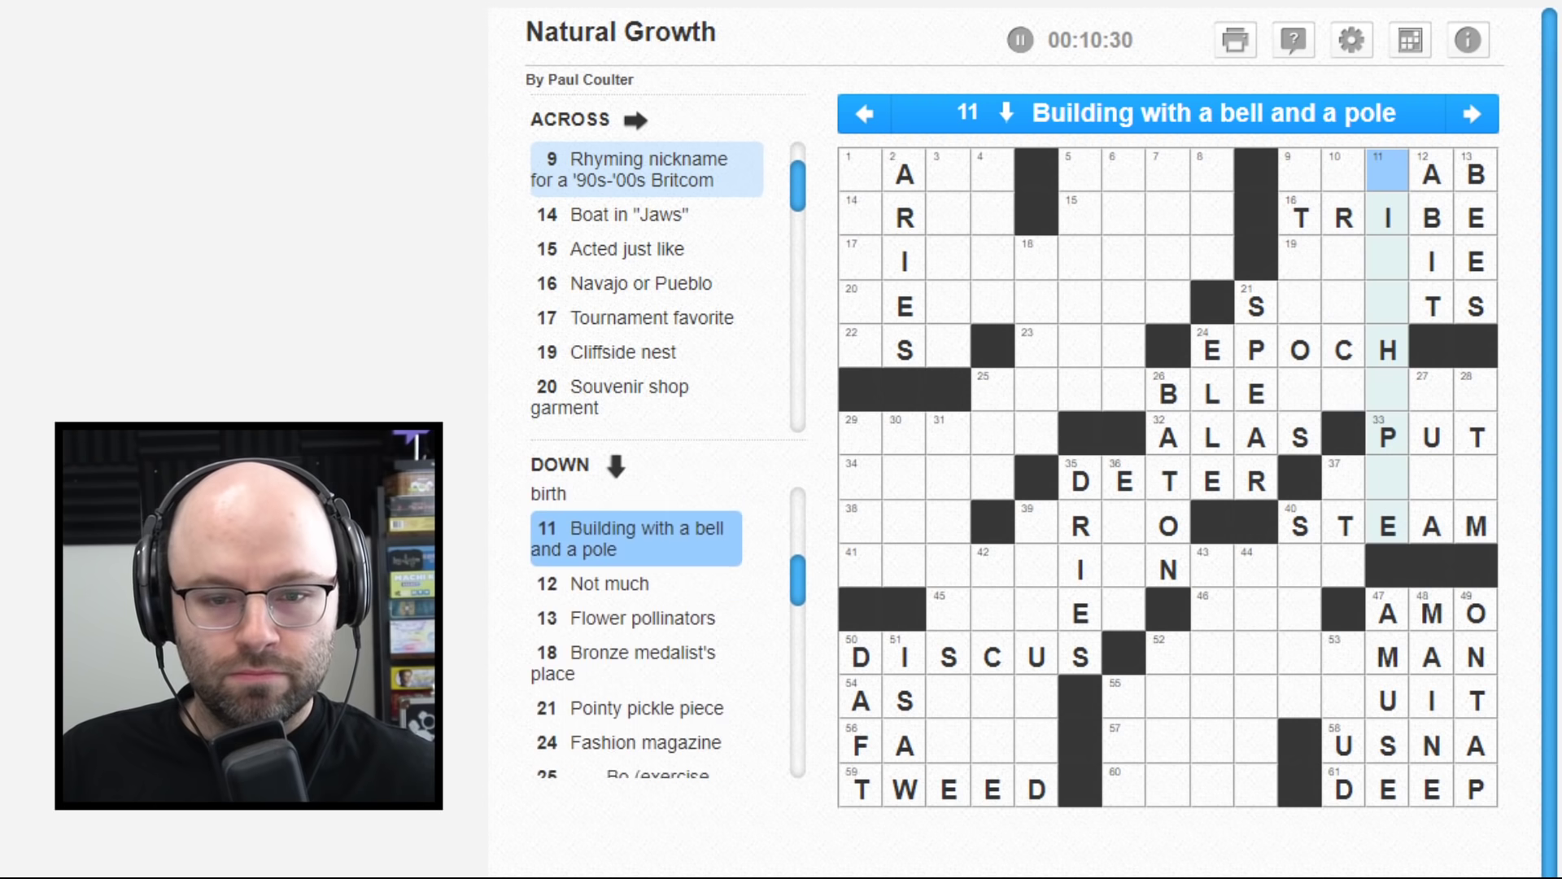
key(Down)
key(Down)
key(Up)
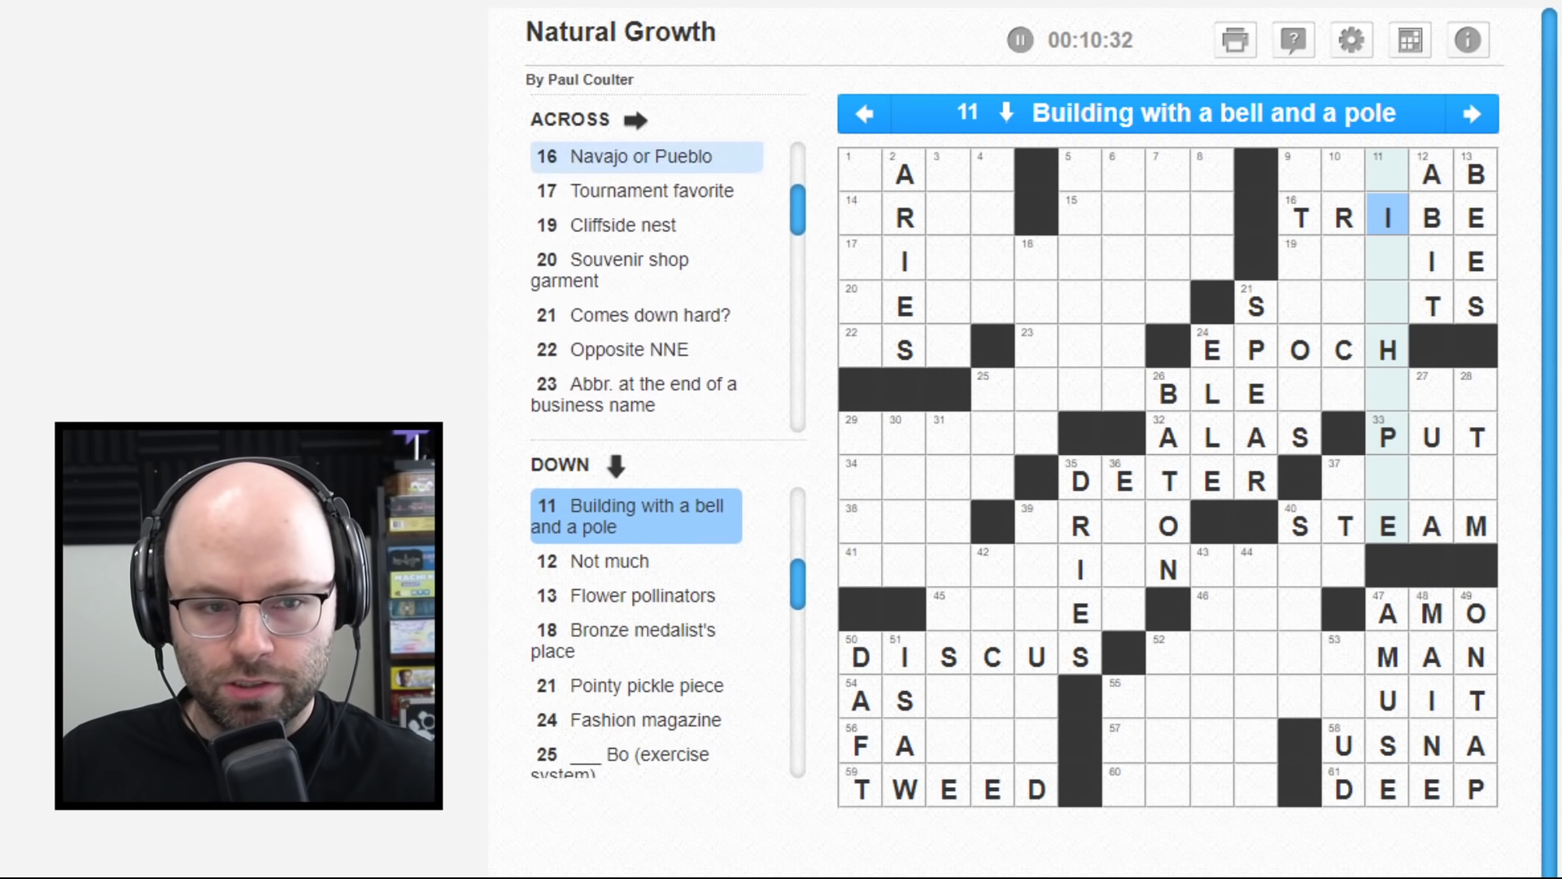
key(Up)
key(Left)
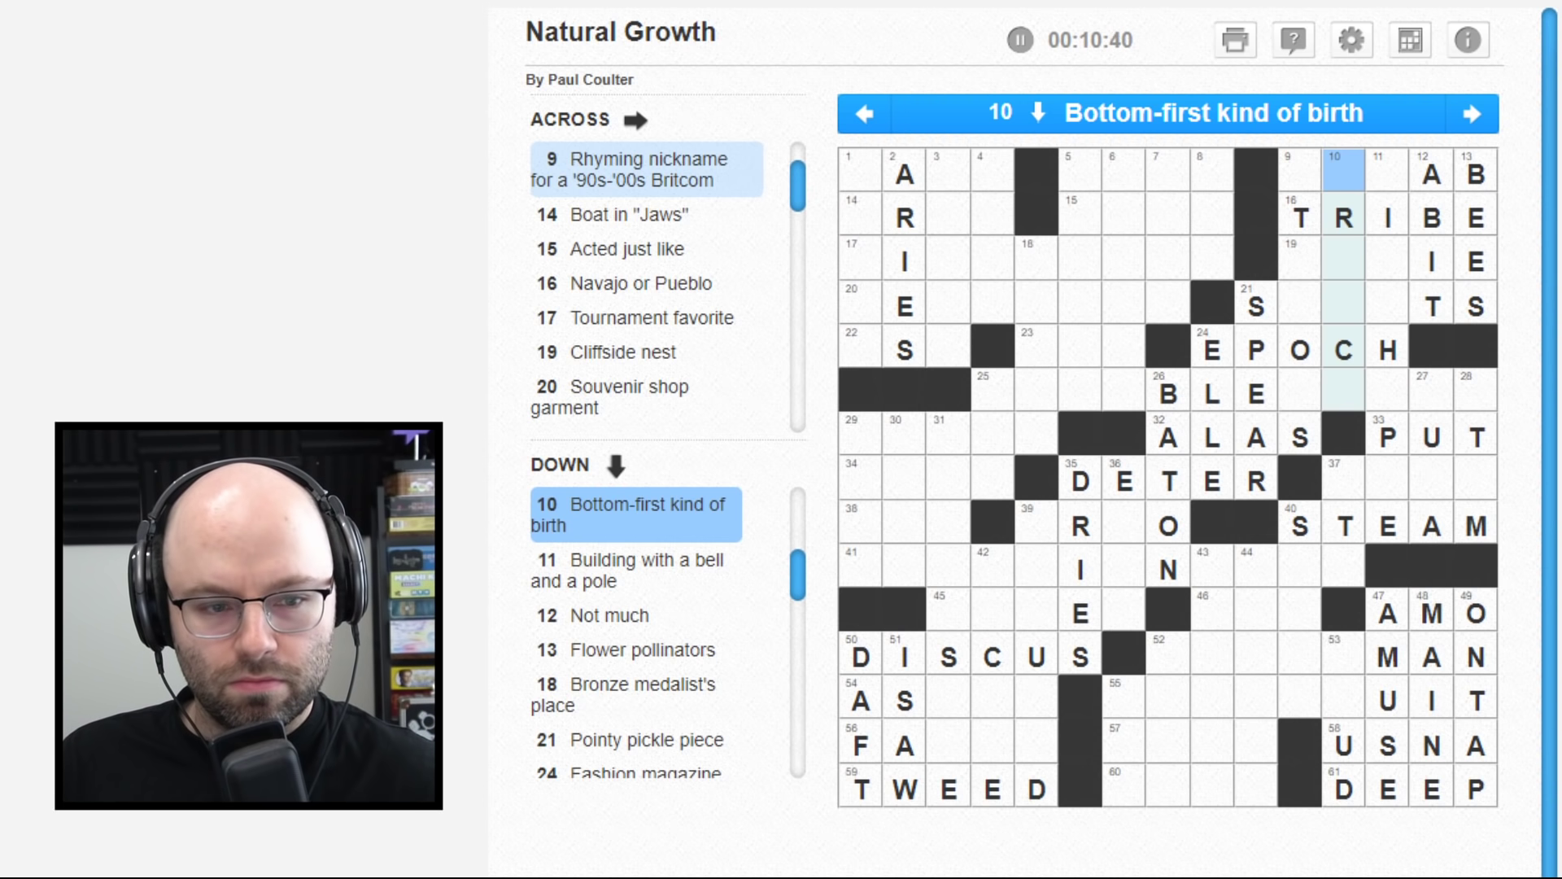
key(Left)
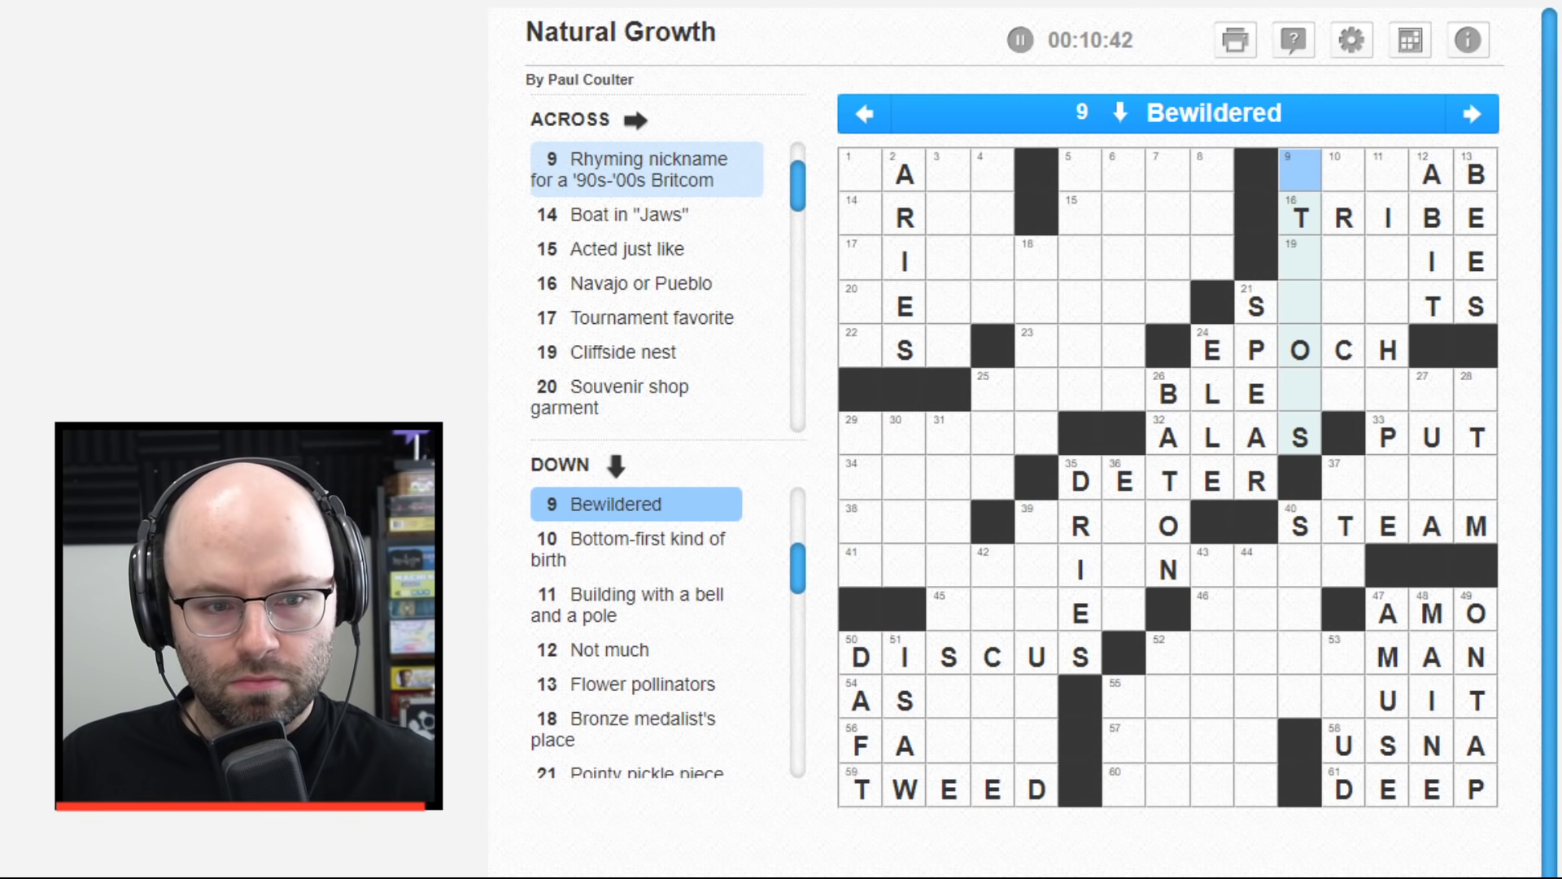
key(Down)
key(Down)
key(Down)
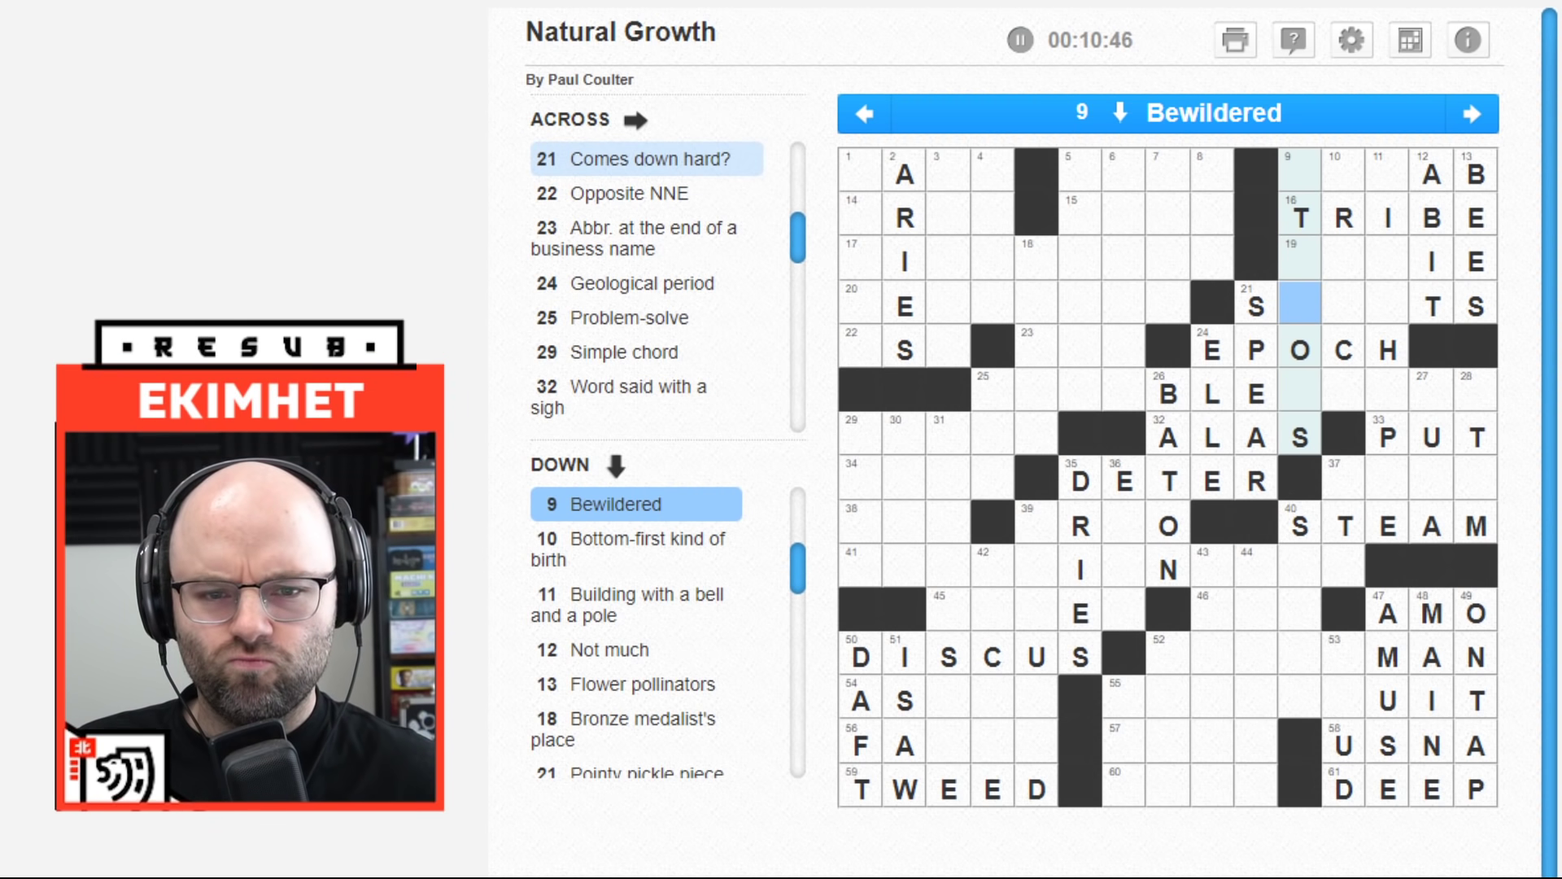
- Add EYR before the existing IE so 19 Across reads EYRIE
key(space)
key(Up)
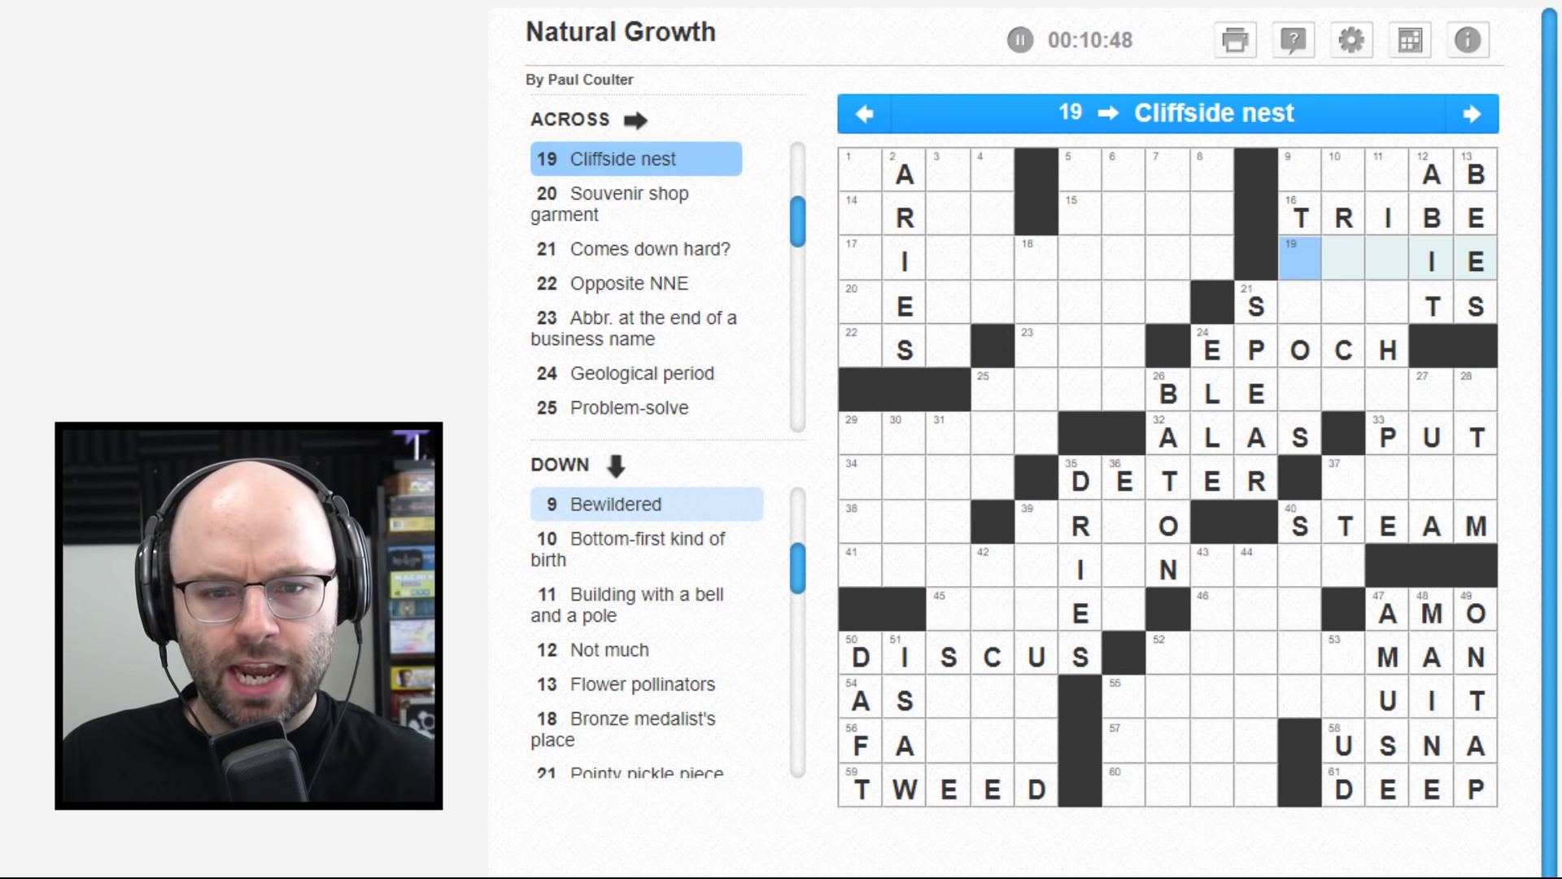
text(EYR)
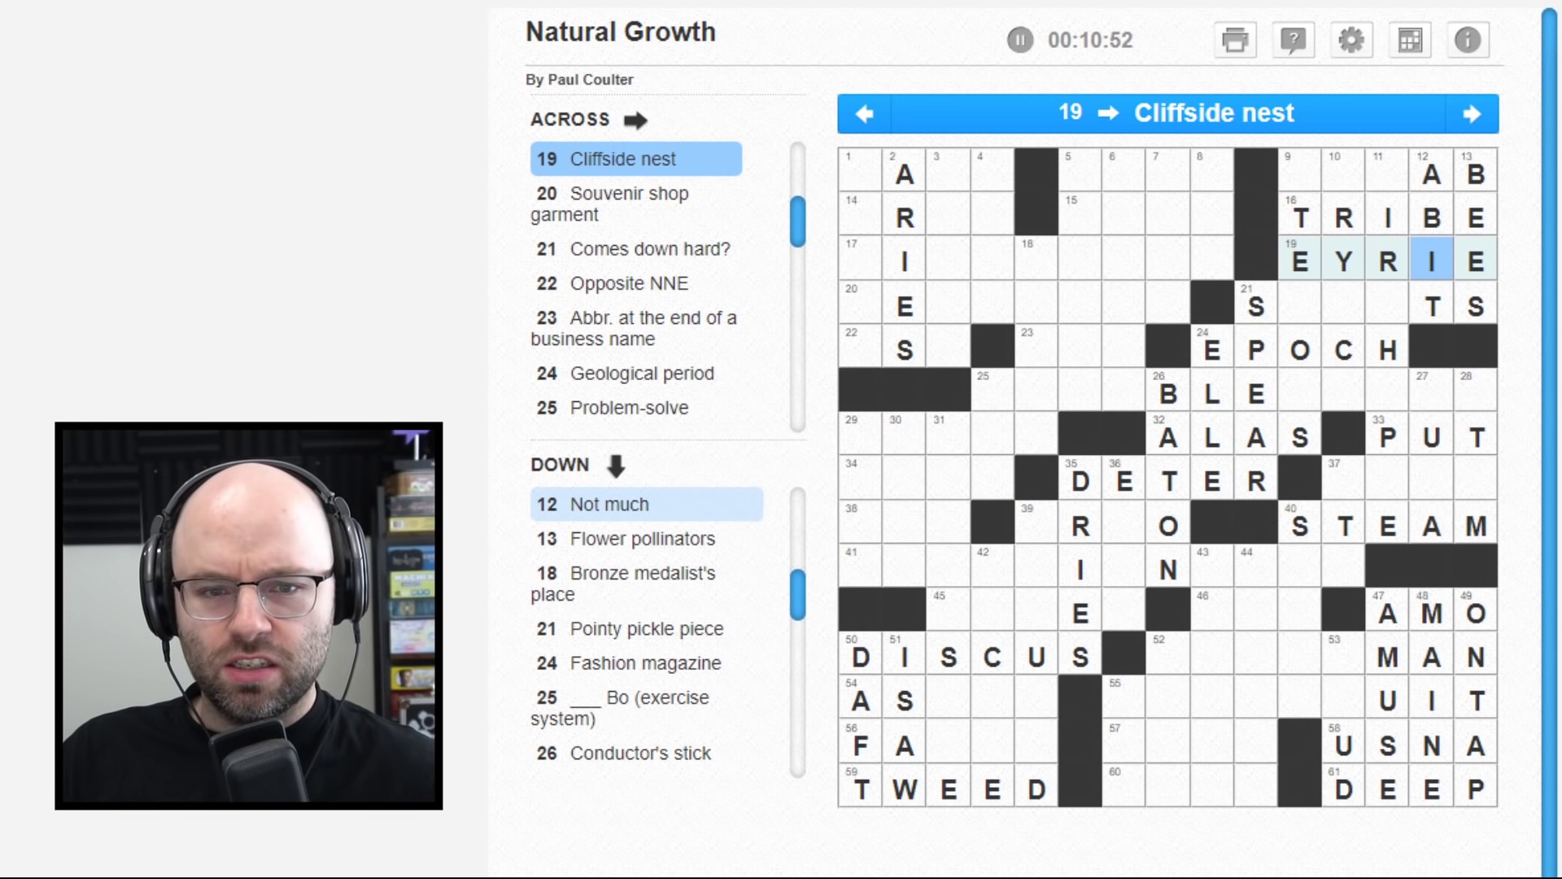
key(Down)
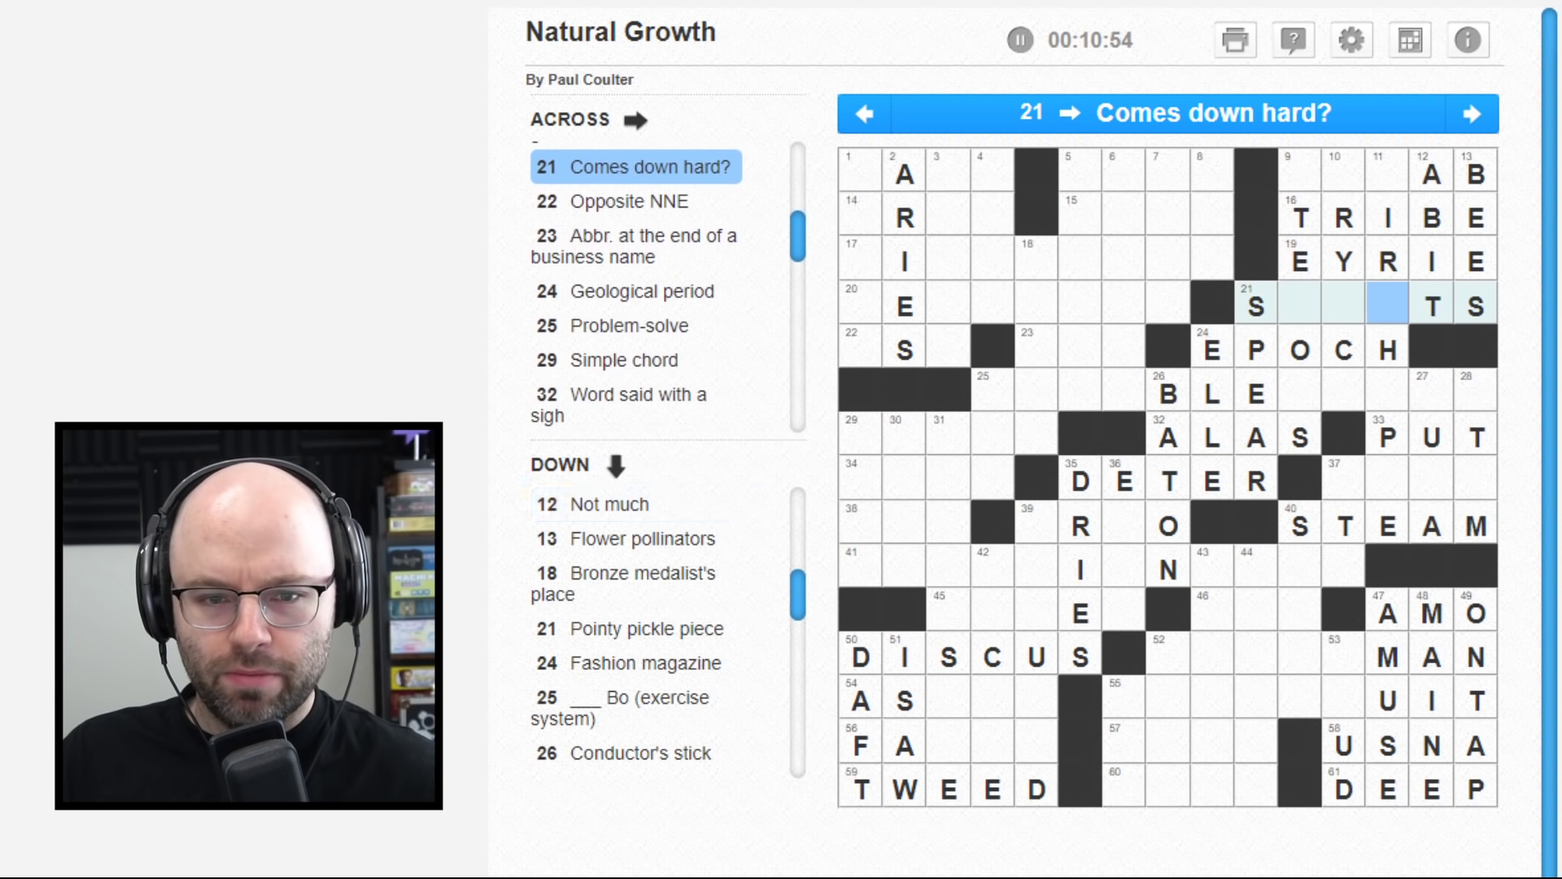
key(Left)
key(Up)
key(Up)
key(Left)
key(Up)
key(Left)
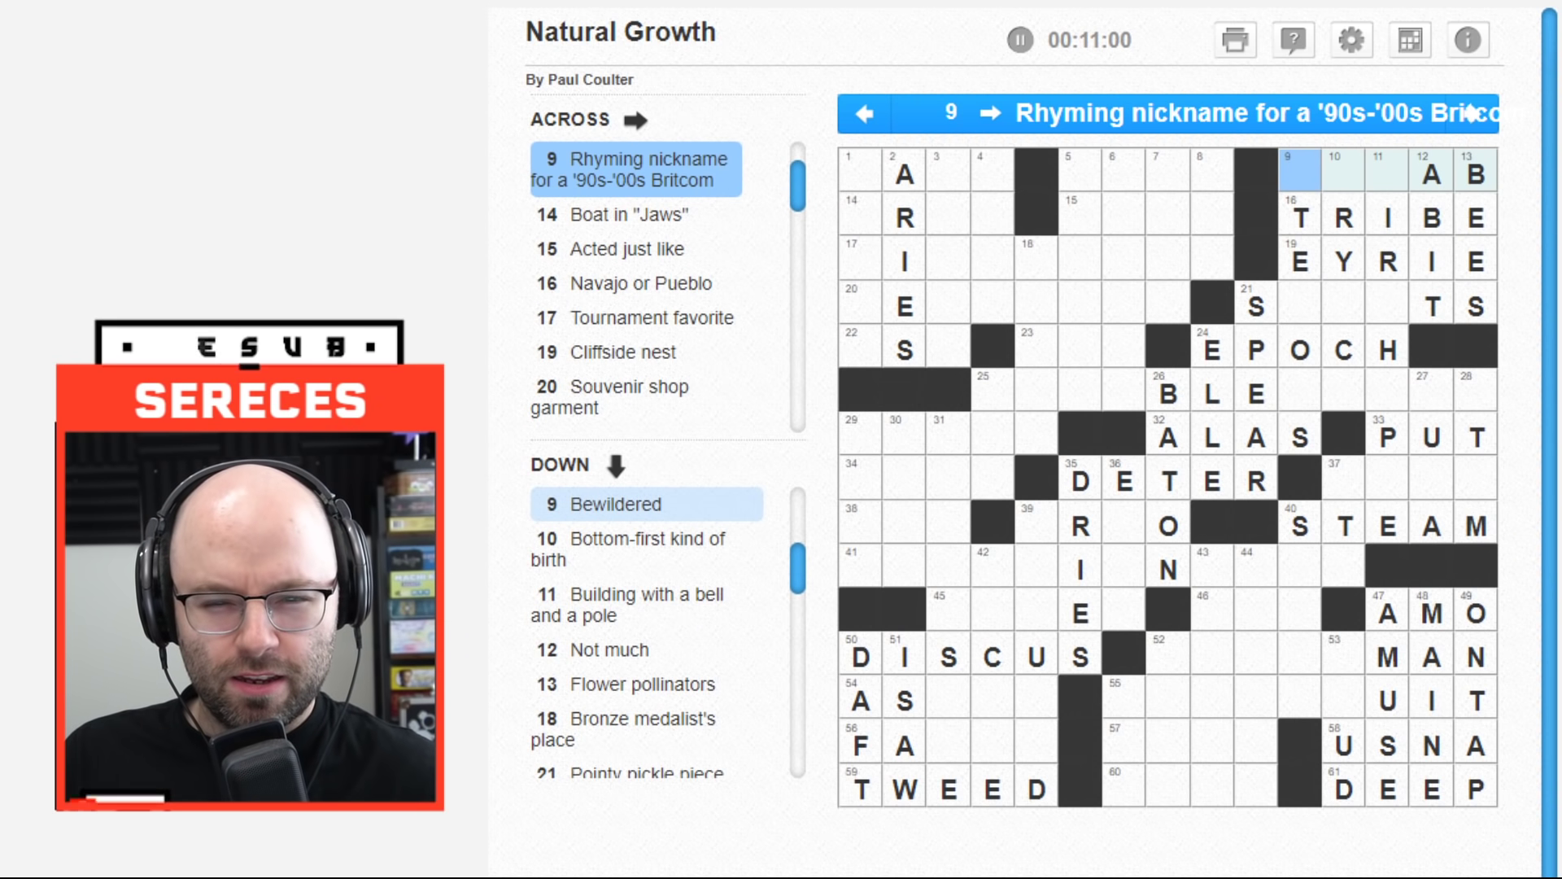
key(Down)
key(Down)
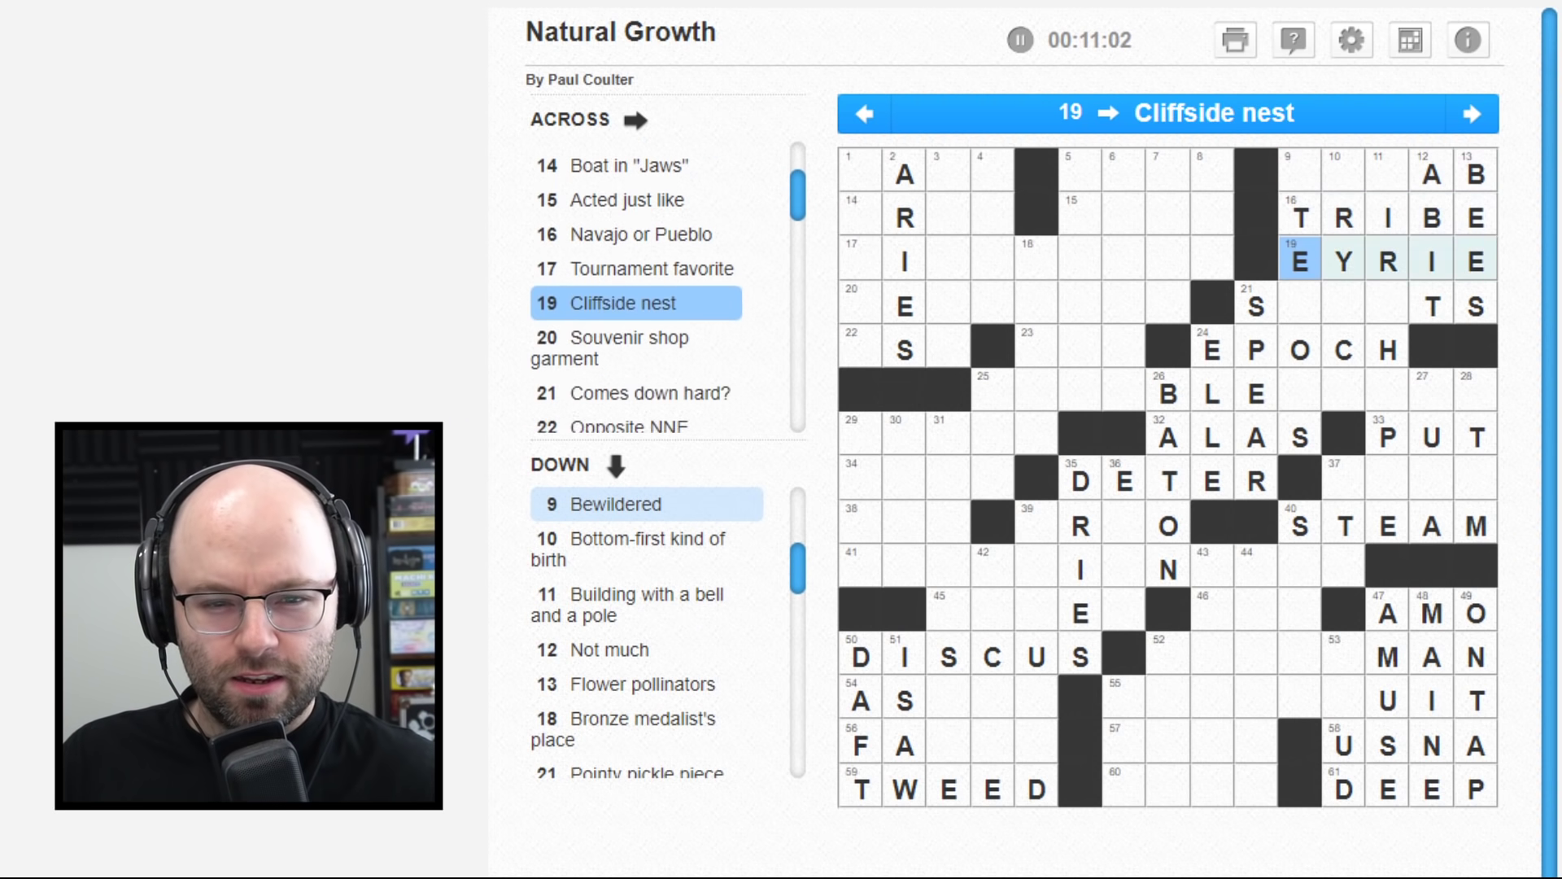
key(Down)
key(Down)
key(Left)
key(Left)
key(Left)
key(Left)
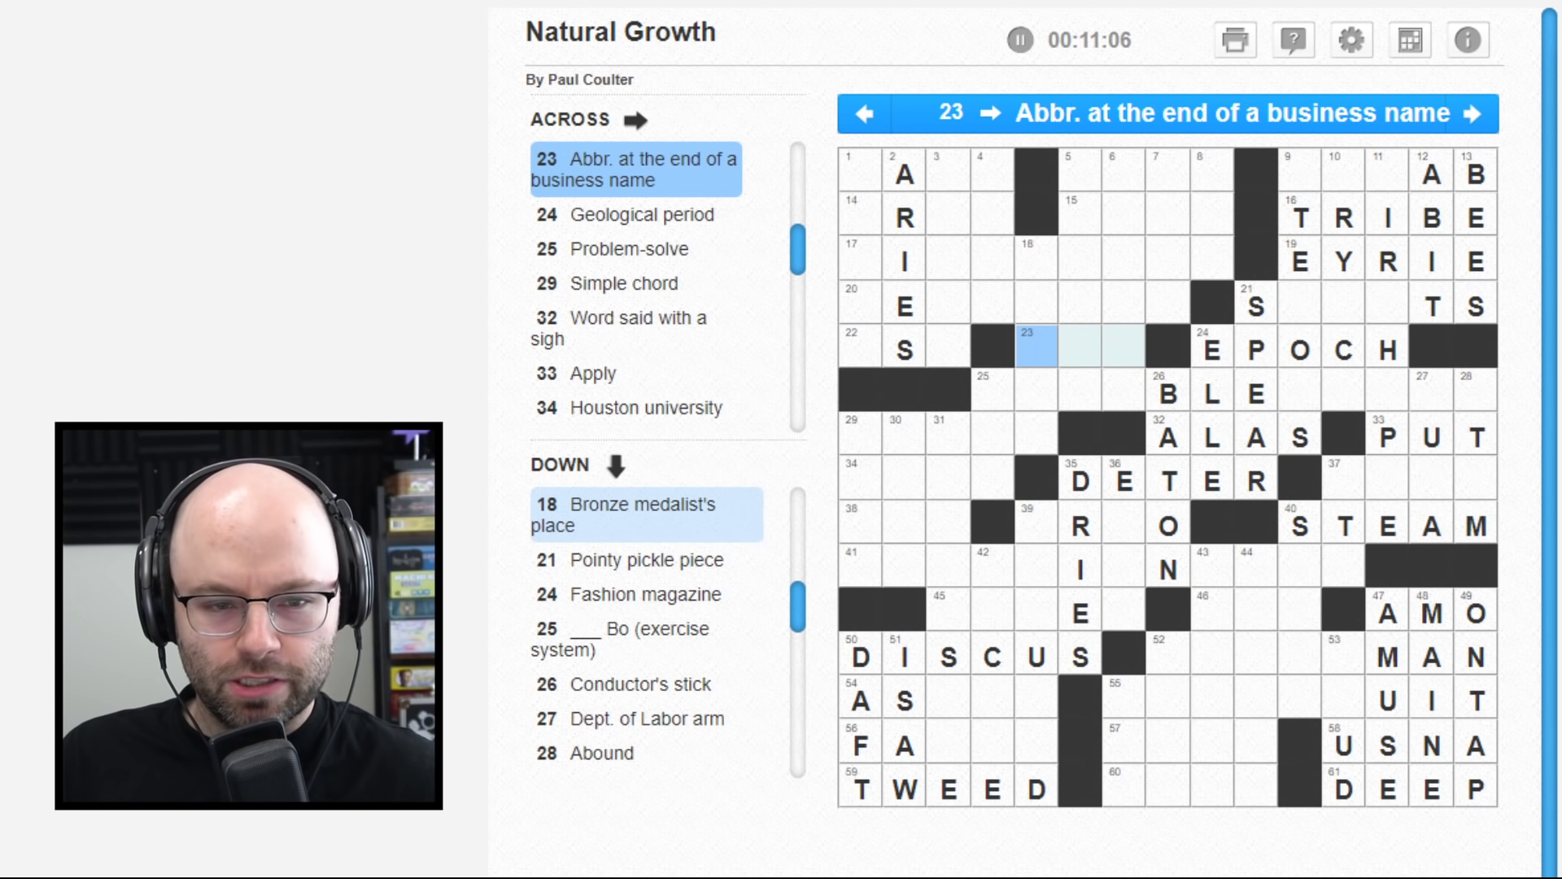
text(IN)
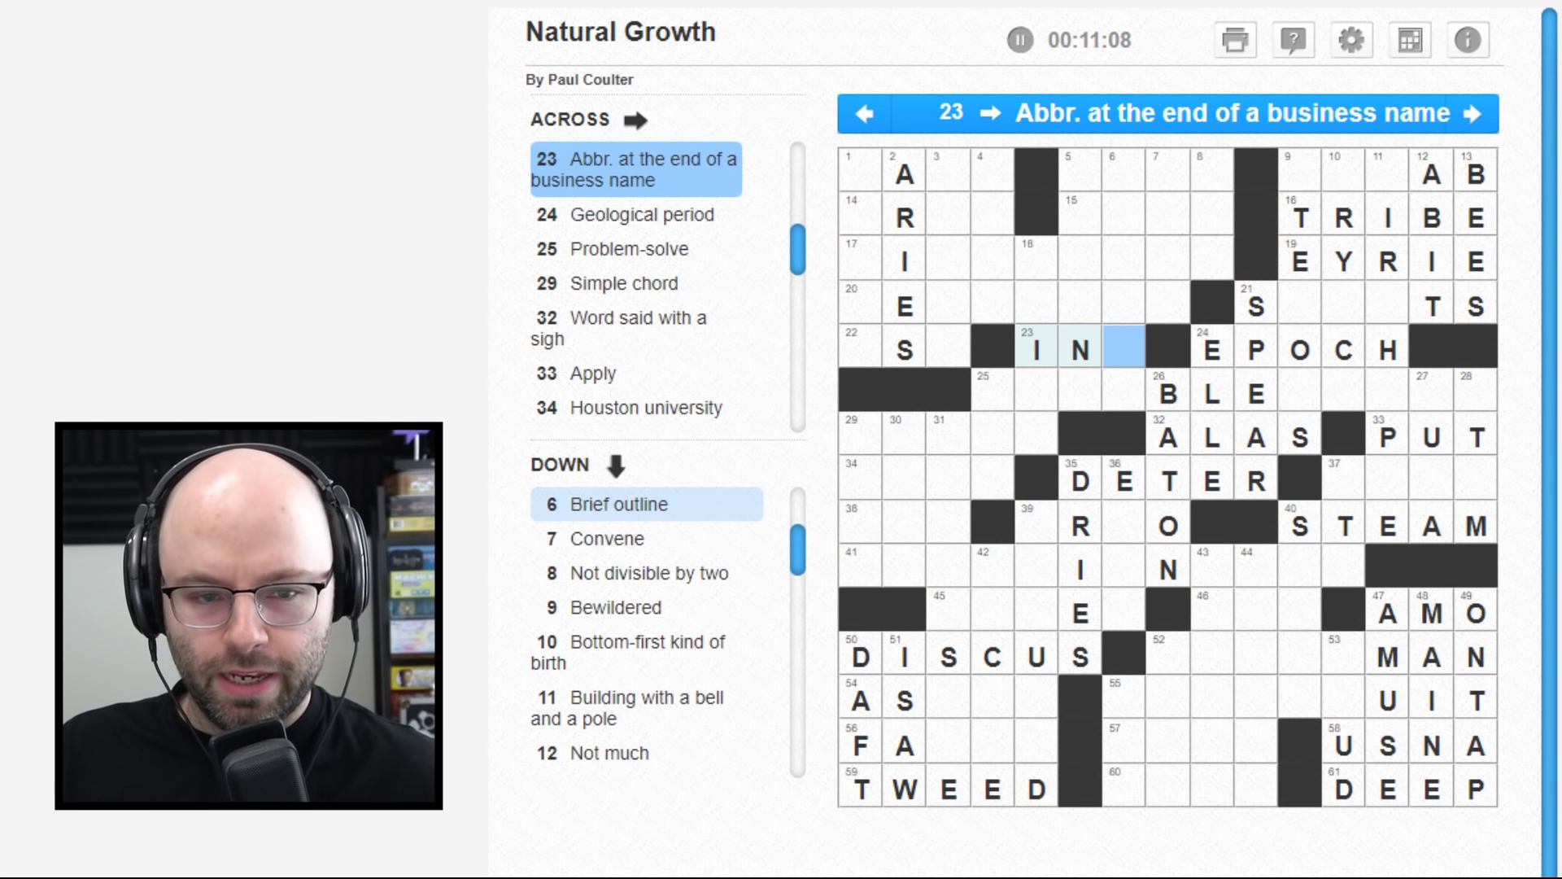
text(C)
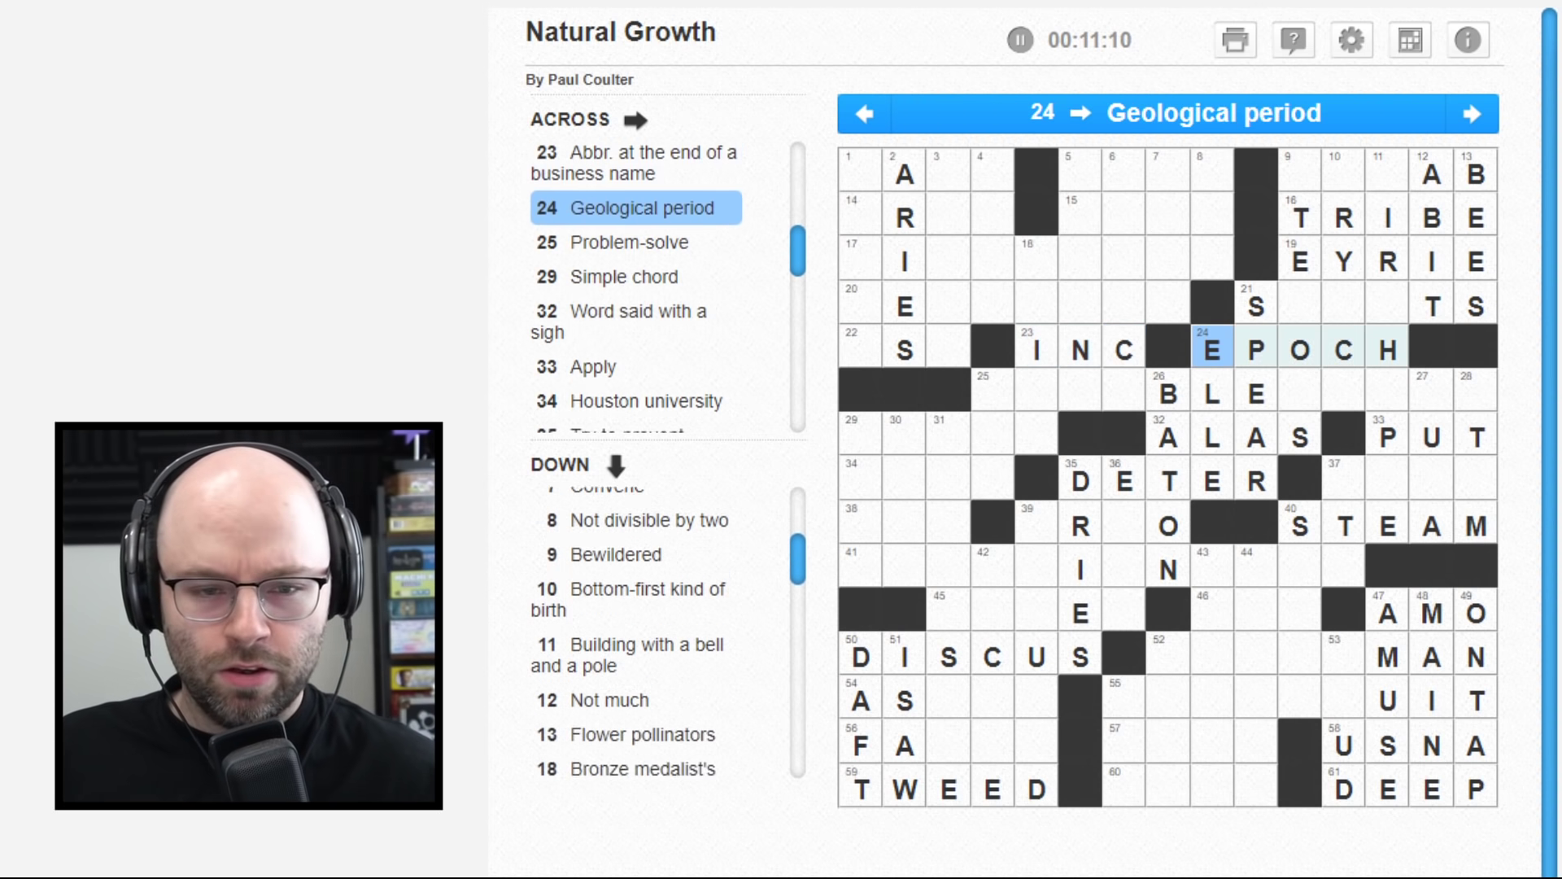
- Enter INC in 23 Across and add the final D so 18 Down reads THIRD
key(Left)
key(Left)
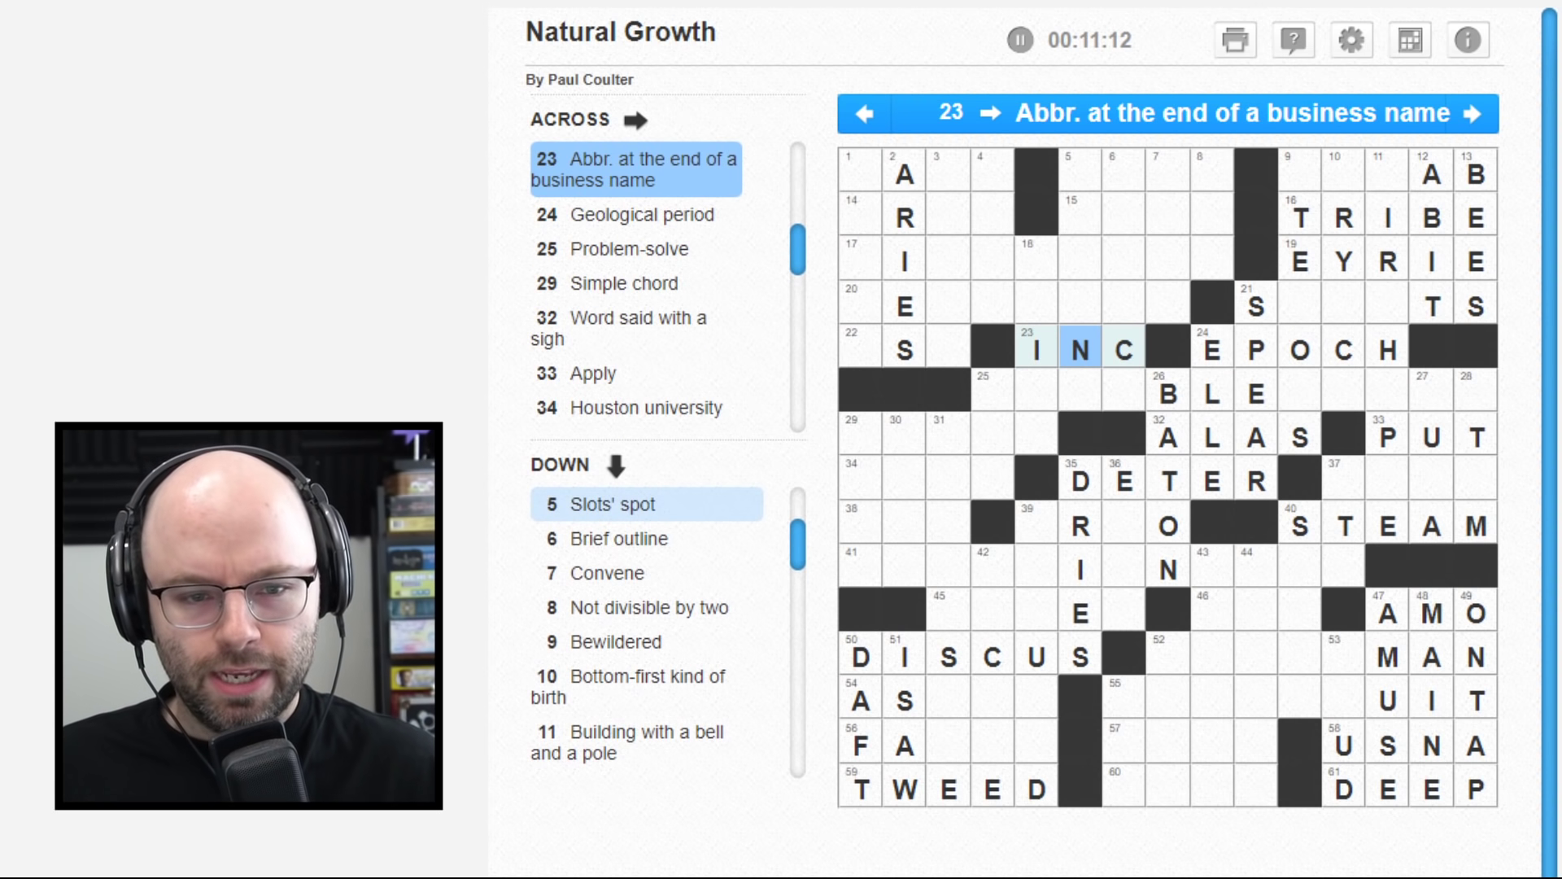
key(Right)
key(Left)
key(Left)
key(Up)
key(Up)
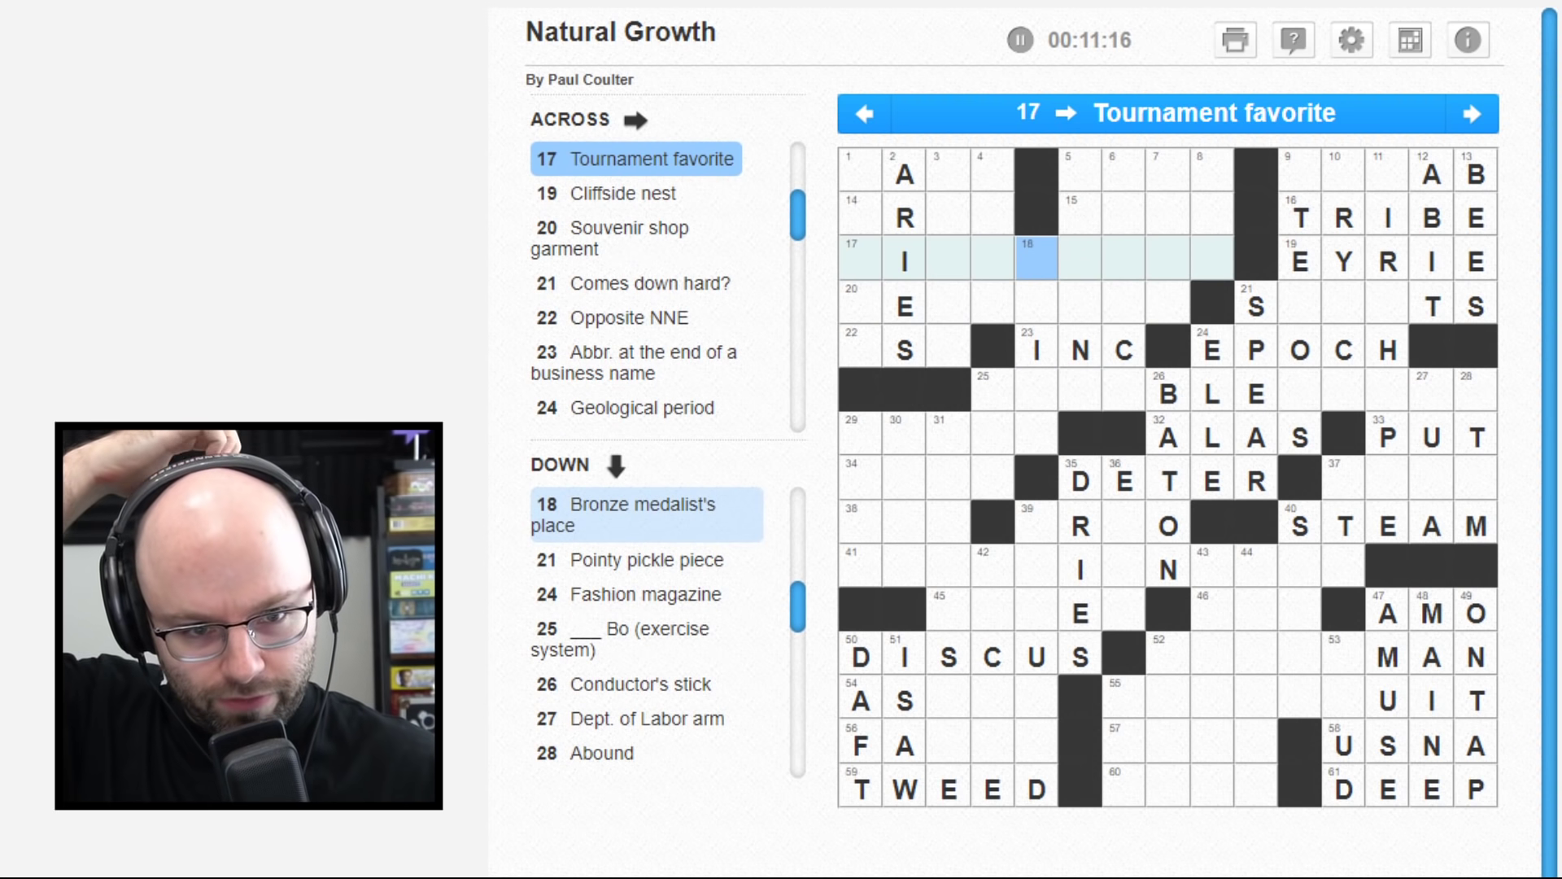
key(Down)
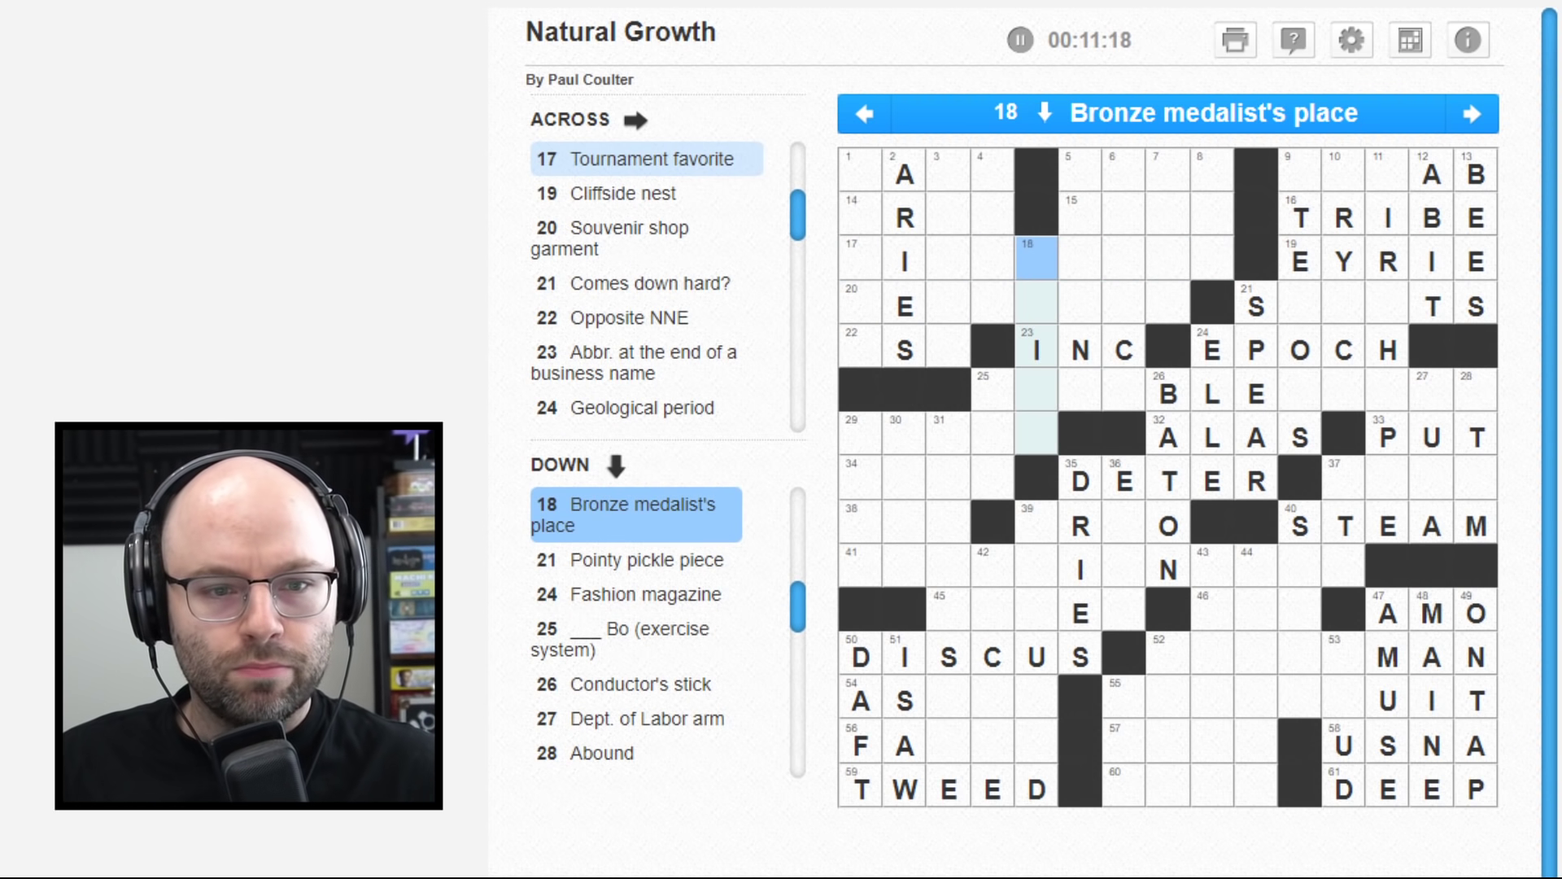
text(thr)
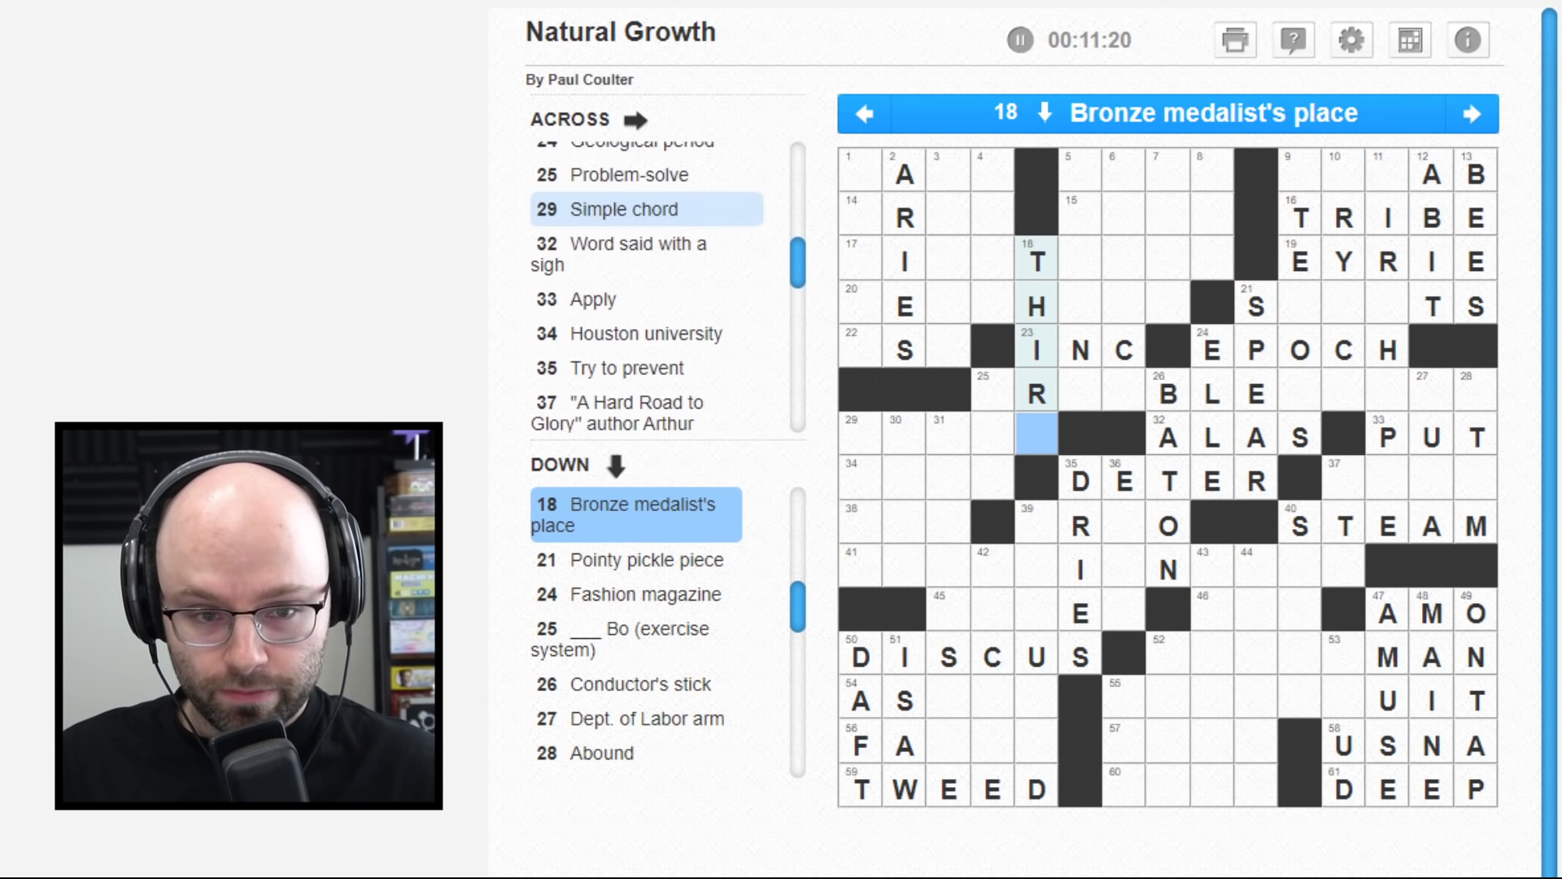
text(d)
key(Left)
key(Left)
key(Left)
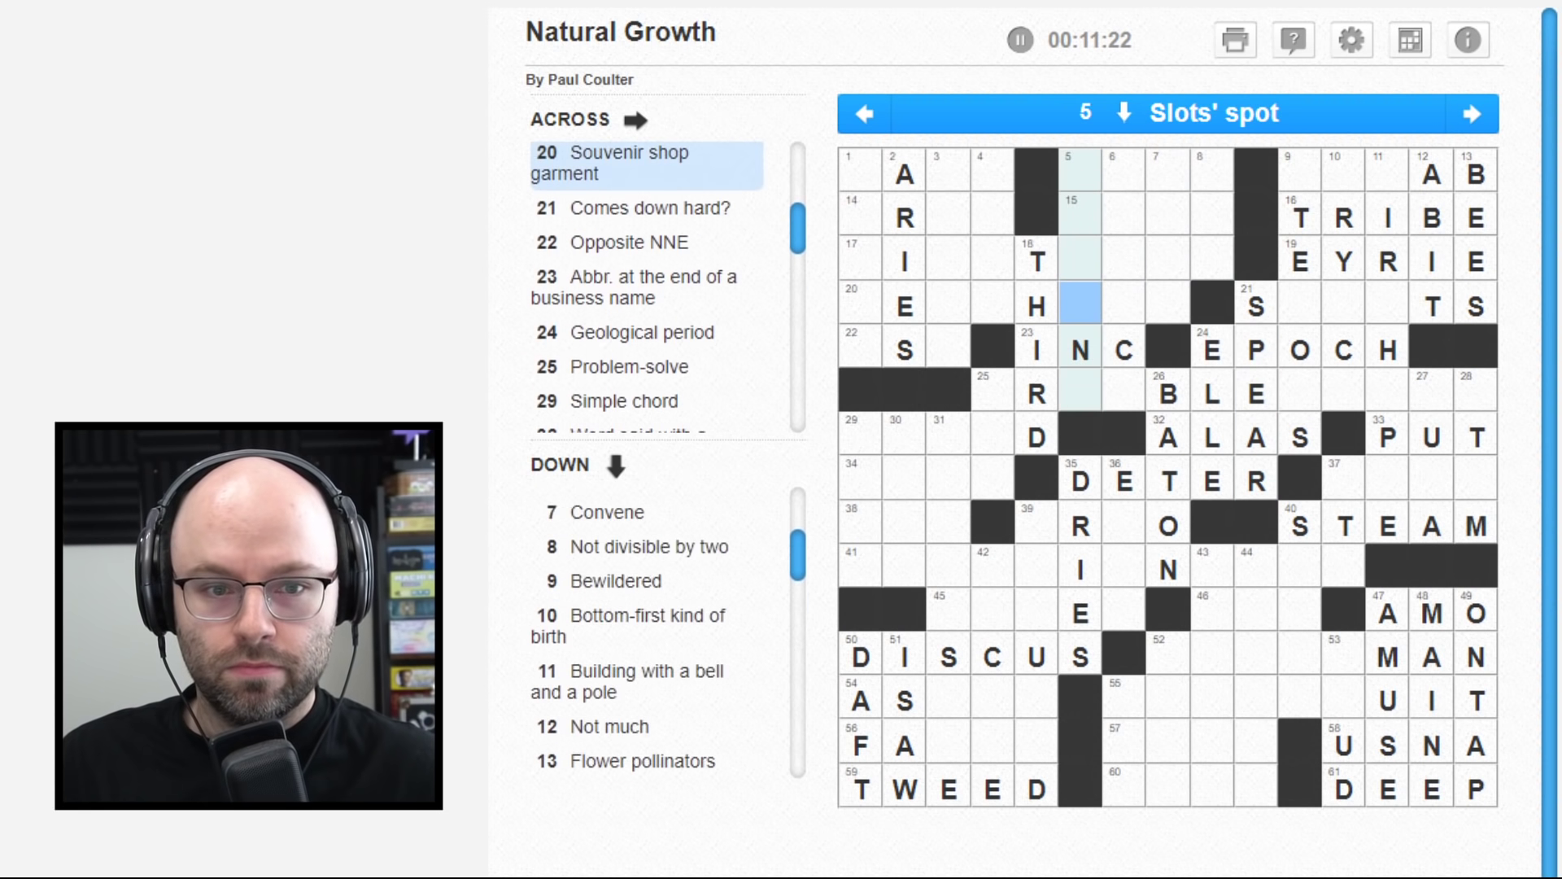
key(Up)
key(Up)
key(Up)
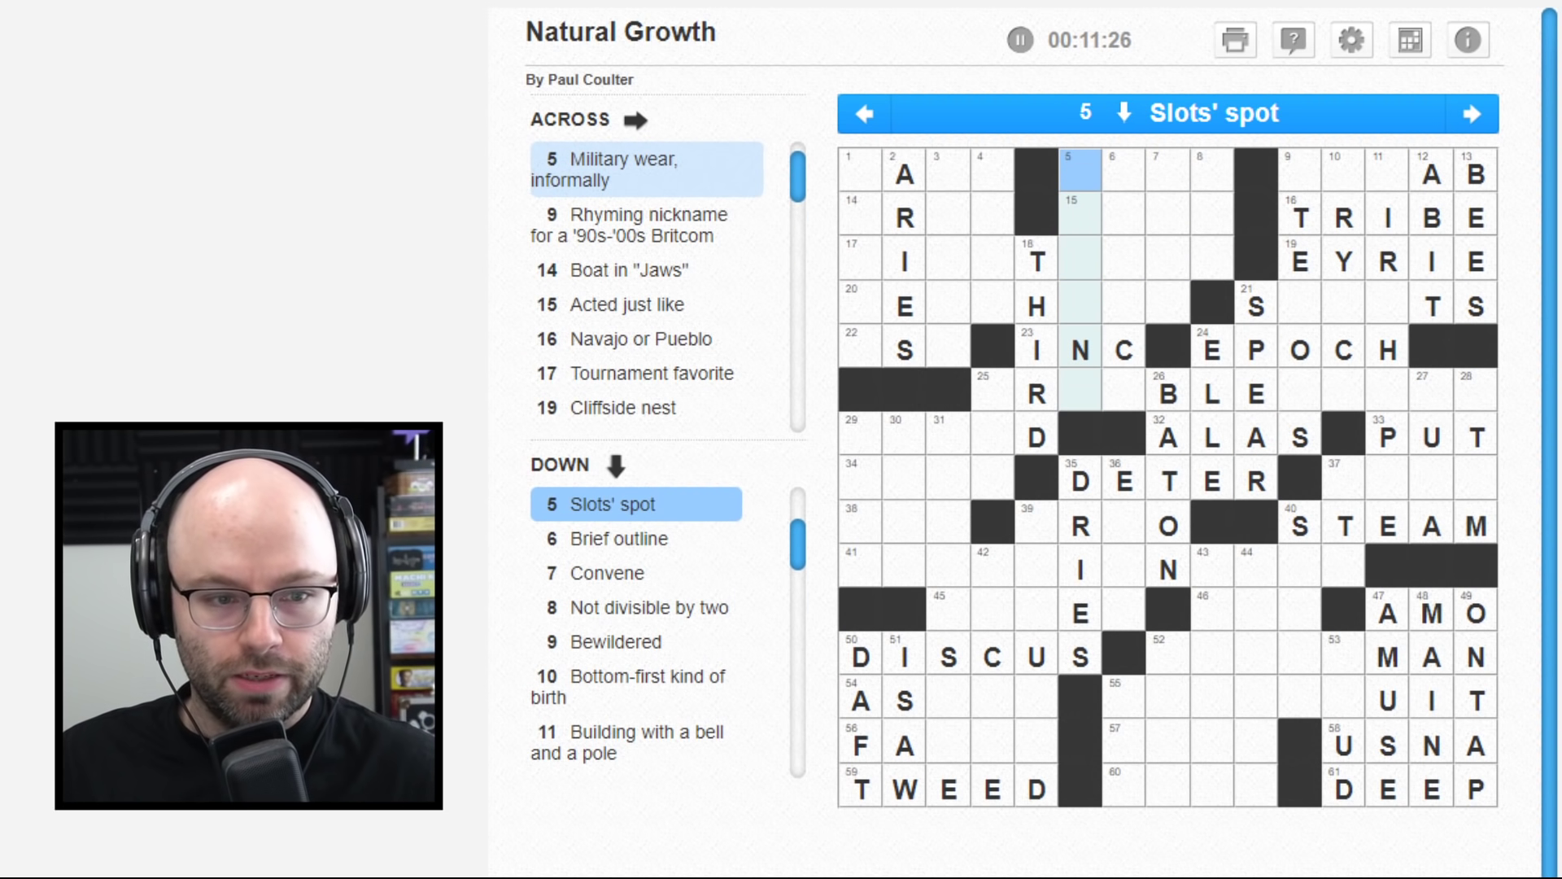
text(c)
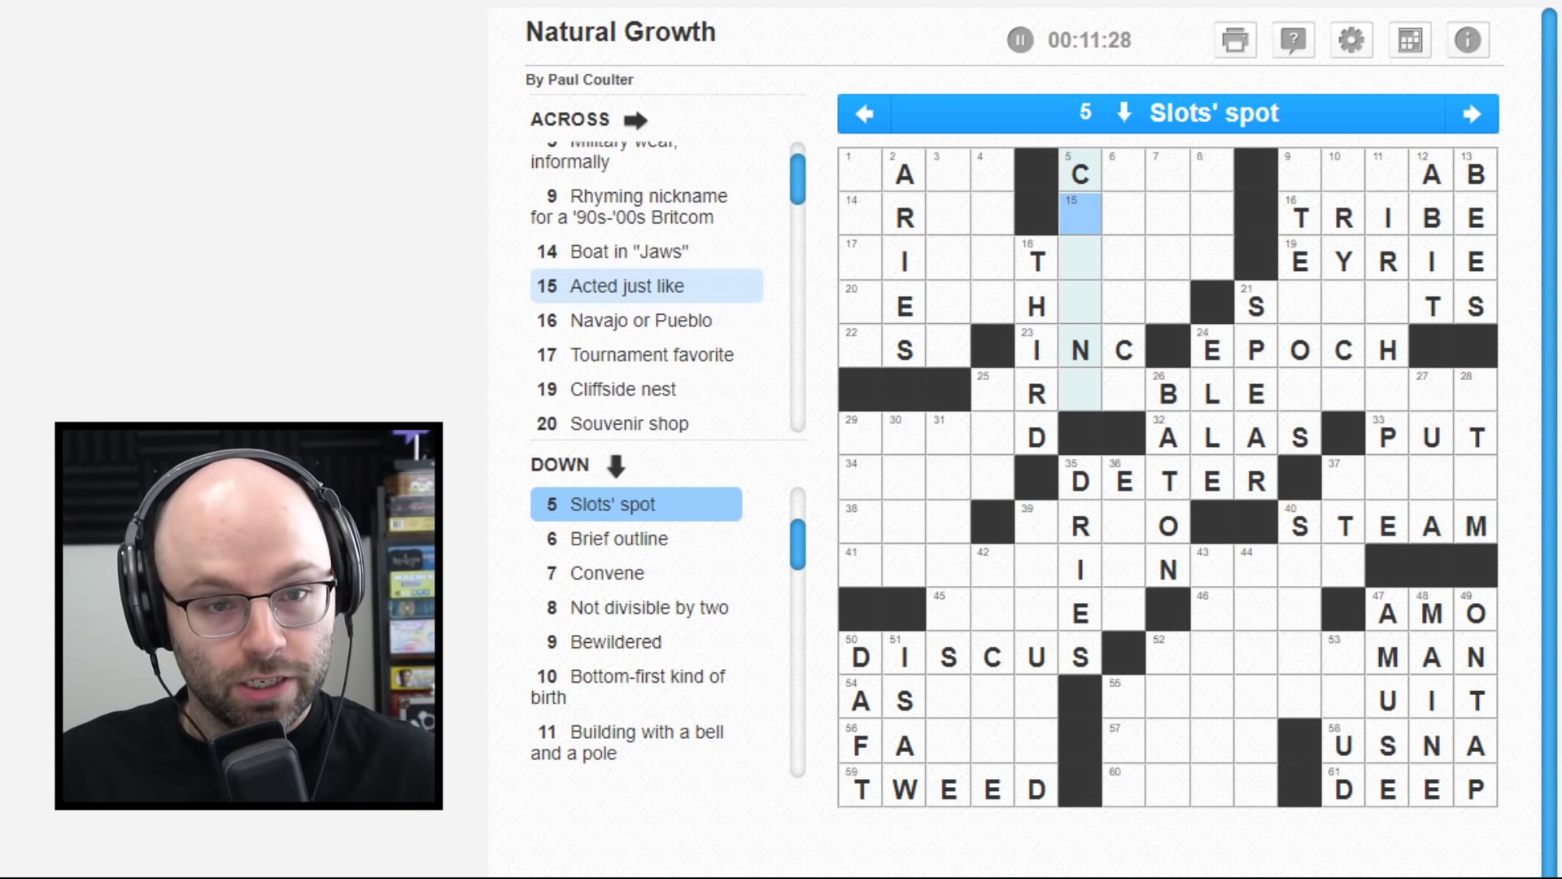
text(asi)
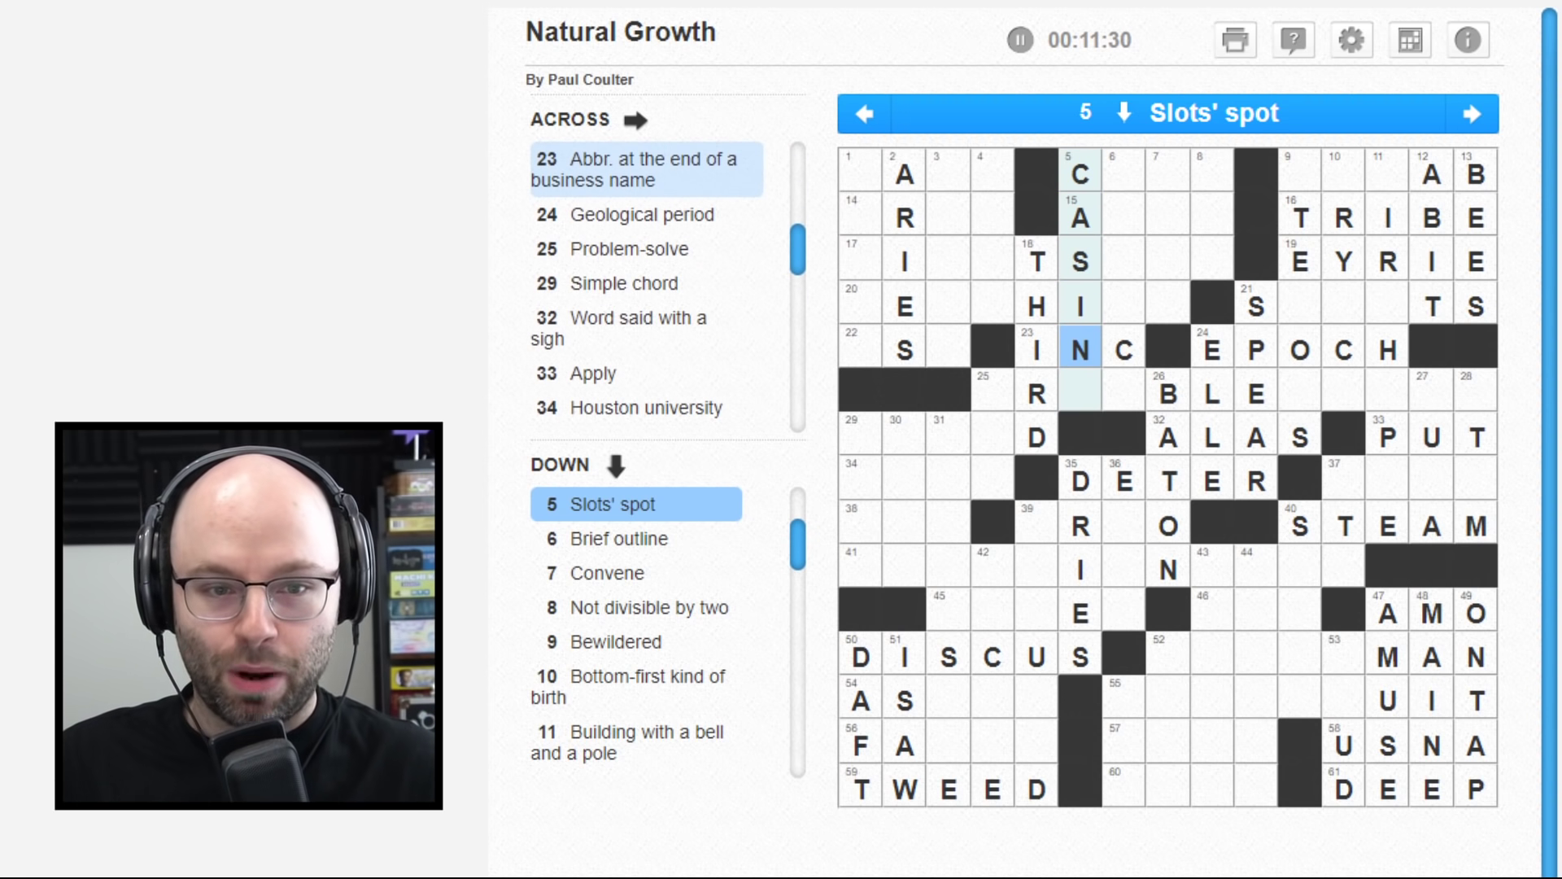
text(no)
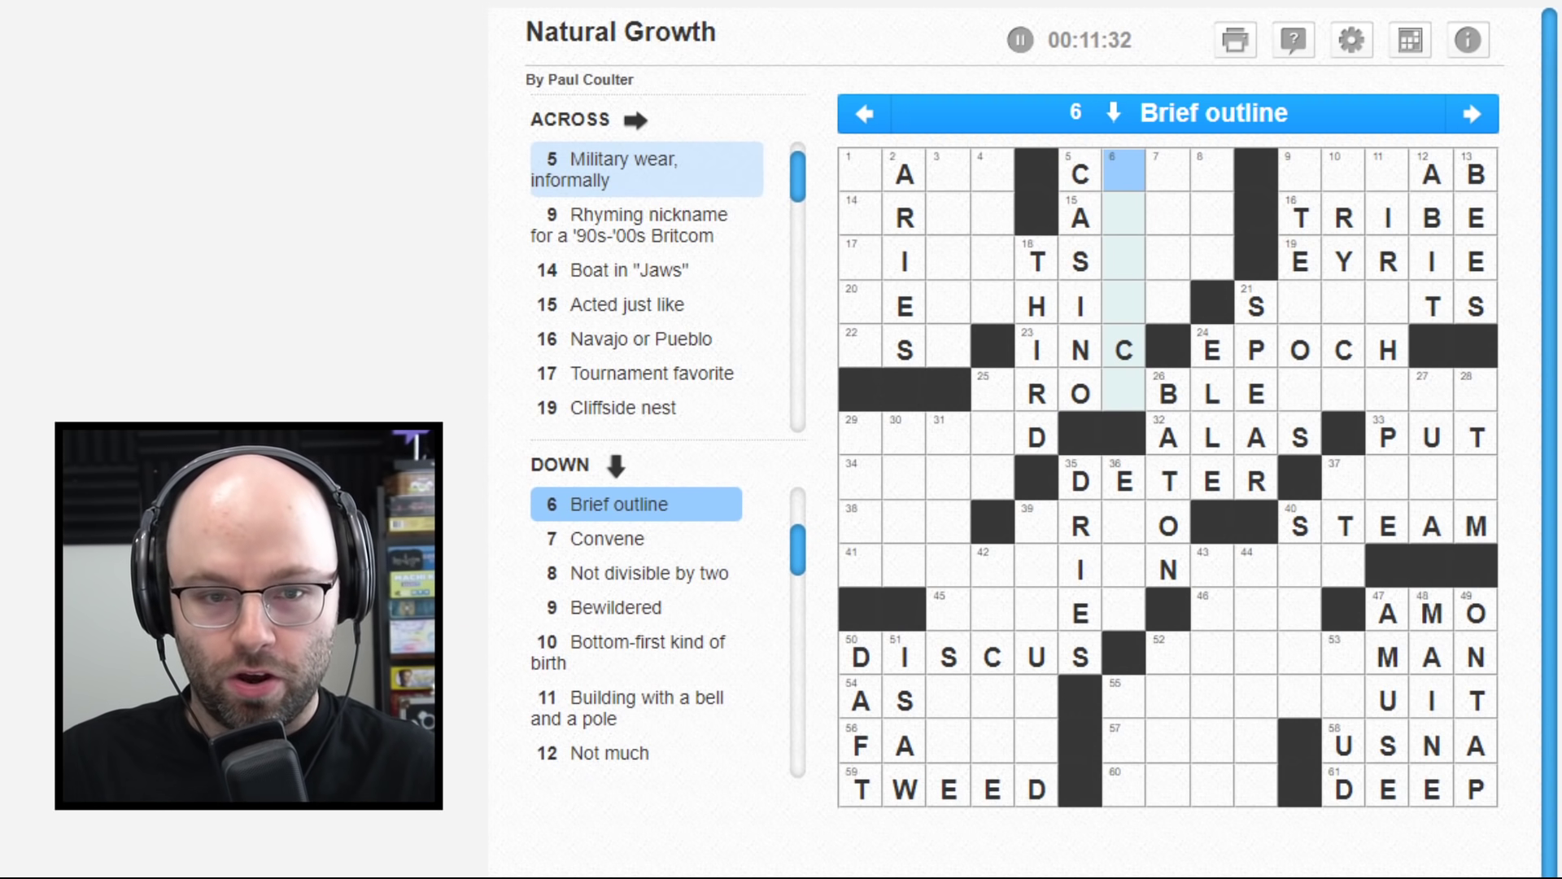
text(a)
- Fill CASINO in 5 Down, CAMO in 5 Across, and MEET in 7 Down
key(Tab)
key(Right)
text(m)
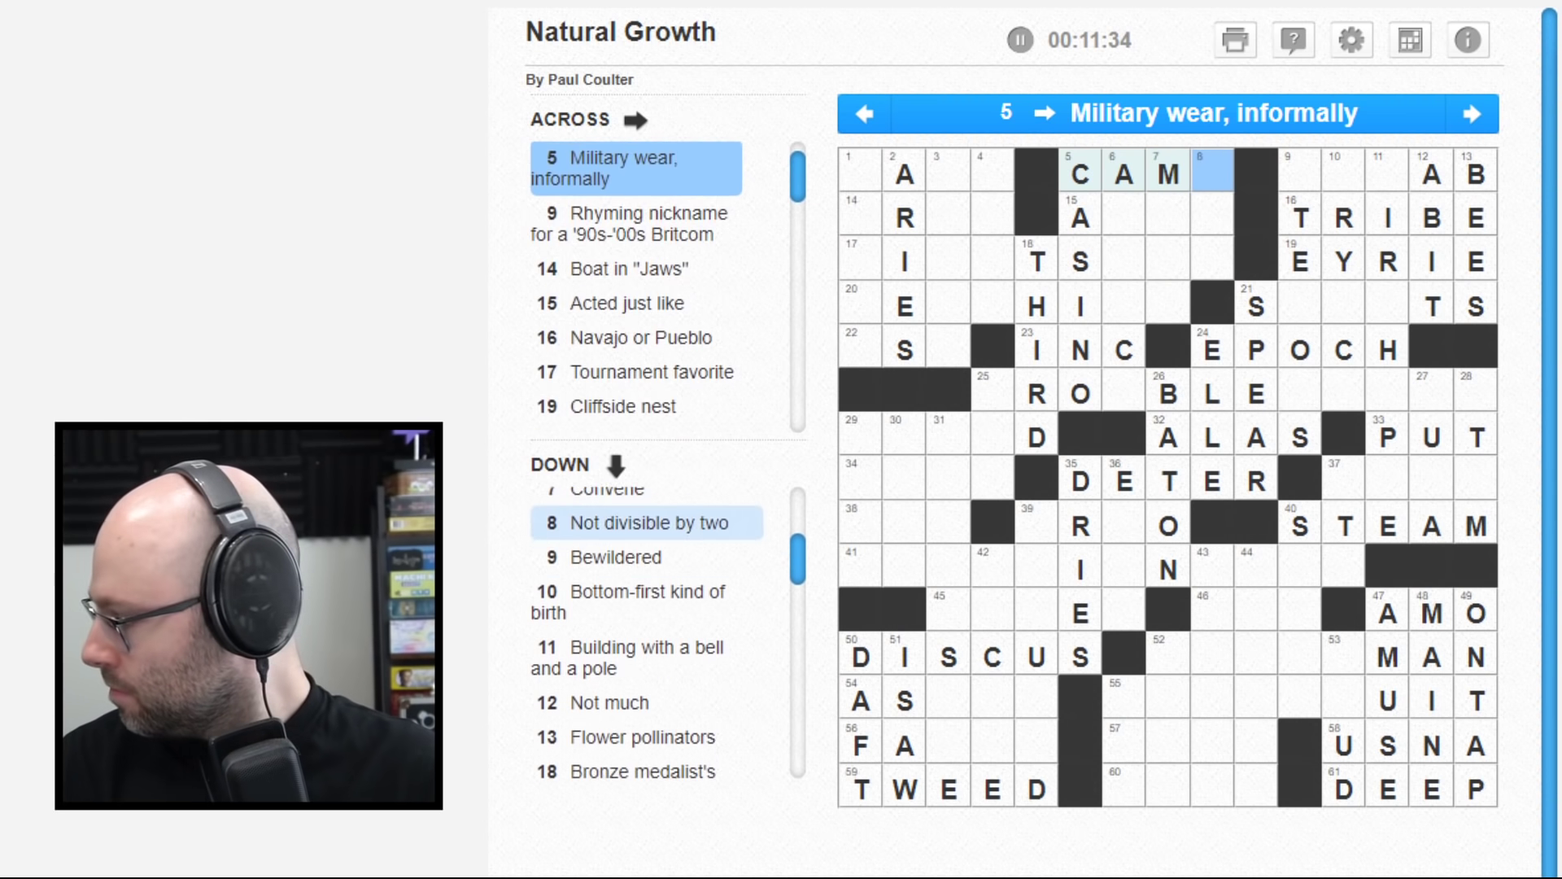
text(o)
key(Down)
key(Left)
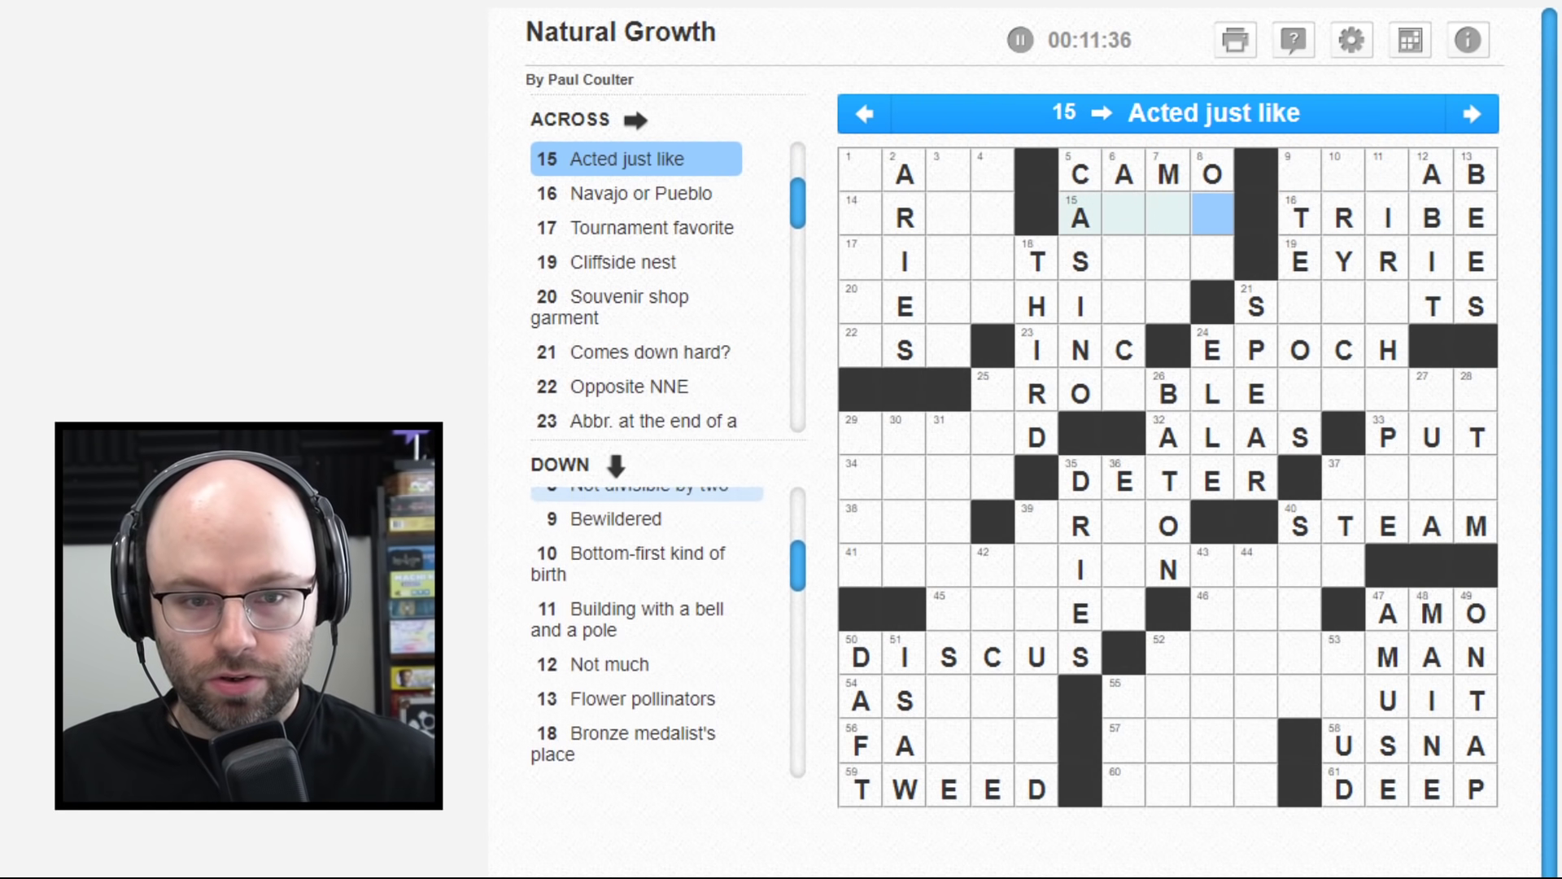
key(Left)
key(Left)
key(Down)
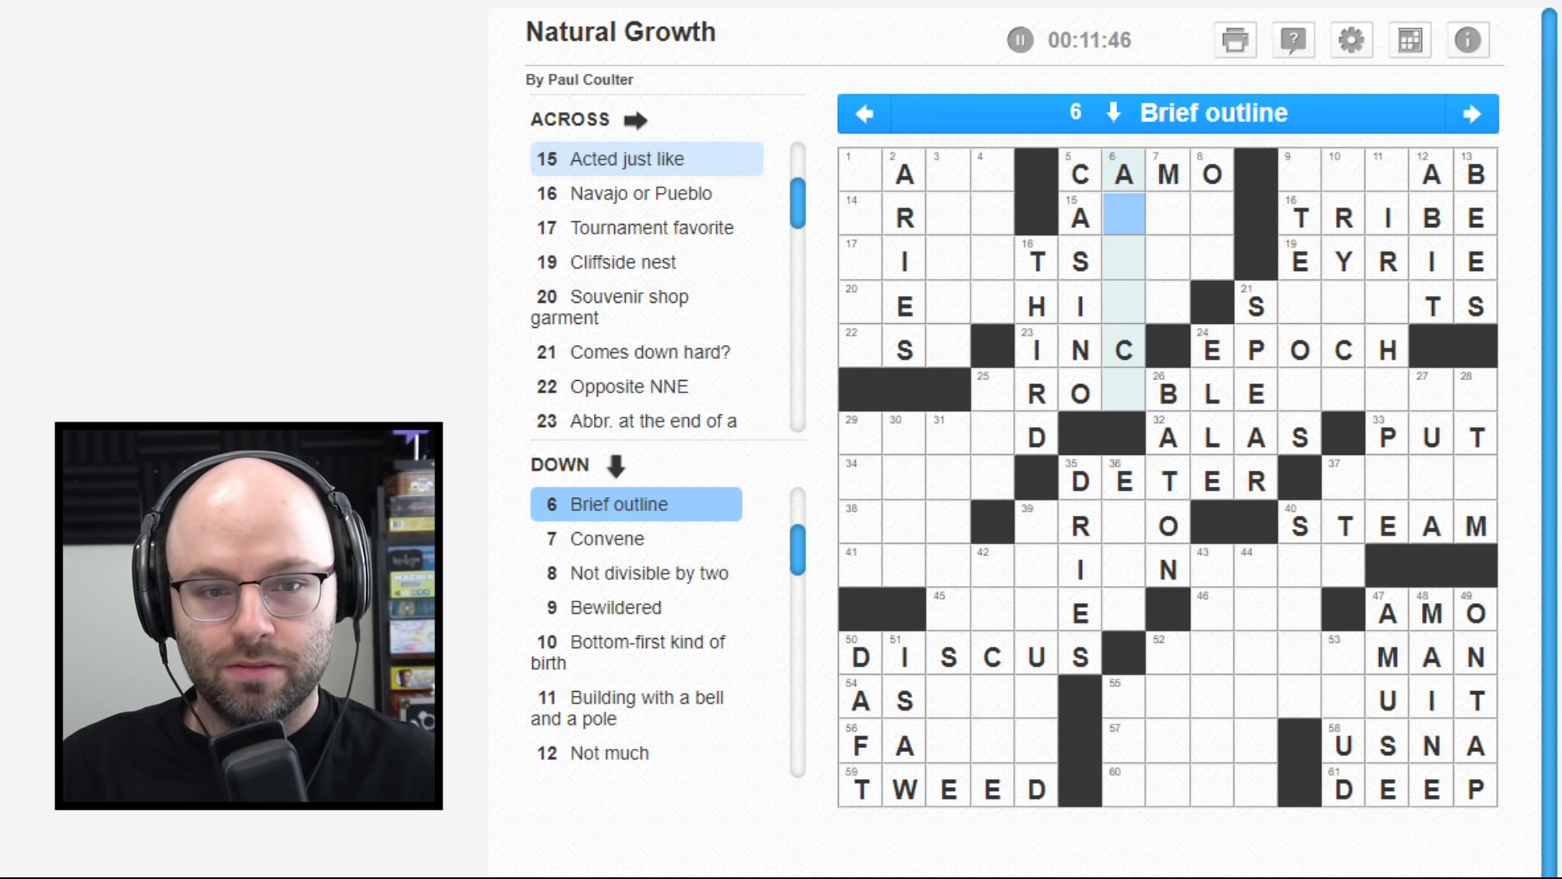
key(Tab)
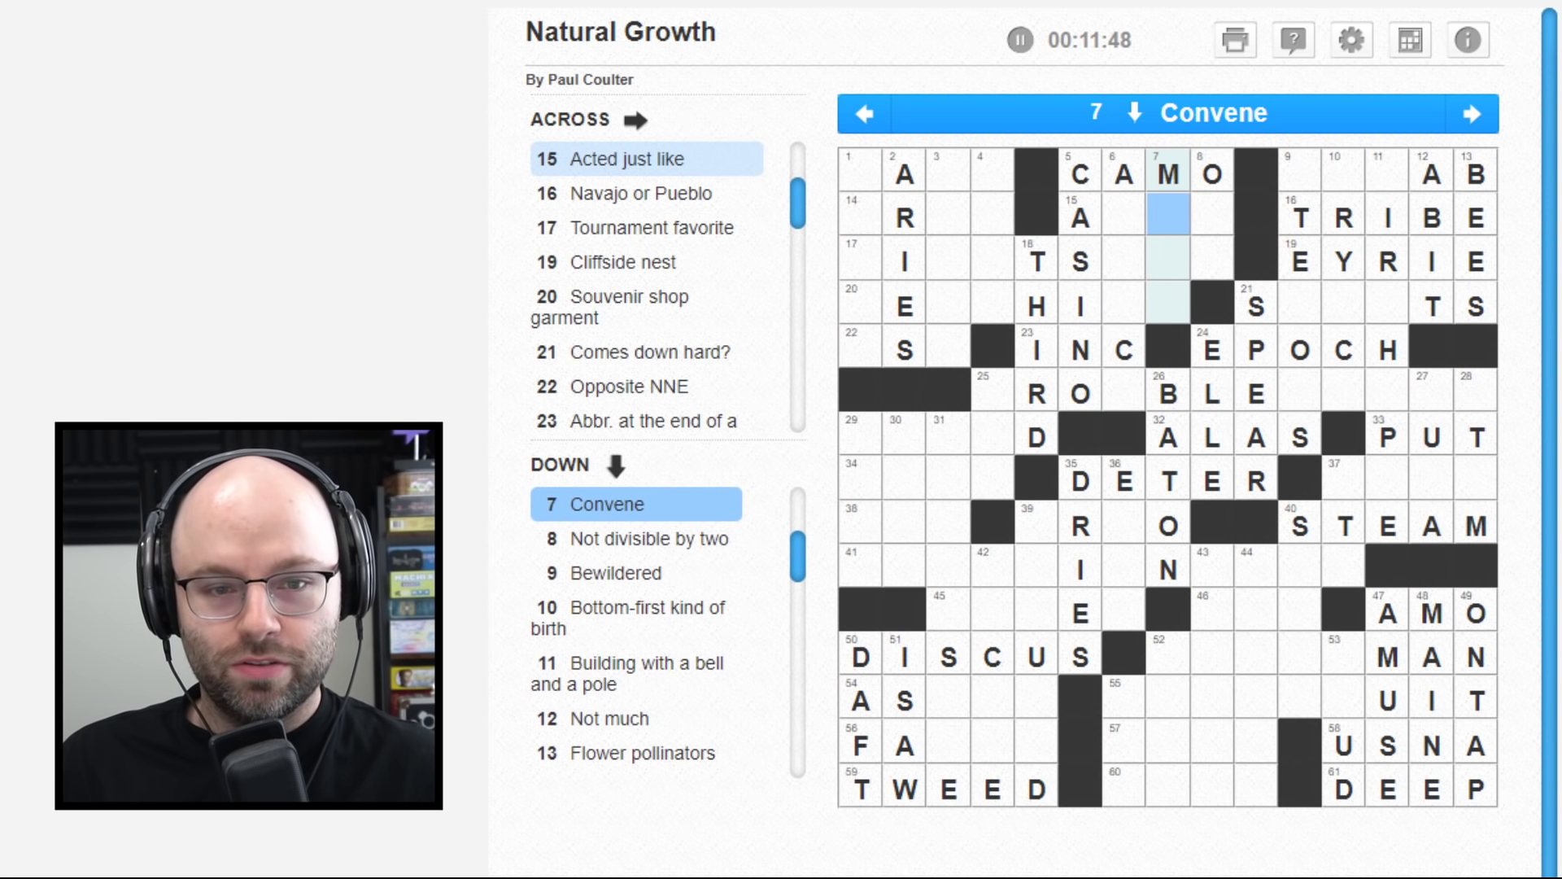
text(EET)
key(Tab)
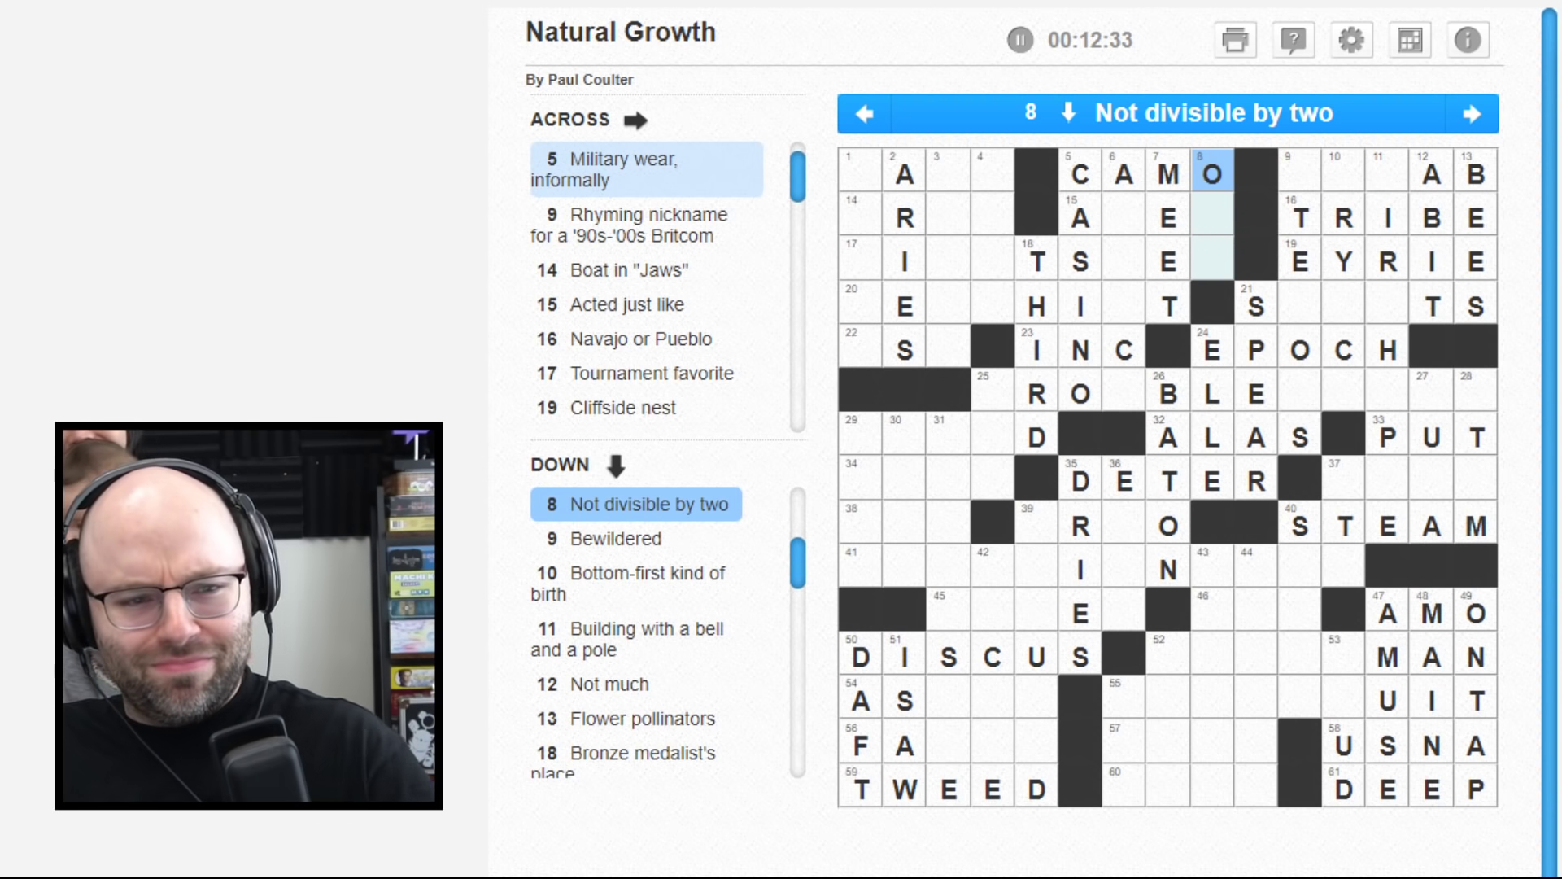
- Finish 8 Down as ODD
key(Down)
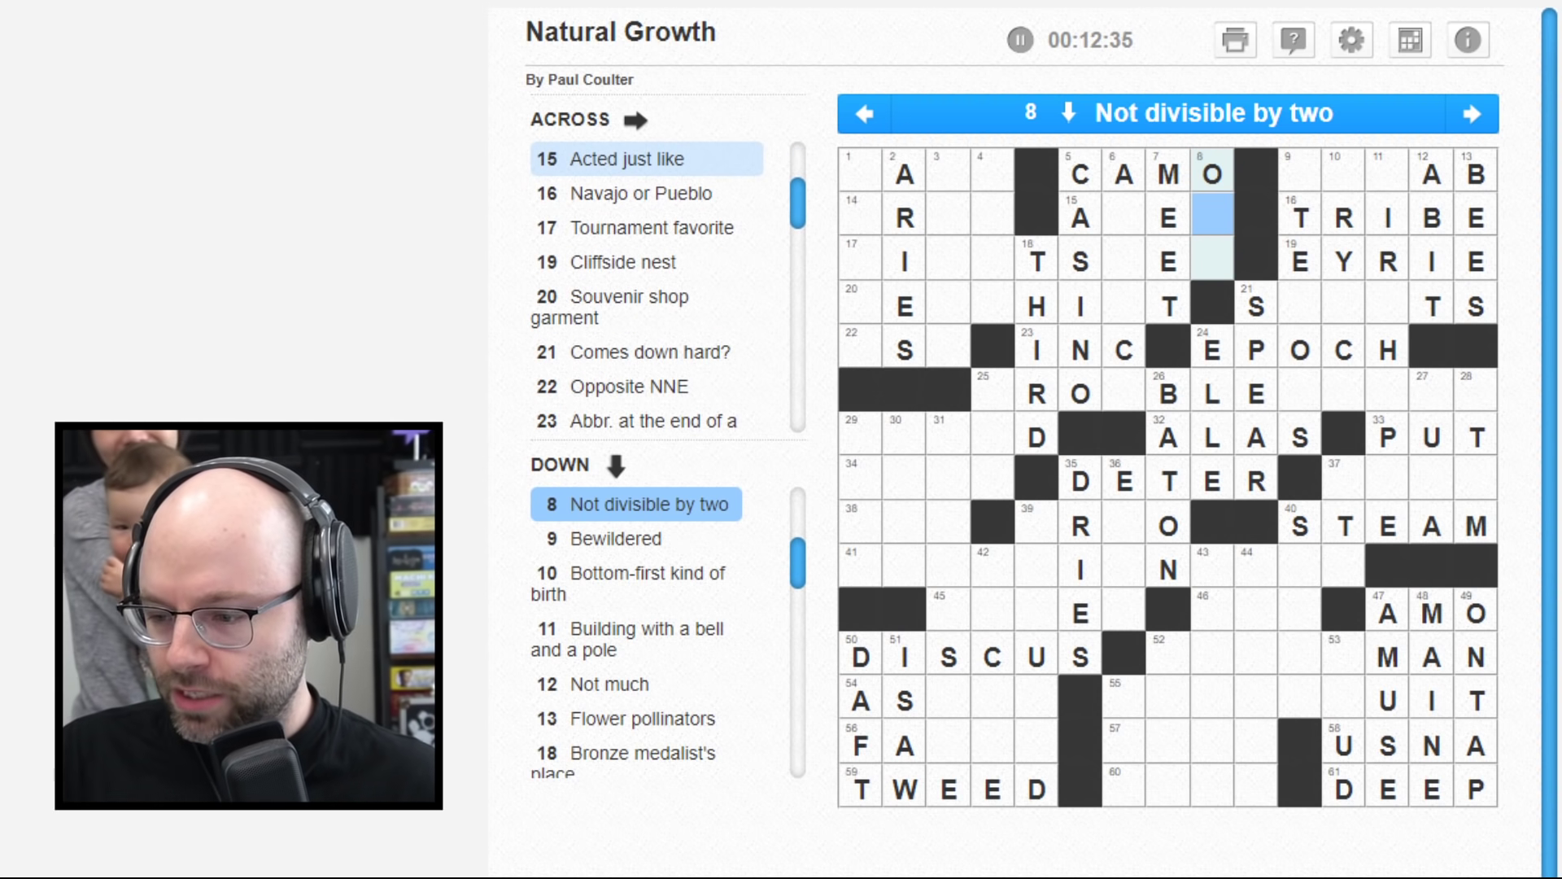
text(NE)
key(shift+Tab)
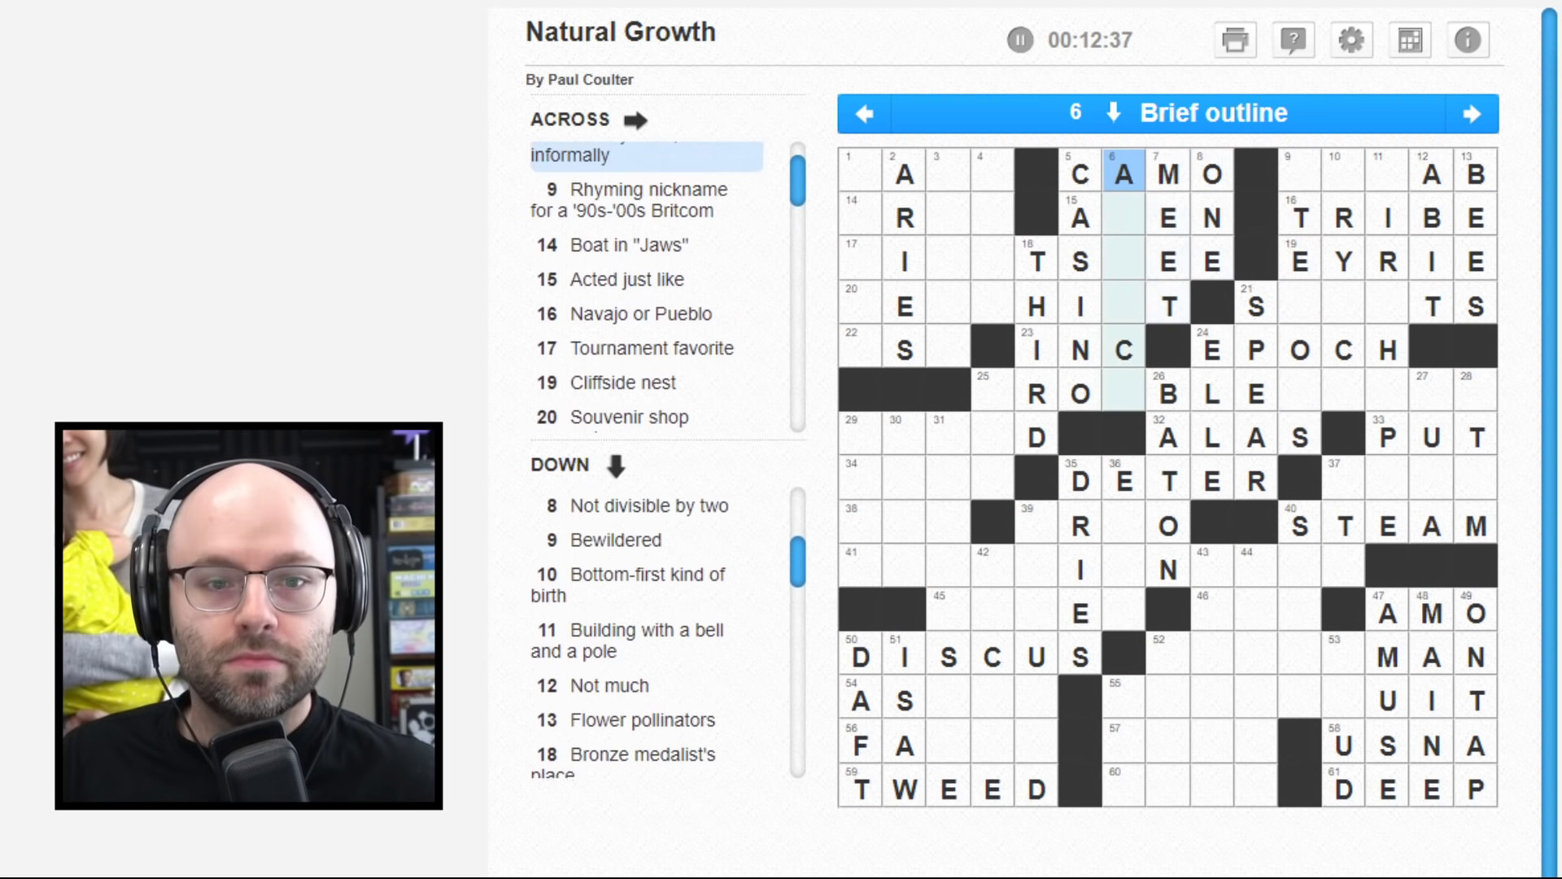
key(Down)
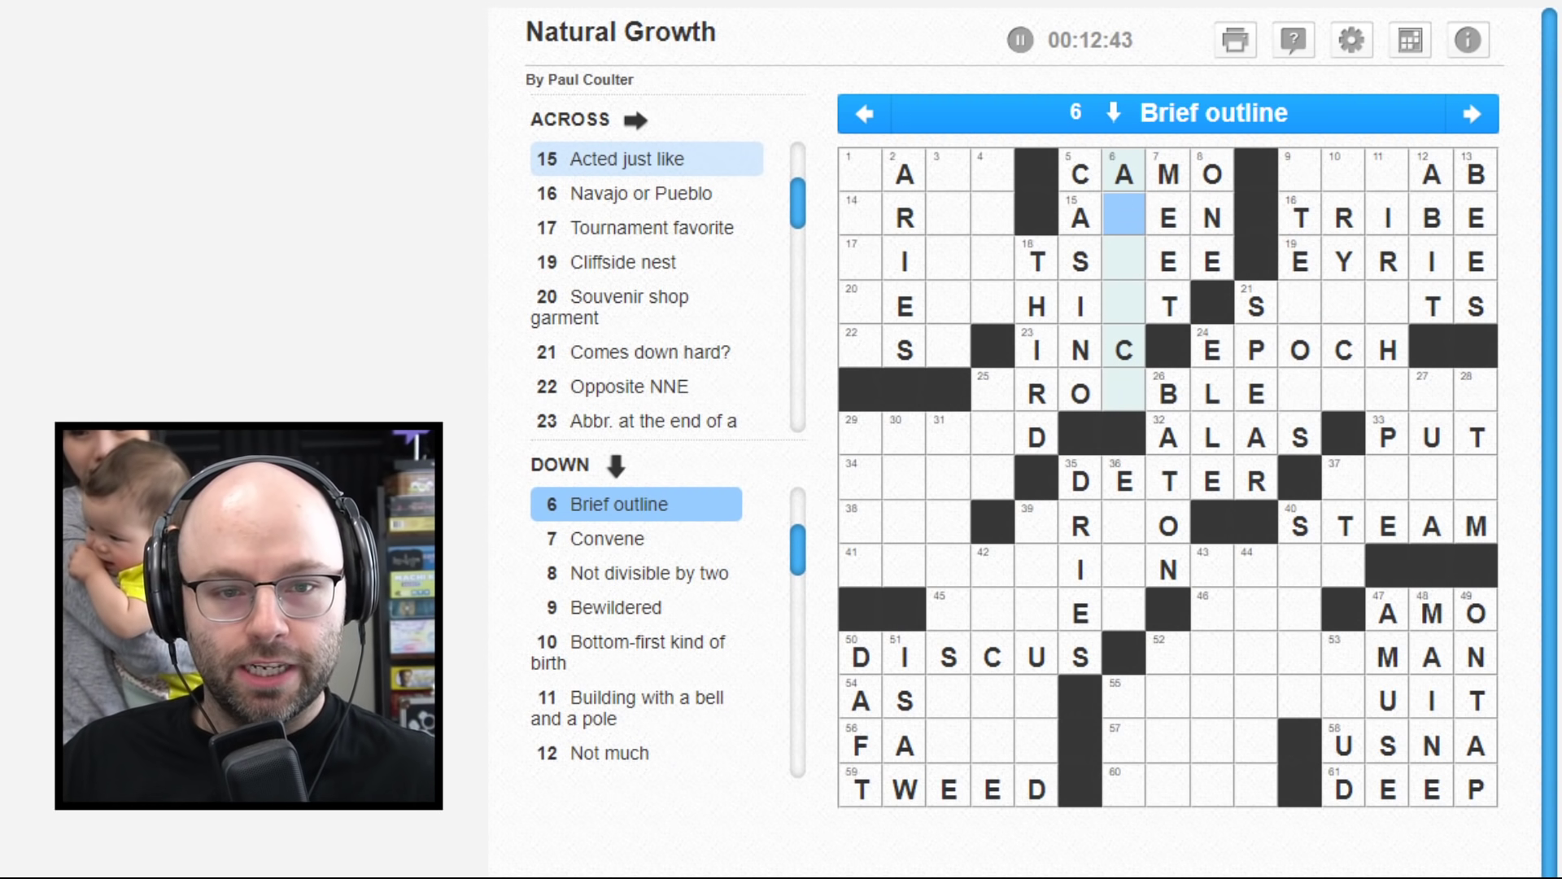
key(space)
key(space)
key(space)
text(K)
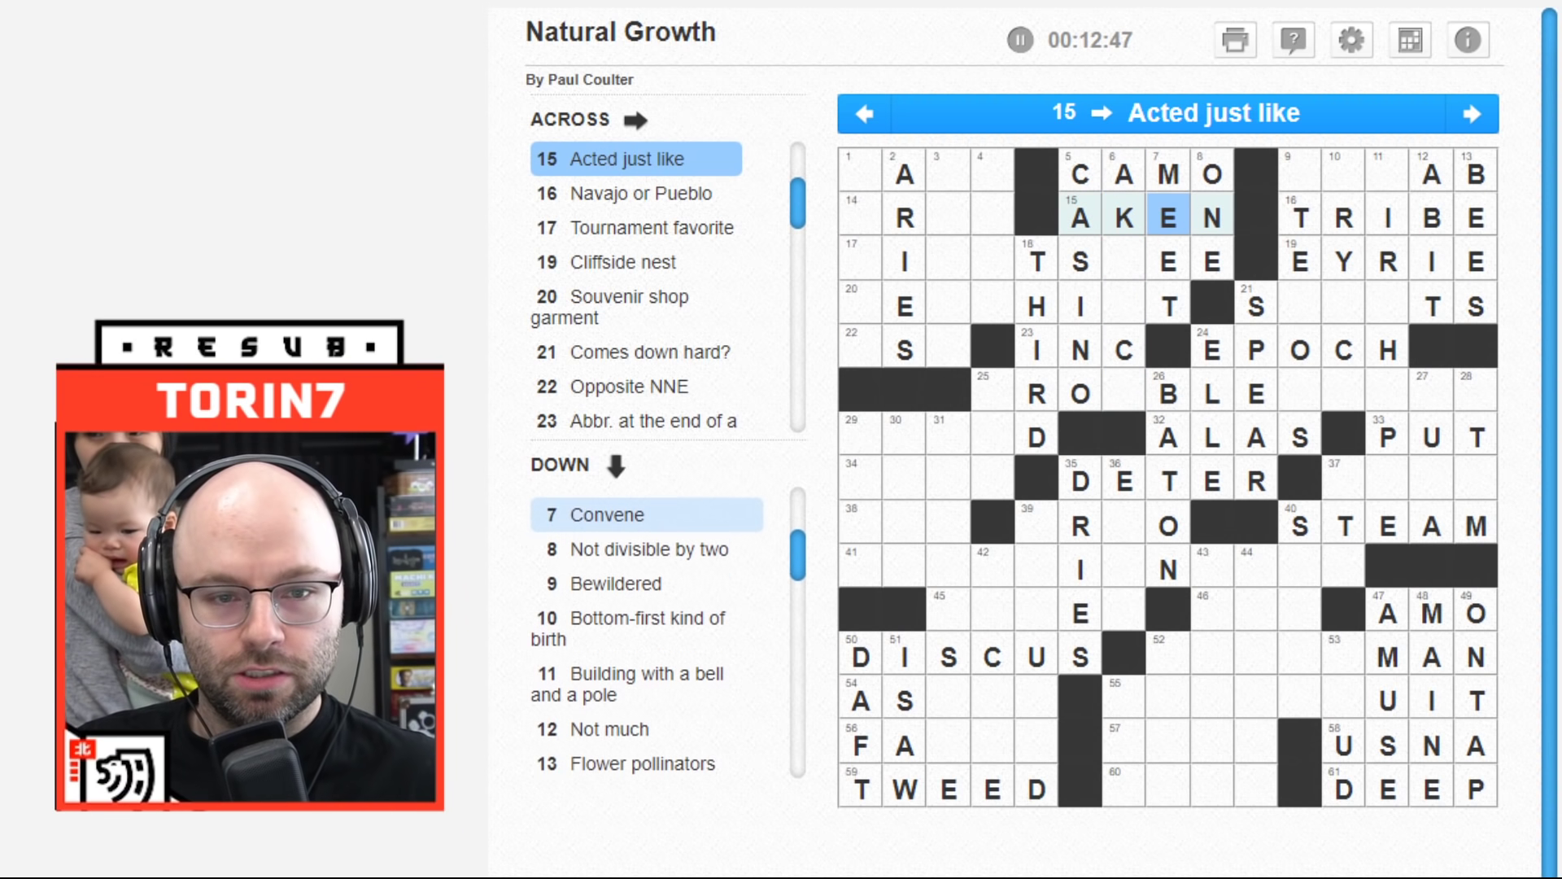
text(I)
- Clear the wrong E from 17 Across
key(Down)
key(Left)
key(BackSpace)
key(Down)
key(Up)
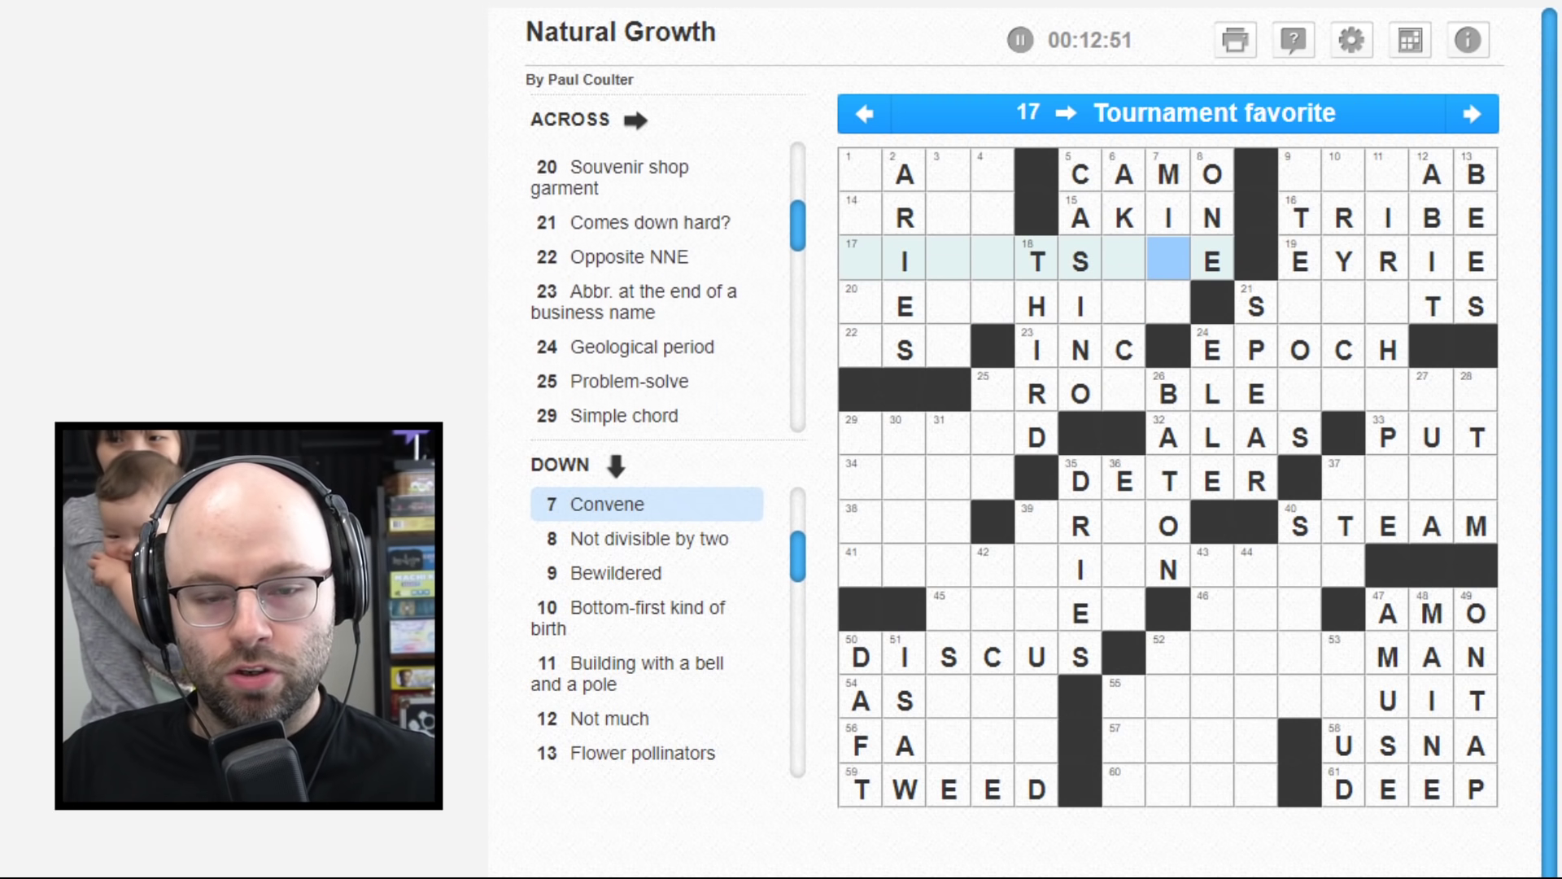
- Check the 15 Across letters against 8 Down and 7 Down
key(Up)
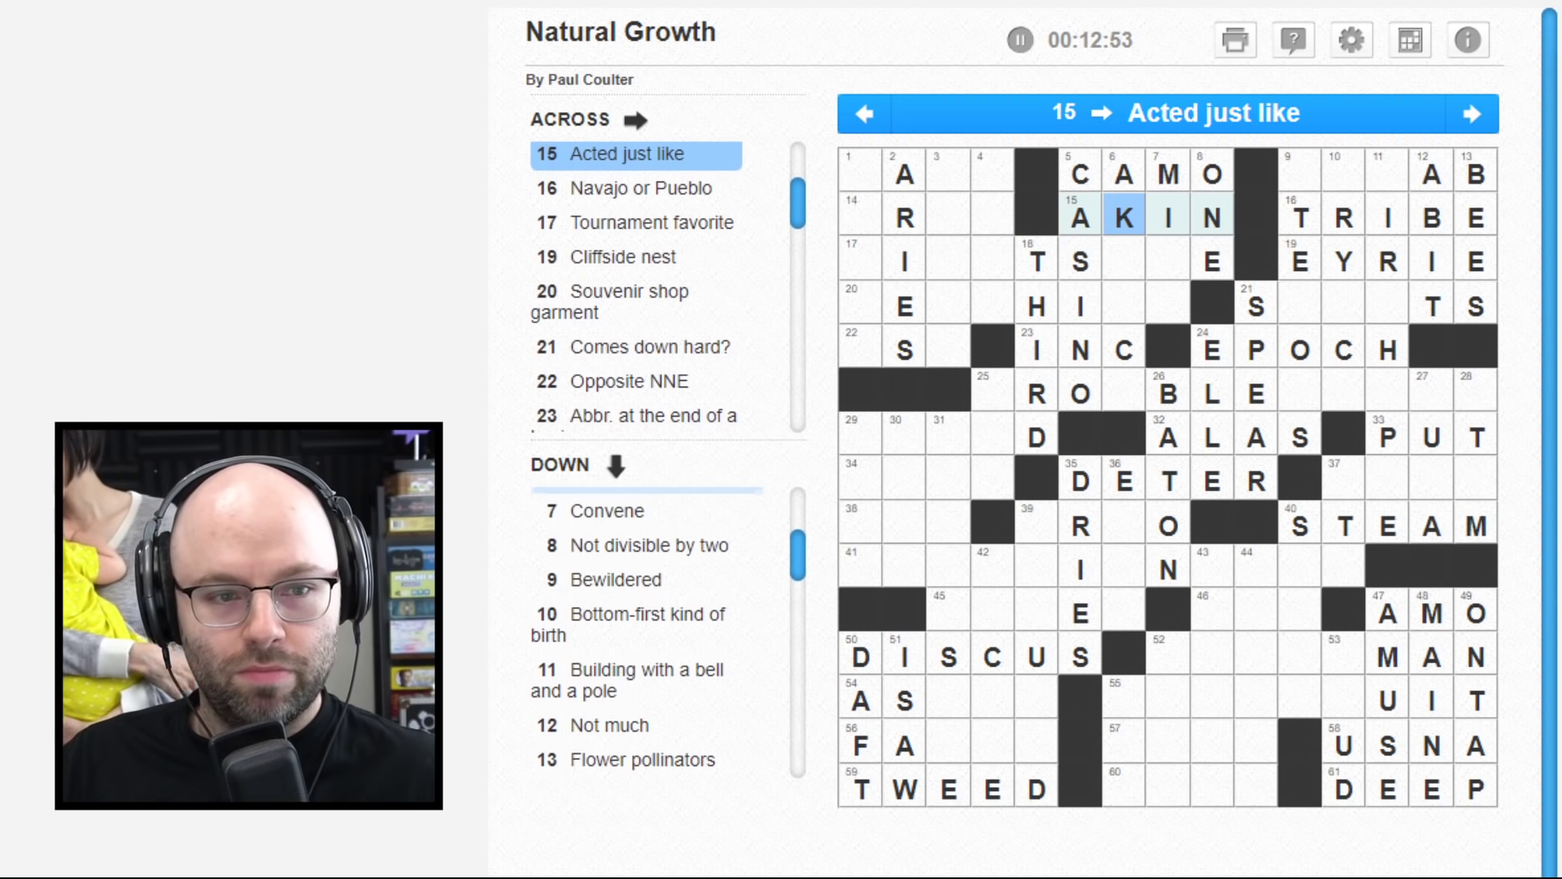
key(Left)
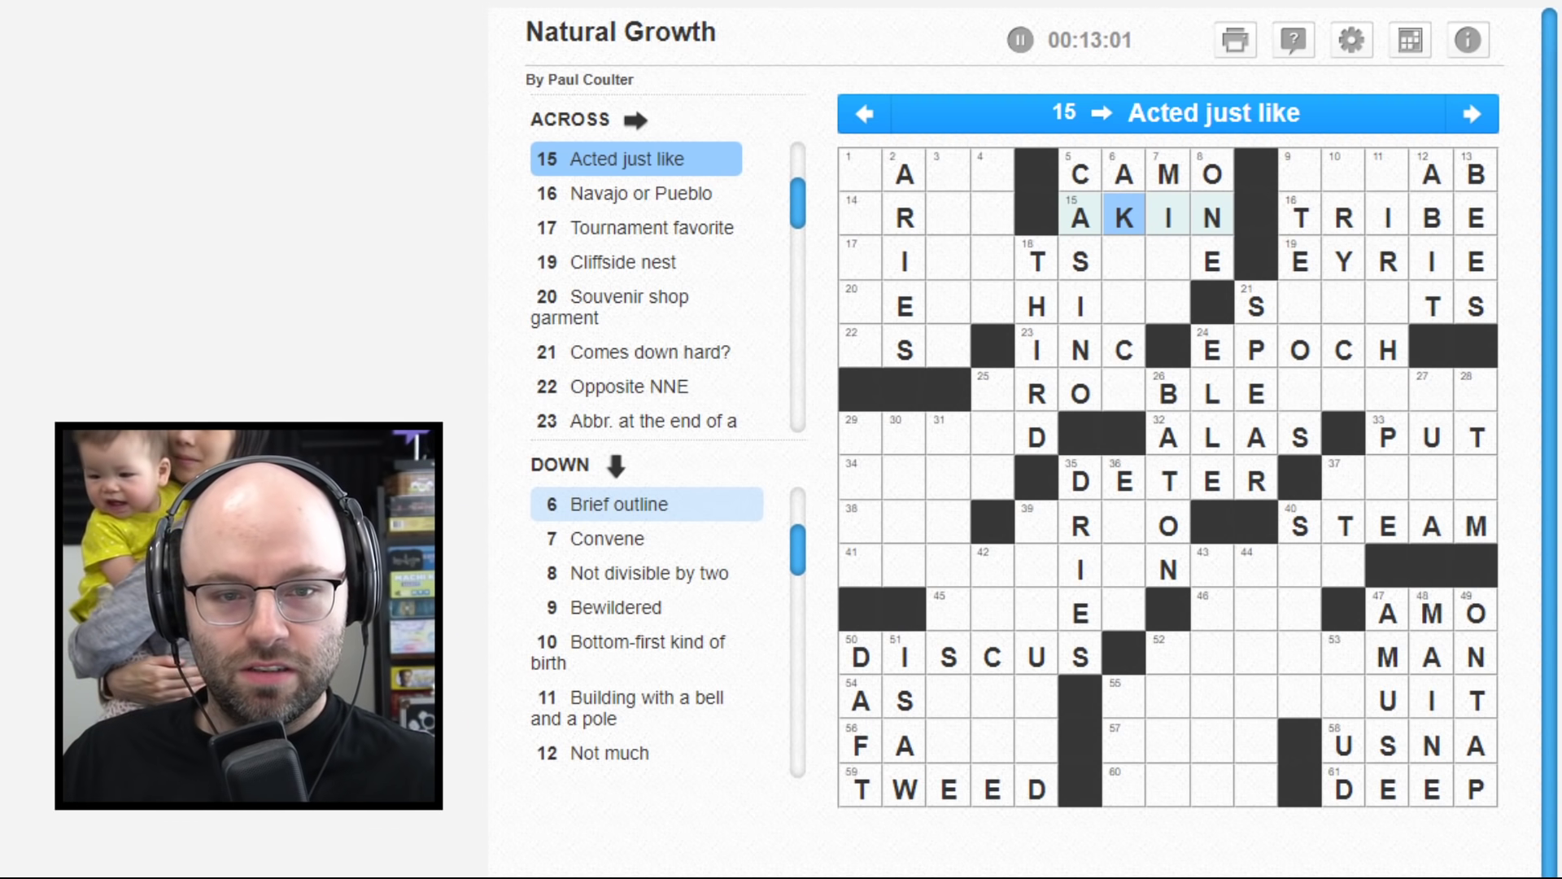
key(Left)
key(Right)
key(Right)
key(Up)
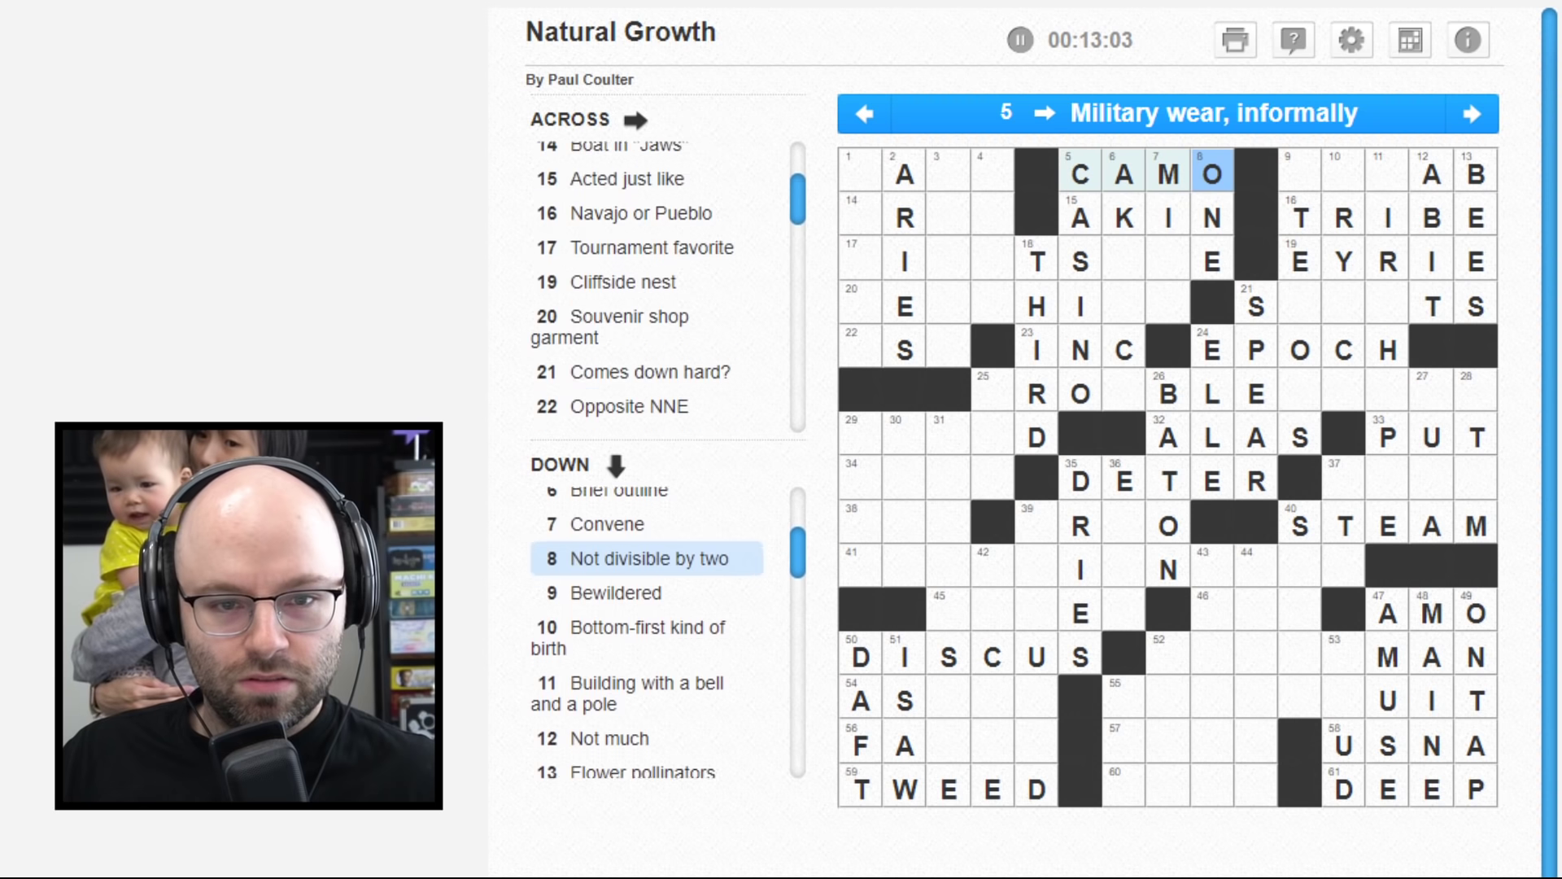
key(Down)
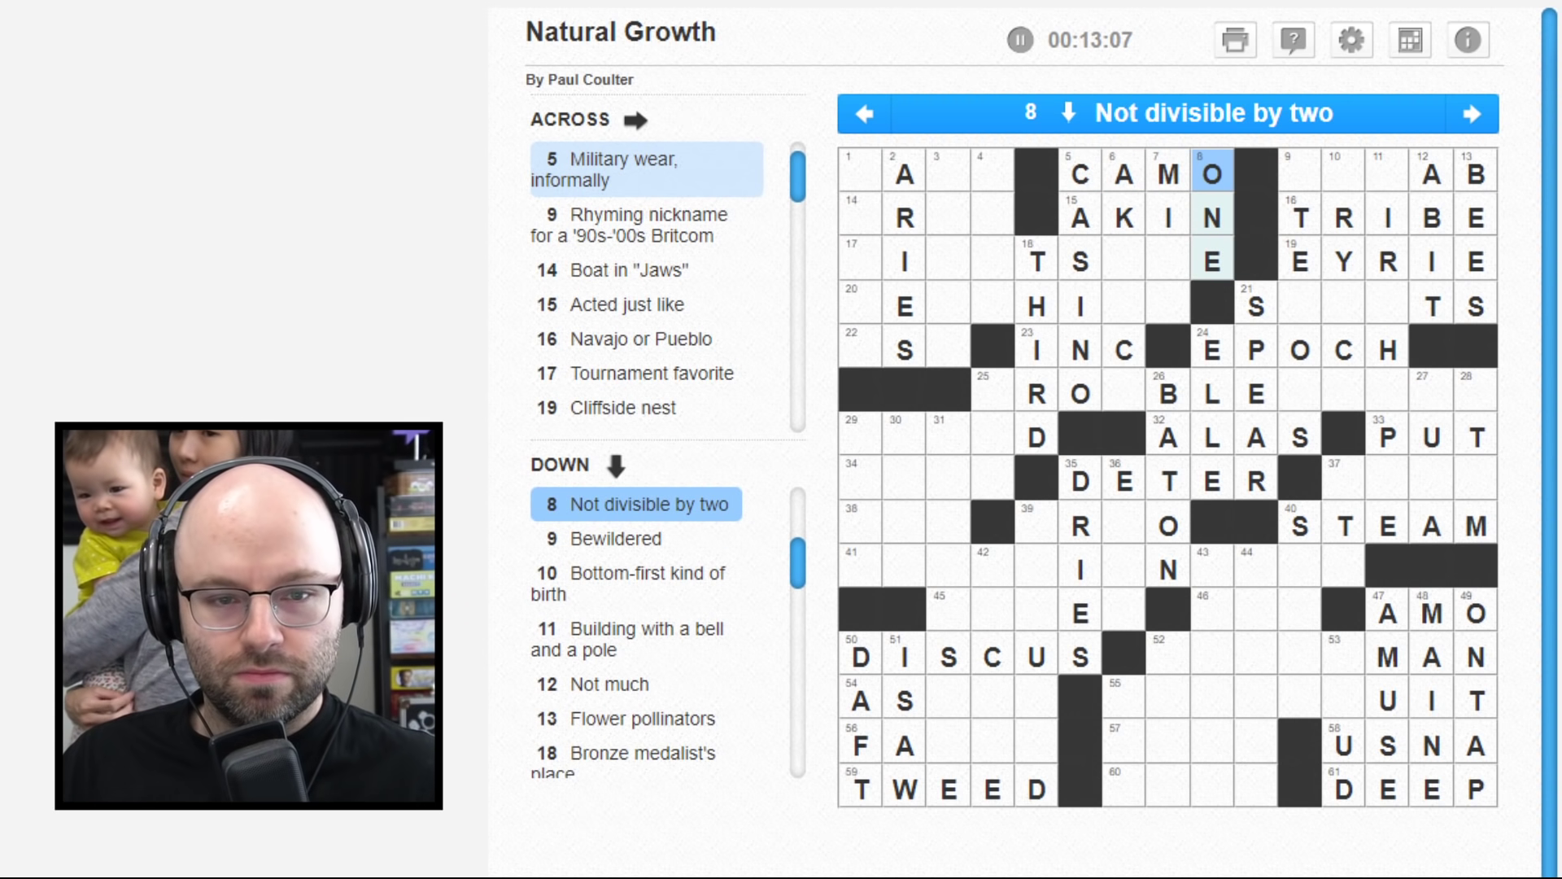
key(Down)
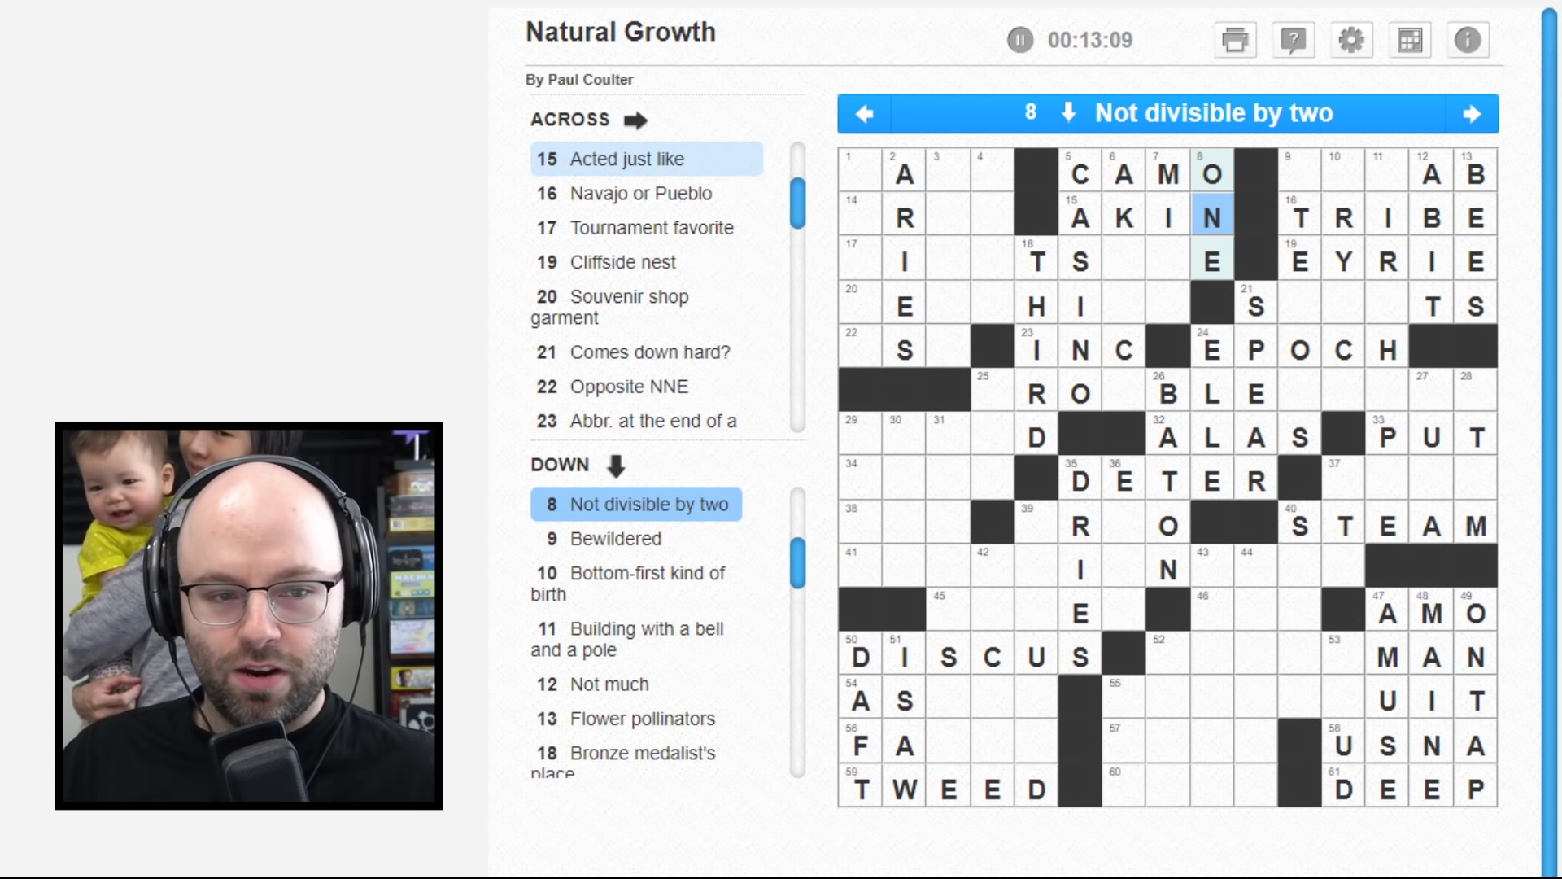
text(D)
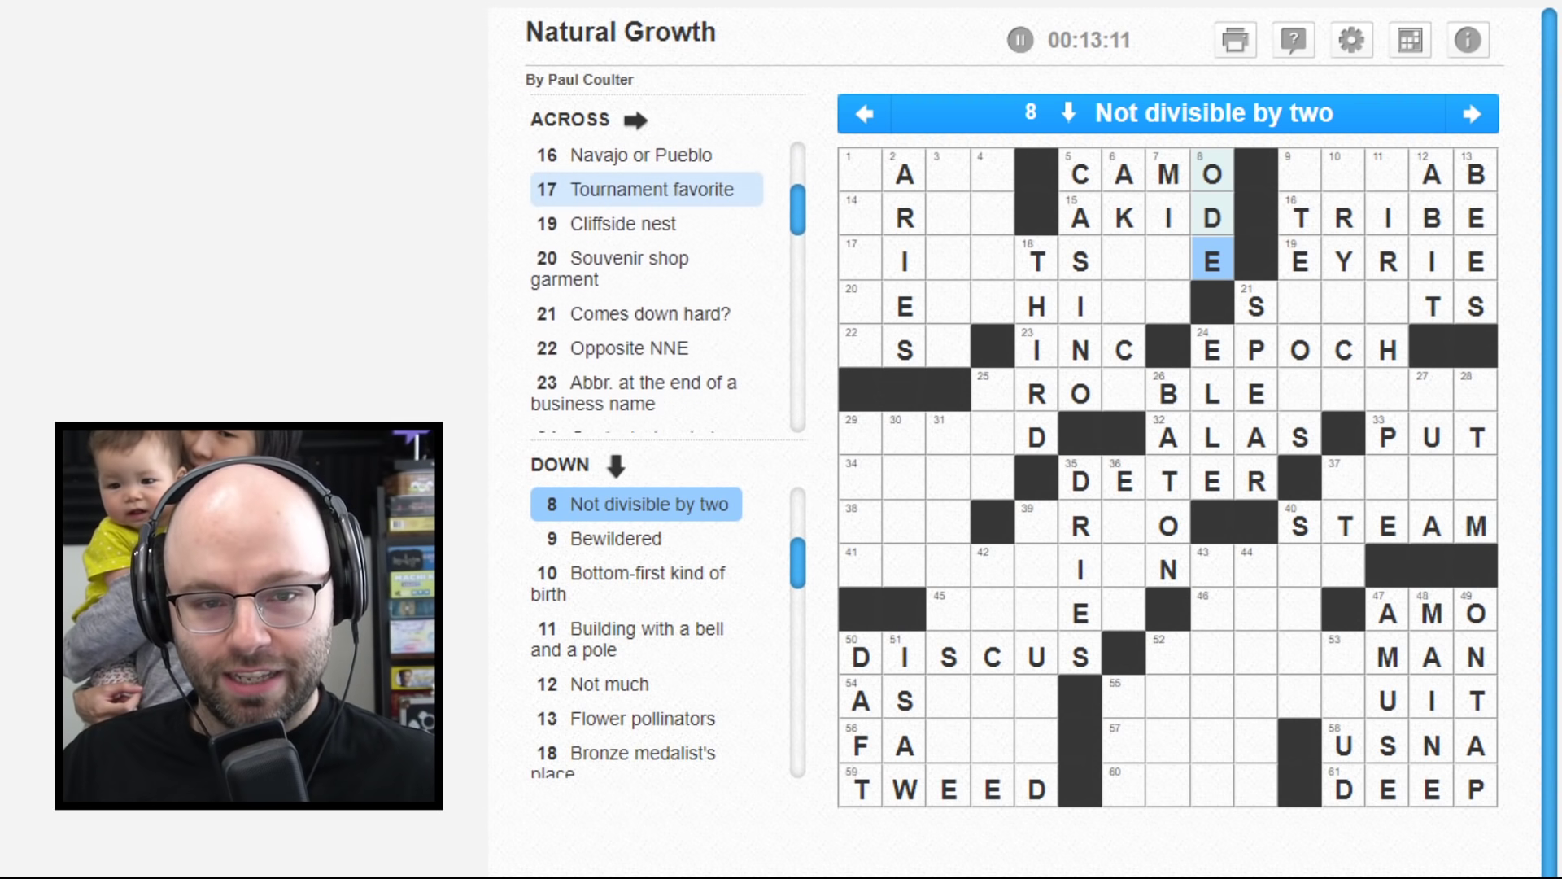
text(D)
click(1169, 218)
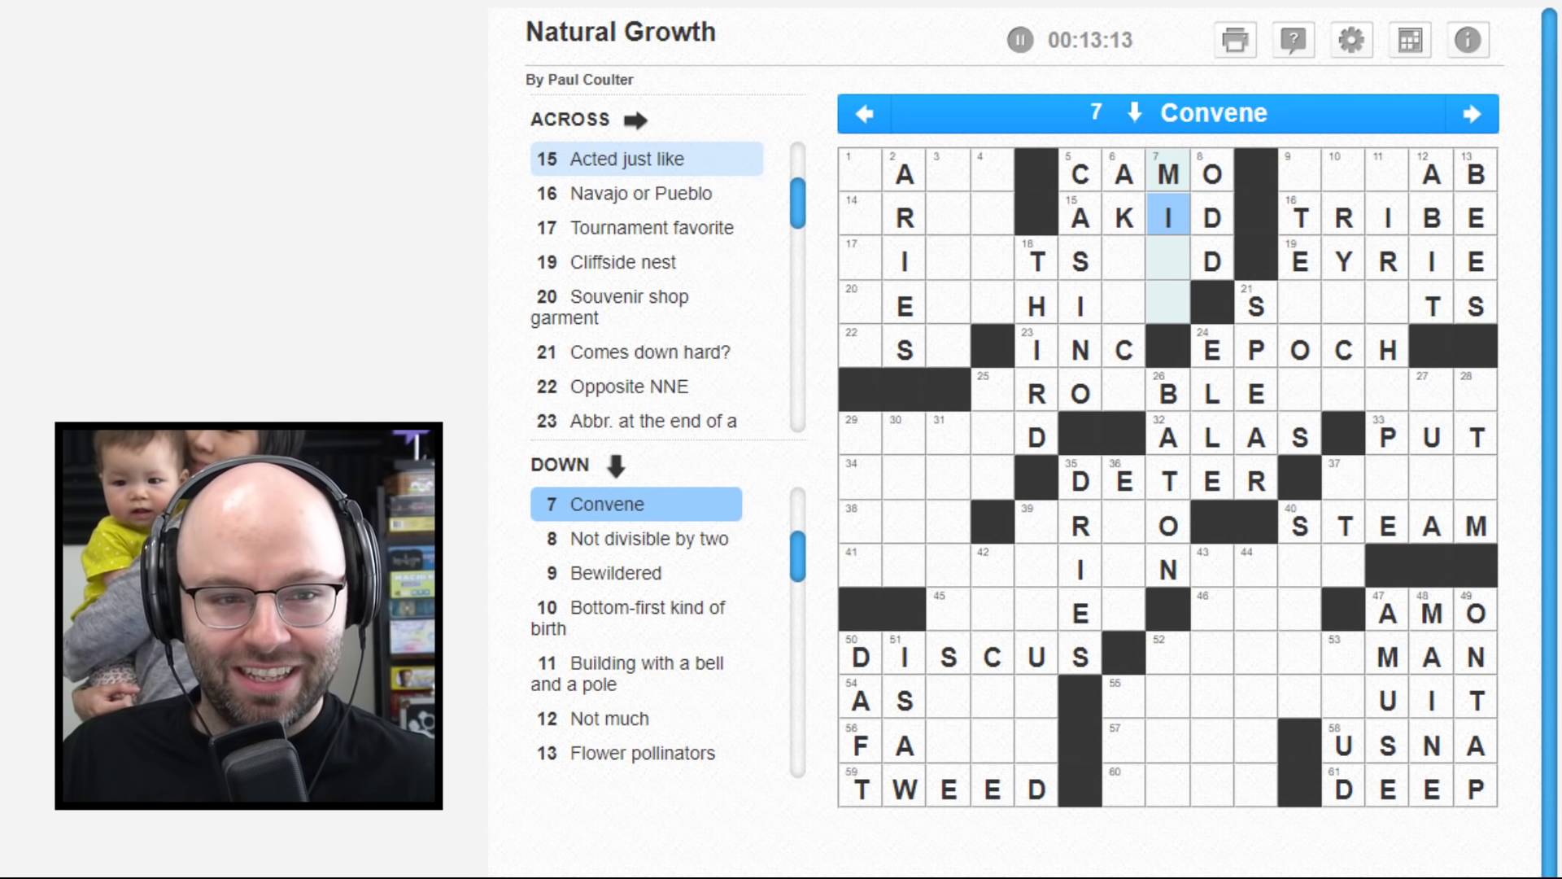
- Erase the incorrect I and enter APED in 15 Across
key(Left)
key(Left)
key(Right)
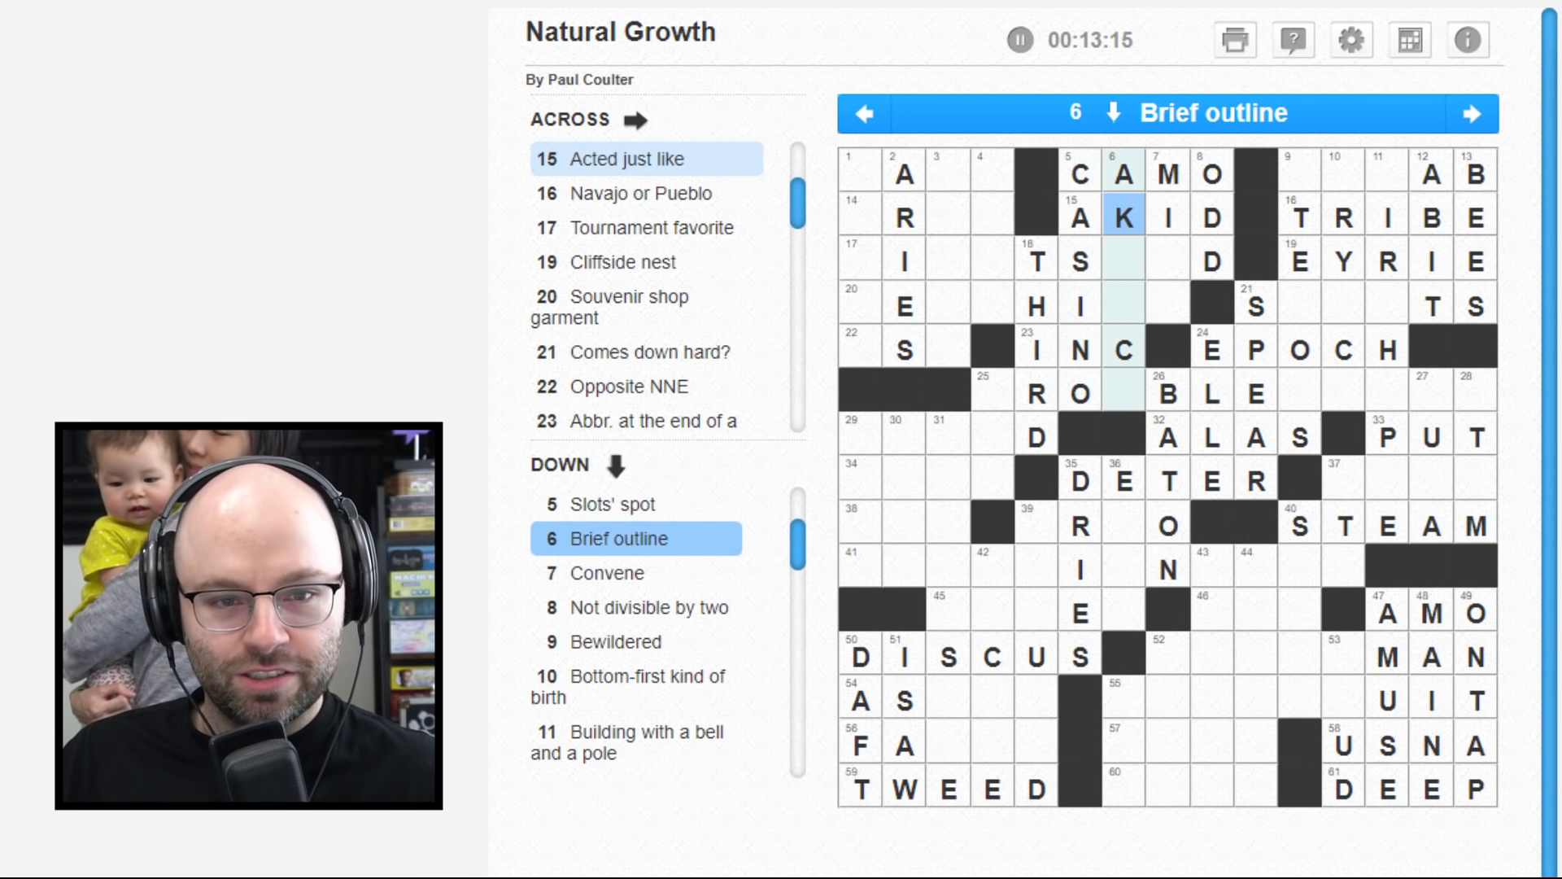
key(Right)
key(BackSpace)
key(Left)
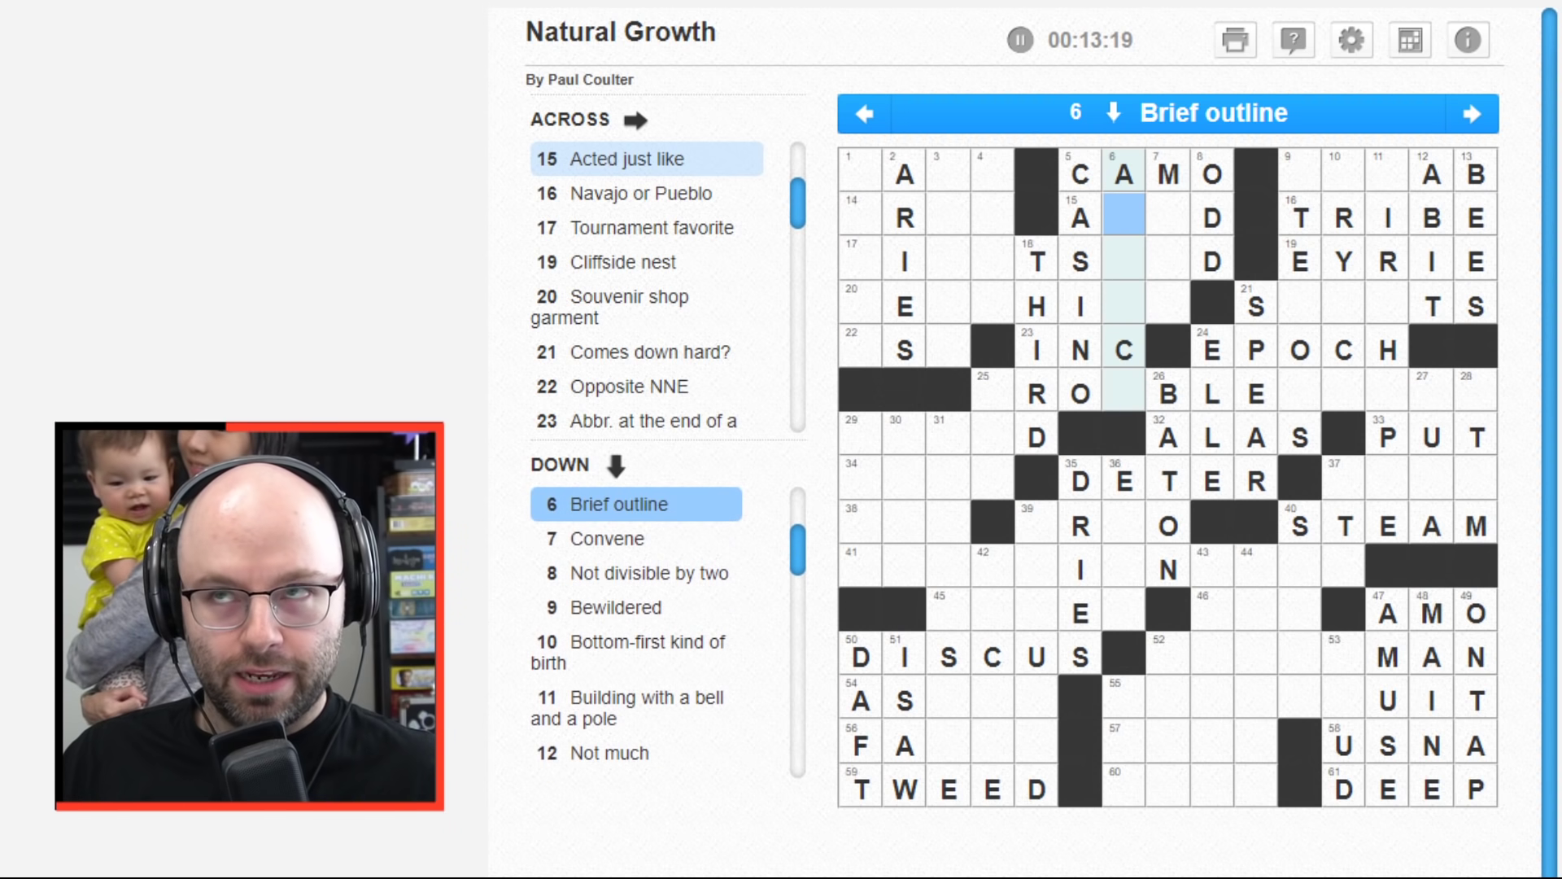
key(space)
text(P)
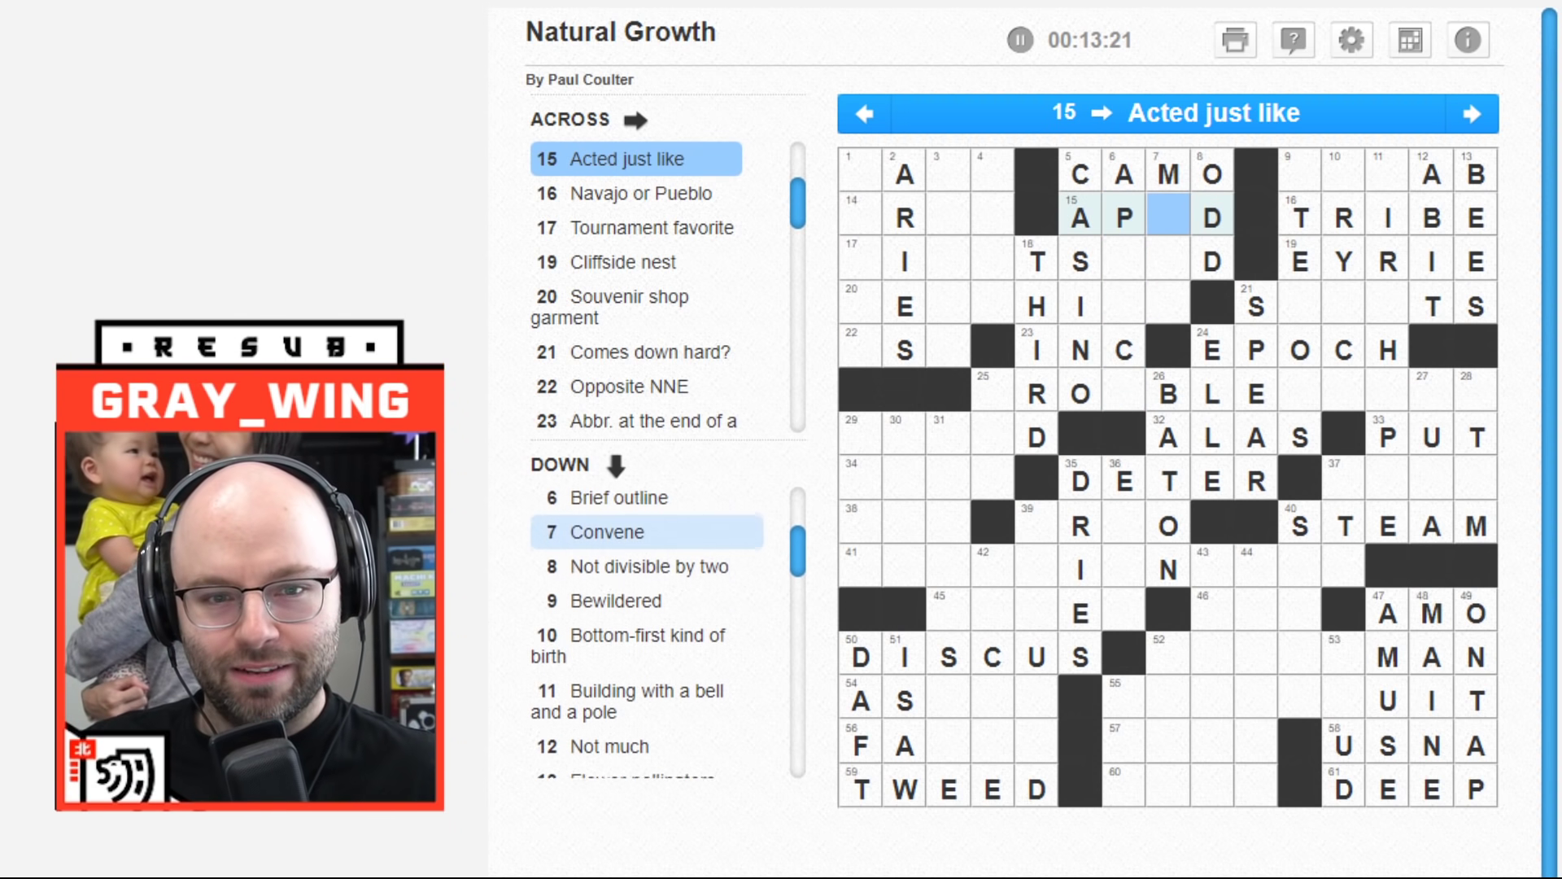
text(E)
key(Left)
- Add crossing letters below 15 Across and reach the blank 17 Across square
key(Down)
text(E)
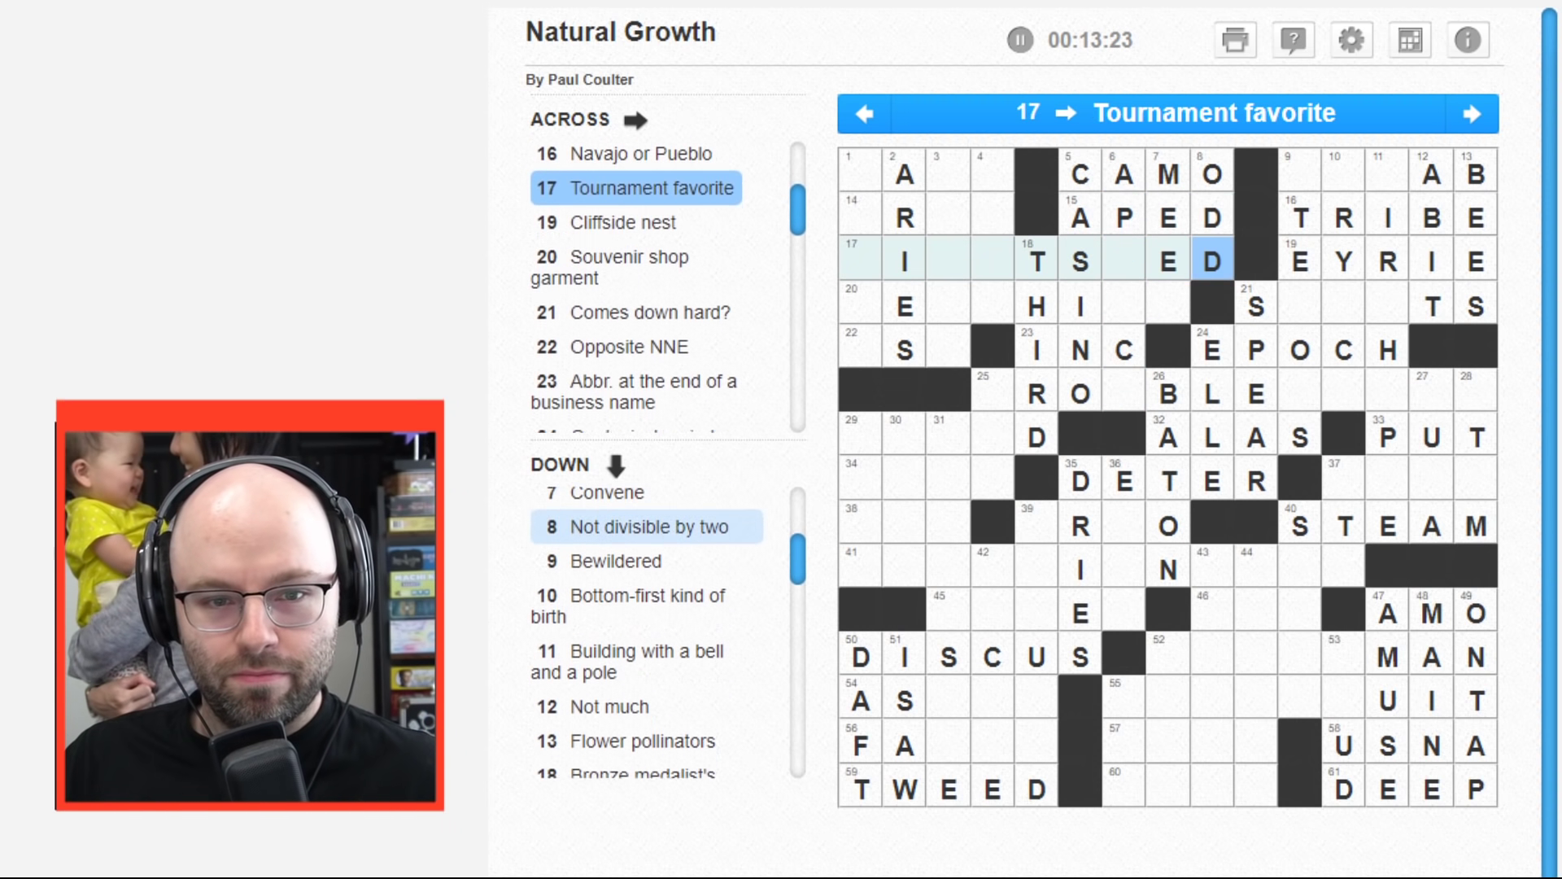
key(Left)
key(Down)
text(T)
key(Up)
key(Left)
key(Left)
key(Left)
key(Up)
key(Up)
key(Up)
key(Down)
key(space)
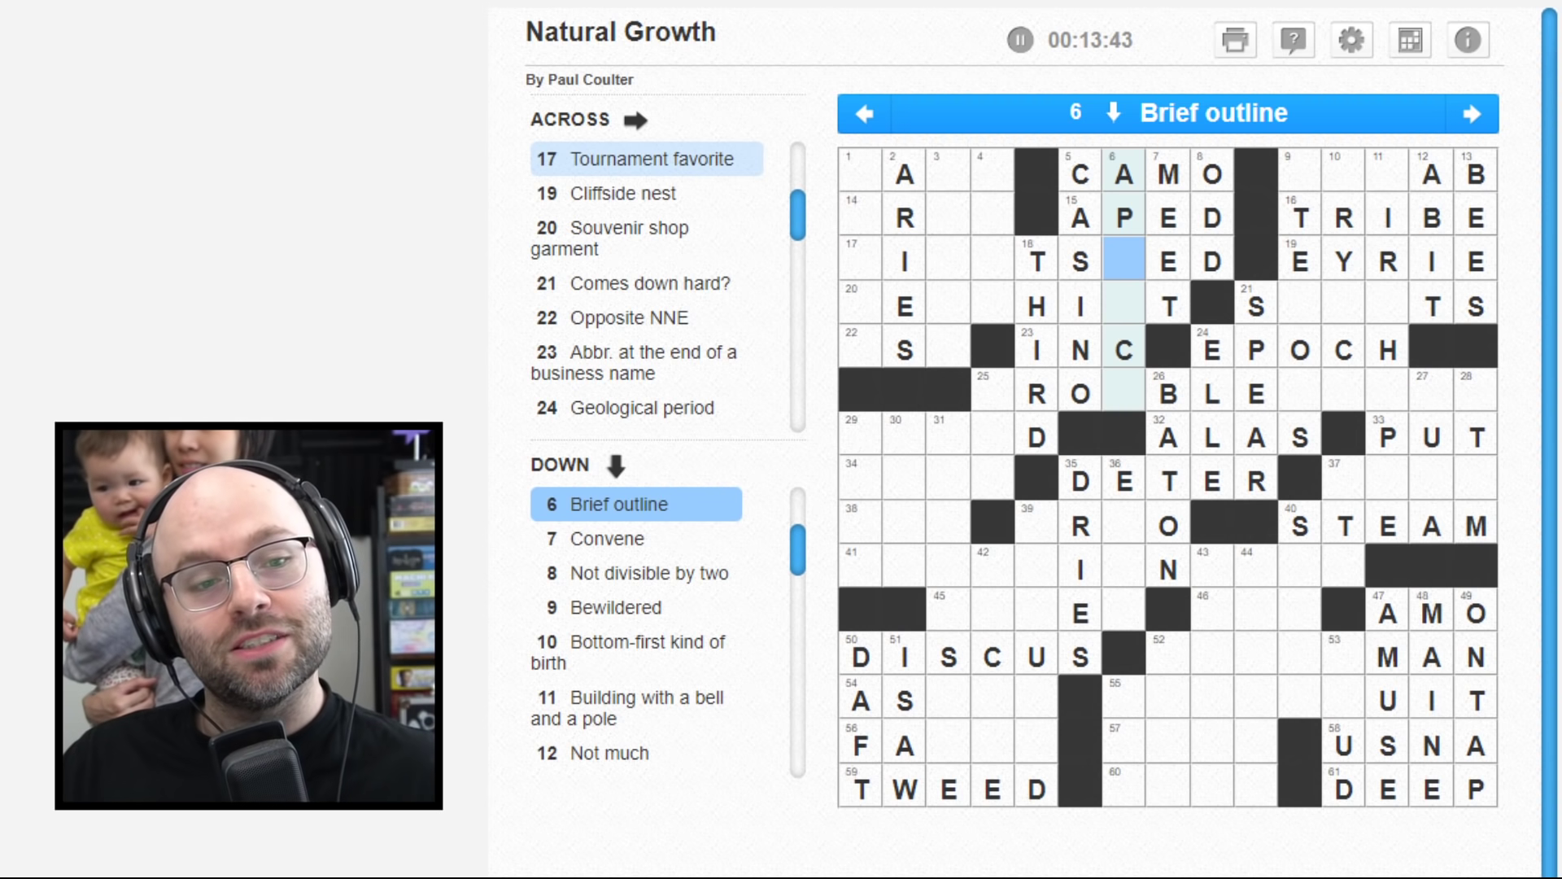
- Complete 17 Across as FIRSTSEED
key(Left)
key(Left)
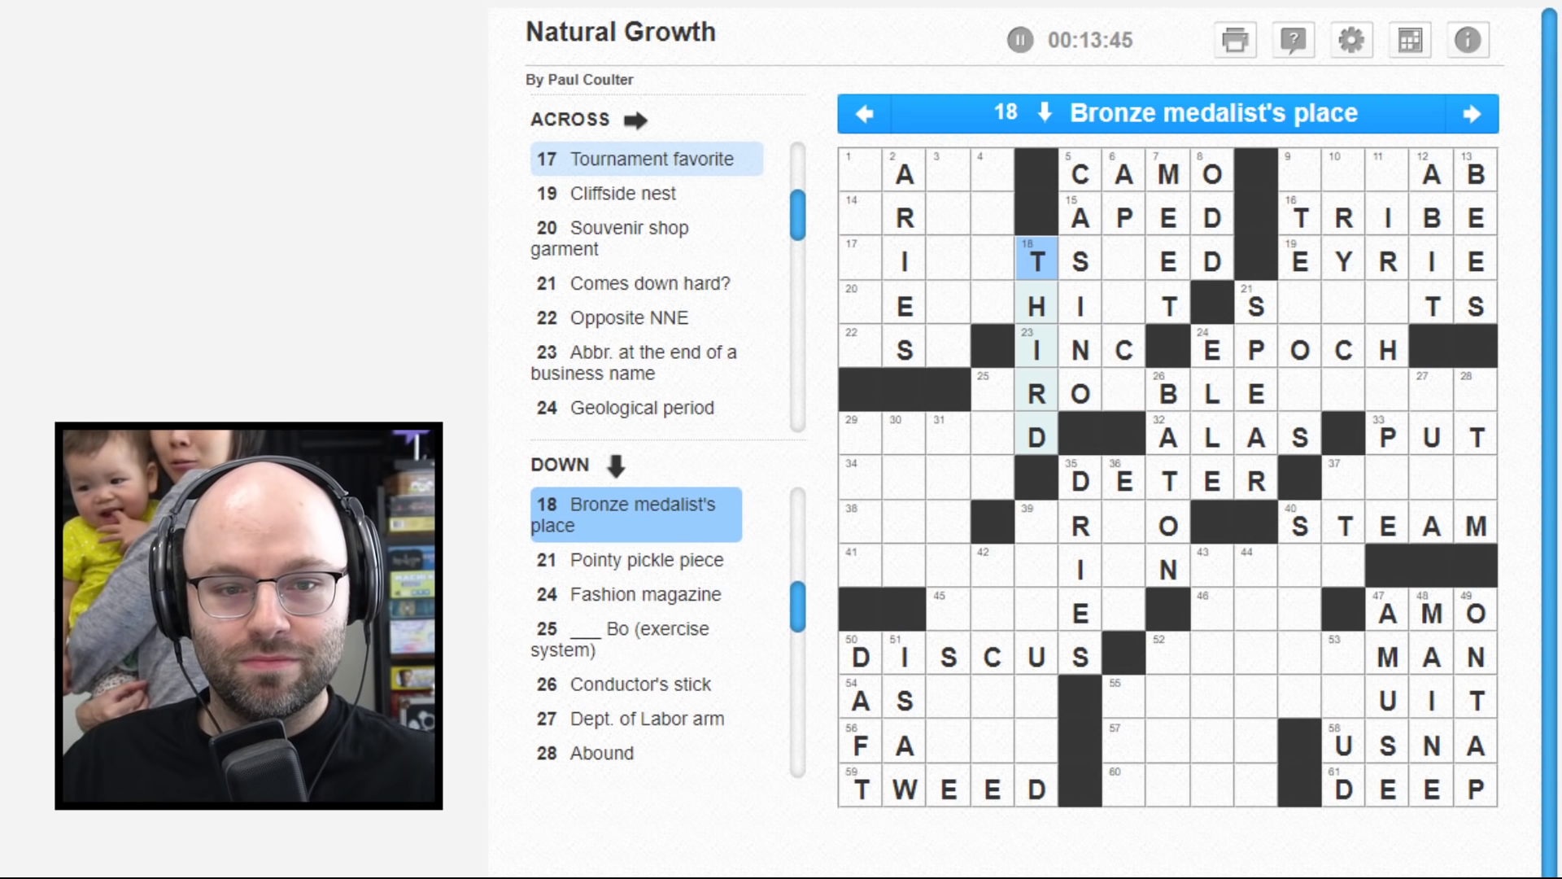
key(Left)
key(space)
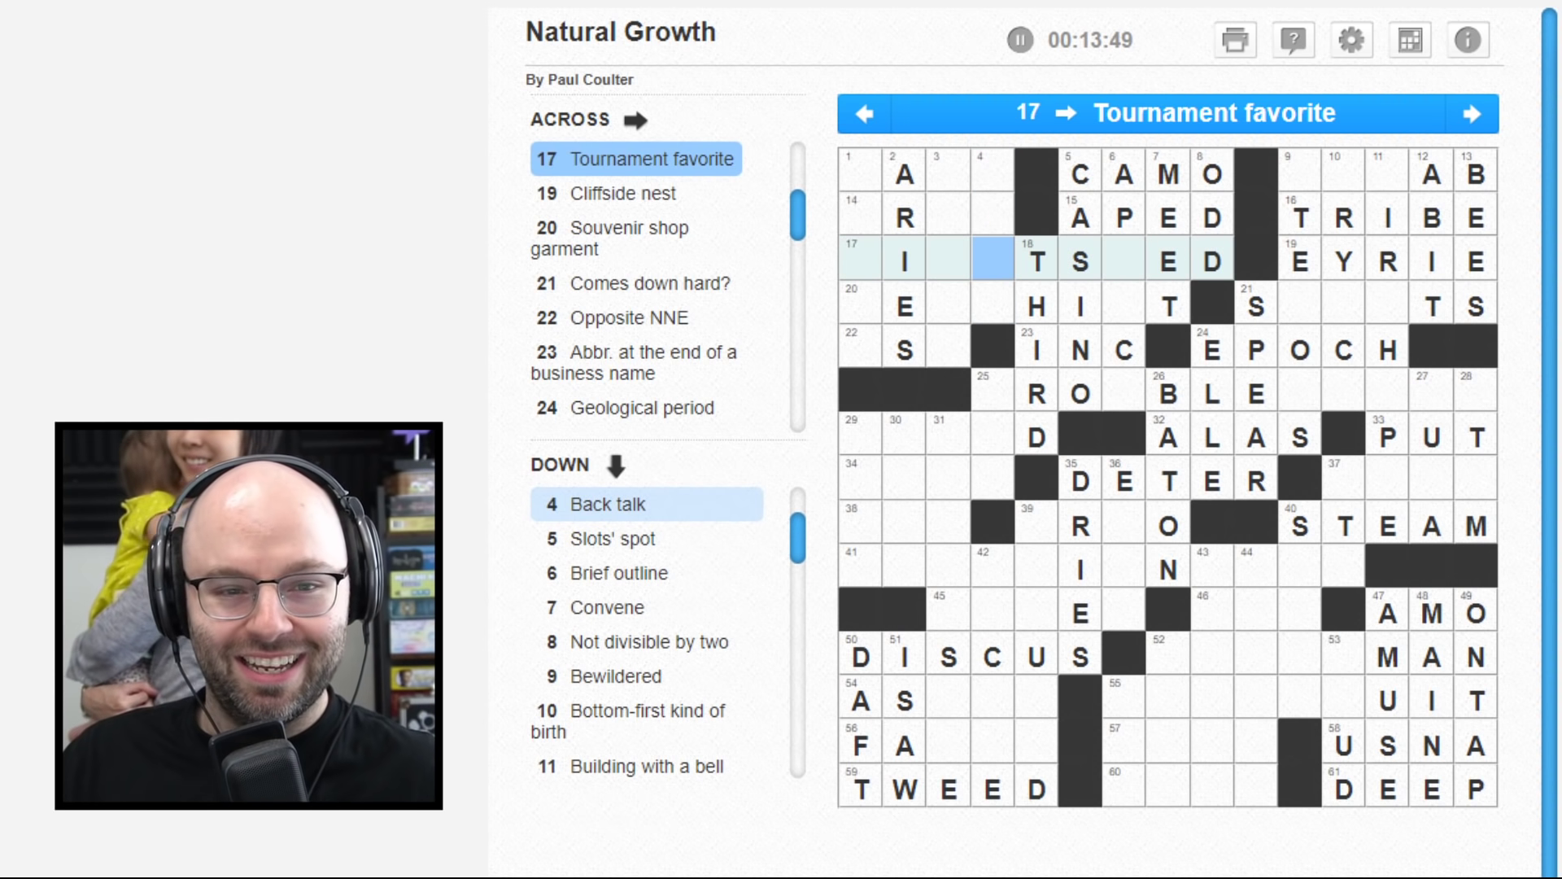
key(Left)
key(Left)
key(Left)
text(FIRSTSE)
key(Left)
- Fill 20 Across as TEESHIRT
key(Down)
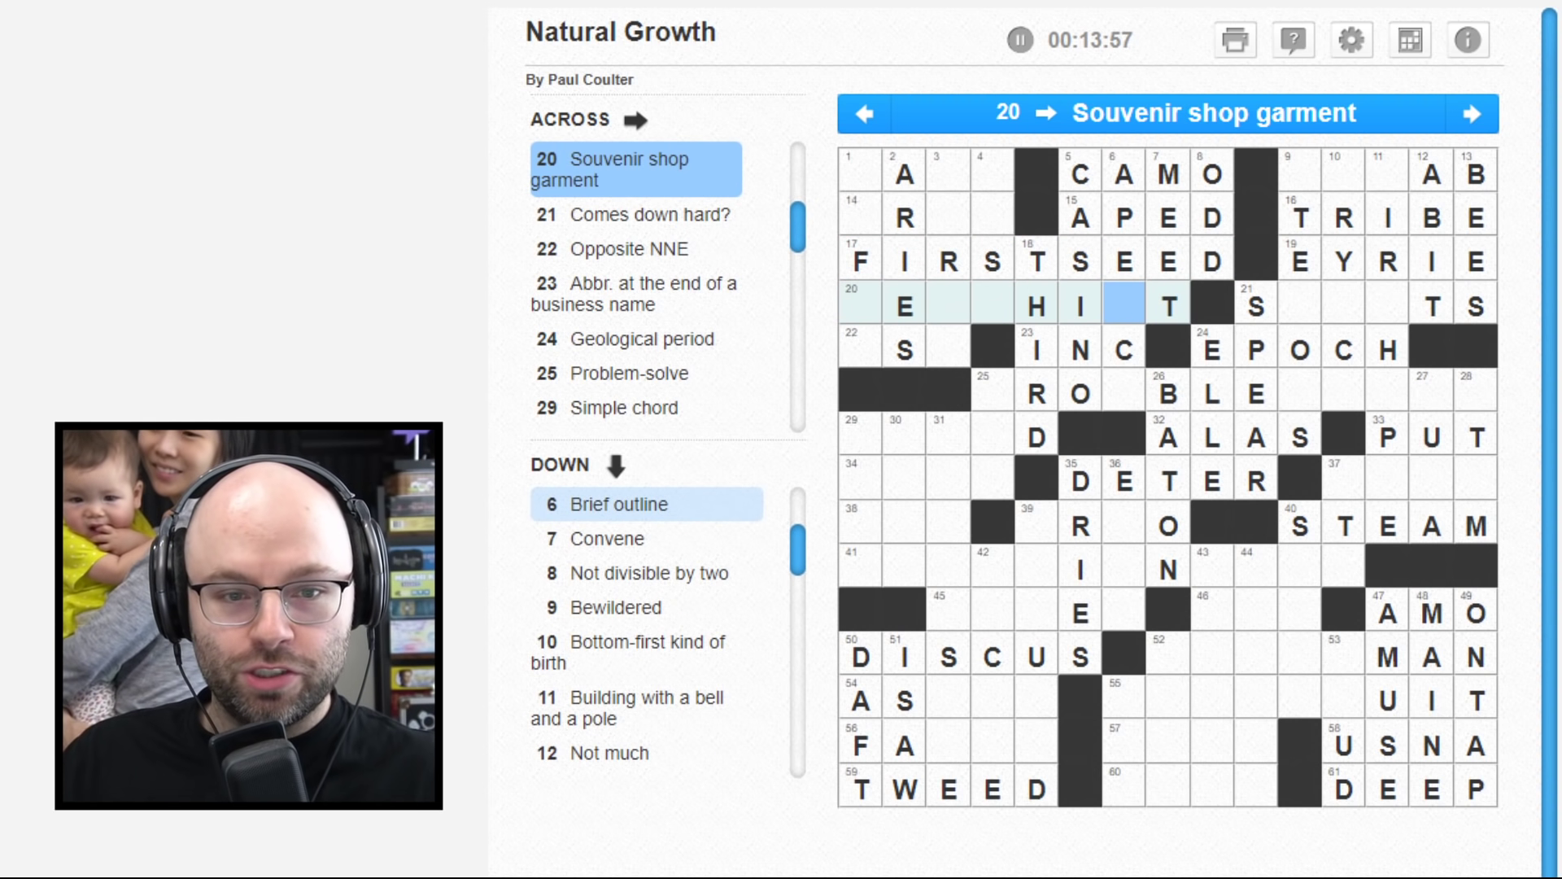
key(Left)
key(Left)
key(Left)
key(Left)
key(Left)
key(Left)
text(TEESHI)
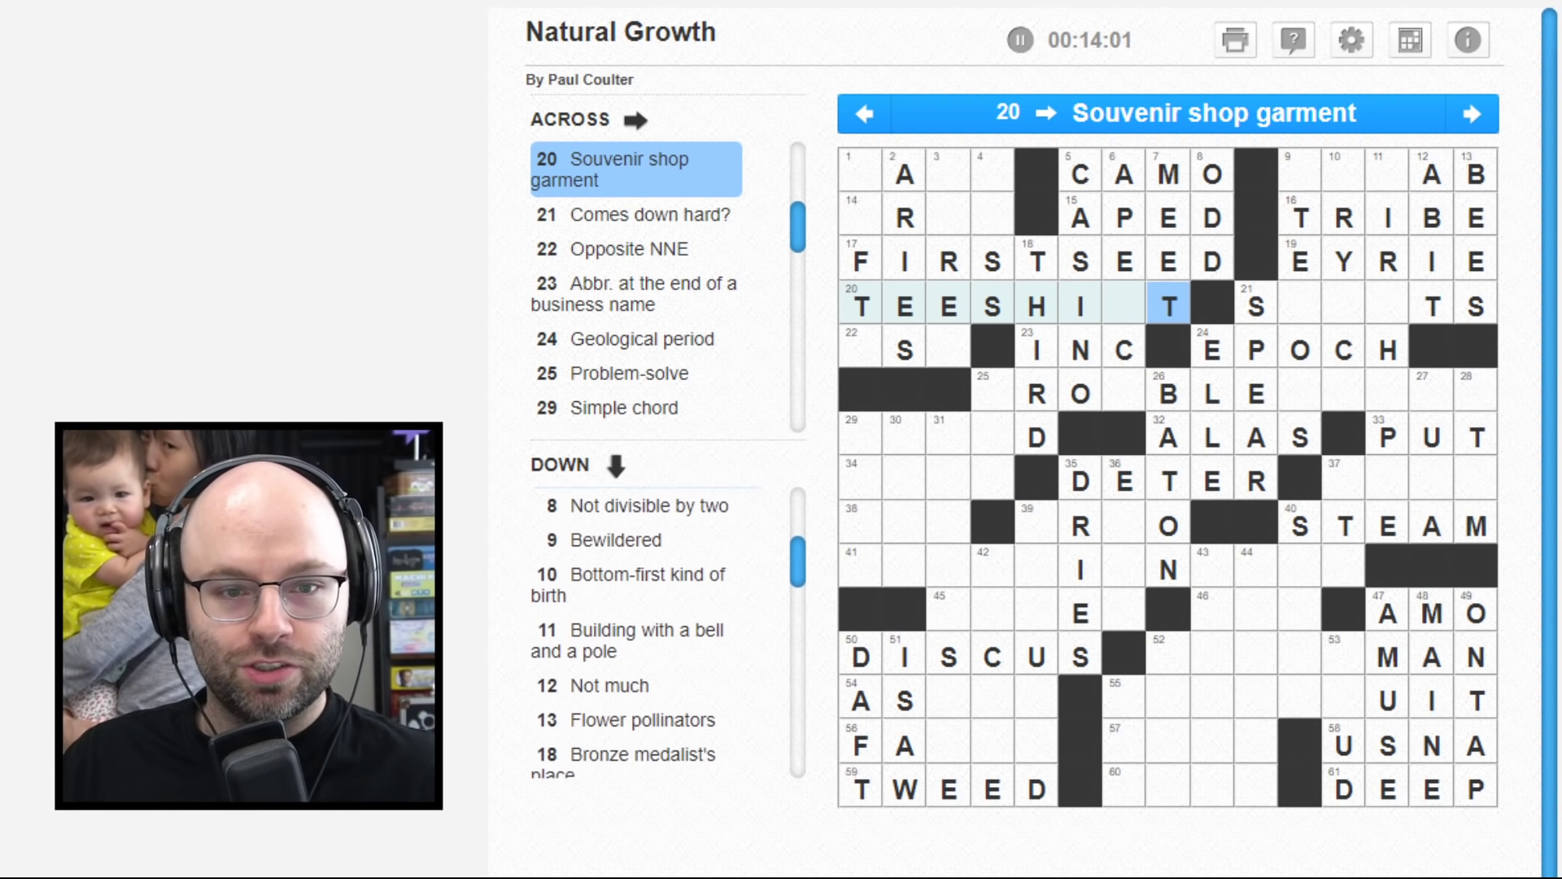
text(R)
key(Left)
key(Down)
key(Down)
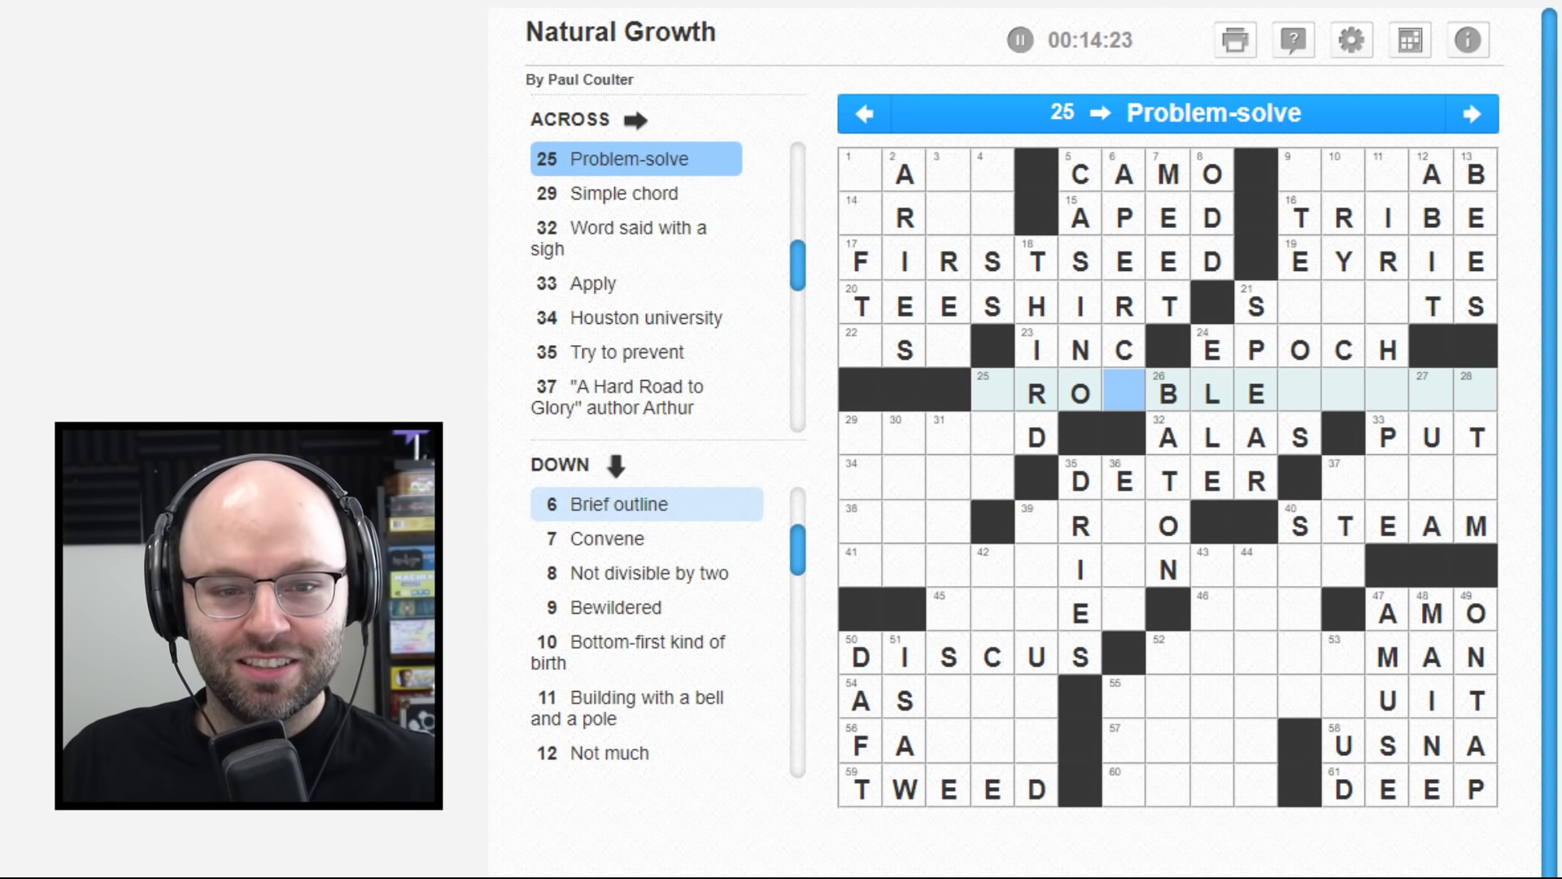
- Navigate down past the ALAS and DETER answers
key(Up)
key(Right)
key(Down)
key(Down)
key(Left)
key(Left)
key(Down)
key(Right)
key(Up)
key(Right)
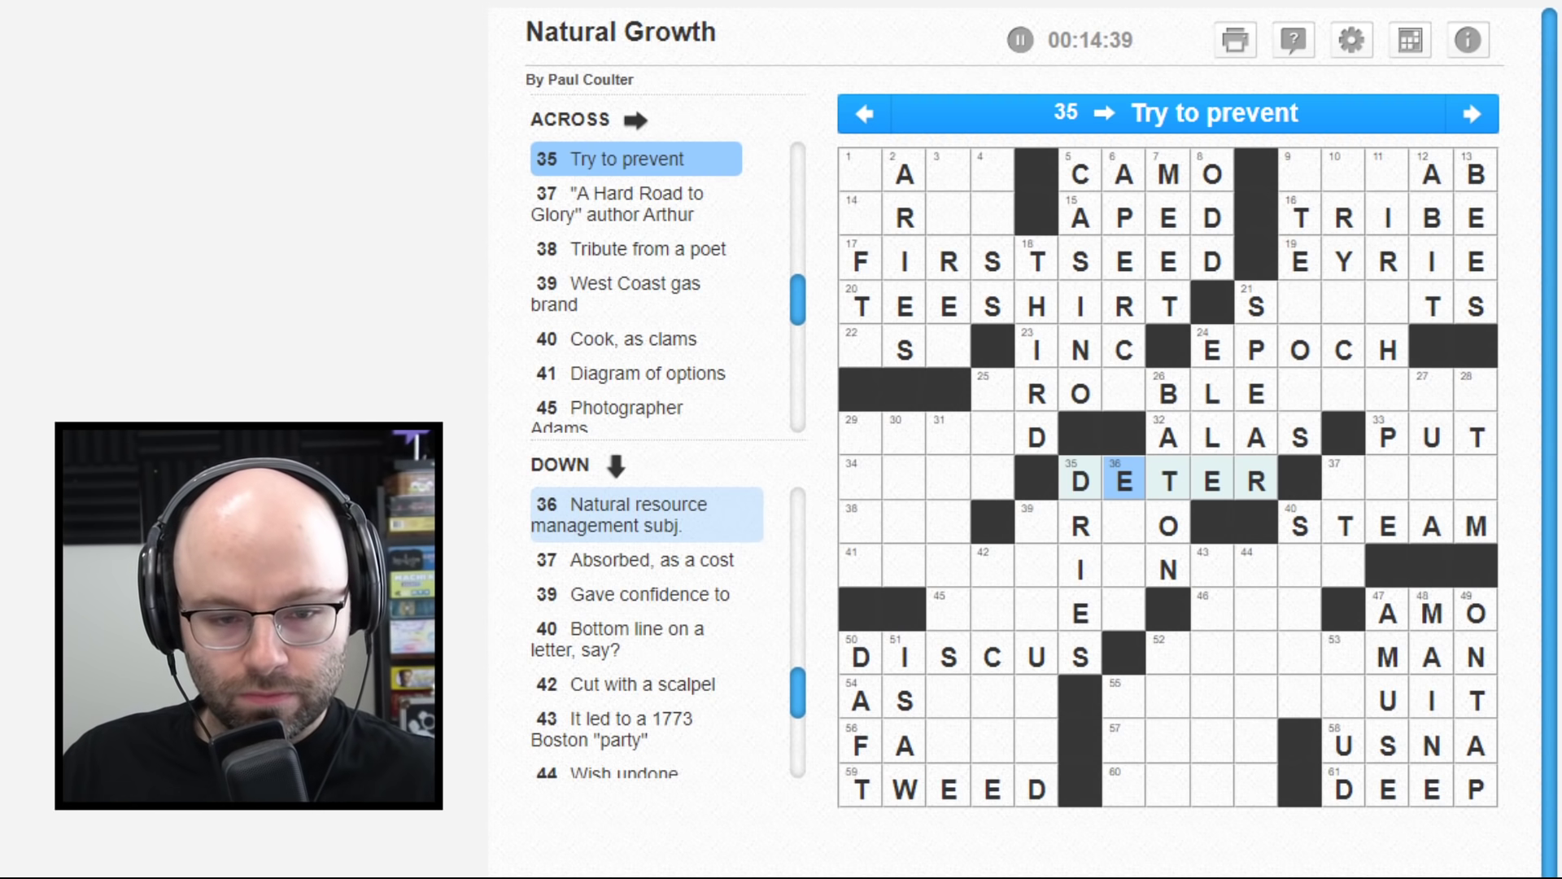
- Enter A and C in 39 Across so it reads ARCO
key(Down)
key(Left)
key(Left)
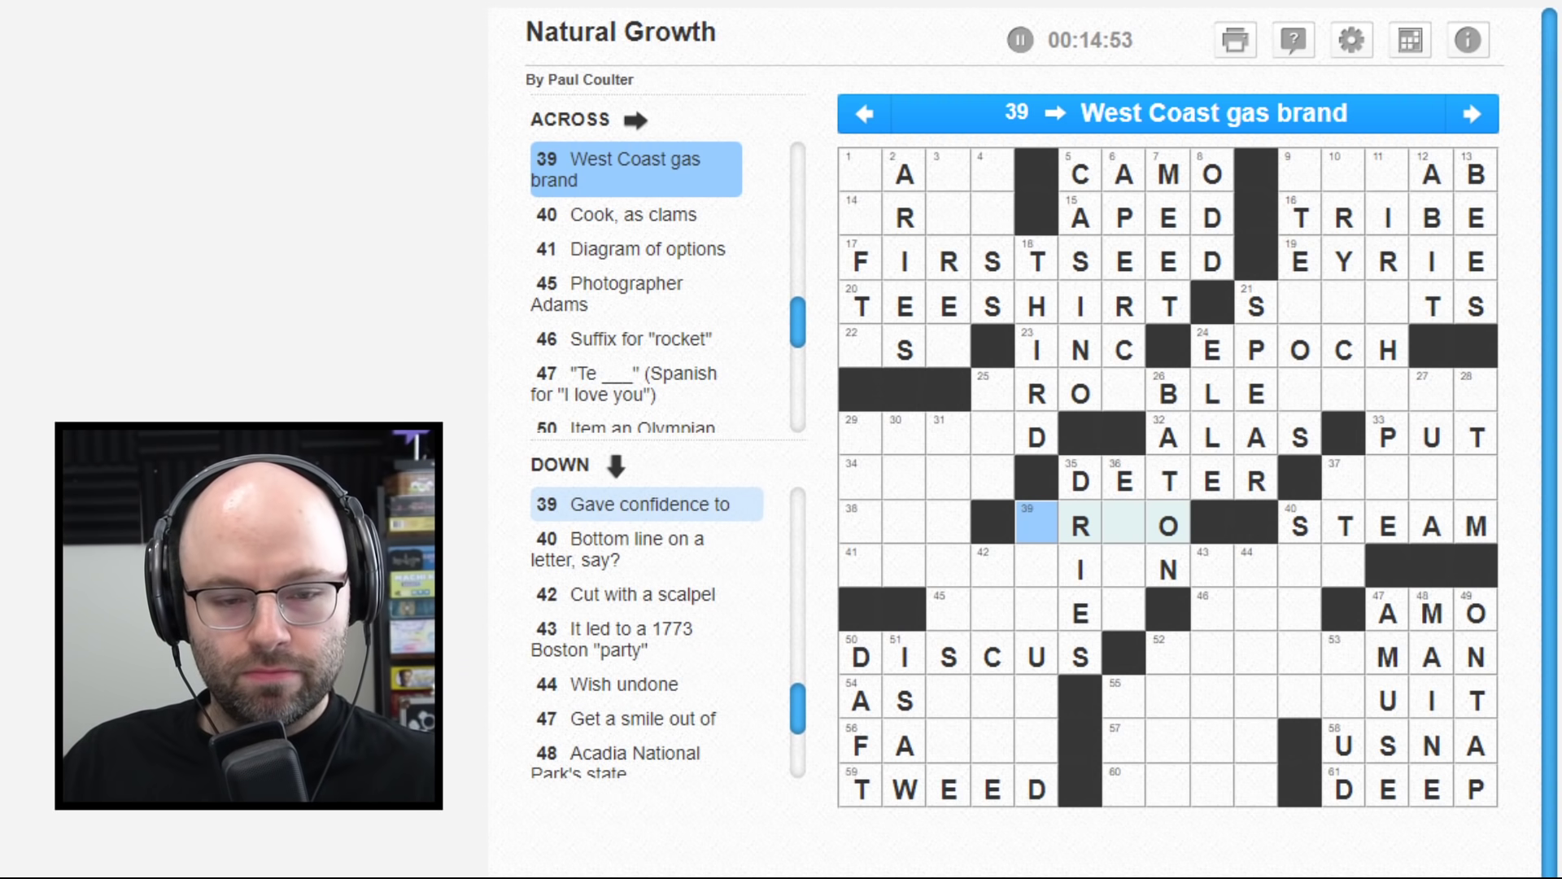
key(space)
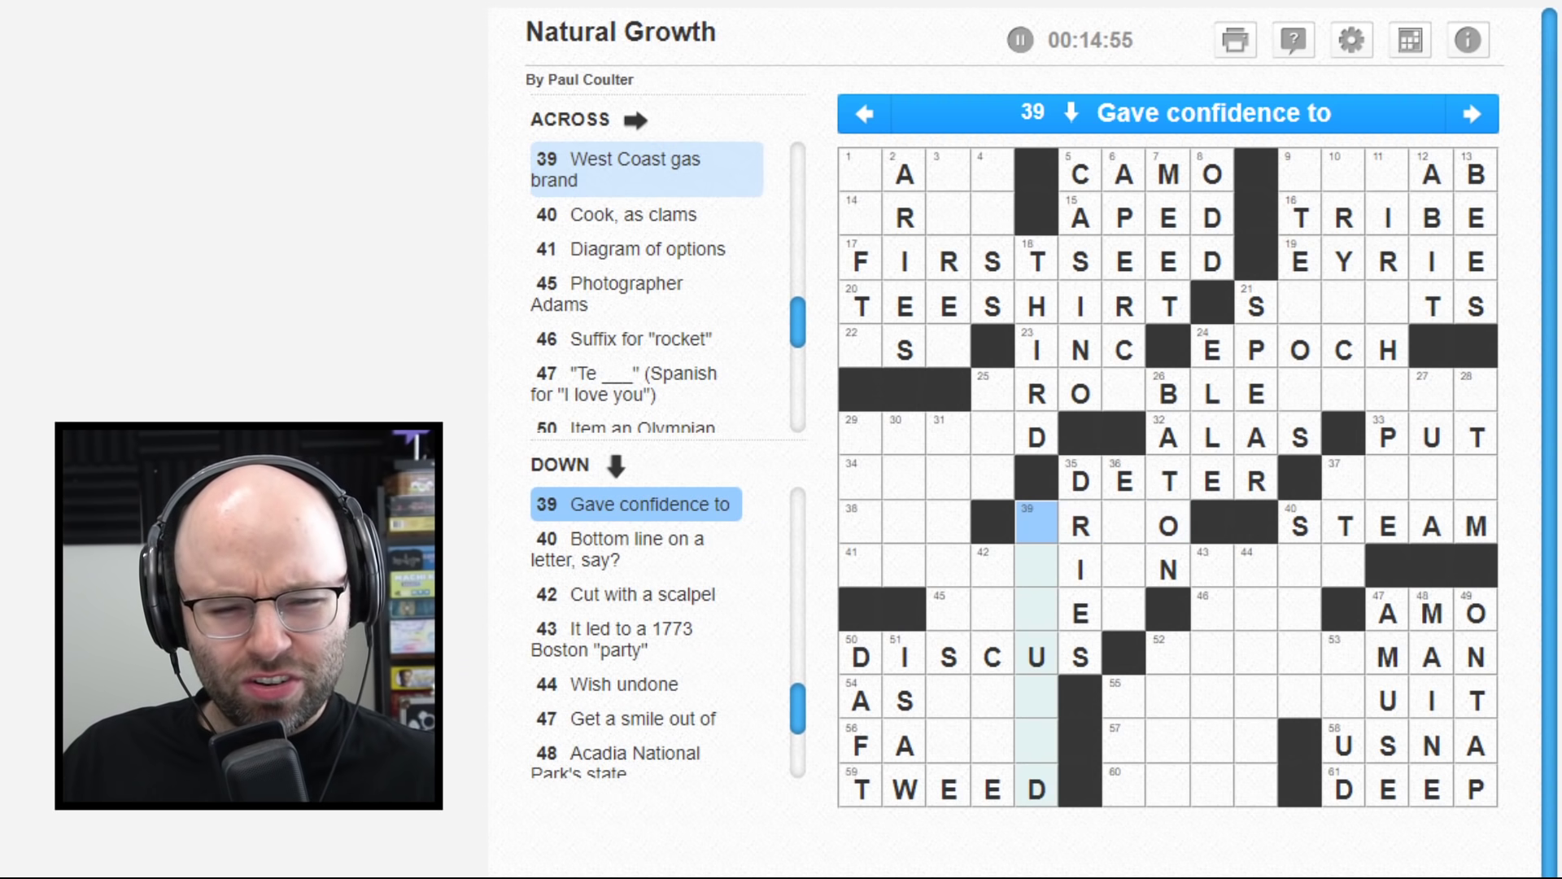
text(A)
key(Right)
key(Right)
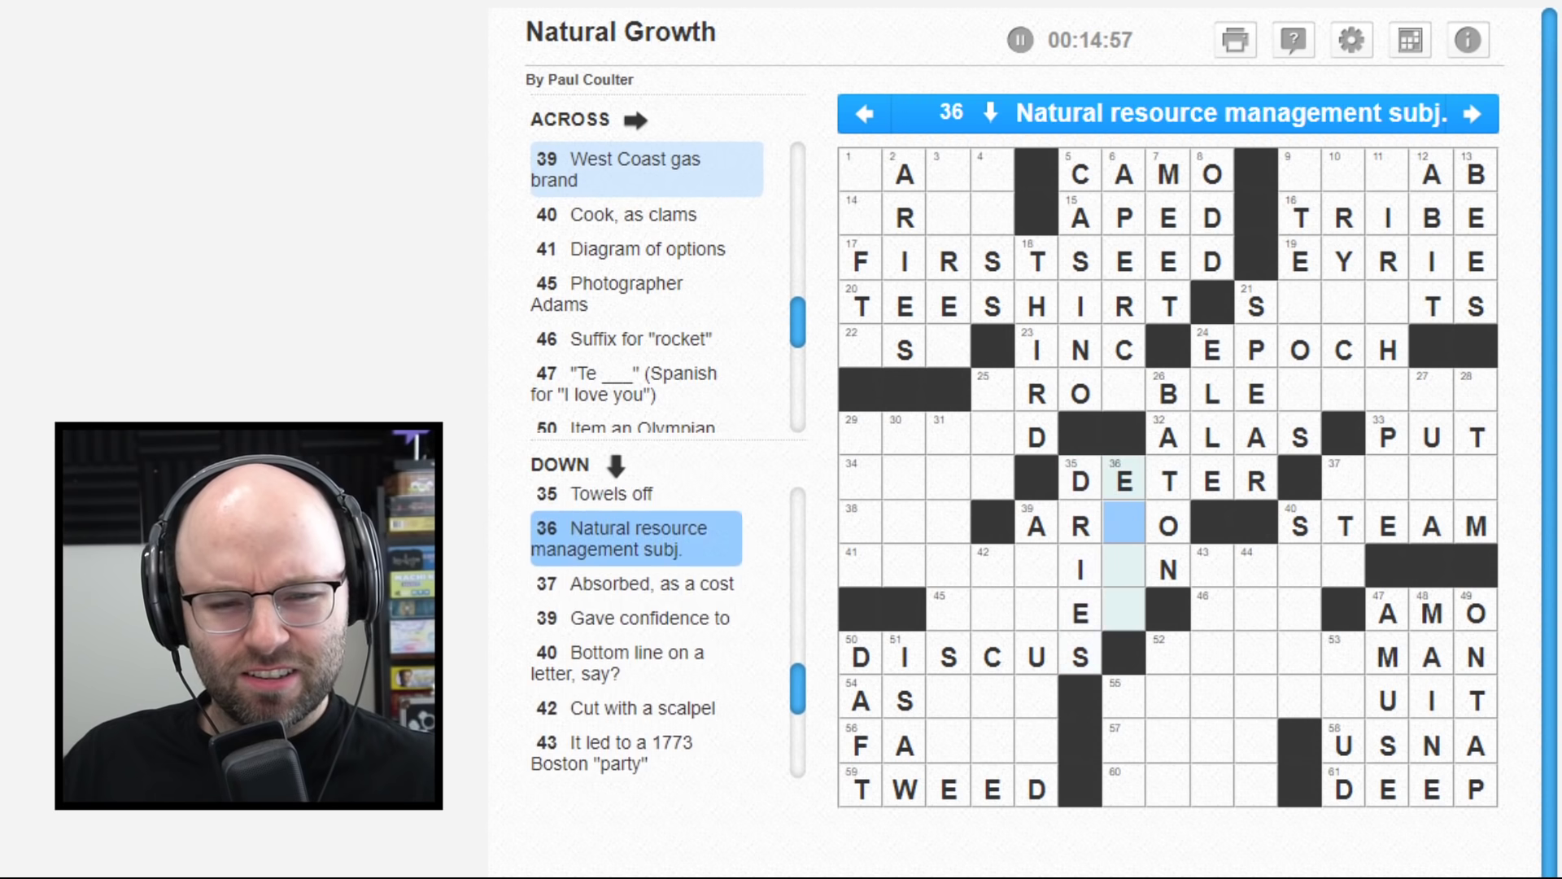
key(space)
text(C)
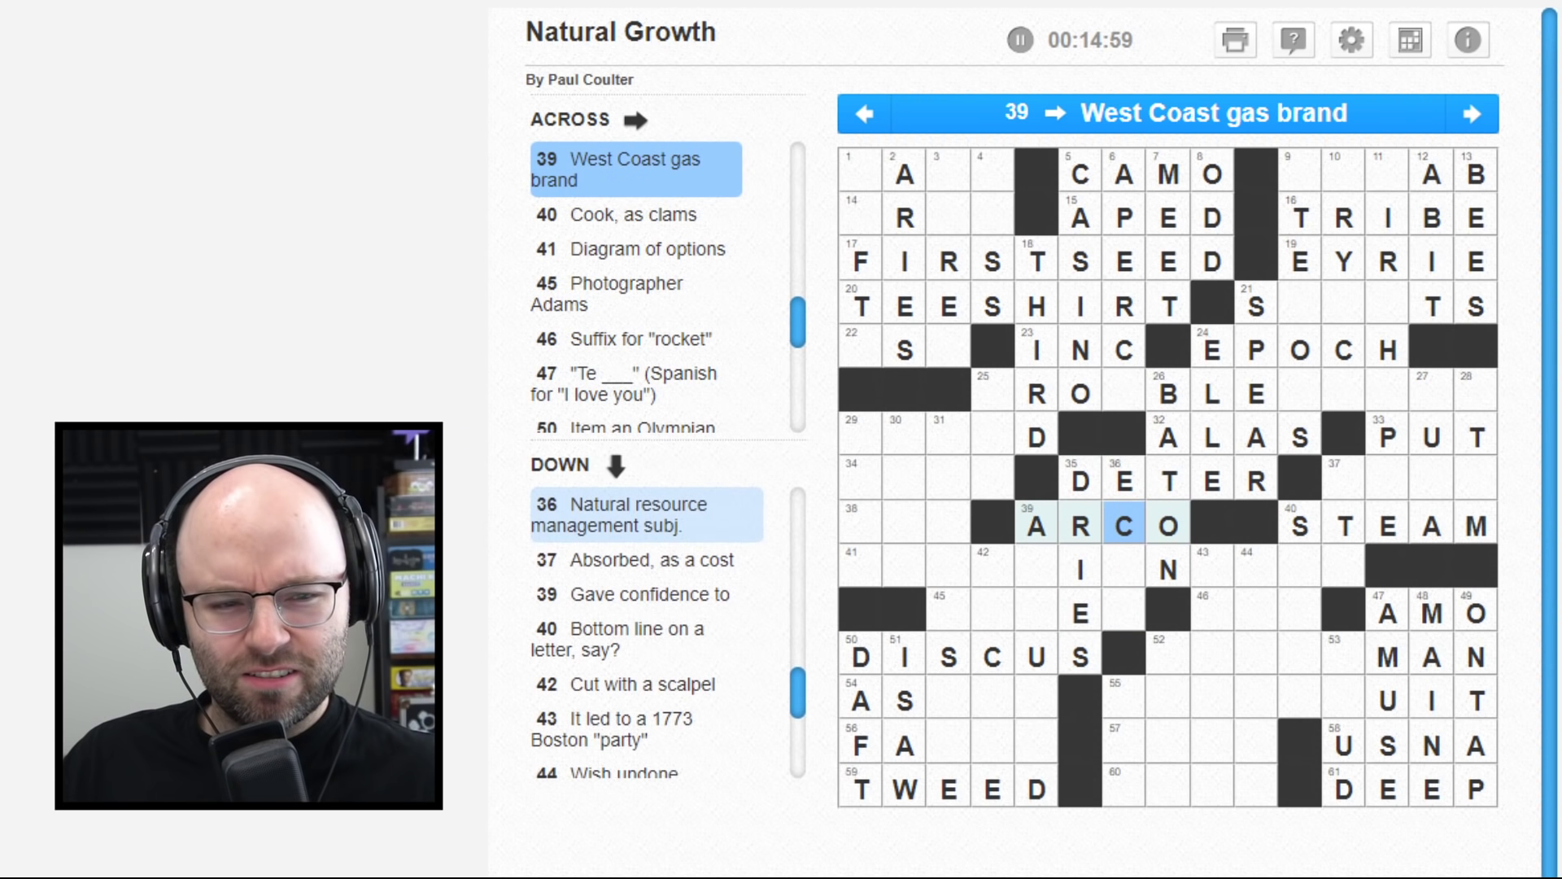
- Move through the 41 and 45 Across rows to the start of 29 Across
key(Up)
key(Down)
key(Down)
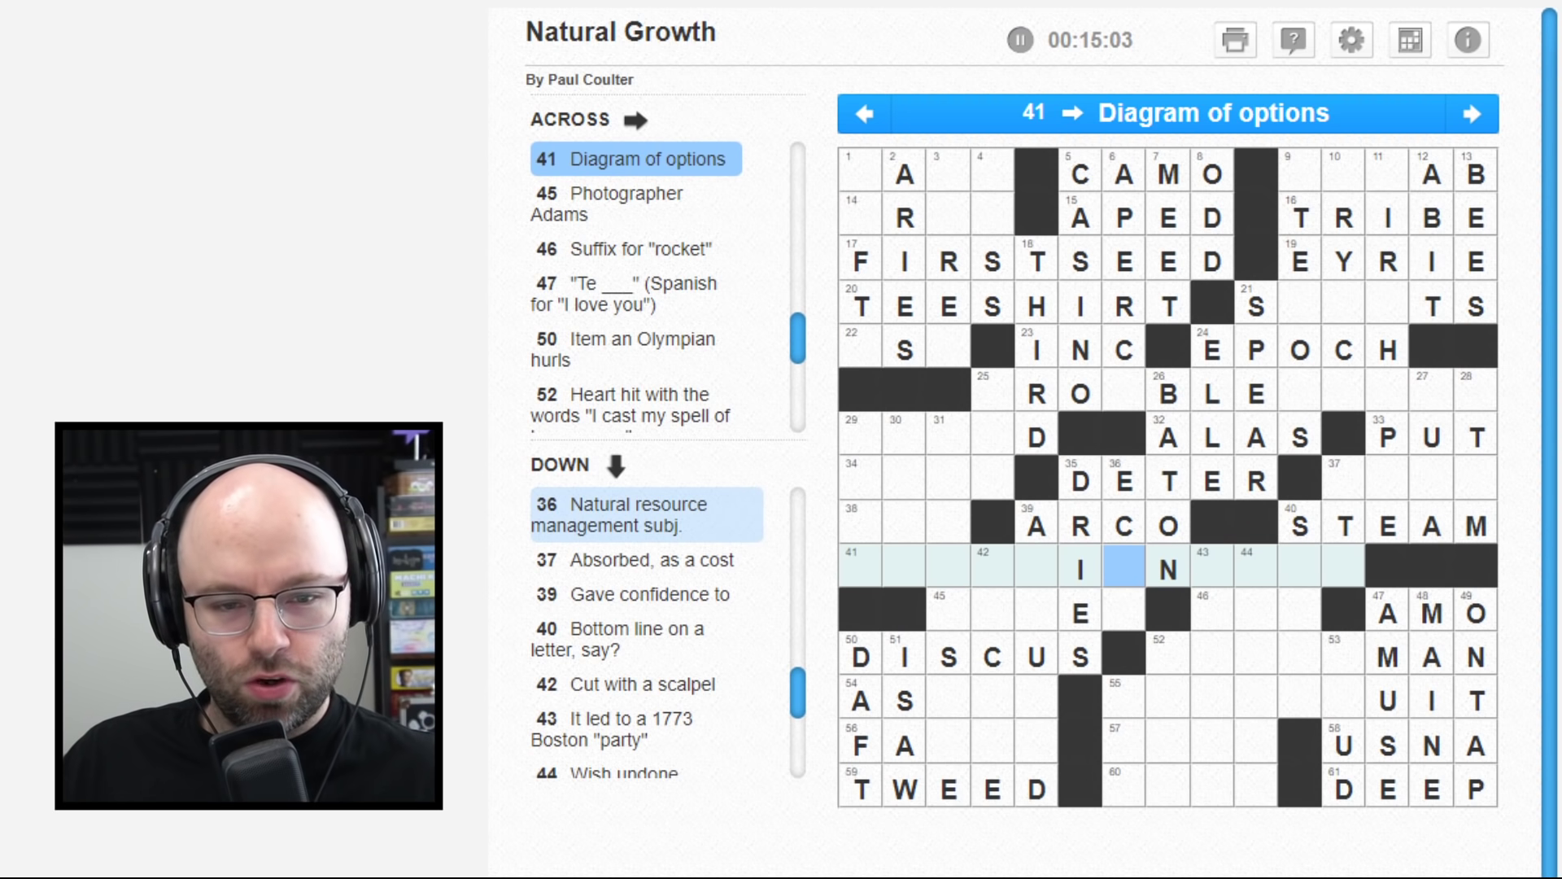
key(Down)
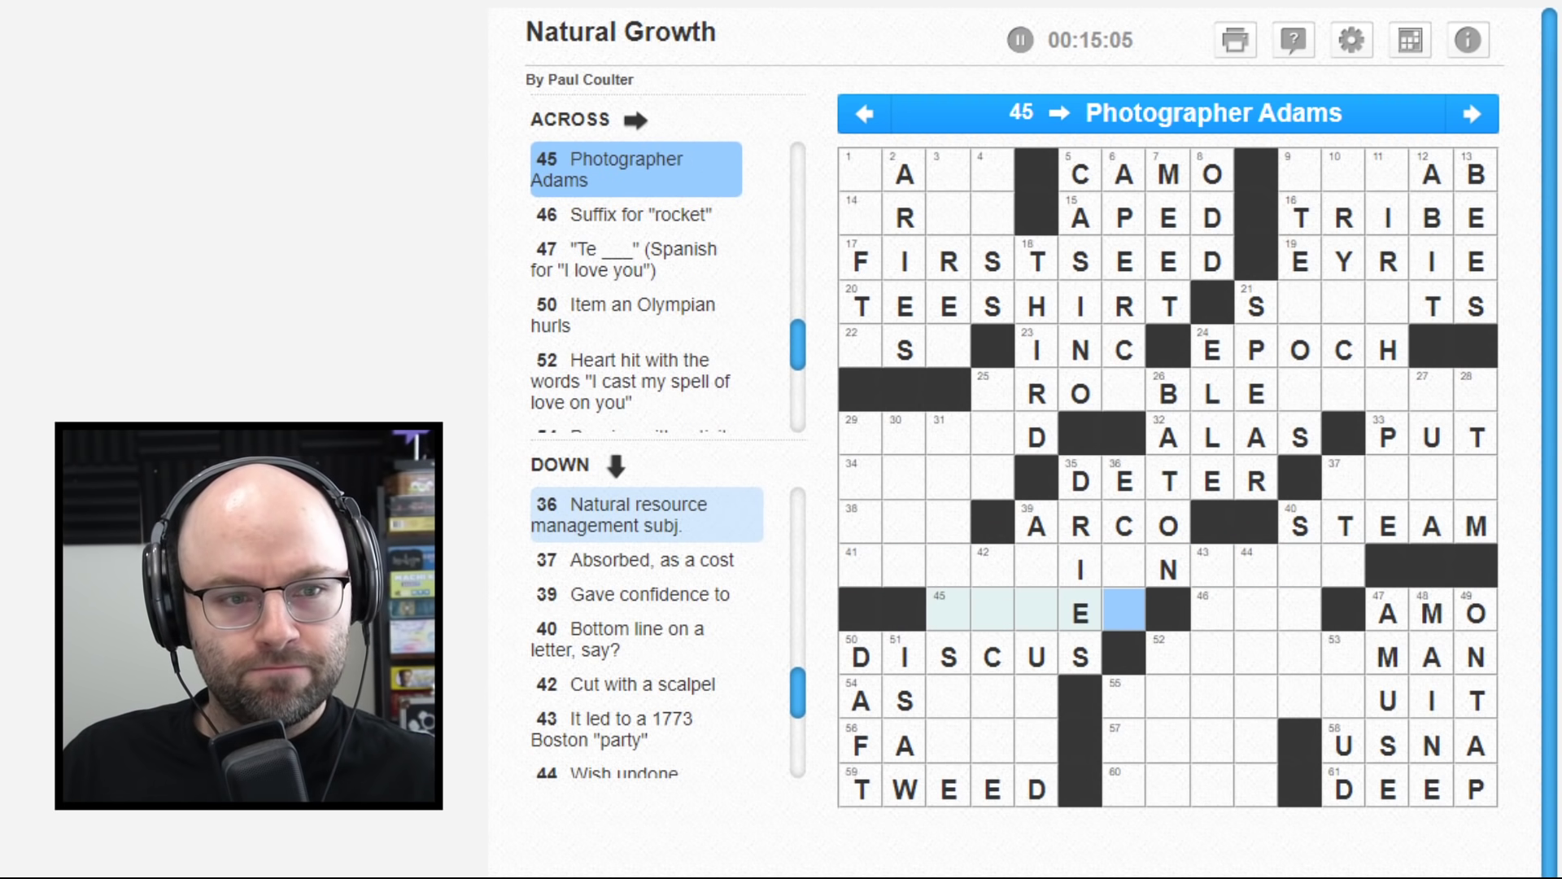
key(Left)
key(Left)
key(Left)
key(Left)
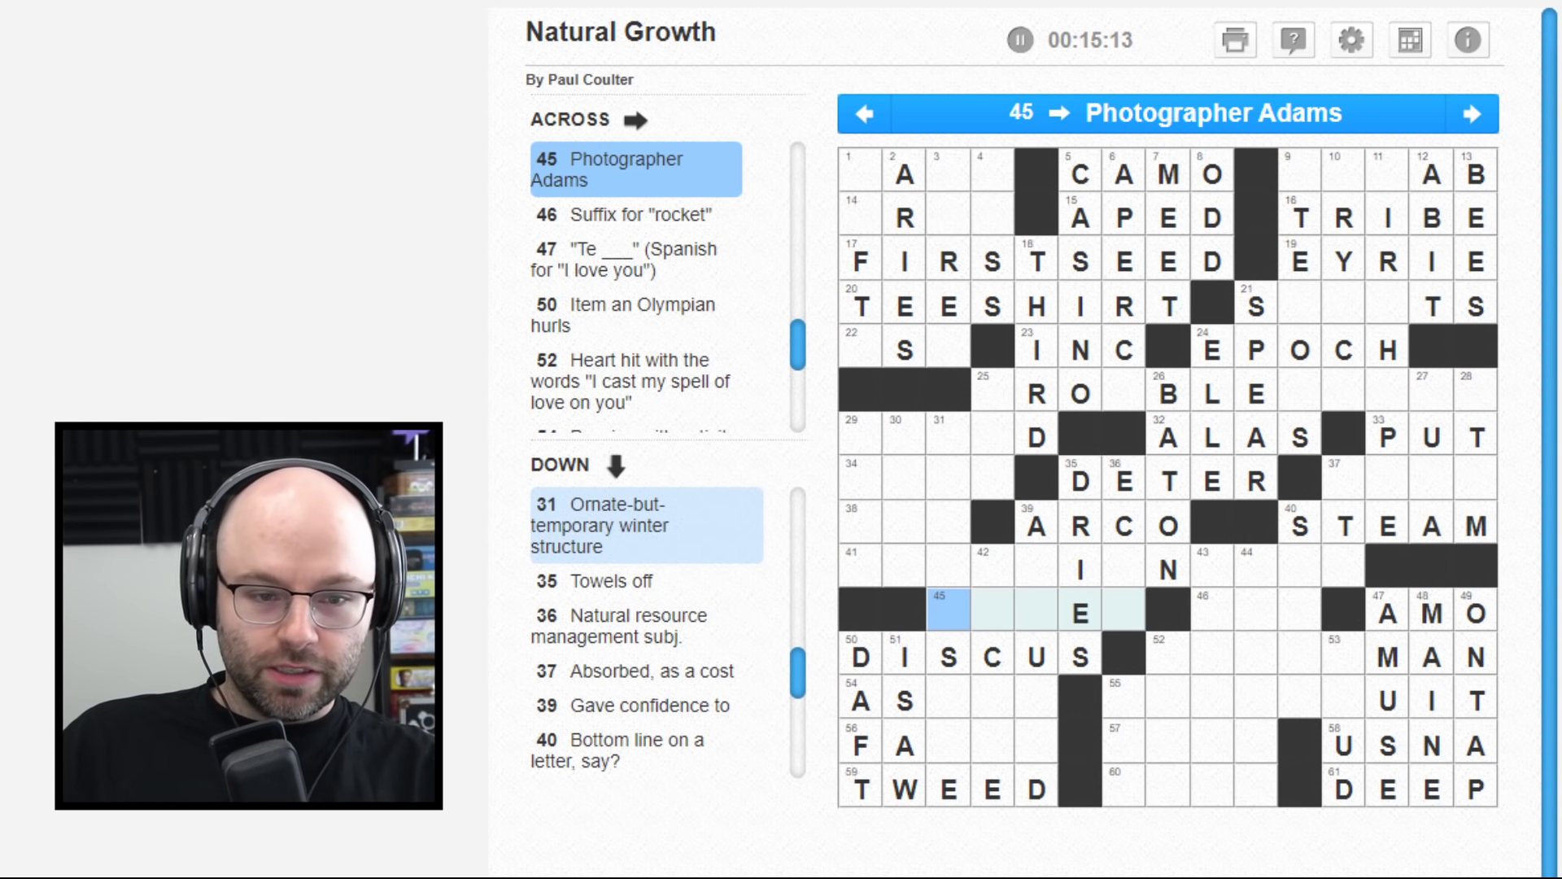
key(Up)
key(Left)
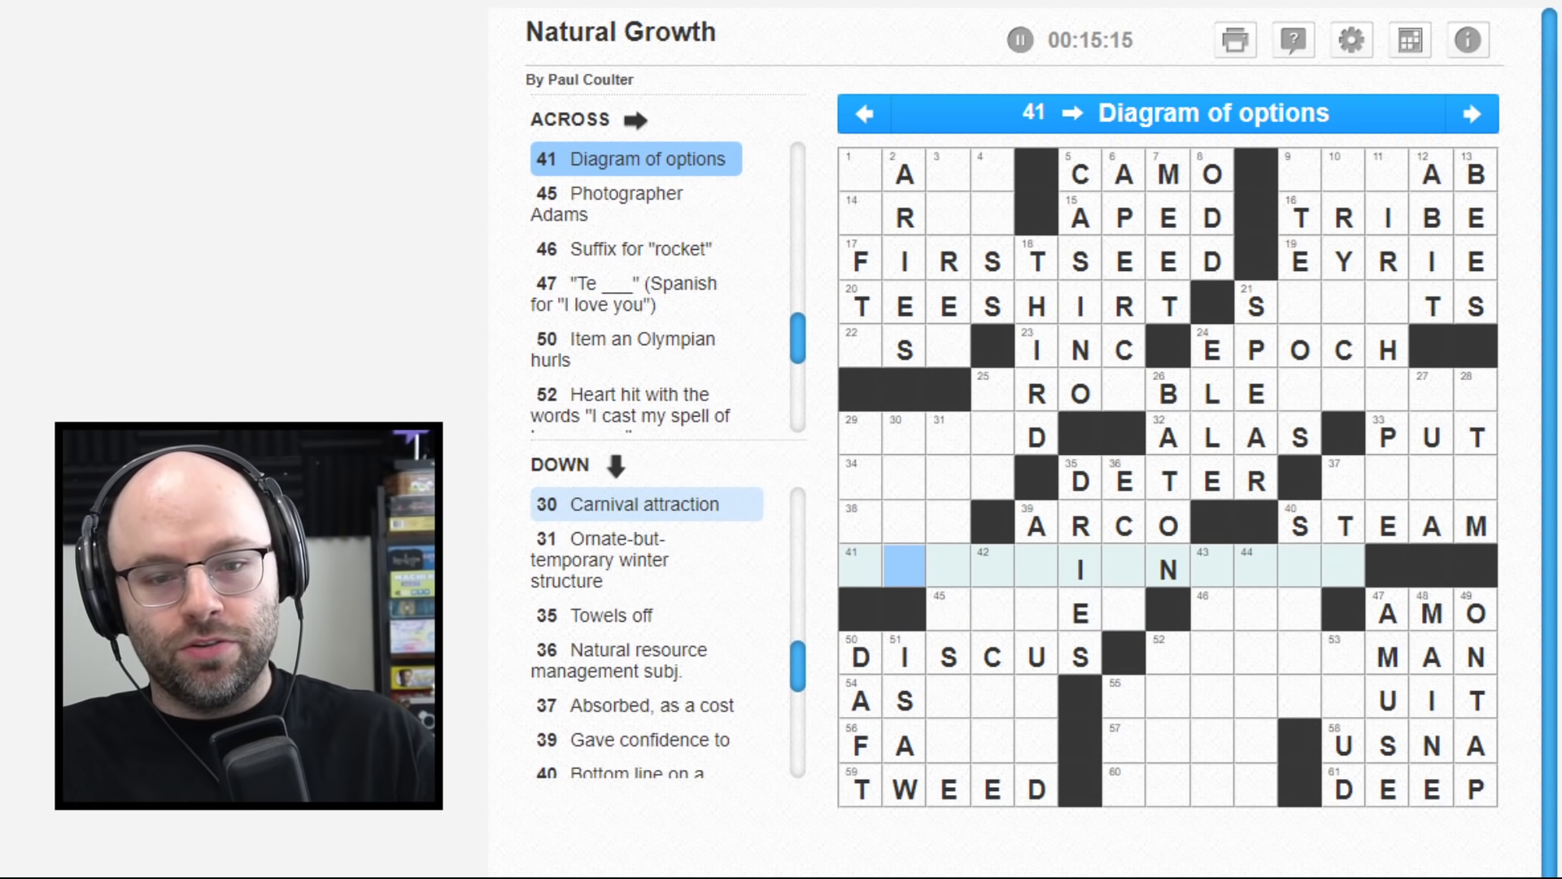
key(Left)
key(Up)
key(Up)
key(Up)
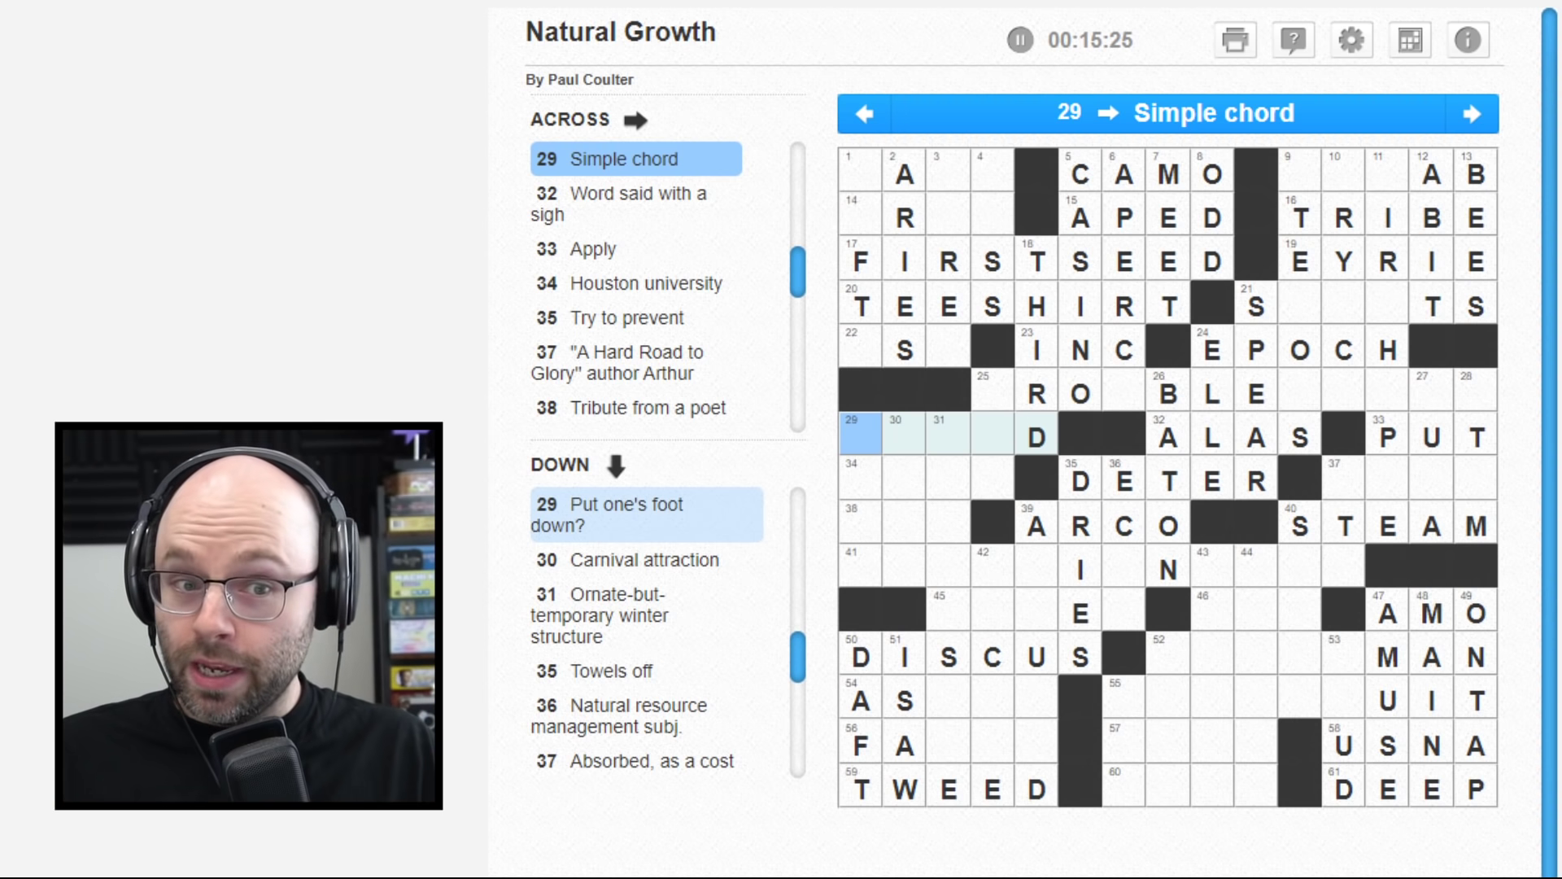
key(space)
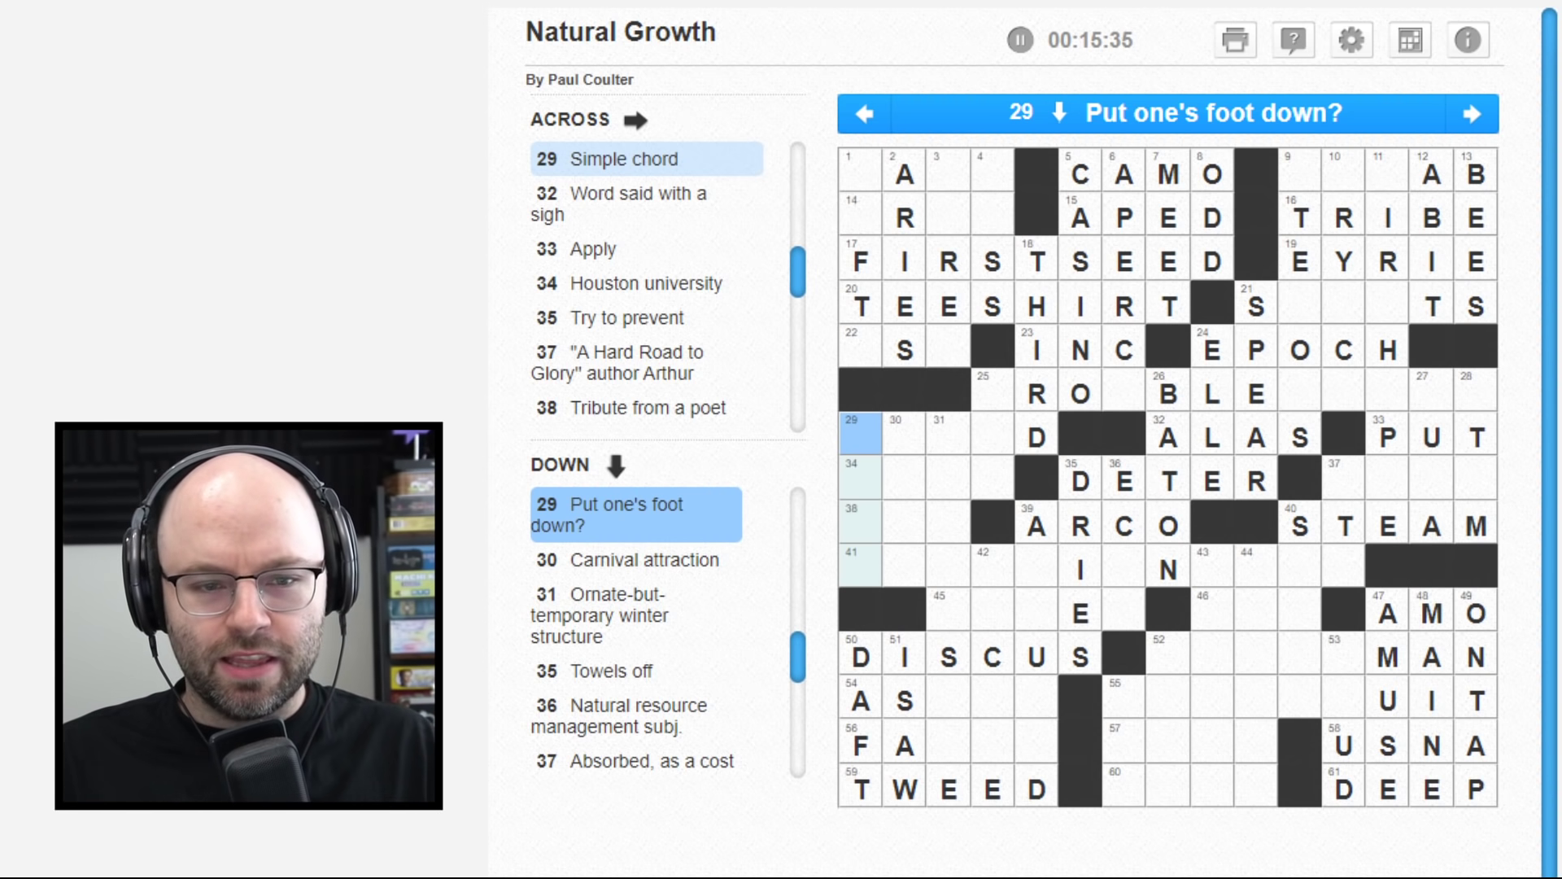
text(STEP)
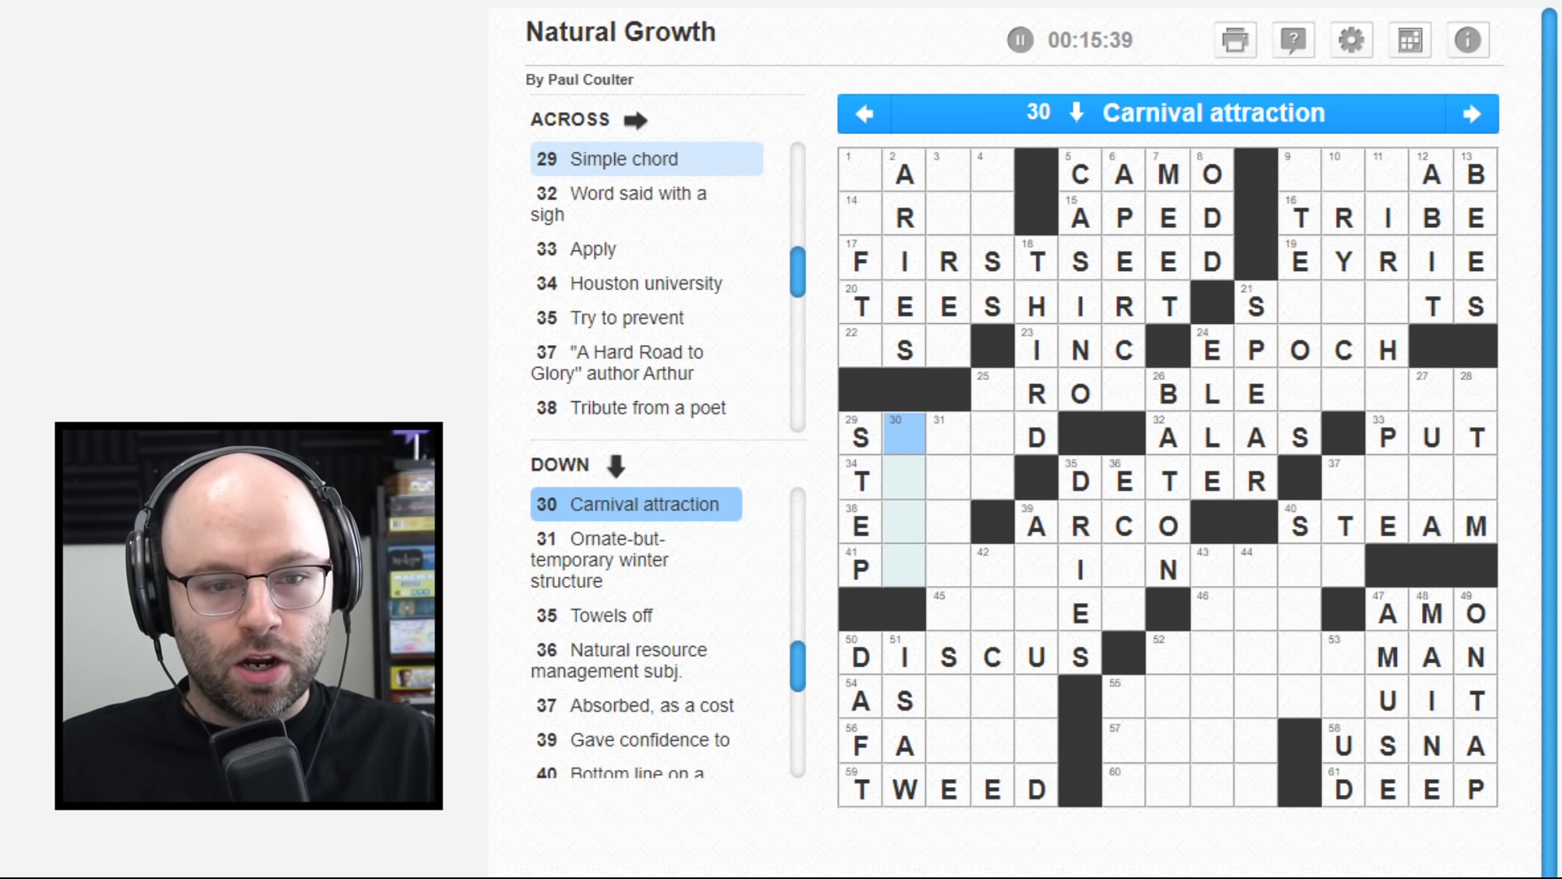
text(R)
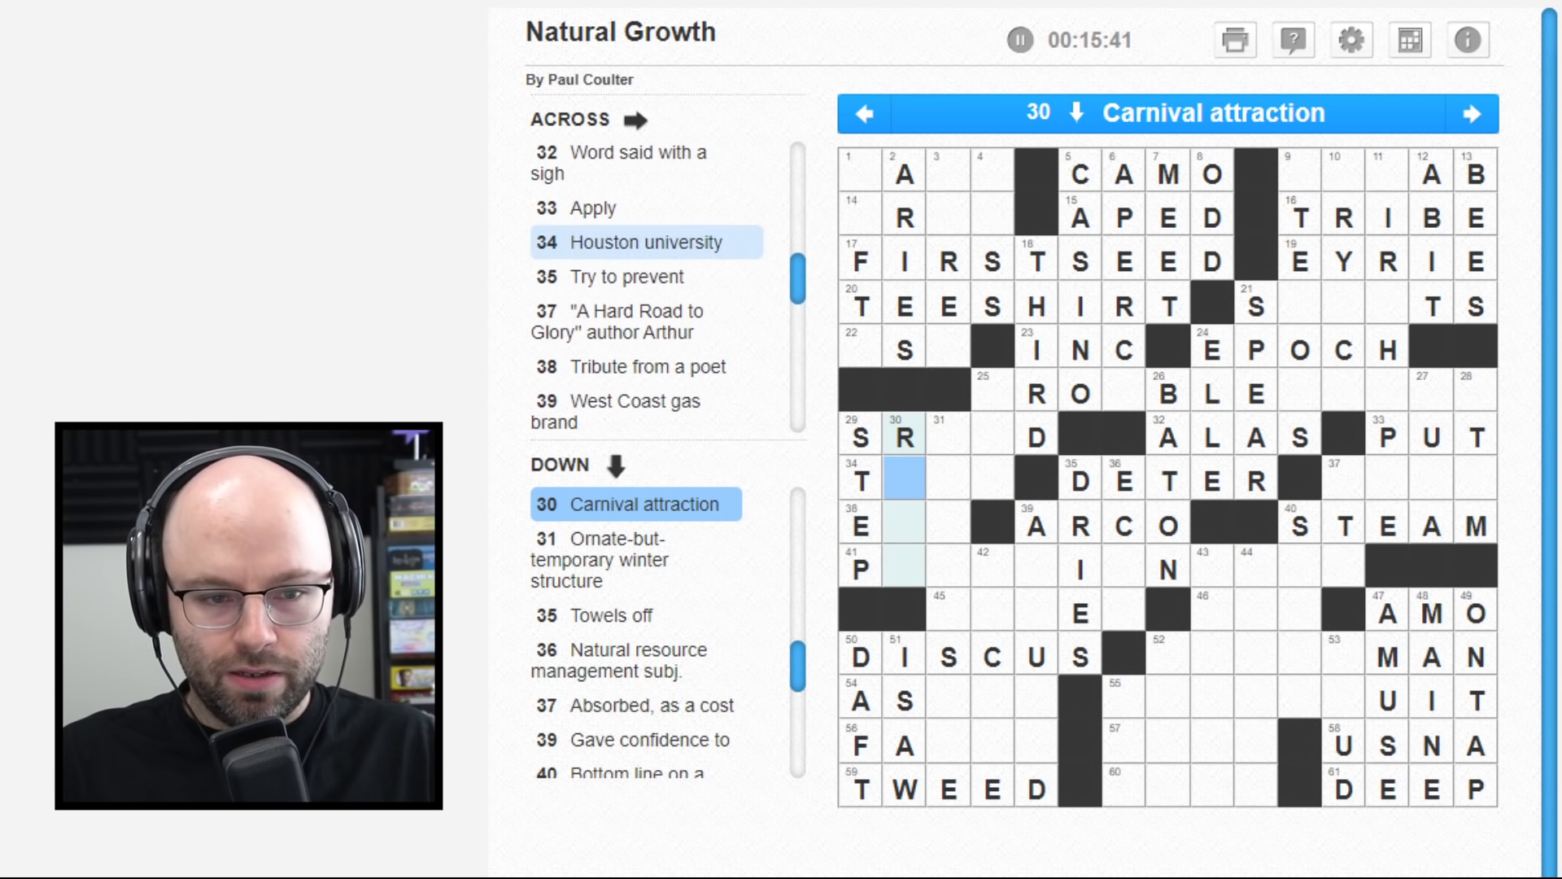
text(IDE)
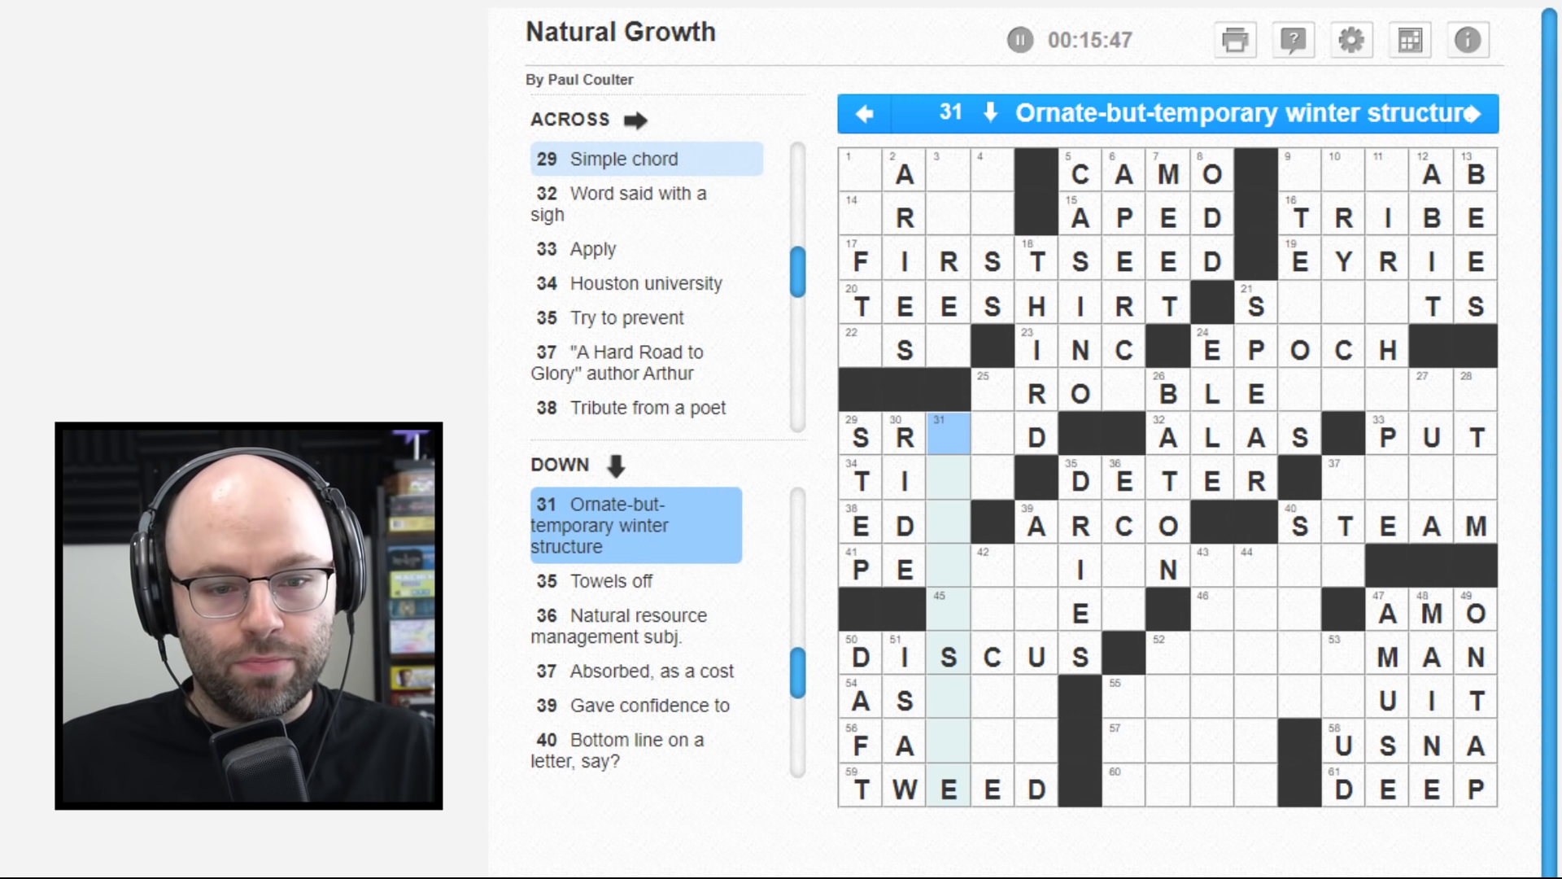
key(Left)
key(Left)
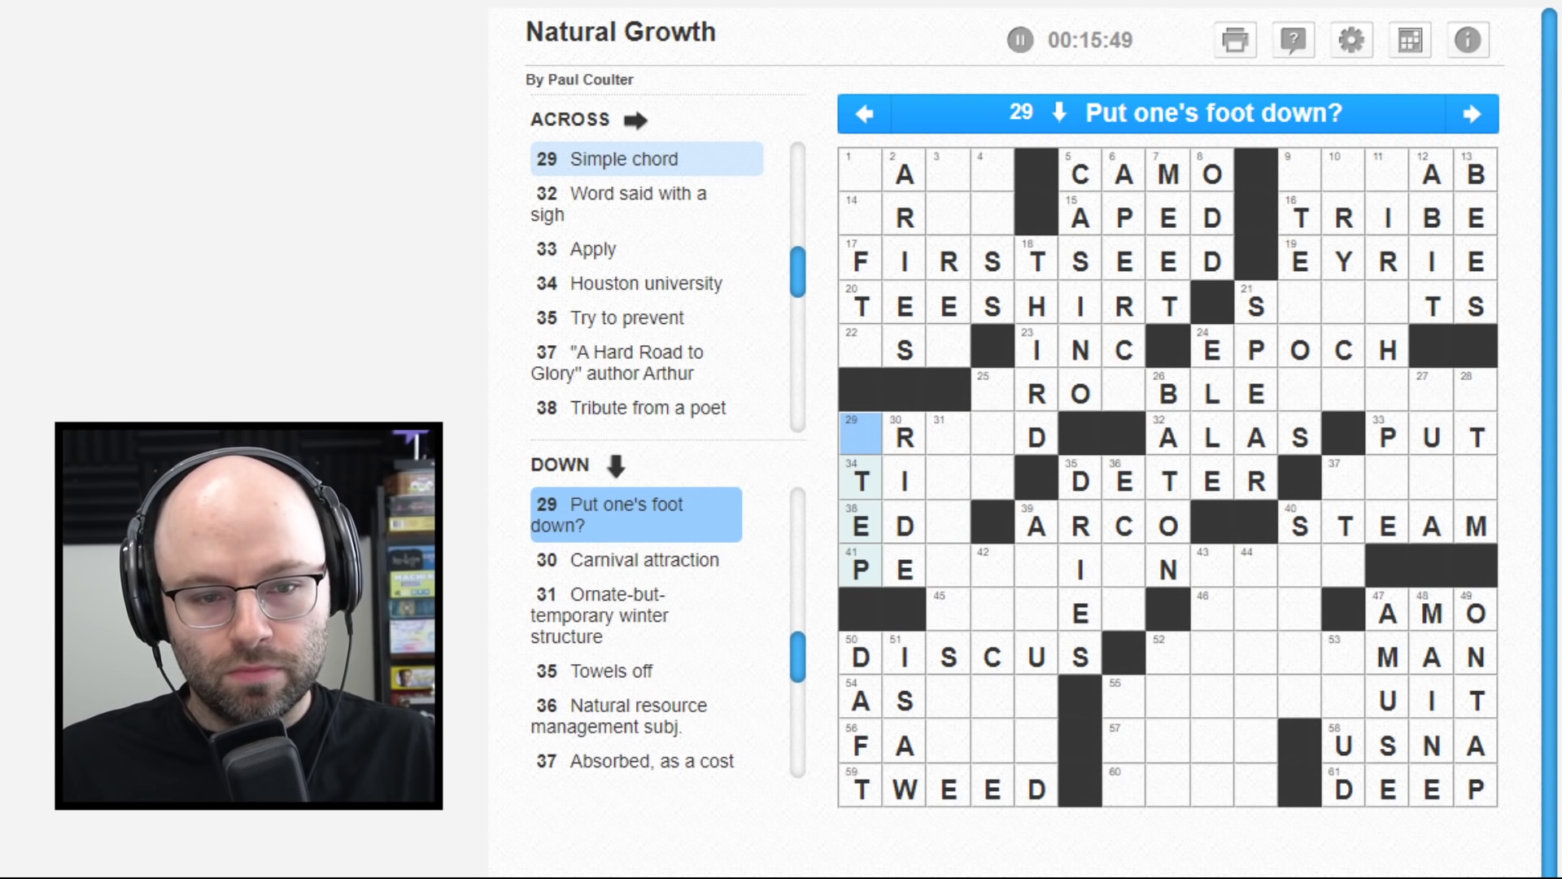
key(Right)
key(Delete)
key(Left)
key(Down)
key(Delete)
key(Right)
key(Delete)
key(Down)
key(Delete)
key(Left)
key(Delete)
key(Down)
key(Delete)
key(Right)
key(Delete)
key(Right)
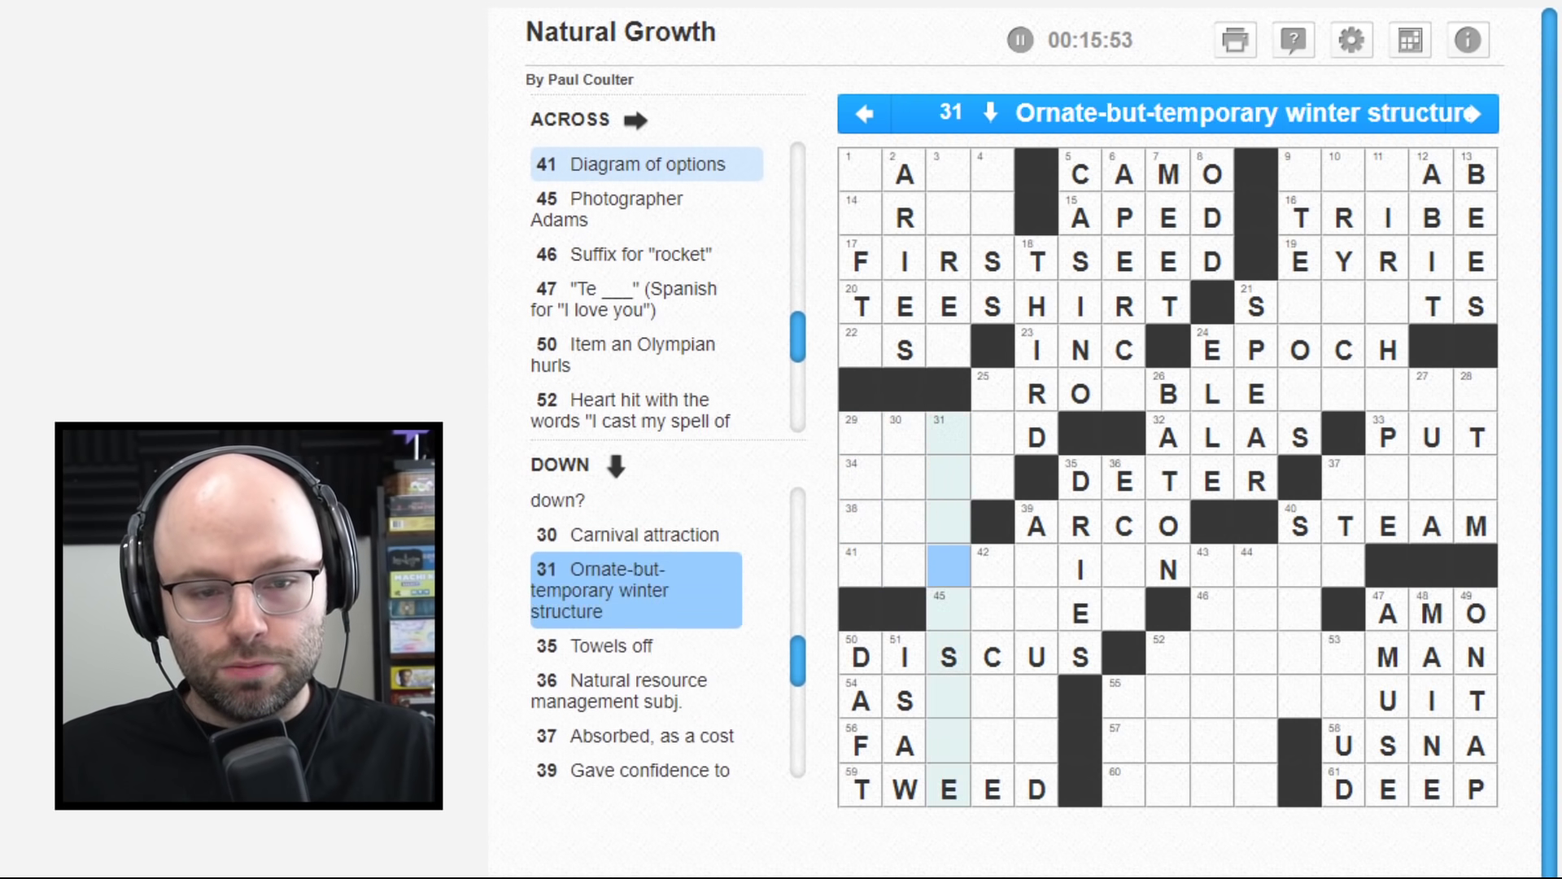
key(Right)
key(Up)
key(Up)
key(Up)
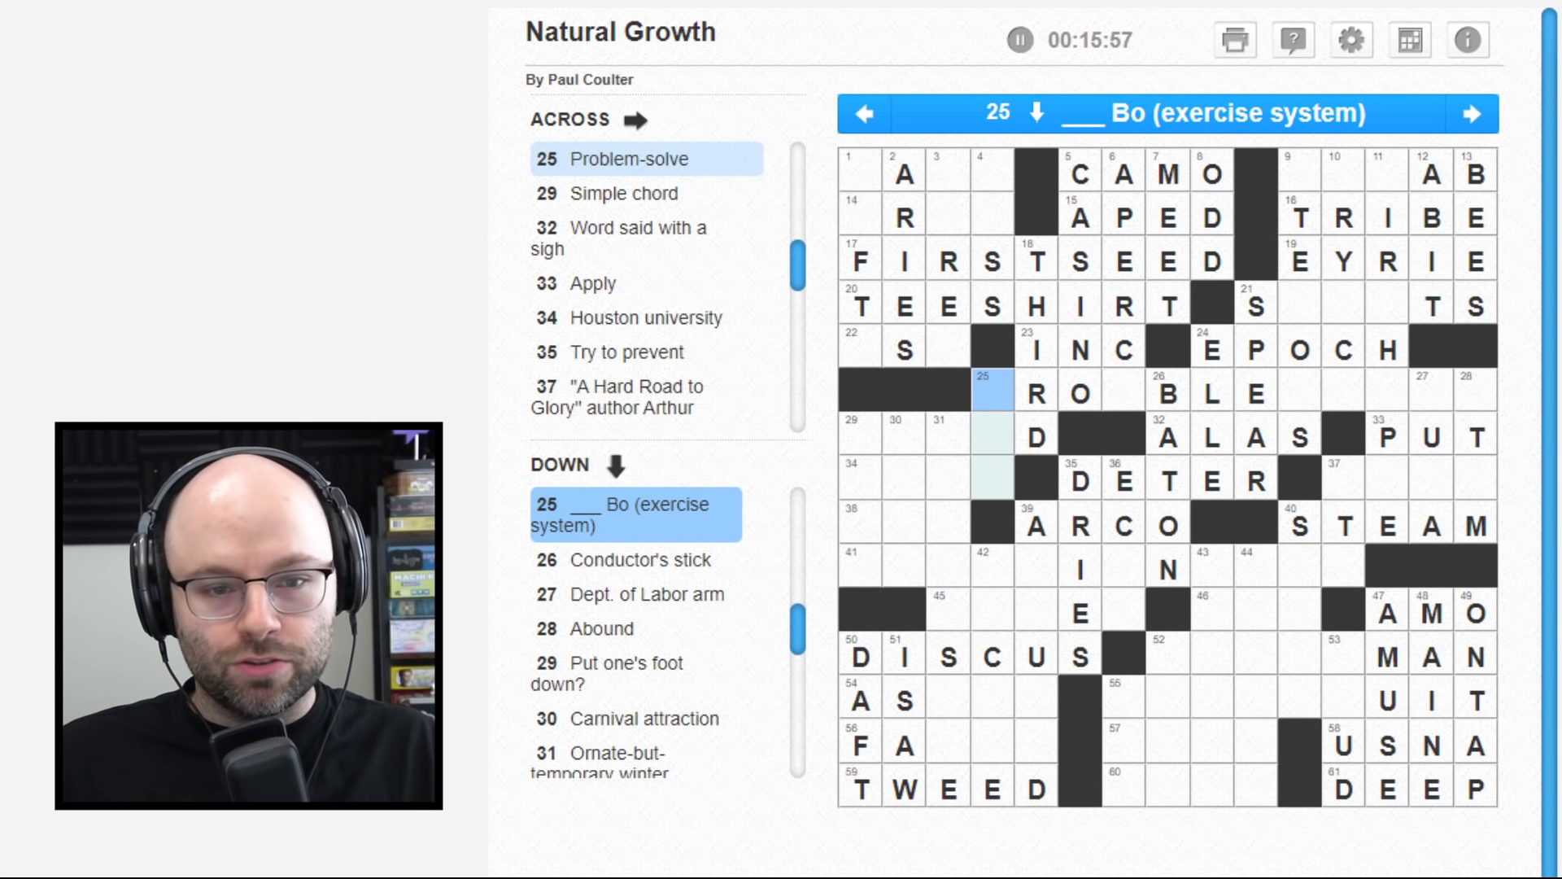
text(TAE)
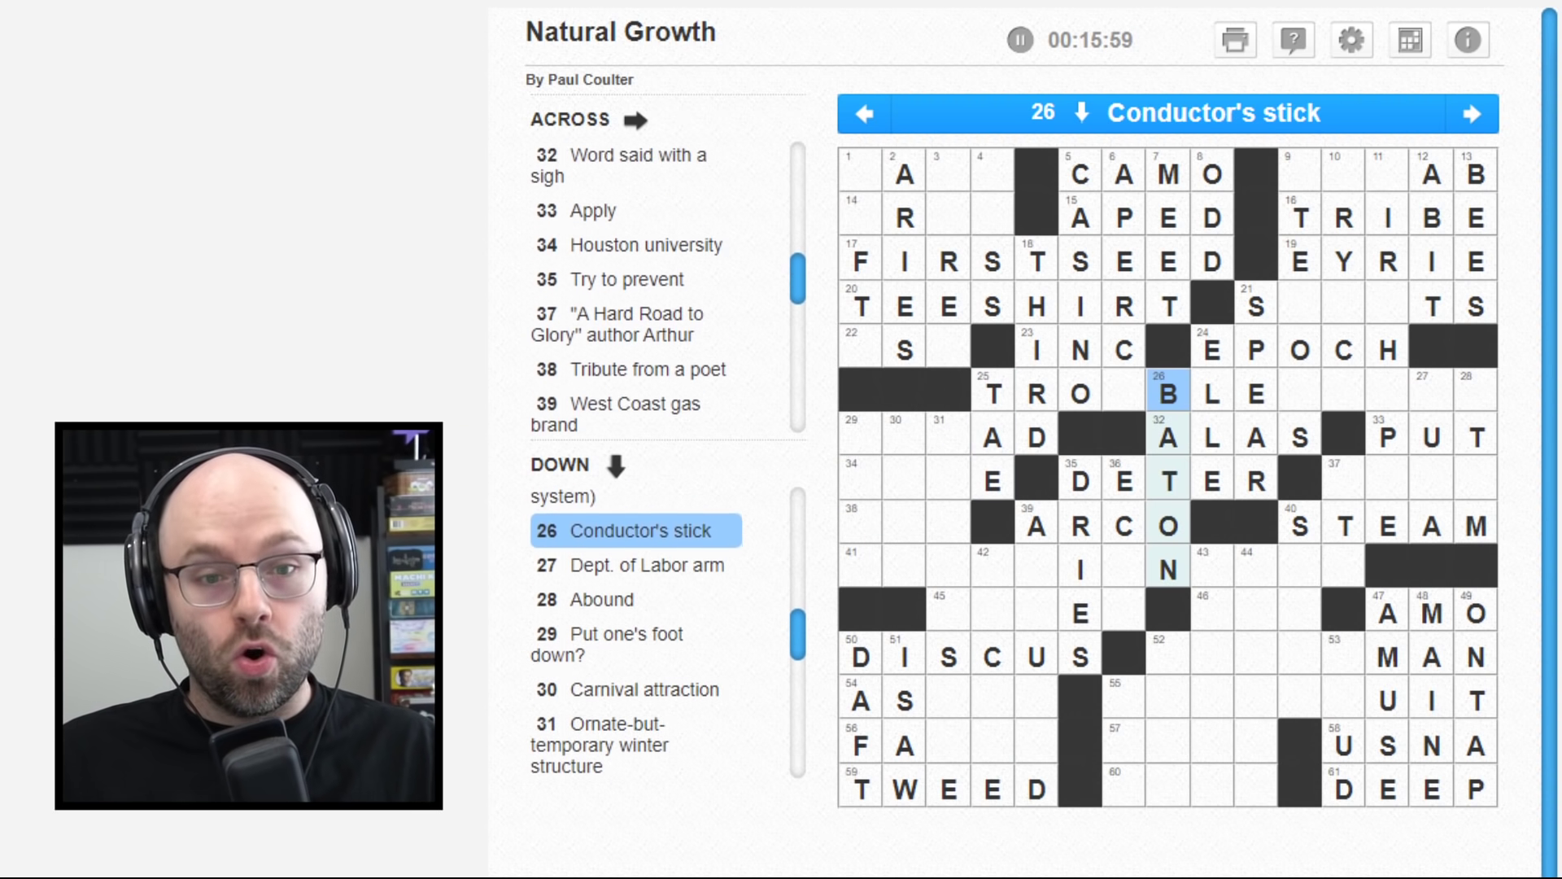
- Enter TAE in 25 Down and complete TROUBLESHOOT in 25 Across
key(Left)
text(U)
key(Down)
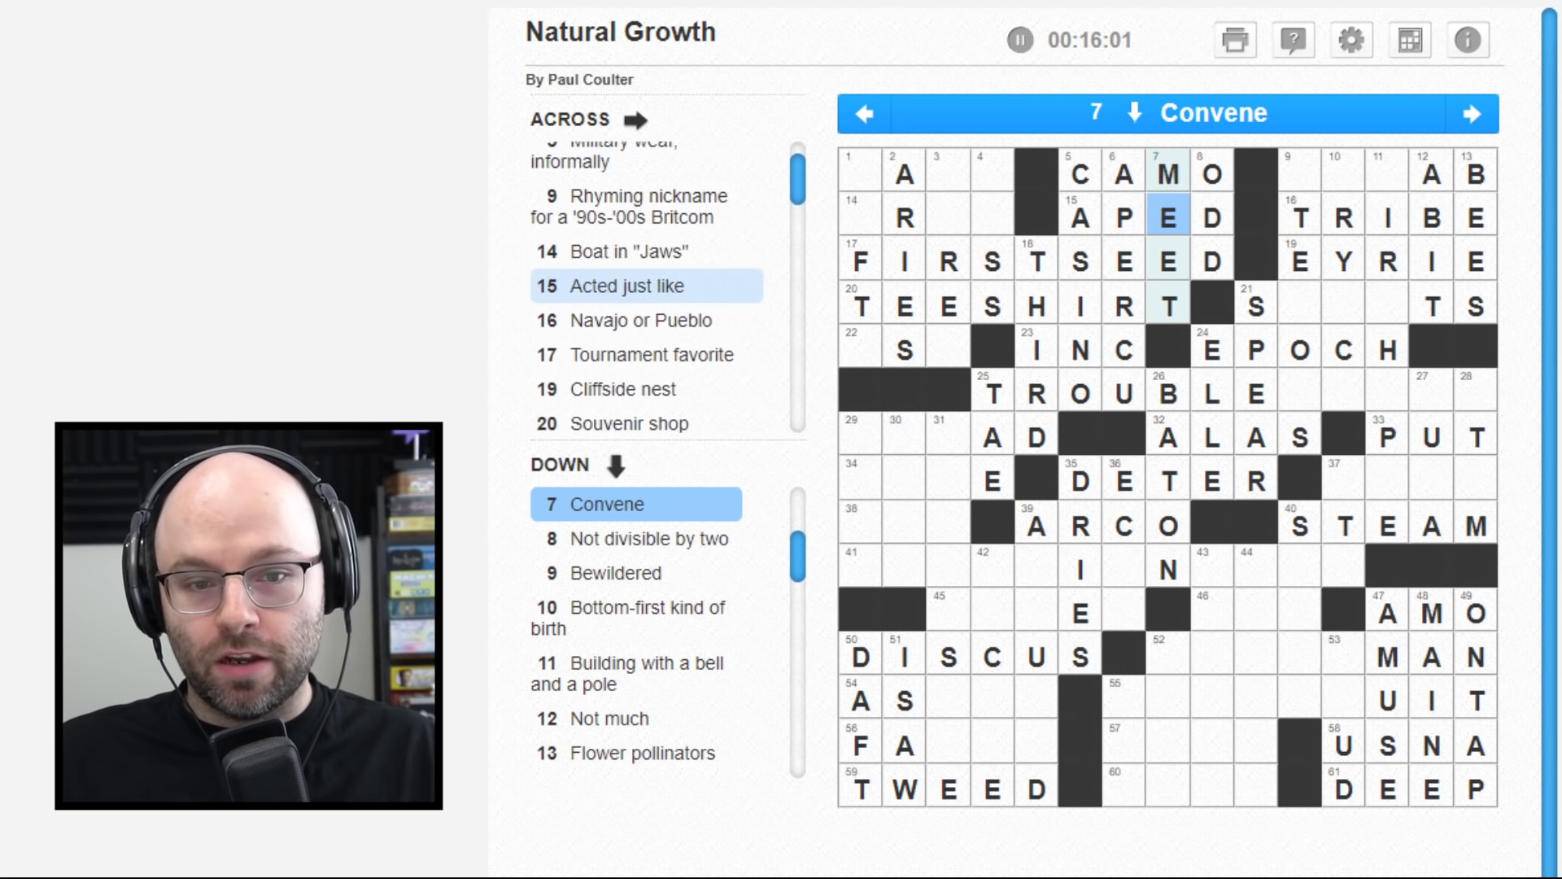
key(Down)
key(Down)
key(Down)
key(Right)
key(Right)
key(Right)
text(SH)
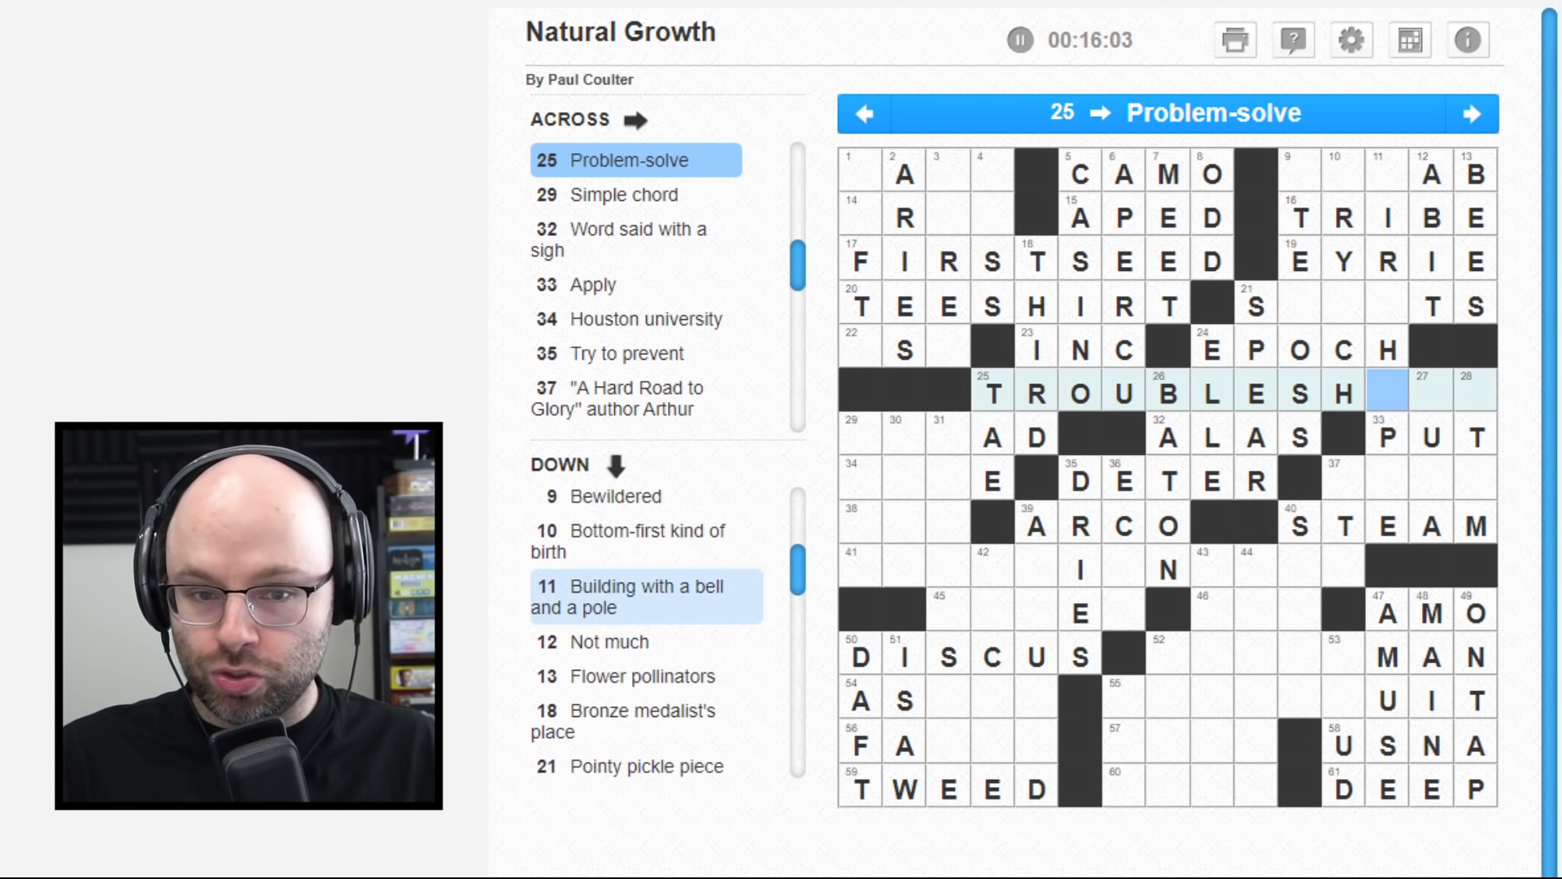
text(OOT)
- Delete PUT from 33 Across, leaving a partial answer ending SE
key(Left)
key(Down)
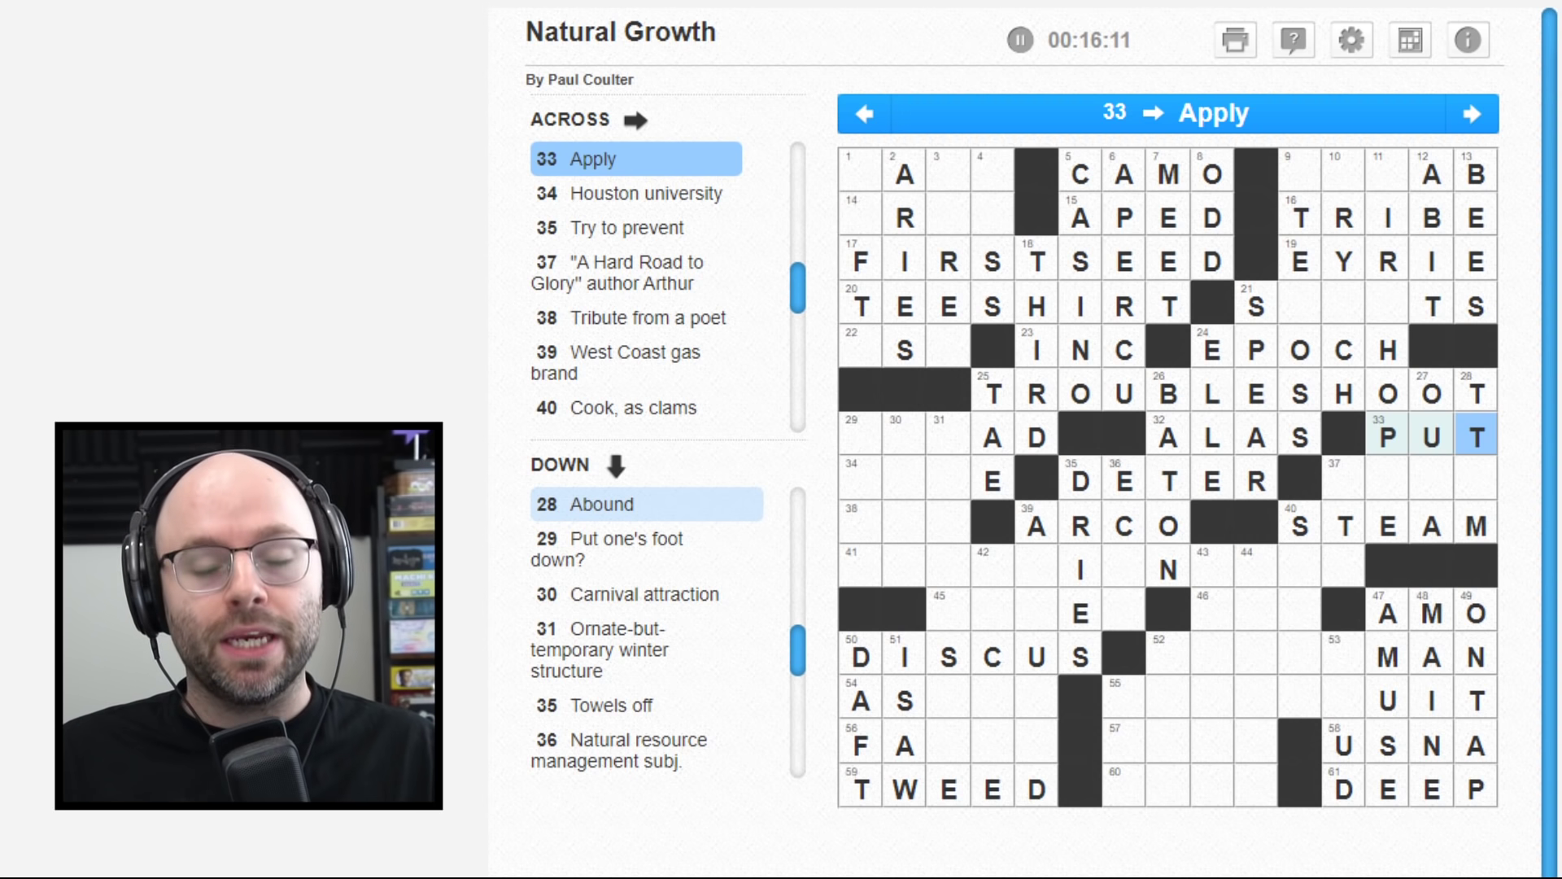
key(BackSpace)
key(BackSpace)
key(BackSpace)
text(E)
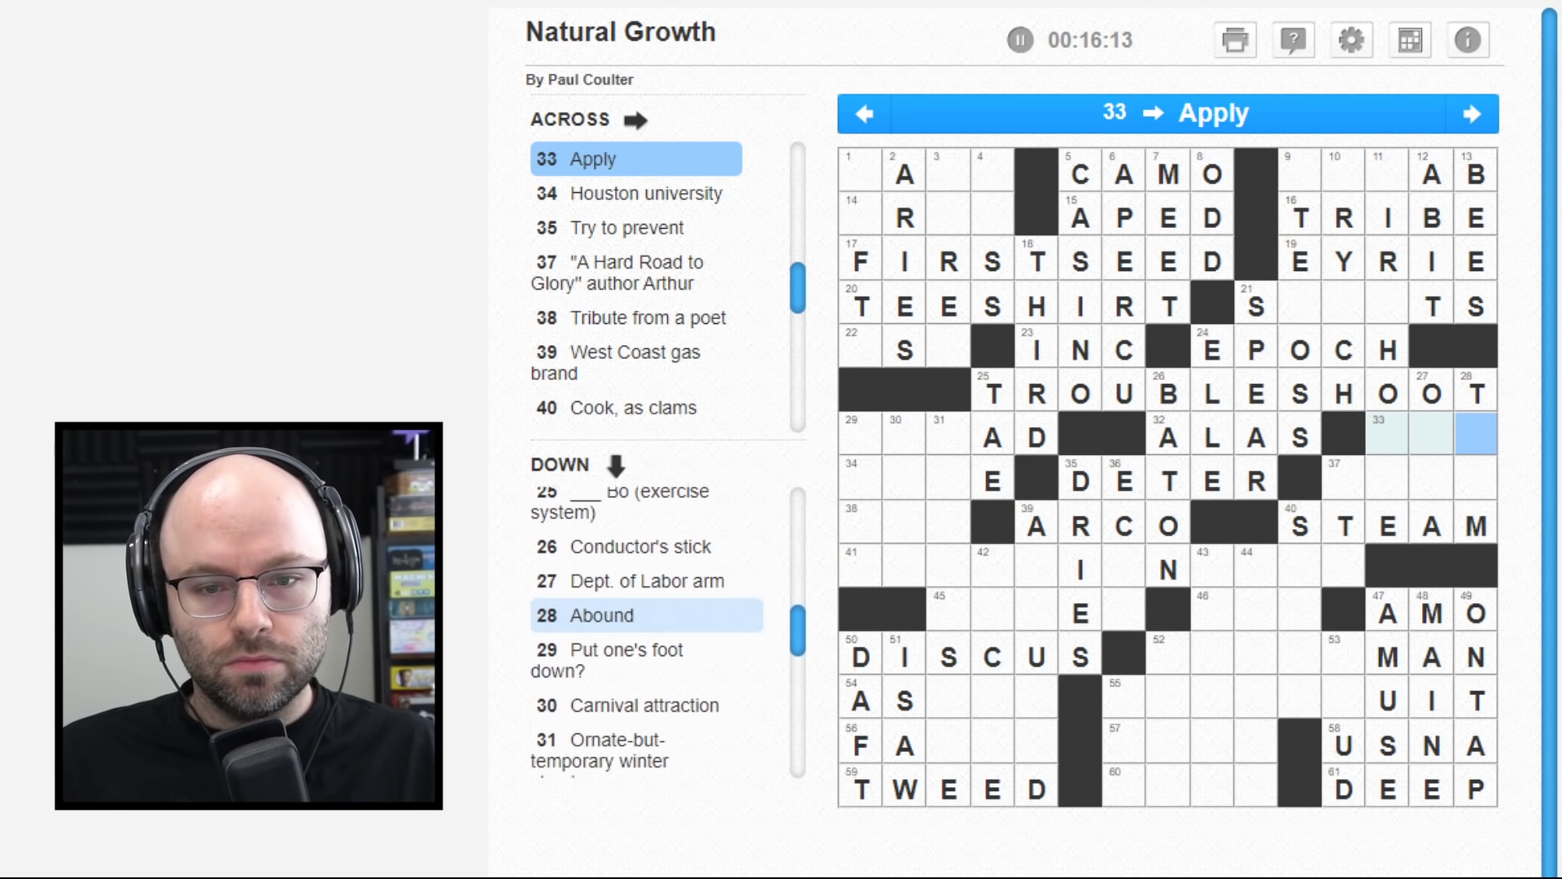
key(BackSpace)
- Complete TEEM in 28 Down and OSHA in 27 Down
key(Down)
text(EE)
key(Up)
key(Up)
key(shift+Tab)
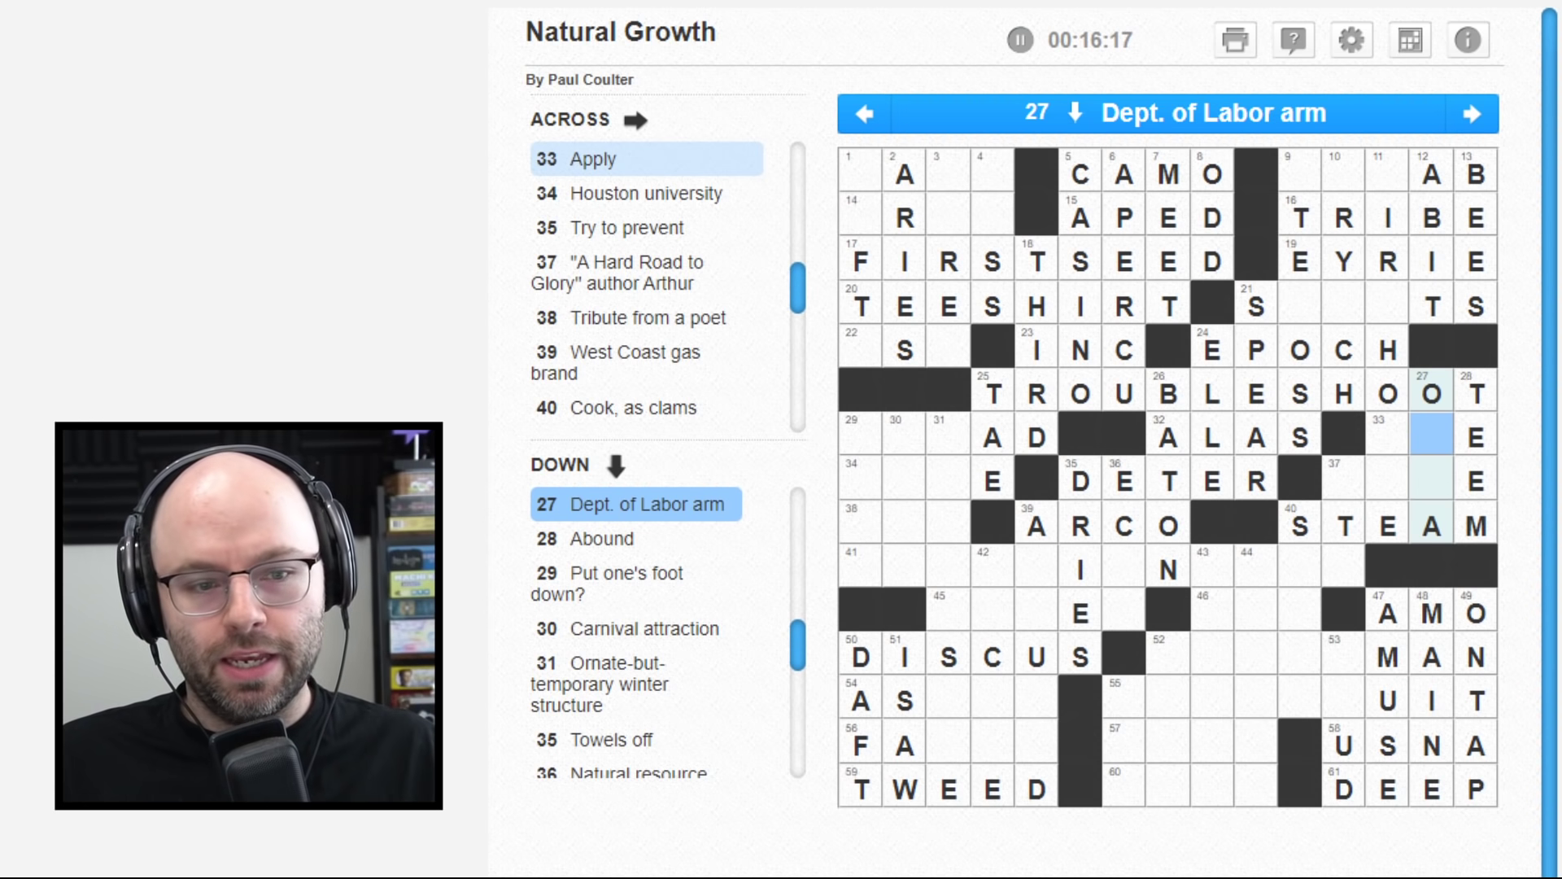
text(SH)
key(Up)
key(Up)
key(Left)
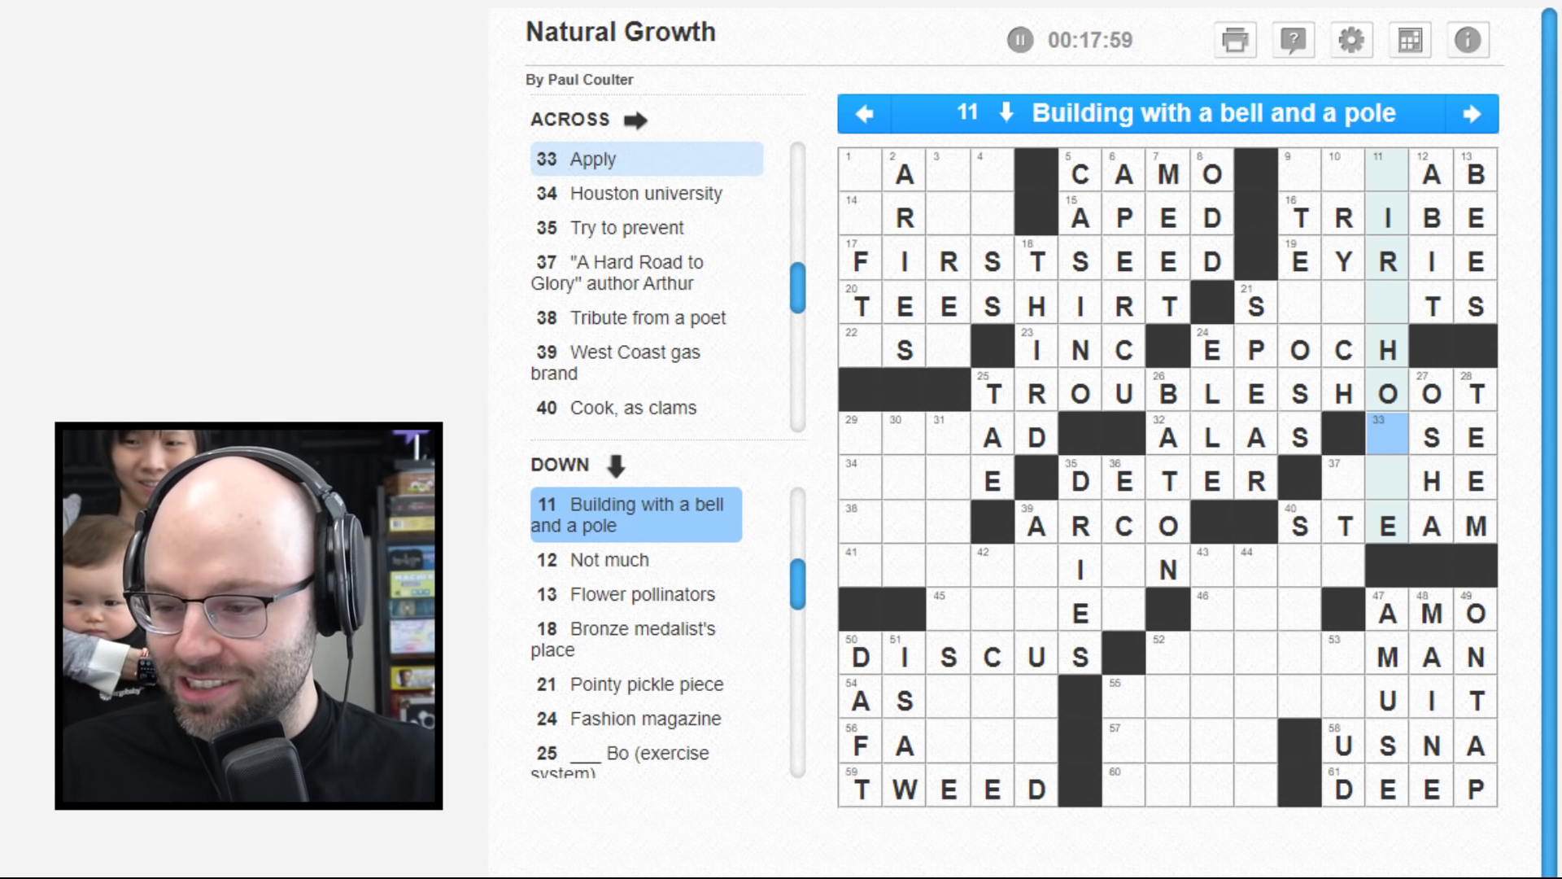
- Move around the grid, switching to 37 Across and then 11 Down
key(Up)
key(Down)
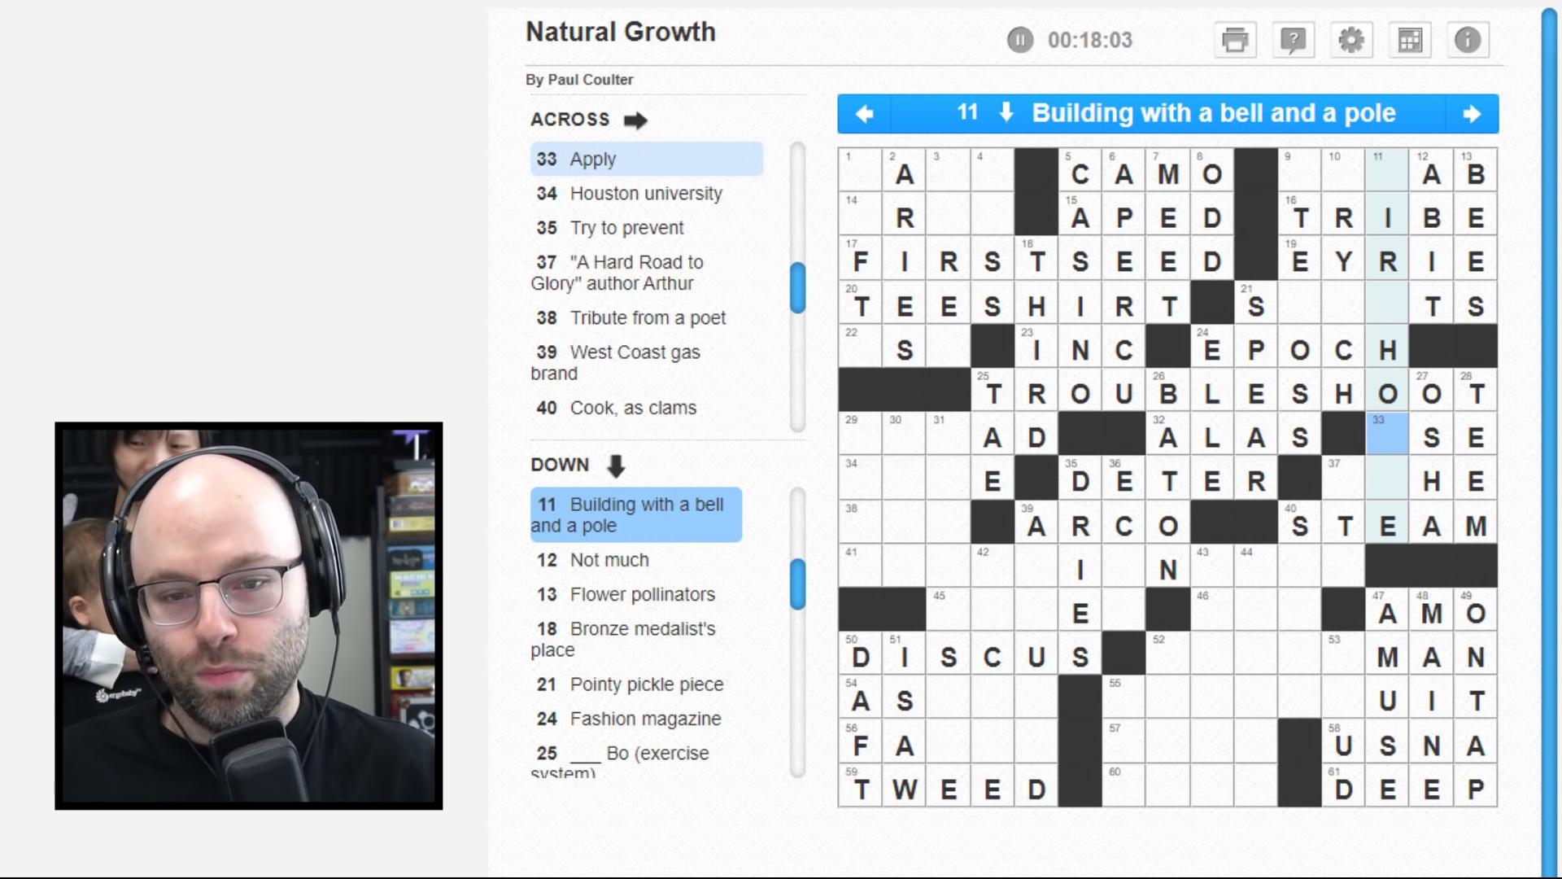
text(U)
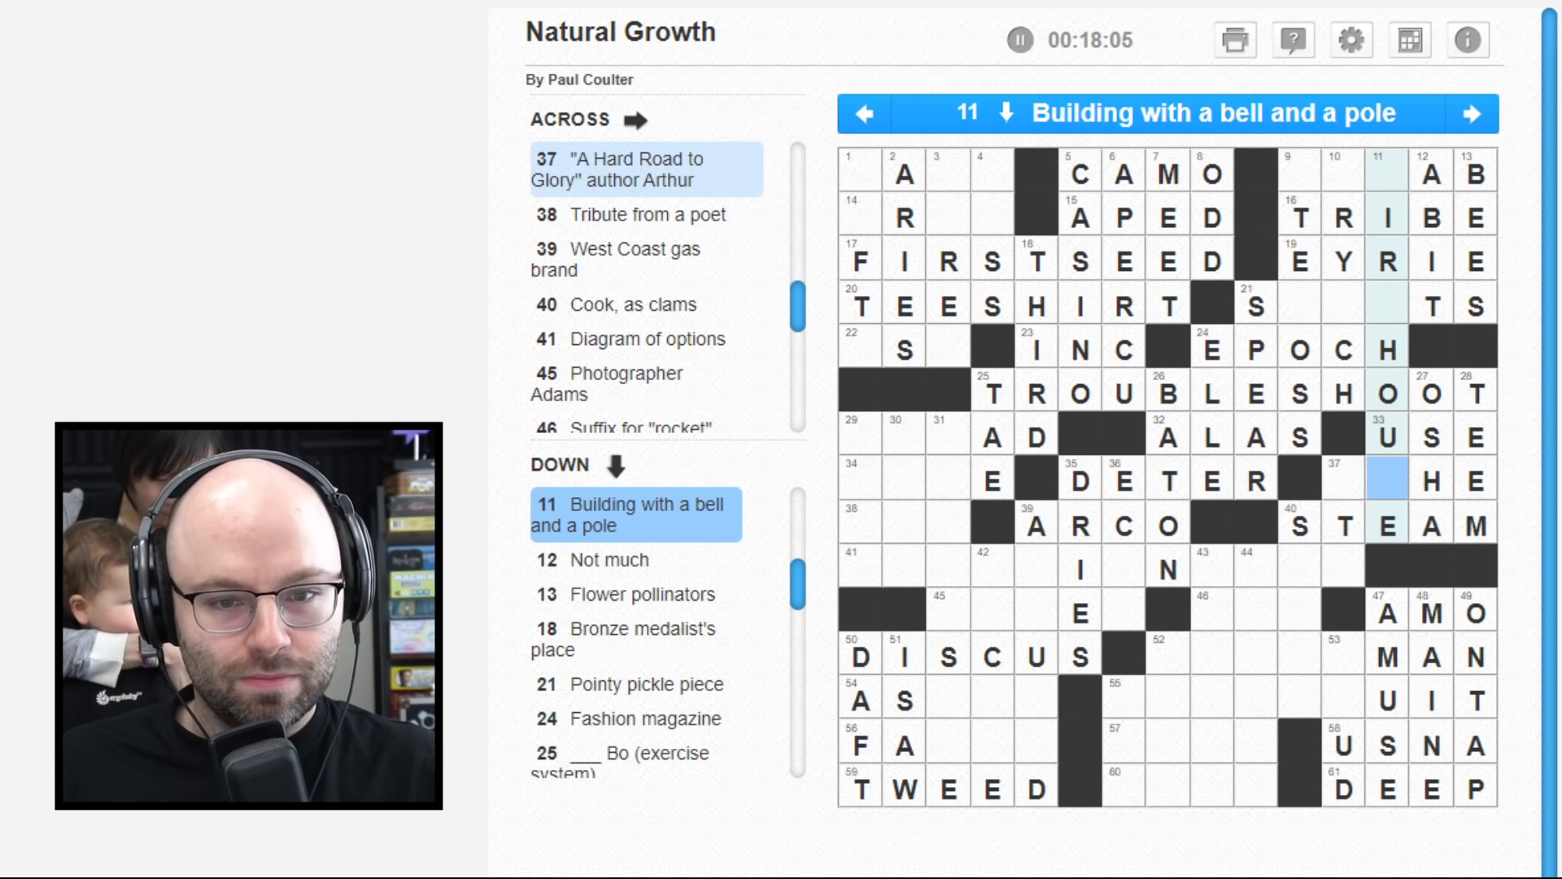
key(Left)
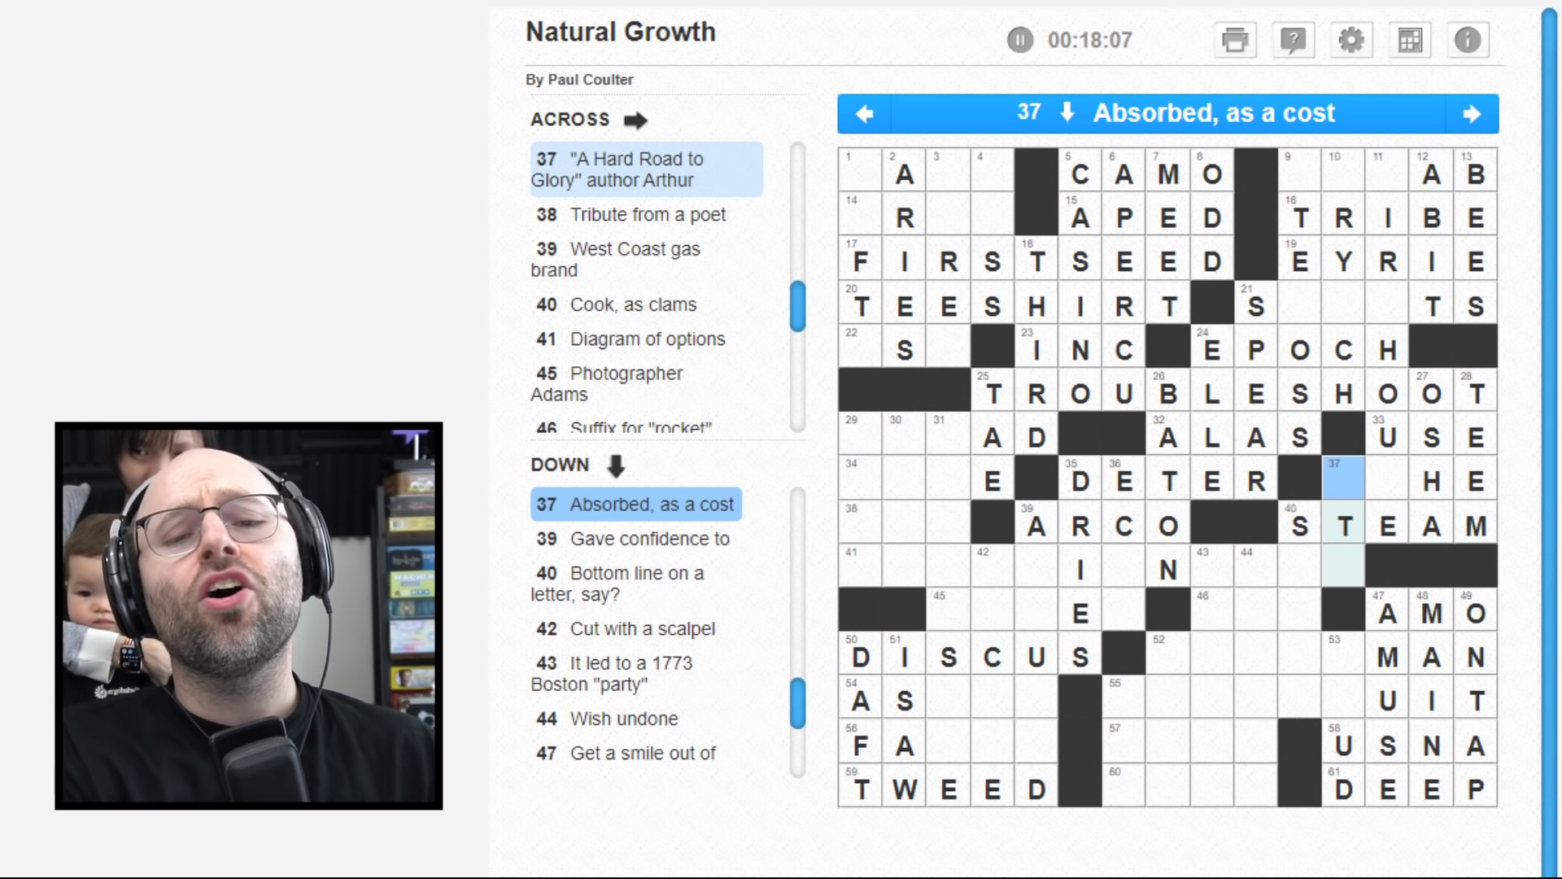
key(space)
text(AS)
key(Up)
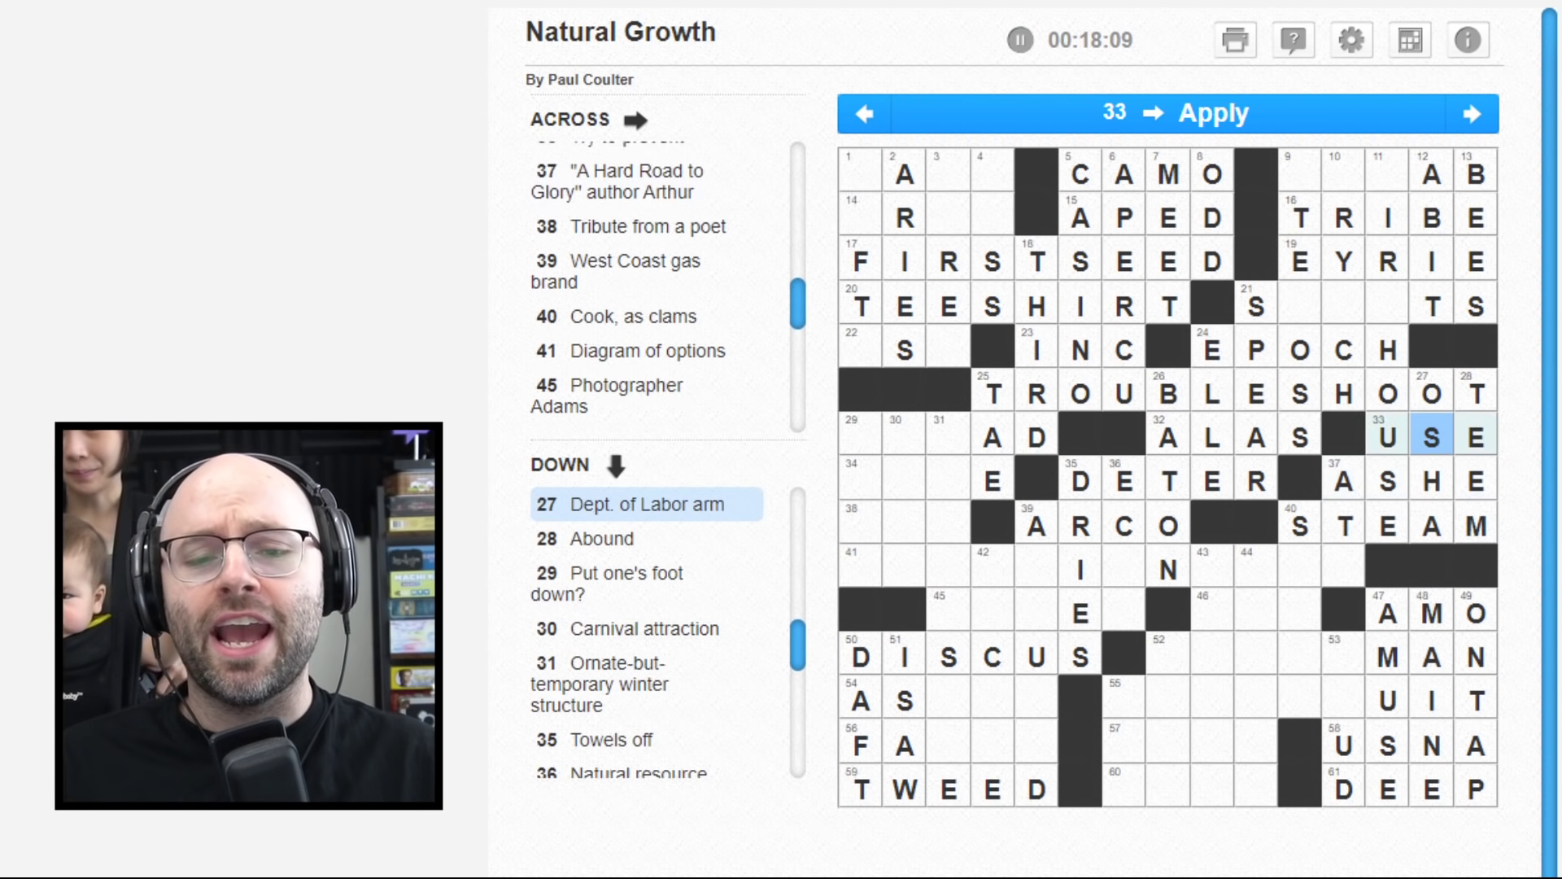
key(Up)
key(Up)
key(Up)
key(Up)
key(Up)
key(Left)
key(space)
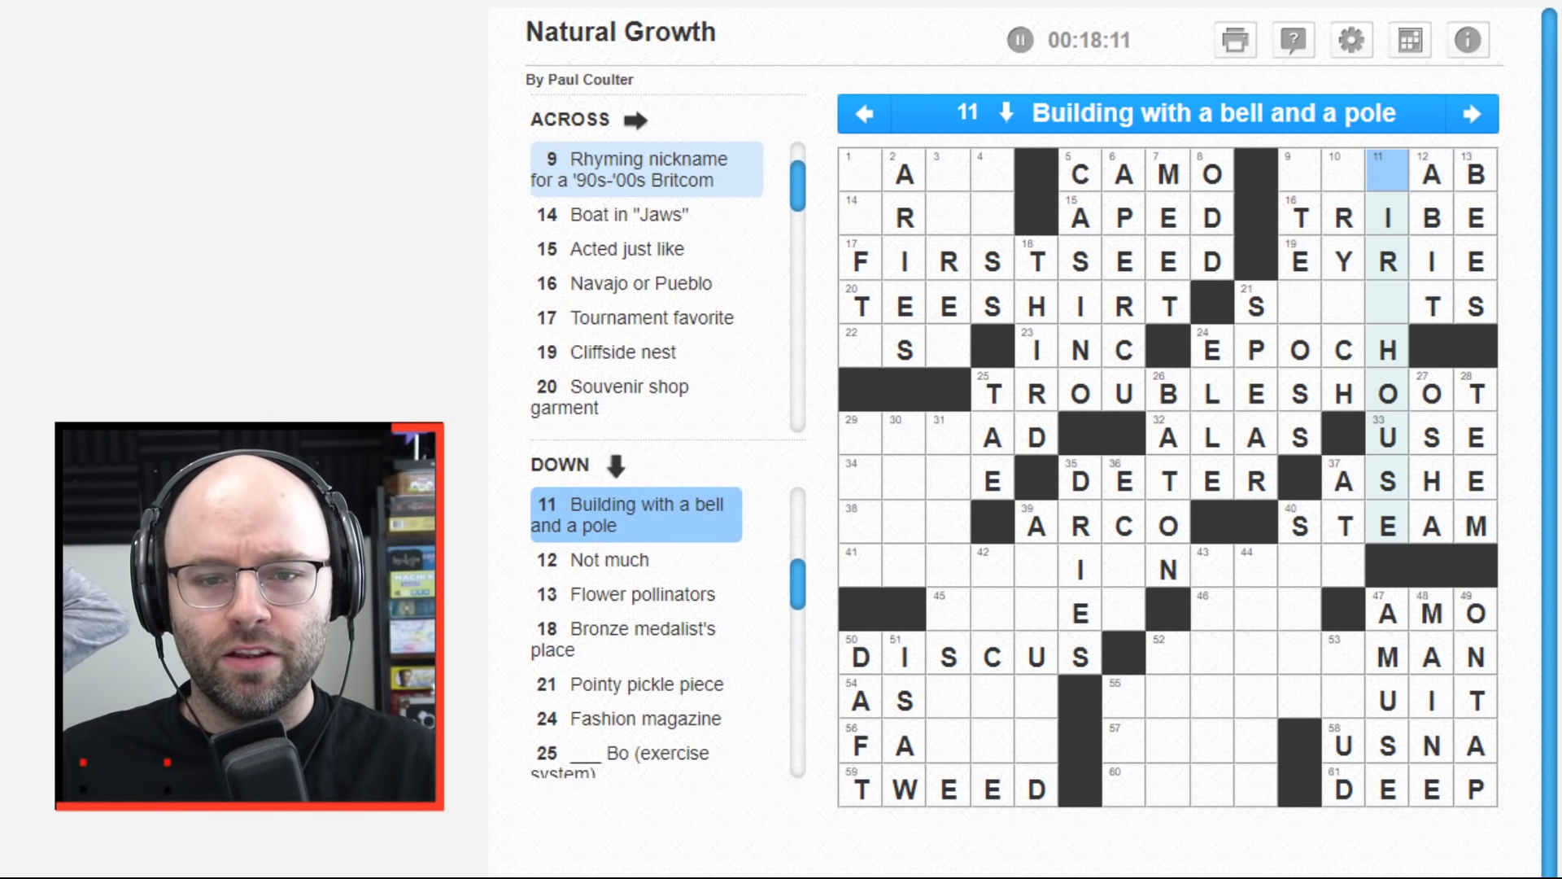
text(FE)
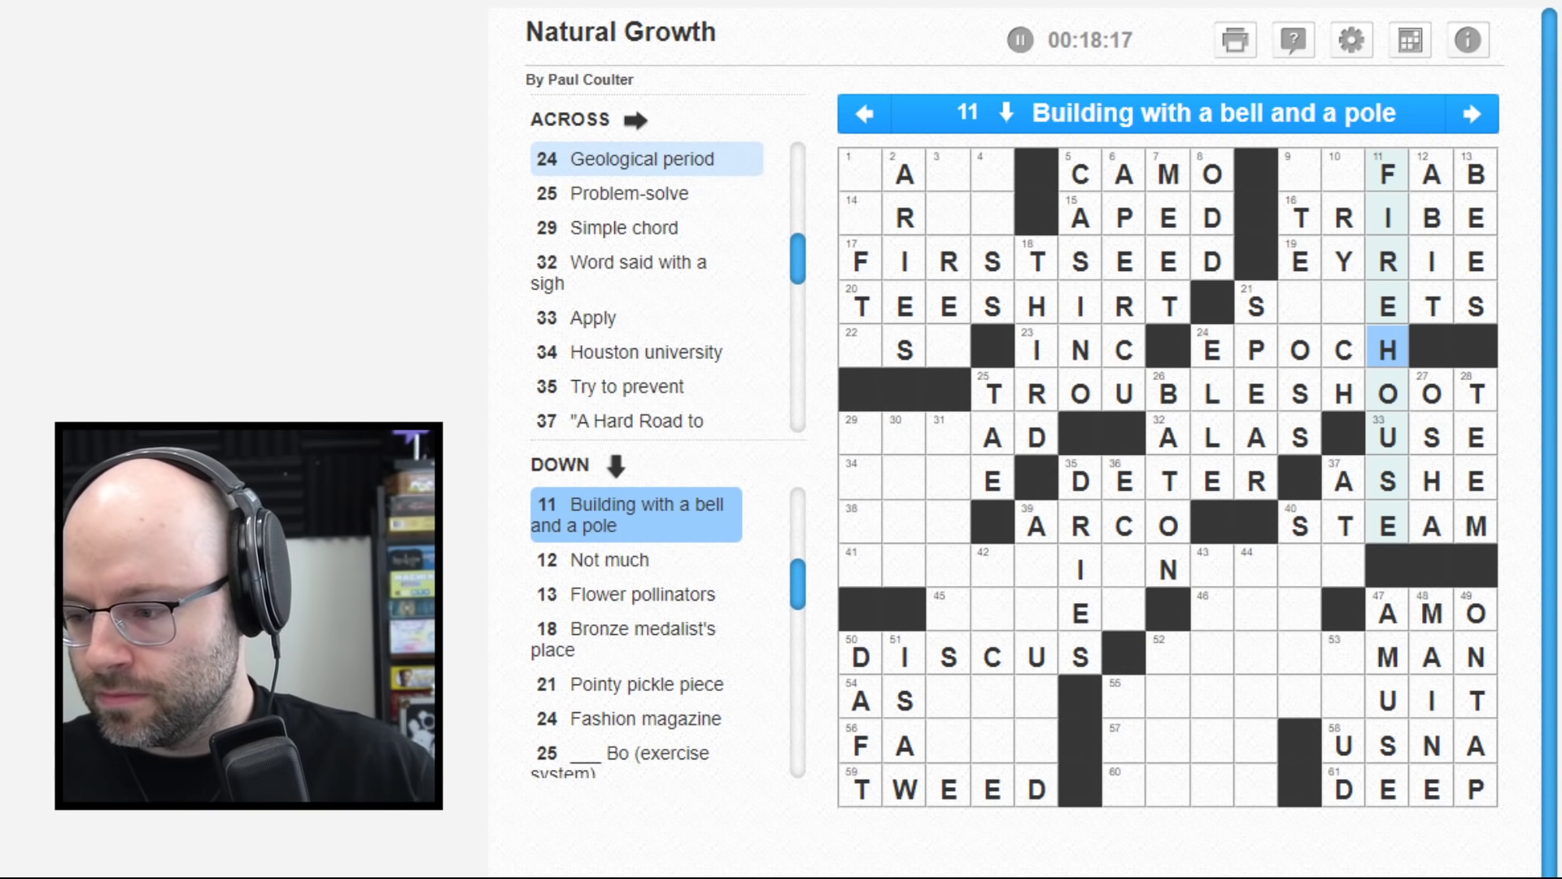
- Complete 9 Down, 'Bewildered', as AT A LOSS by adding ATAL at the top
key(Up)
key(Left)
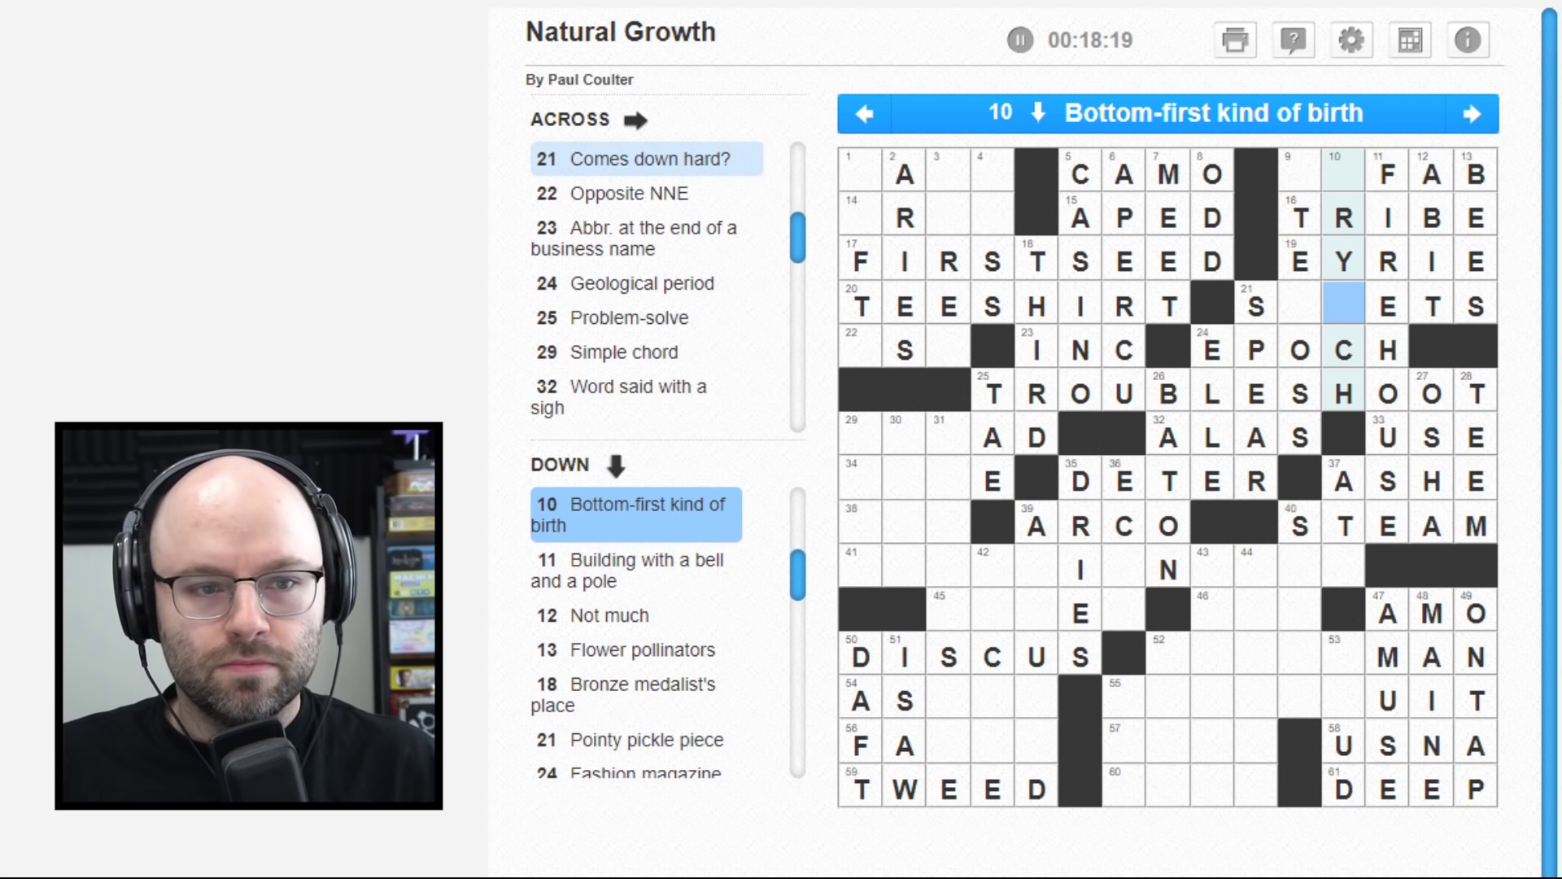
key(Left)
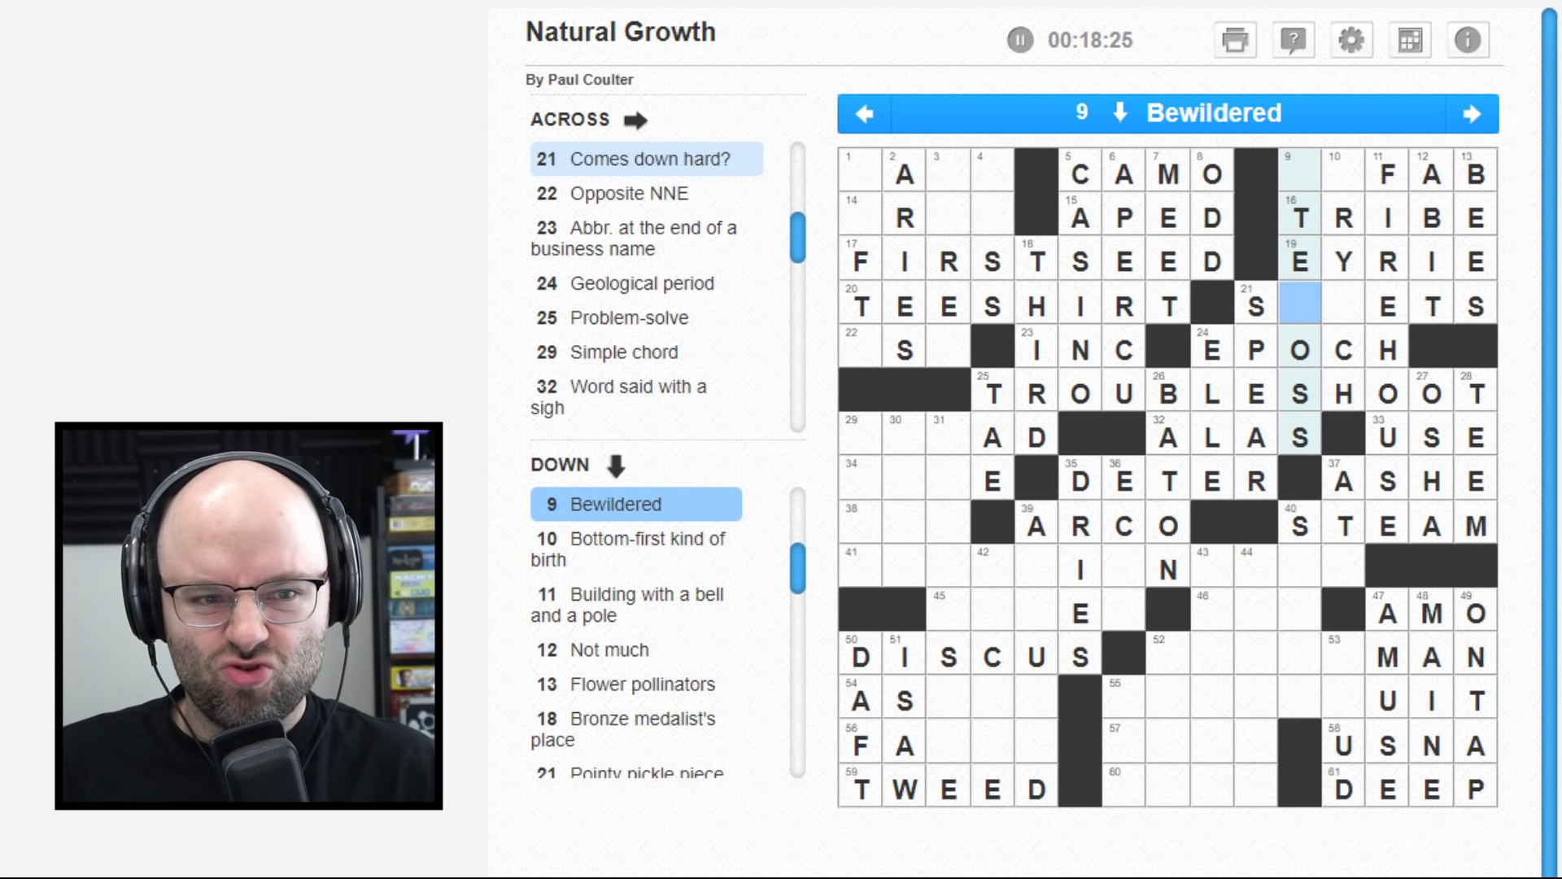
key(Up)
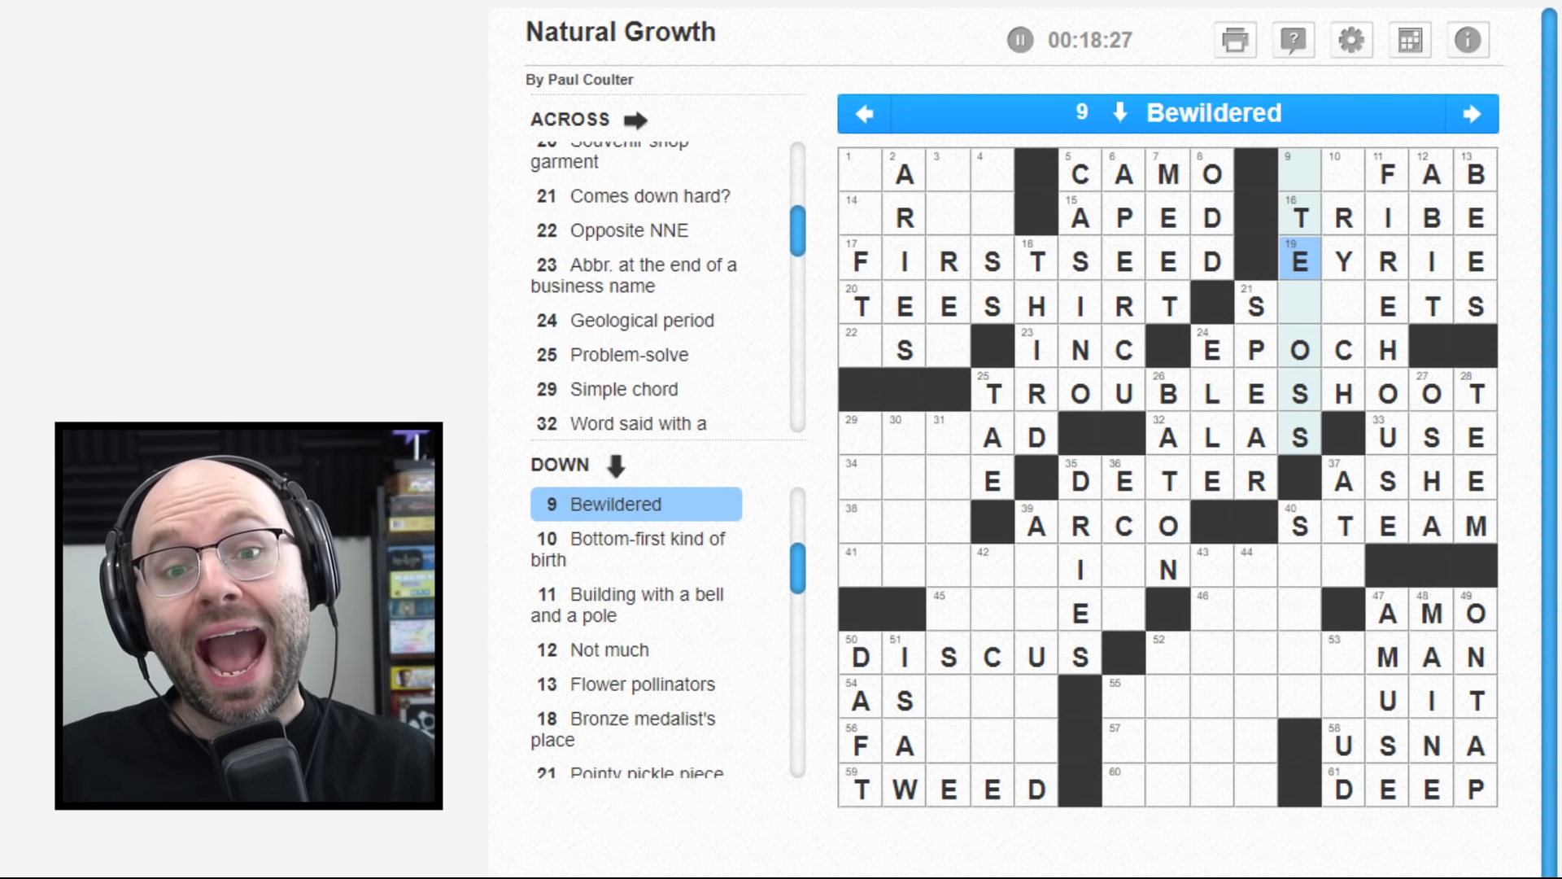
key(Up)
key(Up)
text(atal)
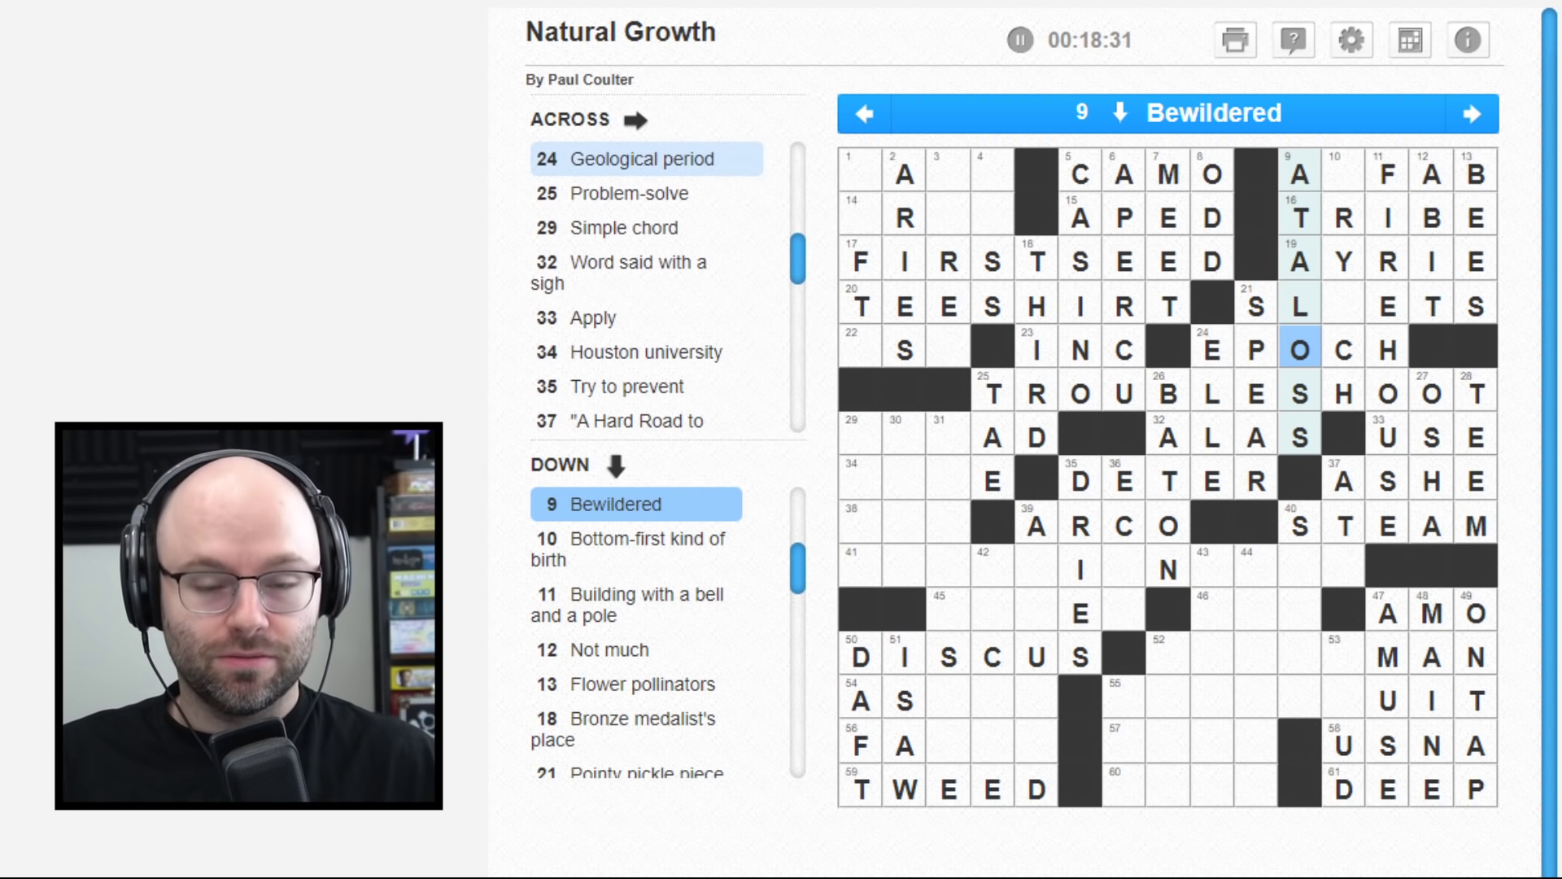
- Add E to the blank row-4 square of 10 Down, completing SLEETS
key(Right)
key(Up)
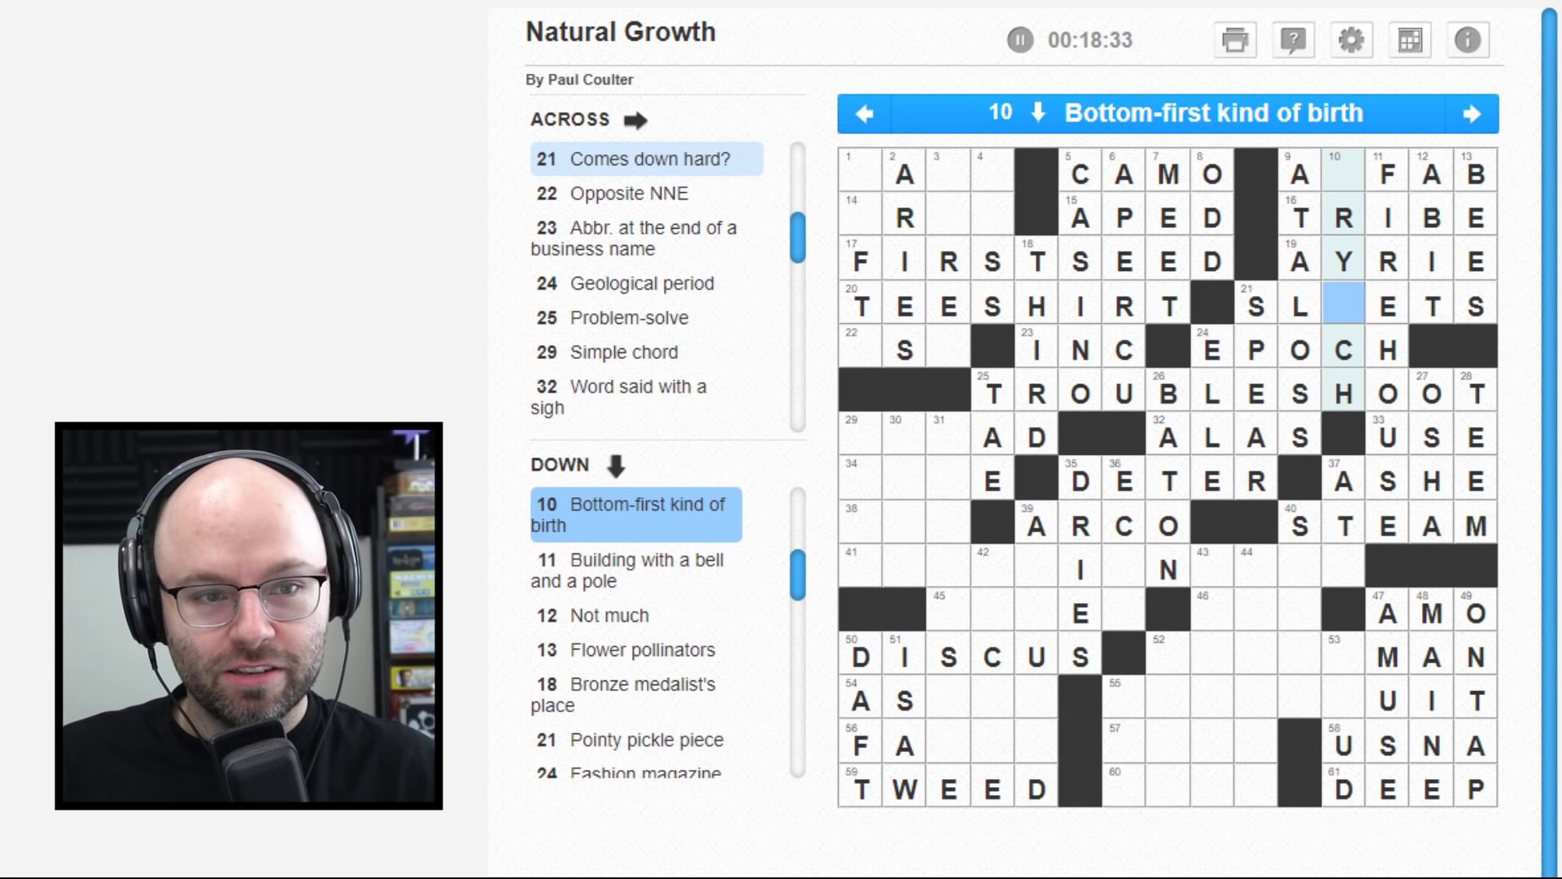
text(e)
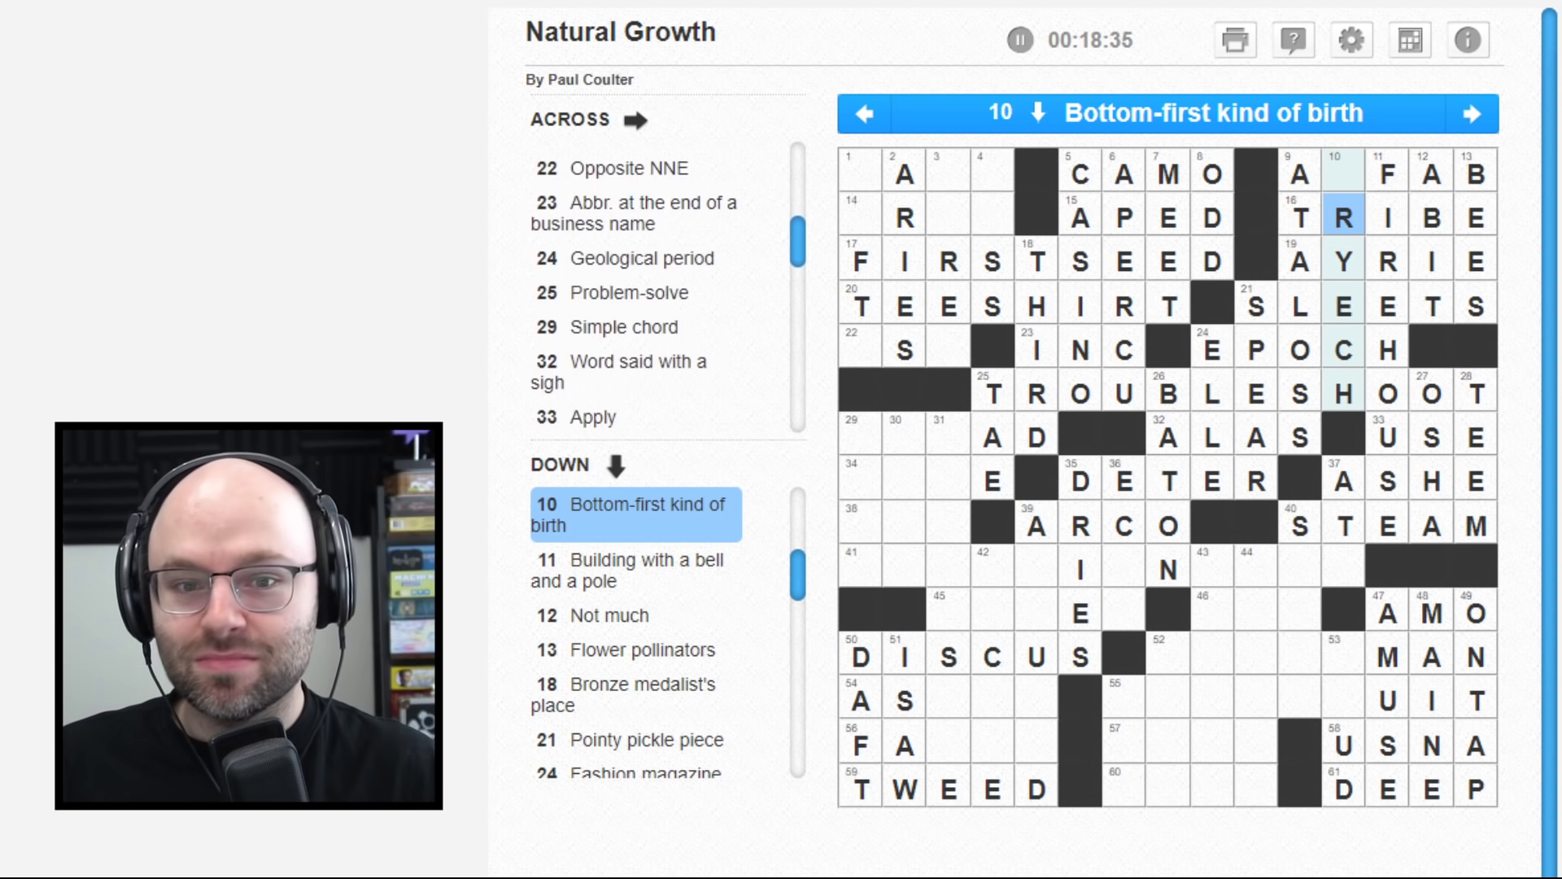
key(Up)
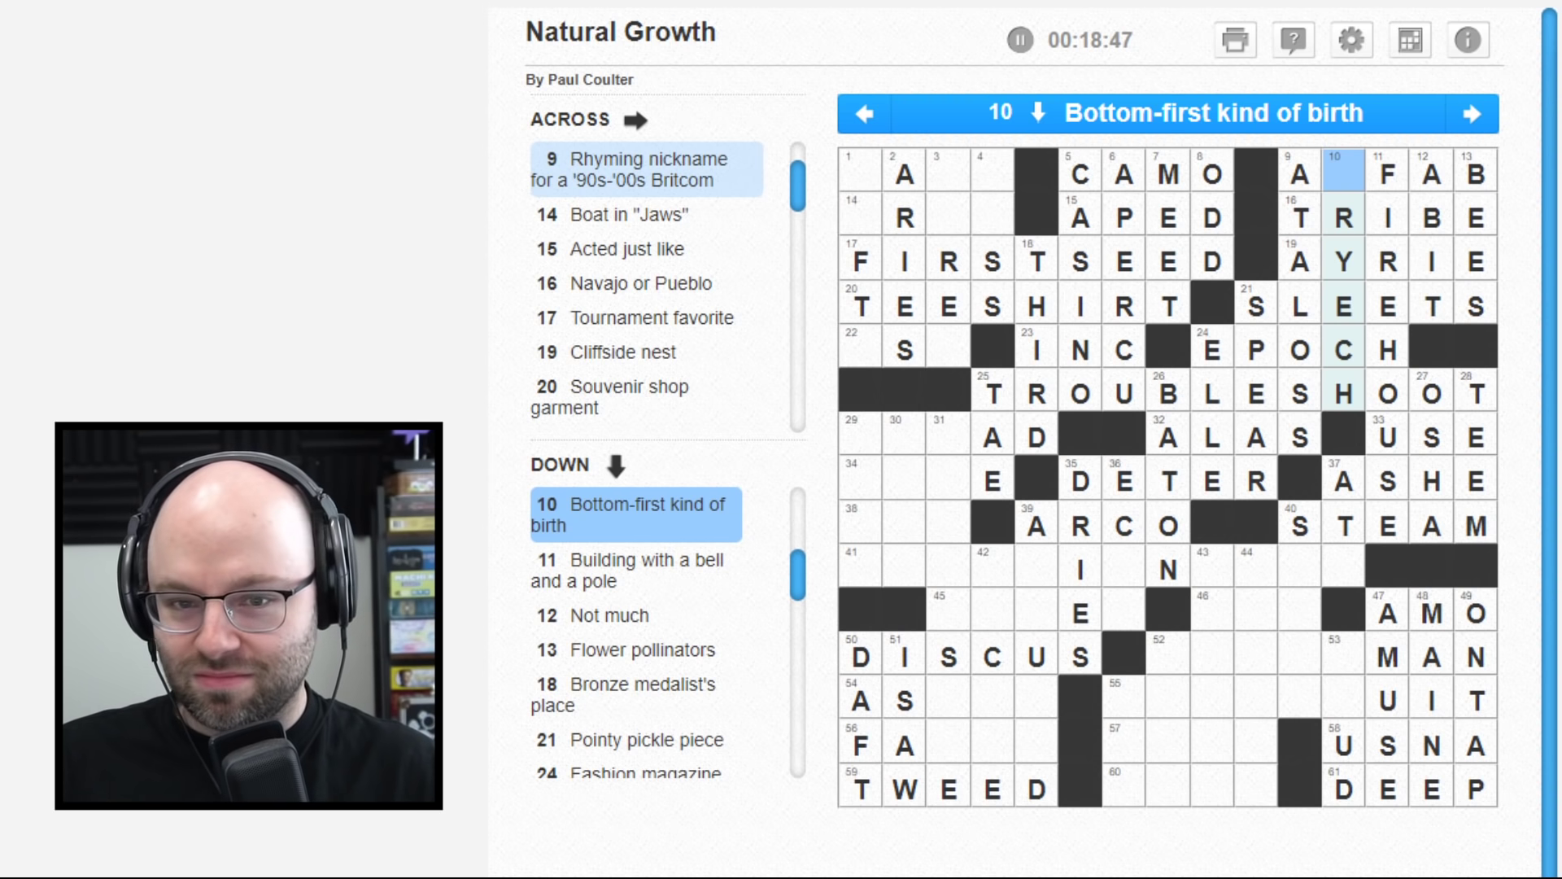
key(Down)
key(Down)
key(Right)
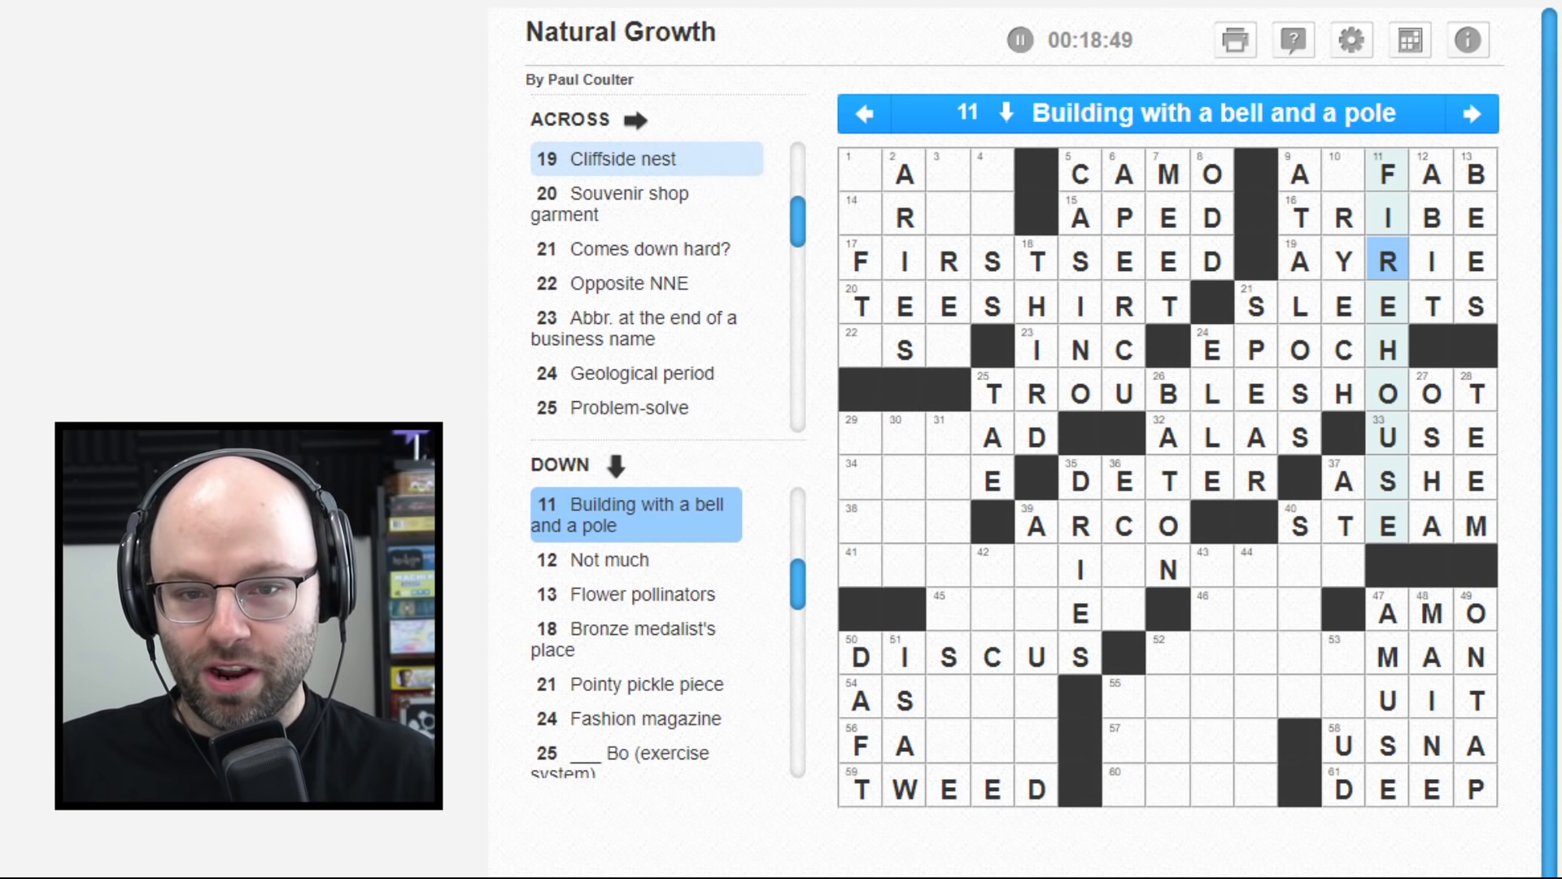
key(Right)
- Erase the Y and E from 10 Down's third and fourth squares
key(Right)
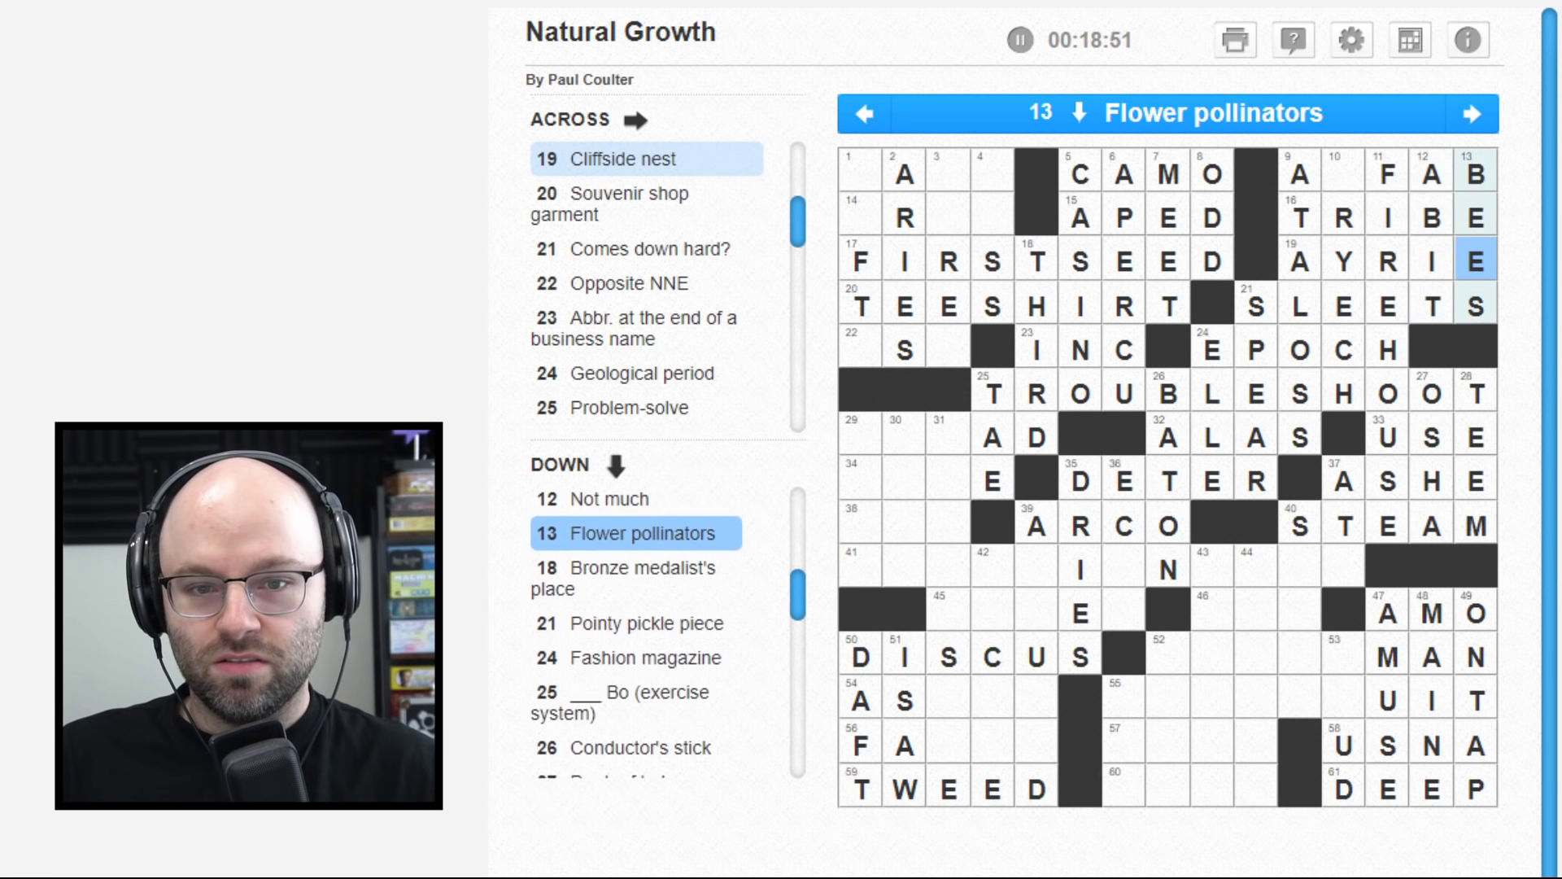
key(Left)
key(Left)
key(Left)
key(Left)
key(Right)
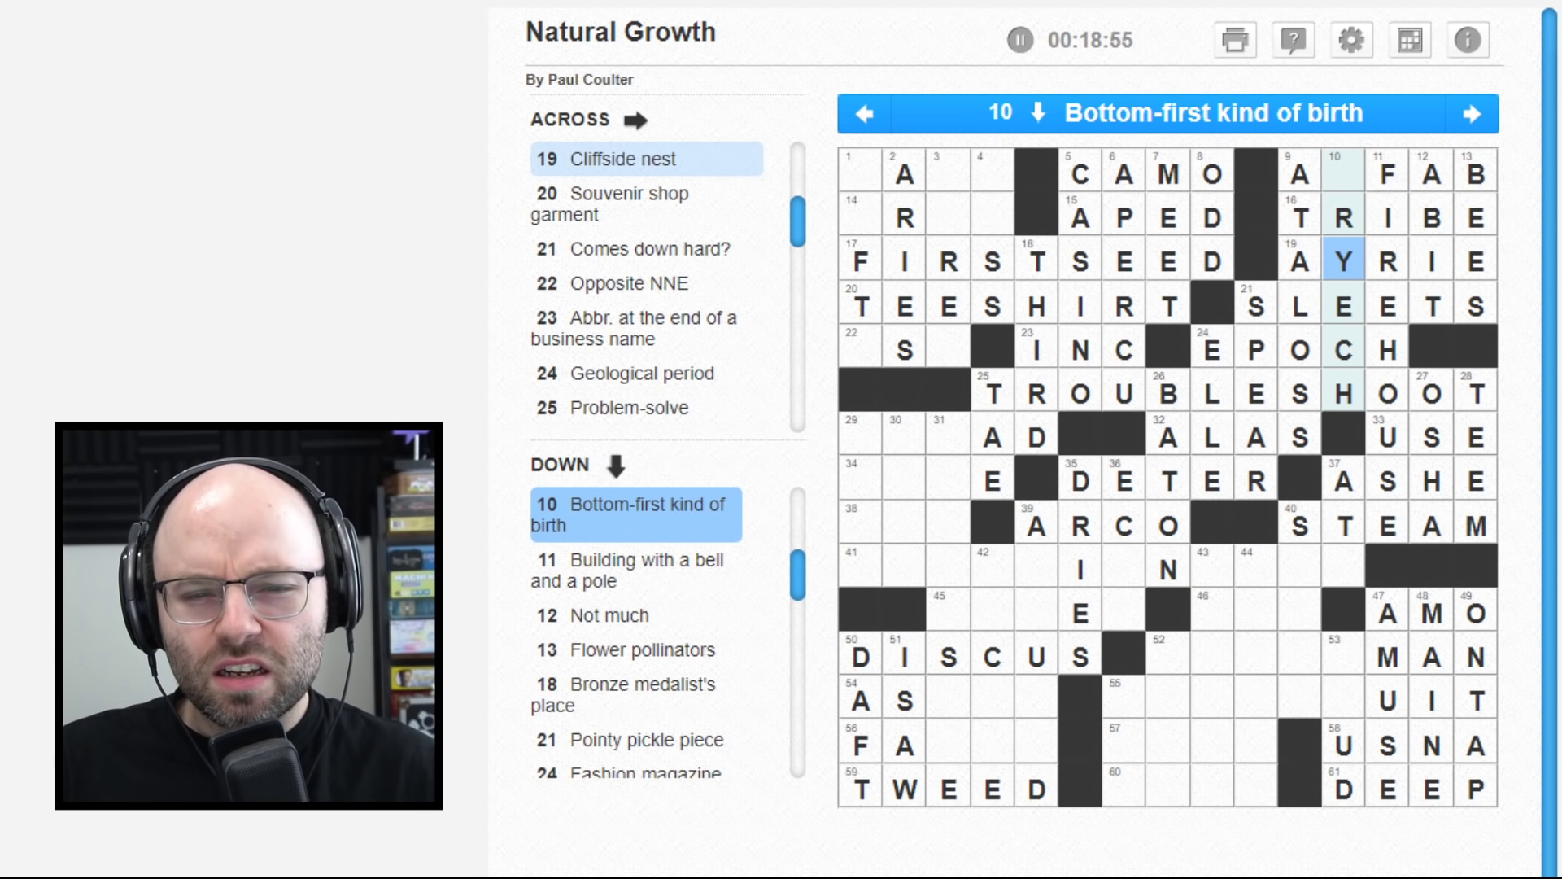
key(BackSpace)
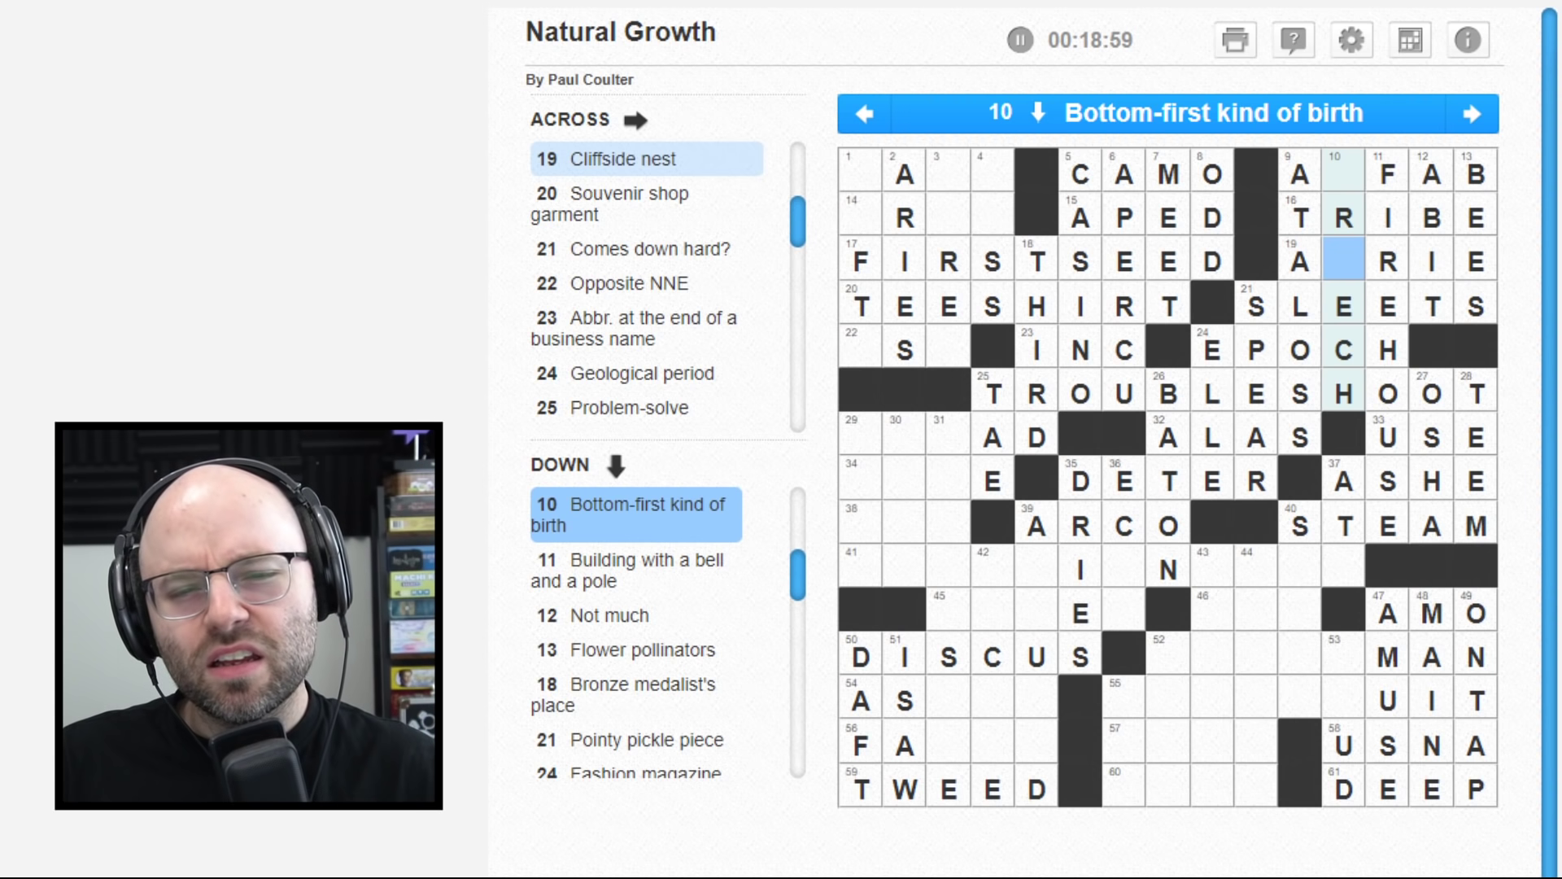
key(Down)
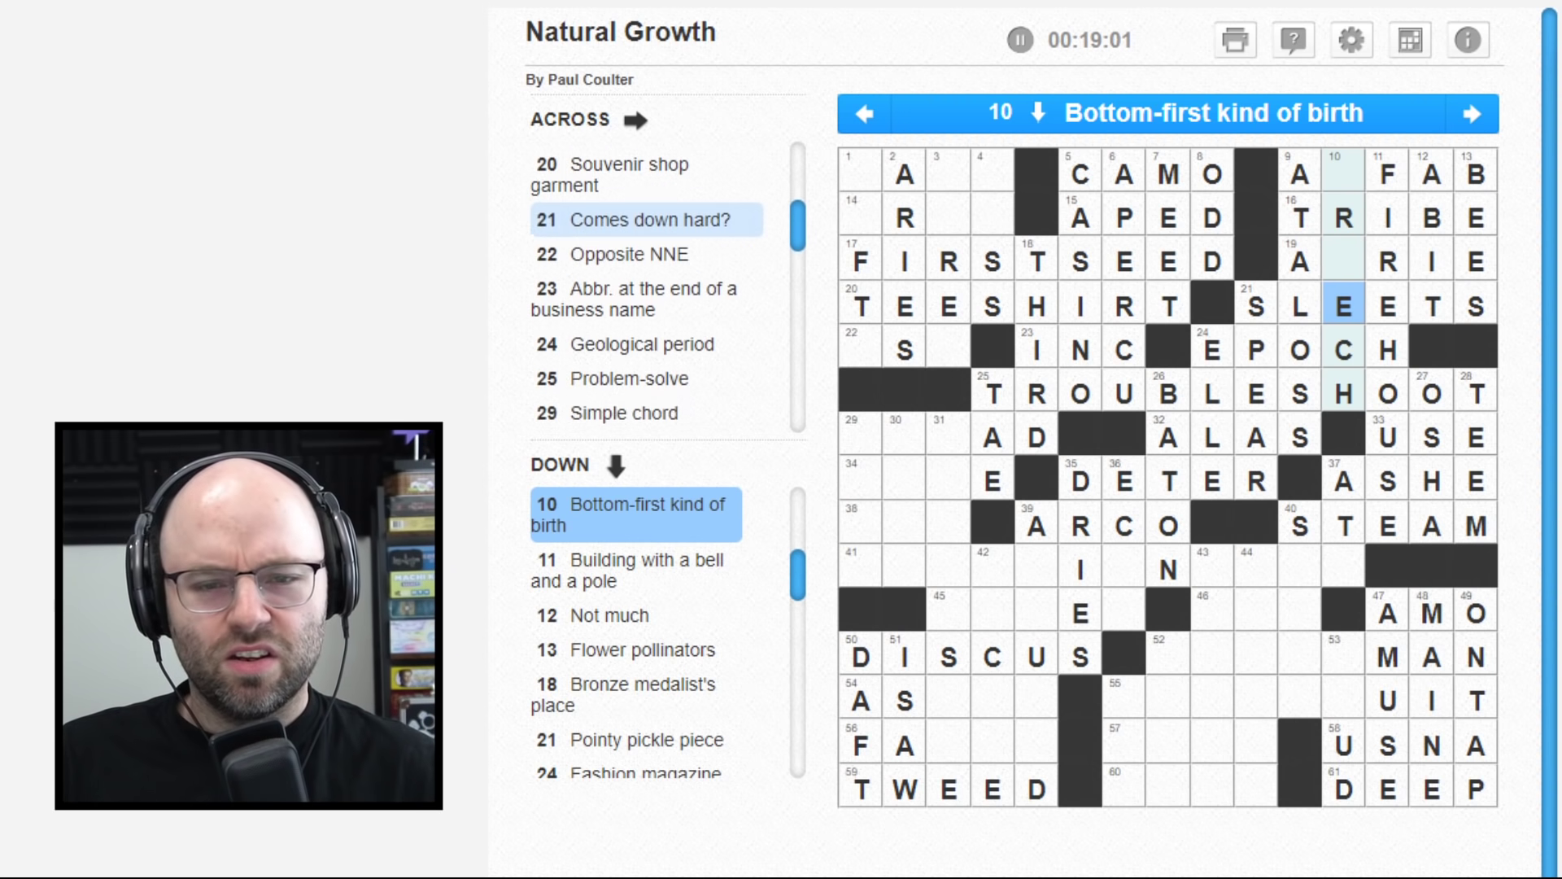
key(BackSpace)
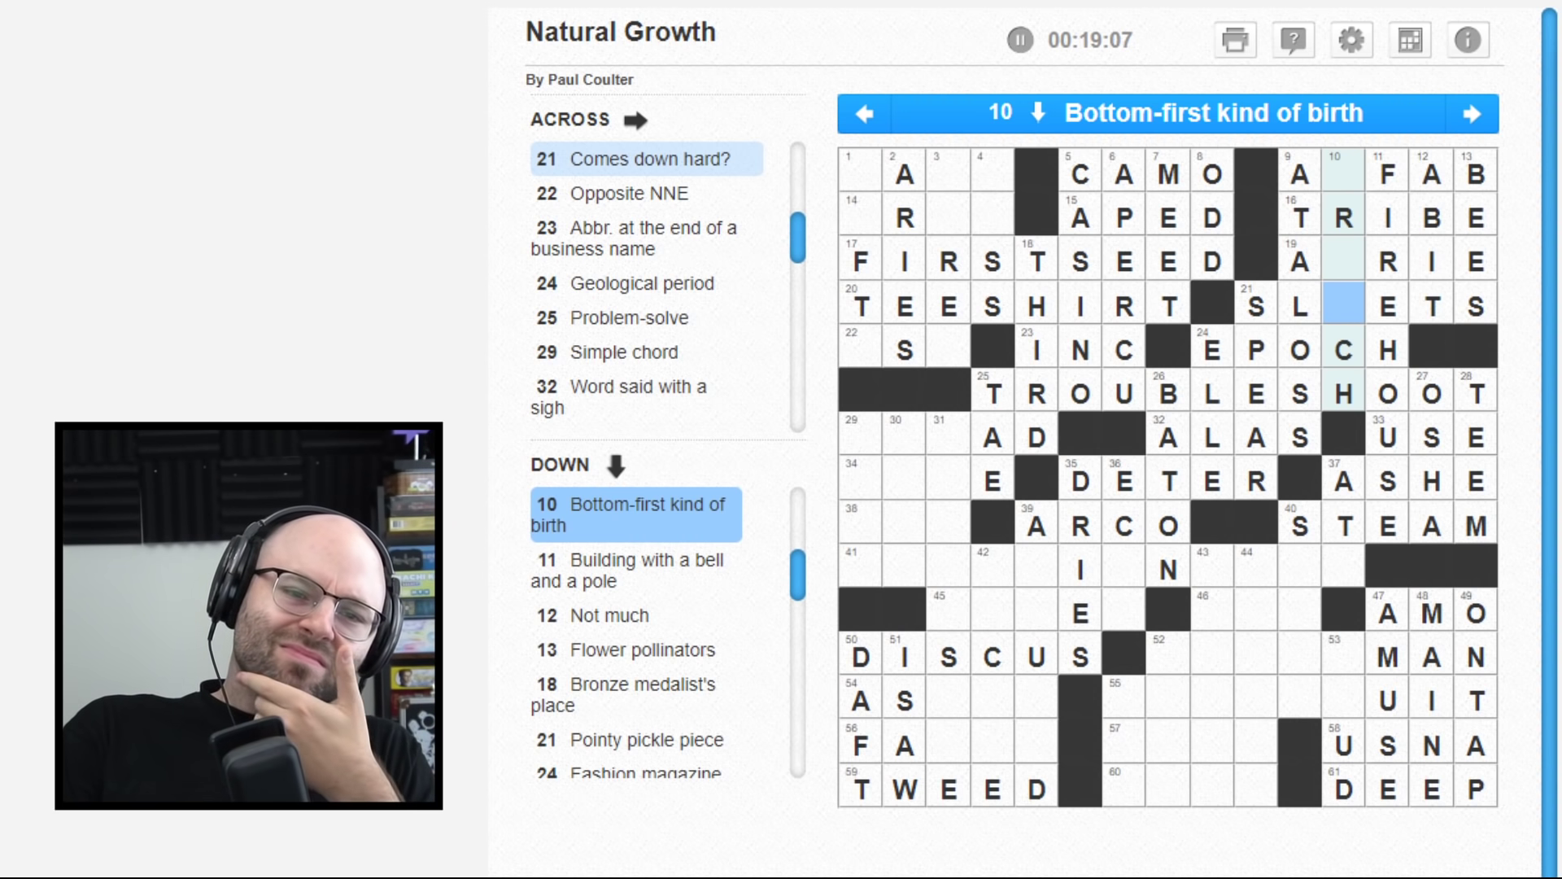
- Respell 10 Down as BREECH, making 19 Across AERIE
key(Left)
key(Tab)
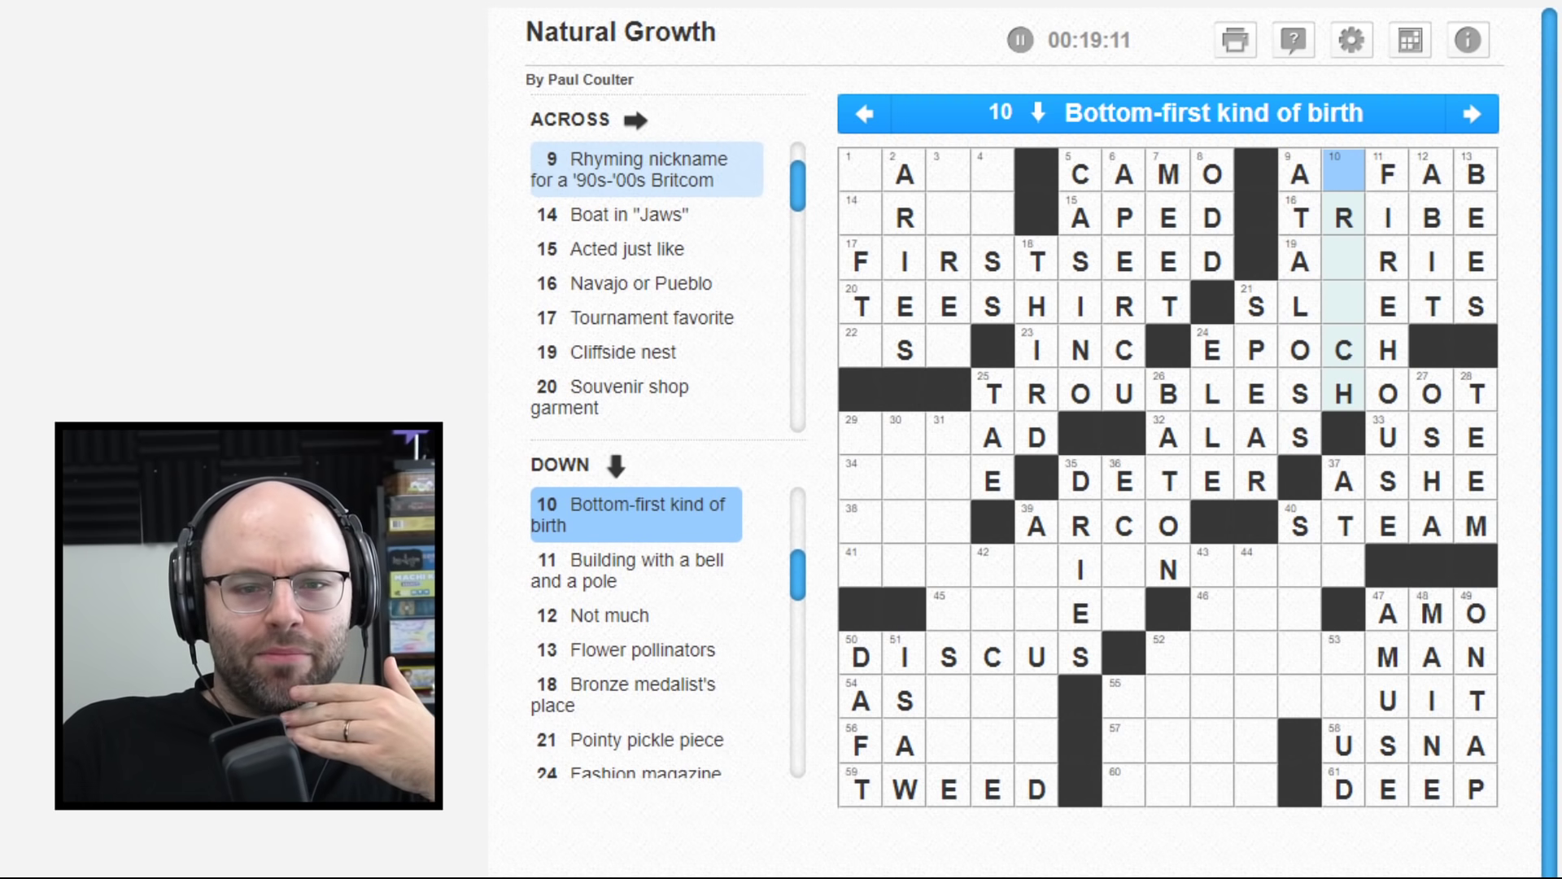
text(B)
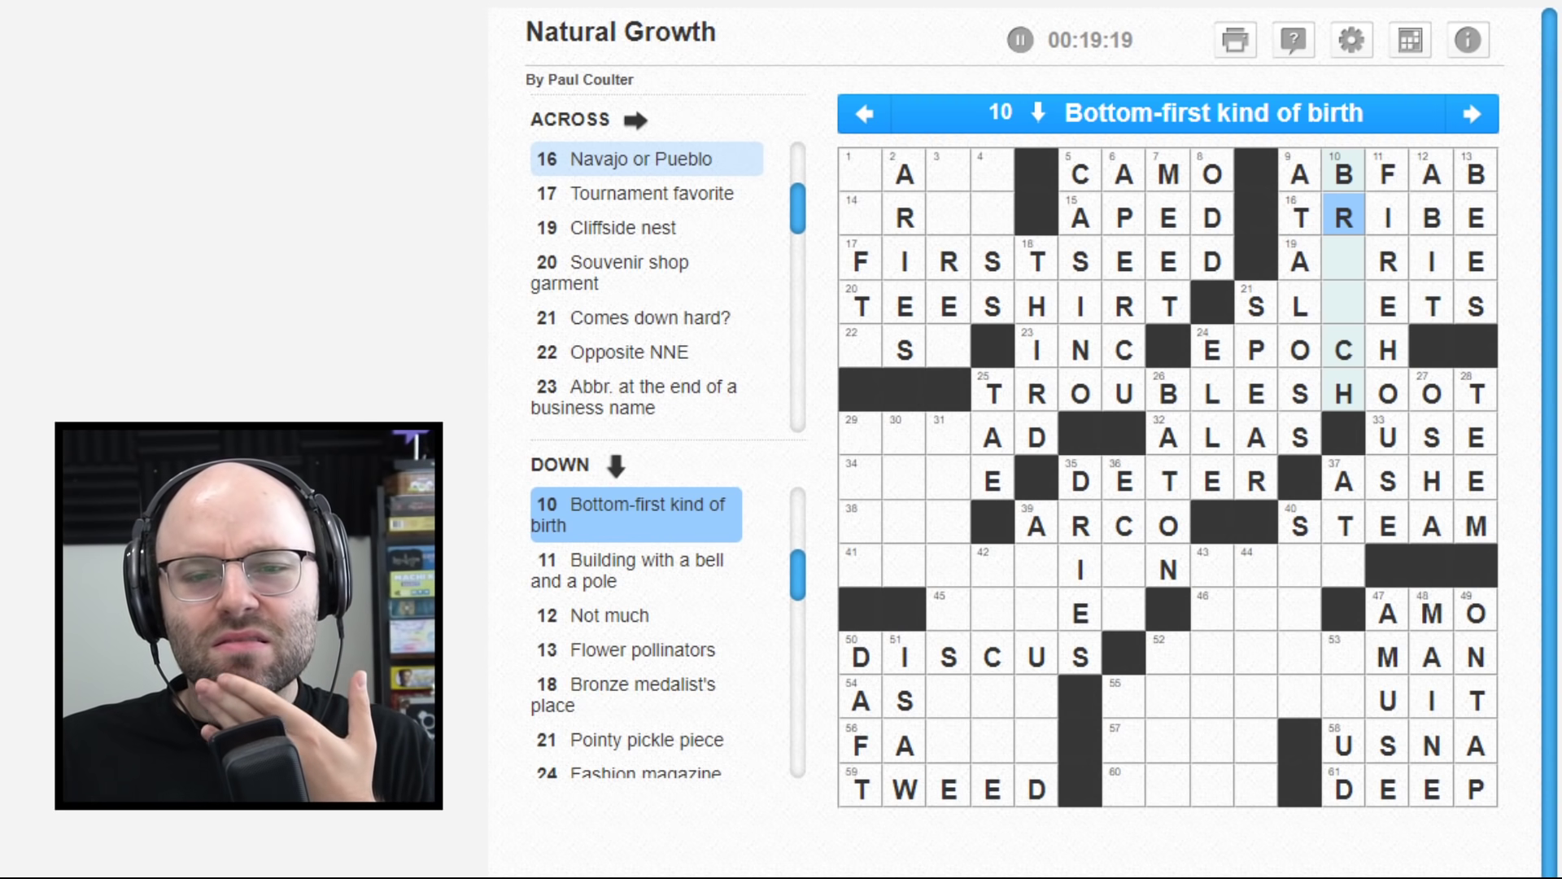
key(Down)
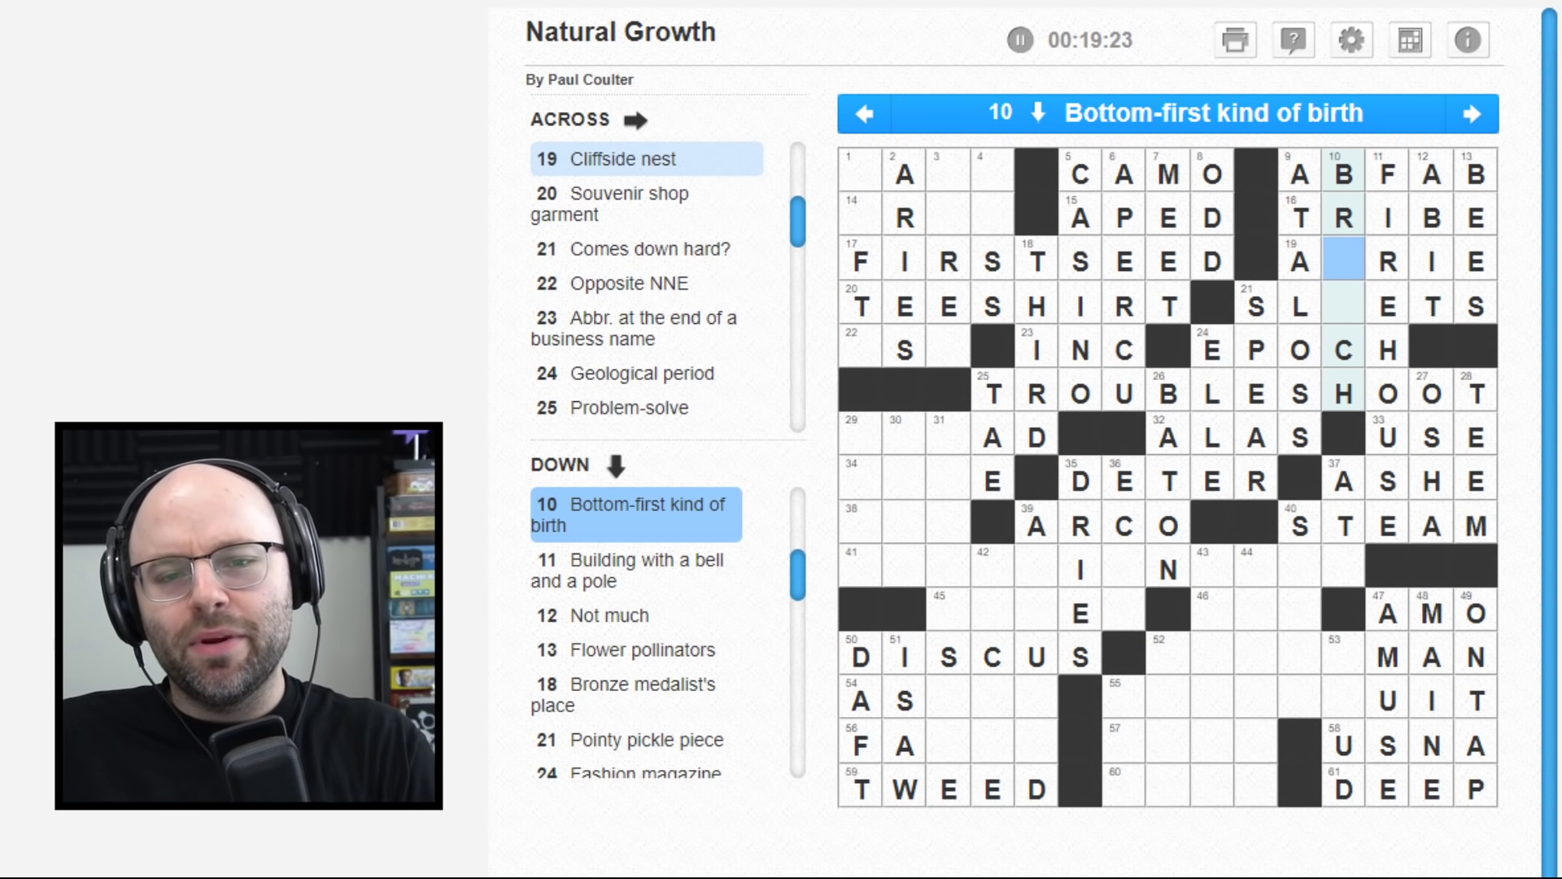
text(EA)
key(Up)
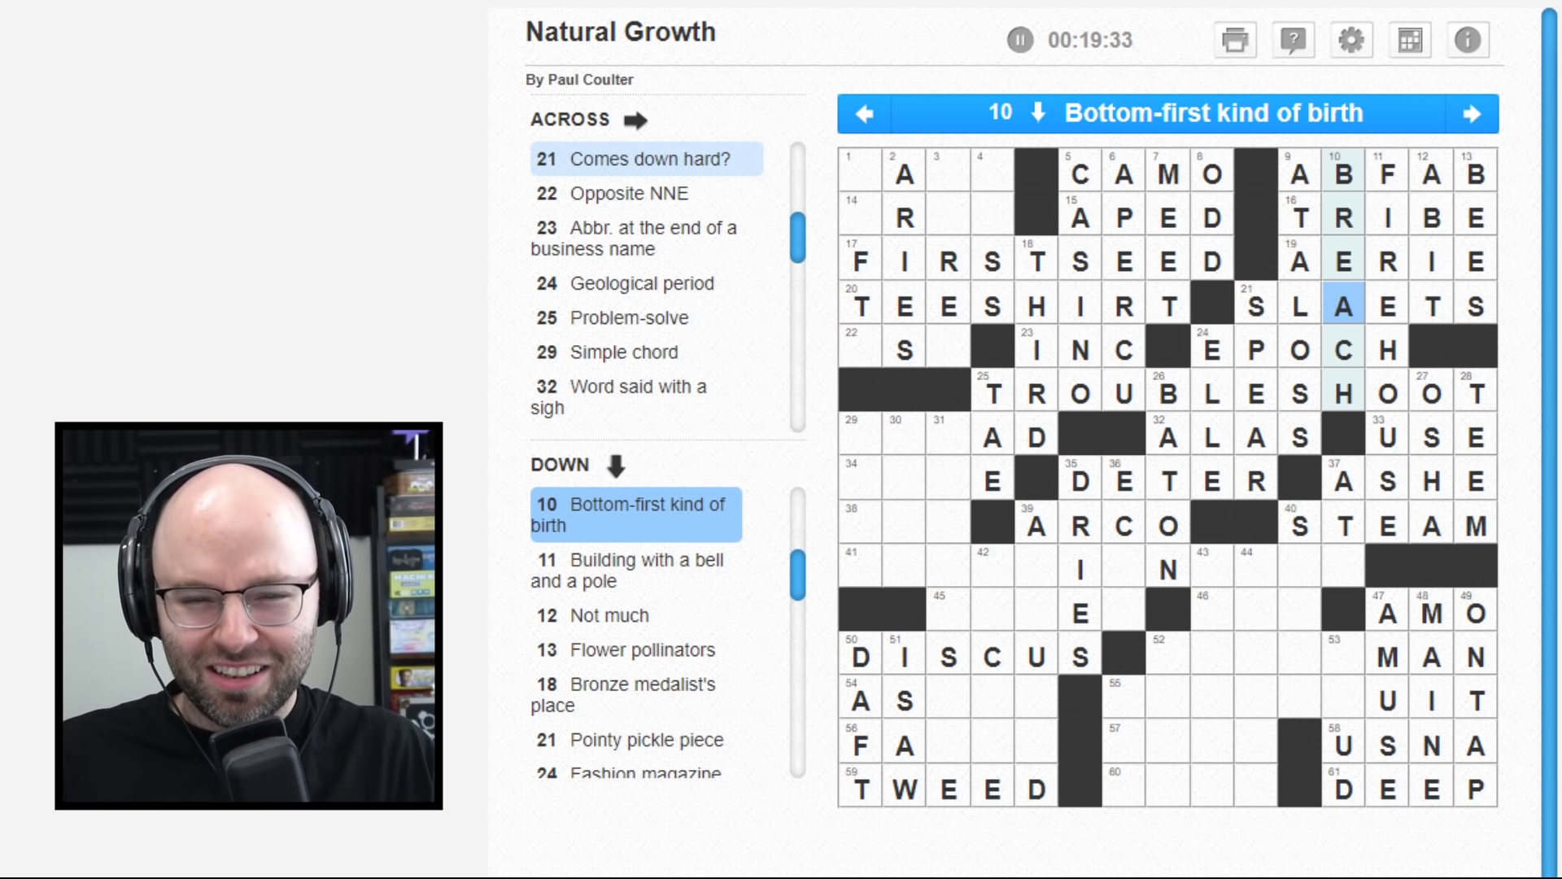
text(E)
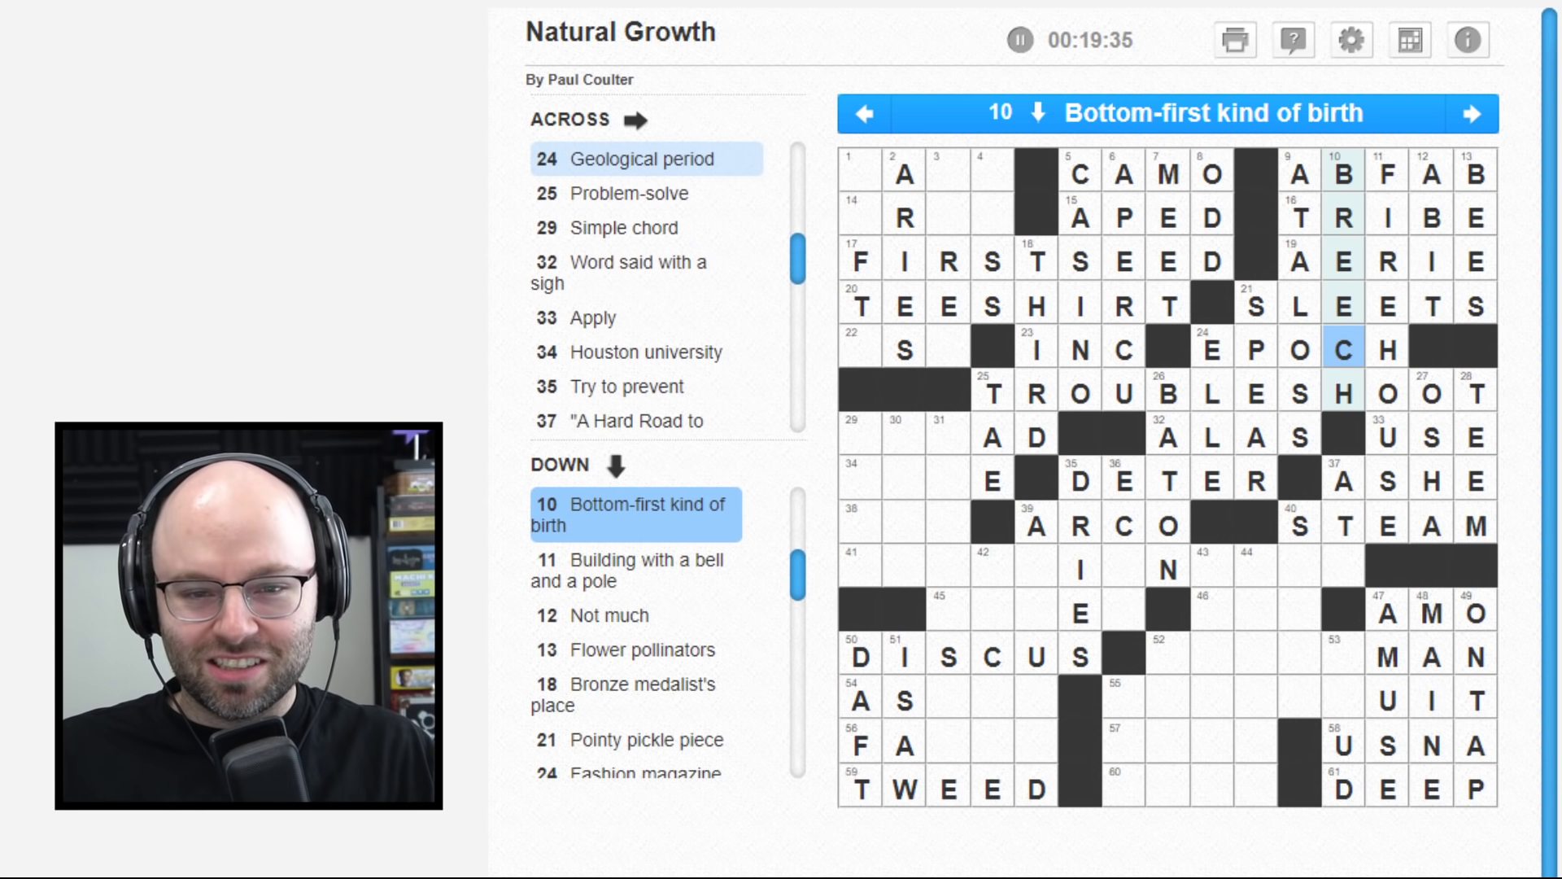
- Enter SA at the top of 4 Down to make SASS
key(Up)
key(Up)
key(Down)
key(Down)
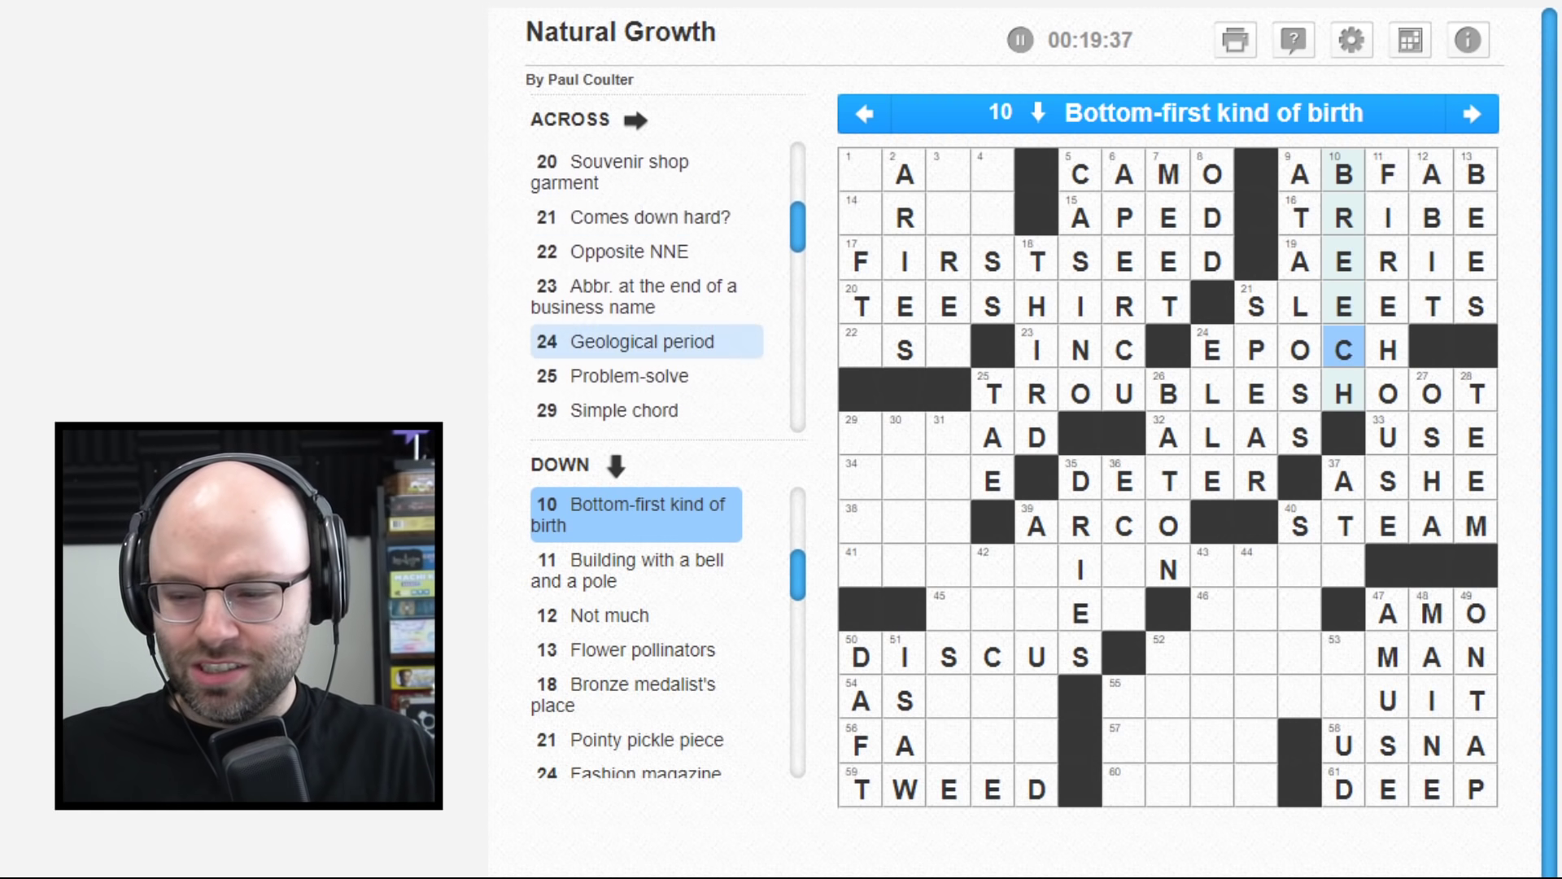
key(Left)
key(Left)
key(Left)
key(Left)
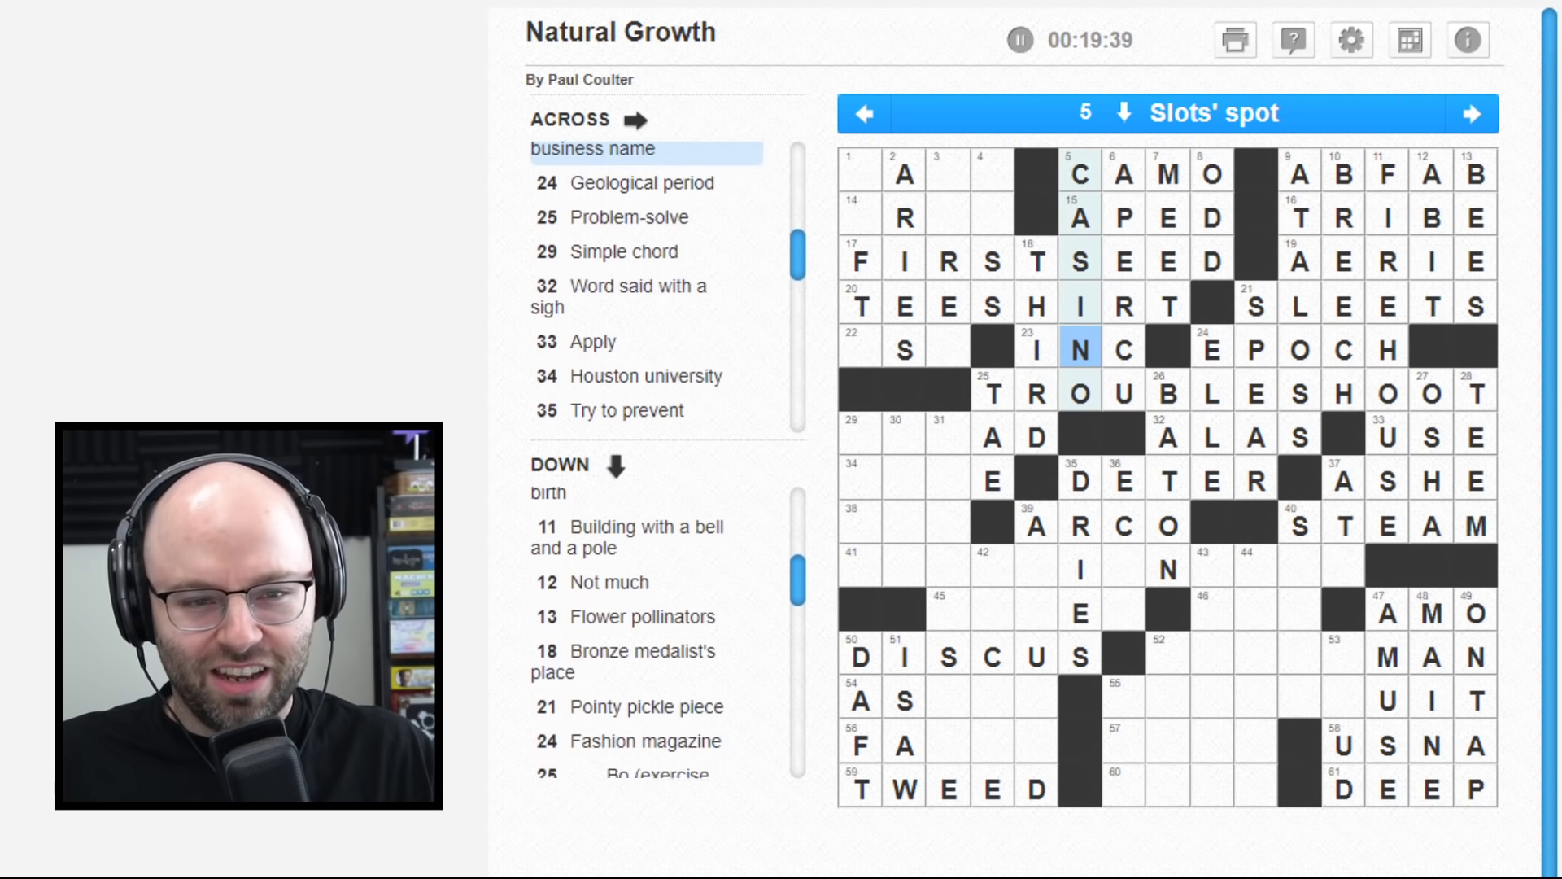
key(Left)
key(Up)
key(Up)
key(Left)
key(Up)
key(Up)
key(Left)
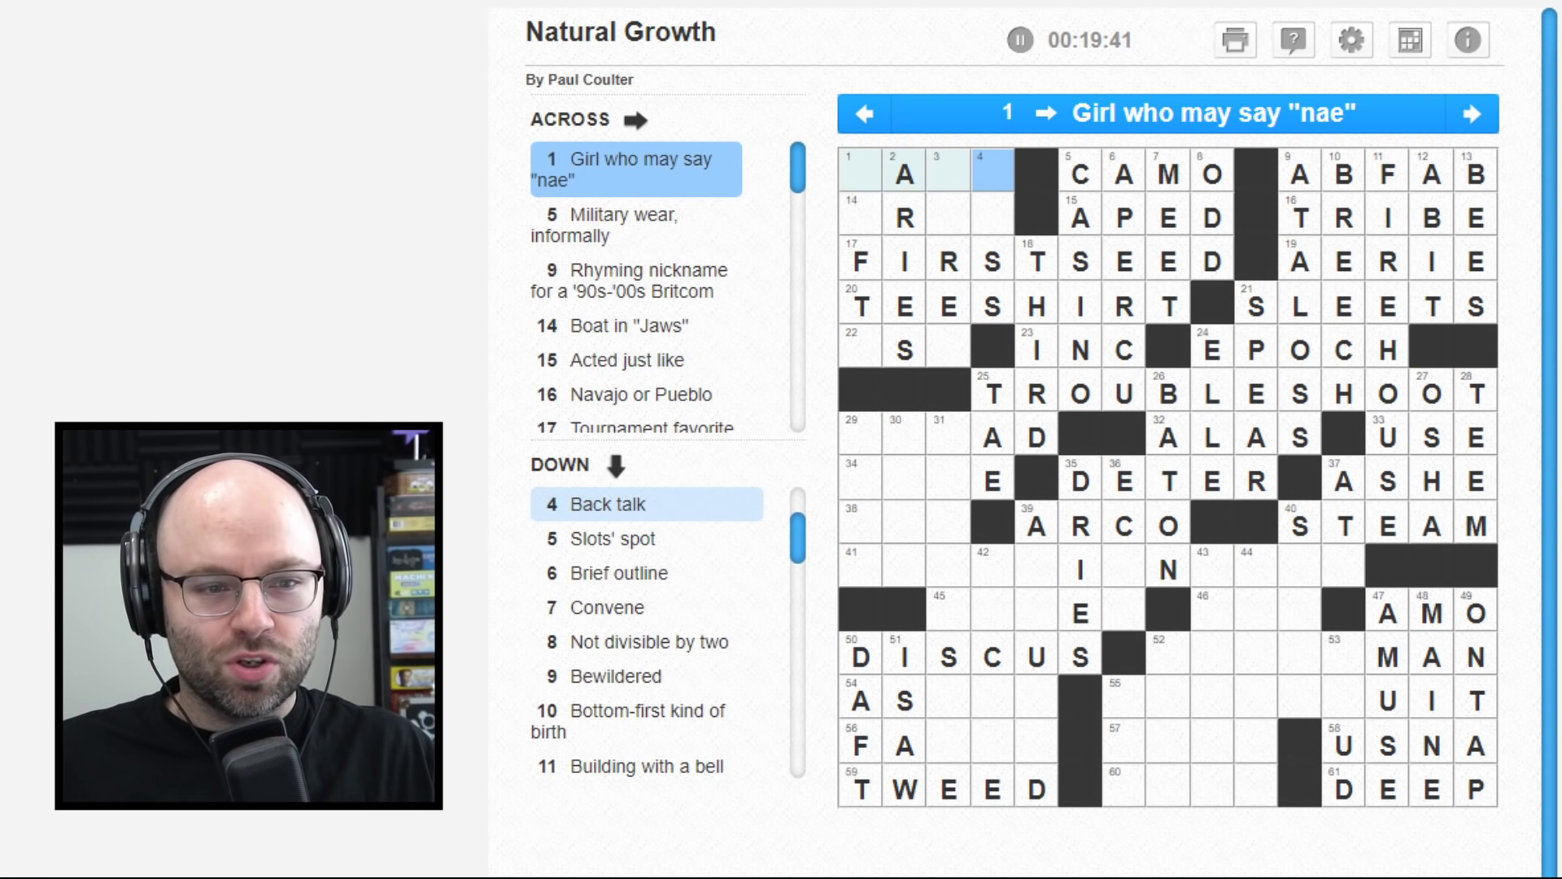
key(Down)
text(SA)
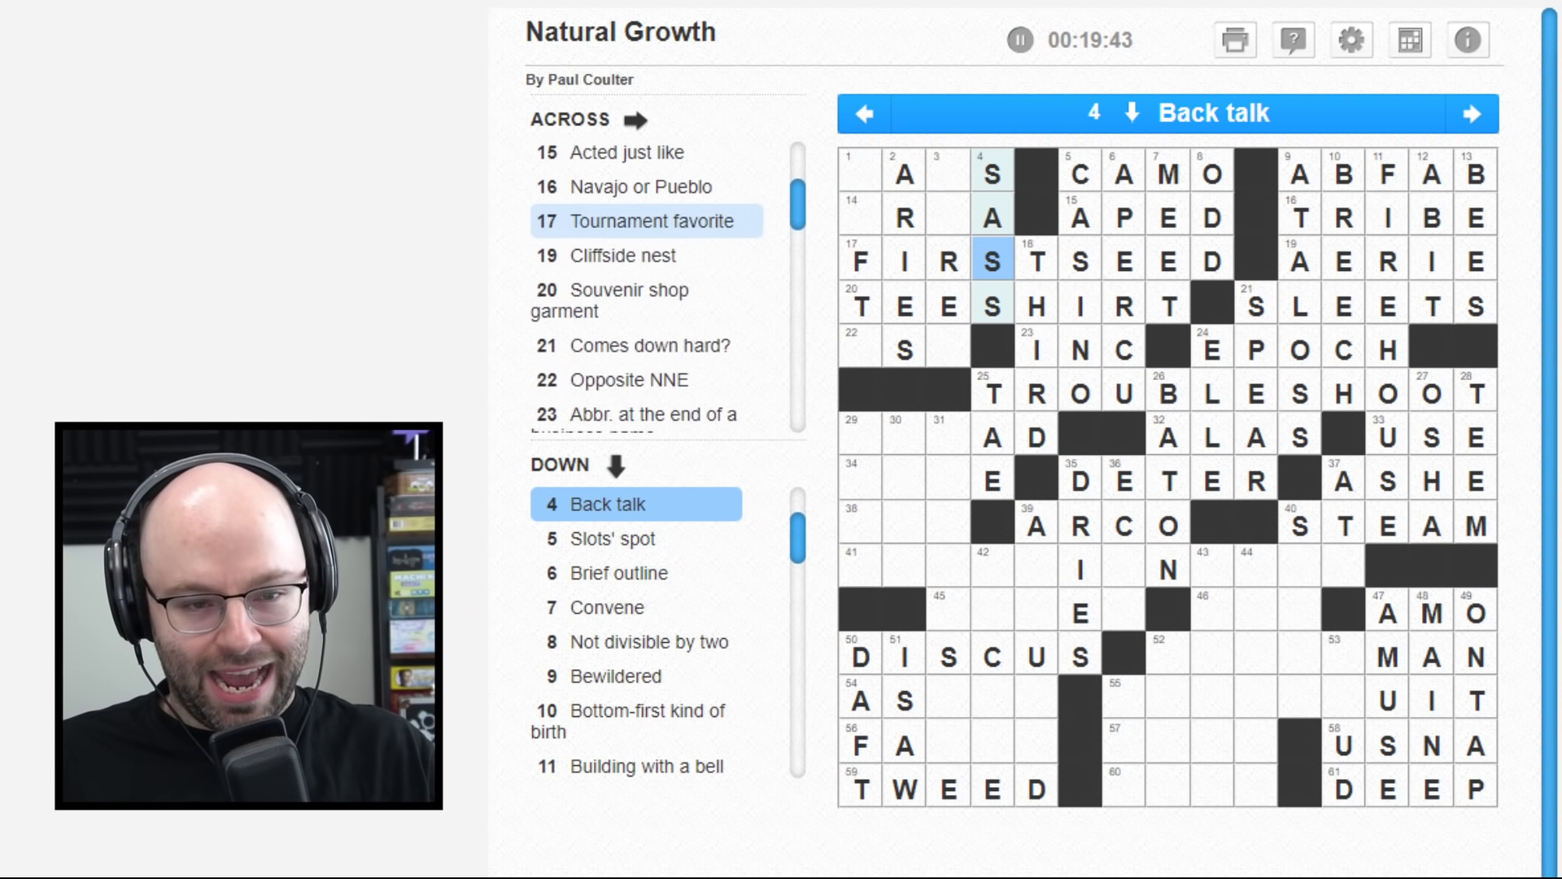
- Enter SCREW in 3 Down
key(Up)
key(Left)
key(Up)
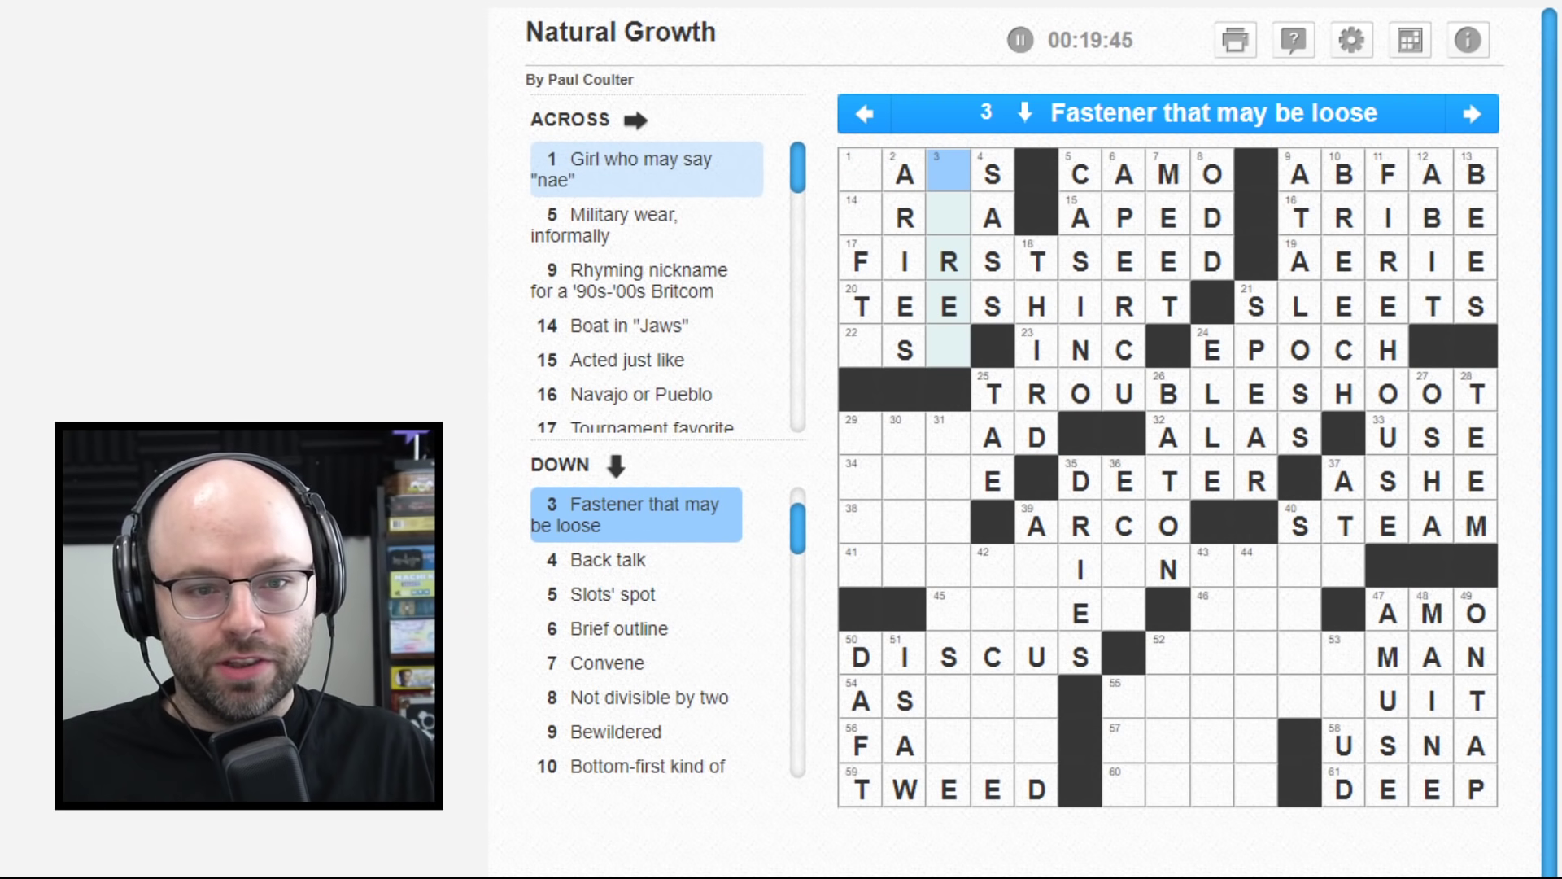
text(SCRE)
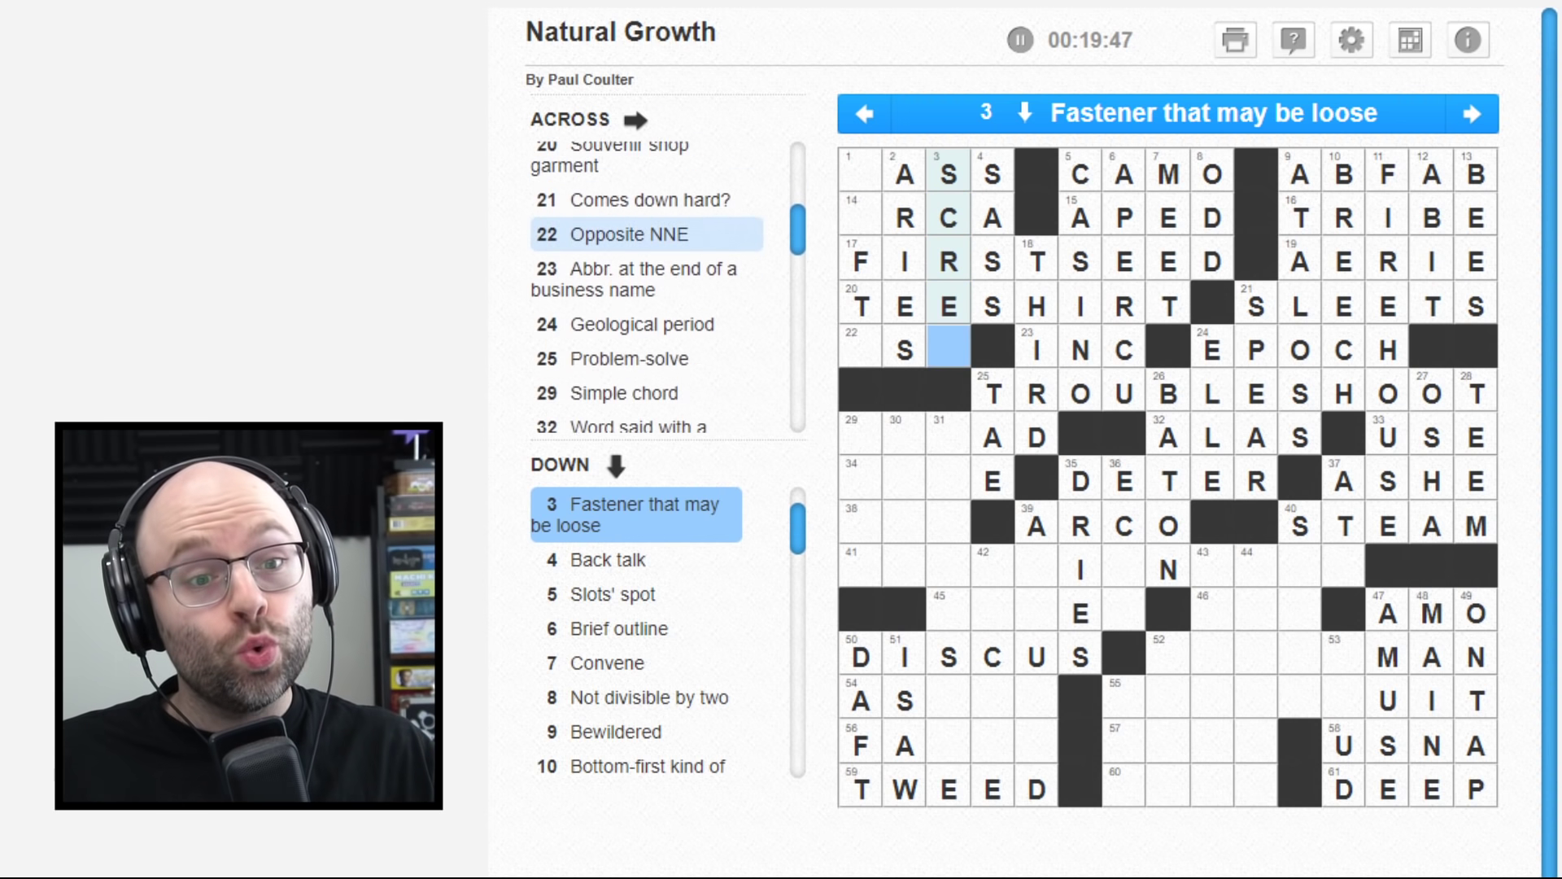
text(W)
- Add S at square 22, O at 14 and L at 1, completing LOFTS, LASS and ORCA
key(Left)
key(Left)
key(Left)
key(Down)
key(Down)
key(Down)
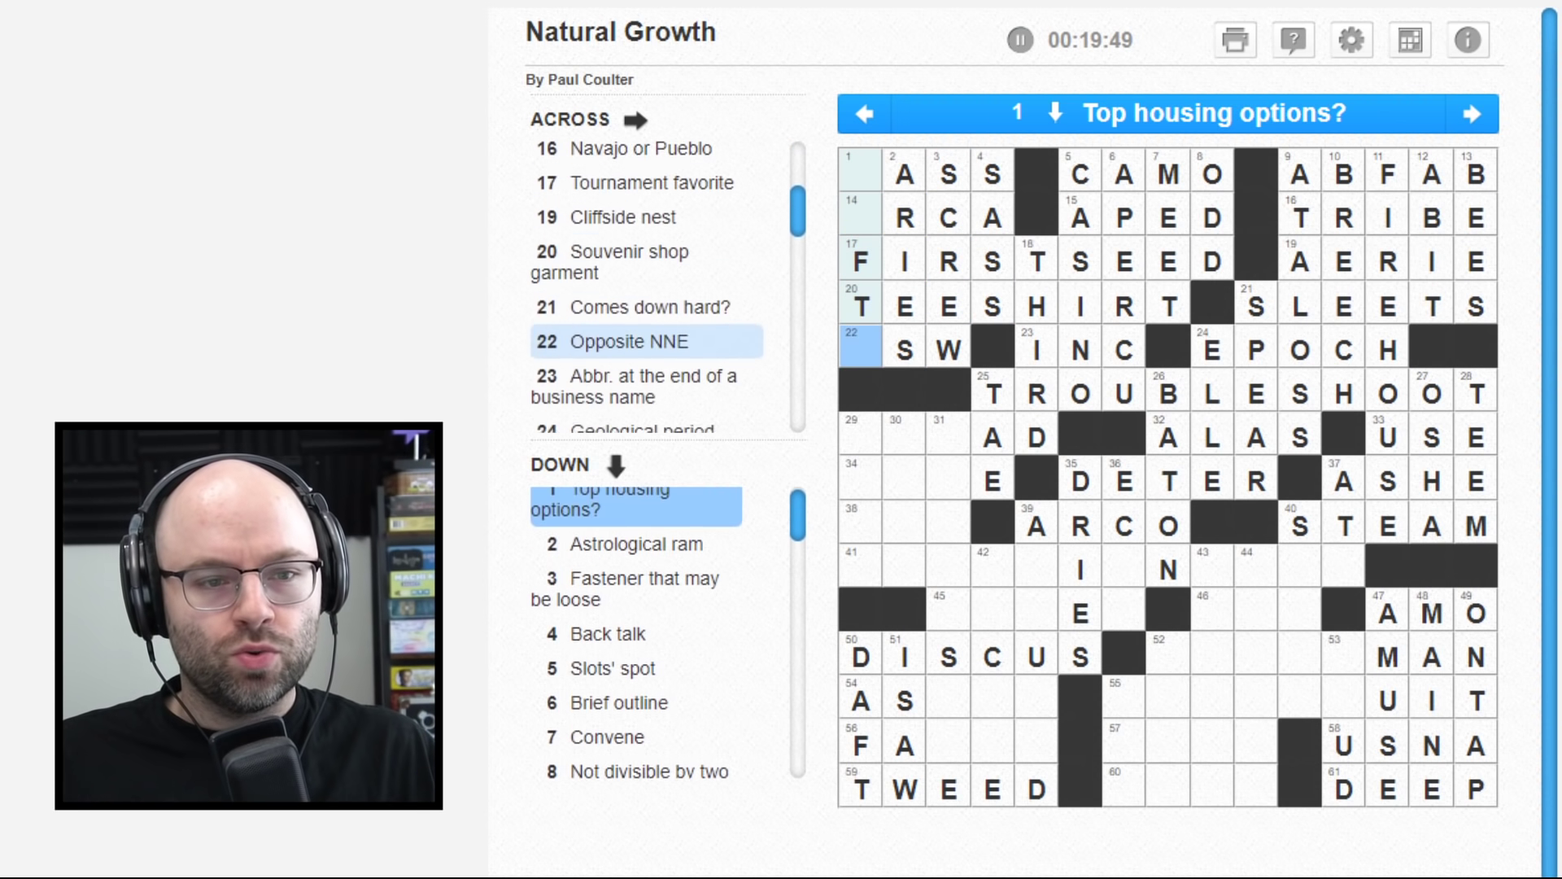
key(Down)
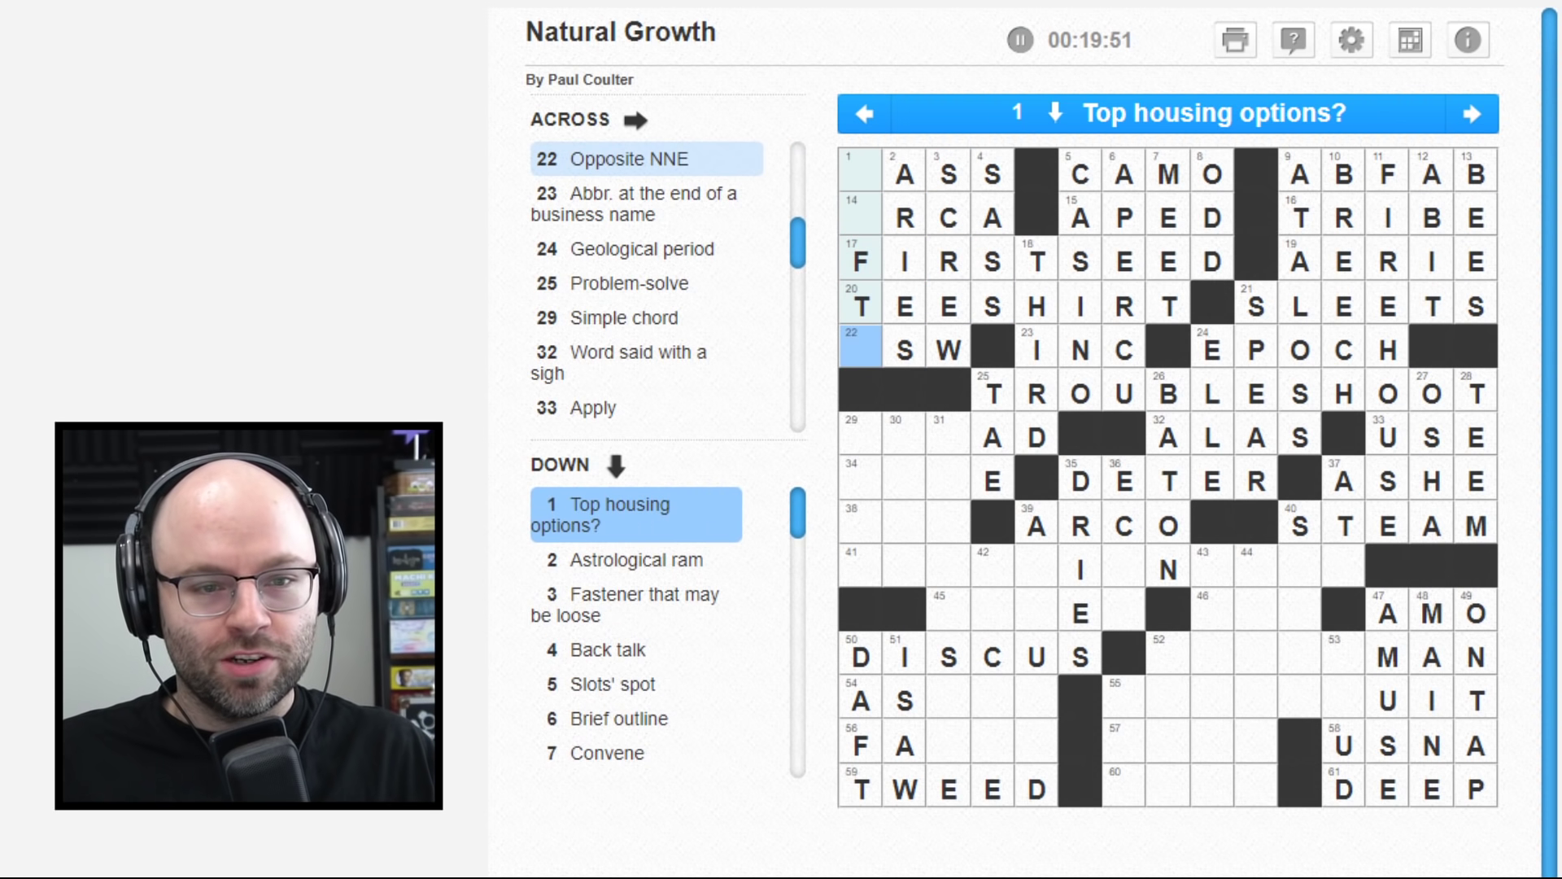
text(S)
key(Left)
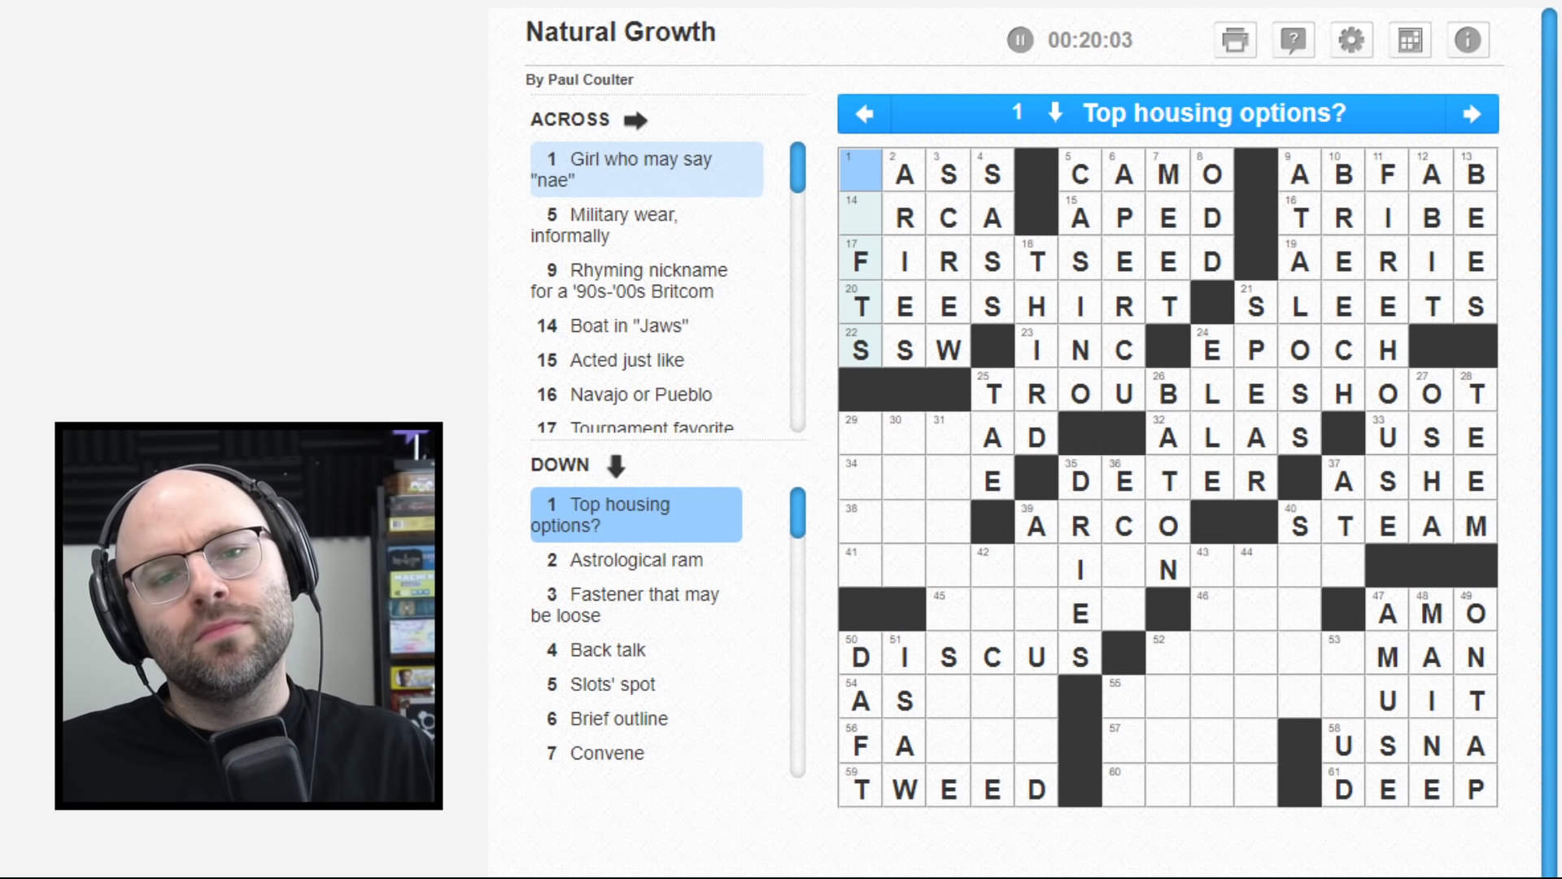
key(Down)
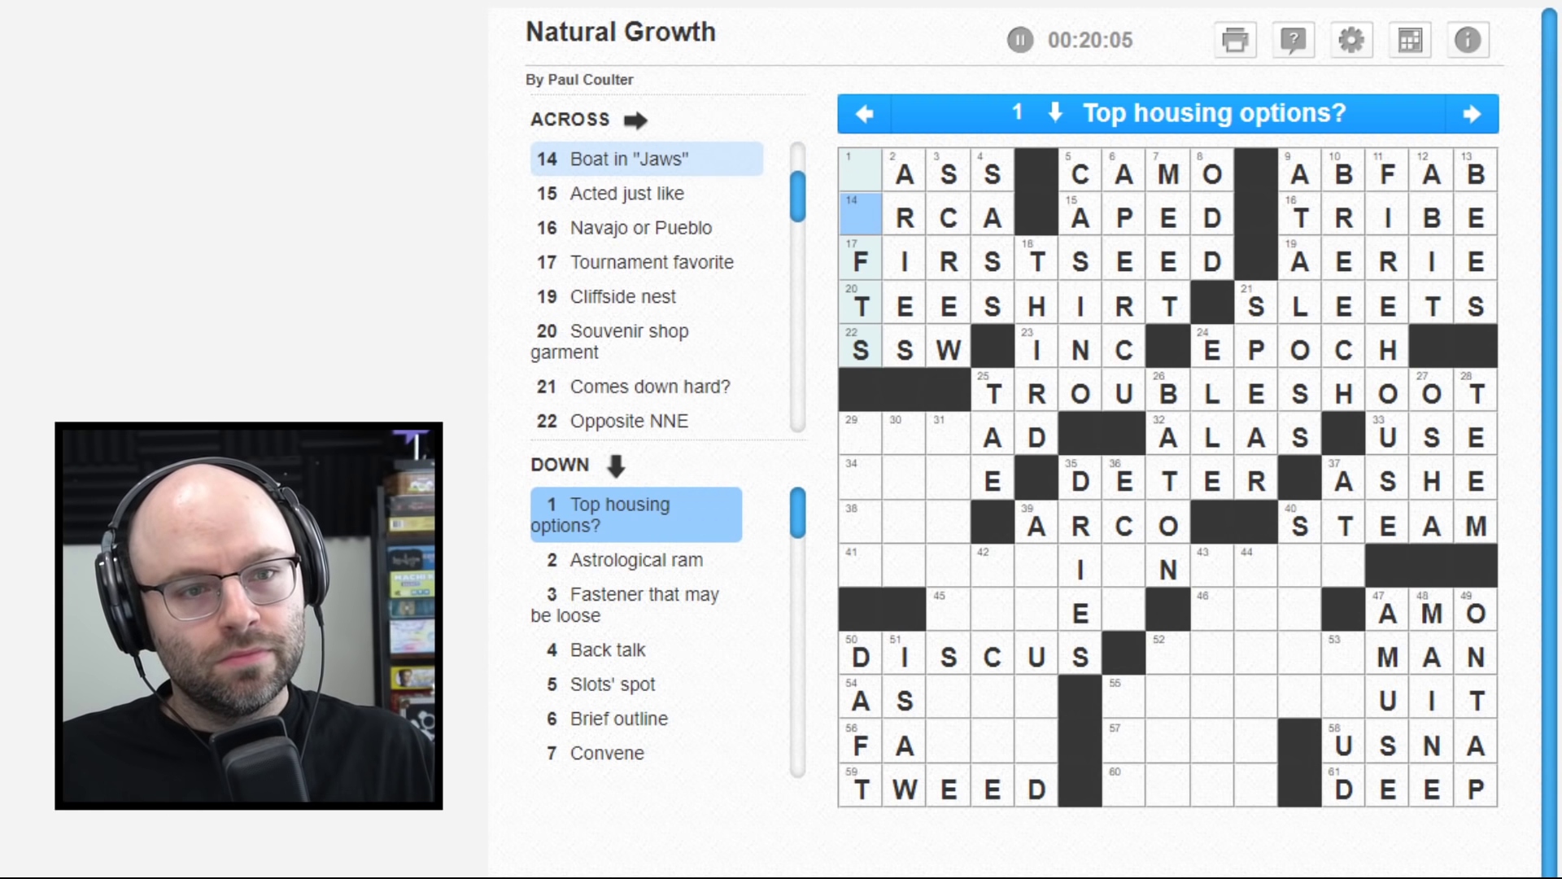
text(o)
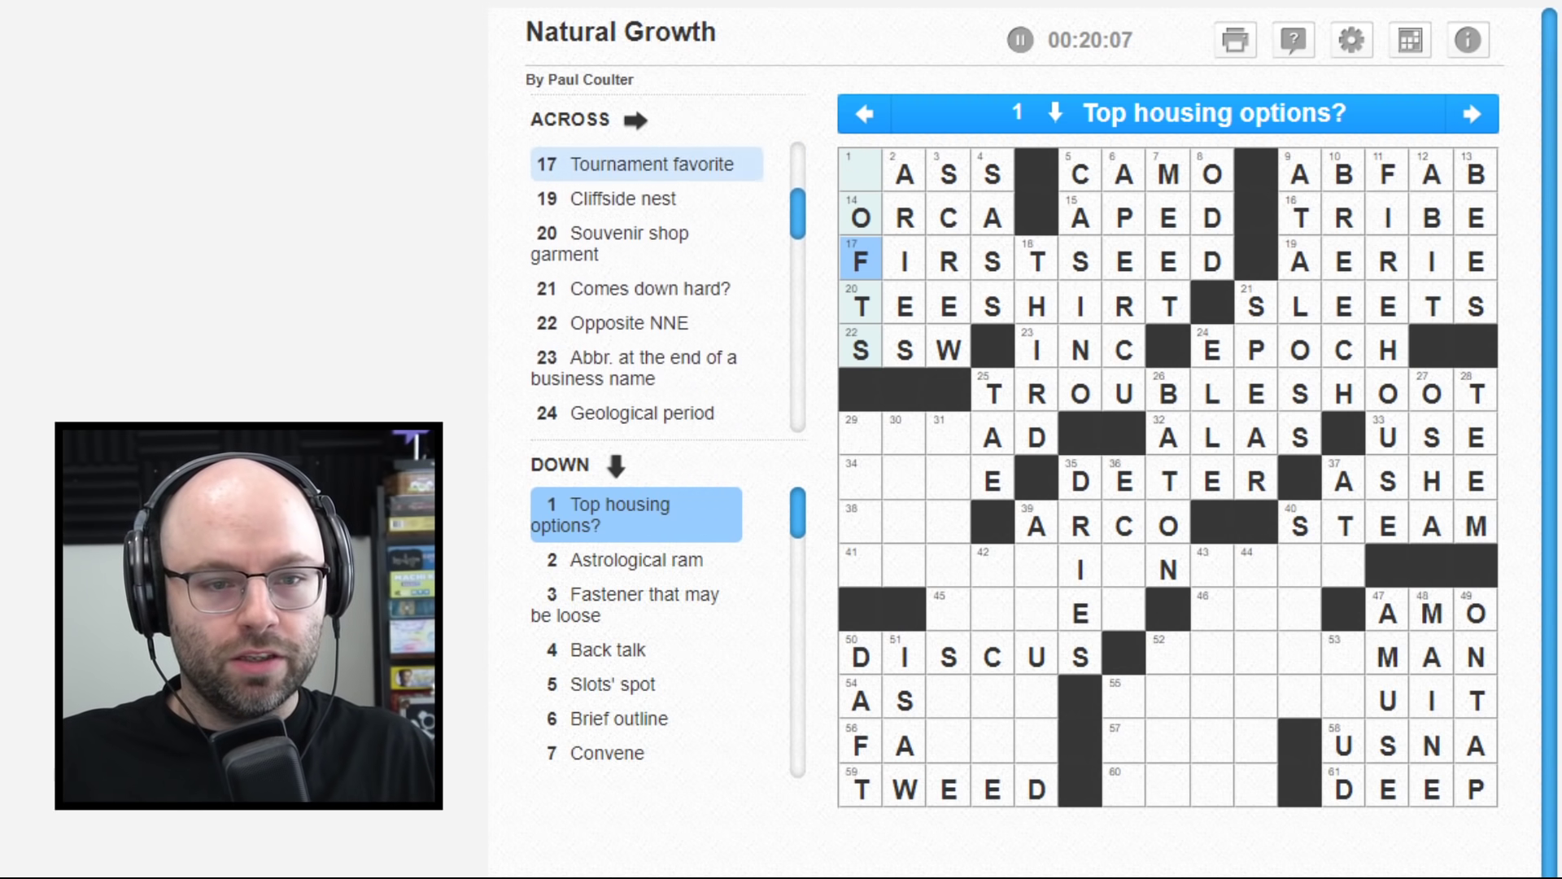
key(Up)
key(Up)
text(l)
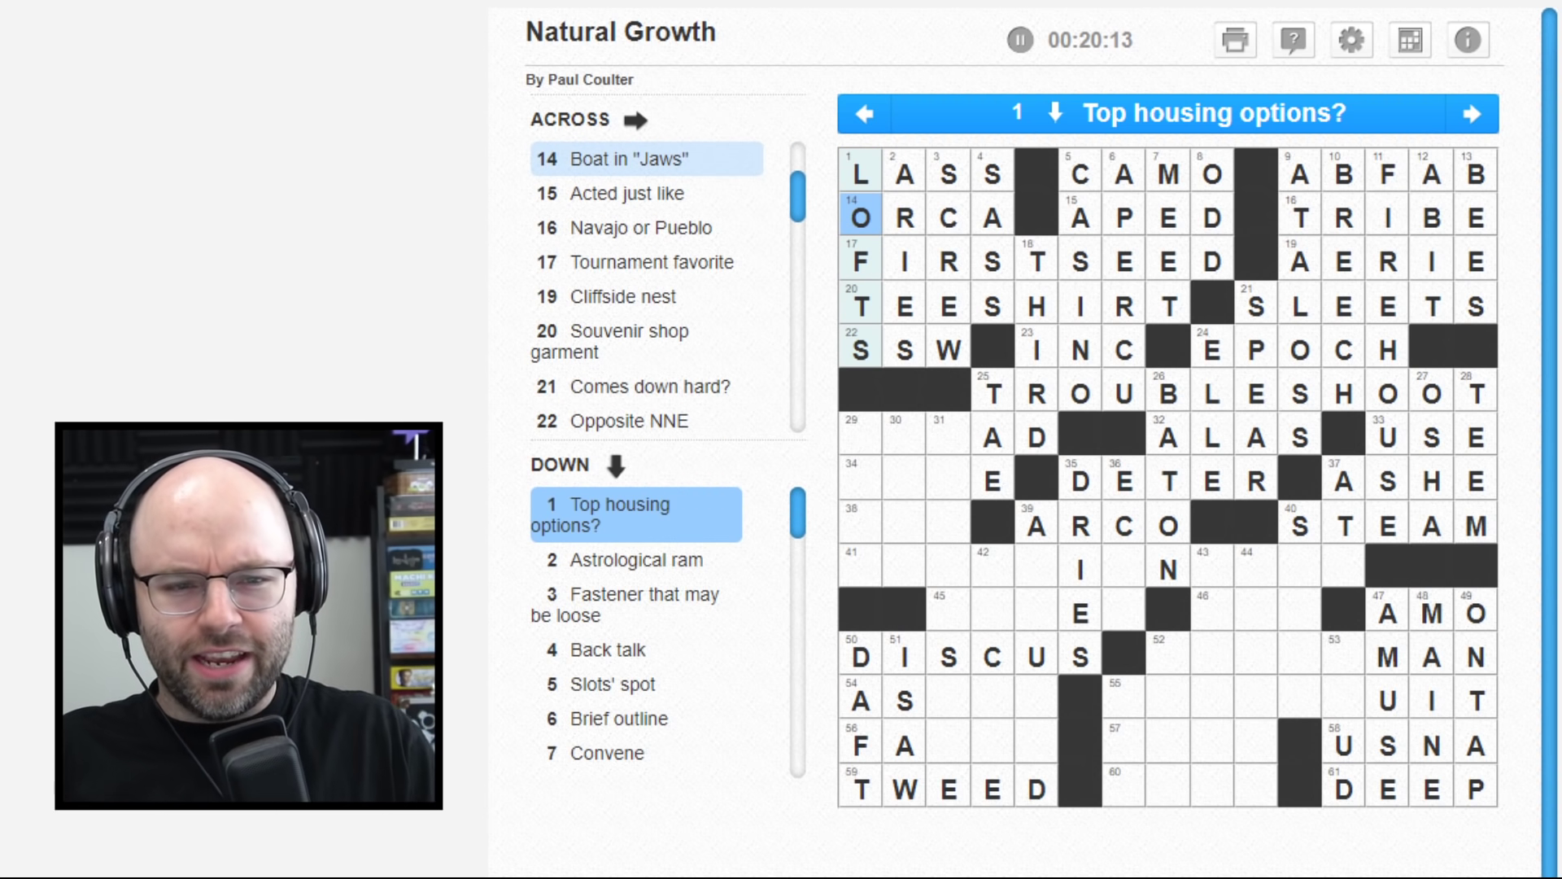
- Enter E in the last row-41 cell of 37 Down to make ATE
key(Down)
key(Down)
key(Down)
key(Down)
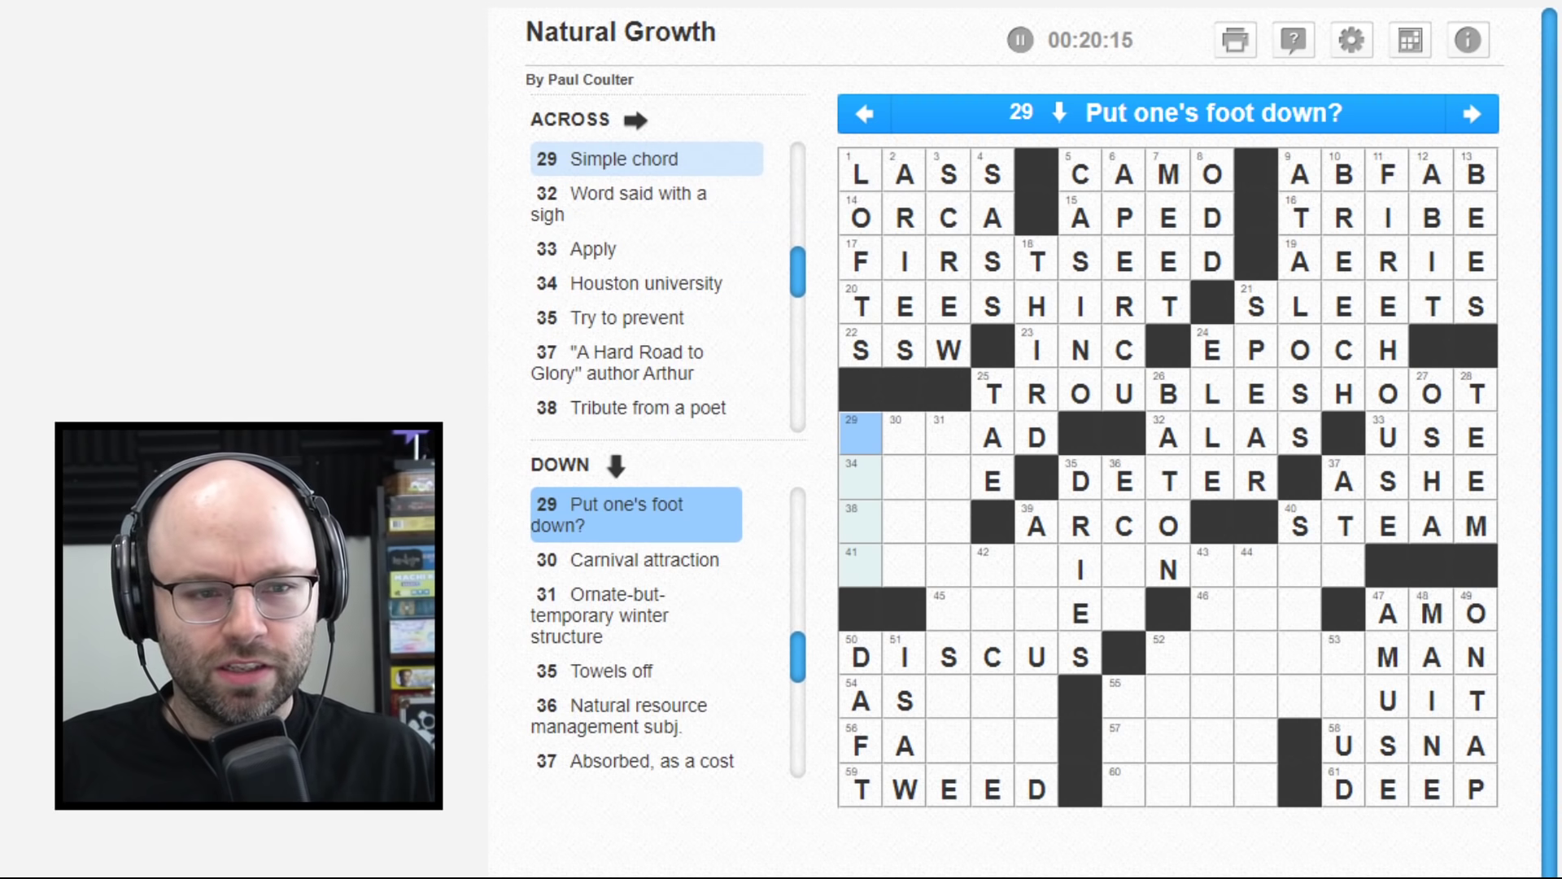
key(Tab)
key(Tab)
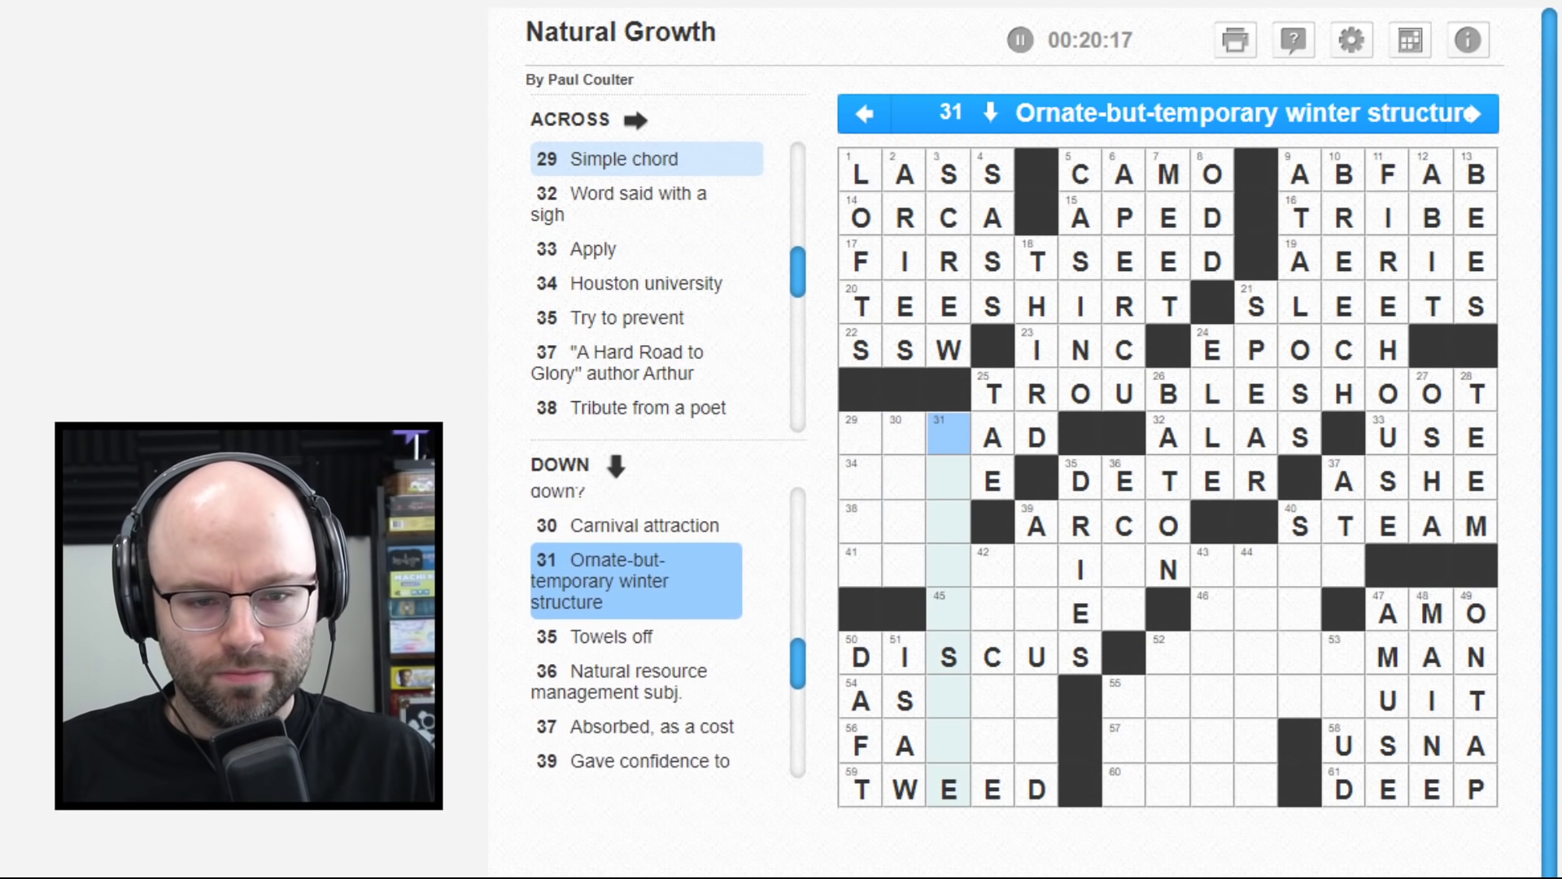
key(Tab)
key(Tab)
key(Tab)
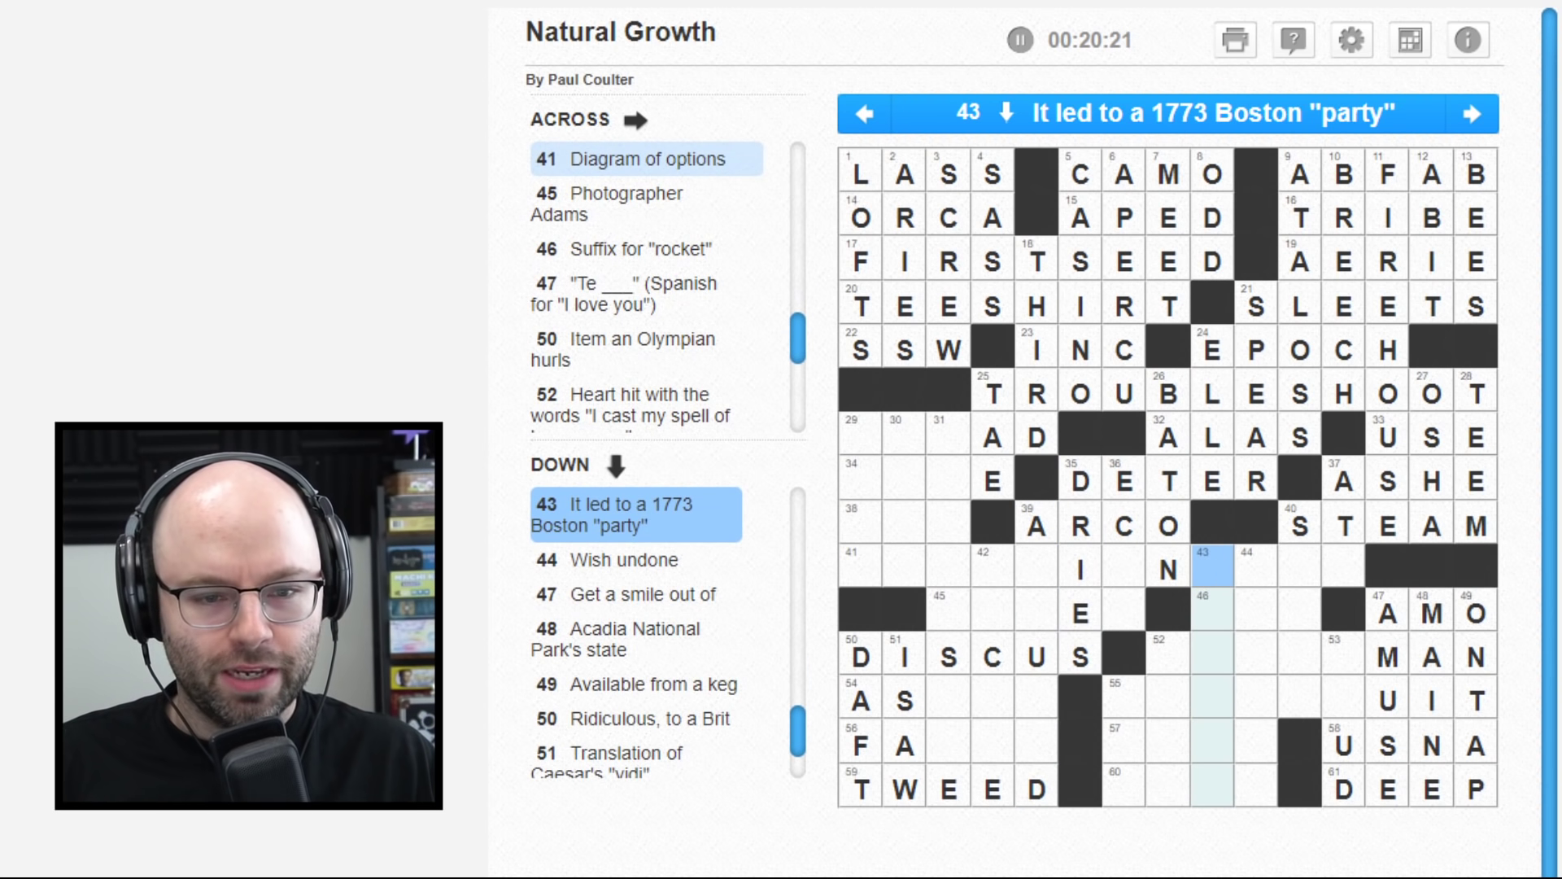
key(Tab)
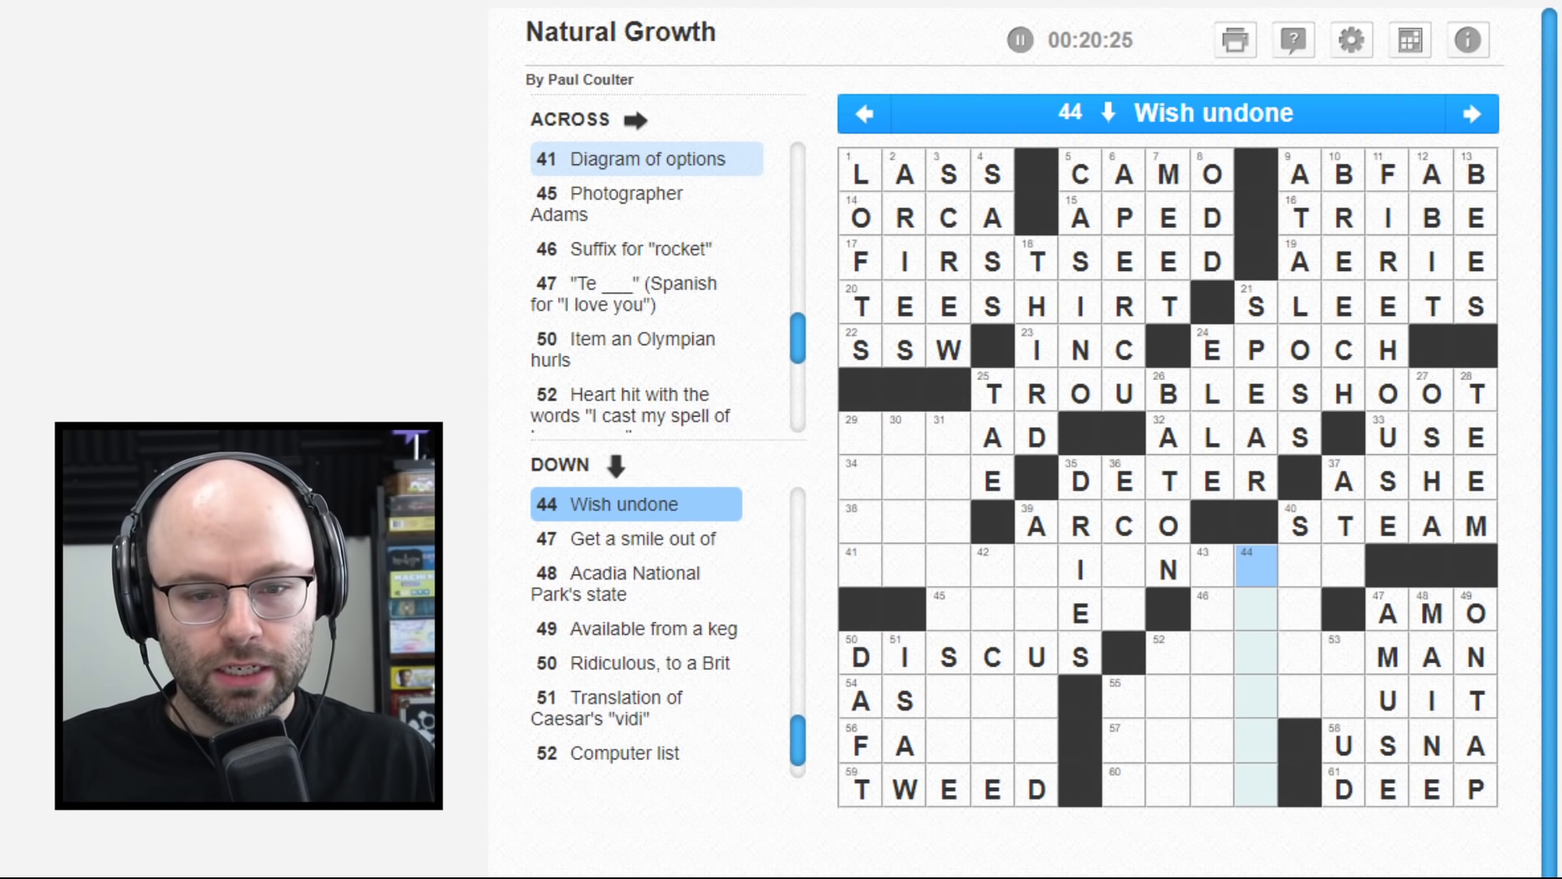
key(Right)
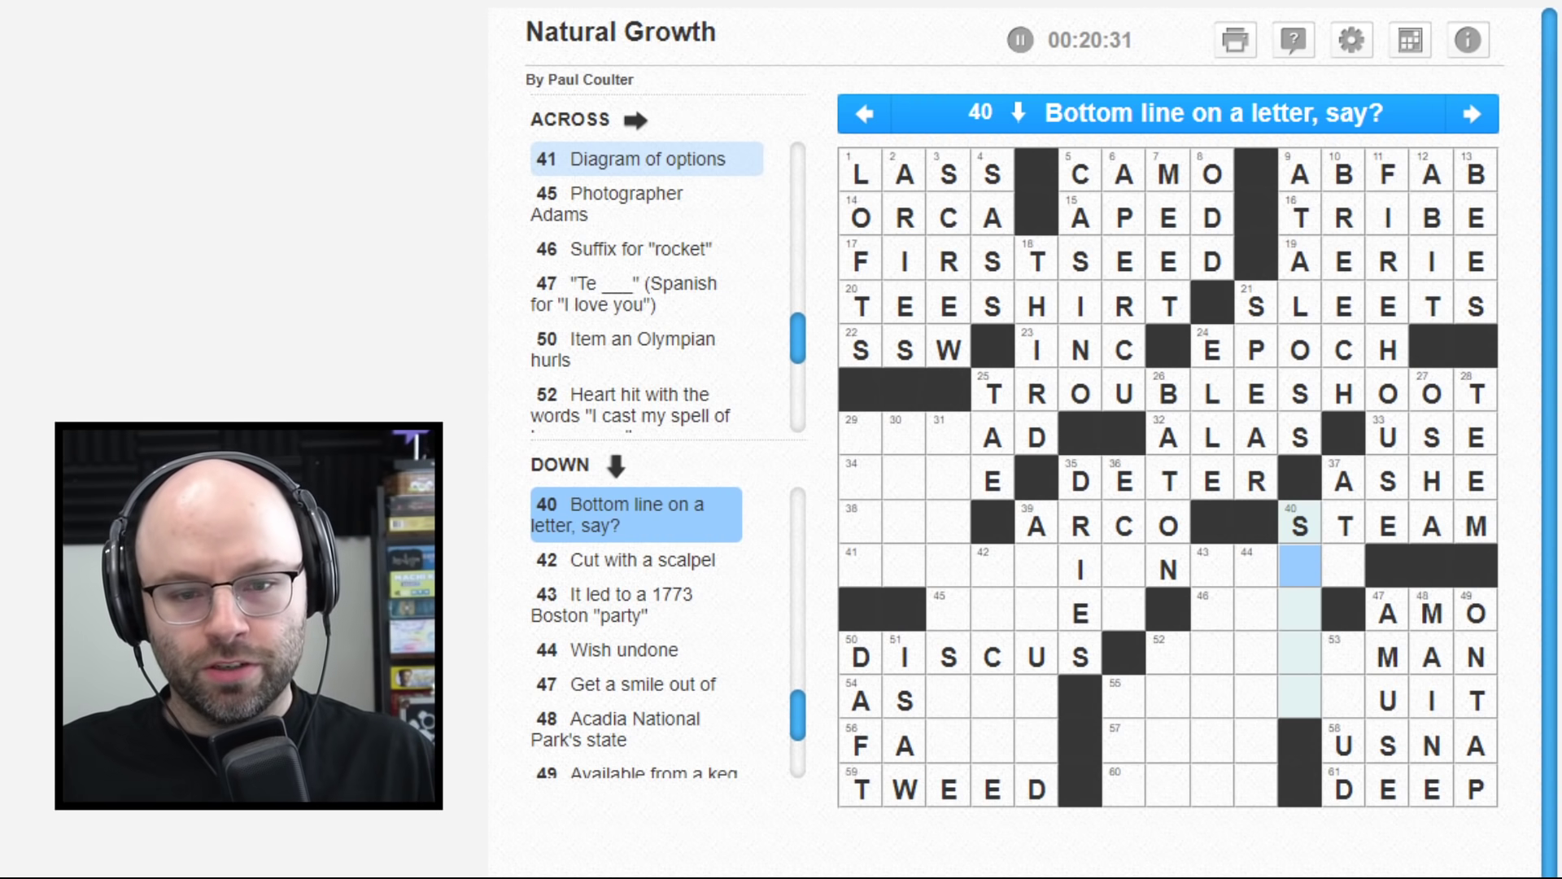
key(Right)
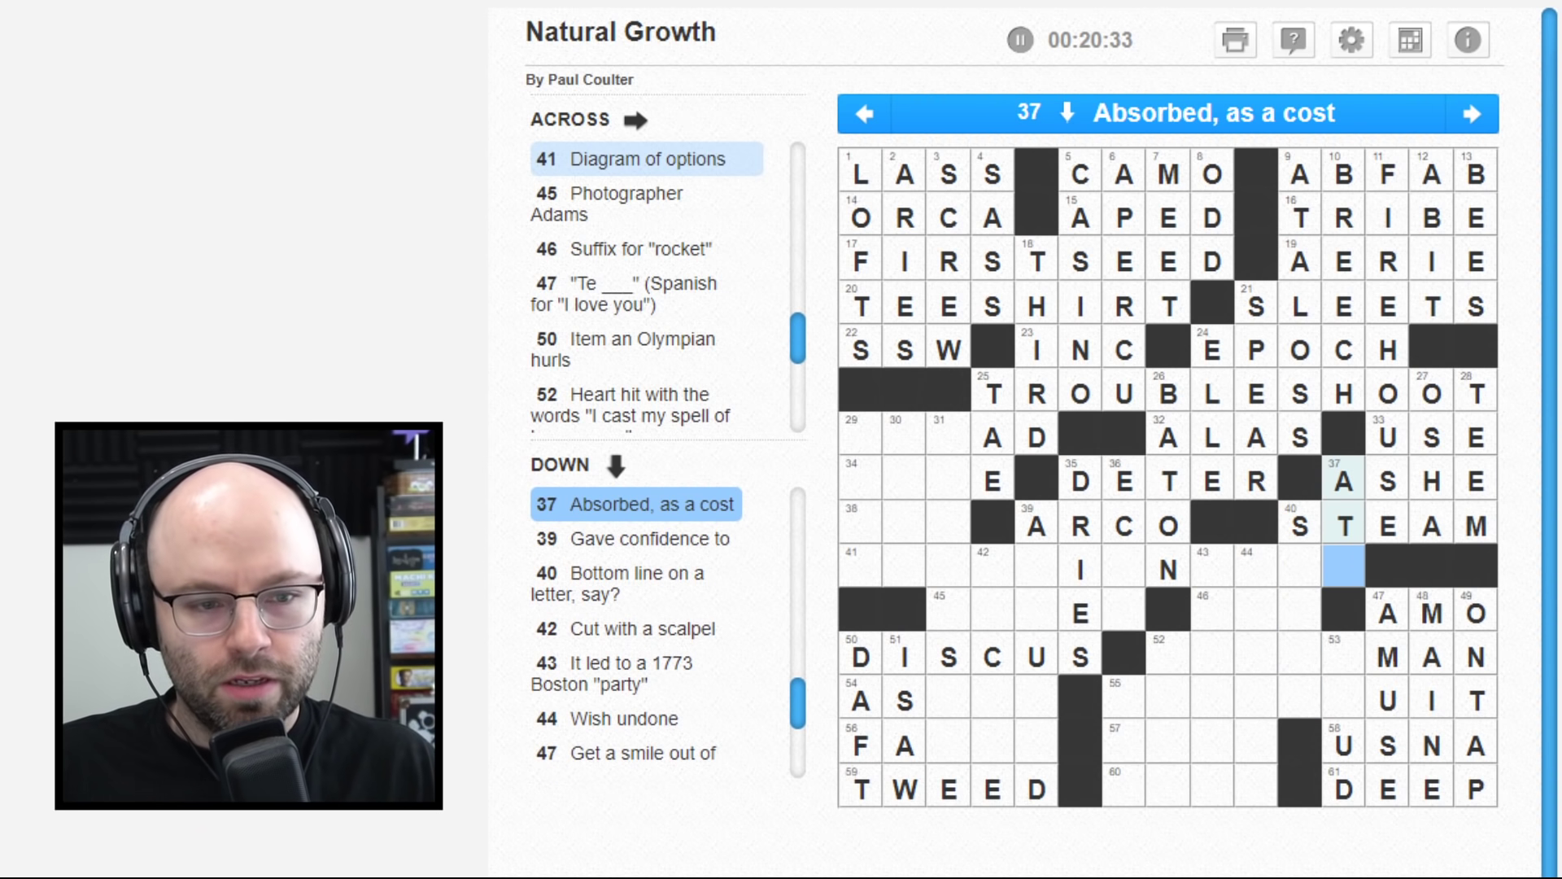
text(E)
key(Left)
key(Left)
key(Left)
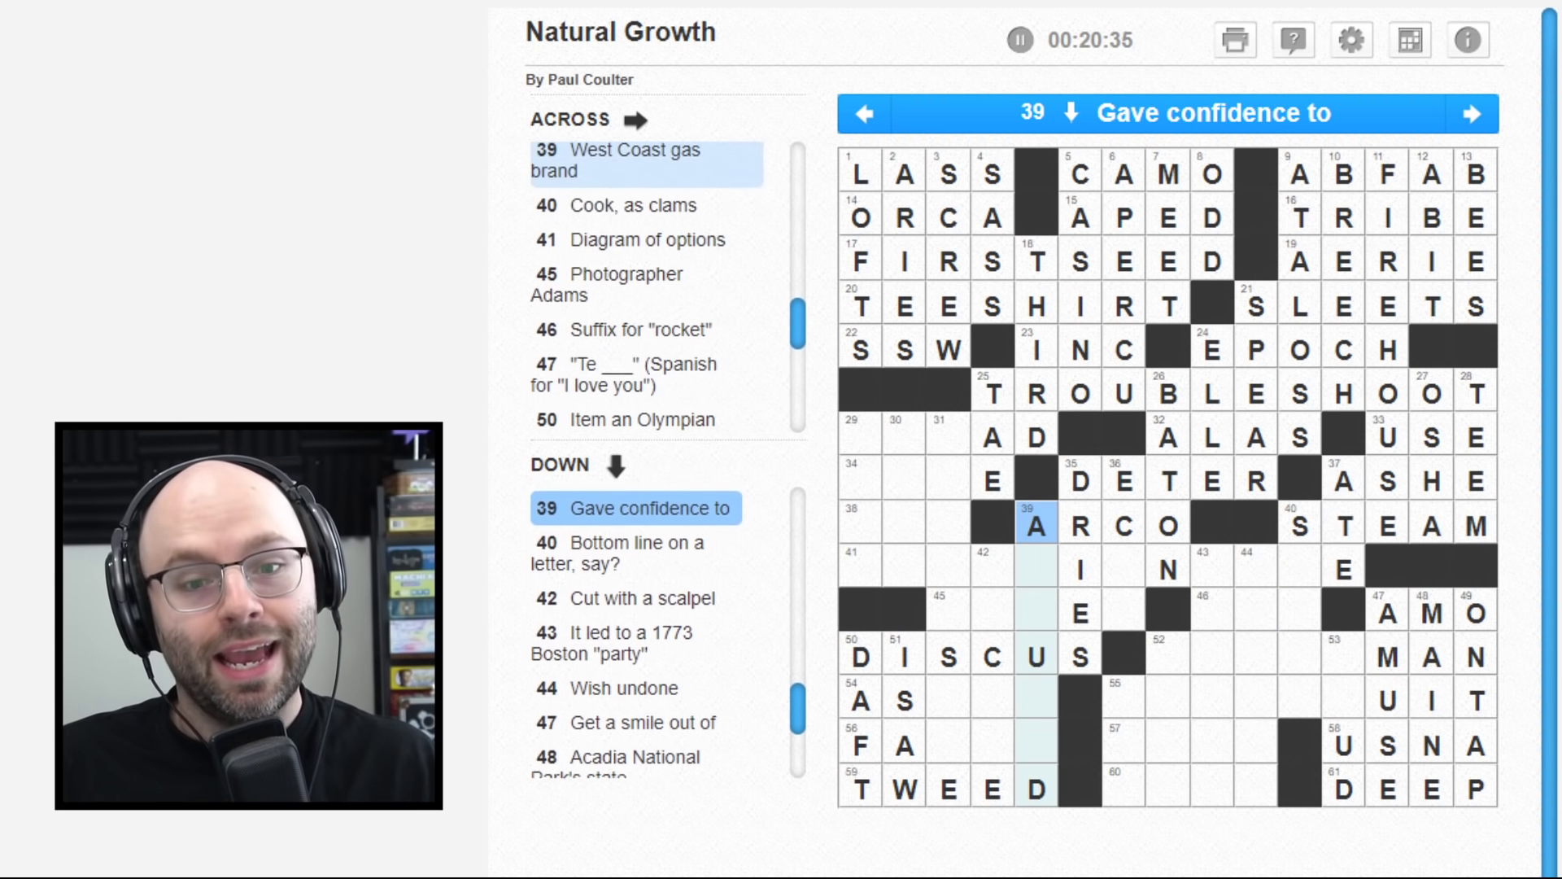
key(Left)
key(Left)
key(Left)
key(Left)
- Move through the lower grid to inspect the 39 Down column
key(Down)
key(Down)
key(Right)
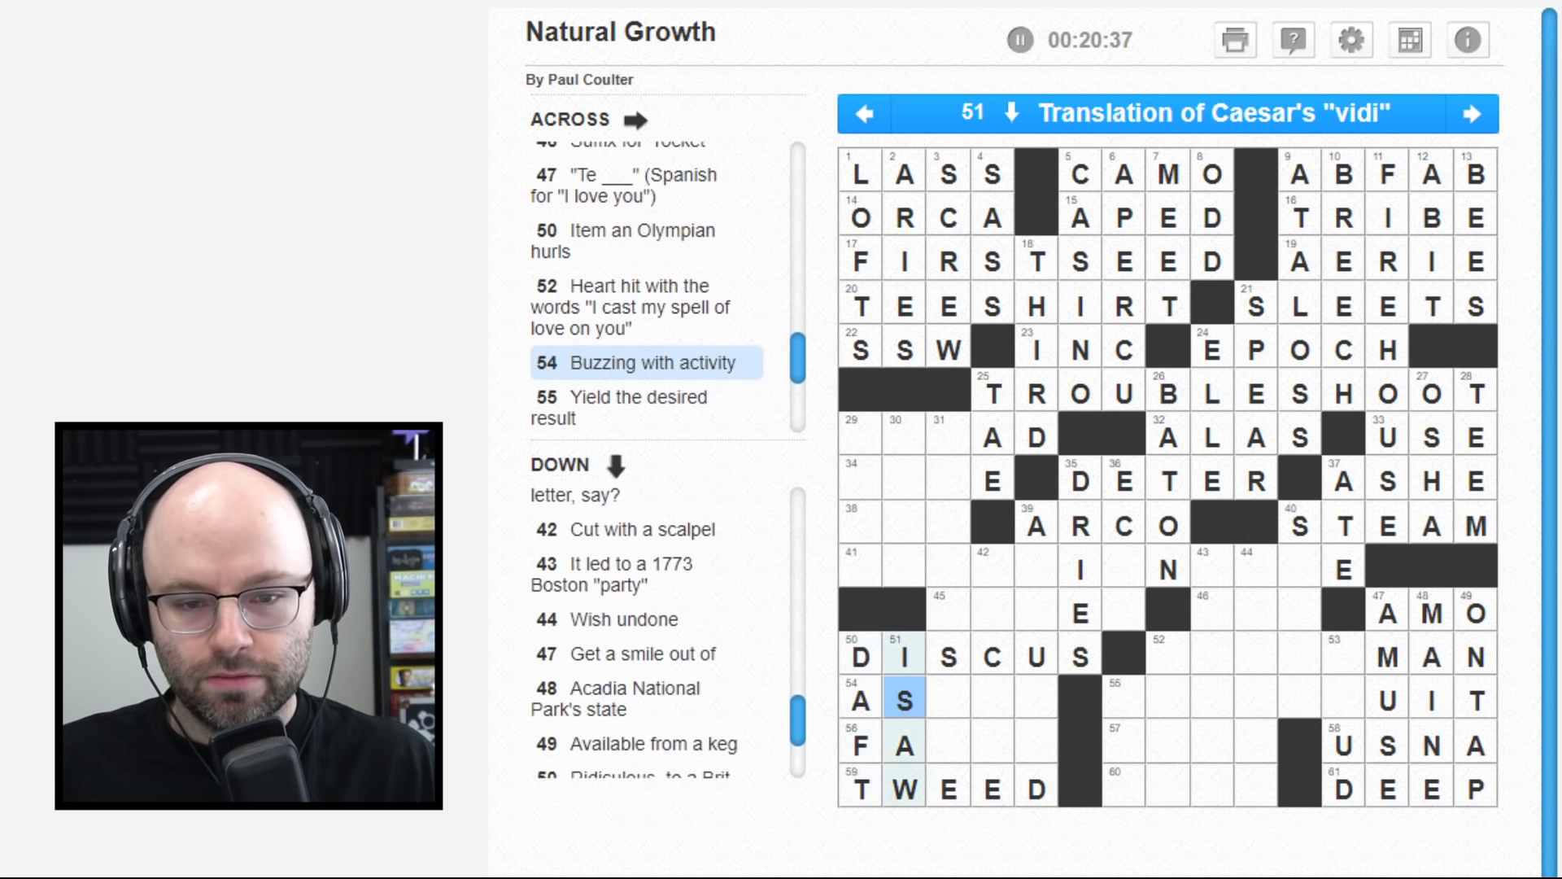
key(Right)
key(Right)
key(Right)
key(Right)
key(Right)
key(Down)
key(Left)
key(Left)
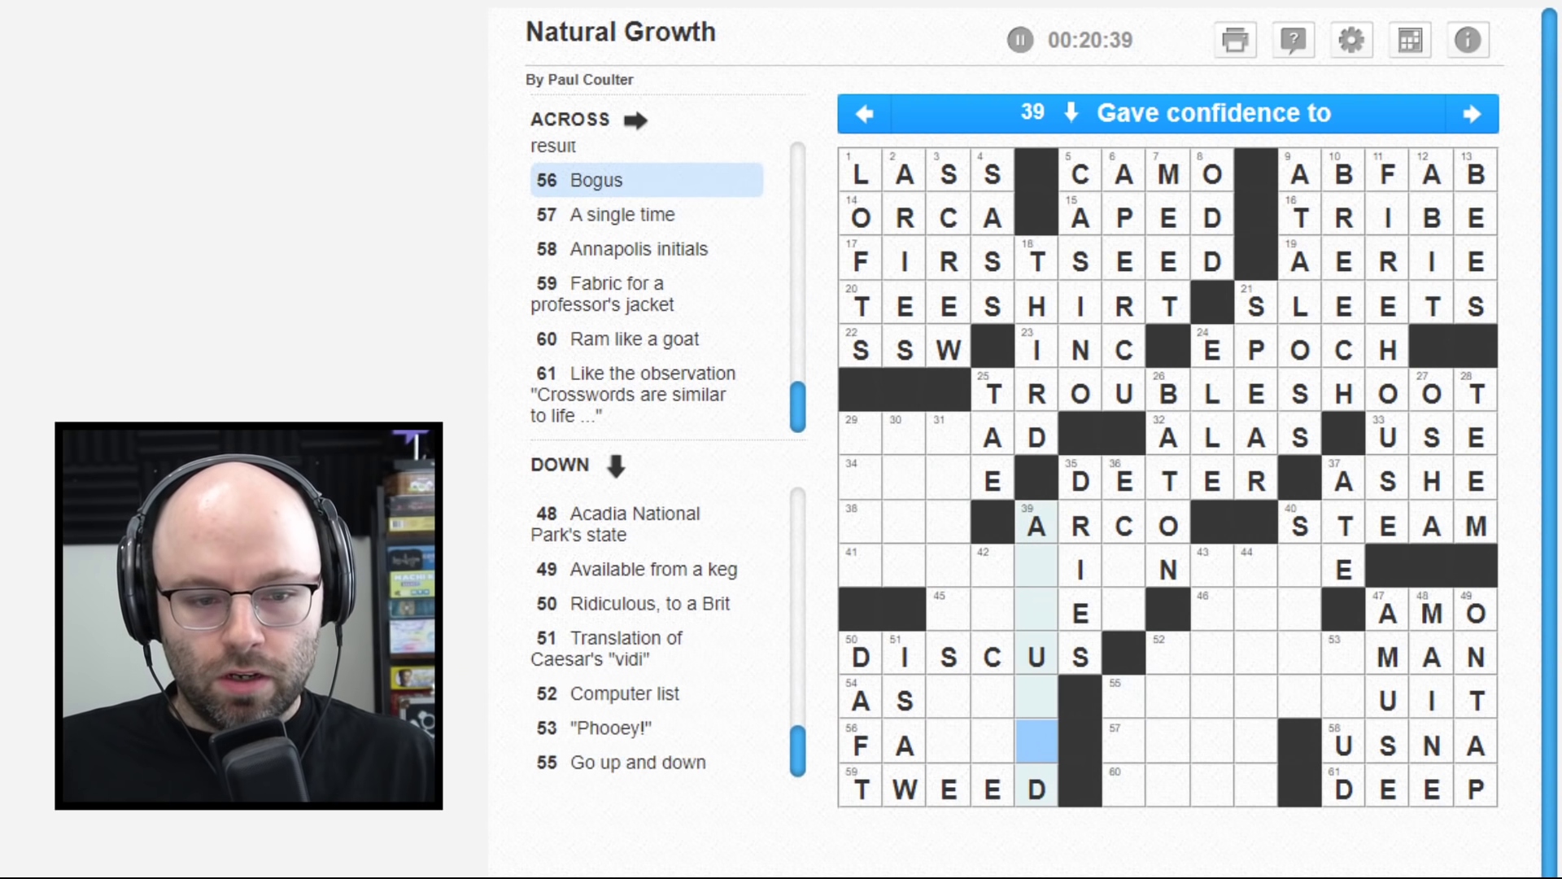
key(Left)
key(Left)
key(Up)
key(Up)
key(Right)
key(Right)
key(Up)
key(Up)
key(Up)
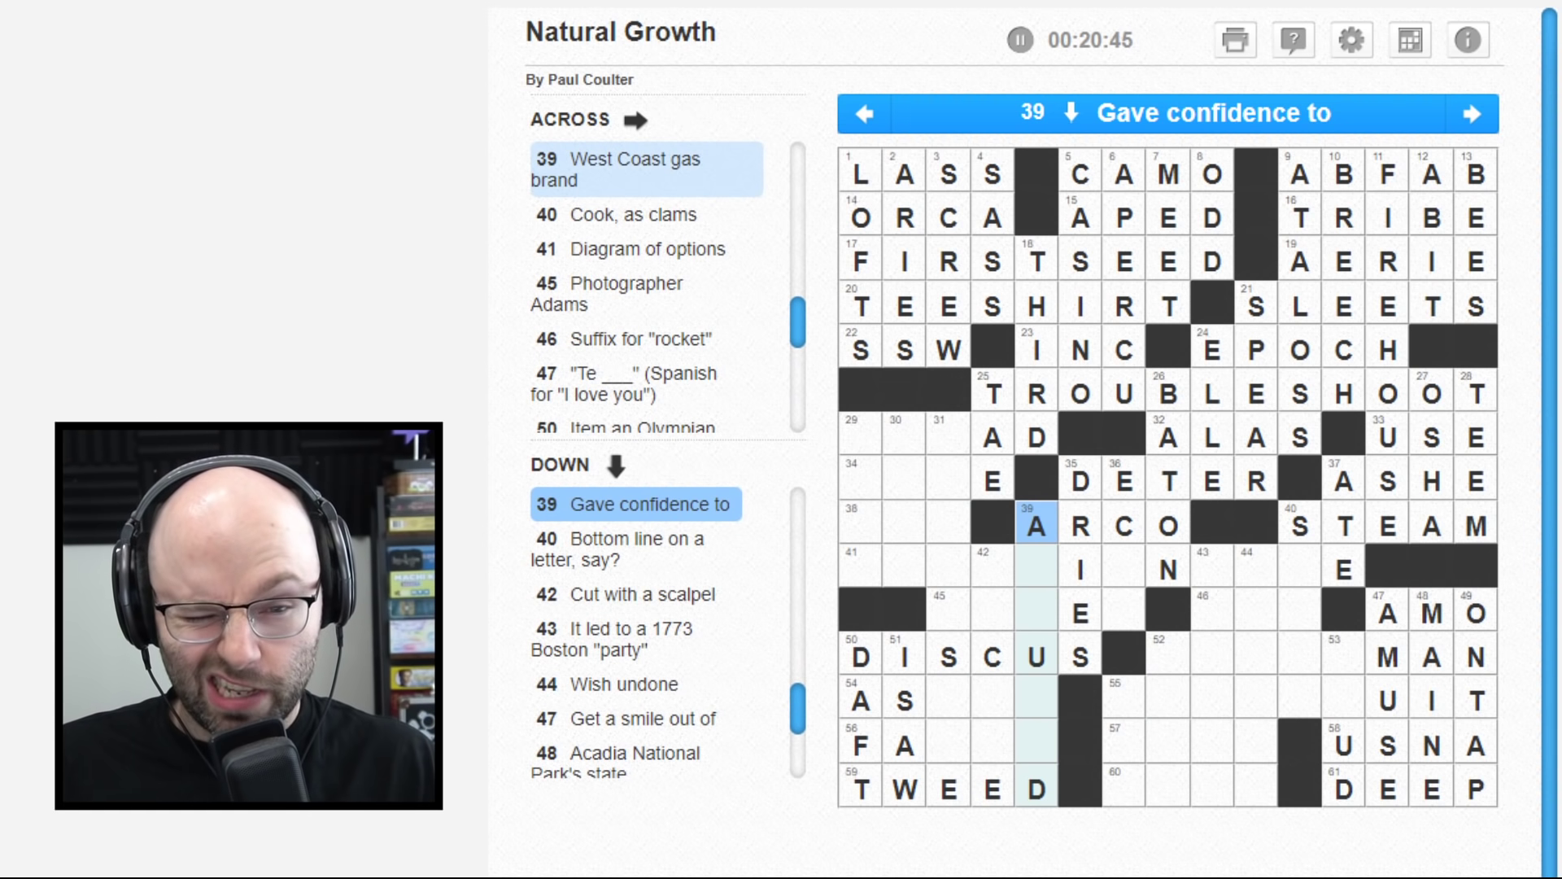
key(Down)
key(Down)
key(Down)
key(Down)
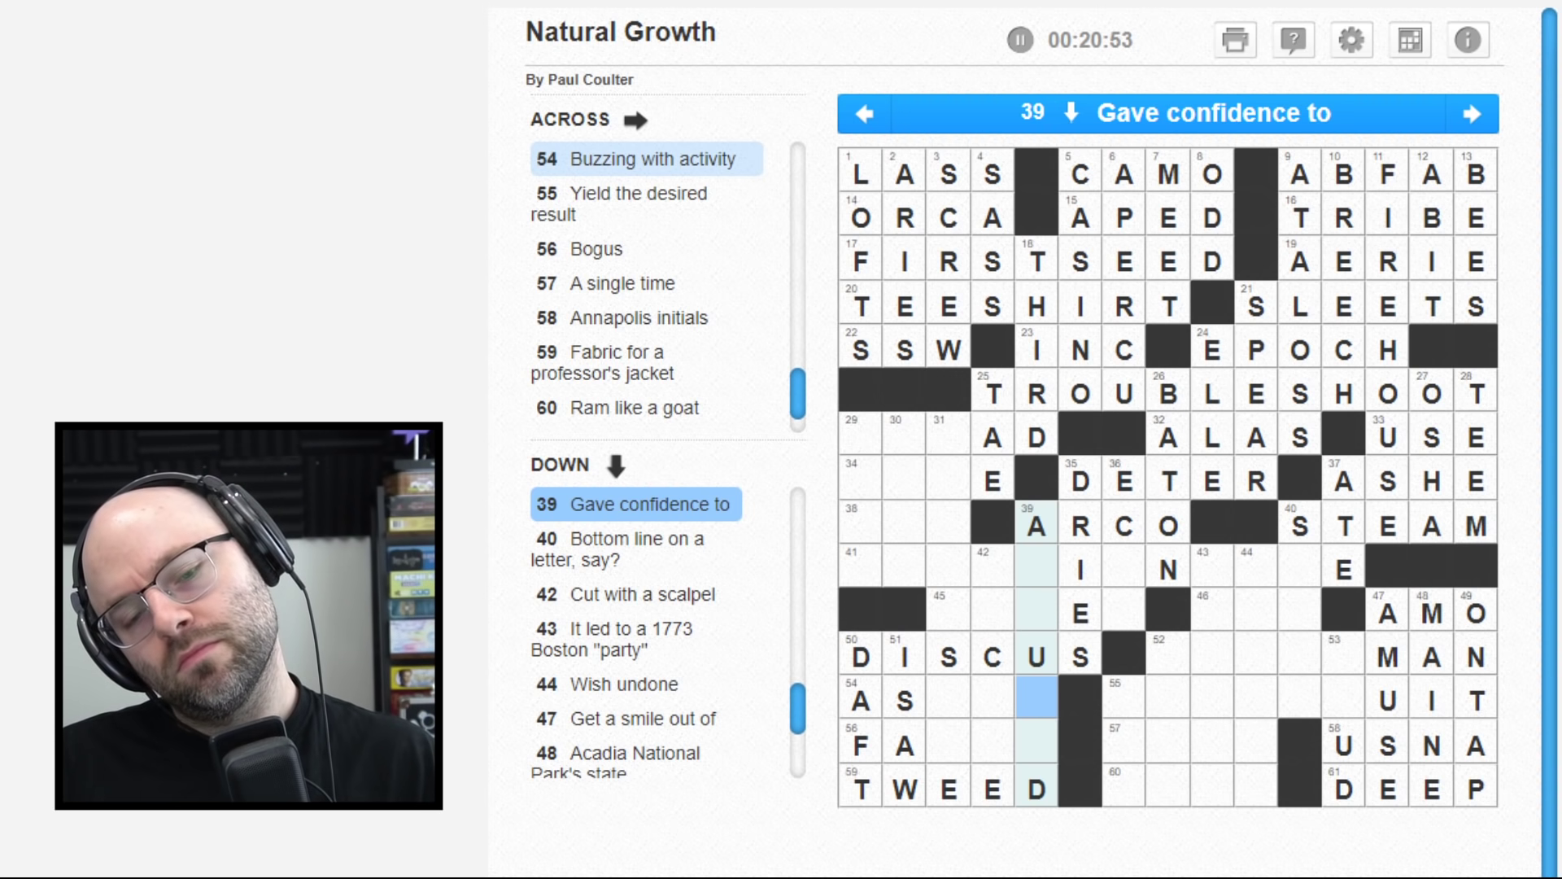
key(Left)
key(Down)
key(Up)
key(Right)
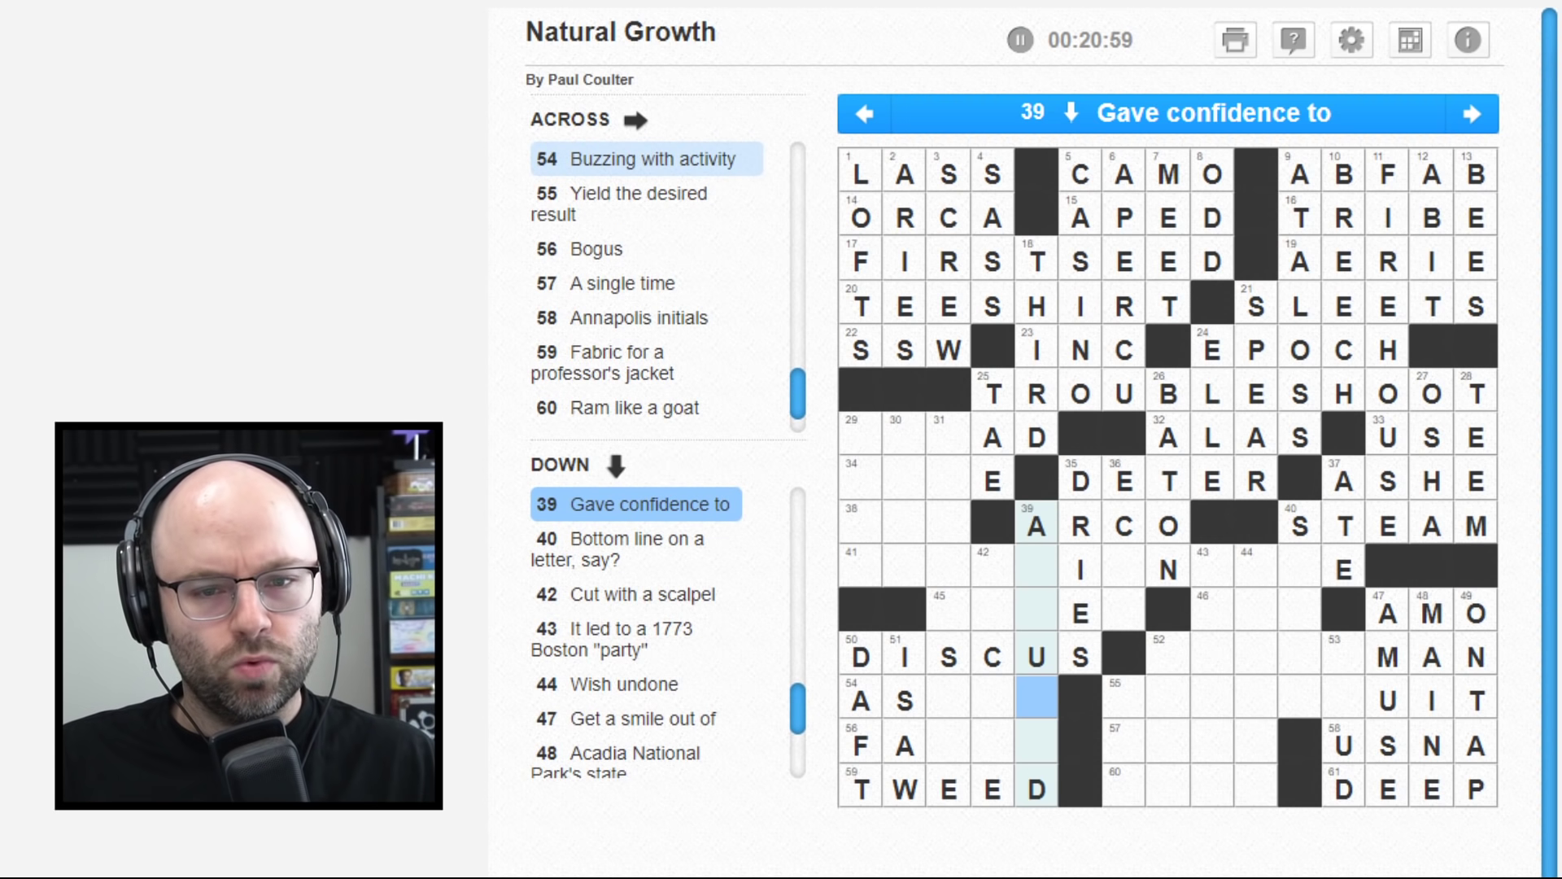
- Move from 27 Down across the lower grid to the DISCUS row
key(shift+Tab)
key(shift+Tab)
key(shift+Tab)
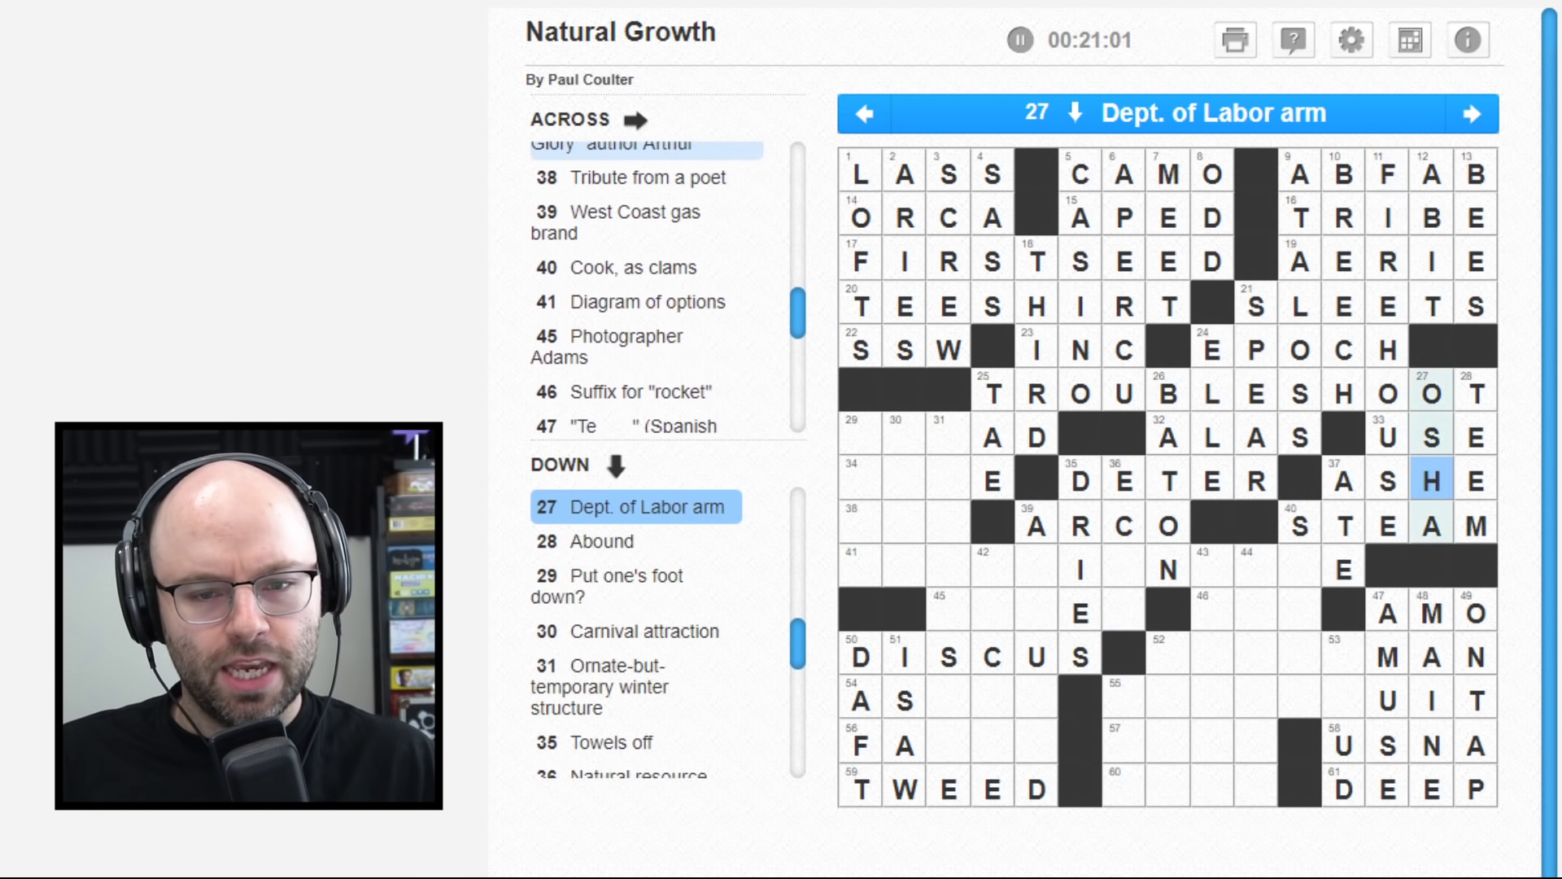
key(Right)
key(Left)
key(Left)
key(Down)
key(Down)
key(Left)
key(Left)
key(Down)
key(Down)
key(Left)
key(Left)
key(Left)
key(Left)
key(Left)
key(Left)
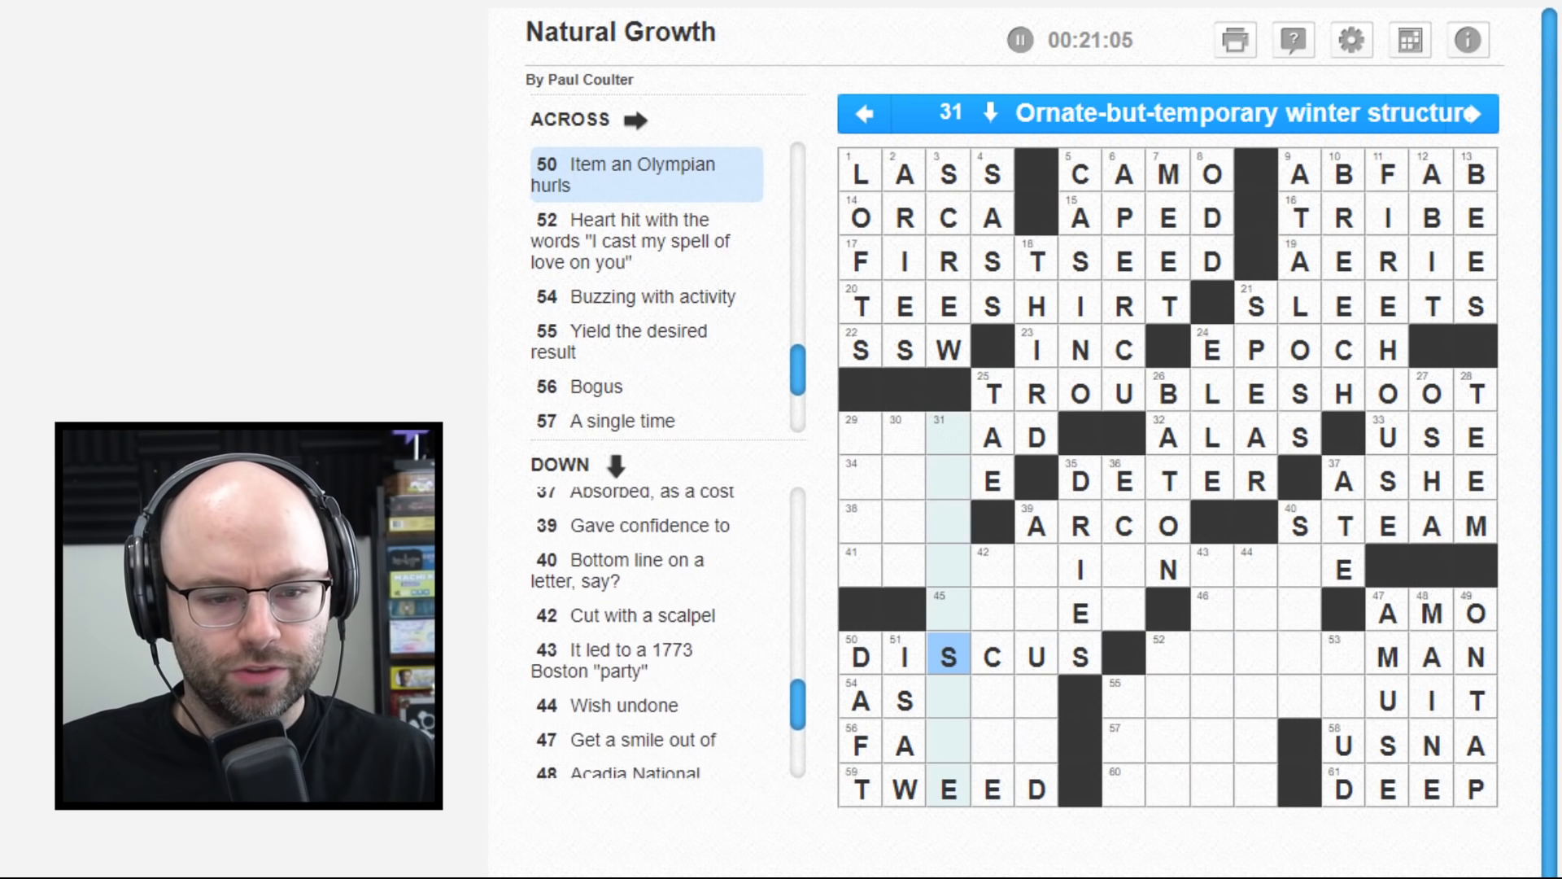
key(Right)
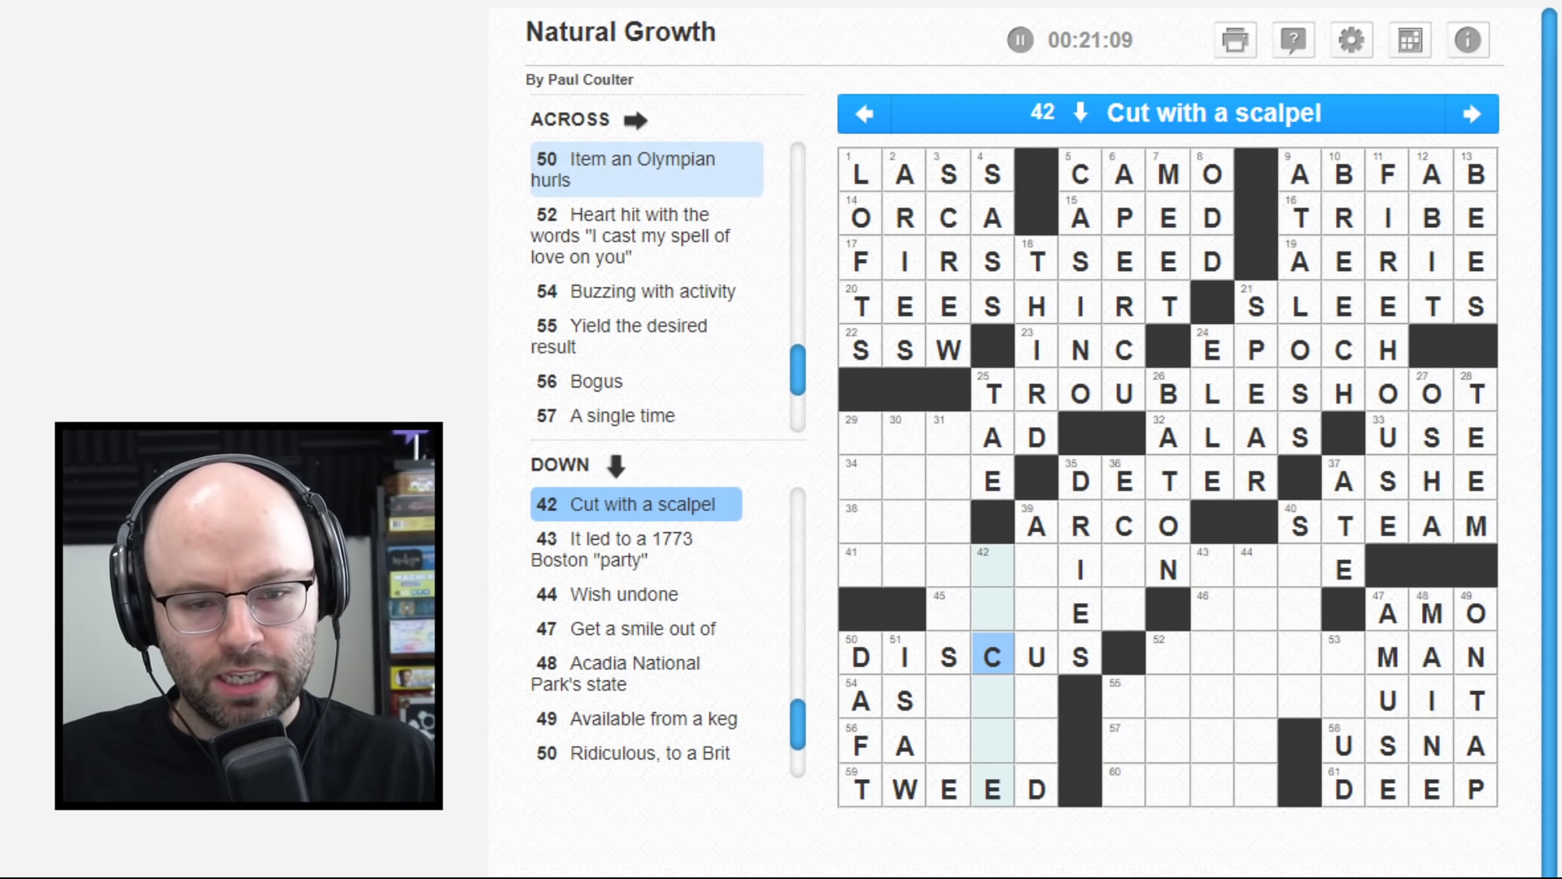
key(Up)
key(Down)
key(Up)
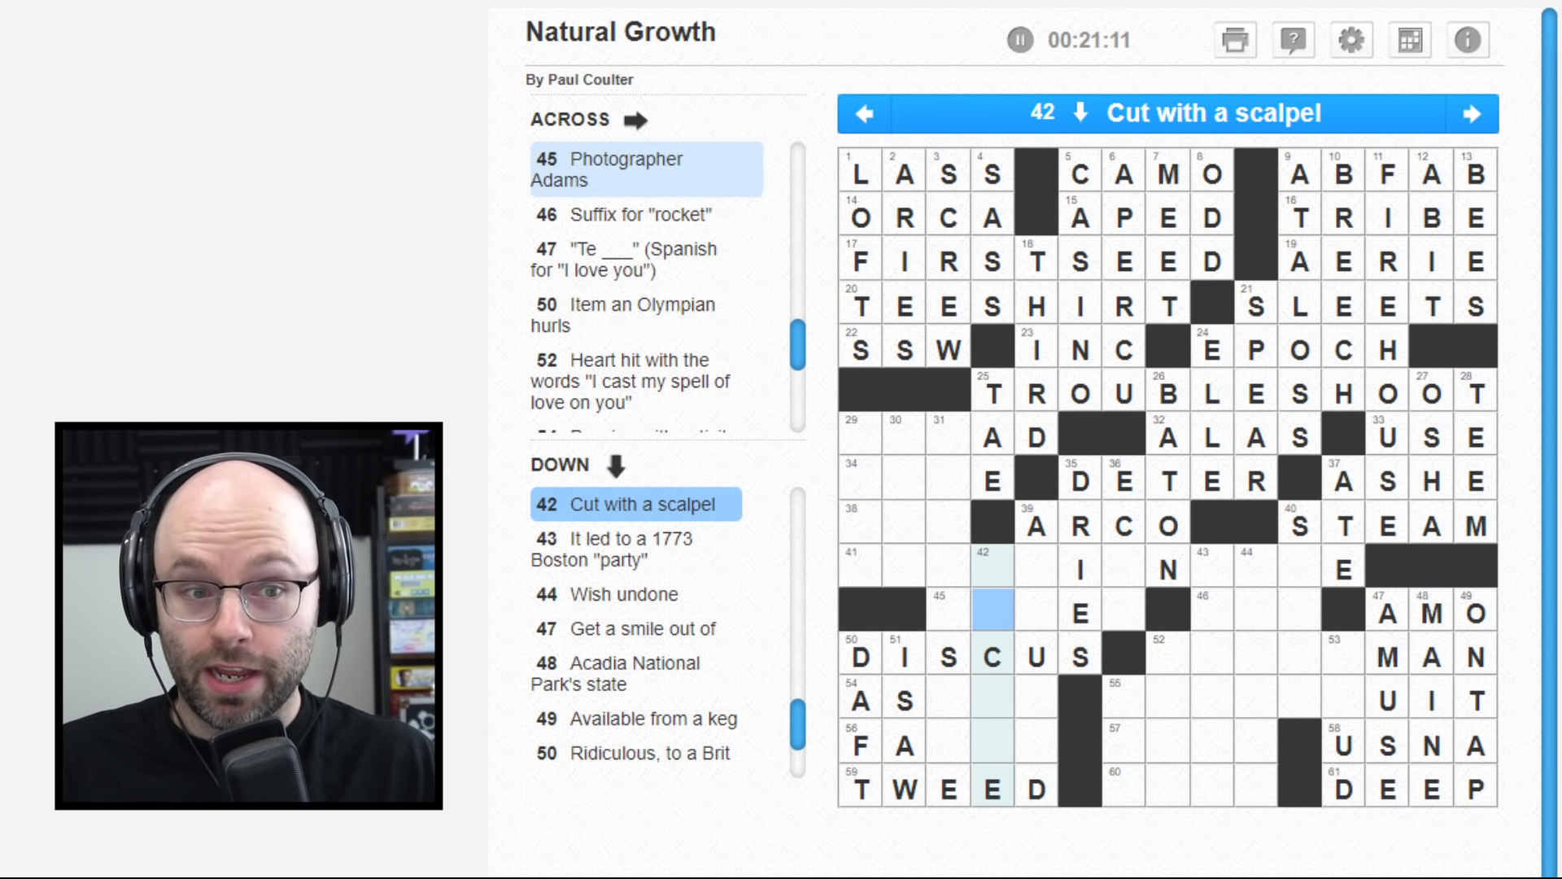
key(Down)
key(Right)
- Check the 36, 39, 31 and 29 Down columns, then enter ODE in 38 Across
key(Up)
key(Right)
key(Right)
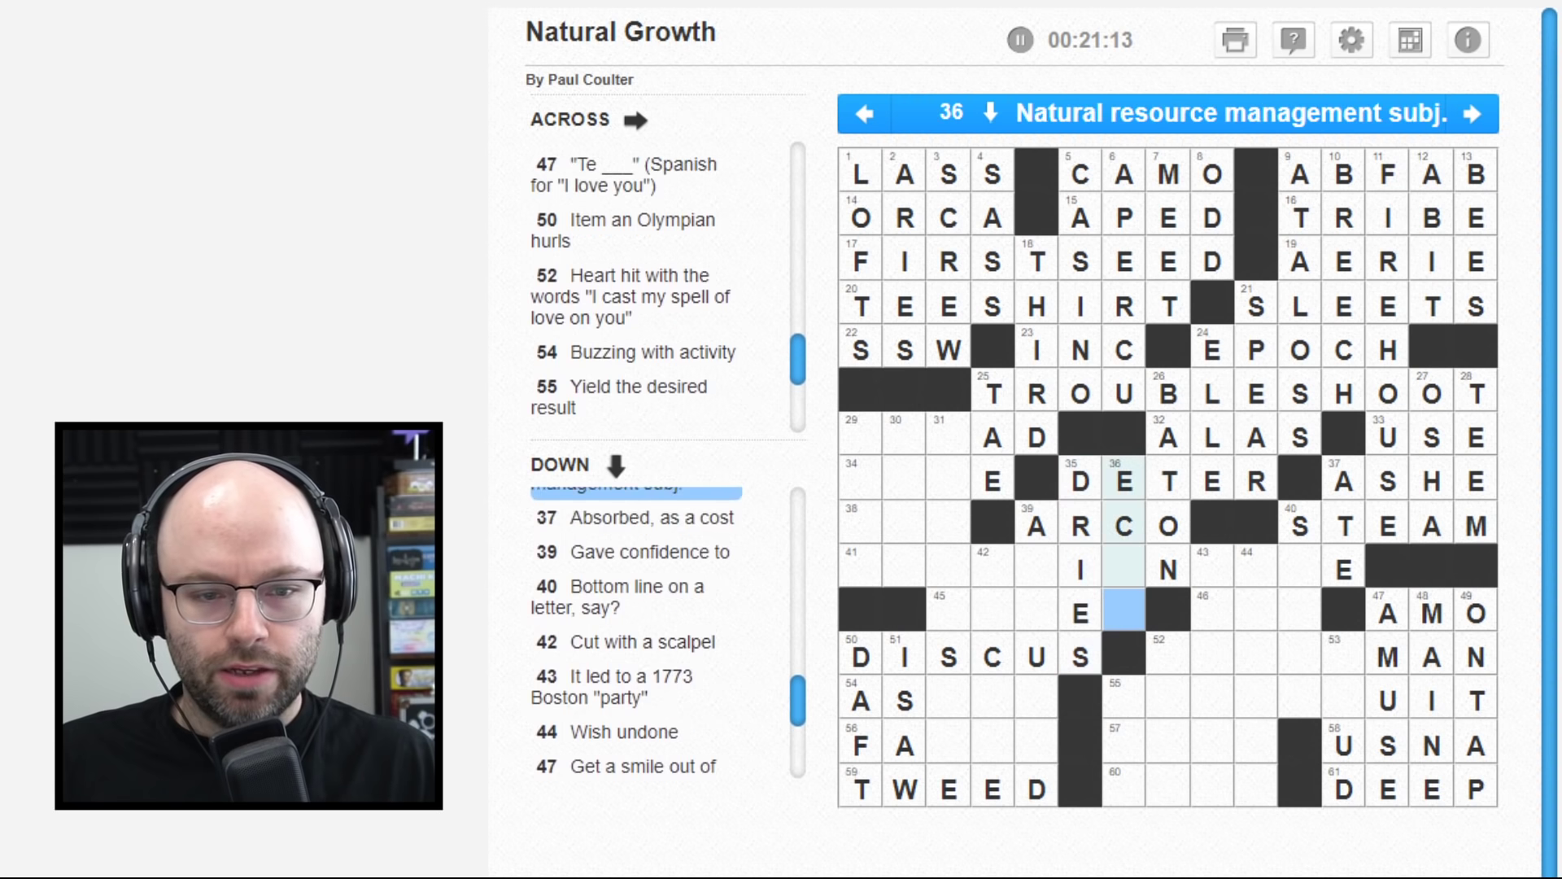
key(Up)
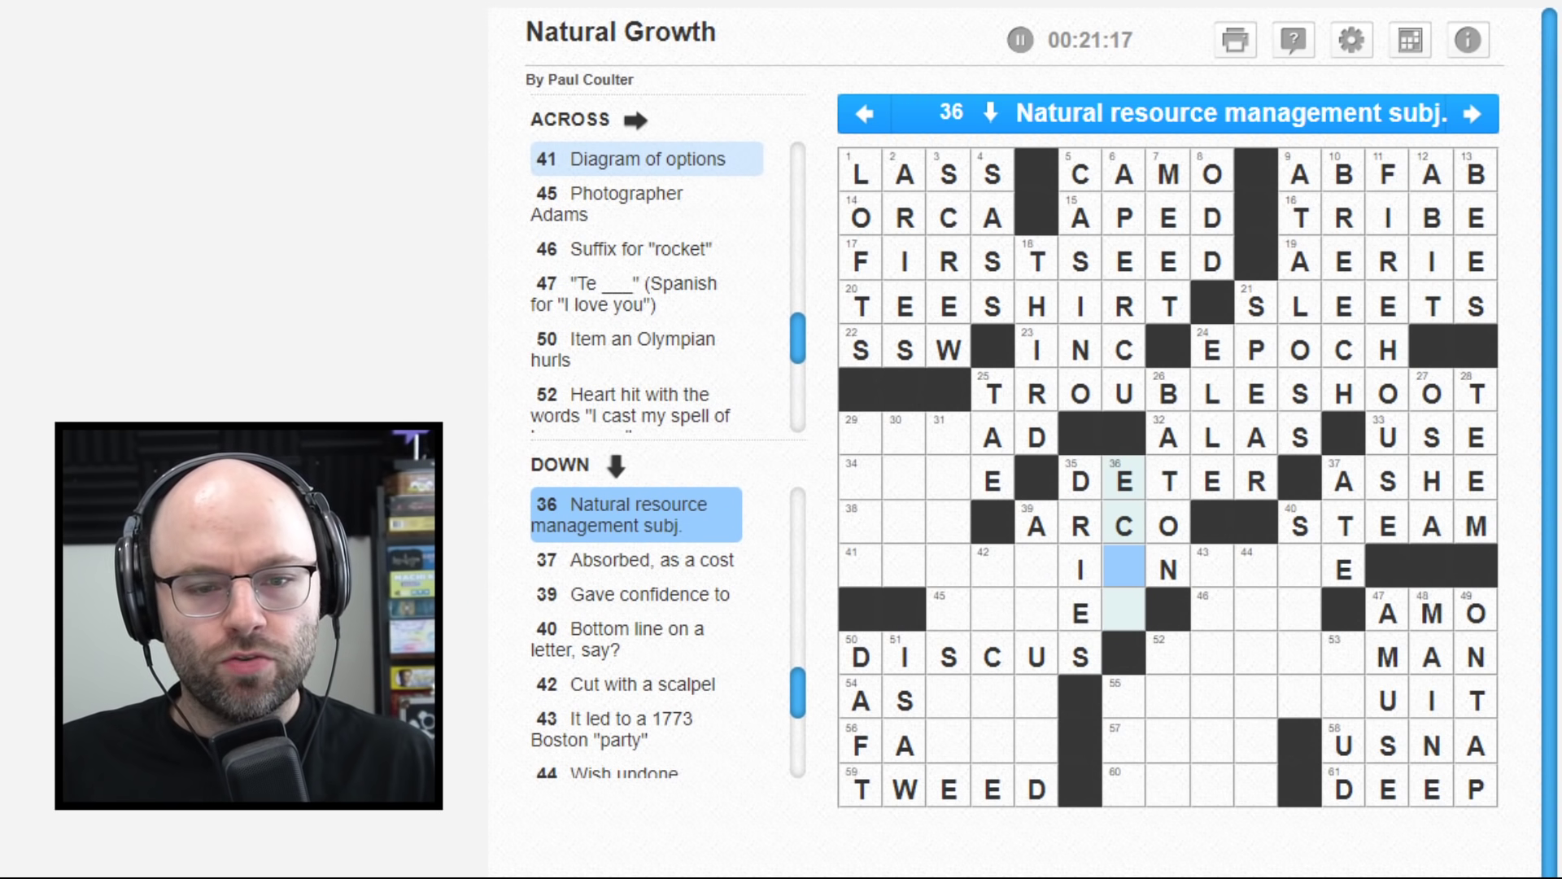
key(Left)
key(Left)
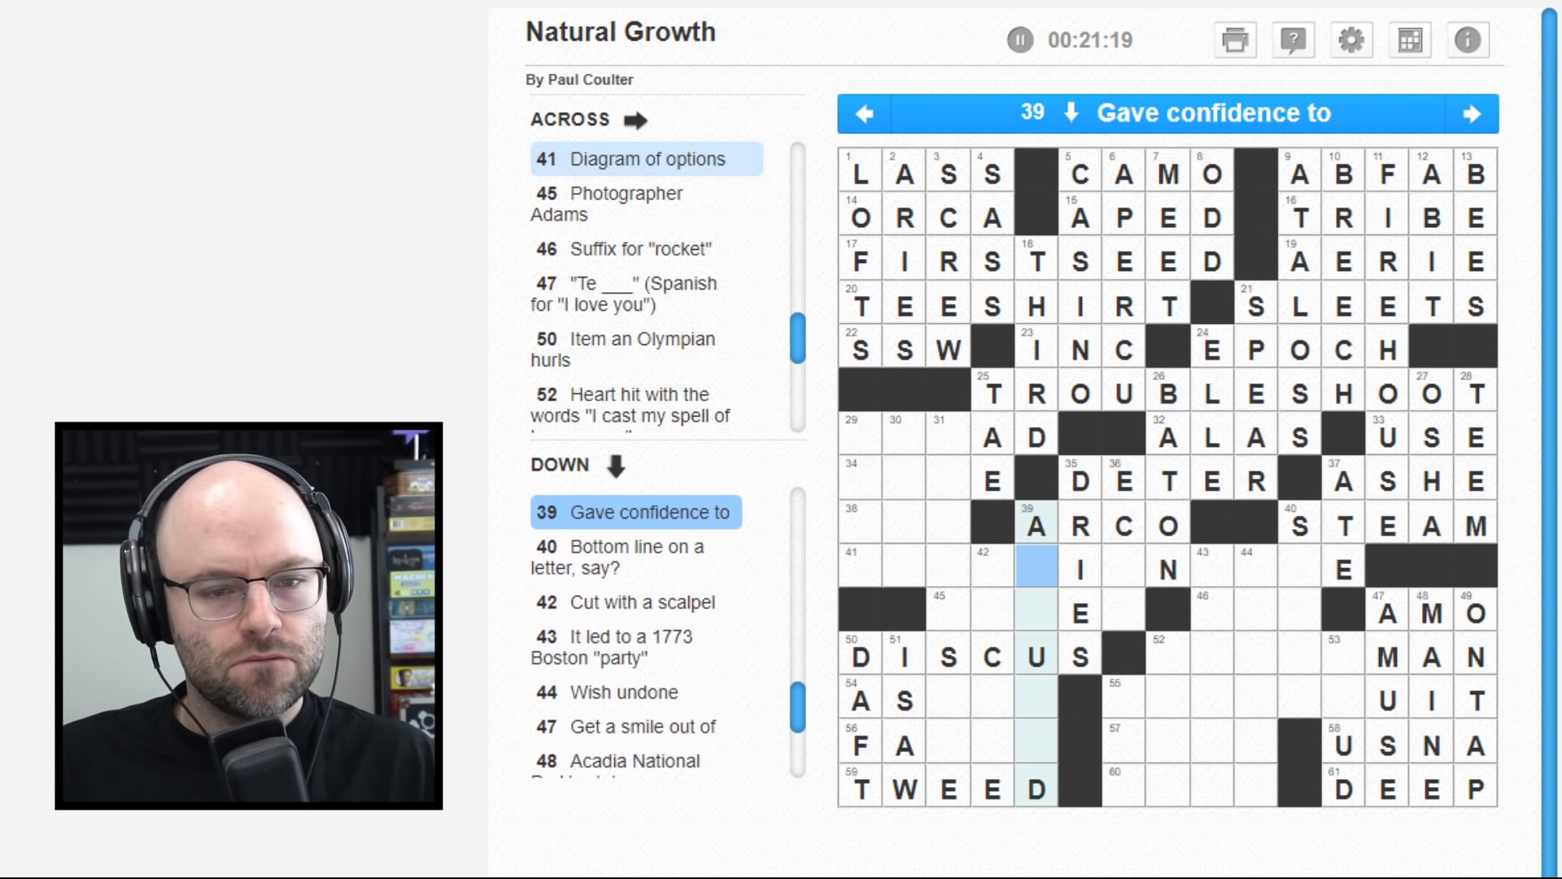
key(Down)
key(Down)
key(Down)
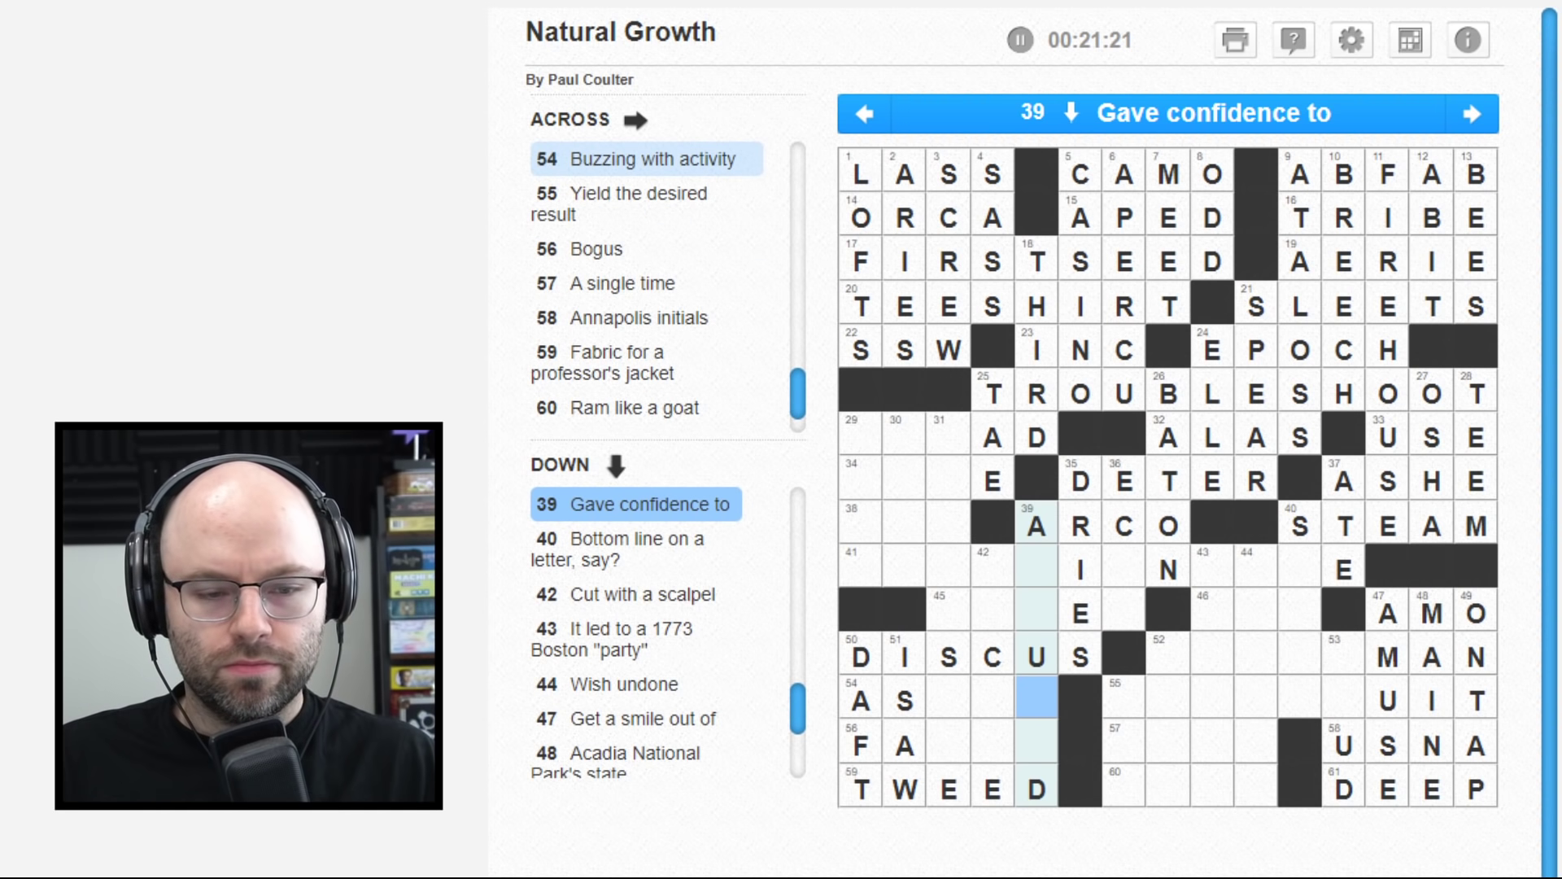
key(Down)
key(Left)
key(Left)
key(Up)
key(Up)
key(Up)
key(Up)
key(Up)
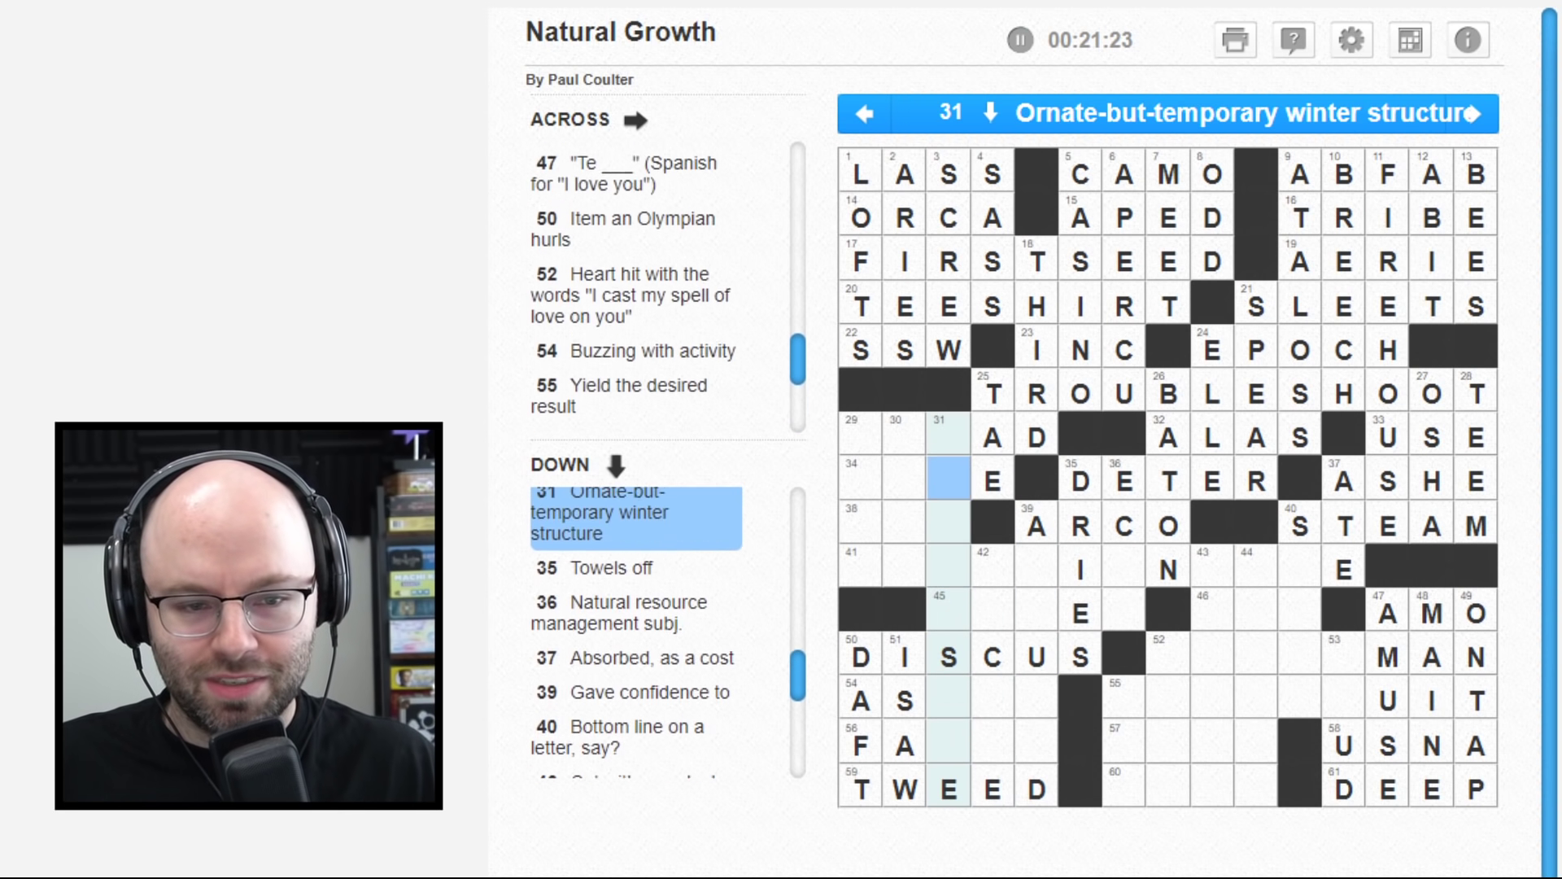
key(Left)
key(Left)
key(Down)
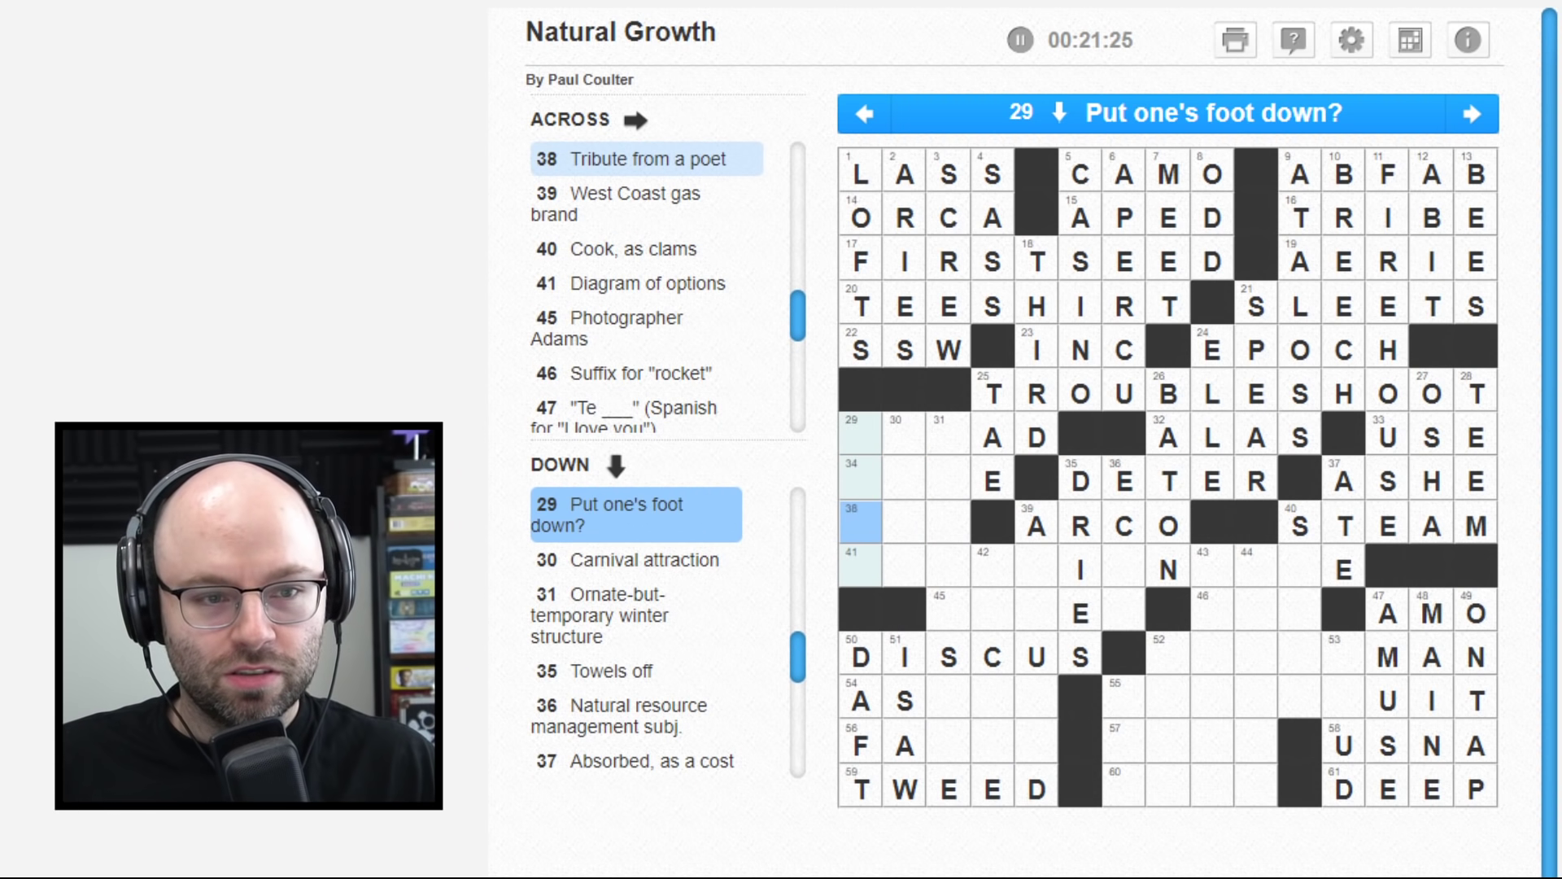
key(Right)
text(OD)
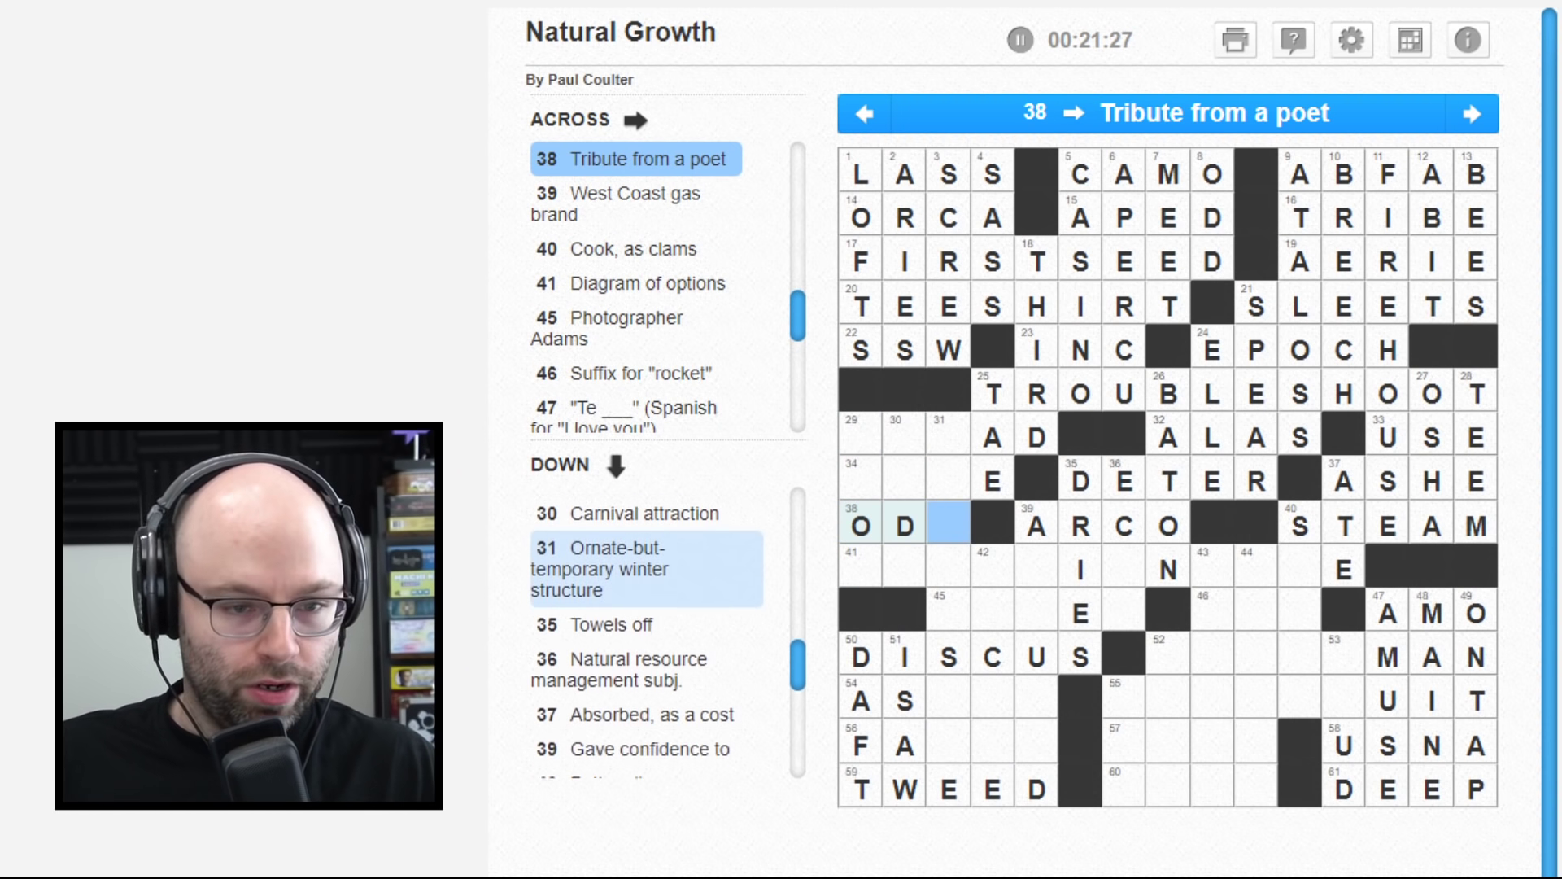
text(E)
key(shift+Tab)
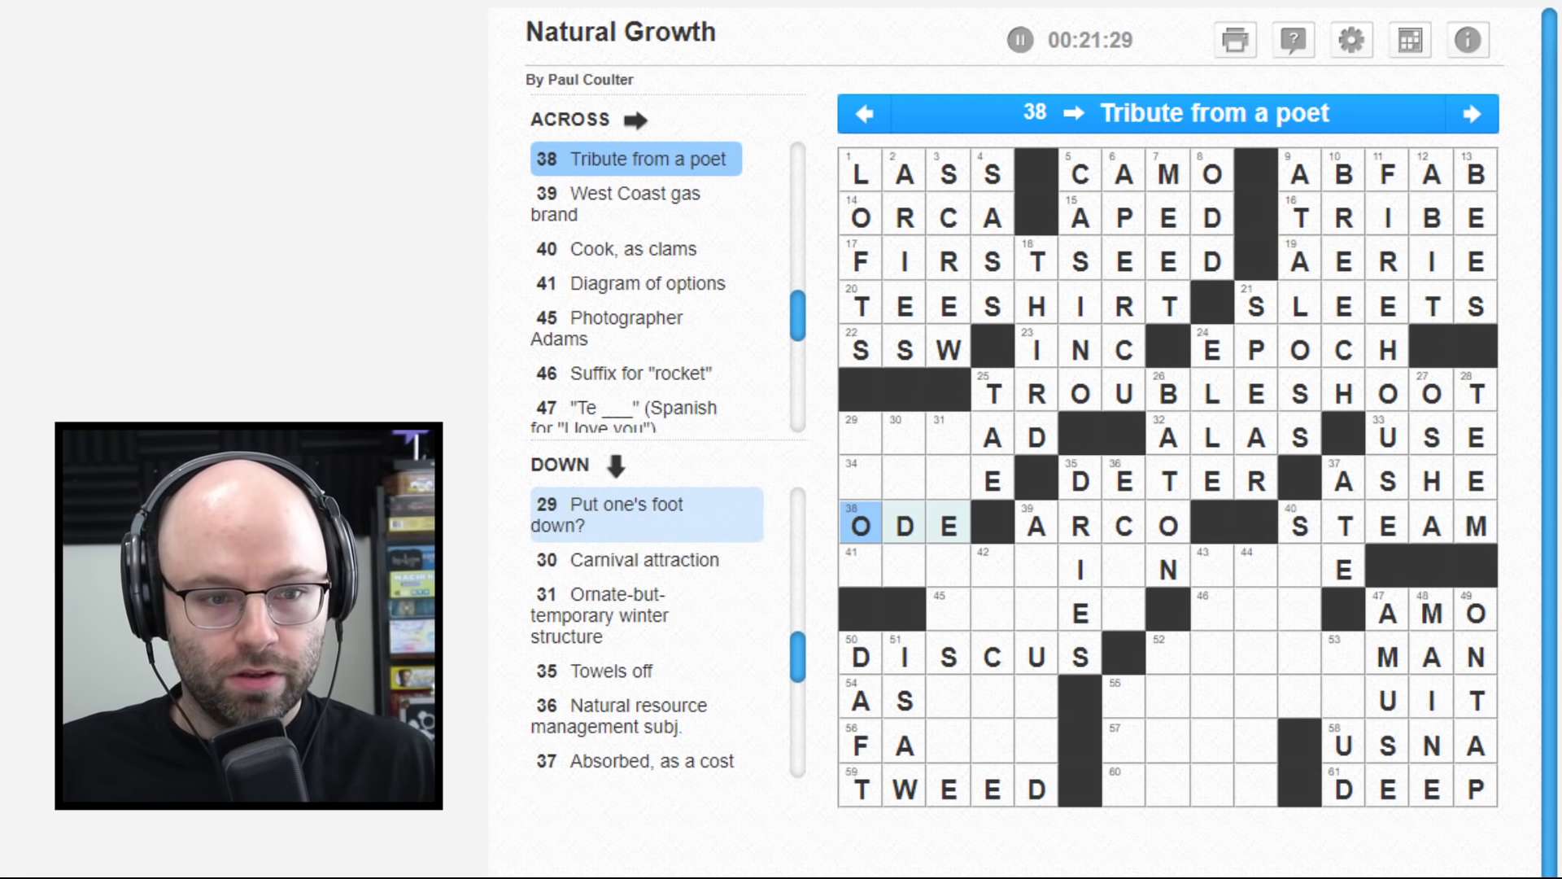
- Fill 30 Down with RIDE
key(space)
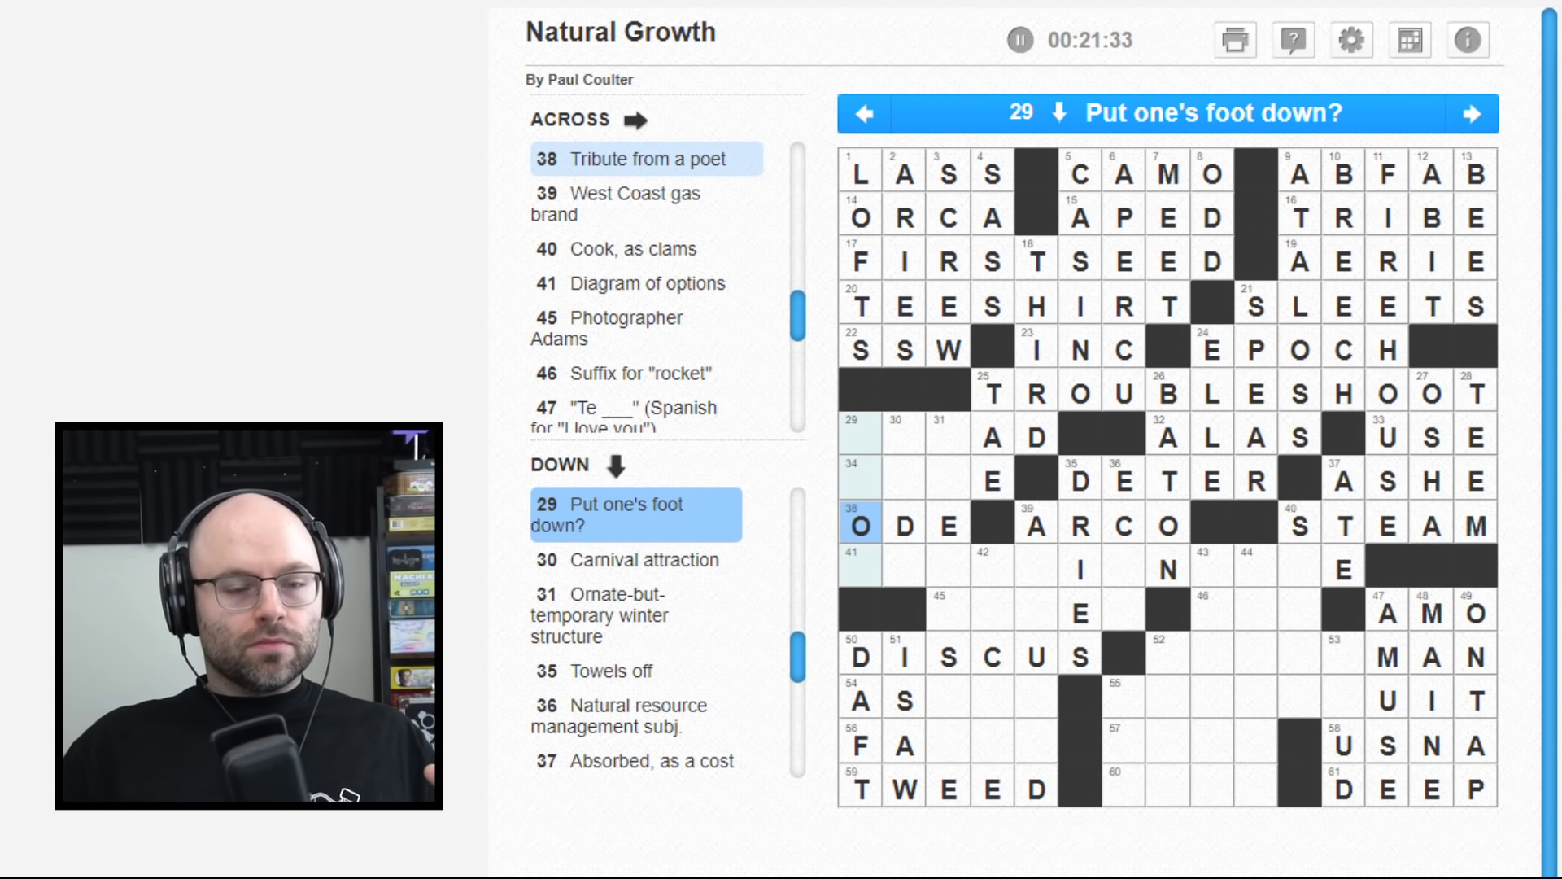
key(Up)
key(Right)
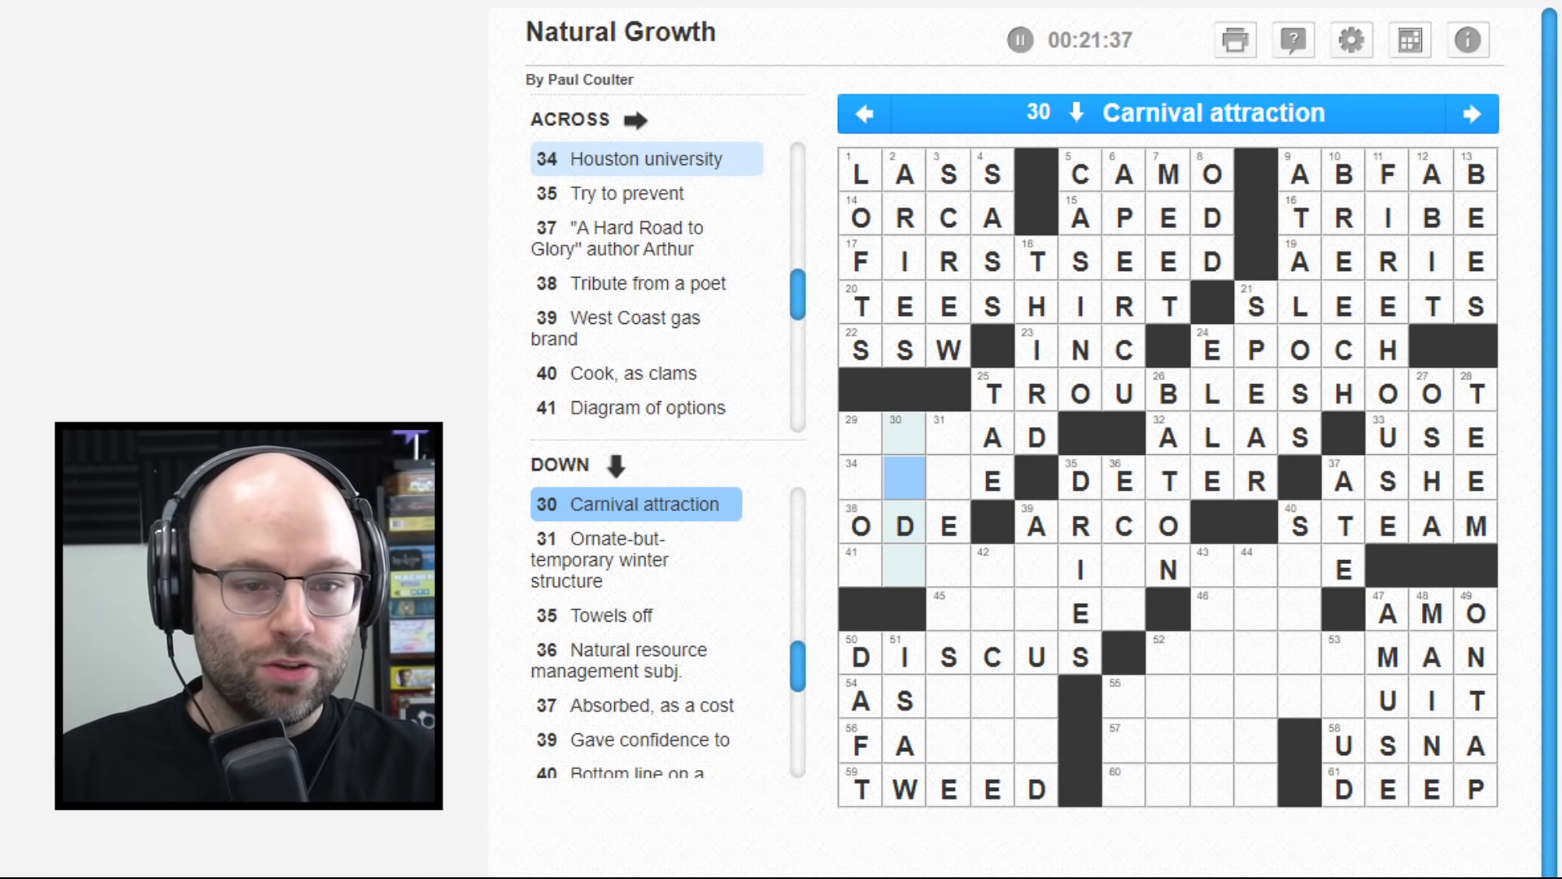
key(Up)
text(RIDE)
key(Left)
key(Down)
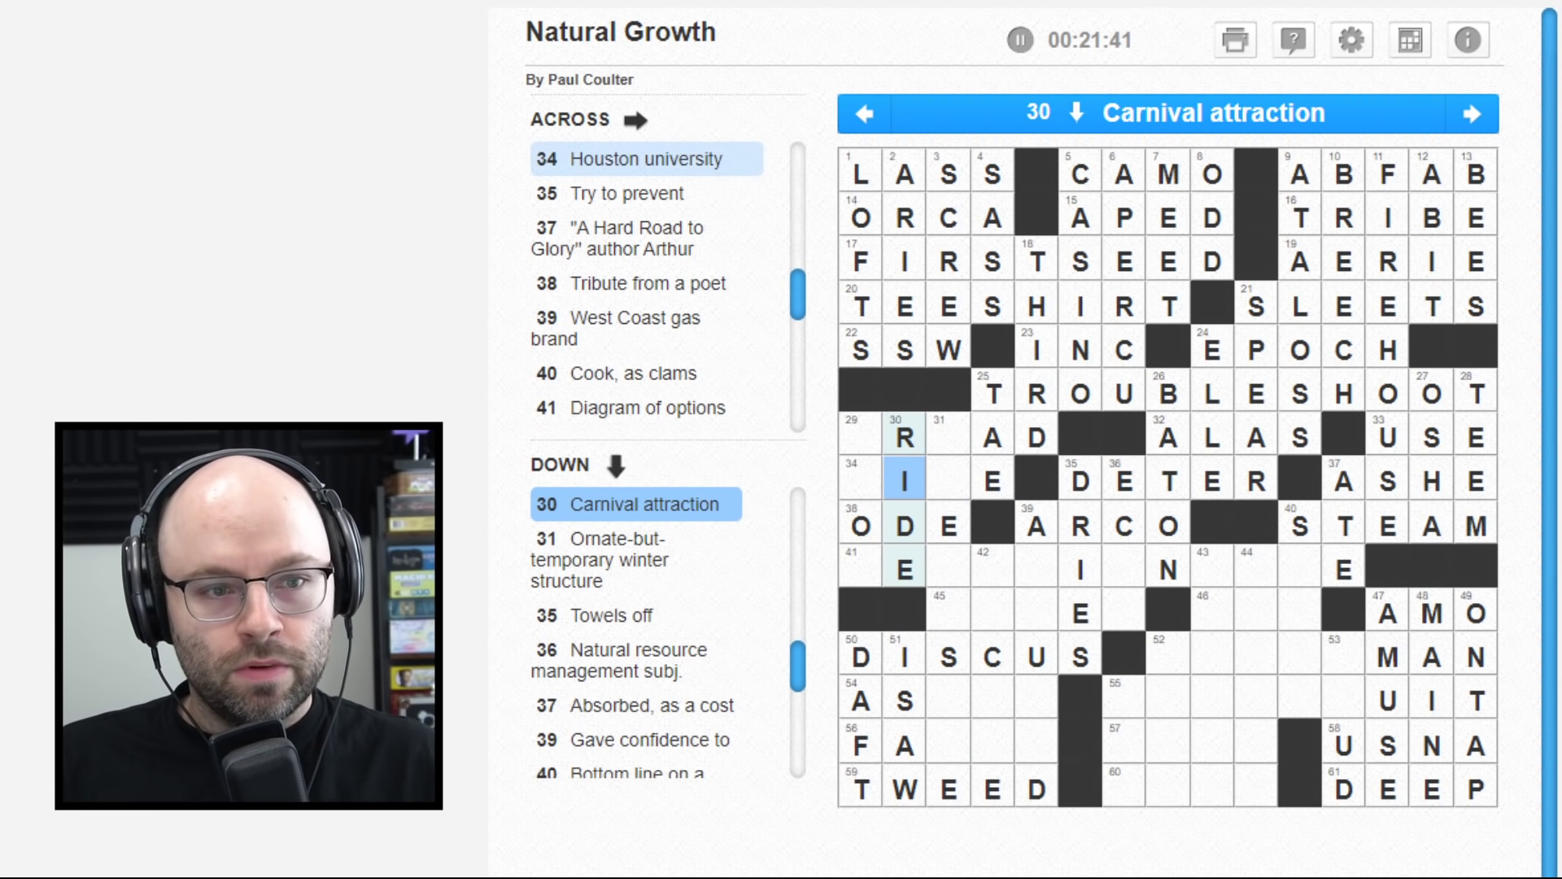
- Add R and C to 34 Across to make RICE
key(Left)
key(Right)
text(R)
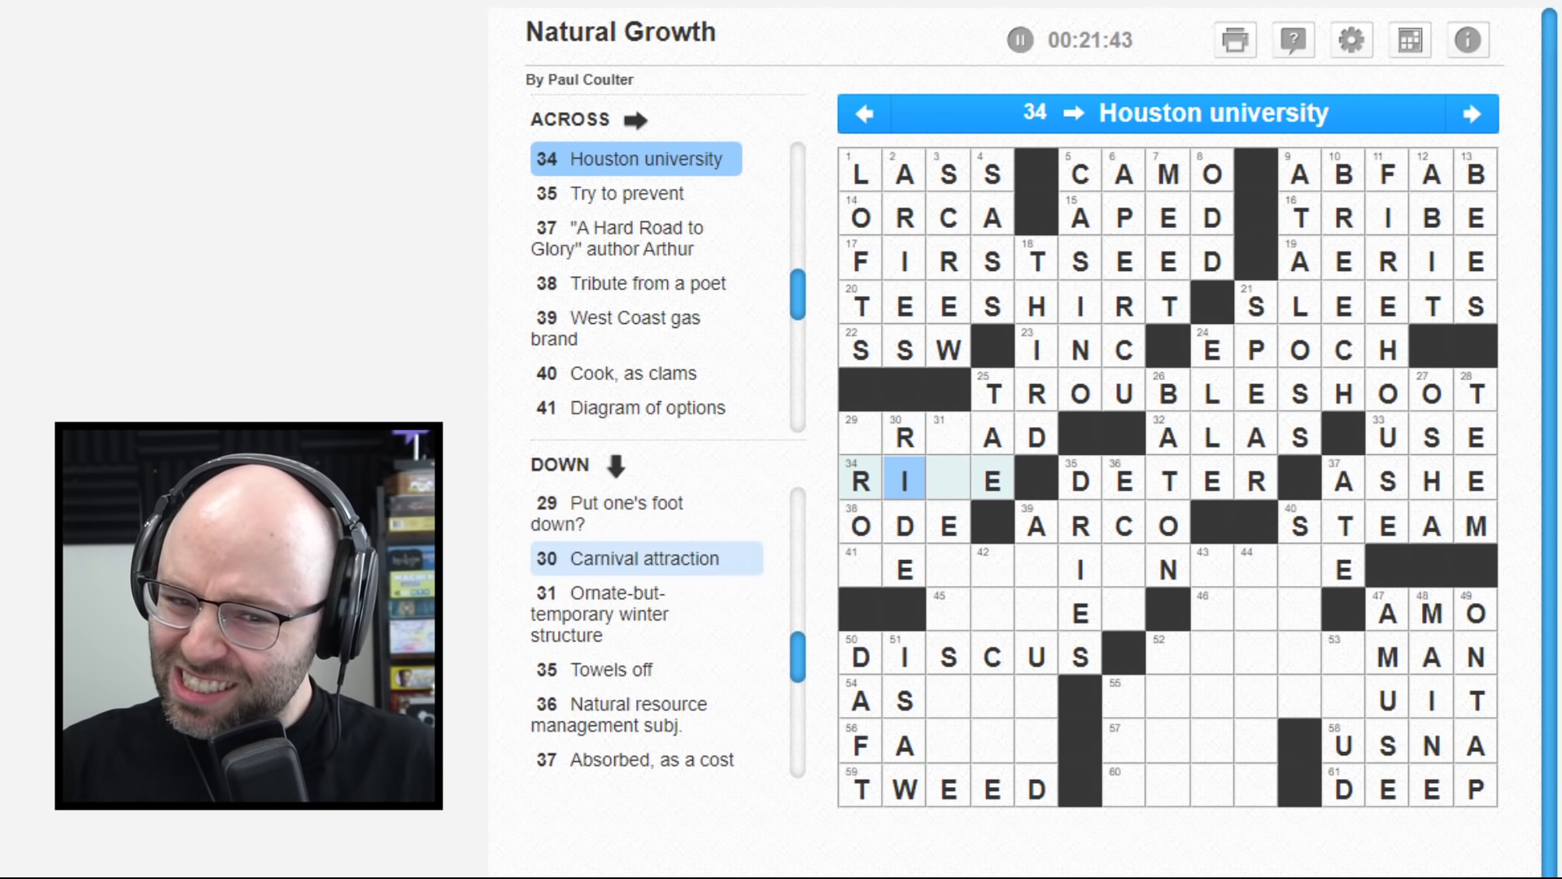
key(Right)
text(C)
key(Left)
key(Left)
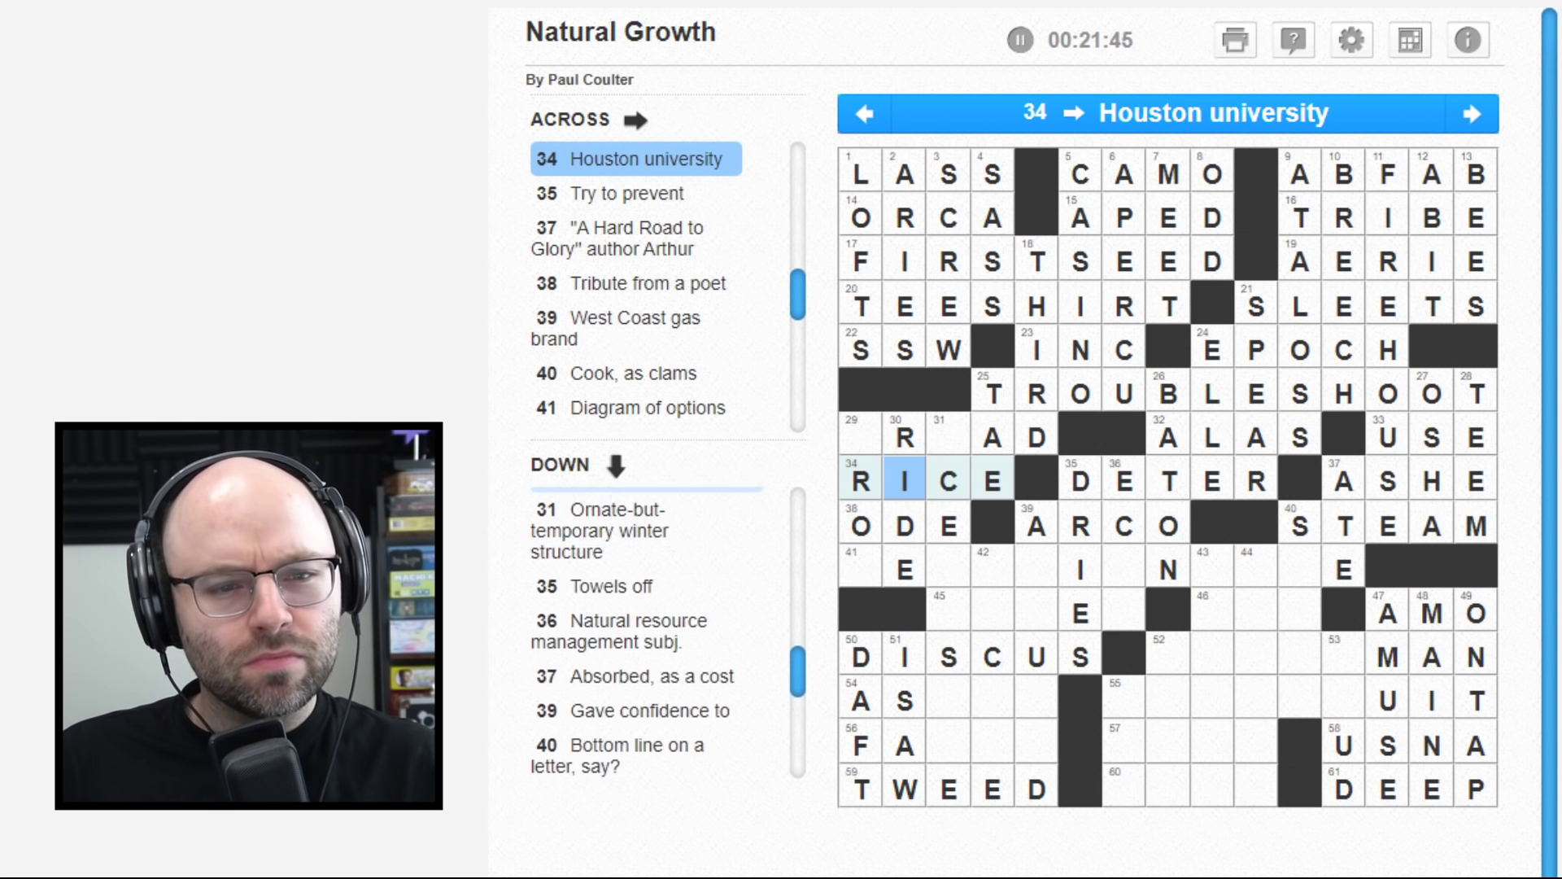
key(Up)
key(Left)
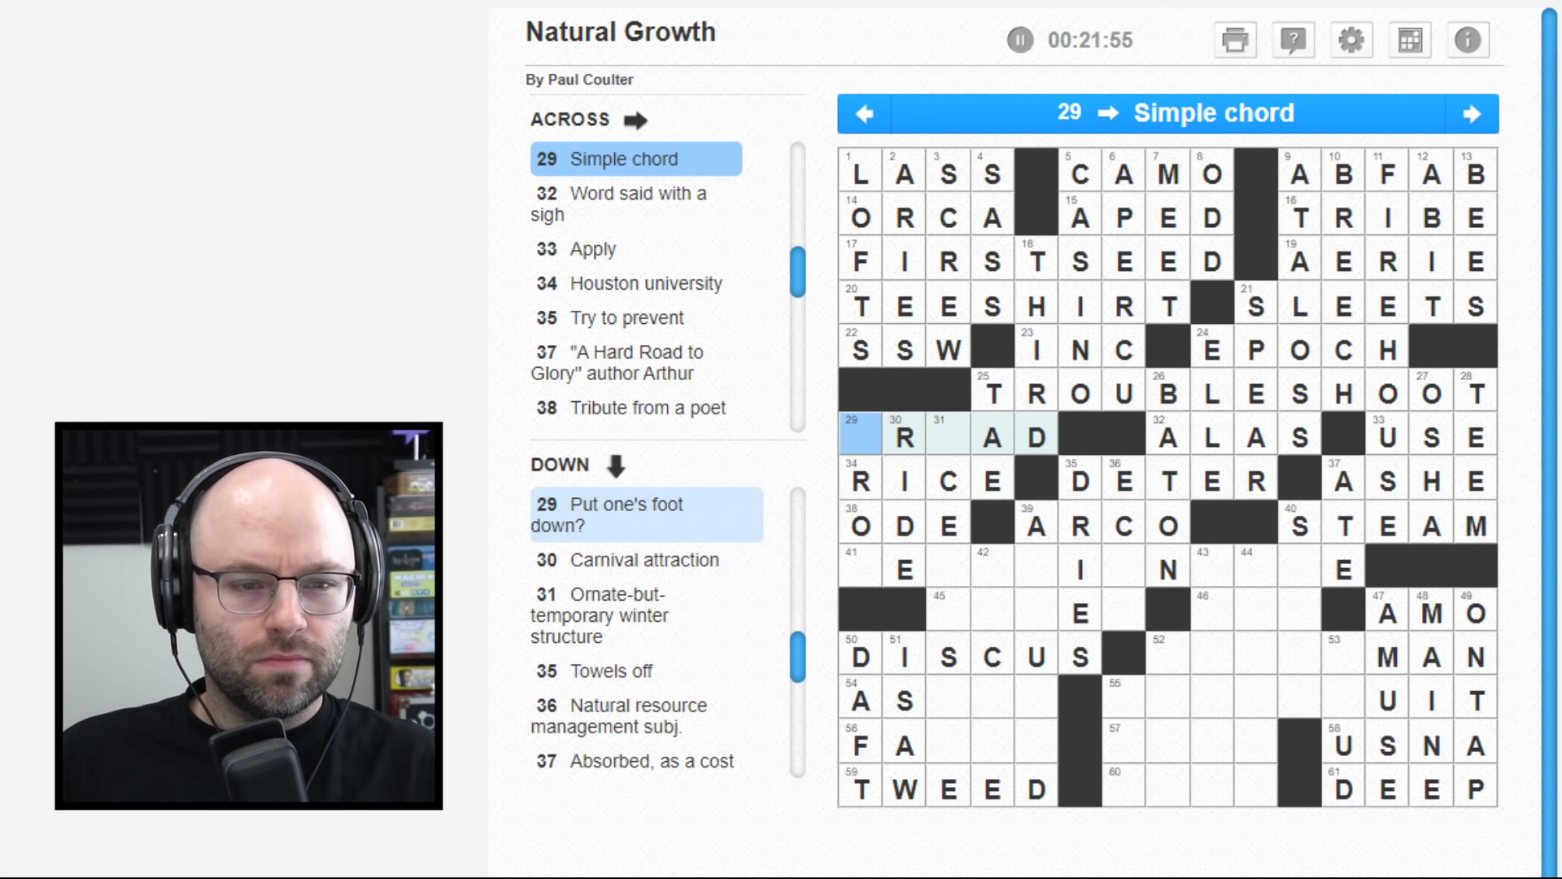
key(Down)
key(Down)
key(Down)
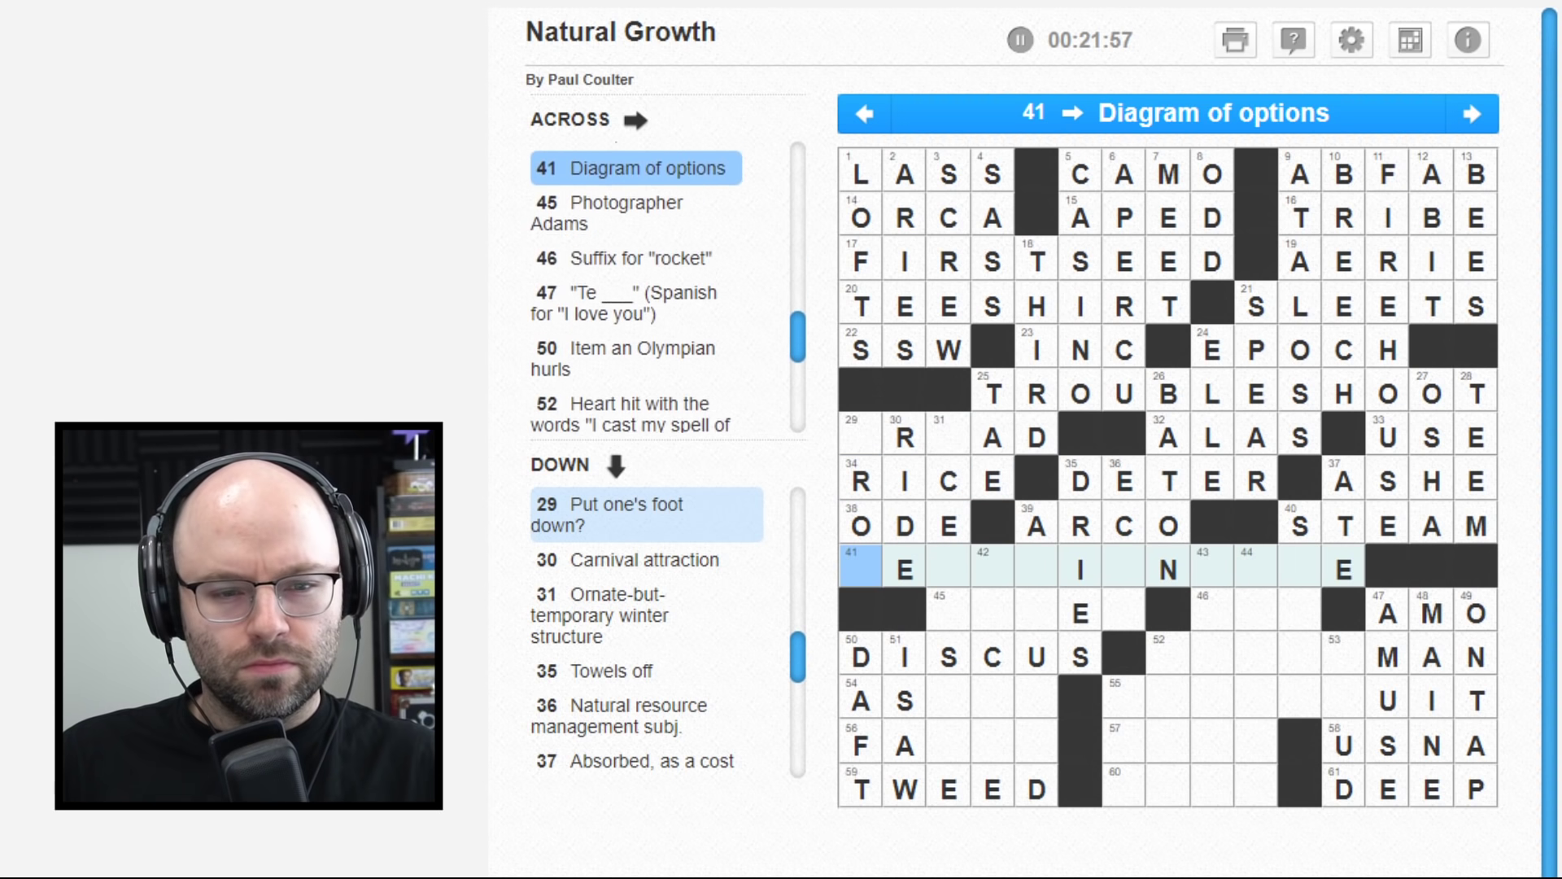
key(Up)
key(Up)
key(Up)
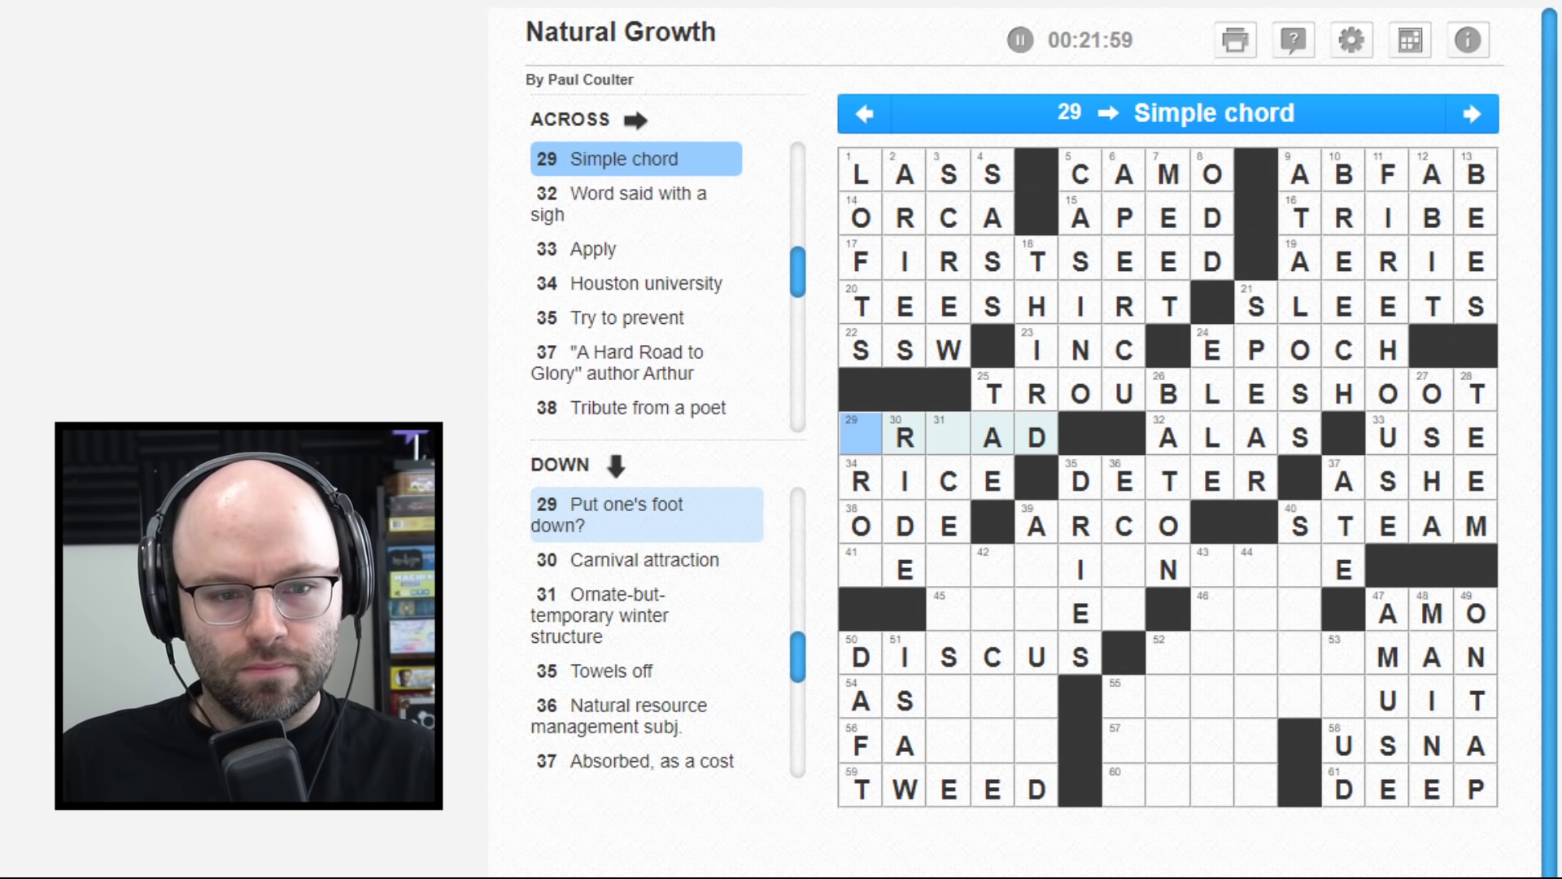
key(Down)
key(Down)
key(Down)
key(Right)
key(Right)
key(Right)
key(Right)
key(Left)
key(Left)
key(Up)
key(Up)
key(Left)
key(Left)
key(Delete)
key(Right)
key(Right)
key(Delete)
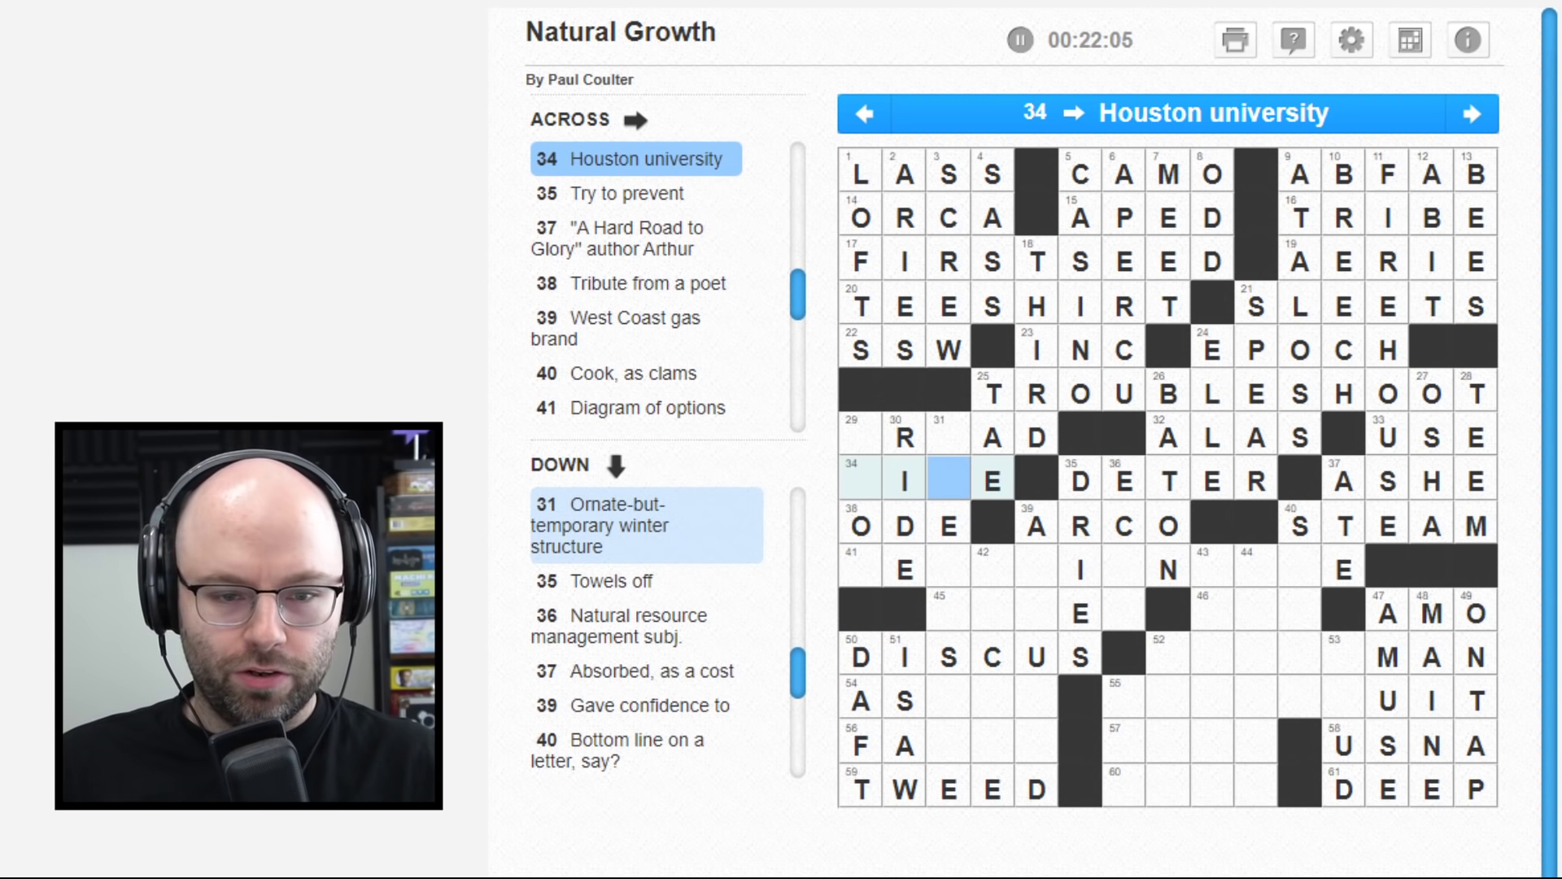
key(Down)
key(Down)
key(Right)
key(Right)
key(Right)
key(Right)
key(Right)
key(Right)
key(Down)
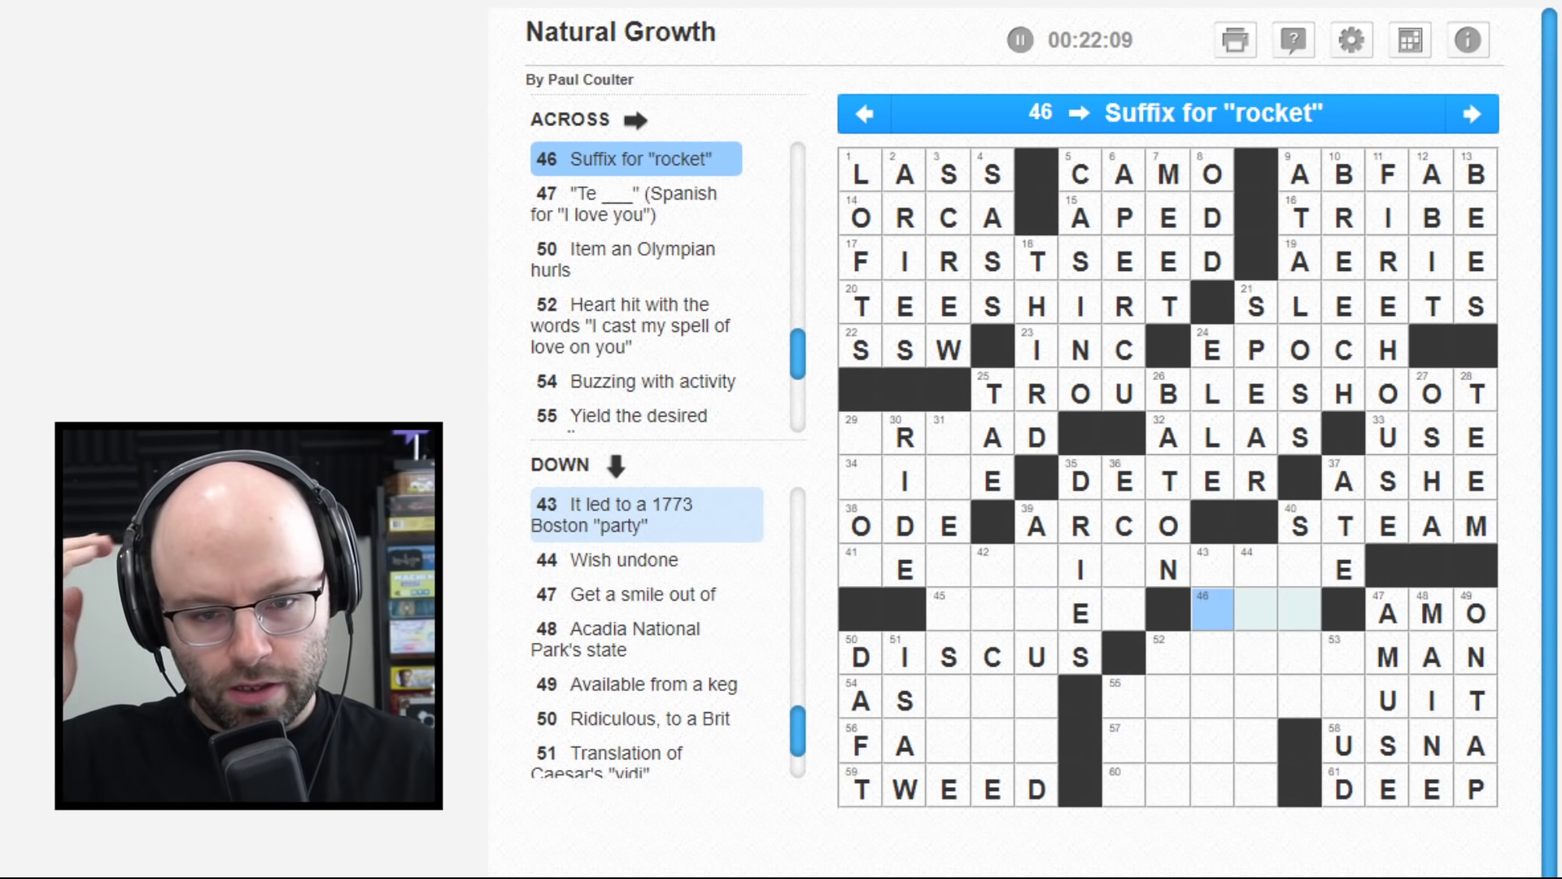
key(Tab)
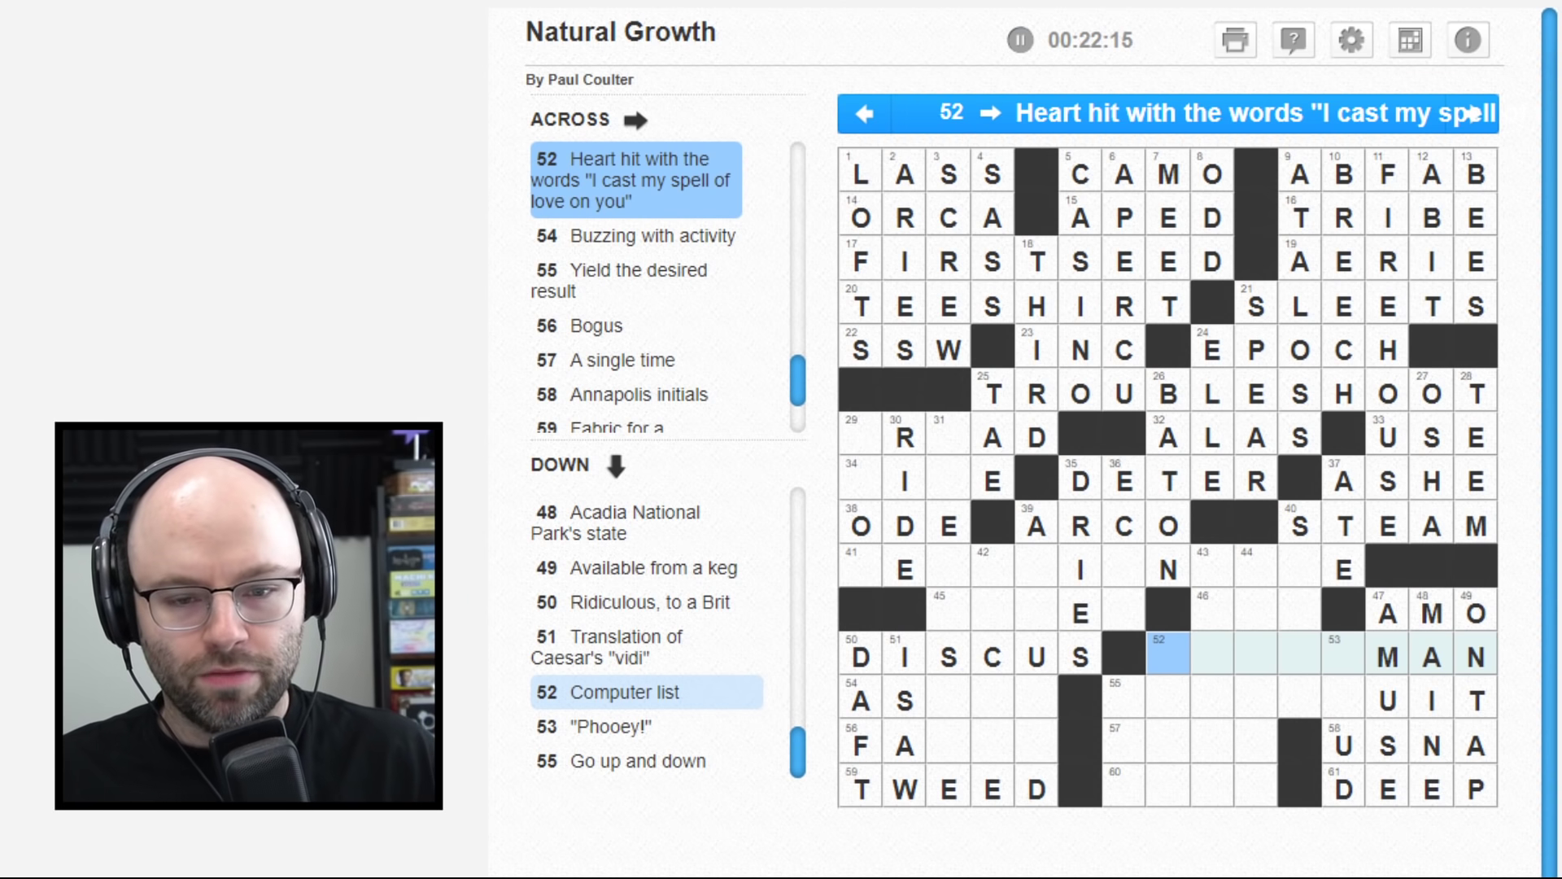
key(Right)
key(Right)
key(Right)
key(Left)
key(Left)
key(Left)
key(Right)
key(Down)
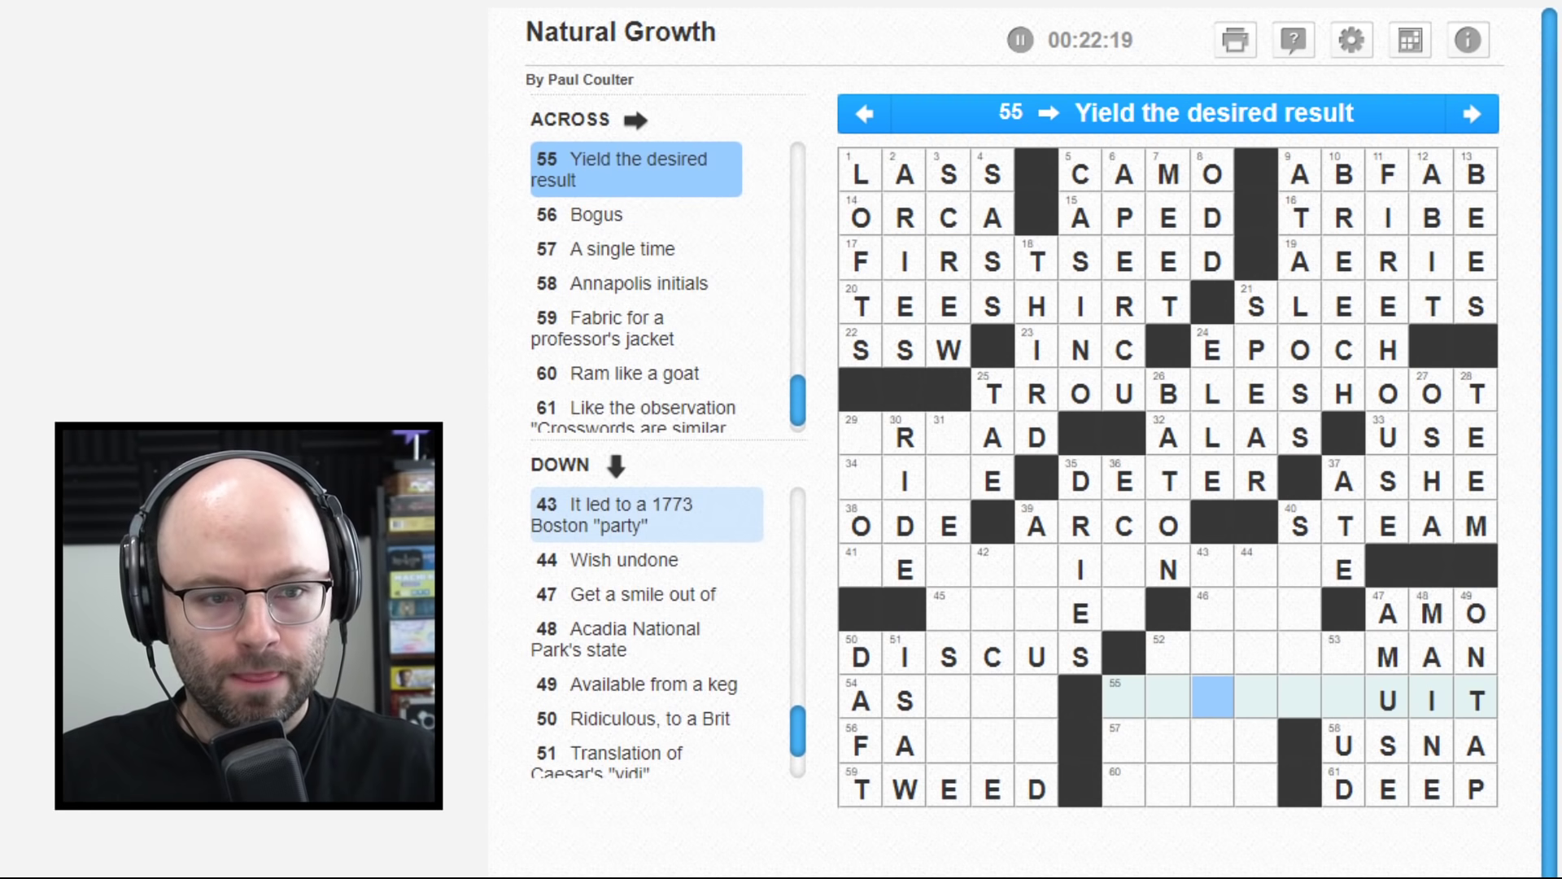
key(Left)
key(Left)
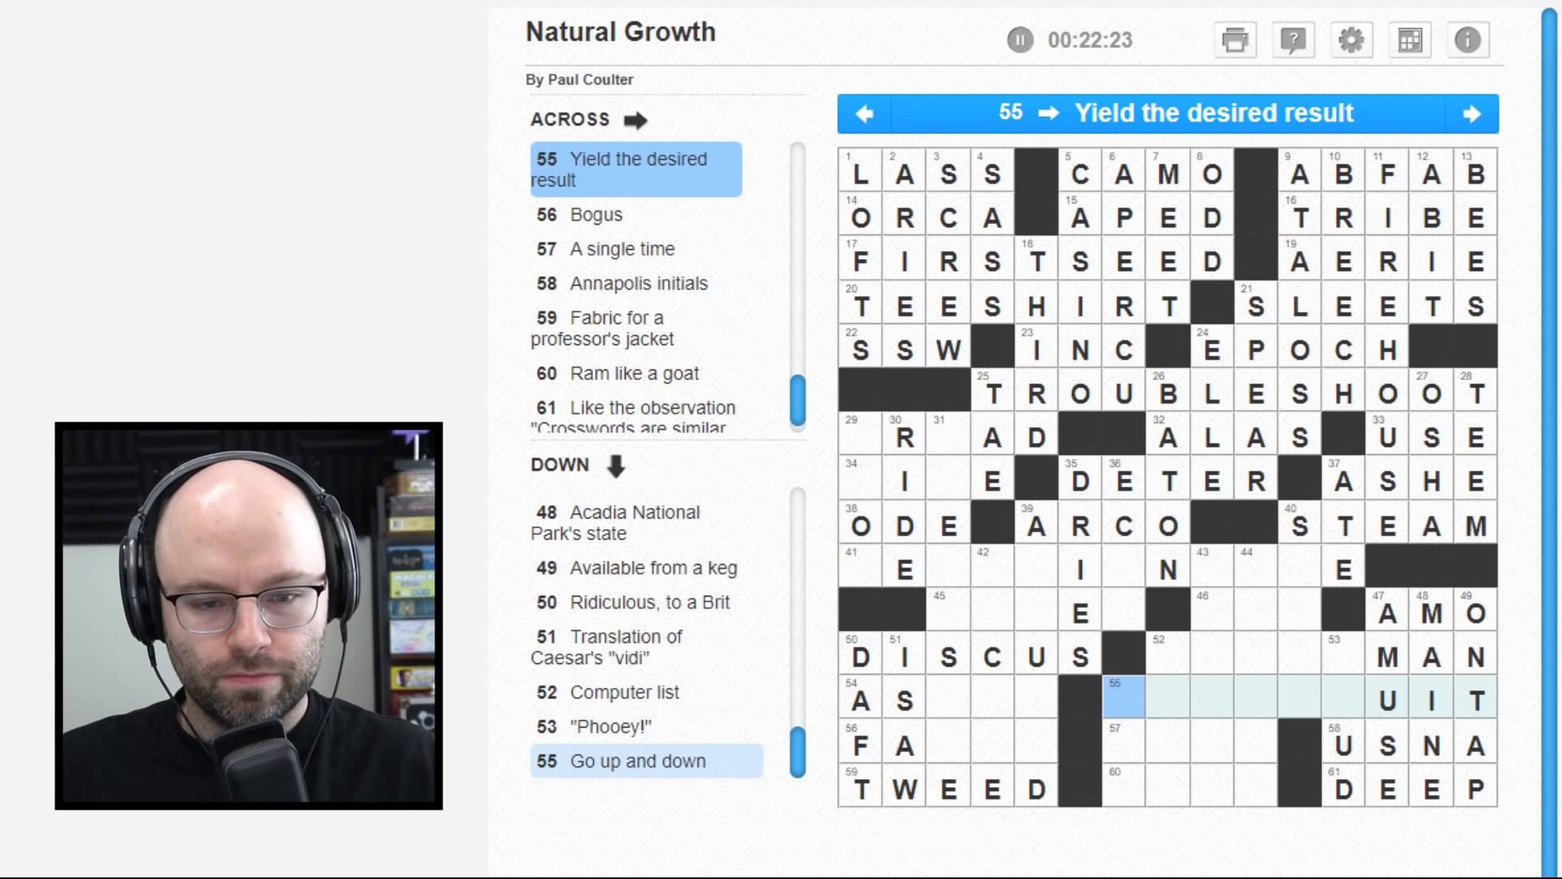
key(Right)
key(Right)
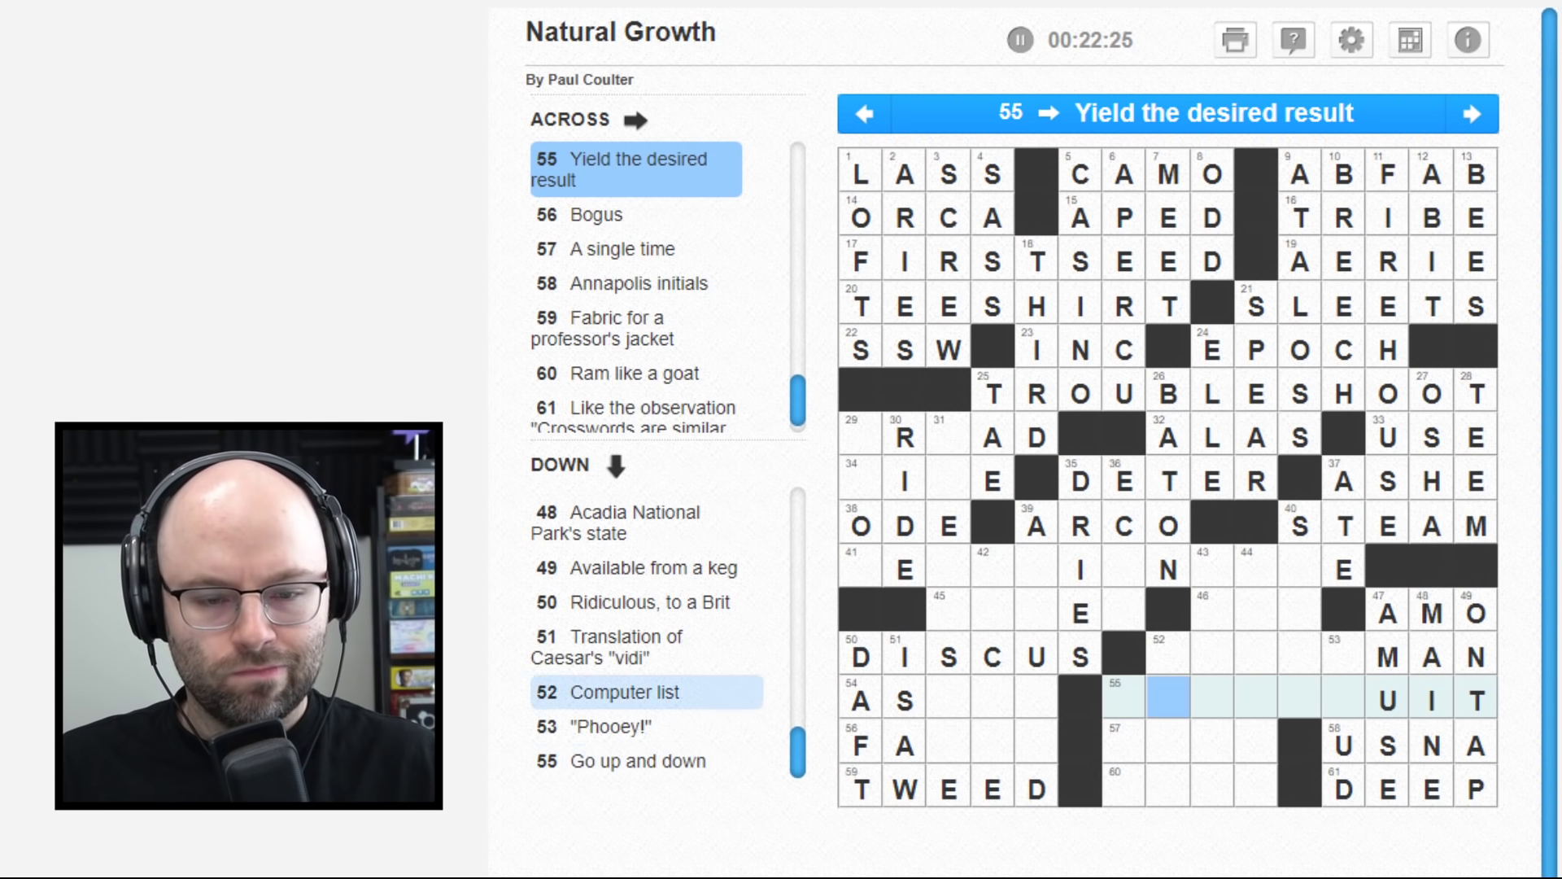
key(Right)
key(Right)
key(Right)
key(Up)
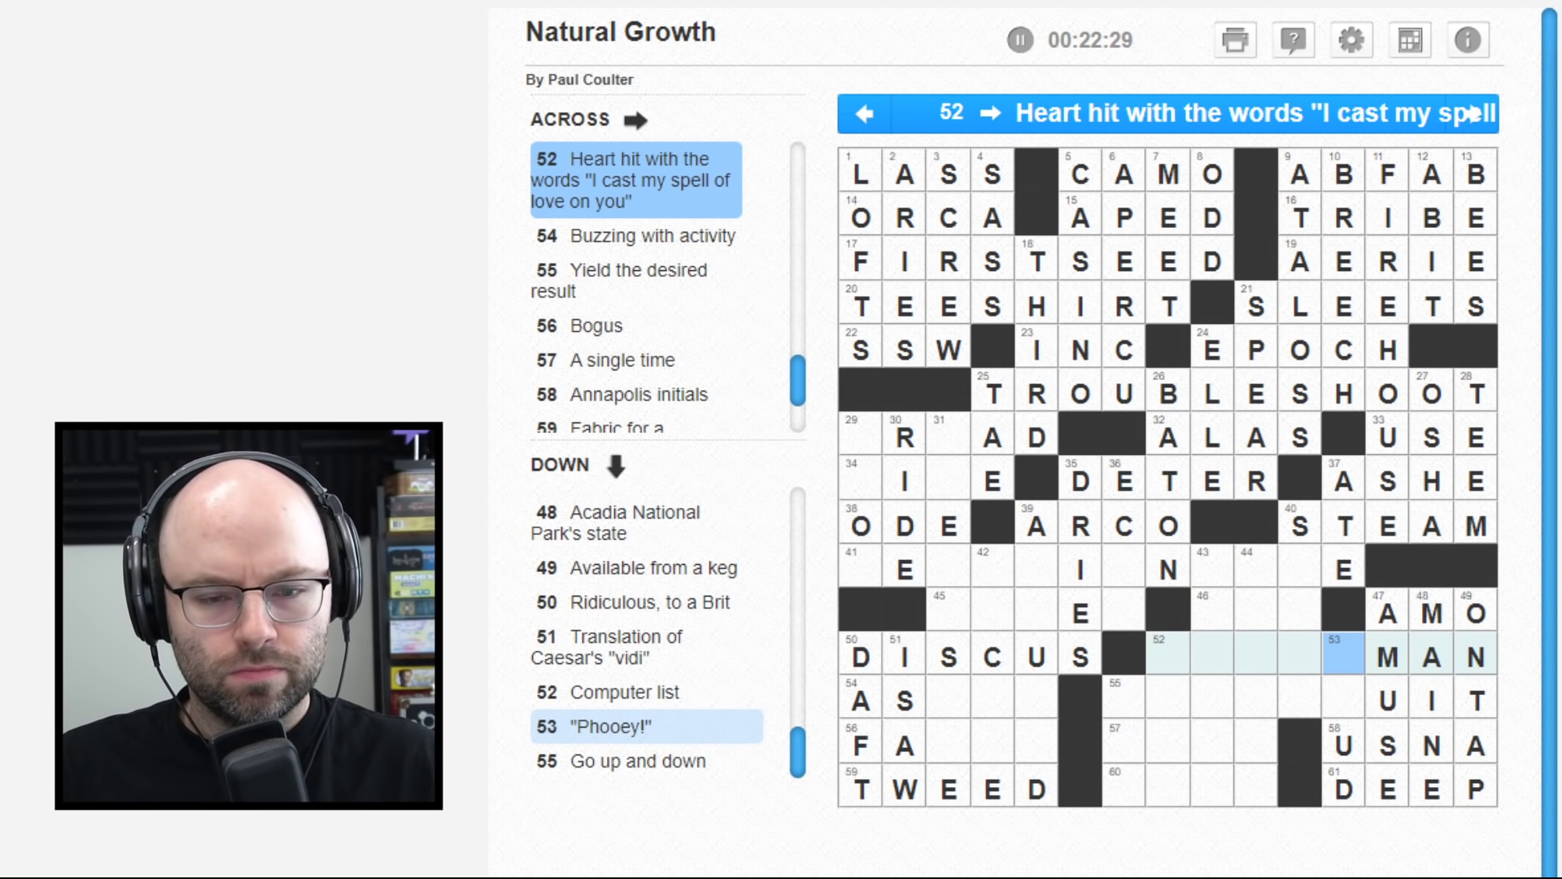
- Enter C and R in 53 Down to complete CRUD for 'Phooey!'
key(Down)
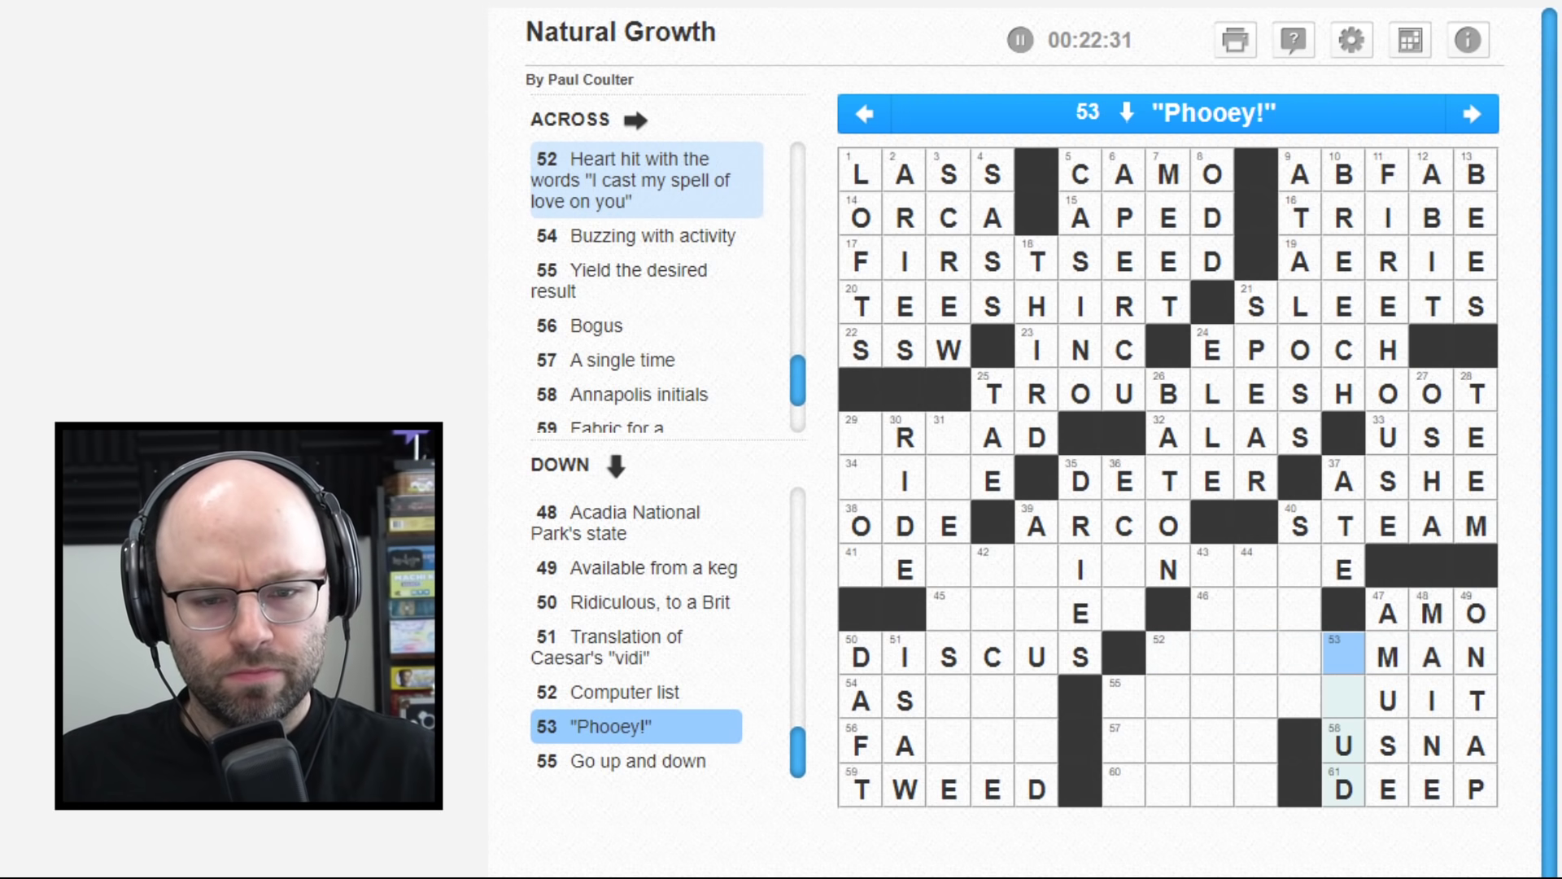
text(CR)
text(F)
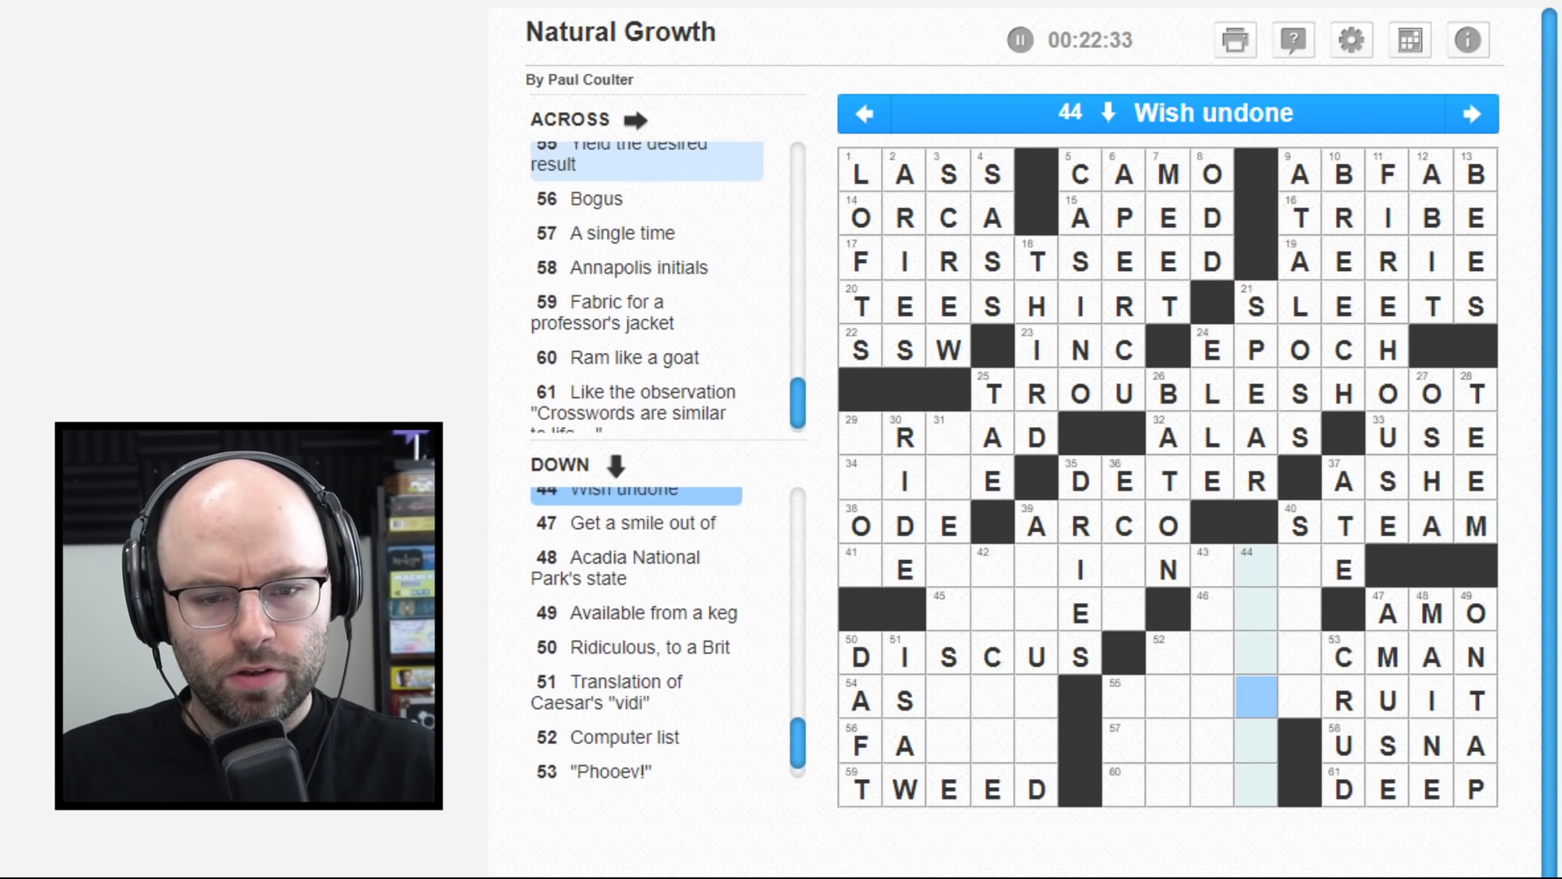
key(Left)
key(Right)
key(Right)
key(Right)
key(Down)
key(Right)
key(Right)
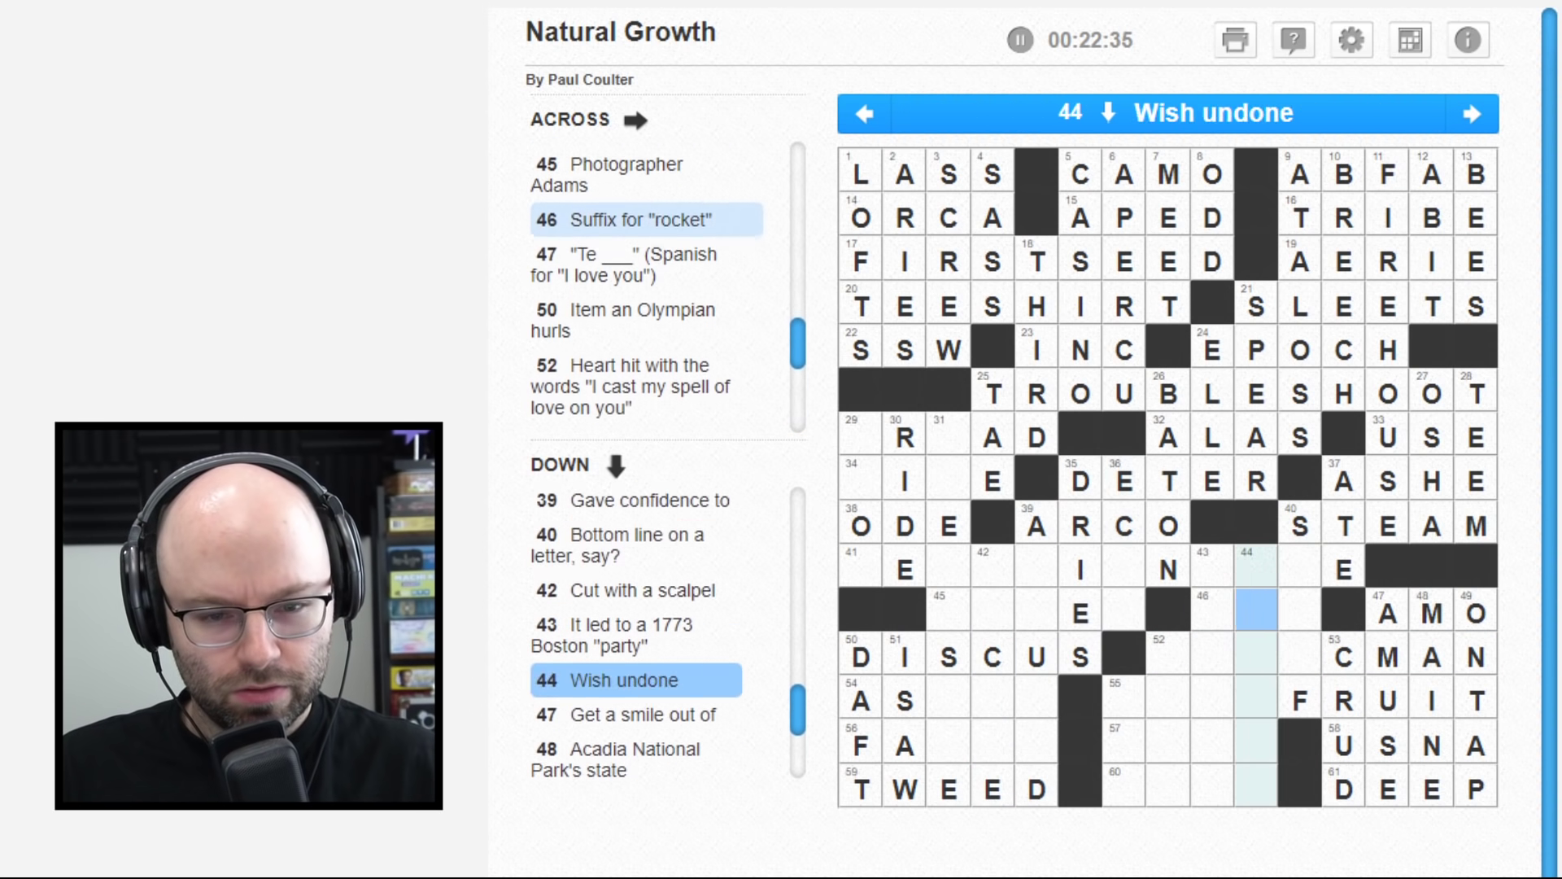
key(Right)
key(Down)
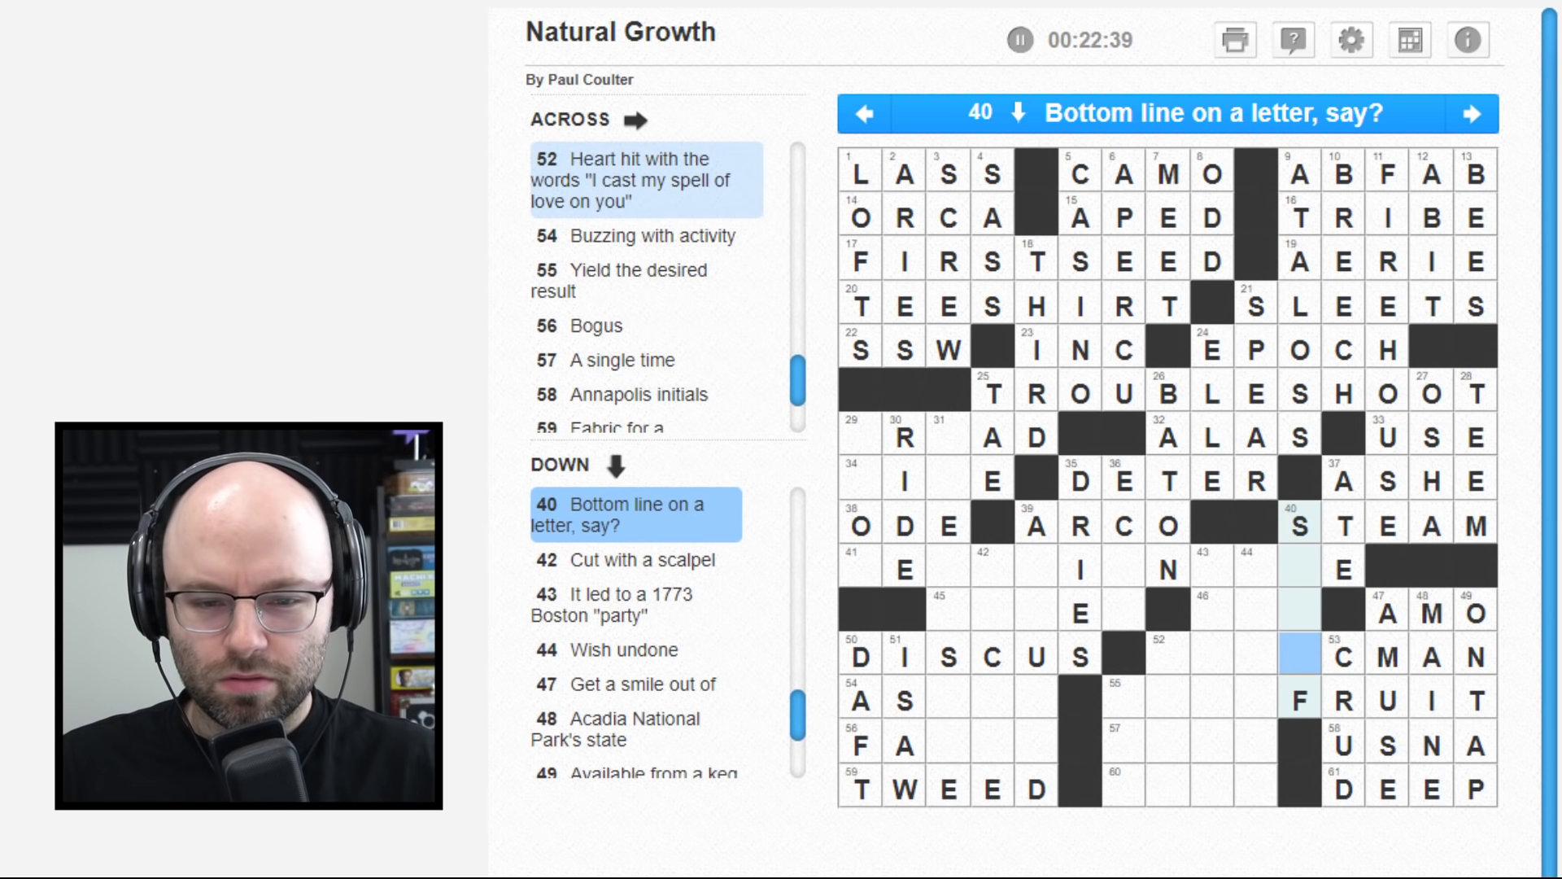
key(Right)
key(Right)
key(Right)
key(Right)
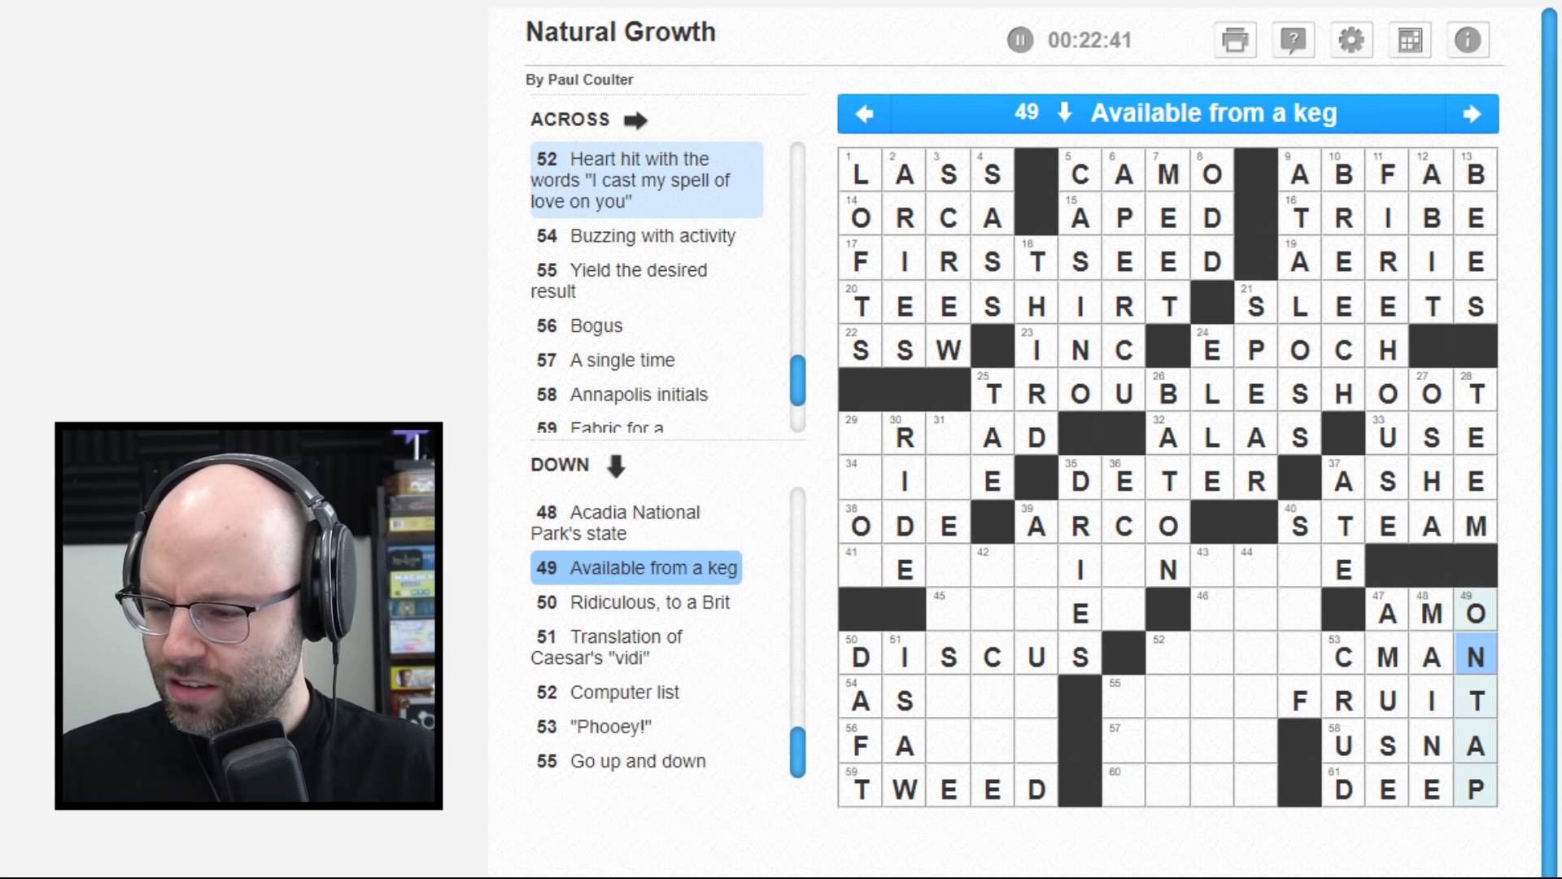
key(Left)
key(Left)
key(Left)
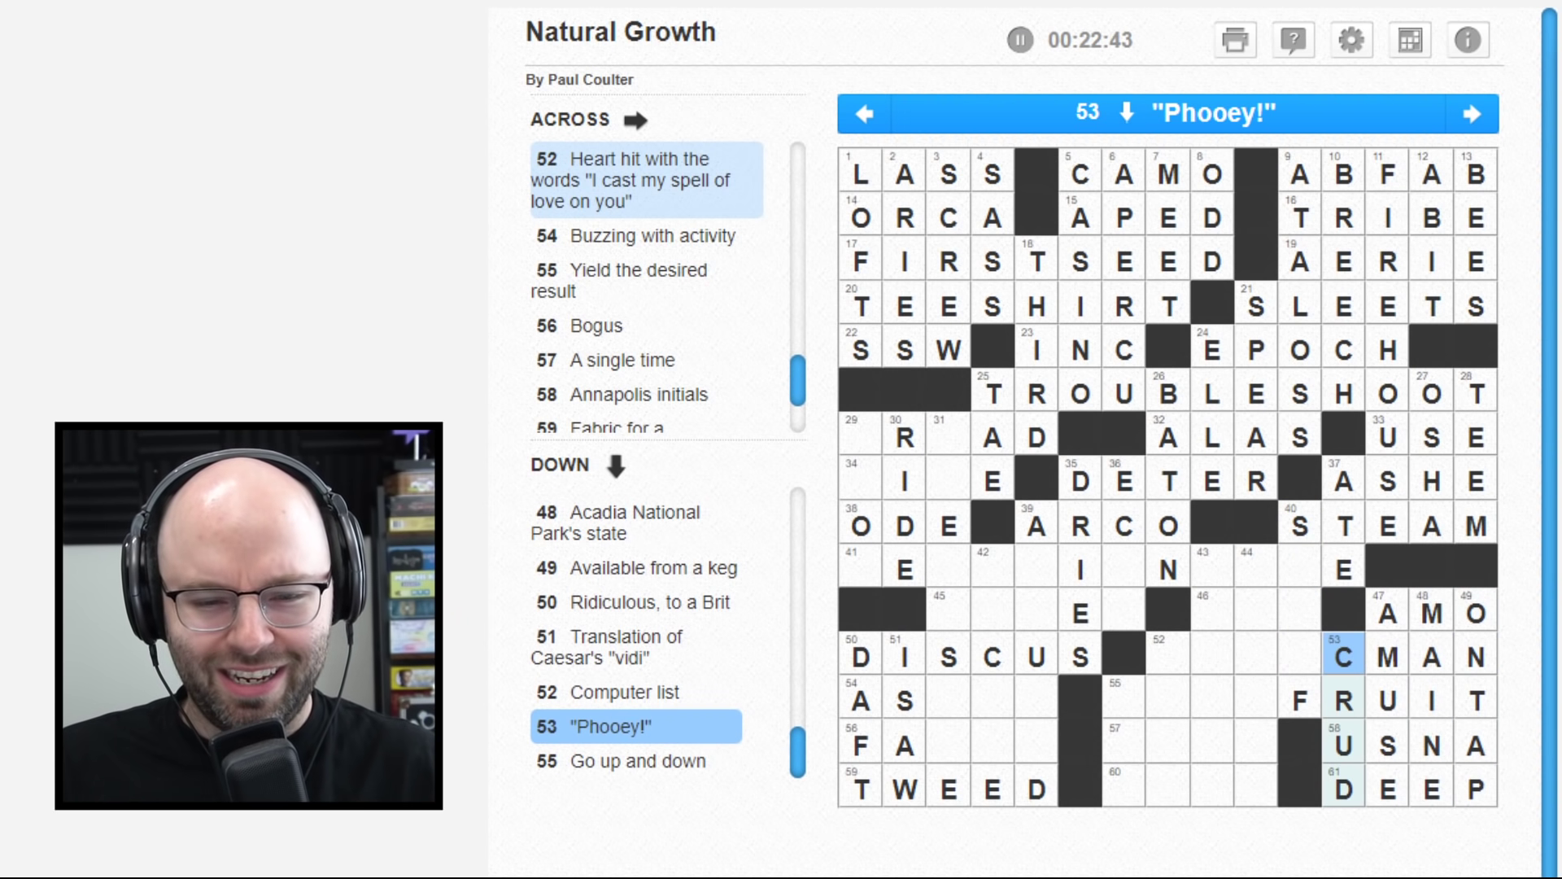
key(Left)
key(Left)
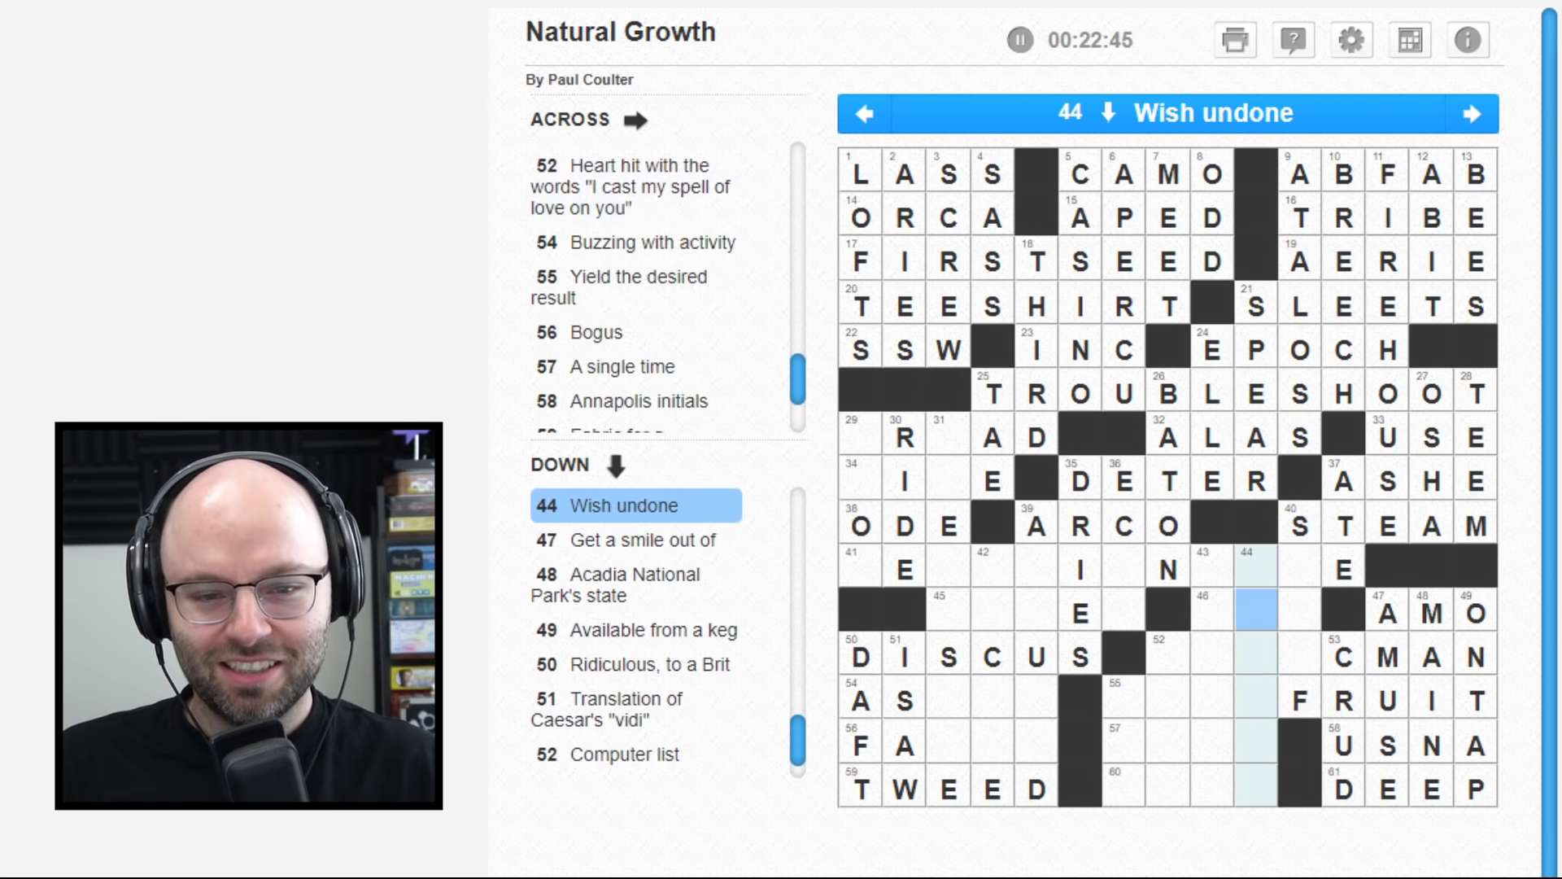
- Check 40 Down and STEAM, then add F before RUIT to make FRUIT
key(Up)
key(Right)
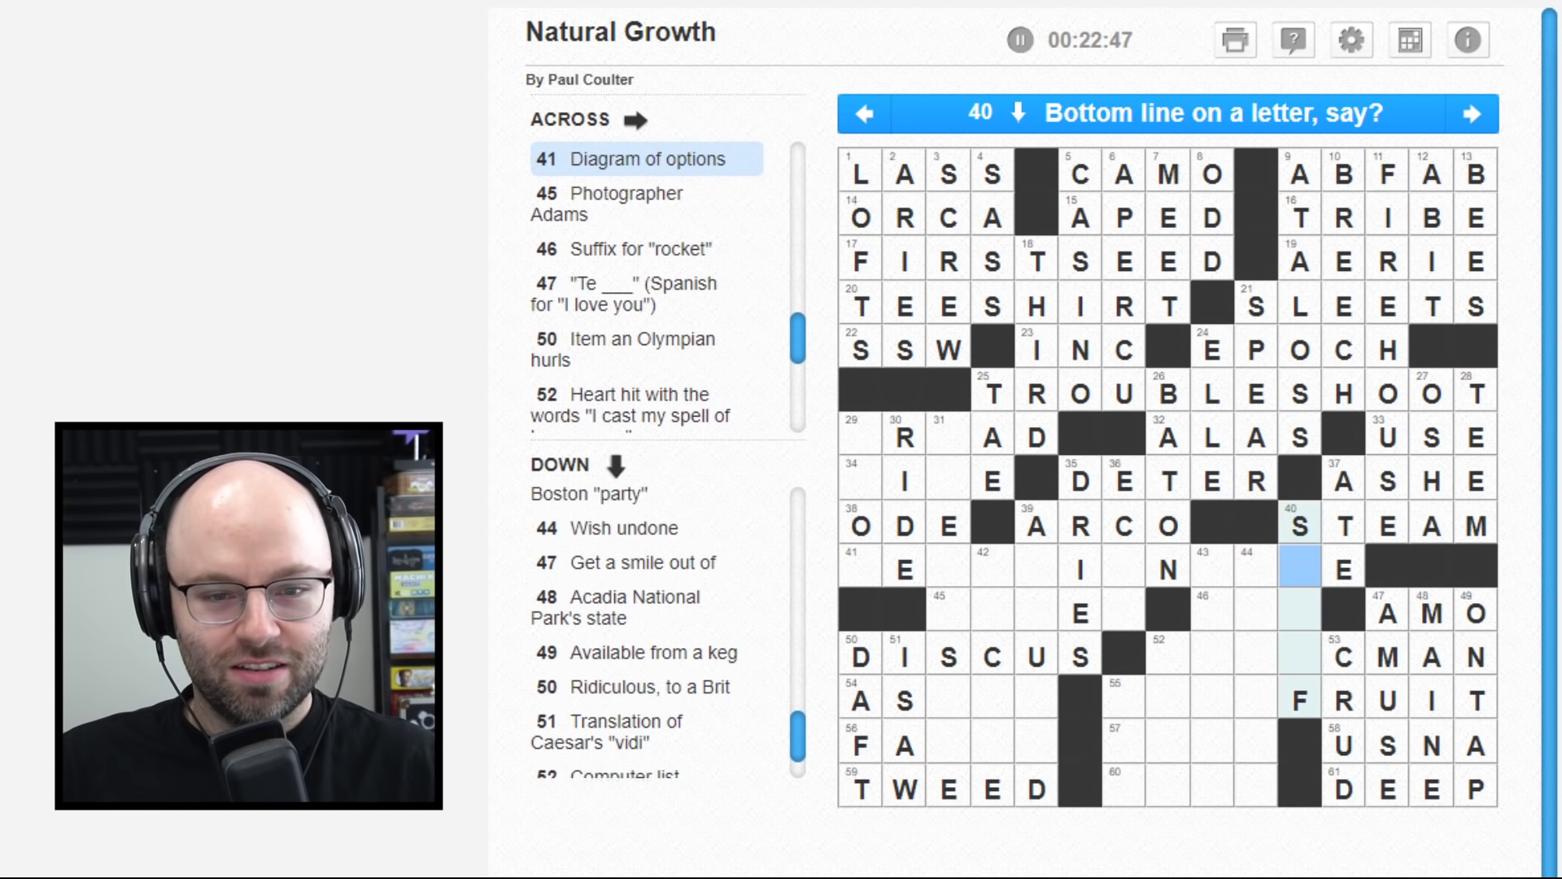
key(Right)
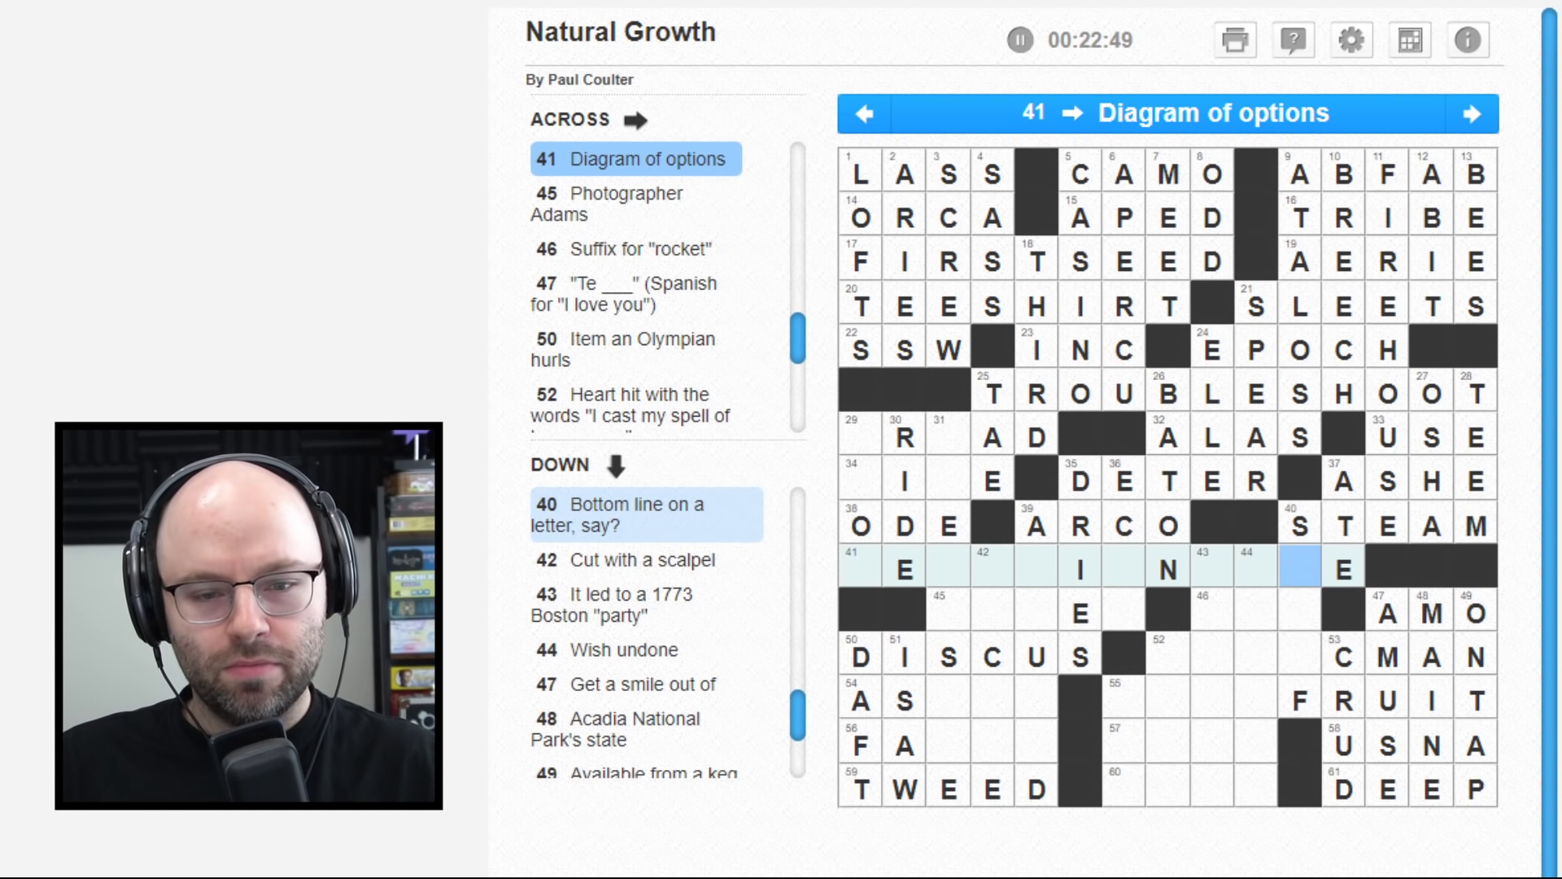
key(Up)
key(Down)
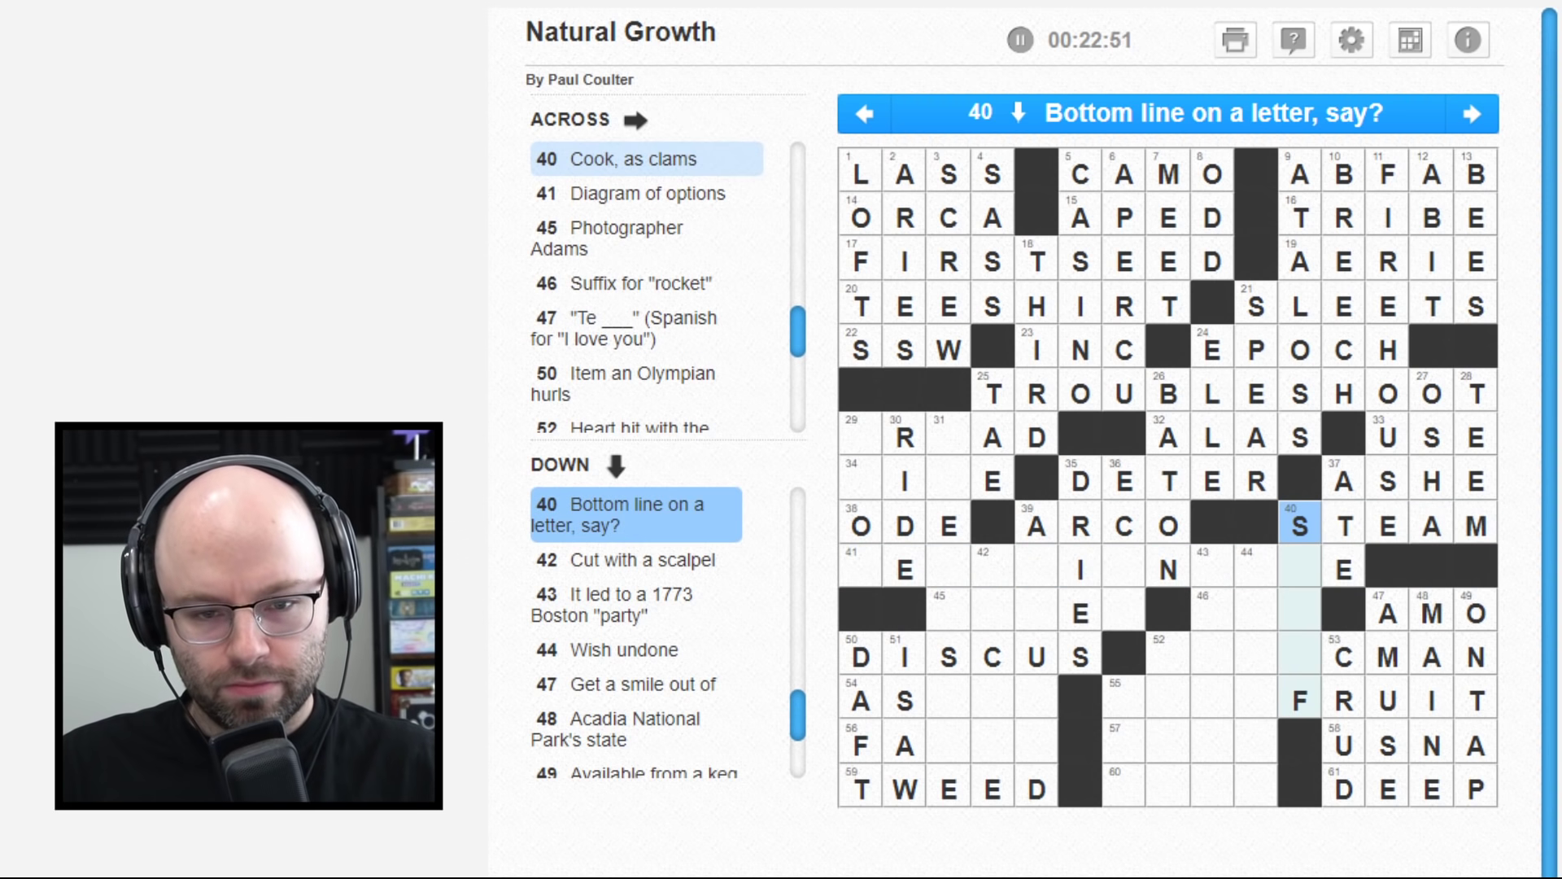
key(Down)
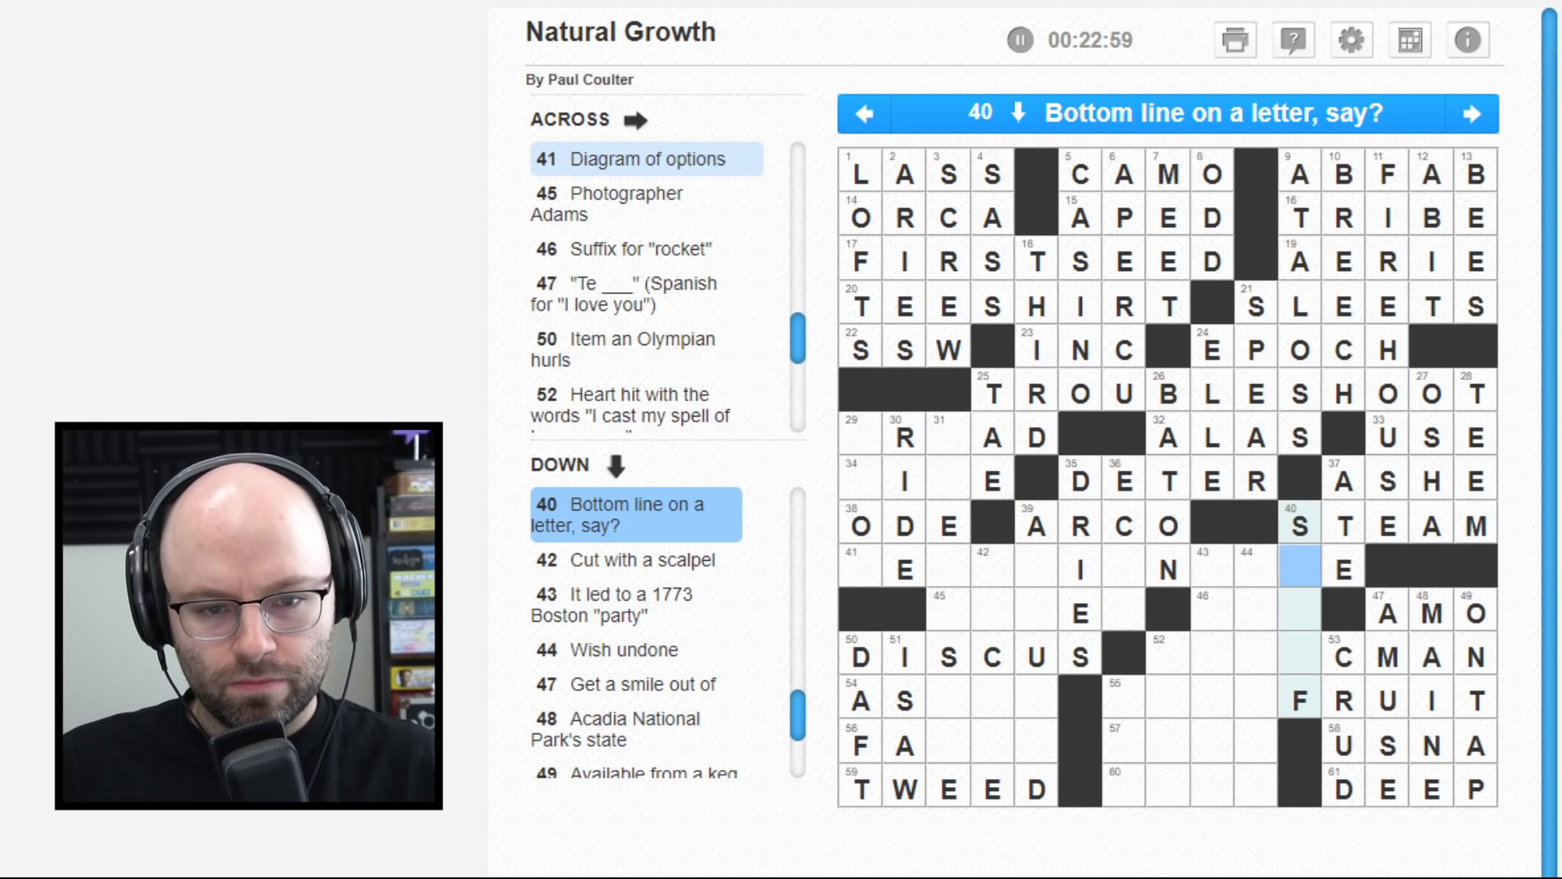
key(Left)
key(Left)
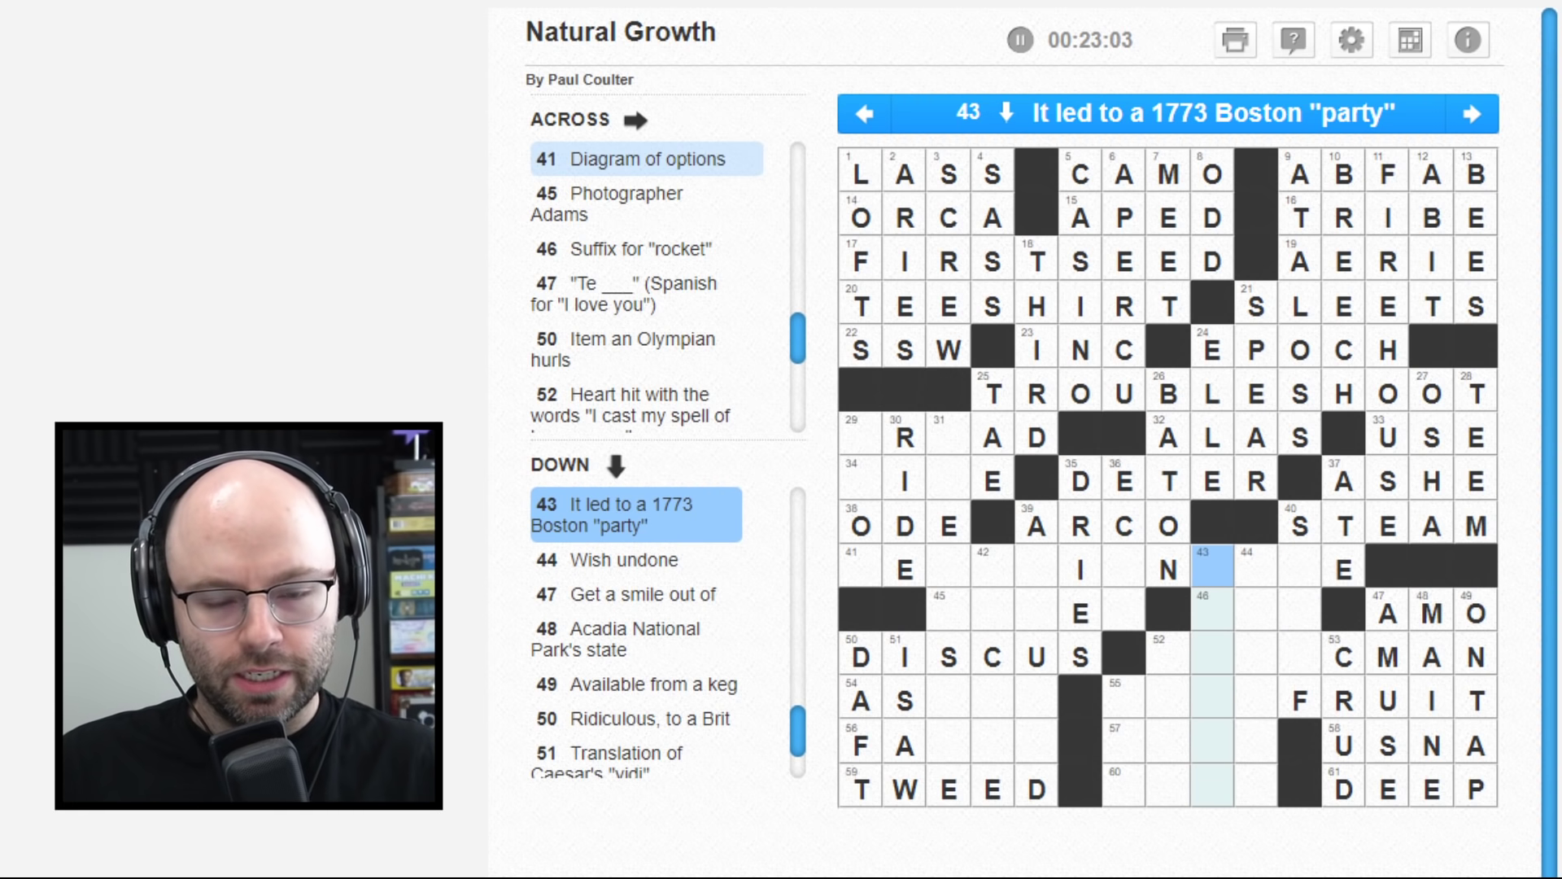
key(Down)
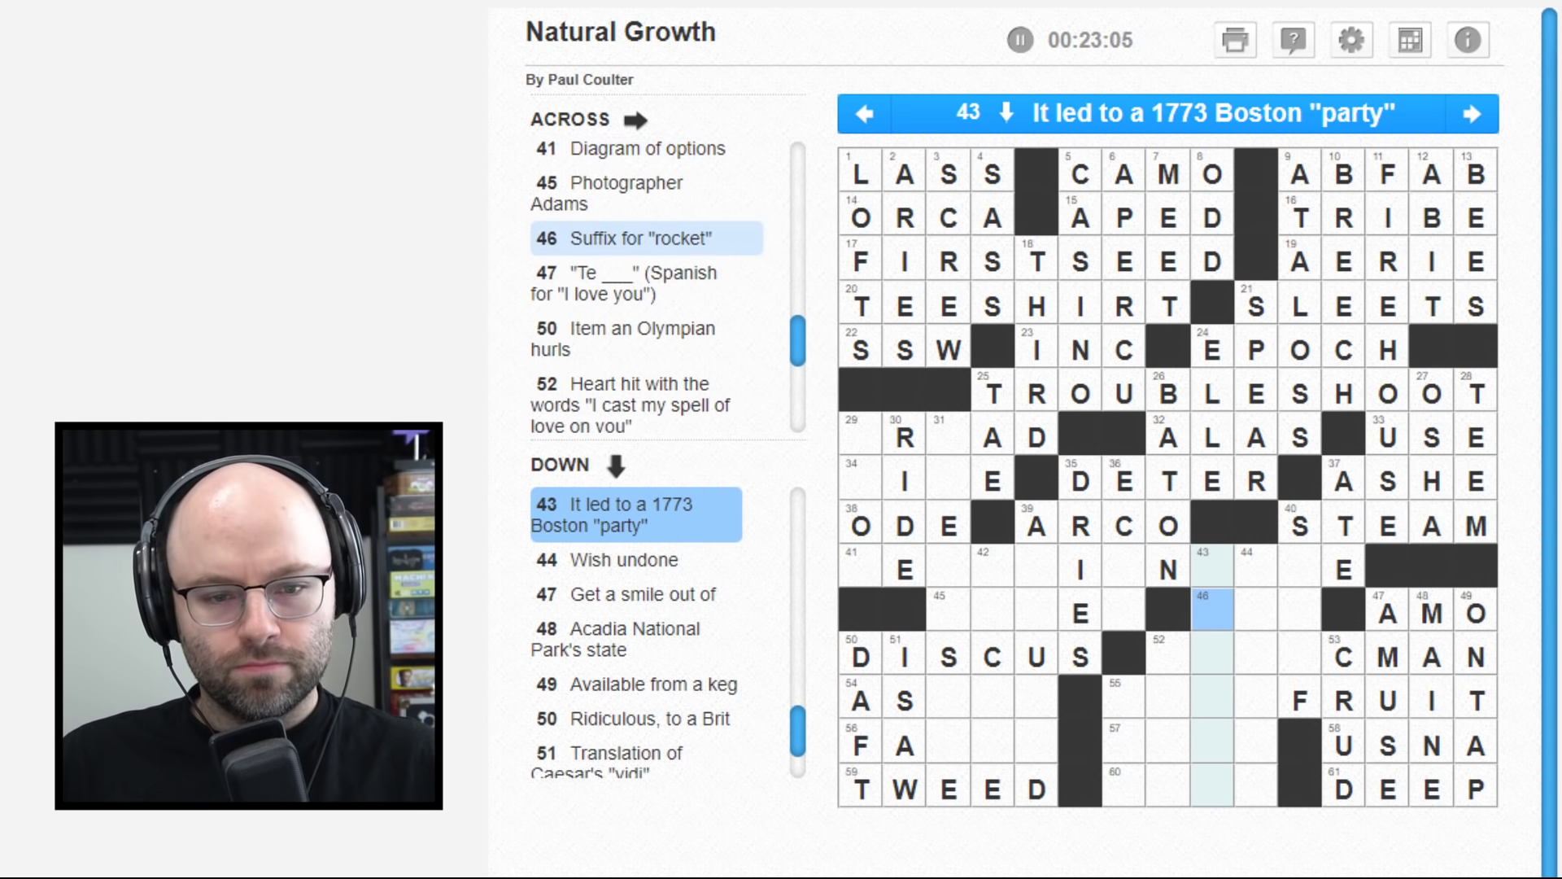
key(Down)
key(Down)
key(Left)
- Enter ONCE across from square 57 for 'A single time'
key(Down)
key(Left)
key(Right)
key(Up)
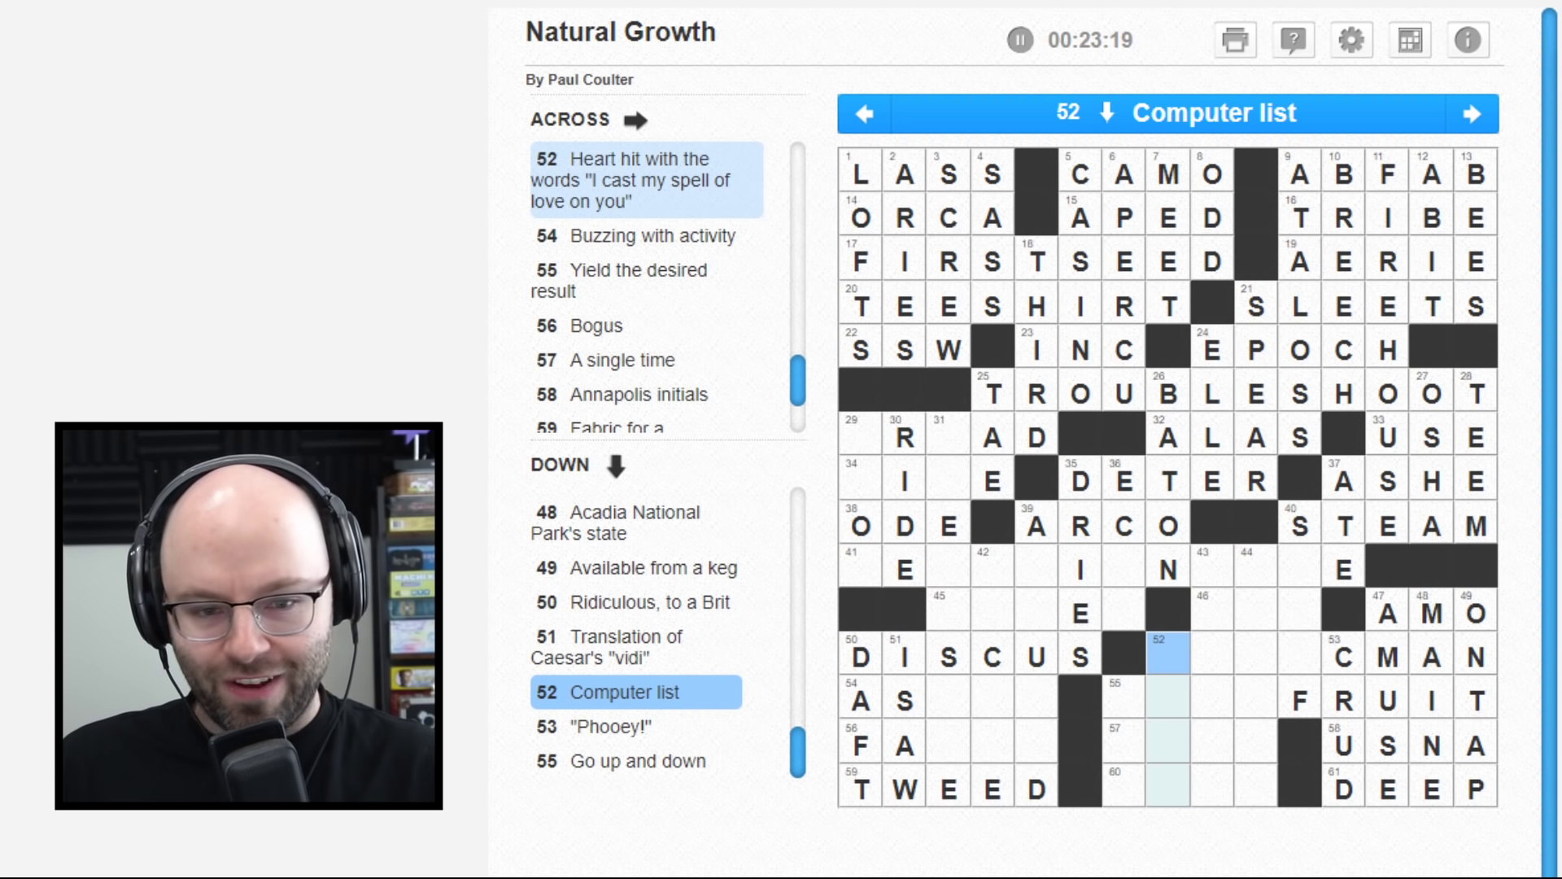
key(Tab)
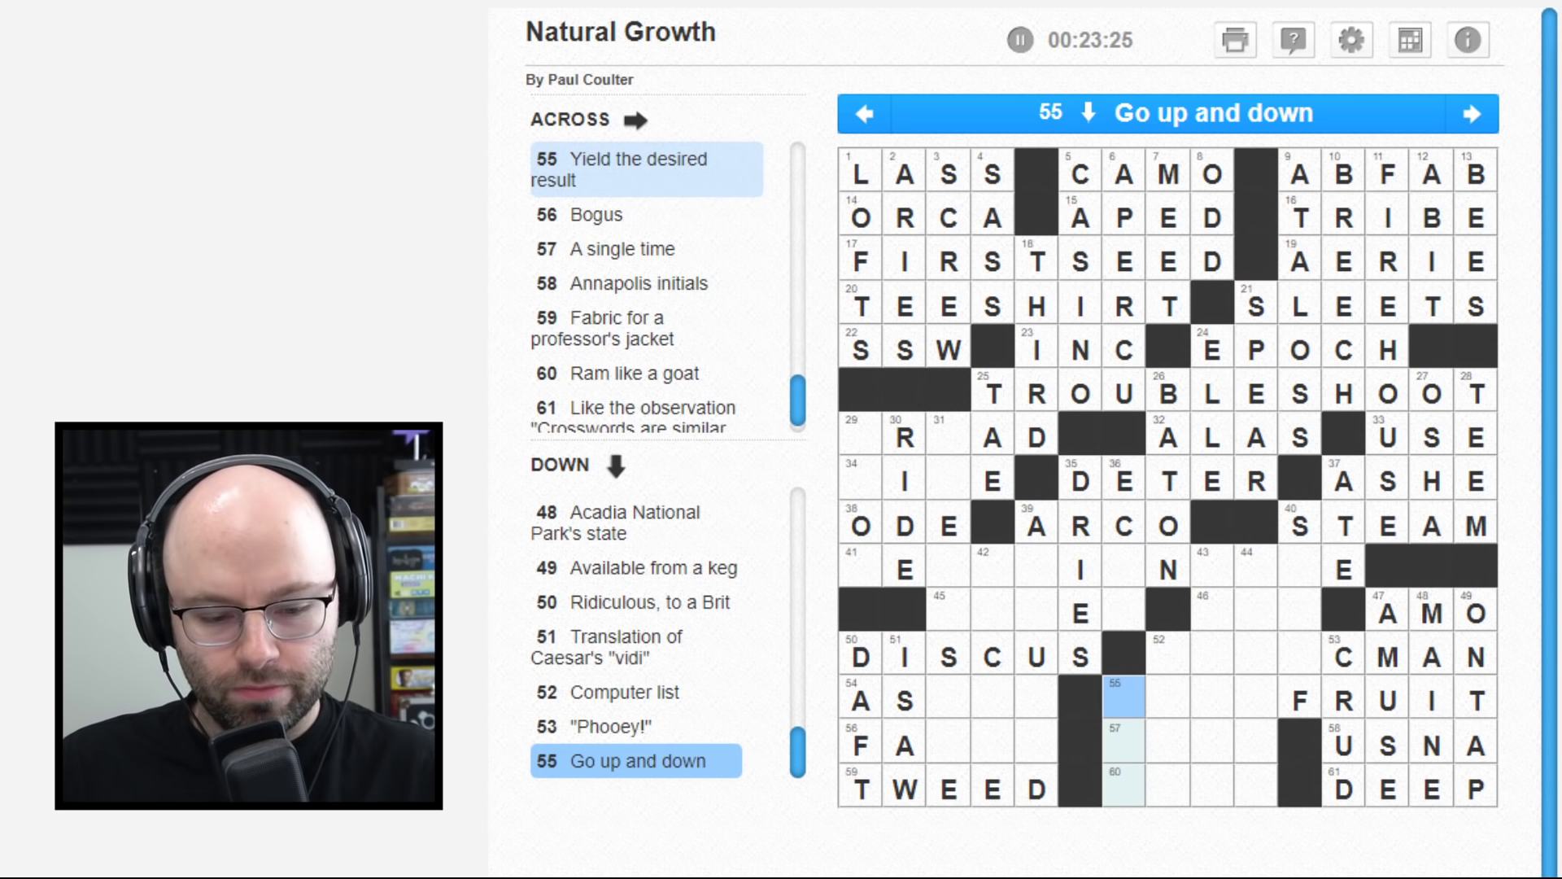
key(Down)
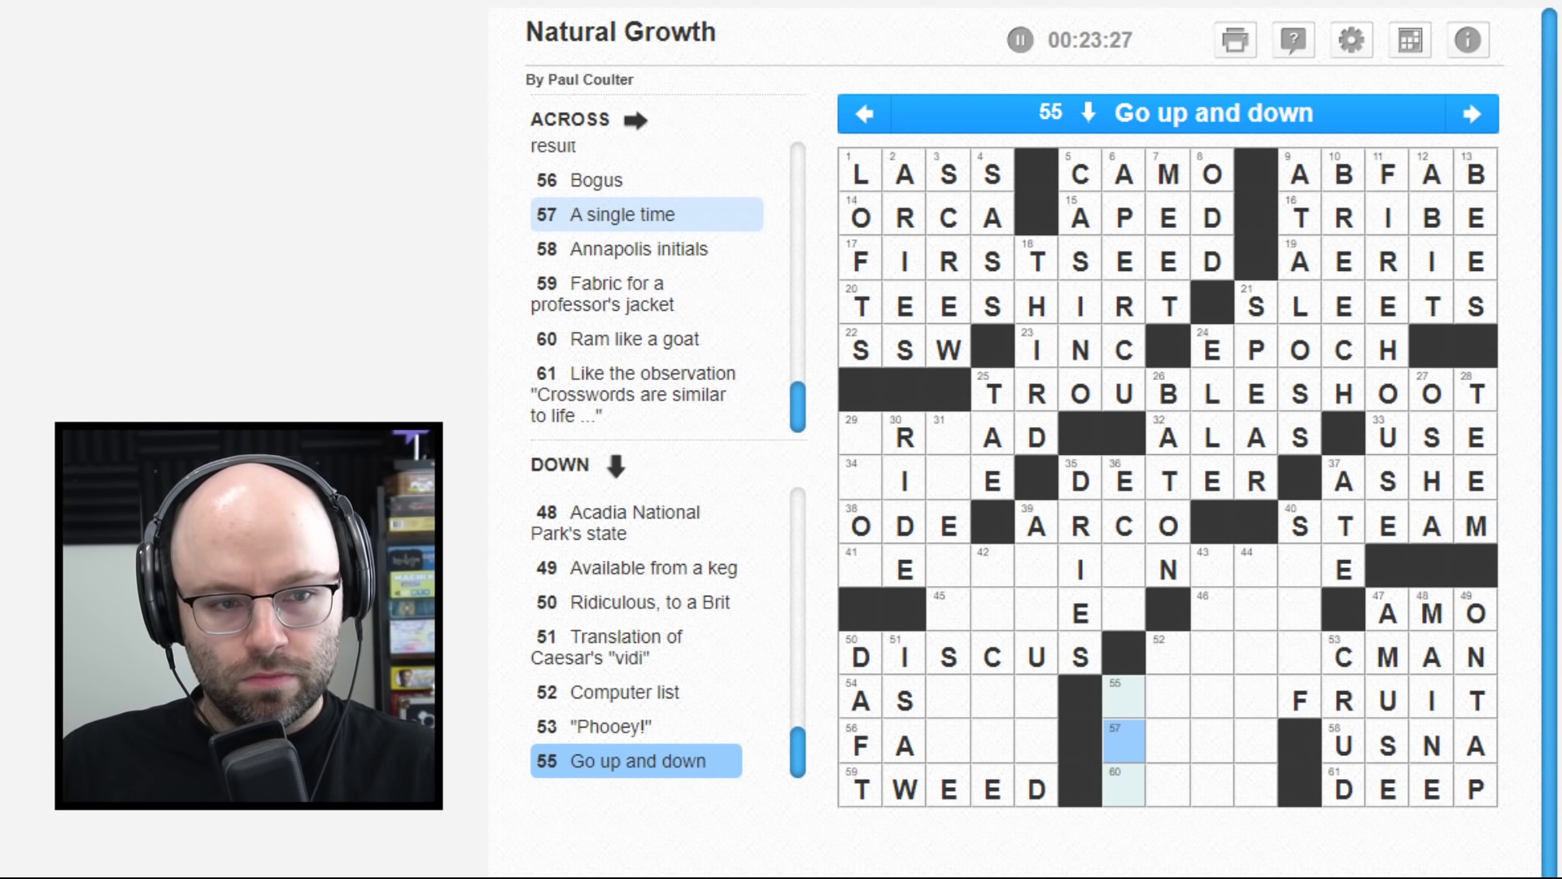
key(Right)
text(ON)
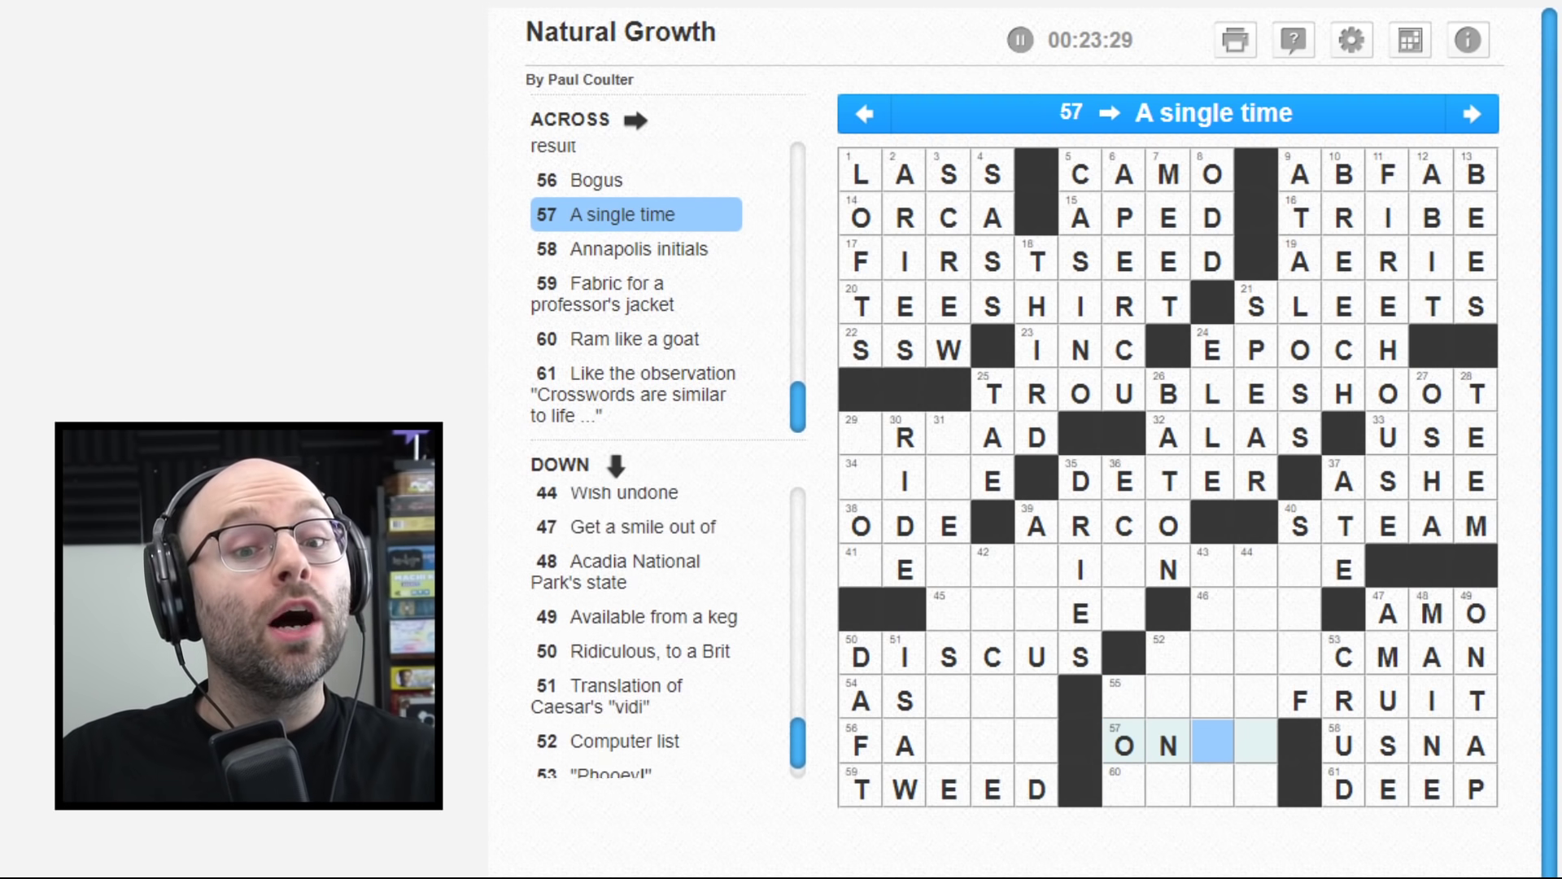
text(CE)
key(Left)
key(Left)
key(Left)
key(Left)
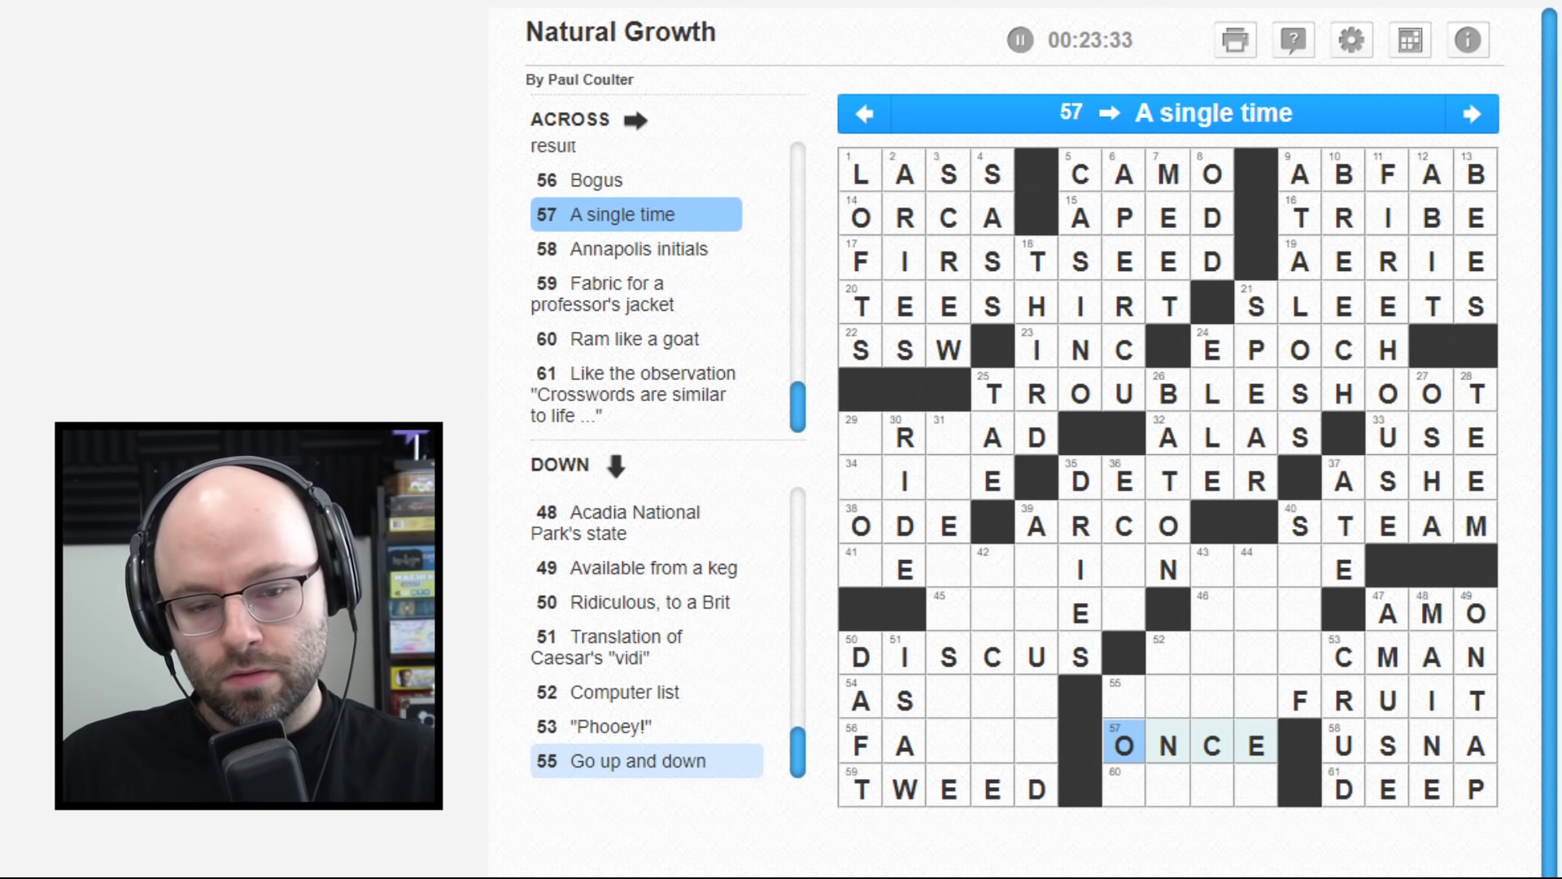
key(Up)
key(Up)
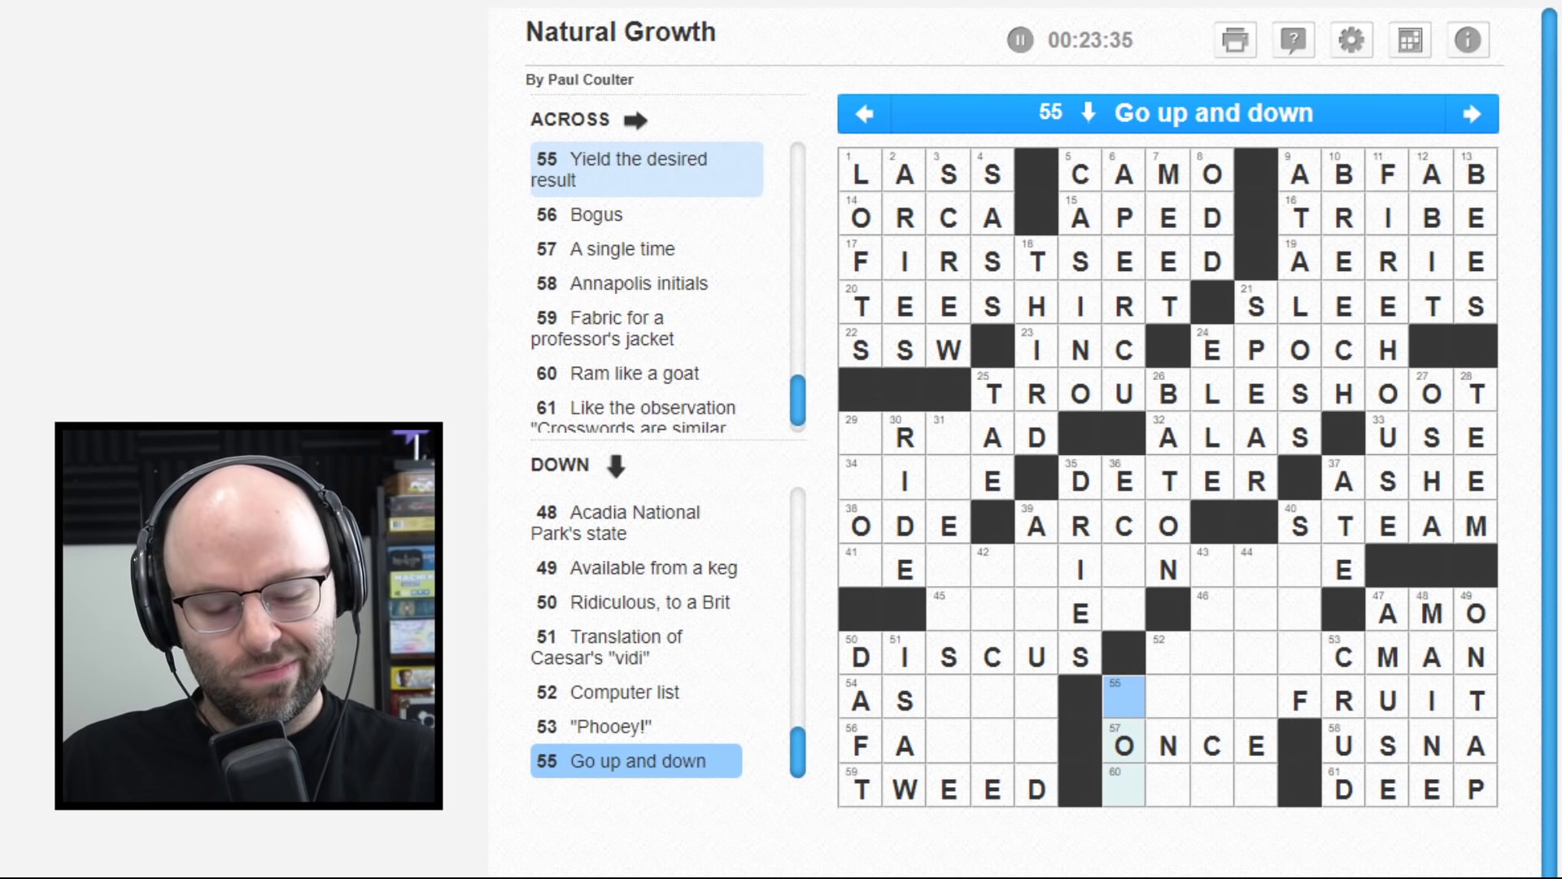
key(Right)
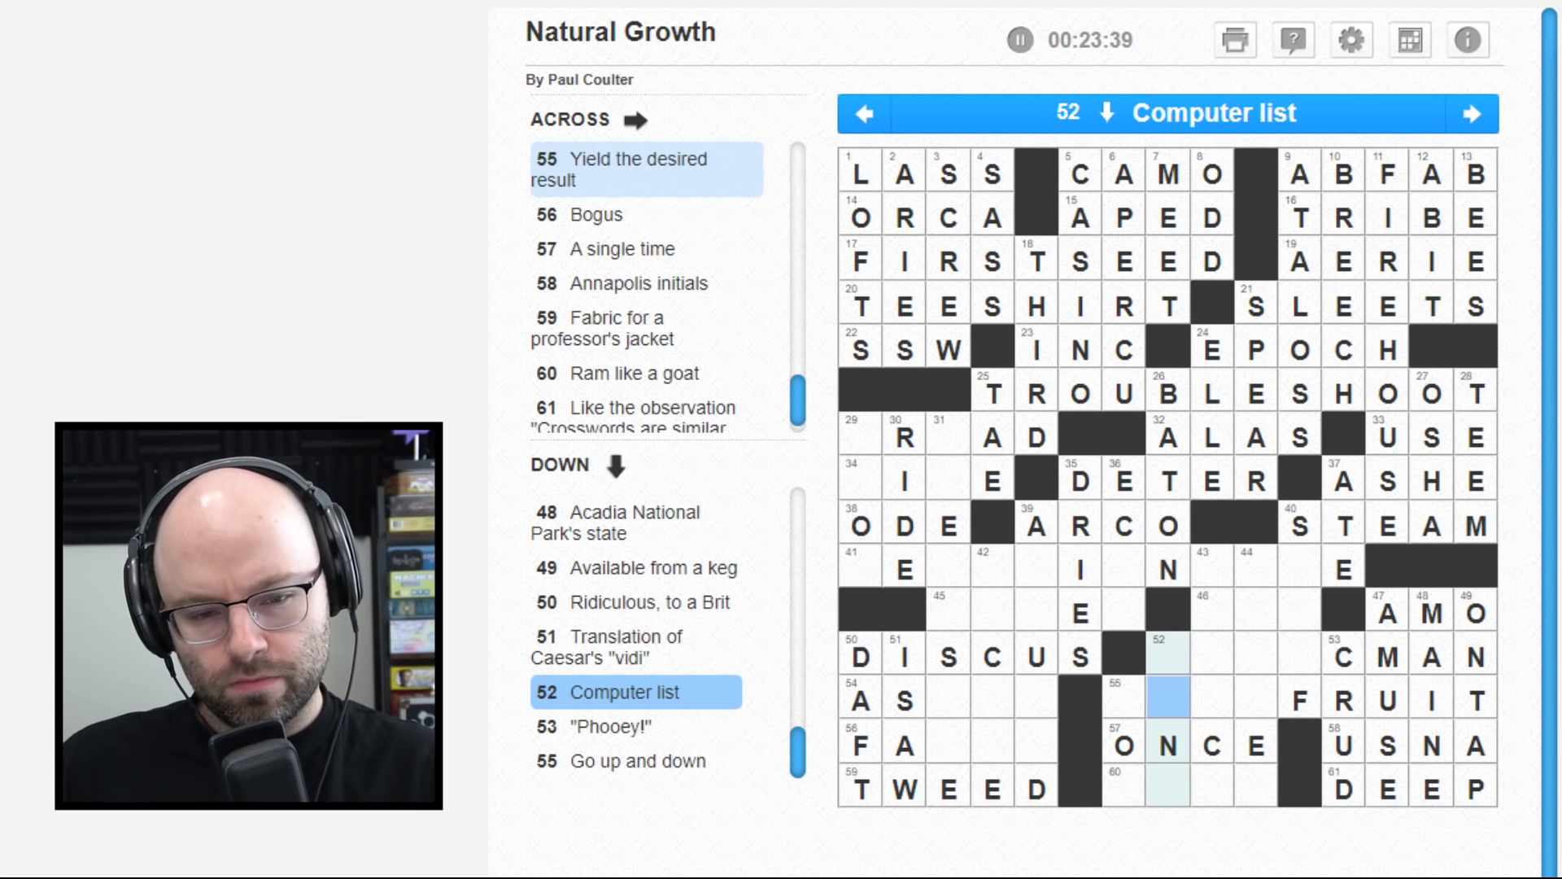
- Check the squares around ONCE, square 60 and 52 Down, then pick an empty square in 36 Down
key(Right)
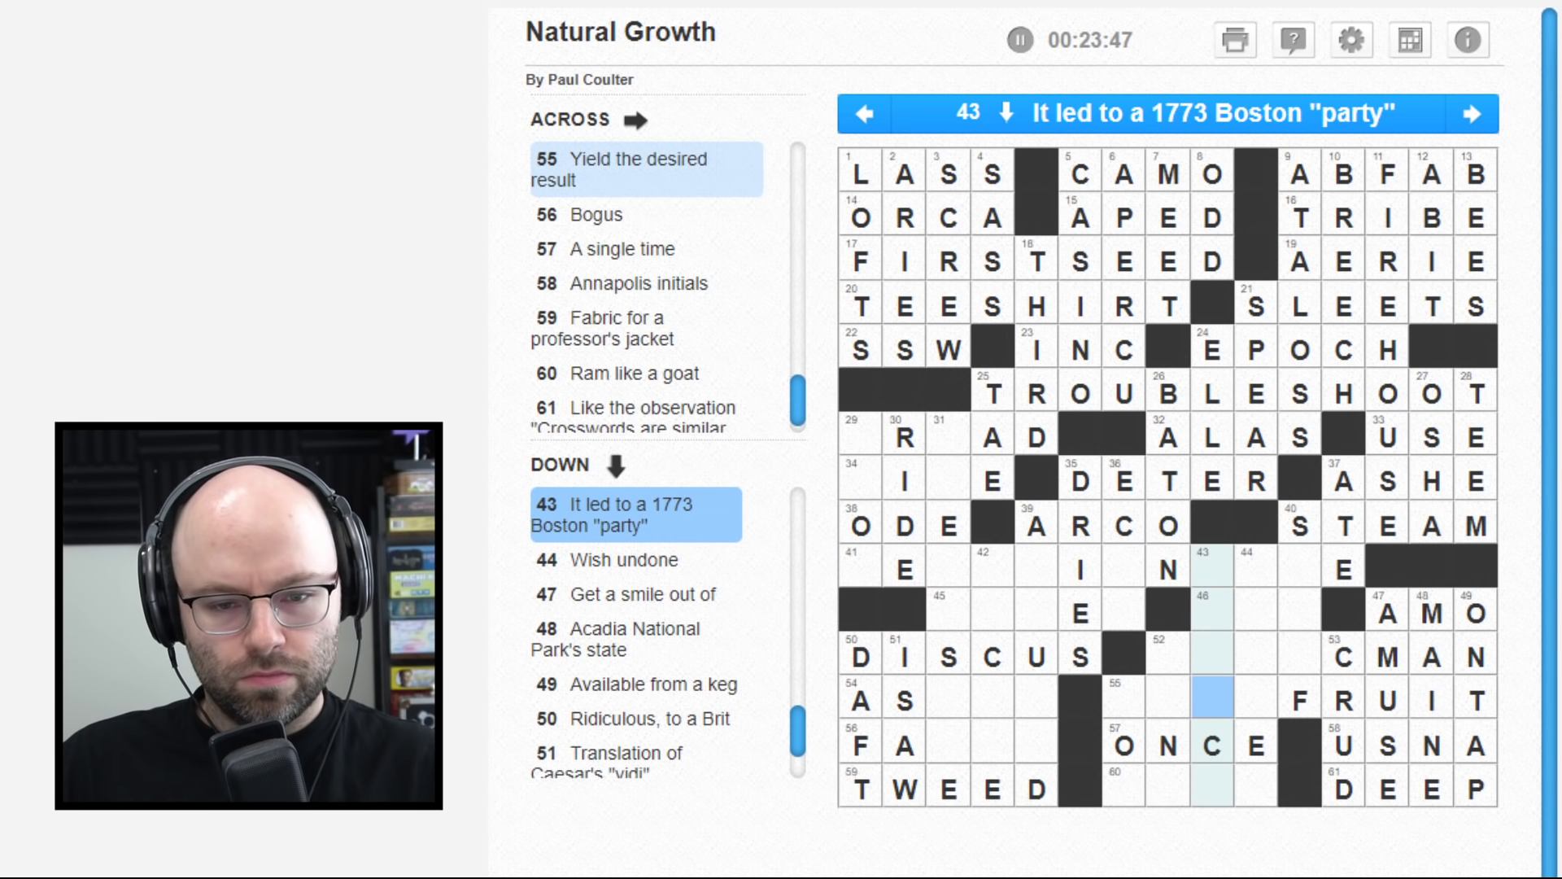
key(Down)
key(Right)
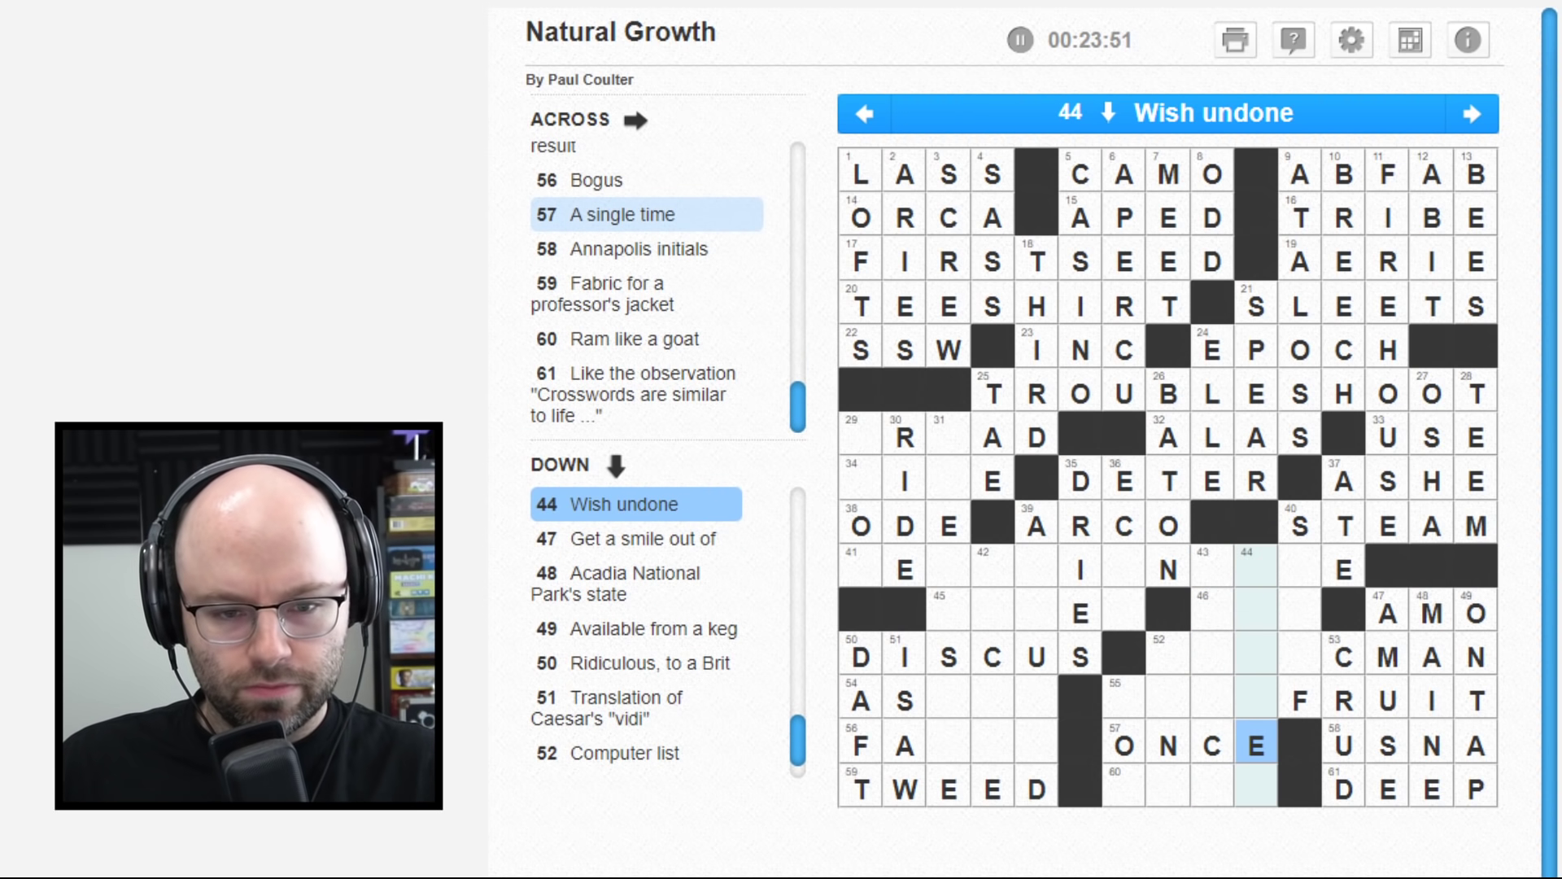
key(Left)
key(Left)
key(Left)
key(Down)
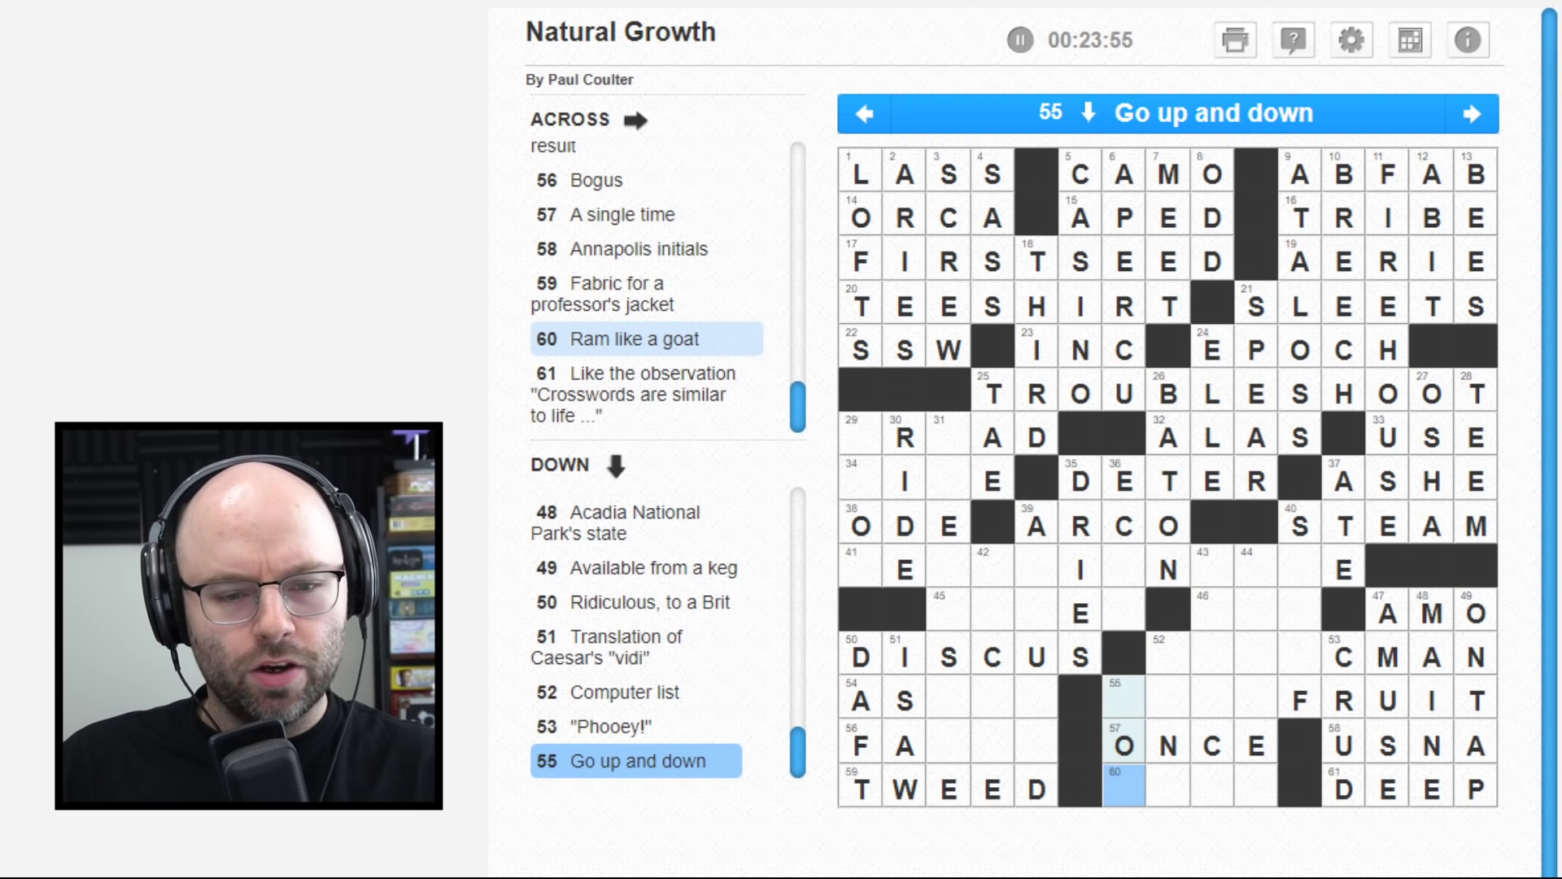
key(Right)
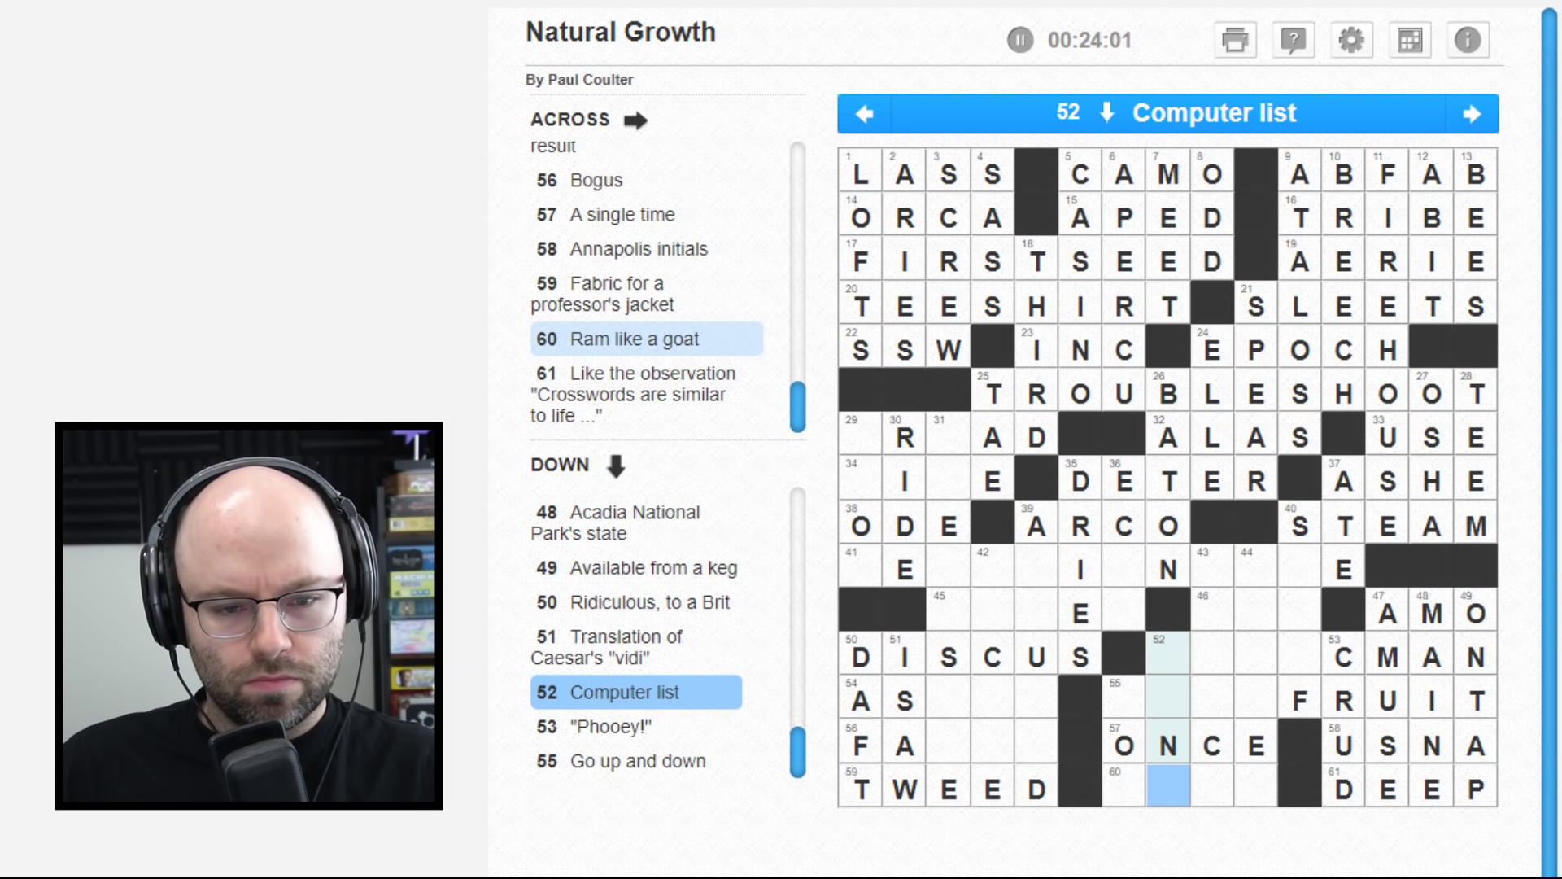
key(Up)
key(Up)
click(1124, 565)
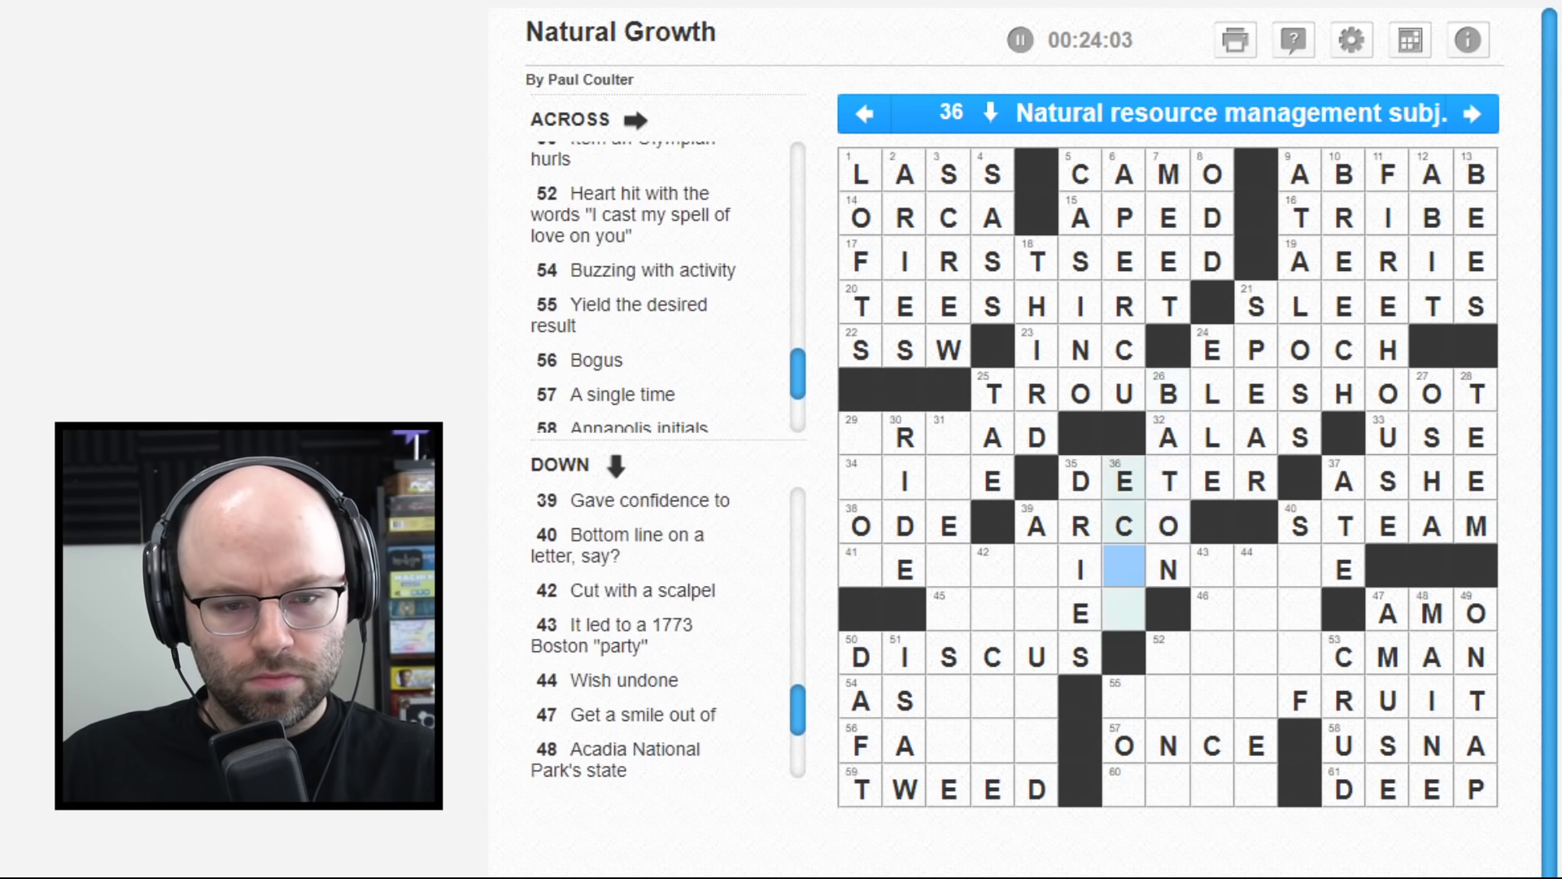
- Add the M and S letters down the 39 Down column
key(Left)
key(Left)
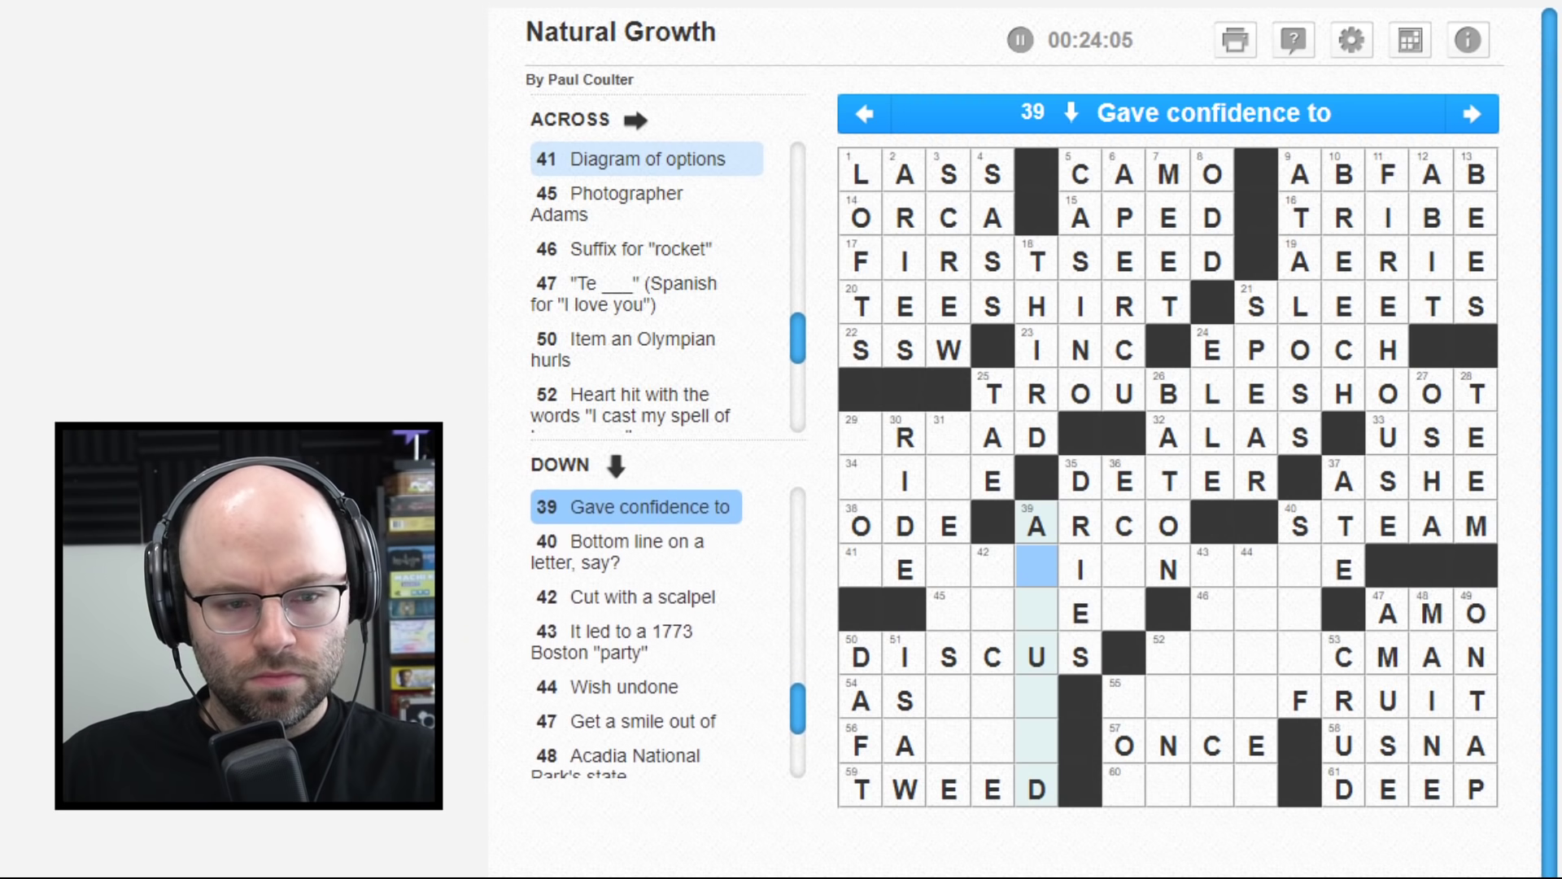
key(Down)
key(Down)
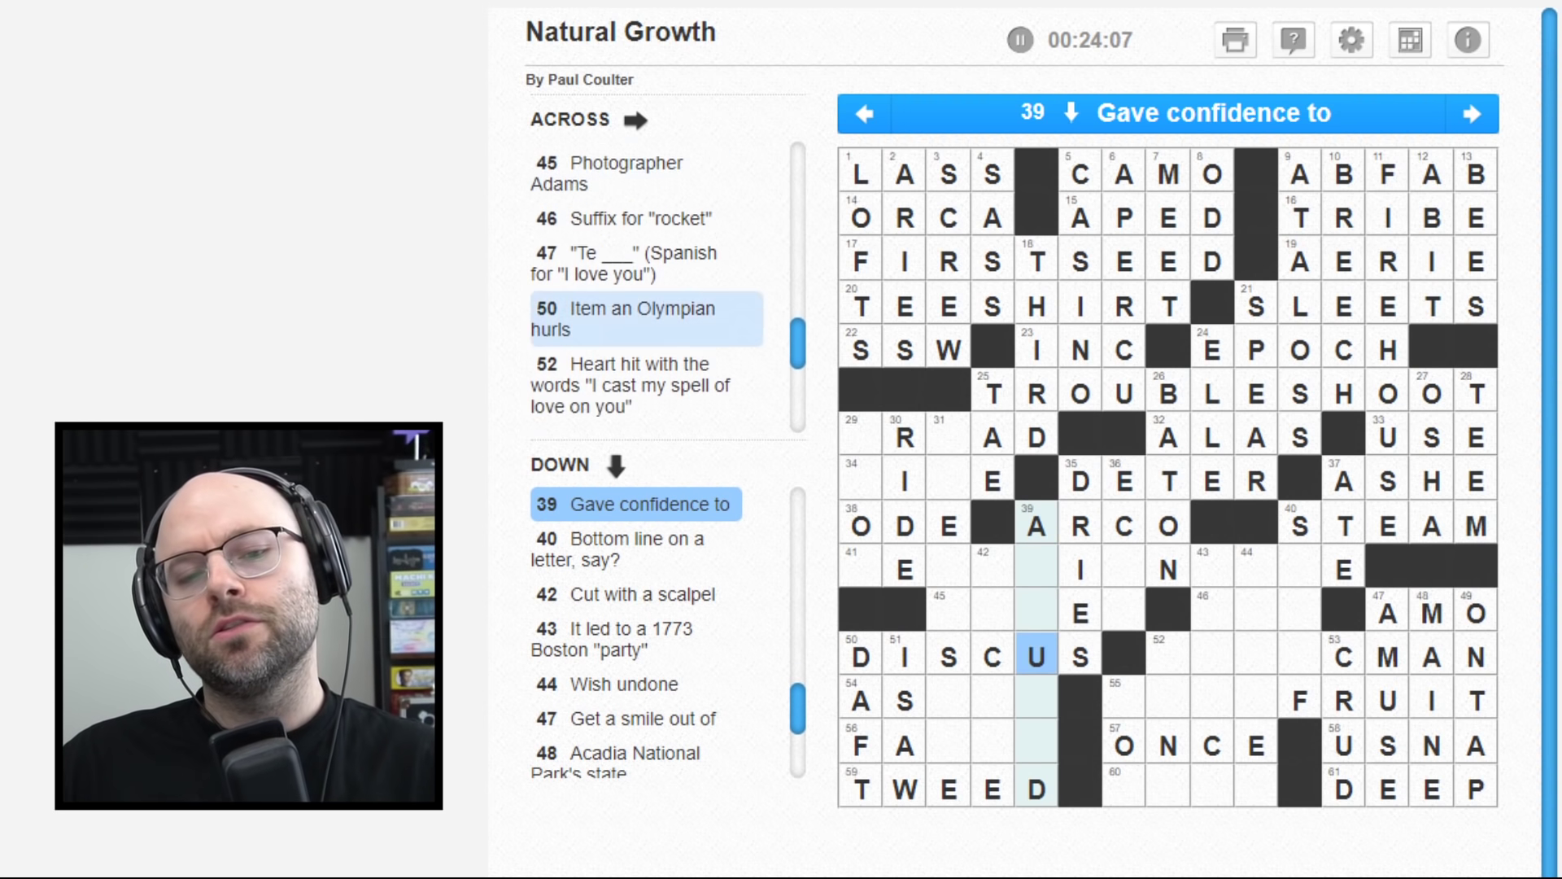
key(Down)
key(Down)
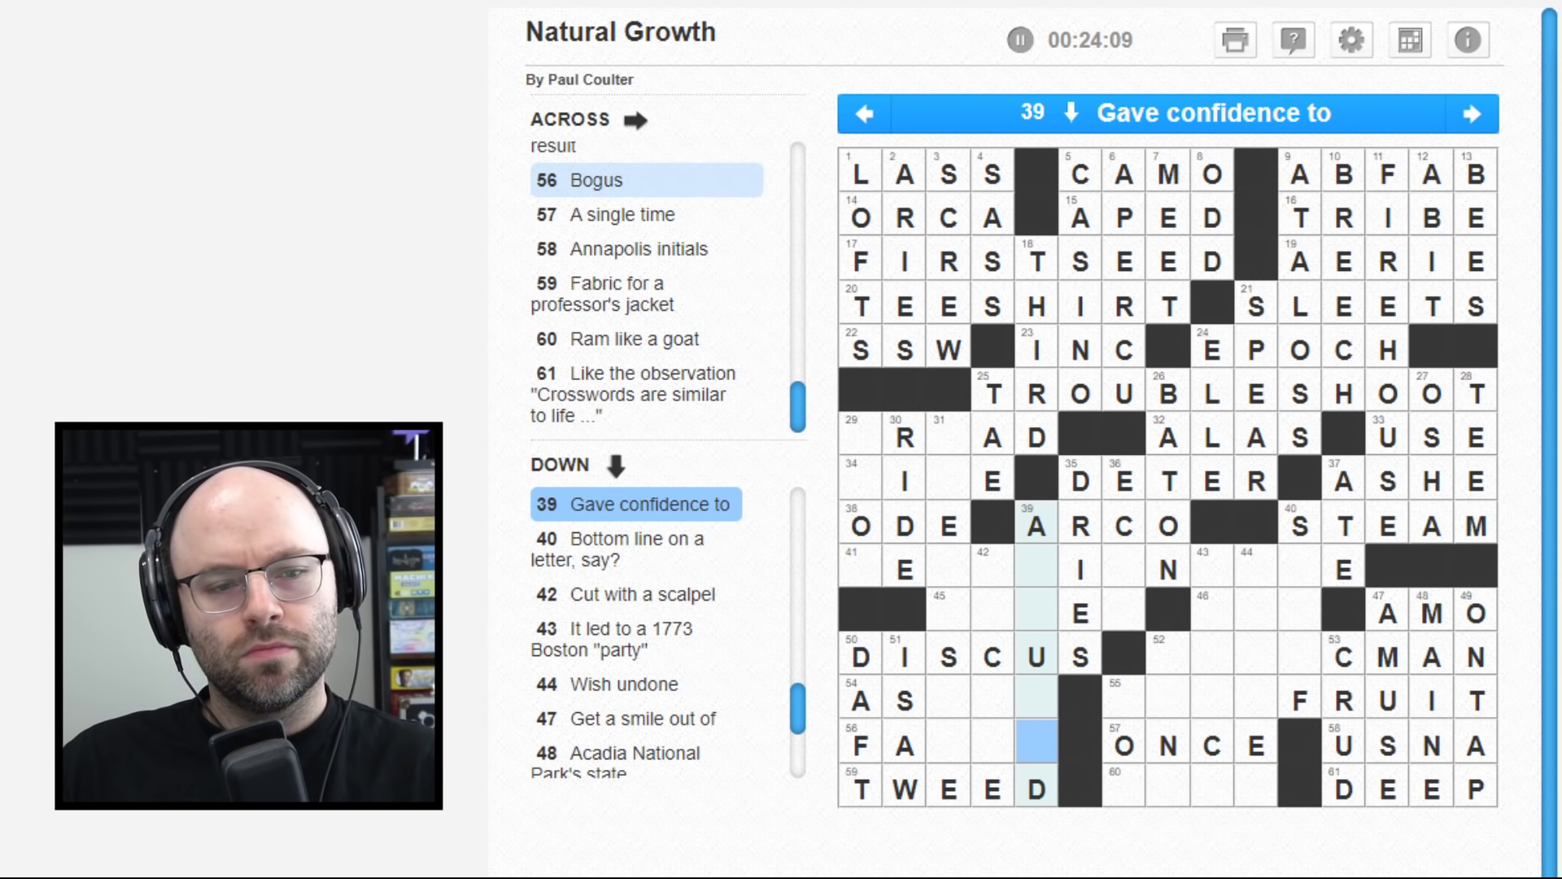
key(Left)
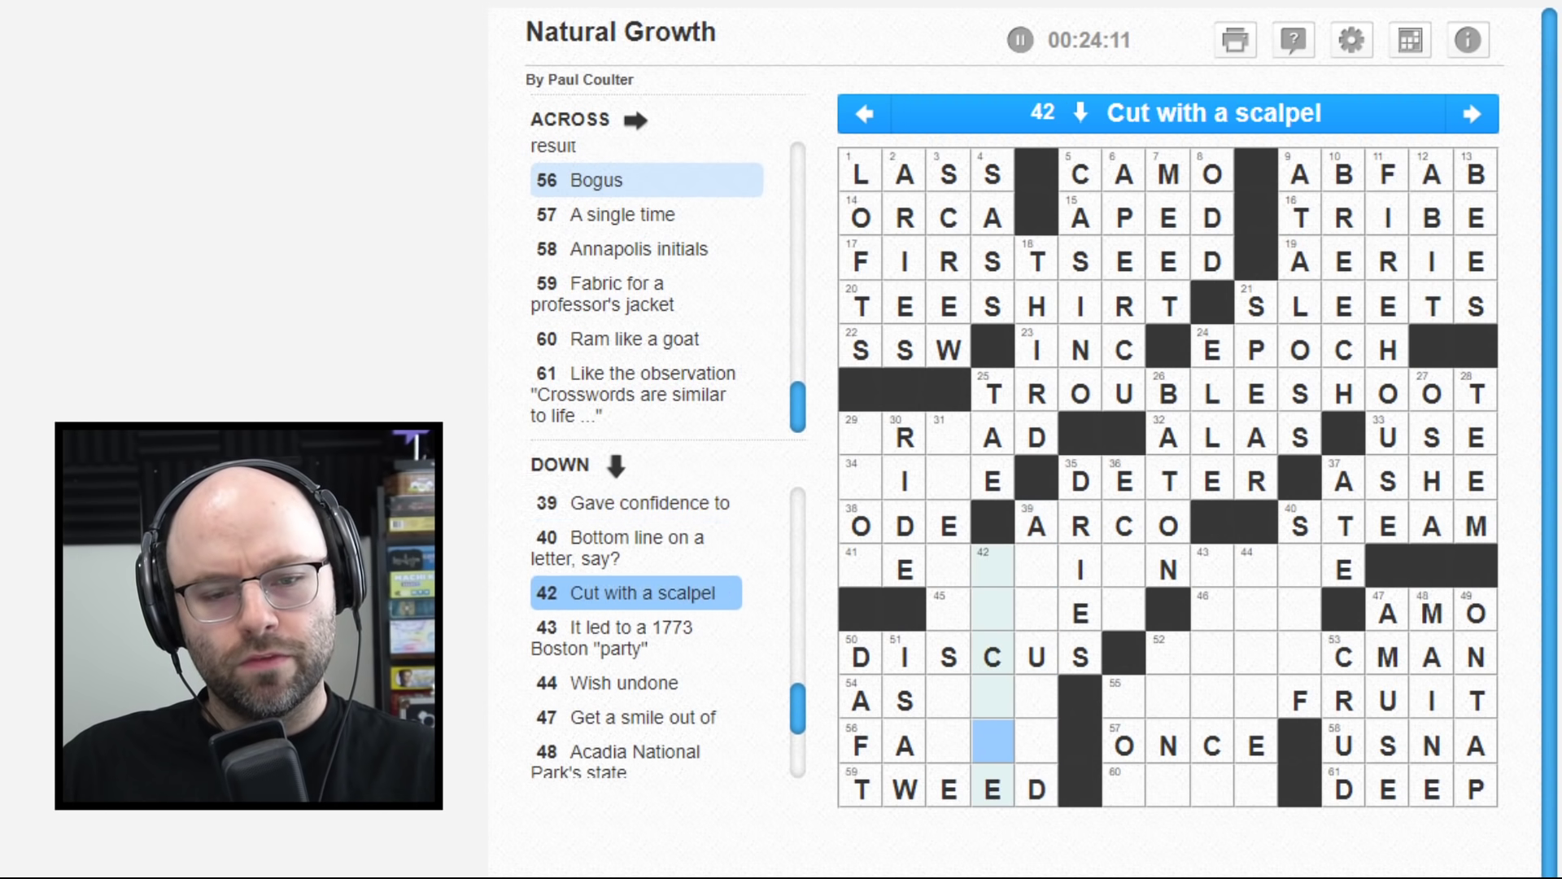
key(Left)
text(l)
- Complete FALSE at 56 Across by adding L and SE
key(Up)
key(Right)
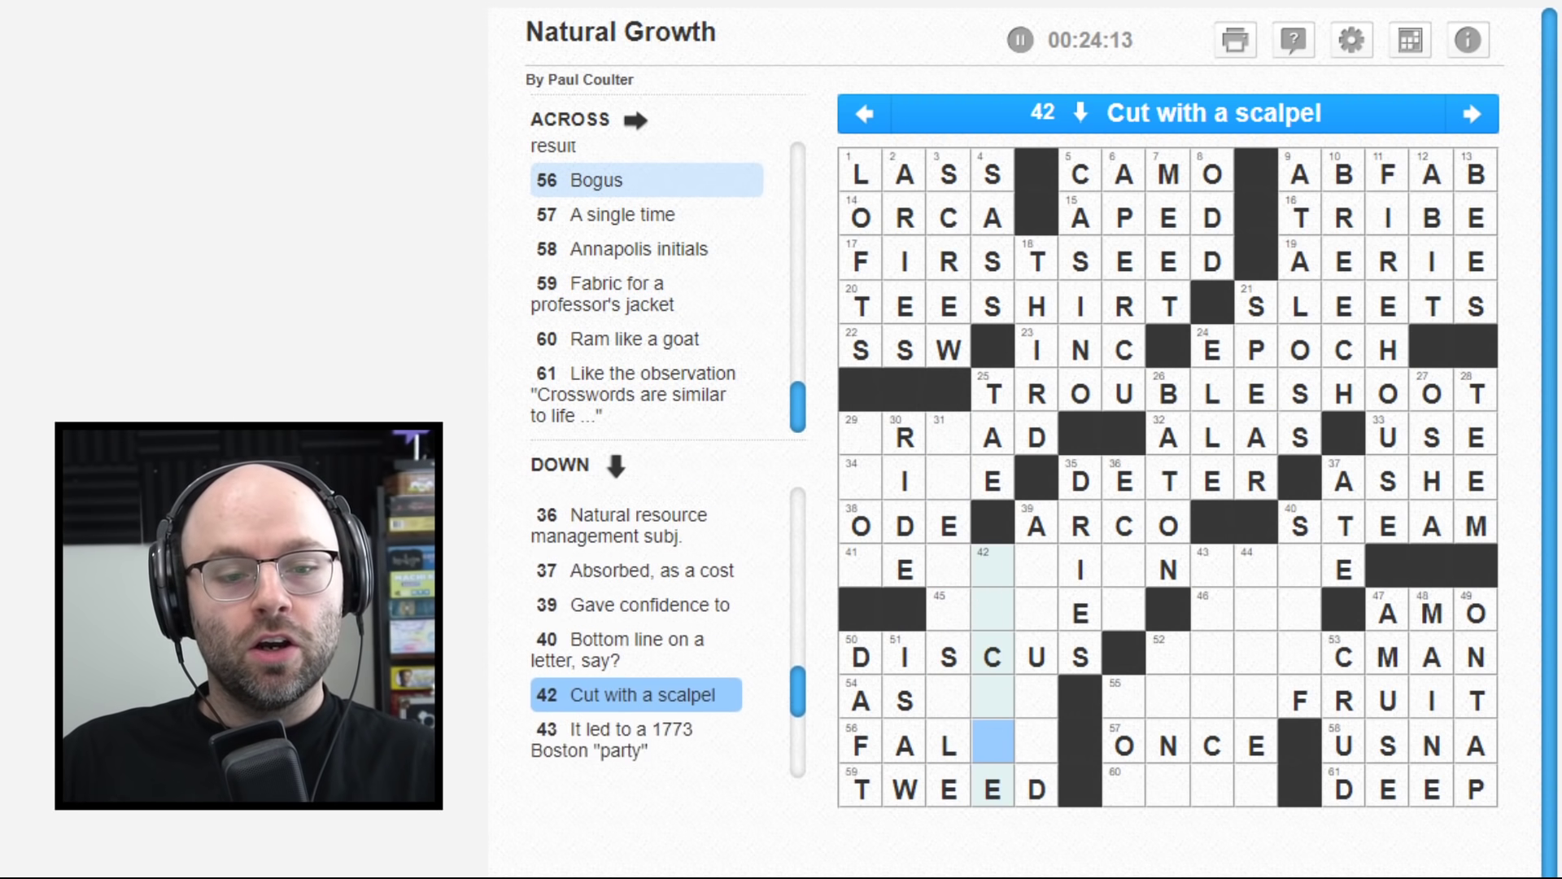
key(space)
text(se)
key(Left)
key(Up)
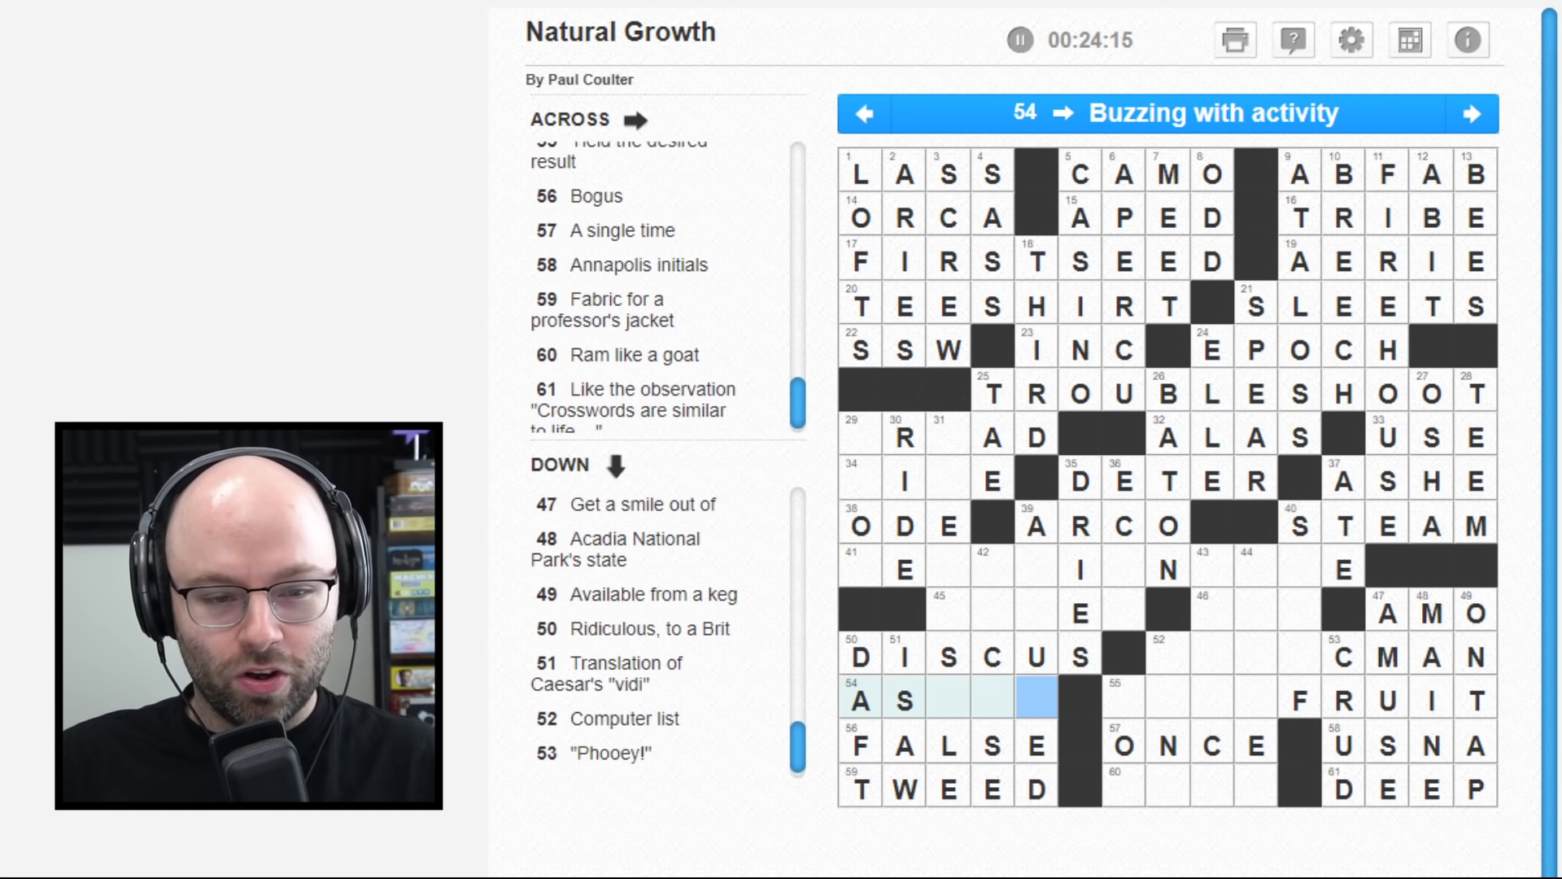
text(m)
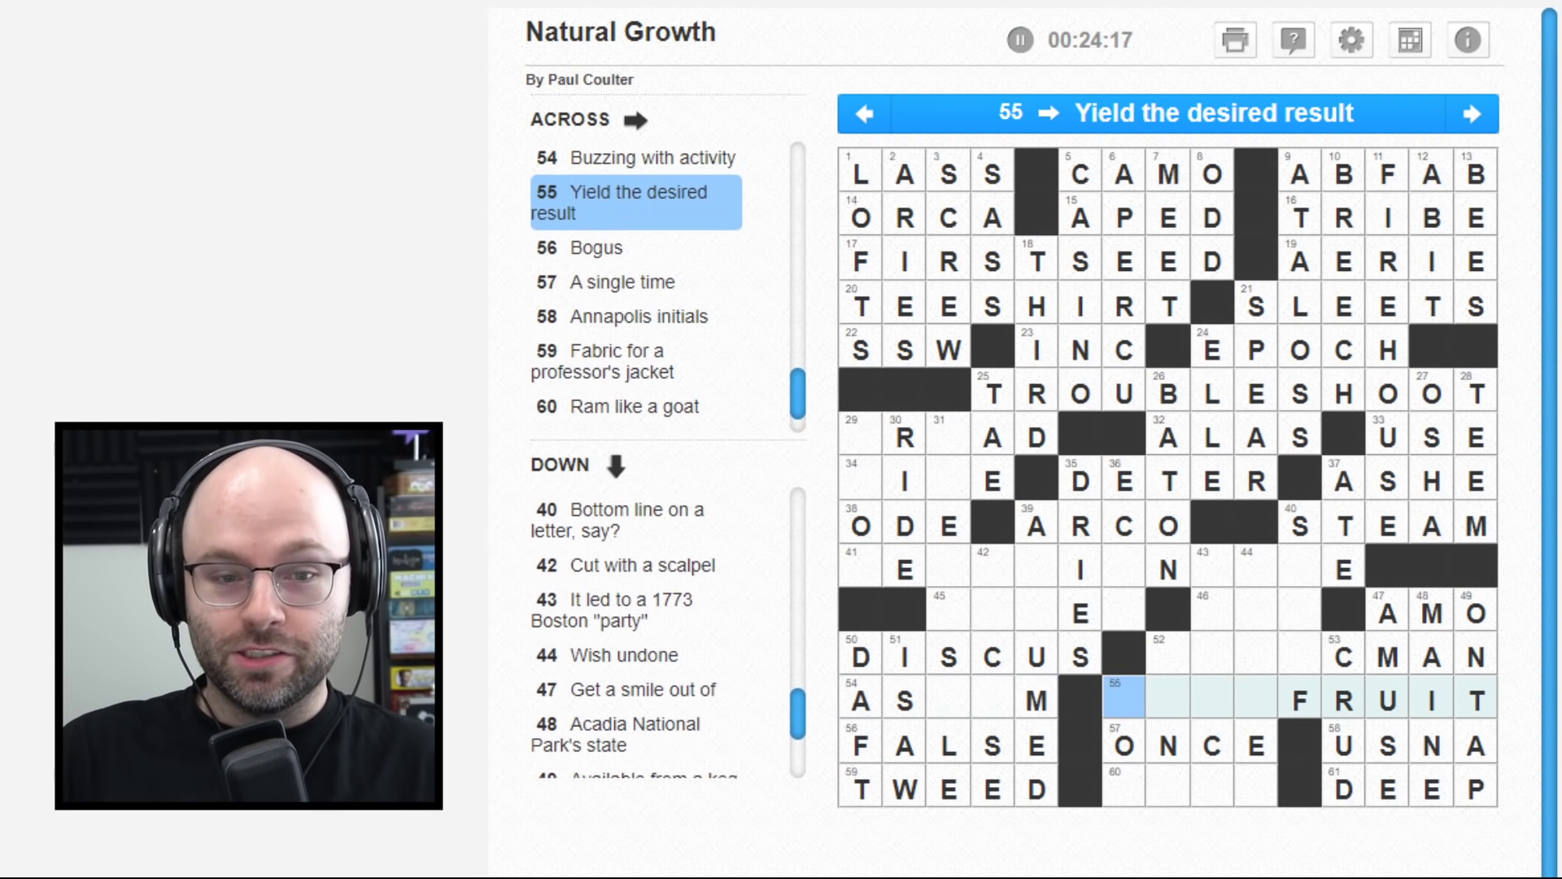
- Fill the remaining 39 Down squares in rows 41 and 45 to finish ASSUMED
key(Up)
key(Up)
key(Left)
key(Left)
text(s)
key(Left)
key(Down)
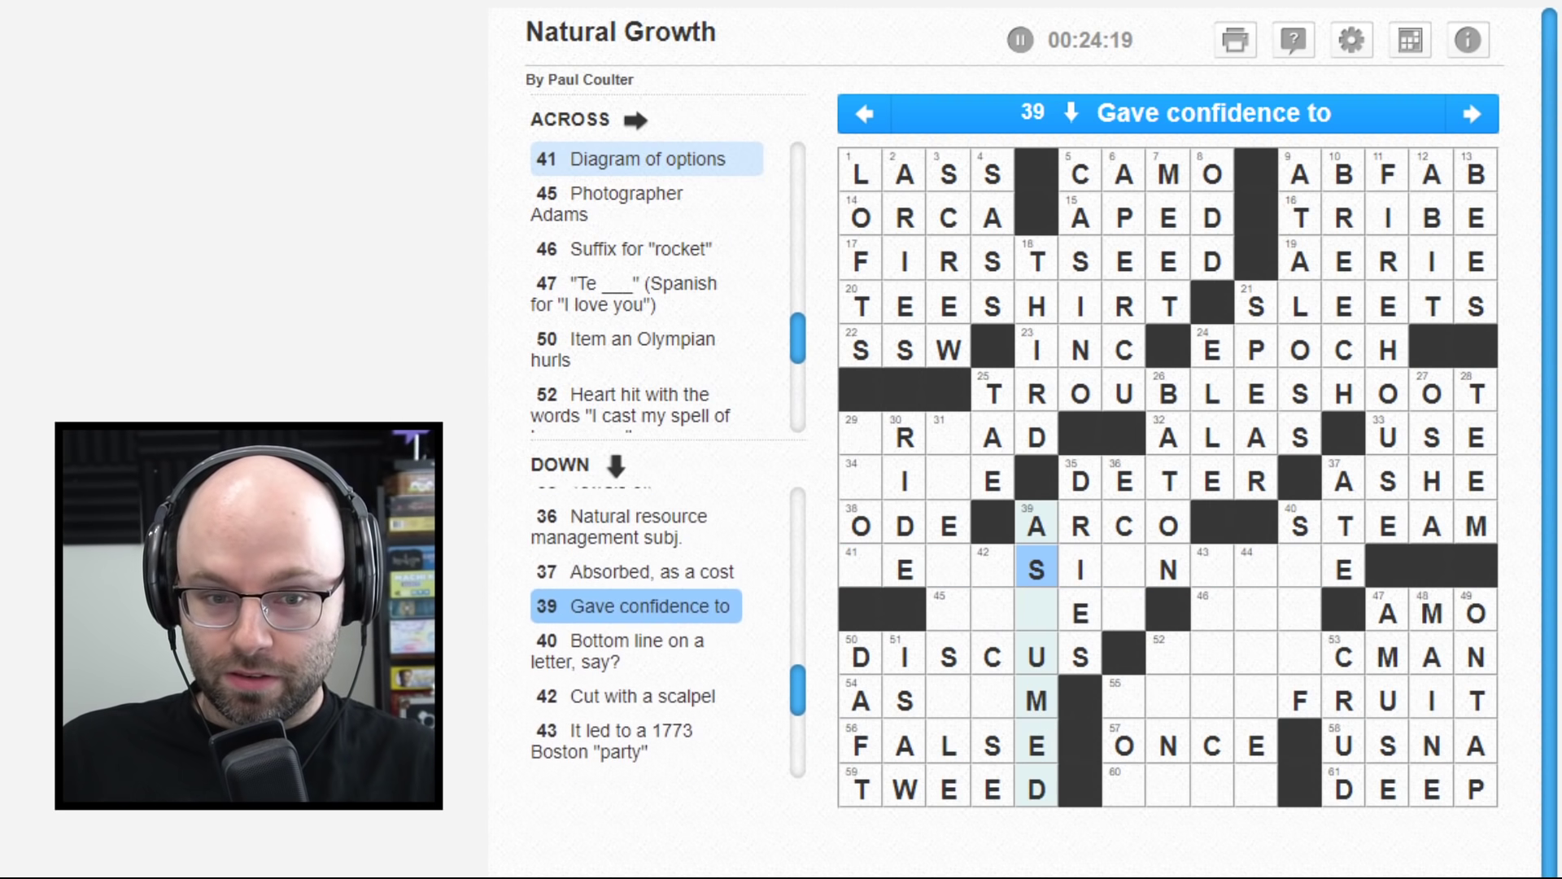
key(Down)
text(s)
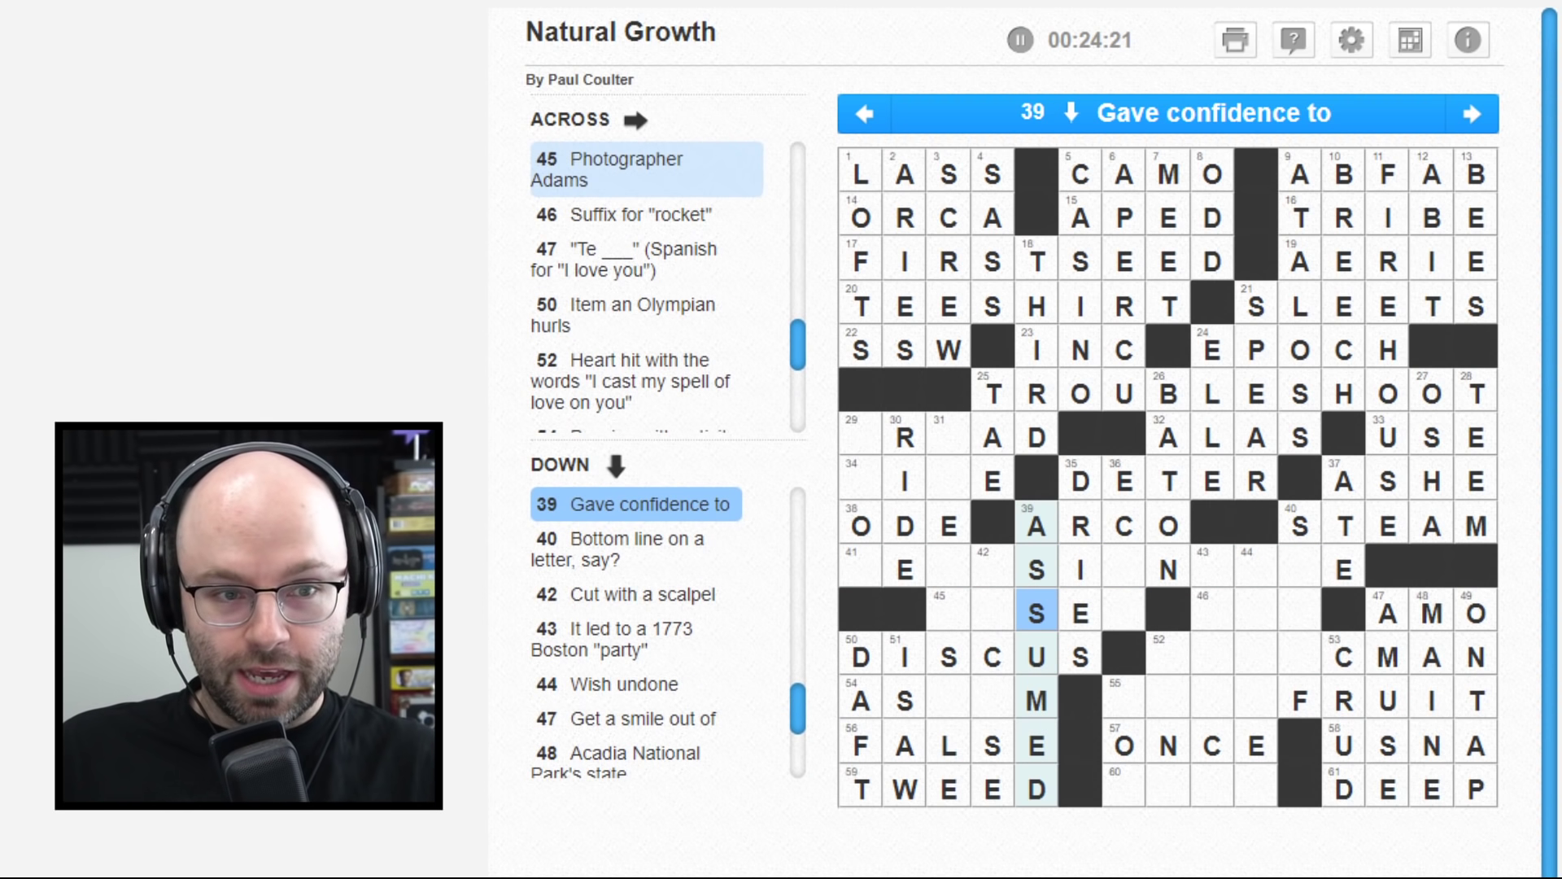
- Enter ANSEL at 45 Across and add O to 41 Across
key(Left)
key(Left)
key(Left)
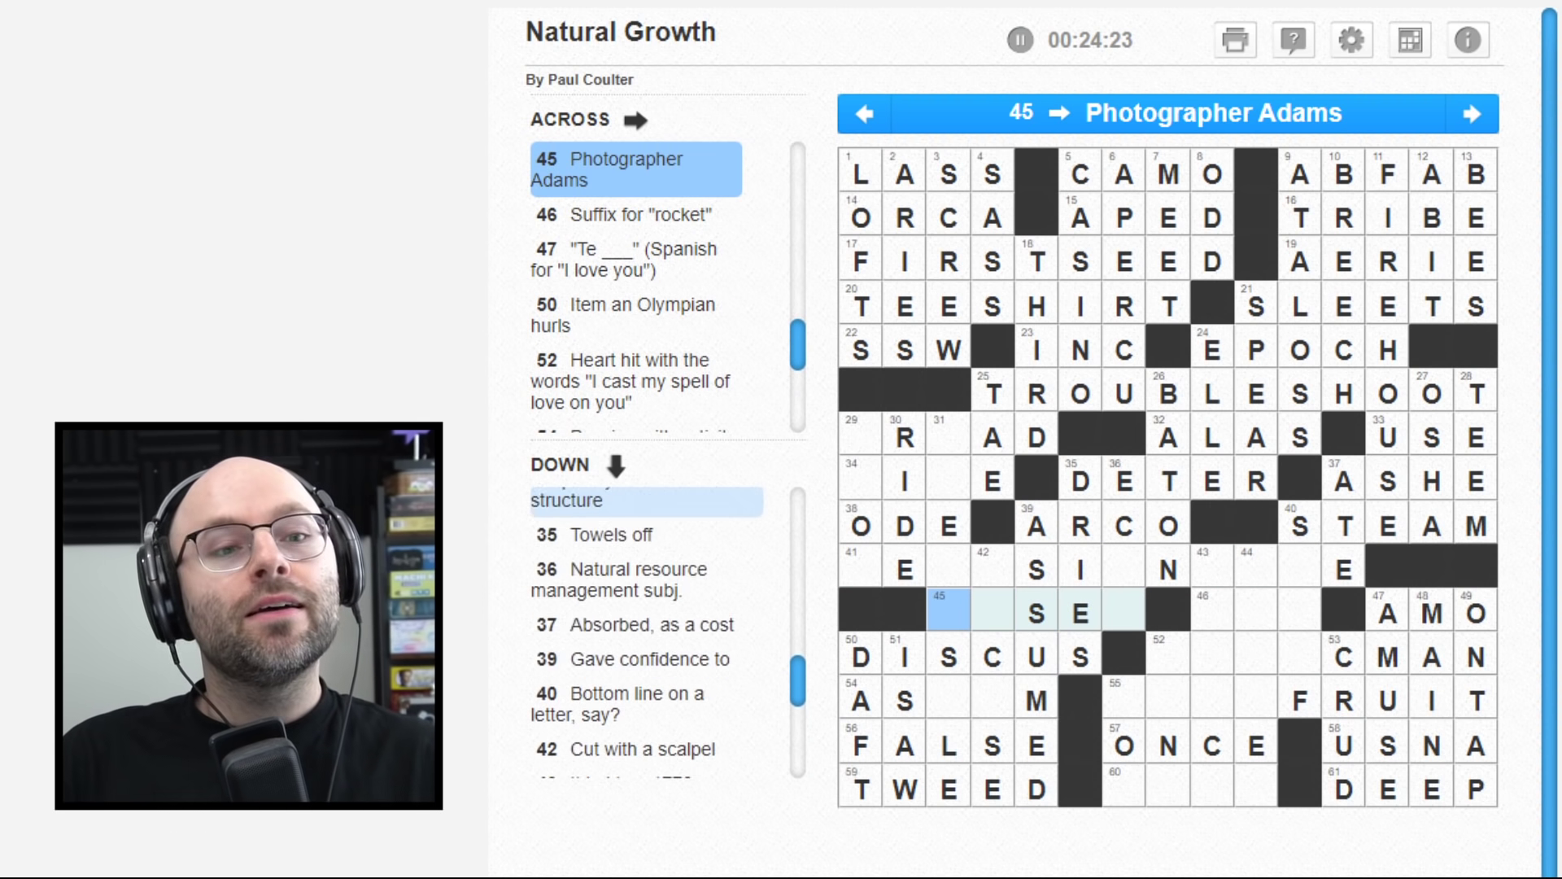
text(ansel)
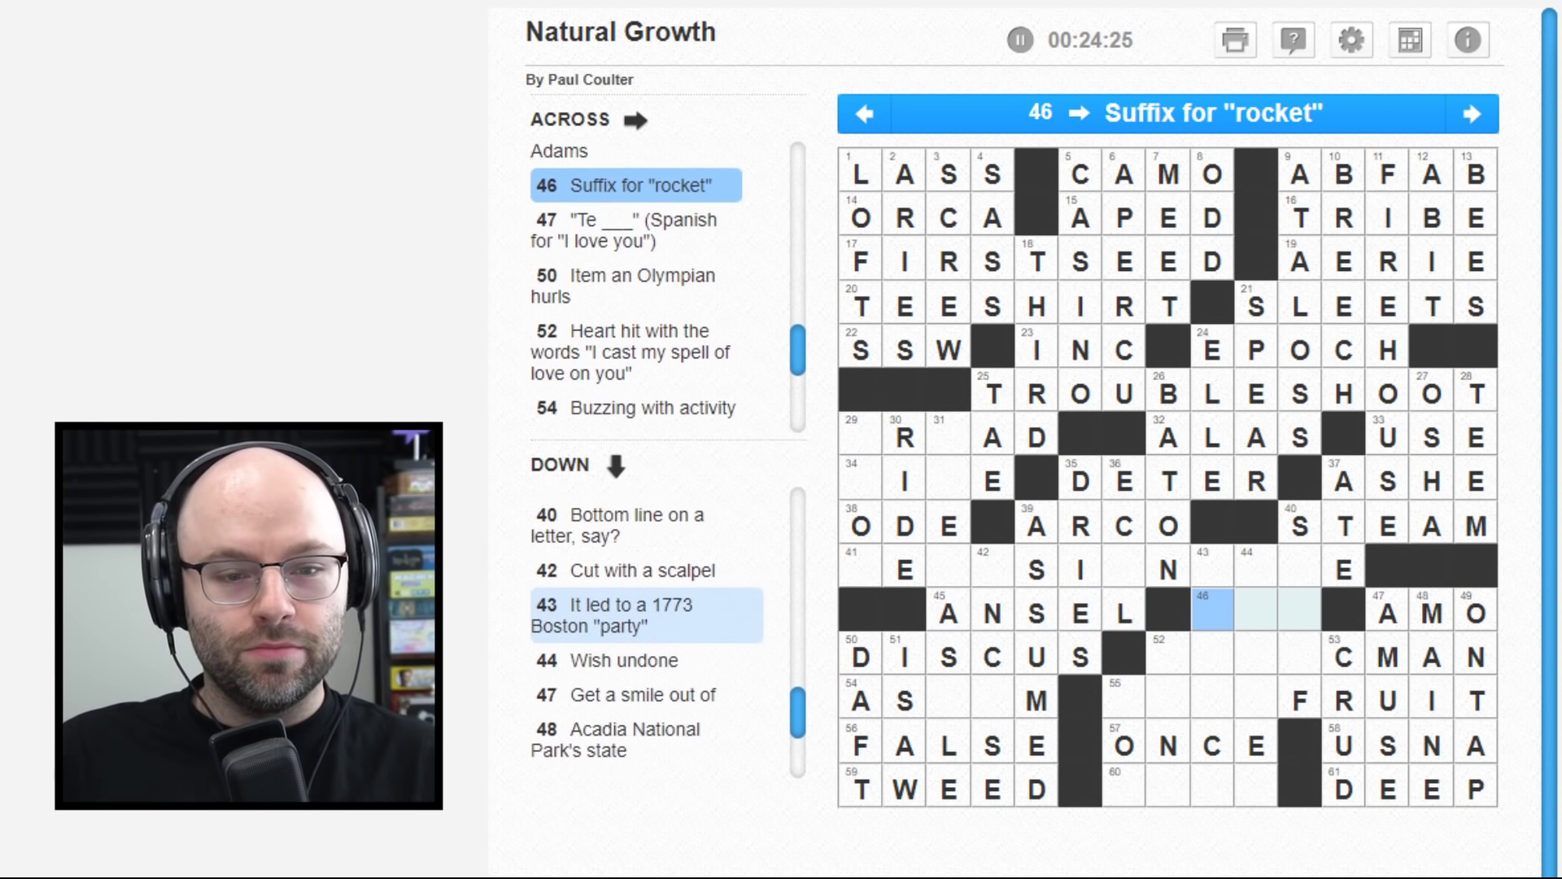
key(Up)
key(Left)
key(Left)
text(o)
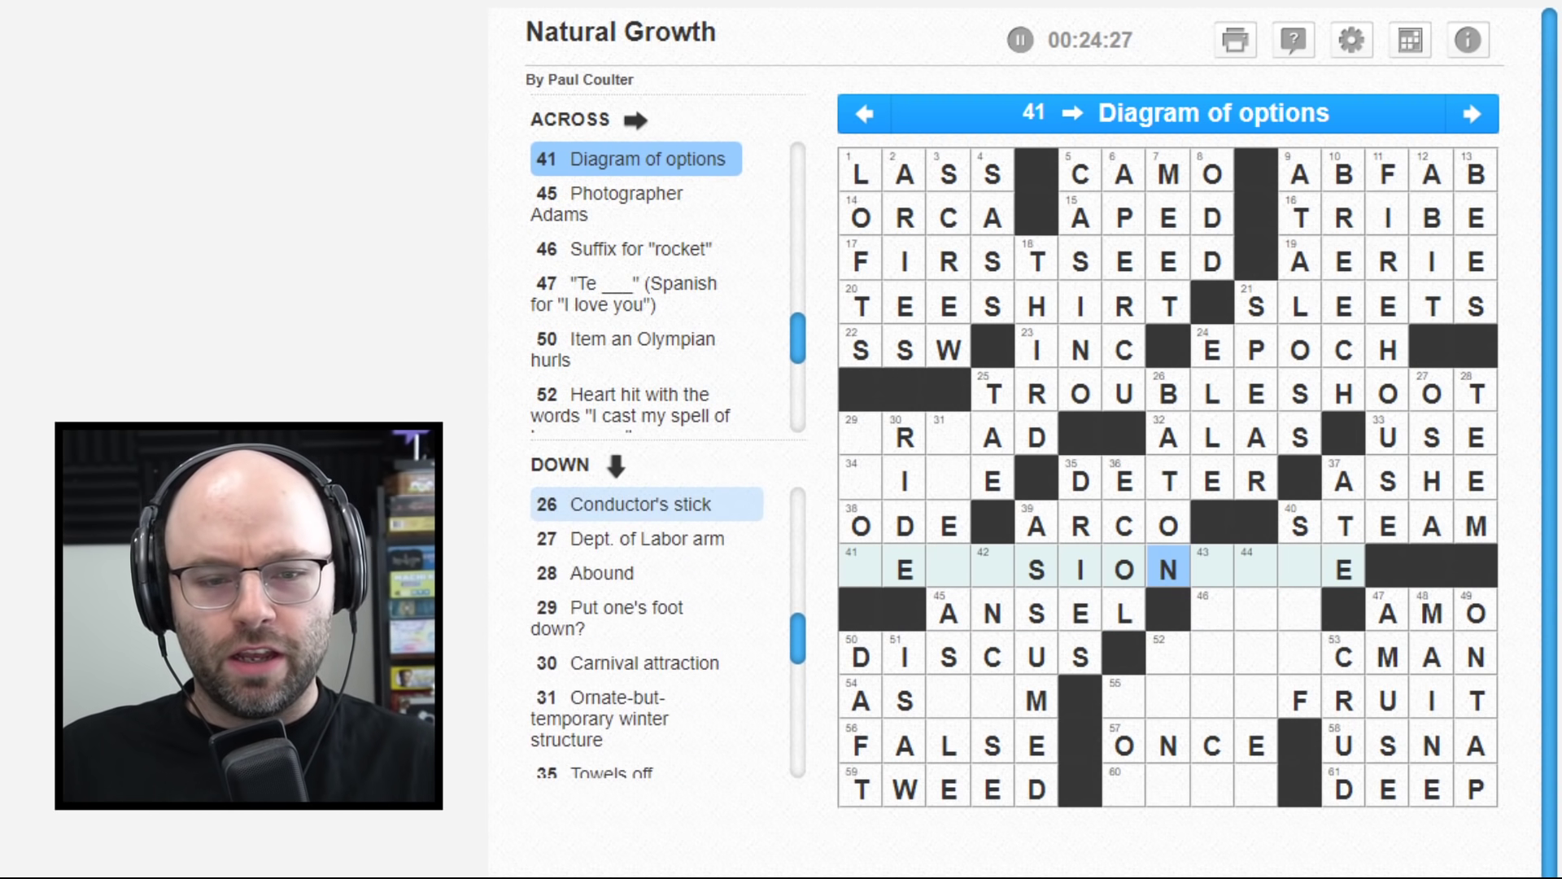
key(Left)
key(Left)
key(Left)
key(Left)
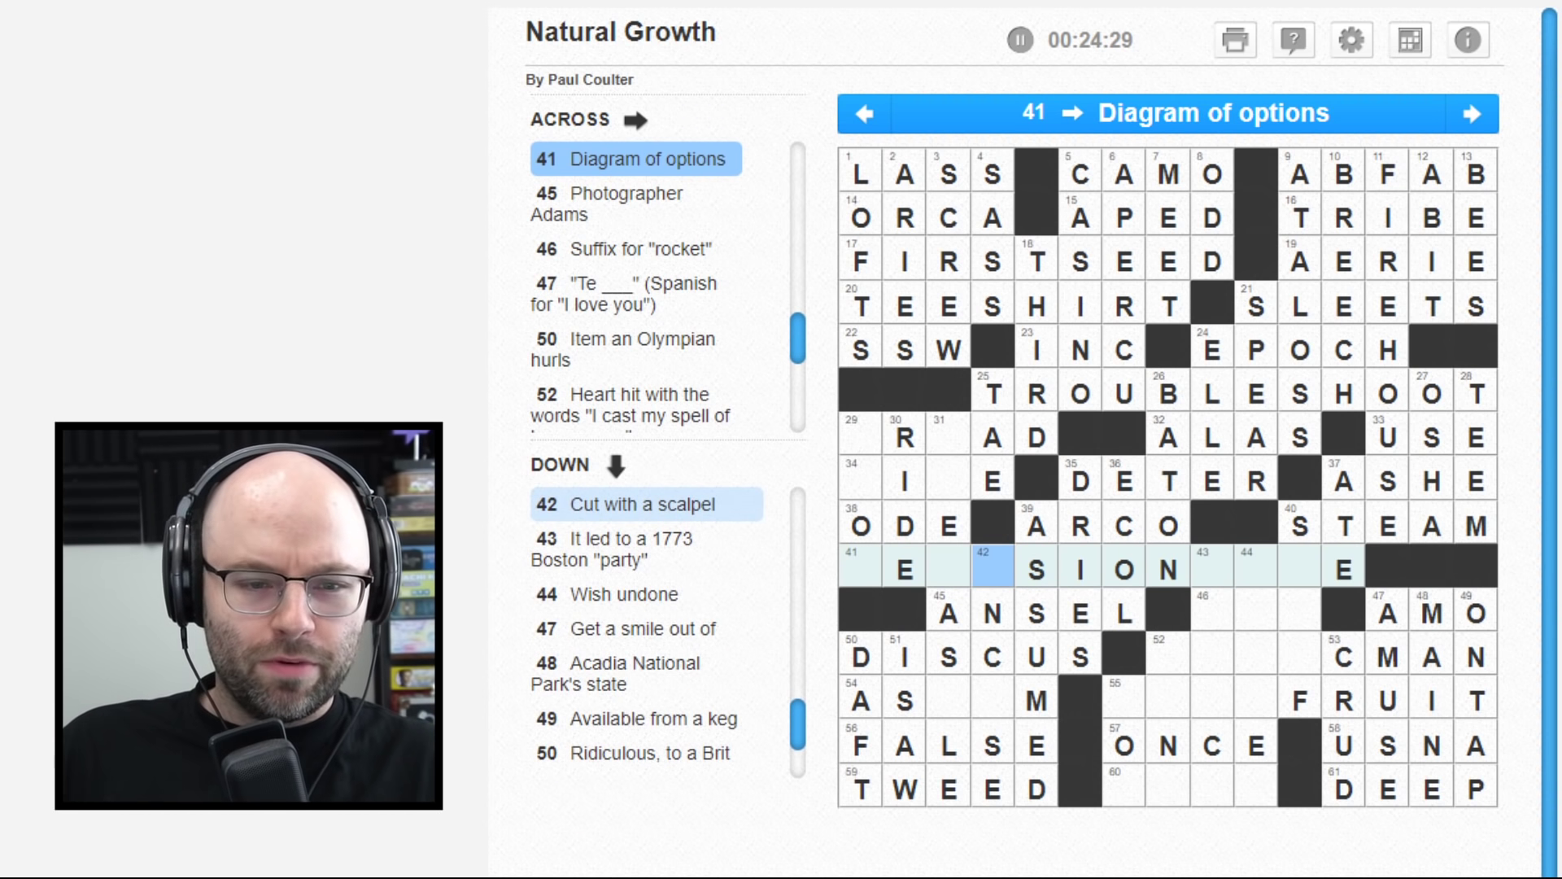
key(Right)
key(Right)
key(Right)
key(Right)
key(Right)
key(Right)
key(Right)
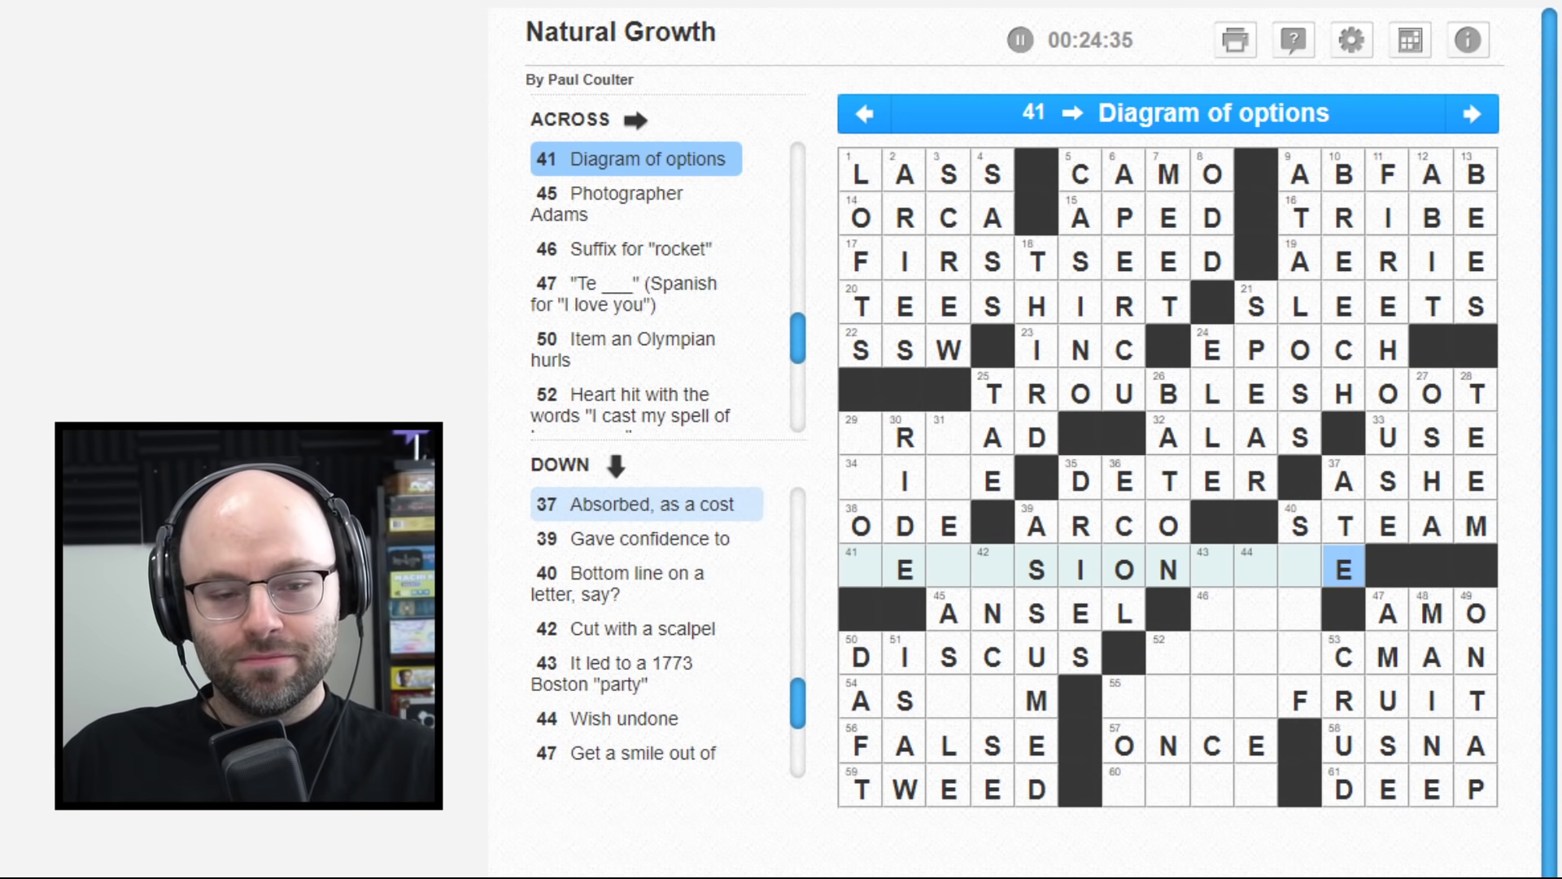
key(Left)
key(Left)
key(Left)
key(Left)
key(Left)
key(Left)
key(Left)
key(Left)
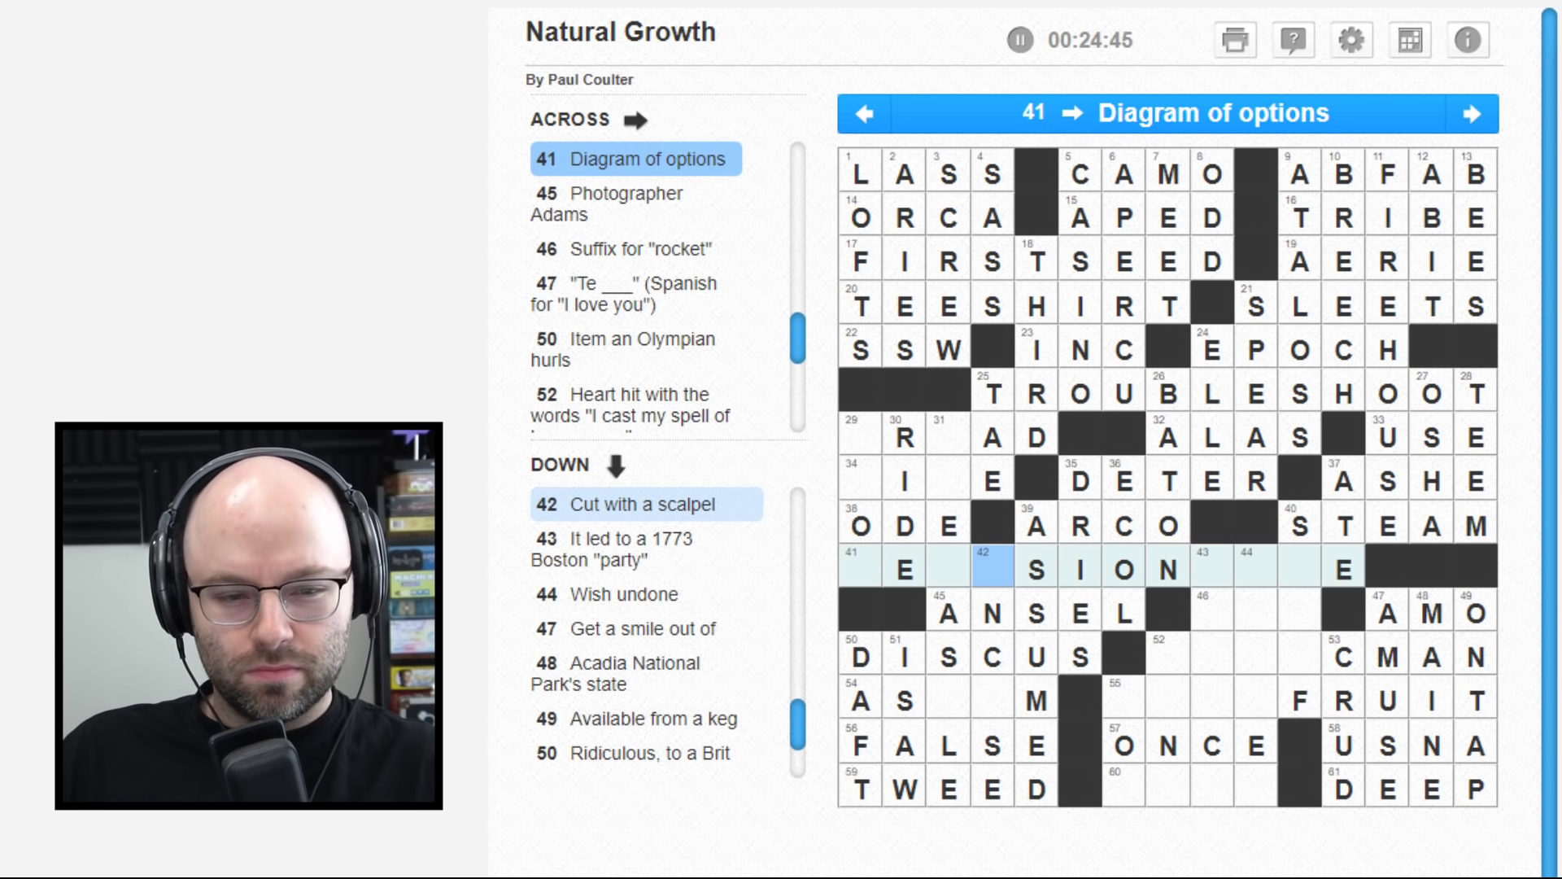
key(Down)
key(Down)
key(Down)
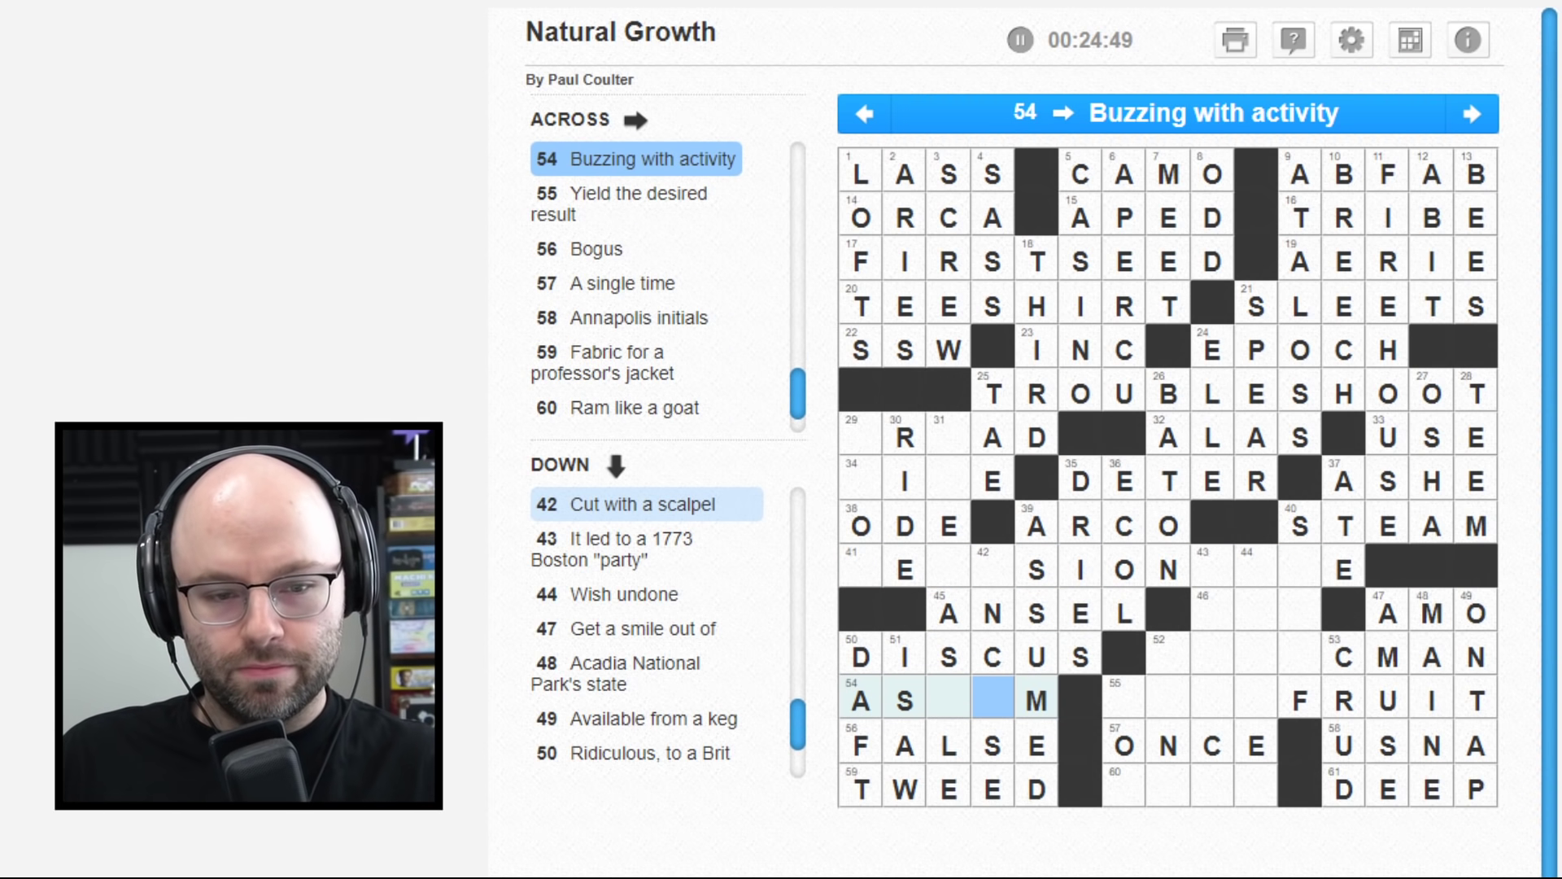
key(Up)
key(Up)
key(Up)
key(Left)
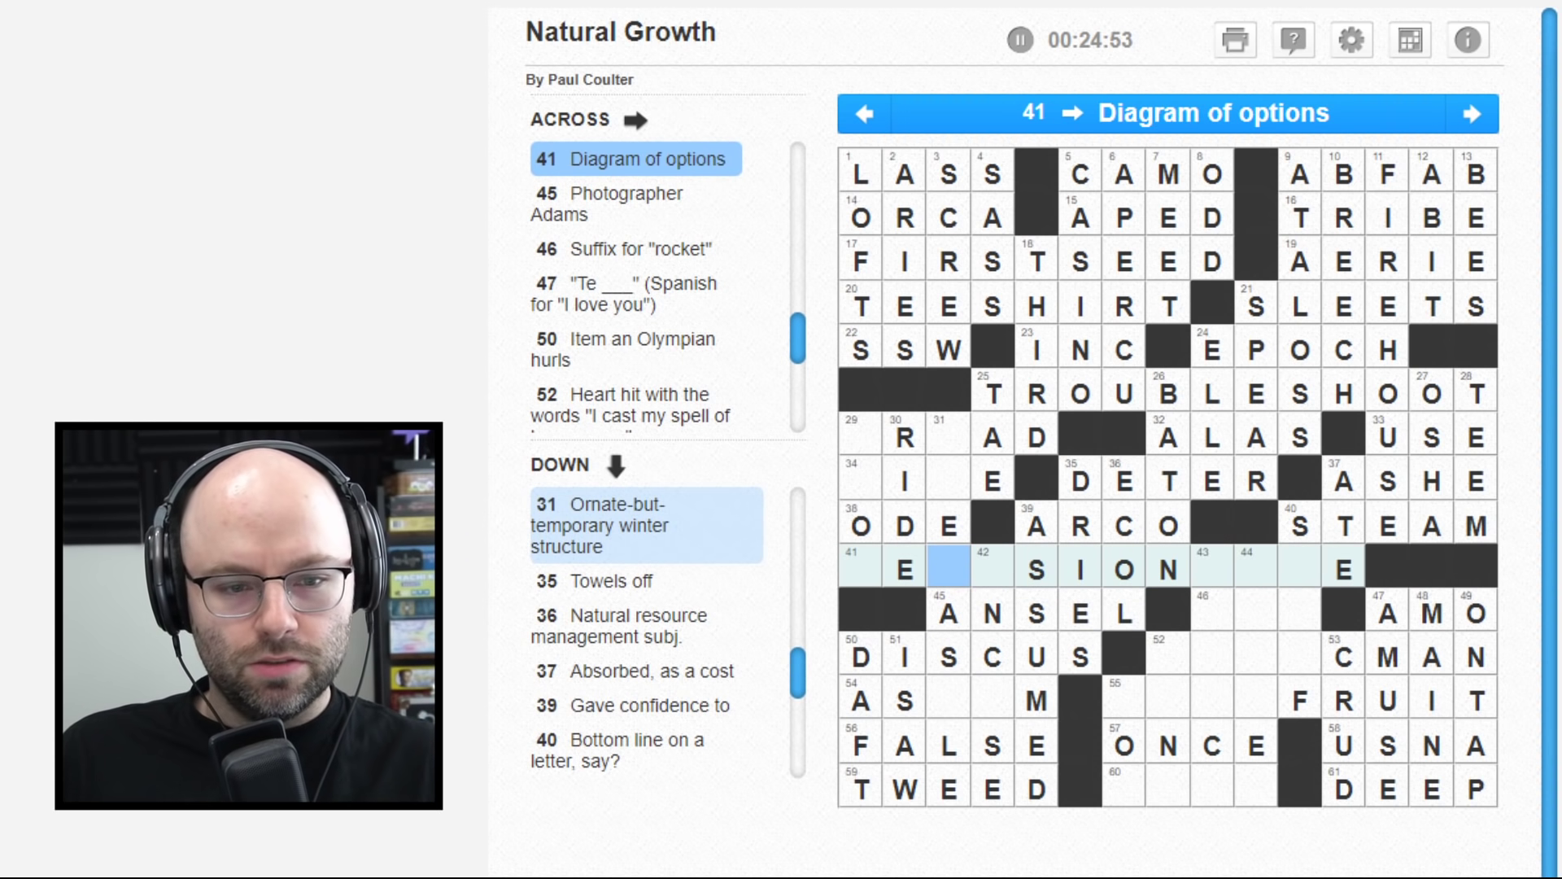
key(Down)
key(Down)
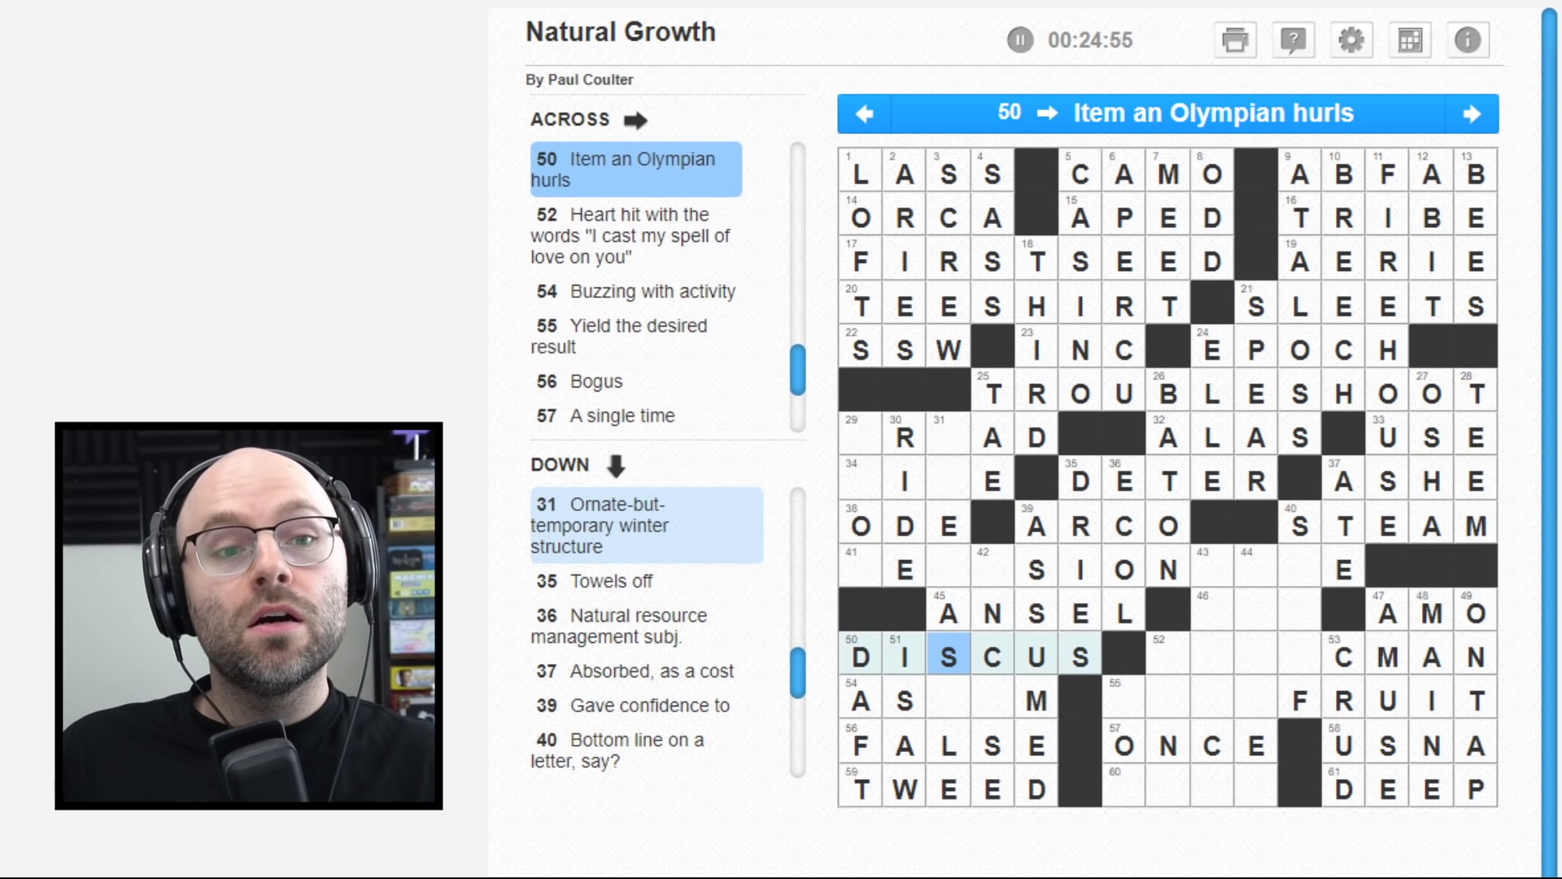
key(Down)
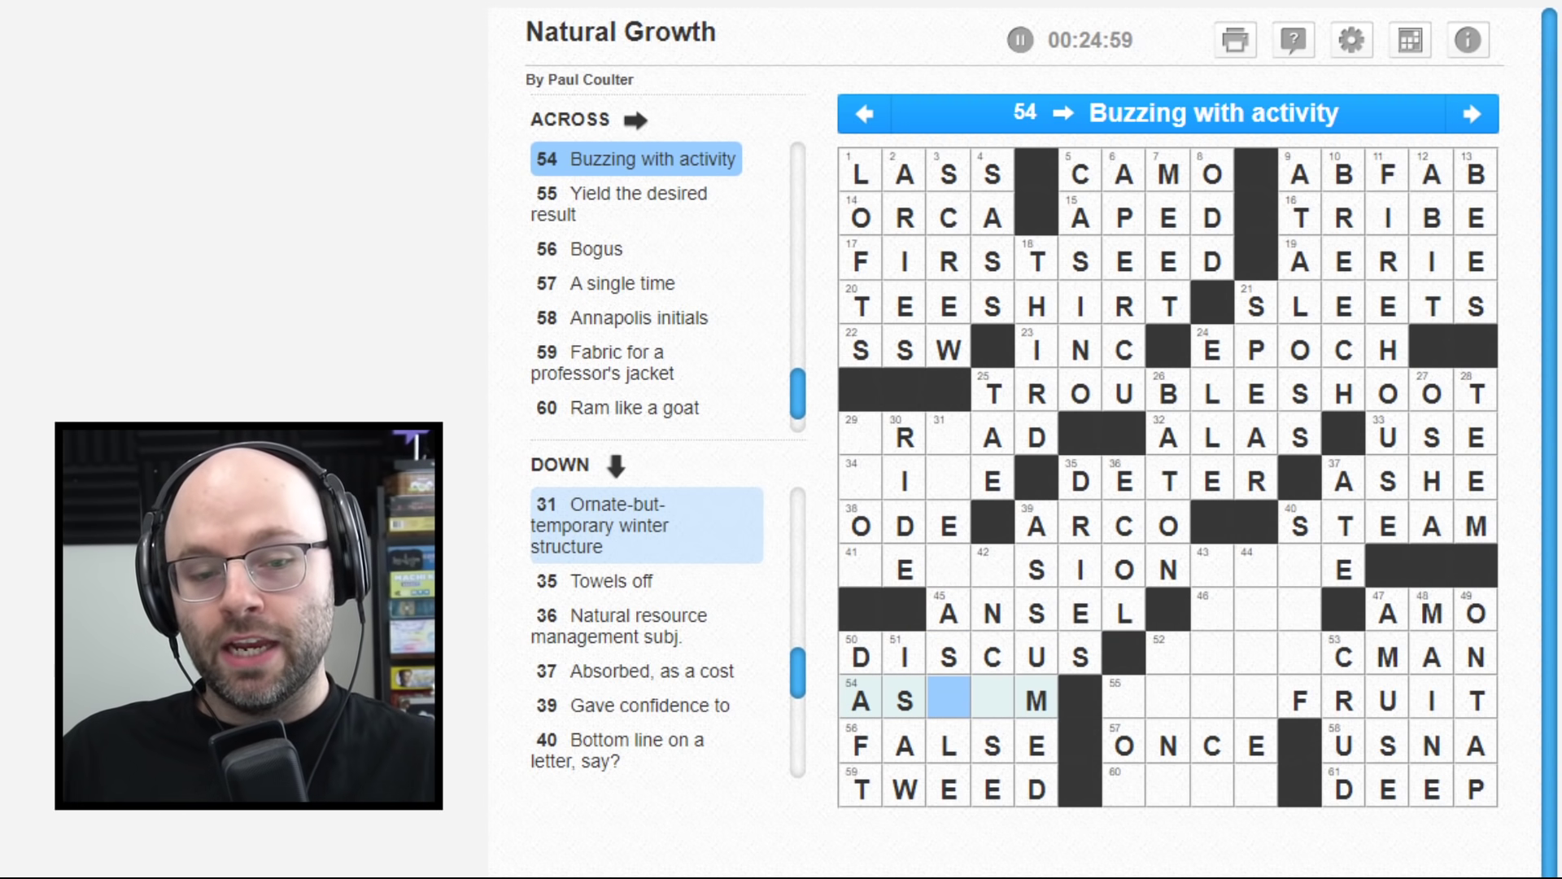
text(l)
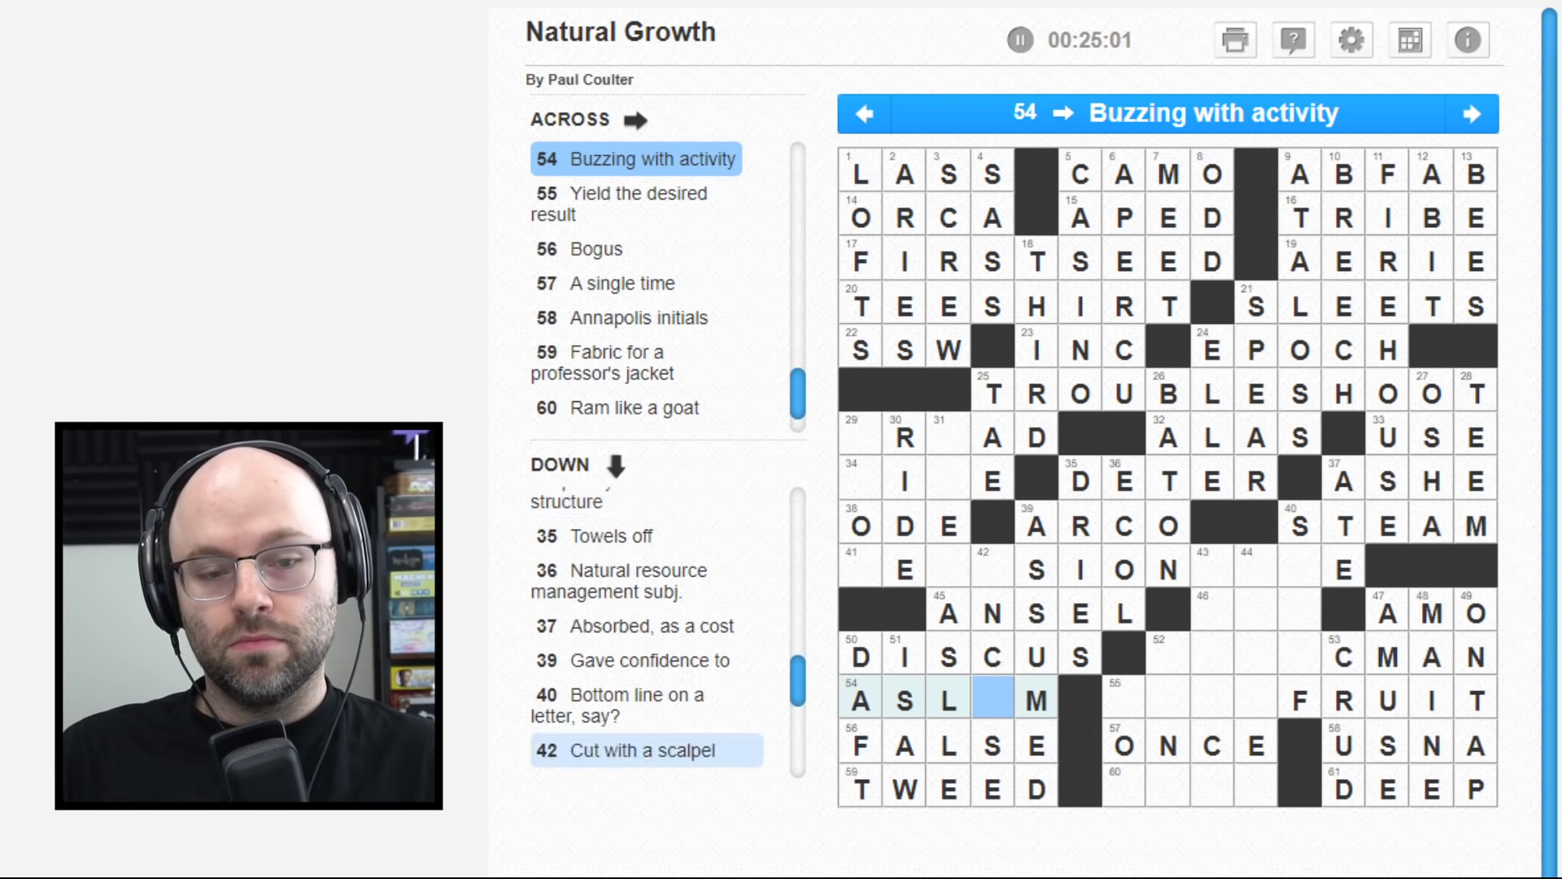
key(BackSpace)
text(a)
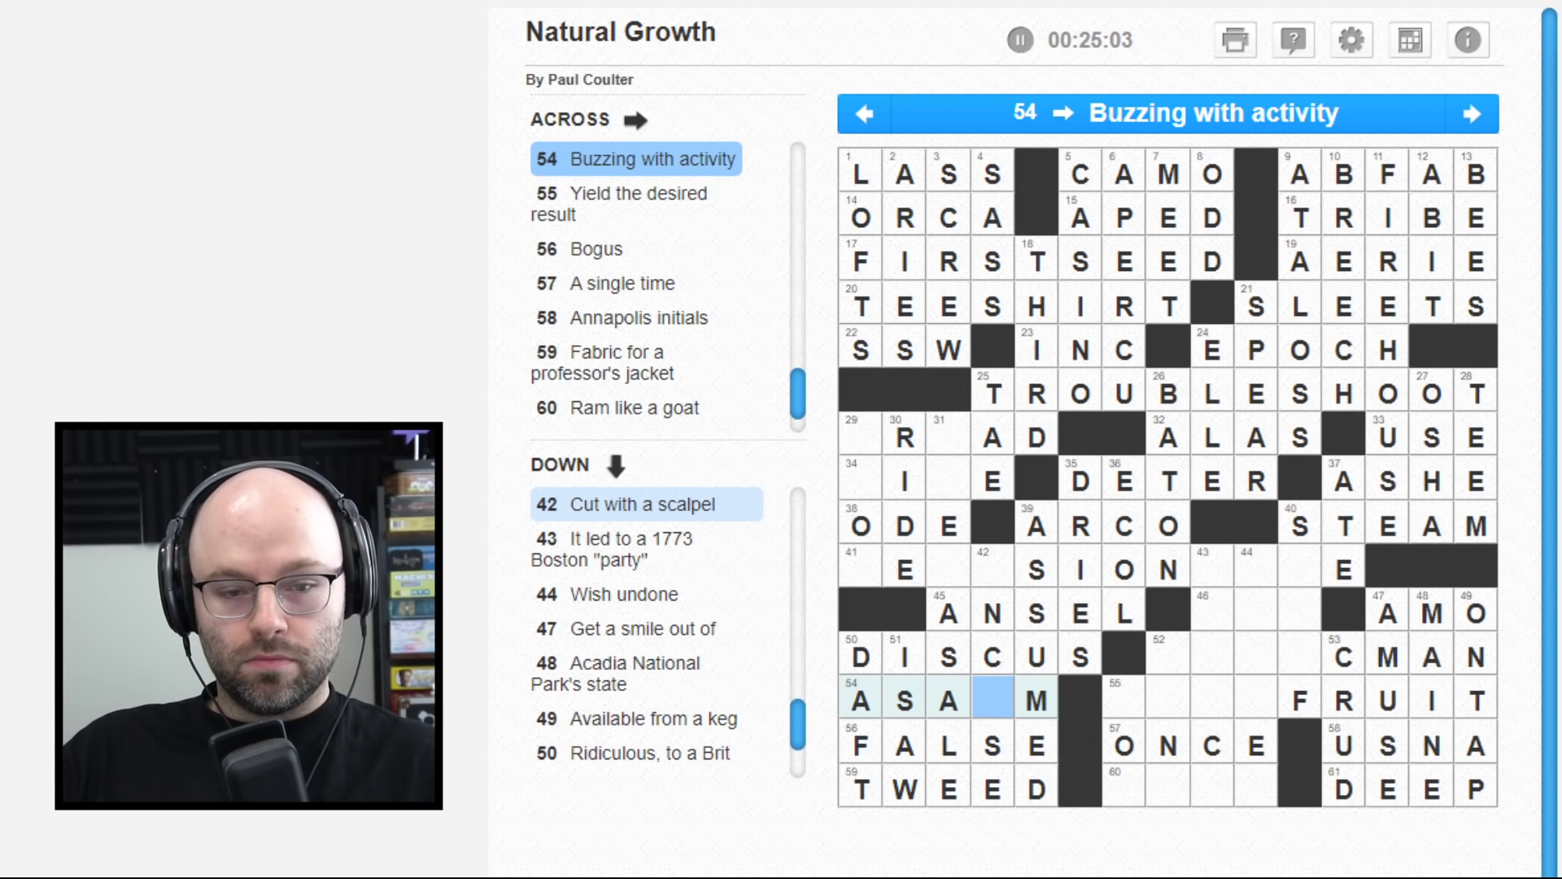
key(BackSpace)
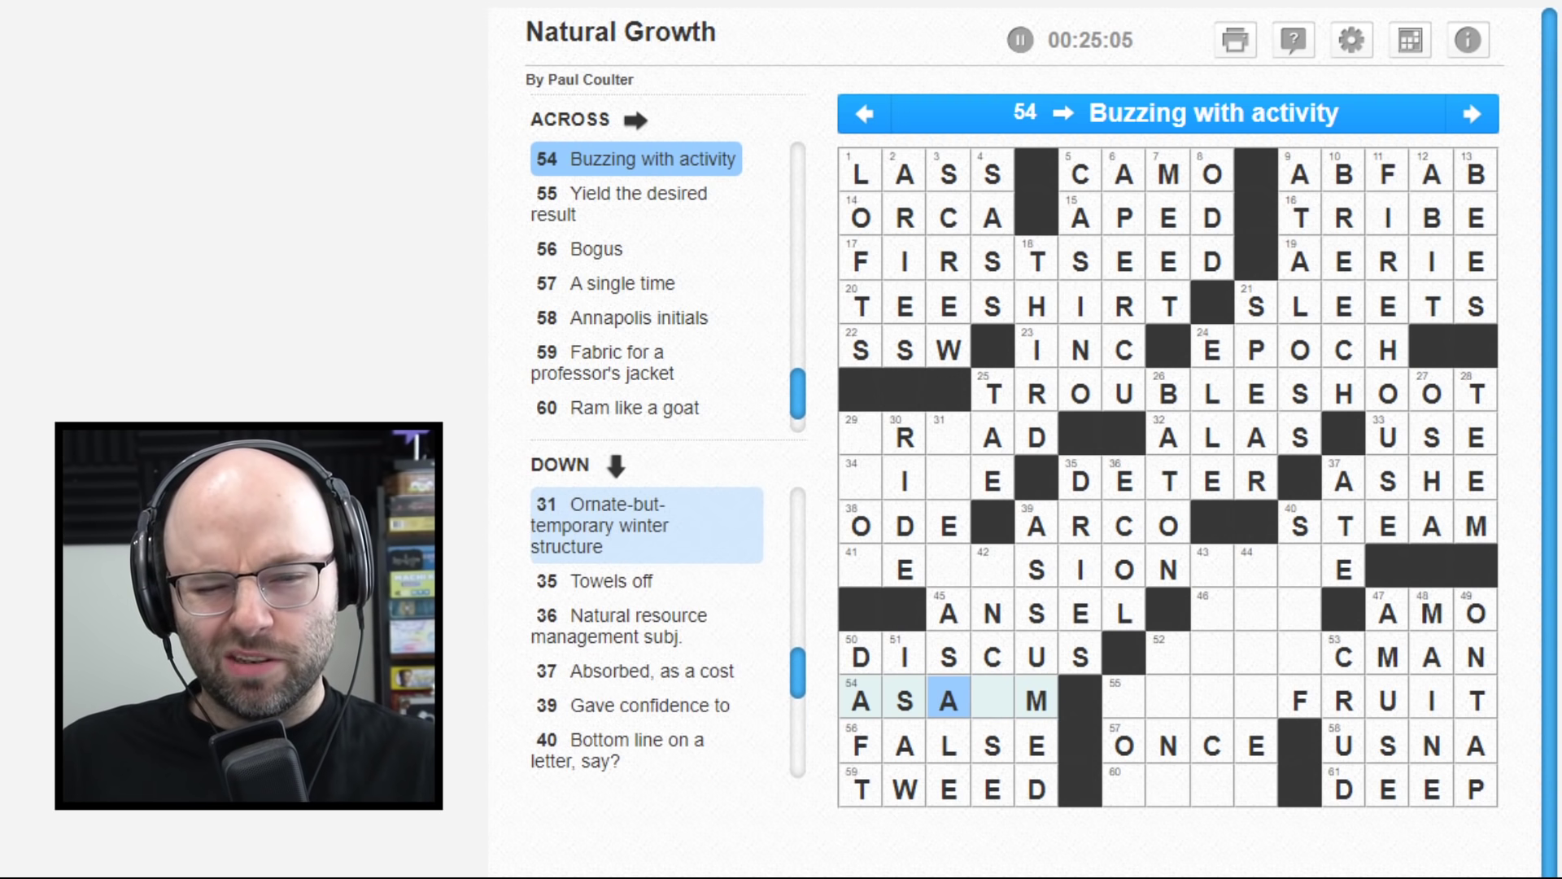
key(Right)
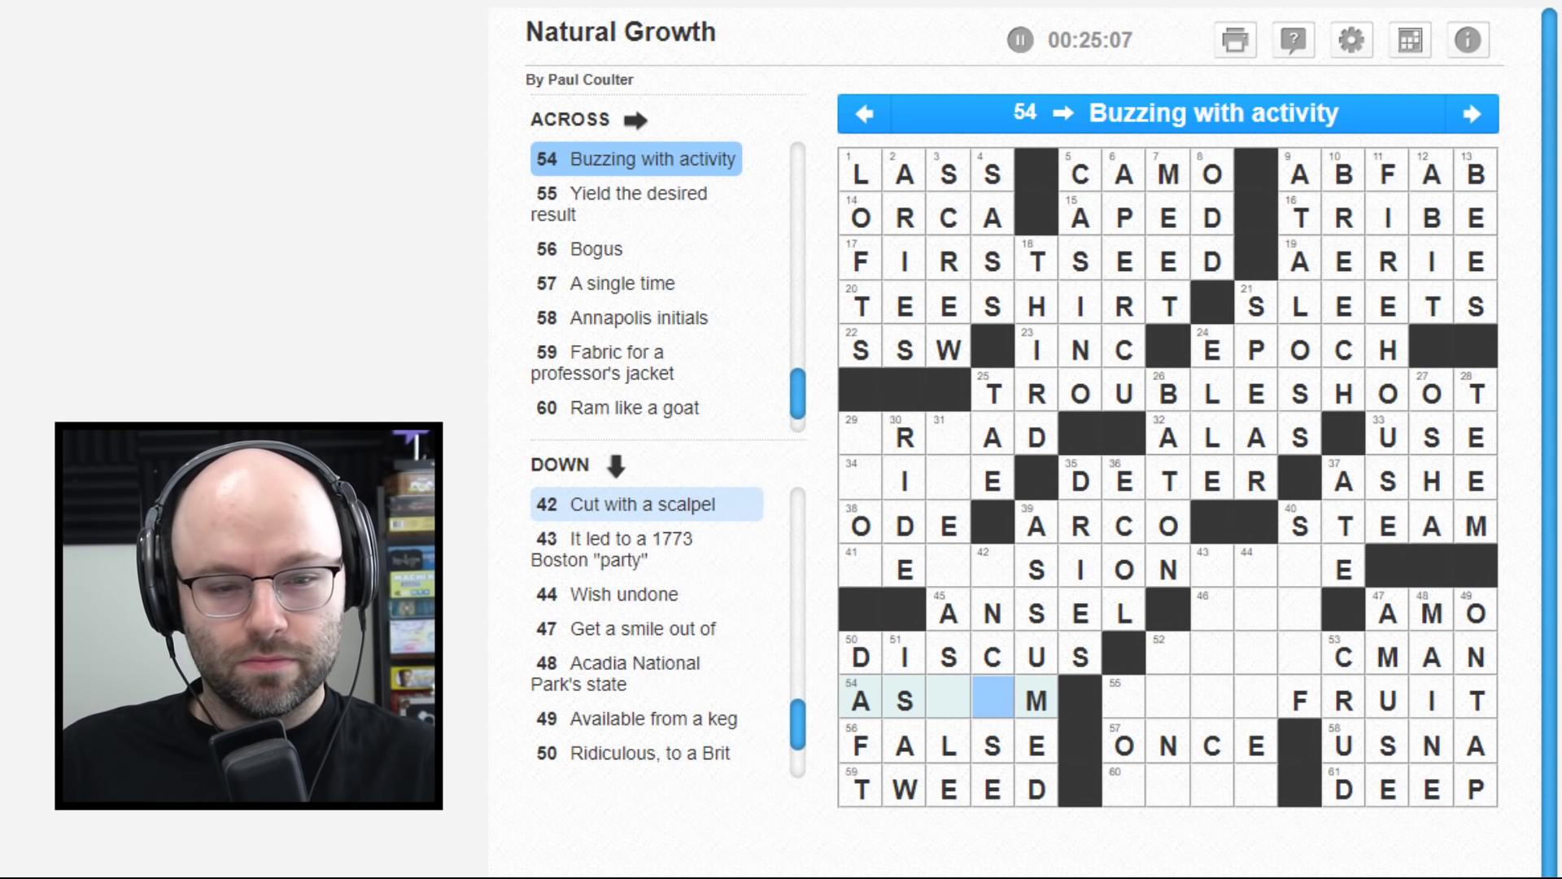
click(949, 612)
key(Delete)
key(Right)
key(Delete)
key(Right)
key(Right)
key(Right)
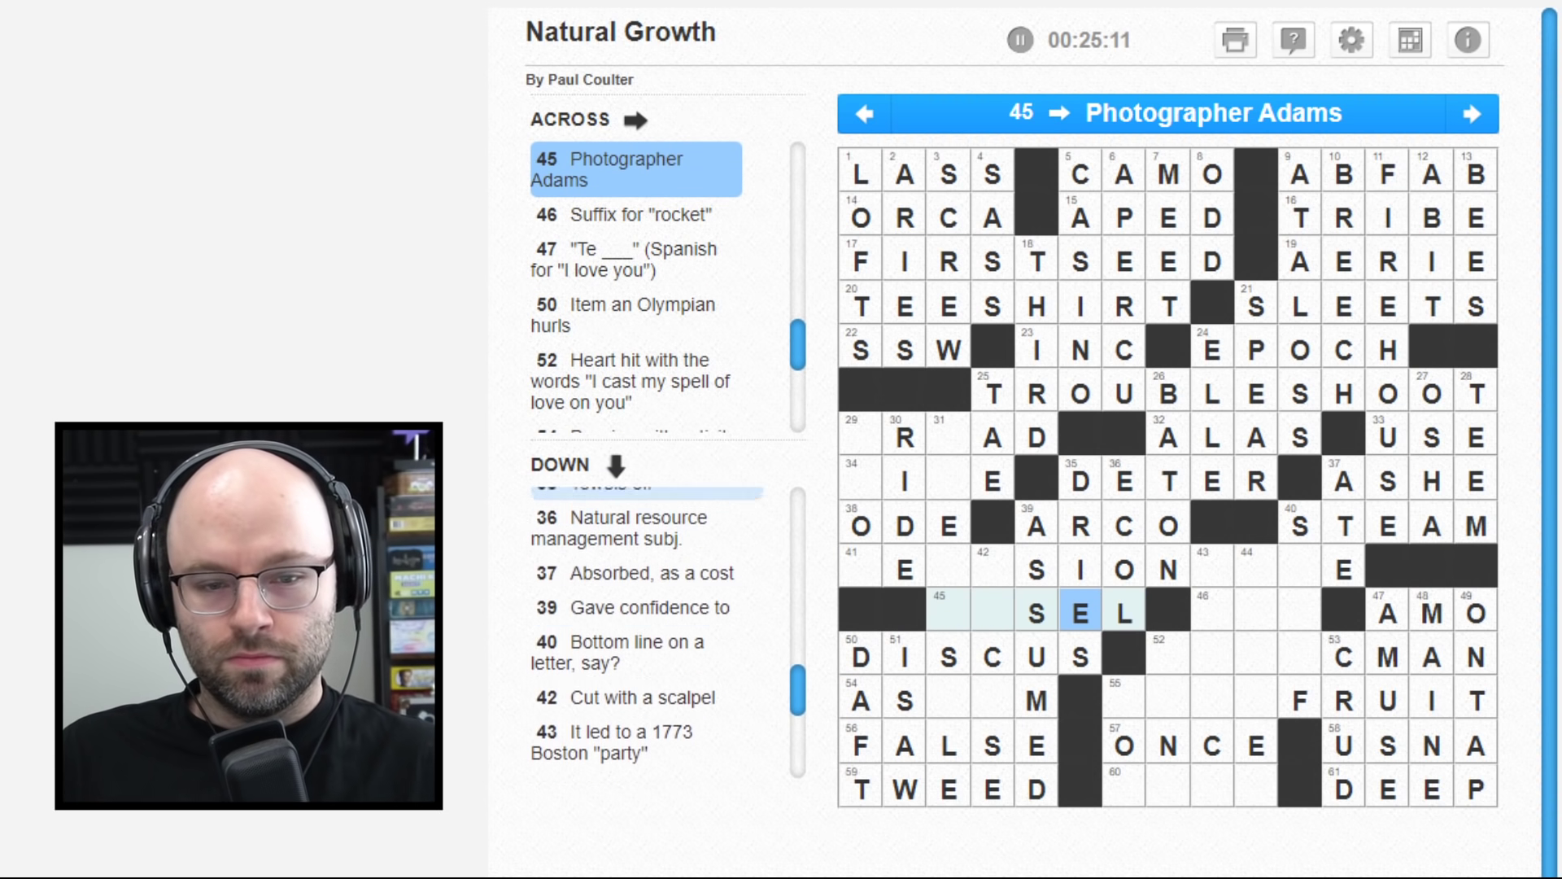
key(Left)
key(Left)
key(Right)
key(Right)
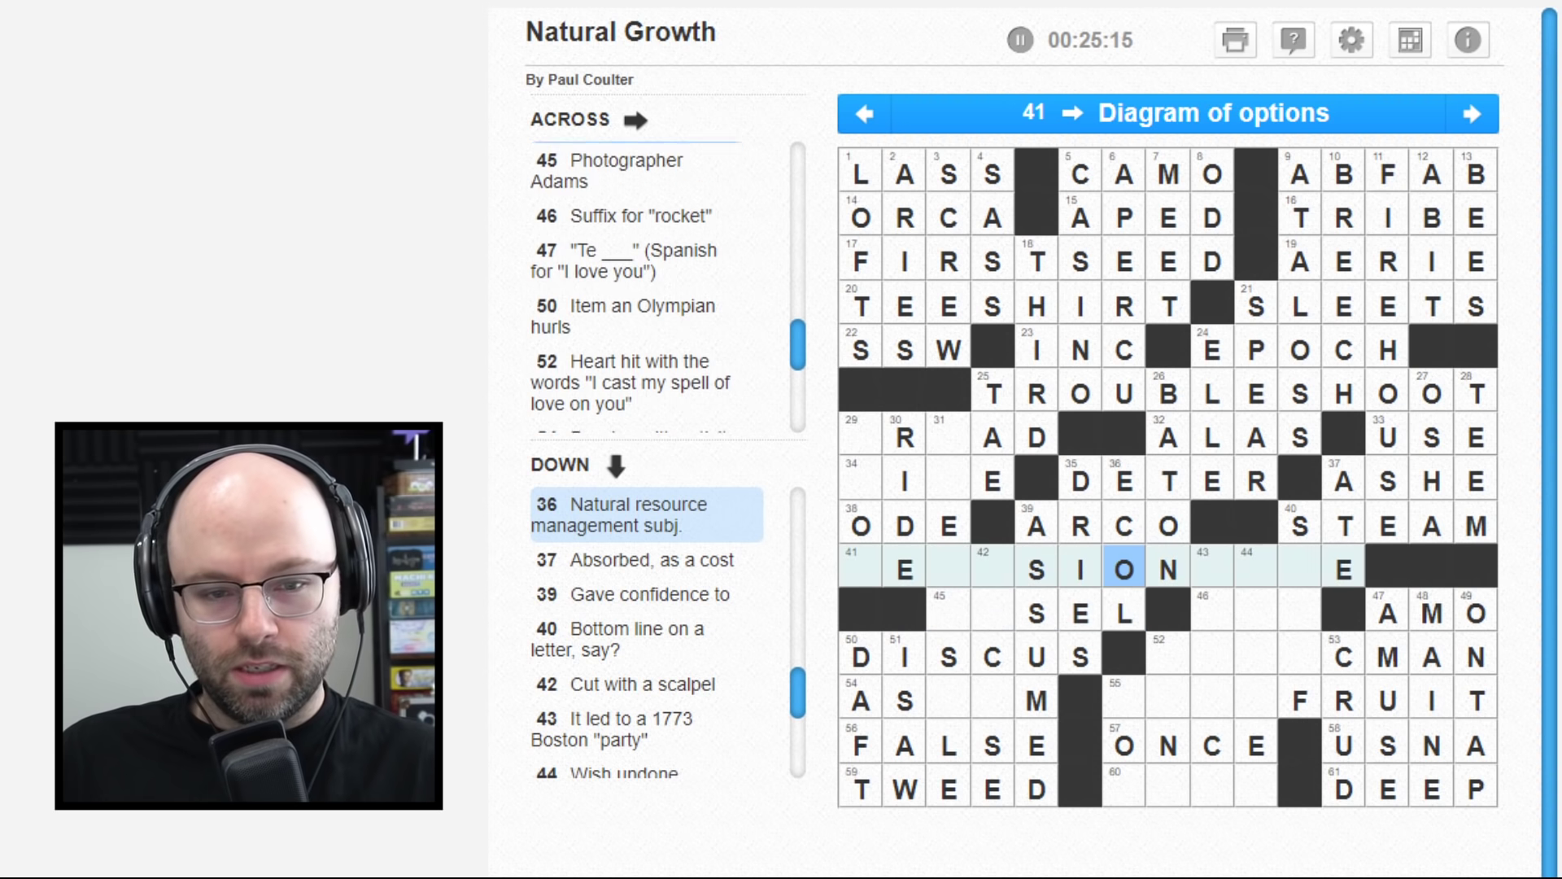
key(Up)
key(Left)
key(Left)
key(Down)
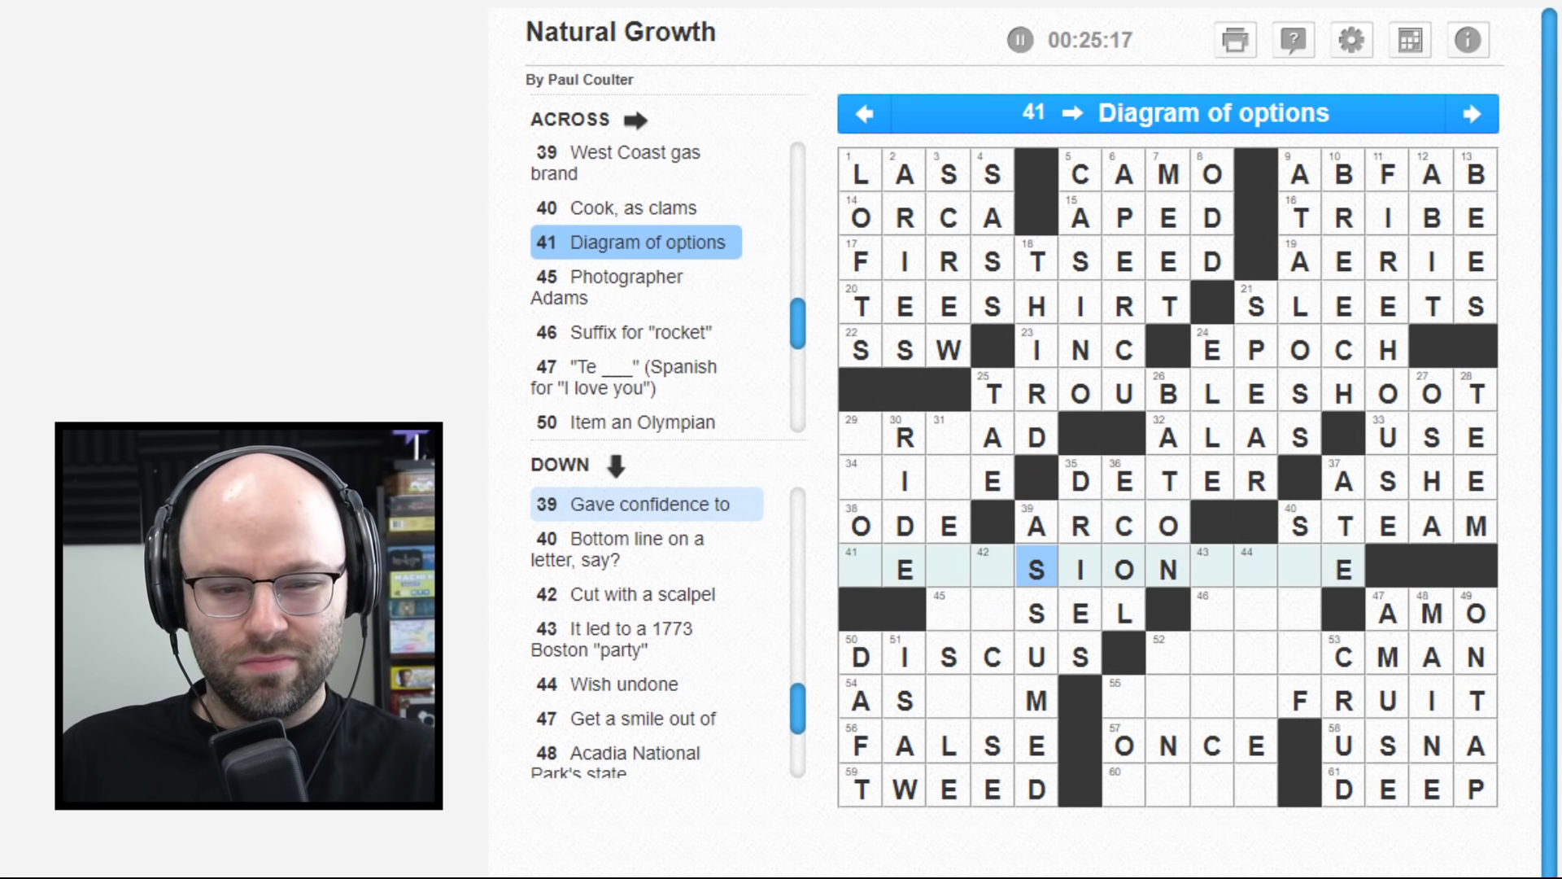
key(Down)
key(Down)
key(Down)
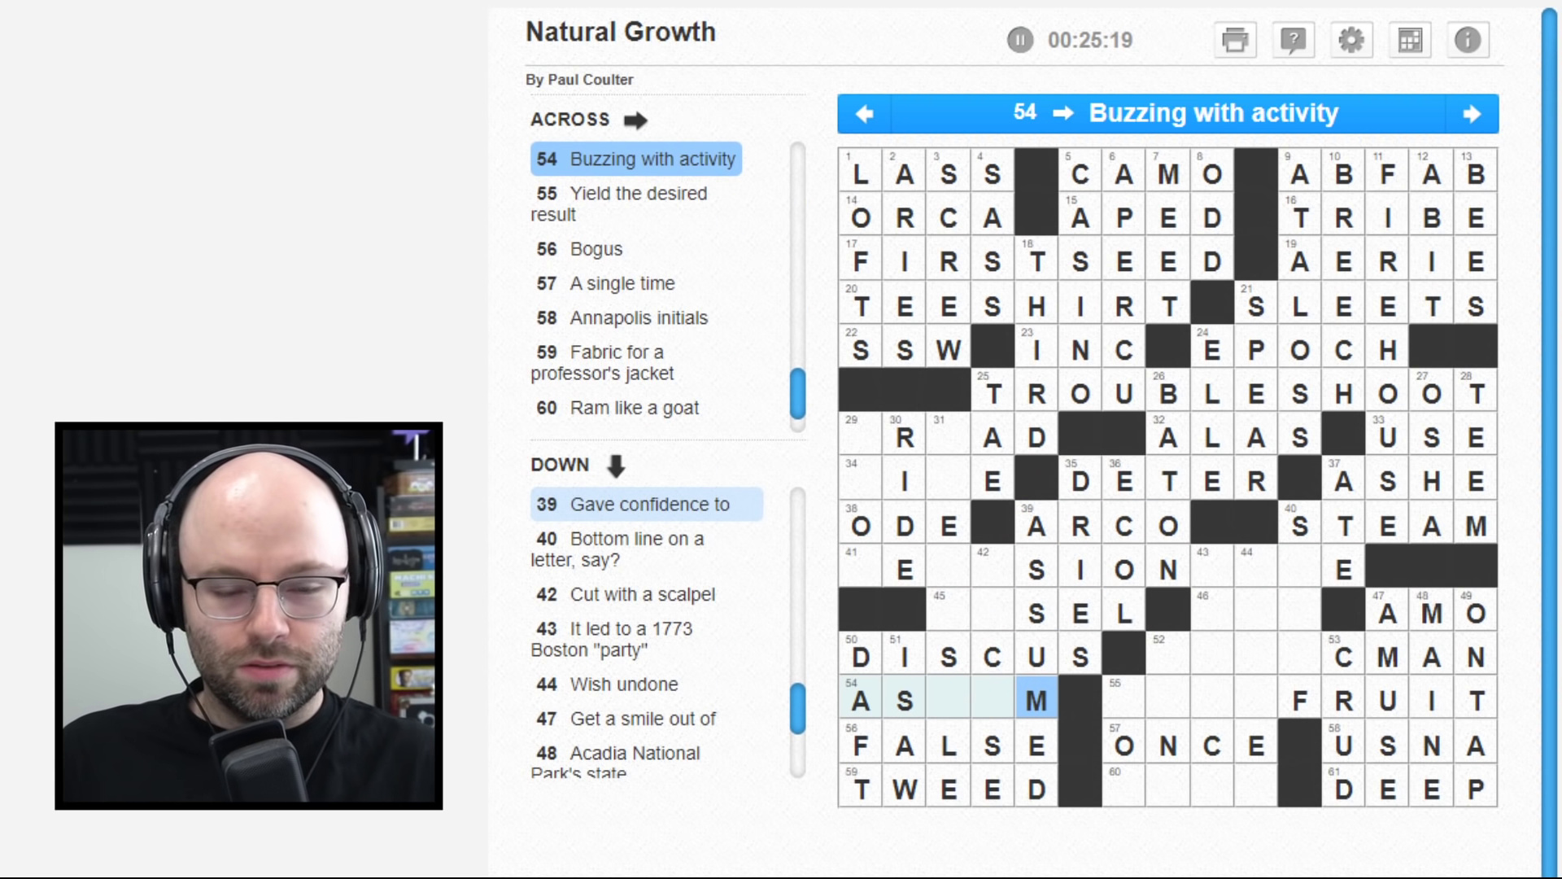
key(Up)
key(Up)
key(Up)
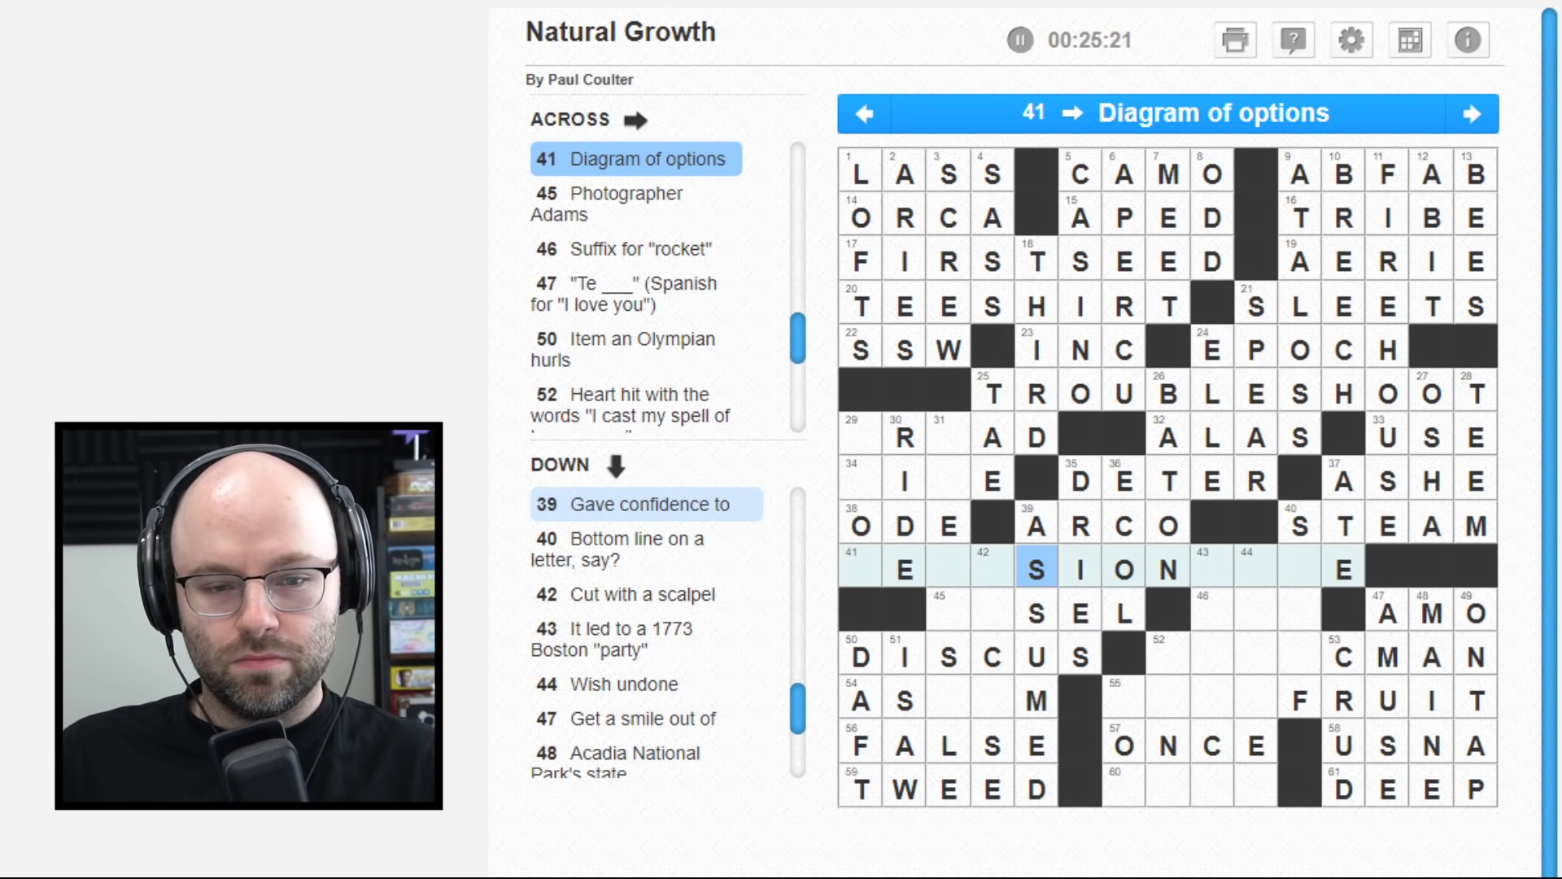
key(Left)
key(Down)
key(Up)
key(Left)
key(Left)
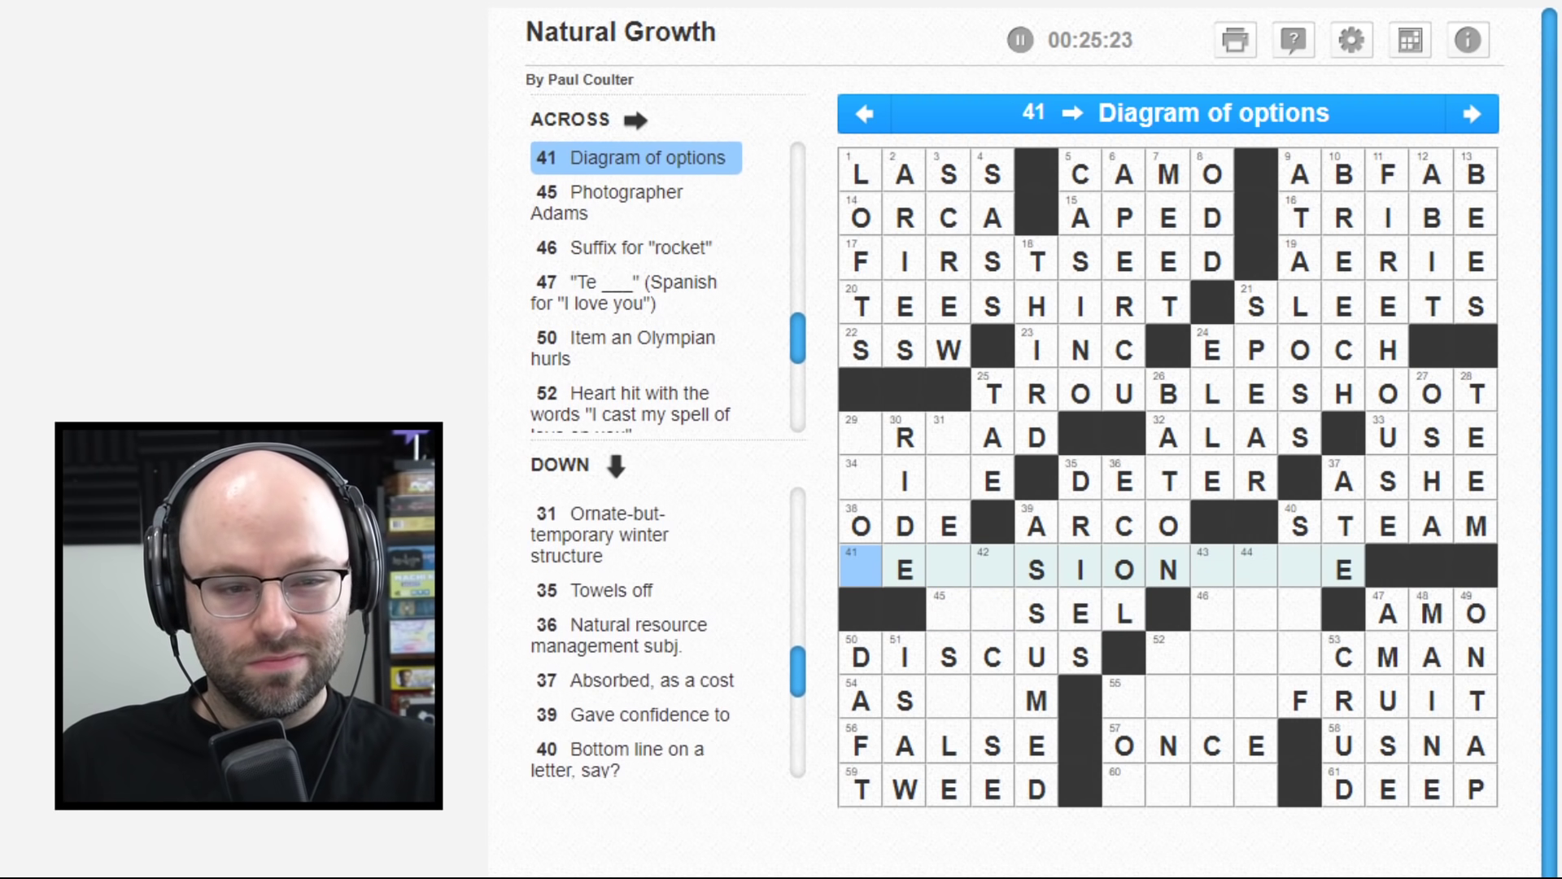
key(Left)
key(Right)
key(Right)
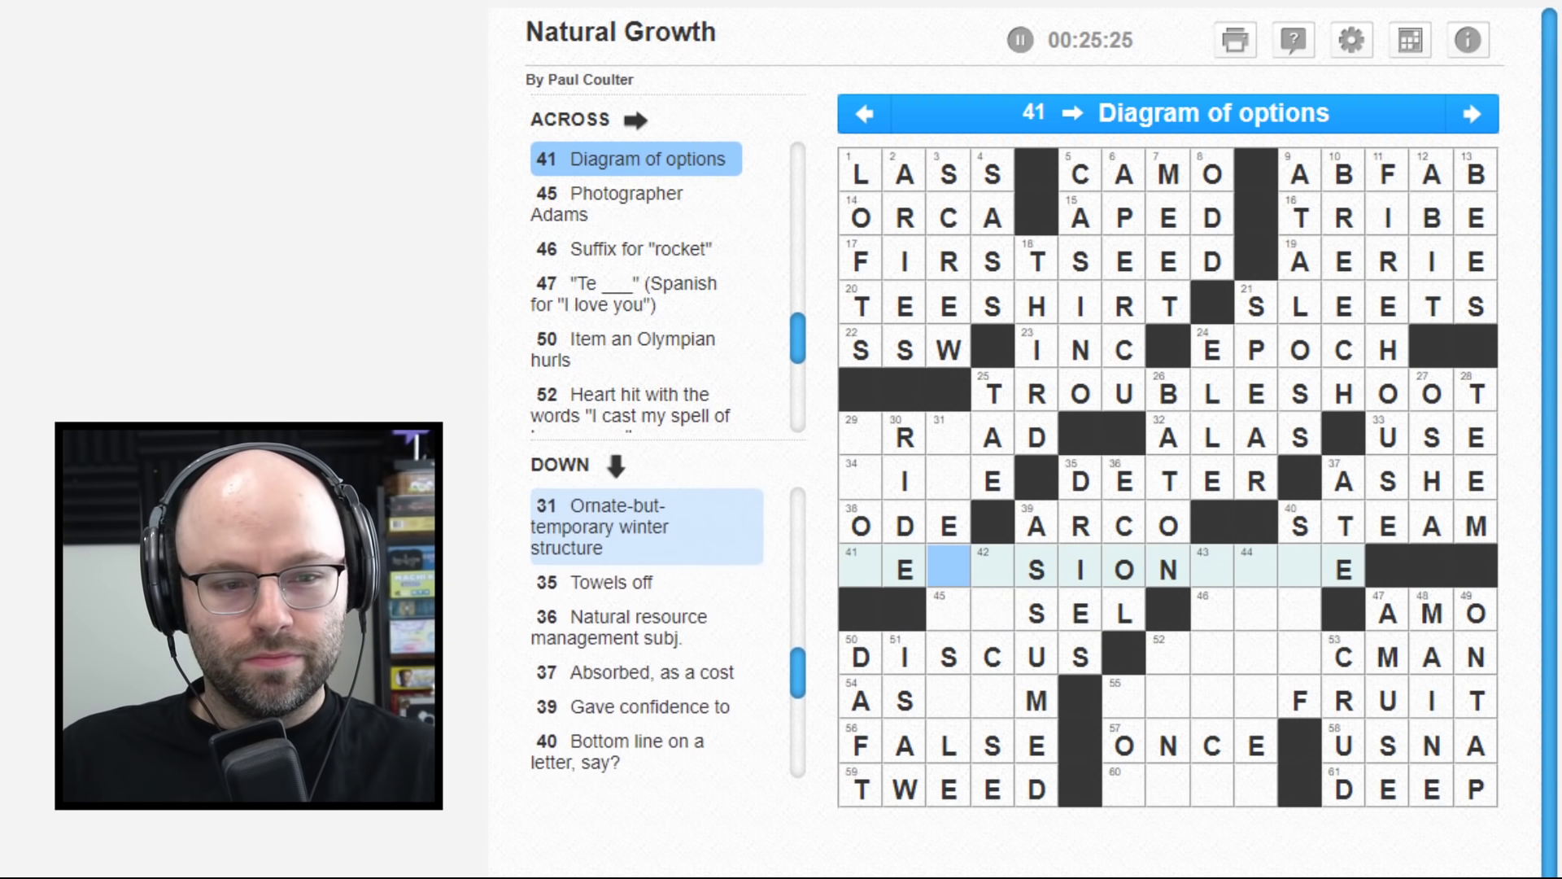
key(Up)
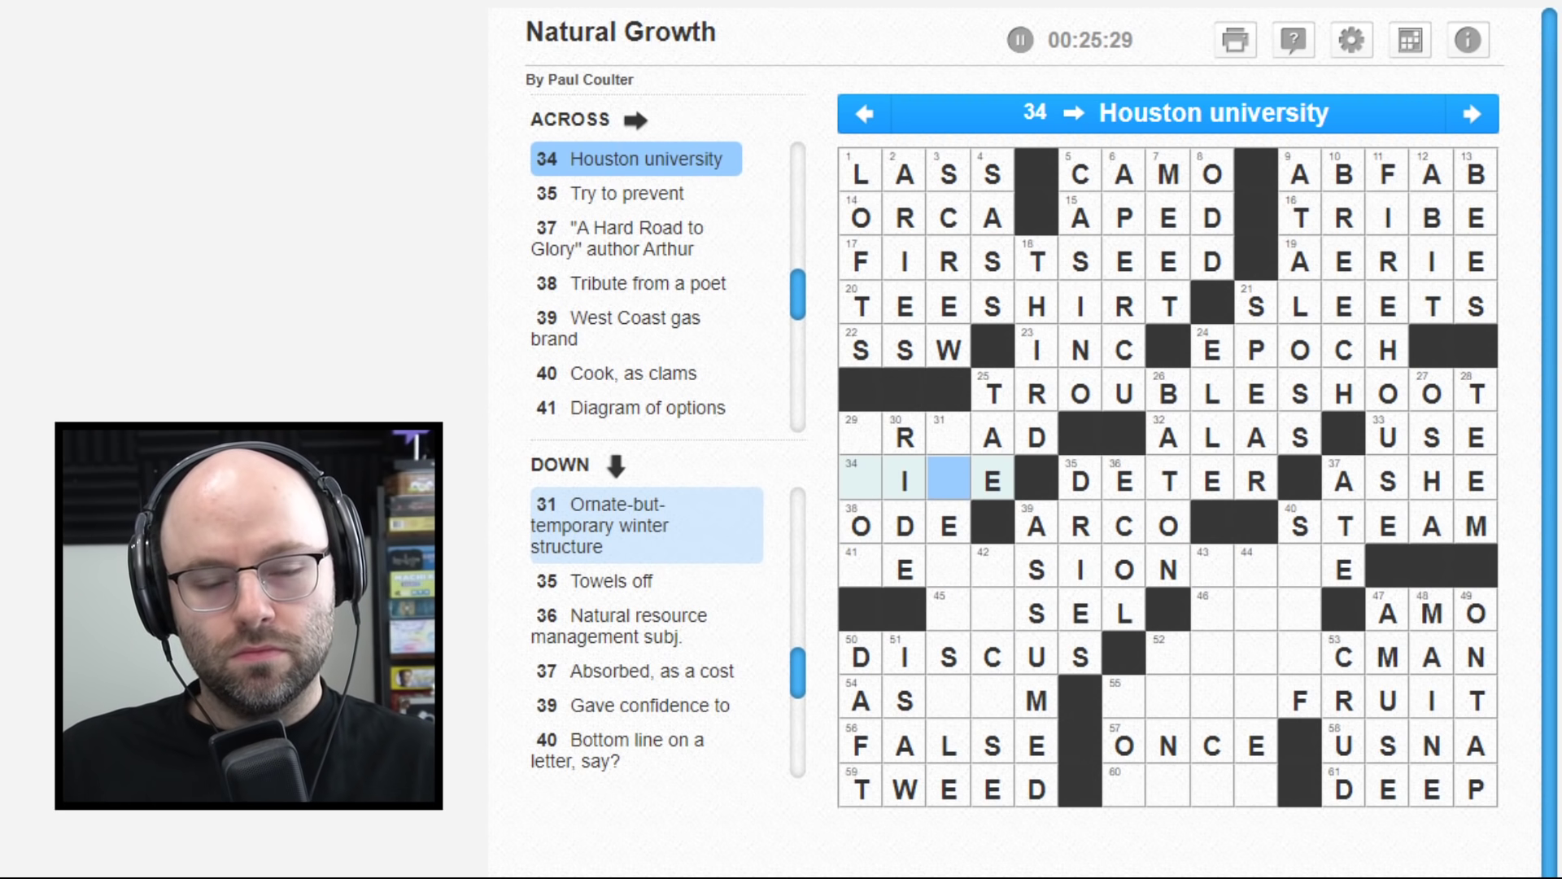
key(Up)
key(Down)
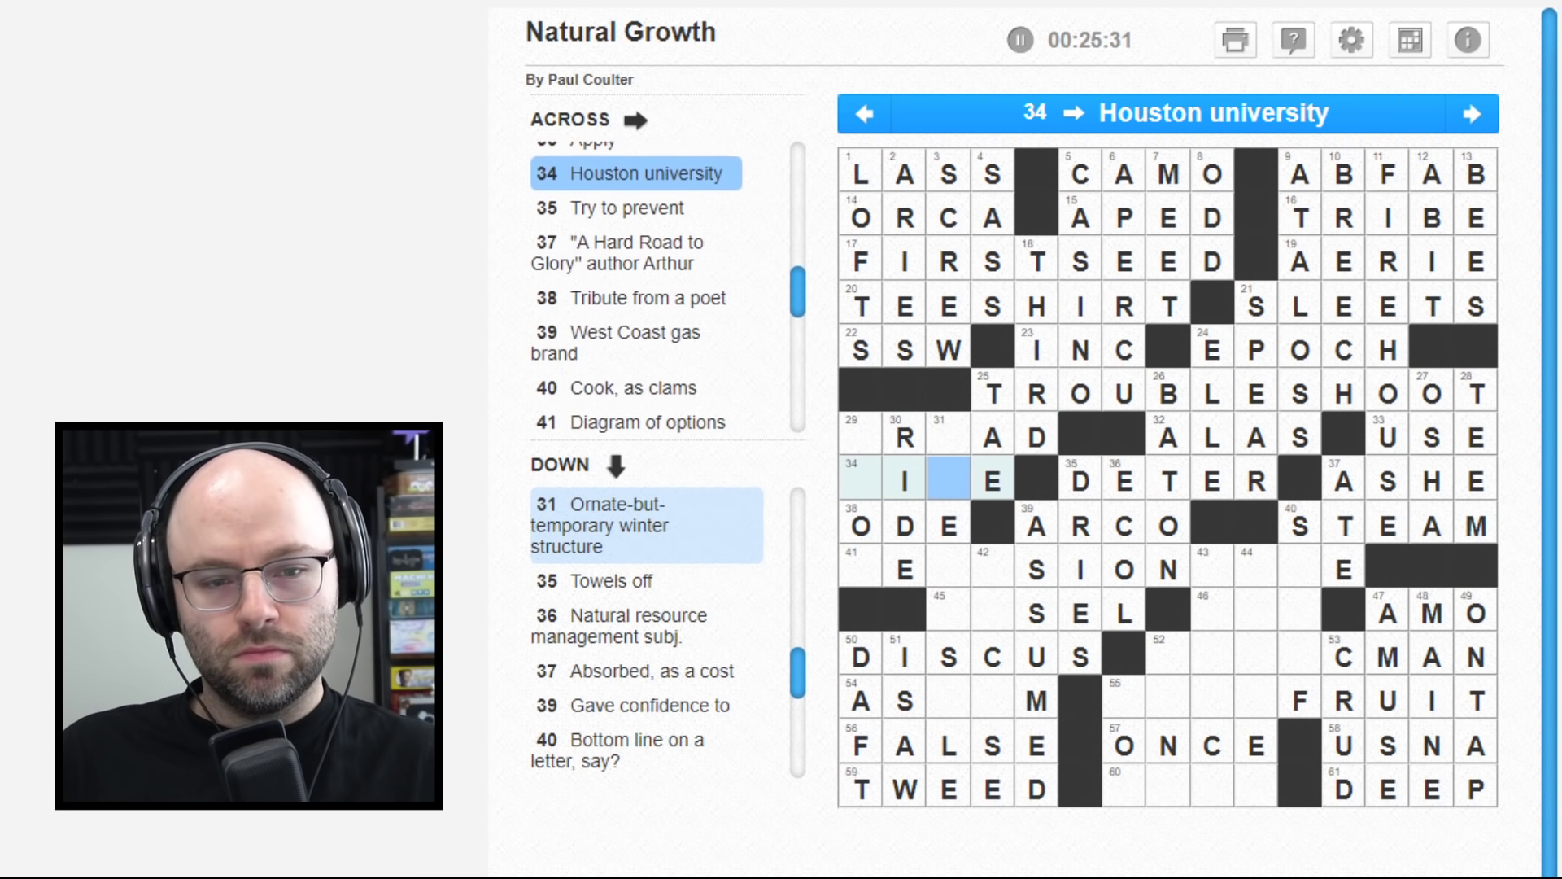
key(Left)
key(Up)
key(Left)
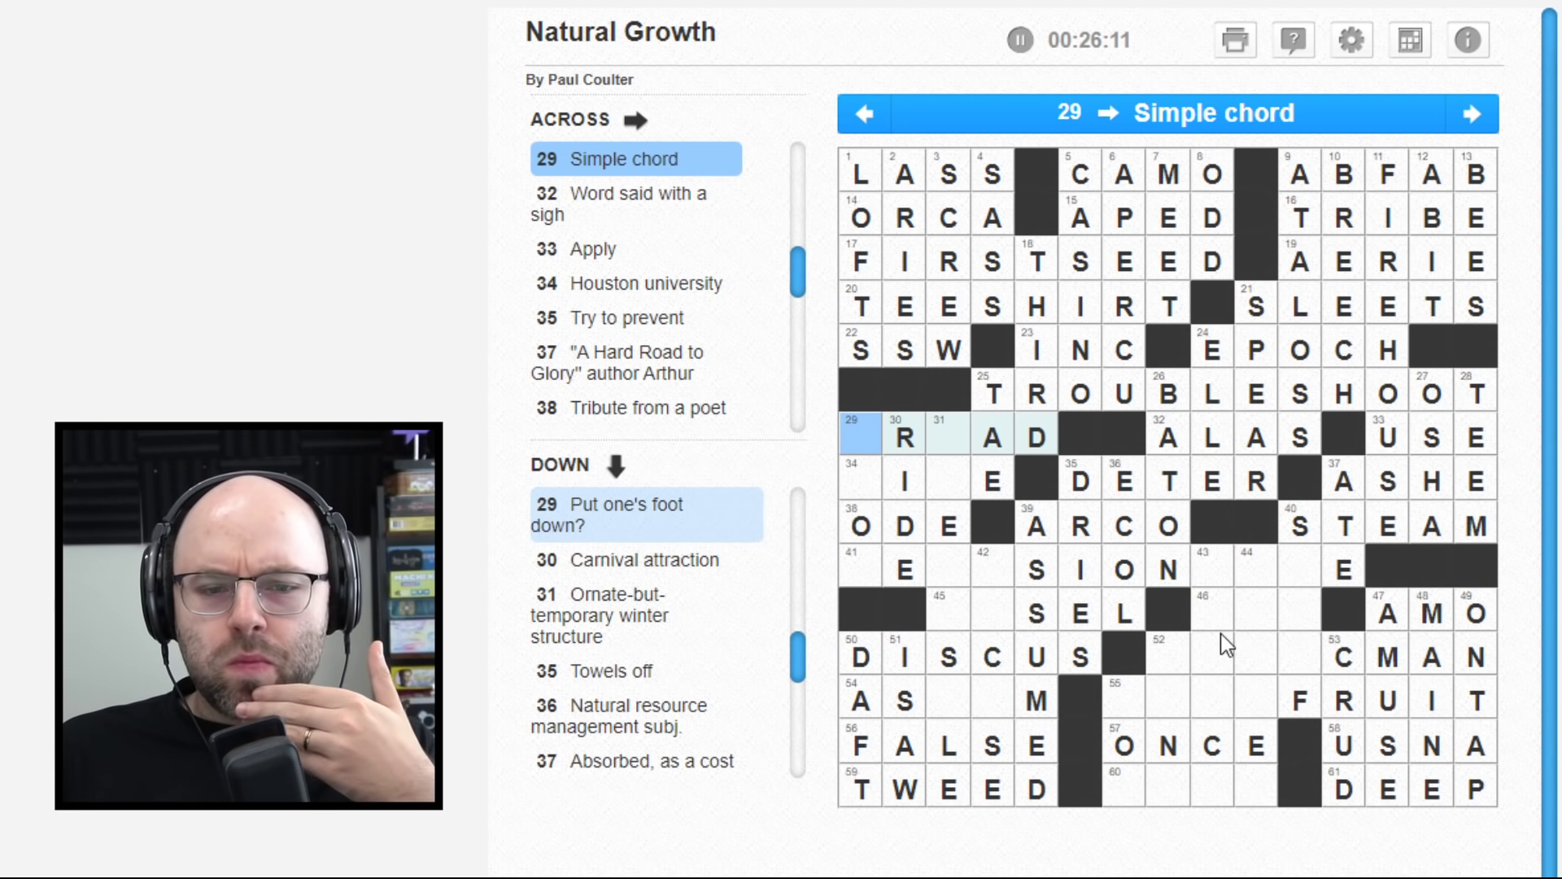
click(1225, 605)
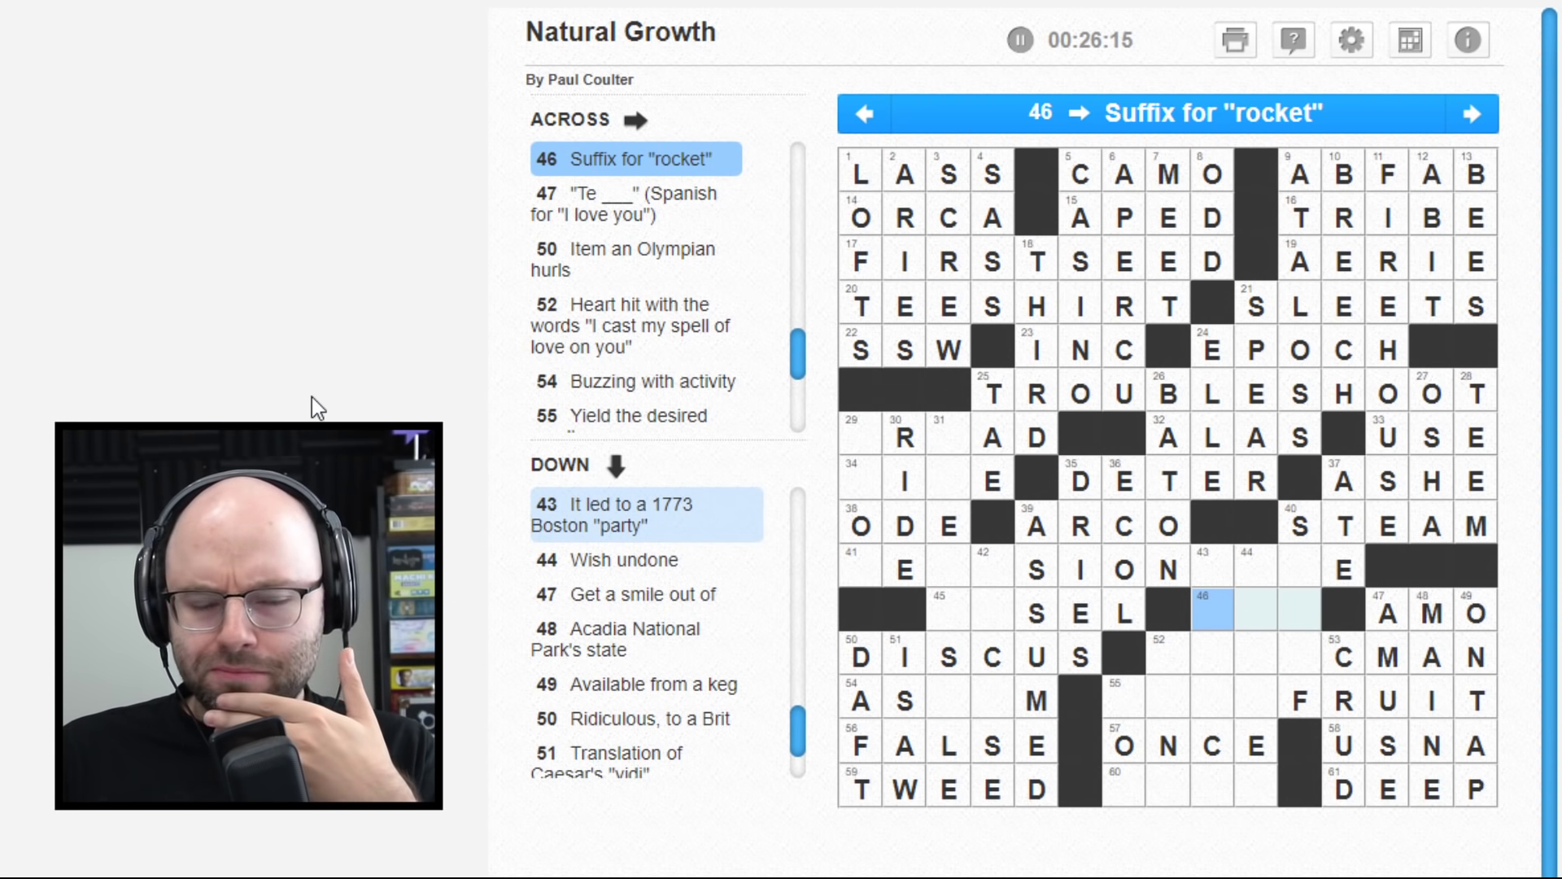
click(1300, 525)
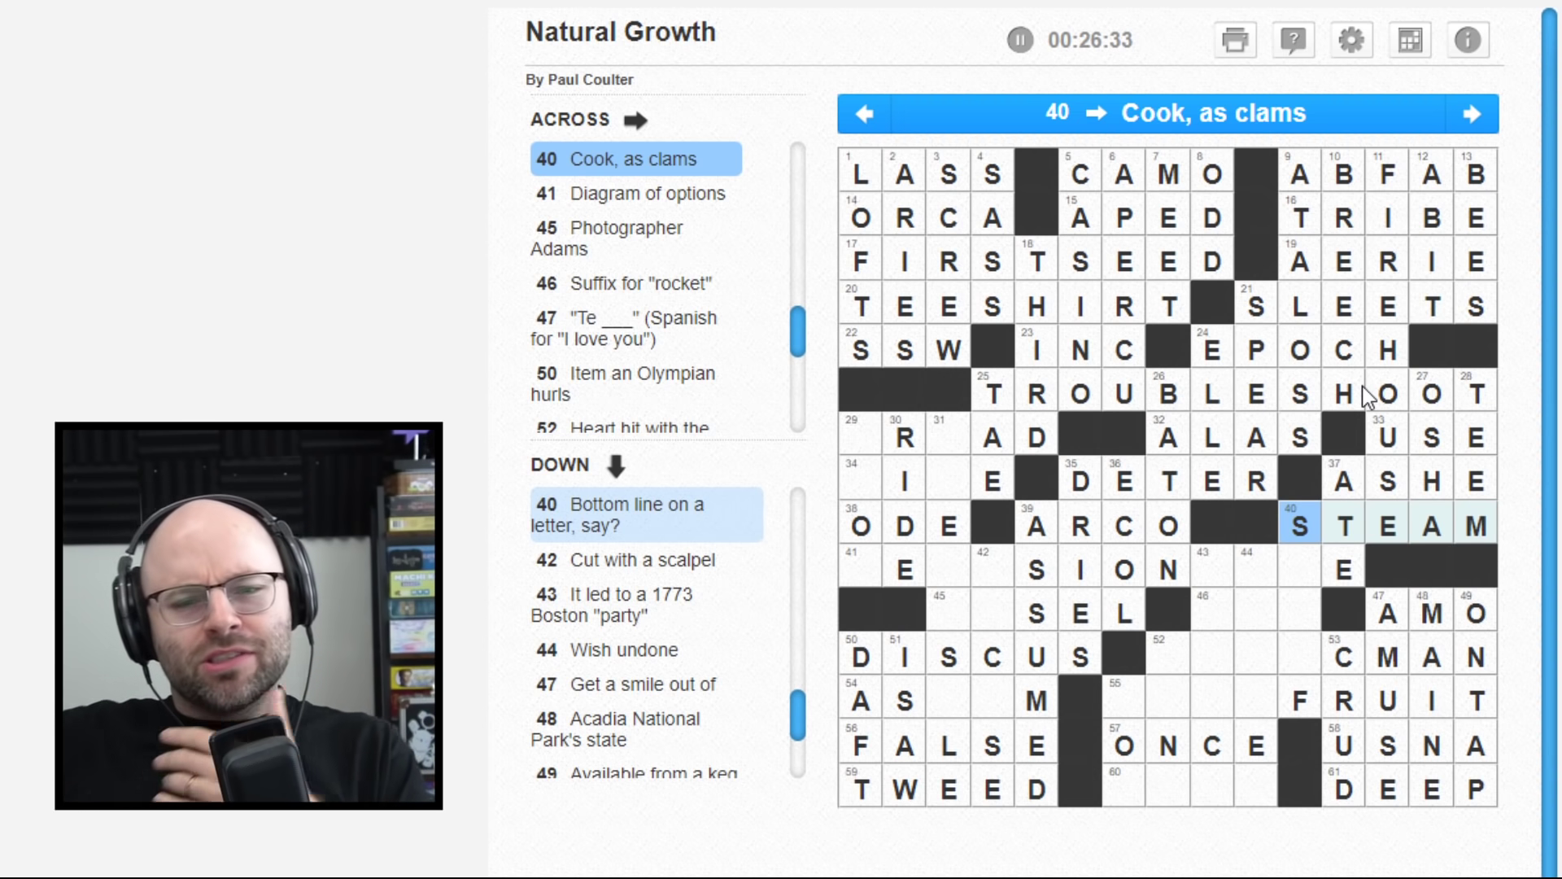
- Type E, R and I down 40 Down to complete SERIF
key(Down)
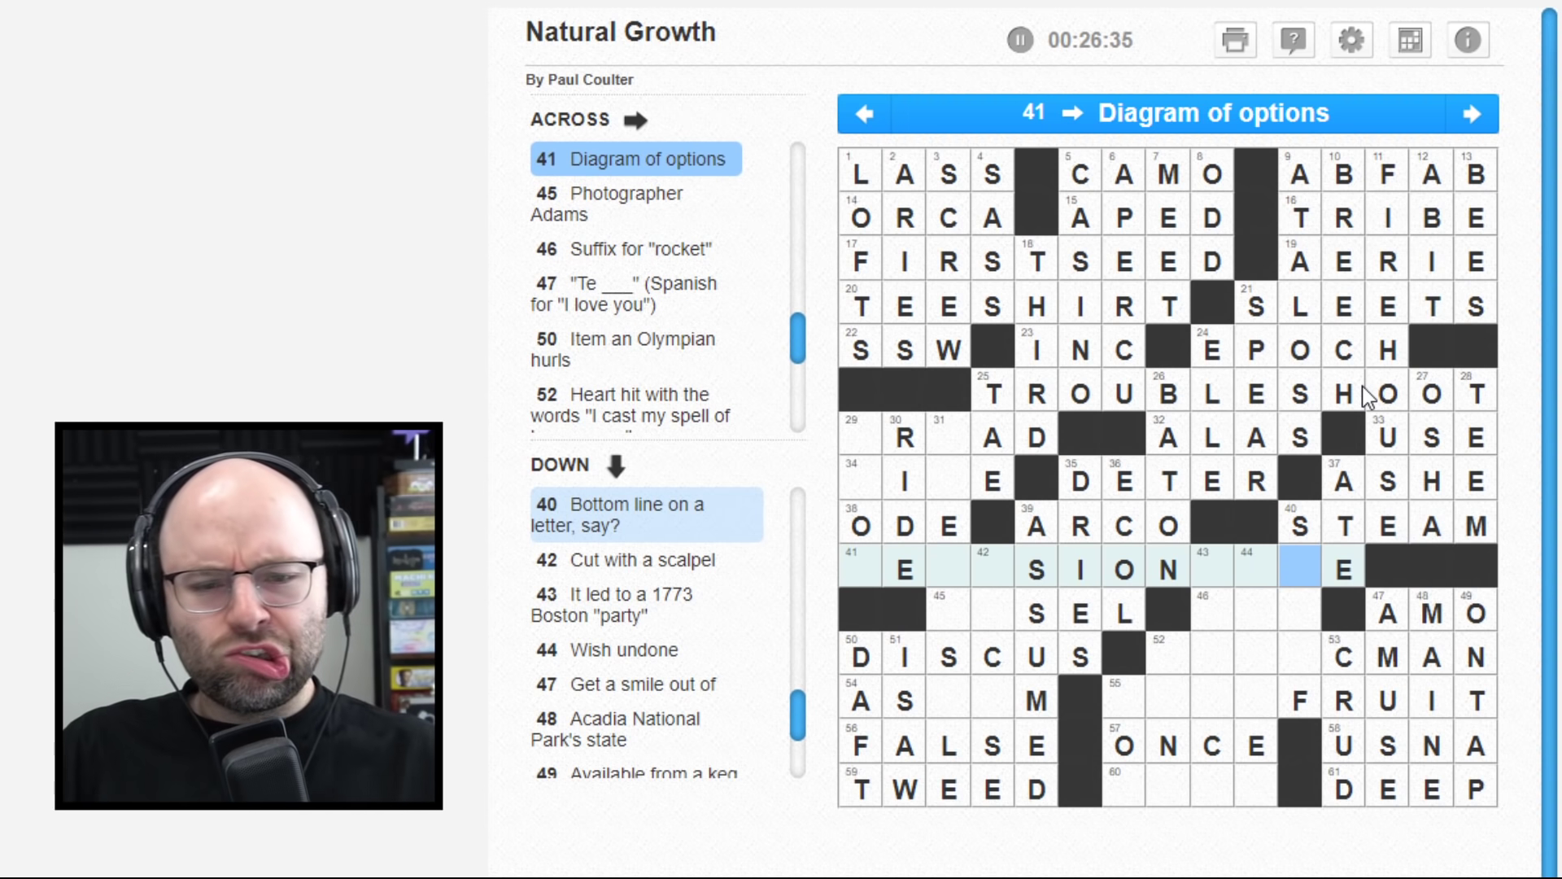
text(e)
key(Down)
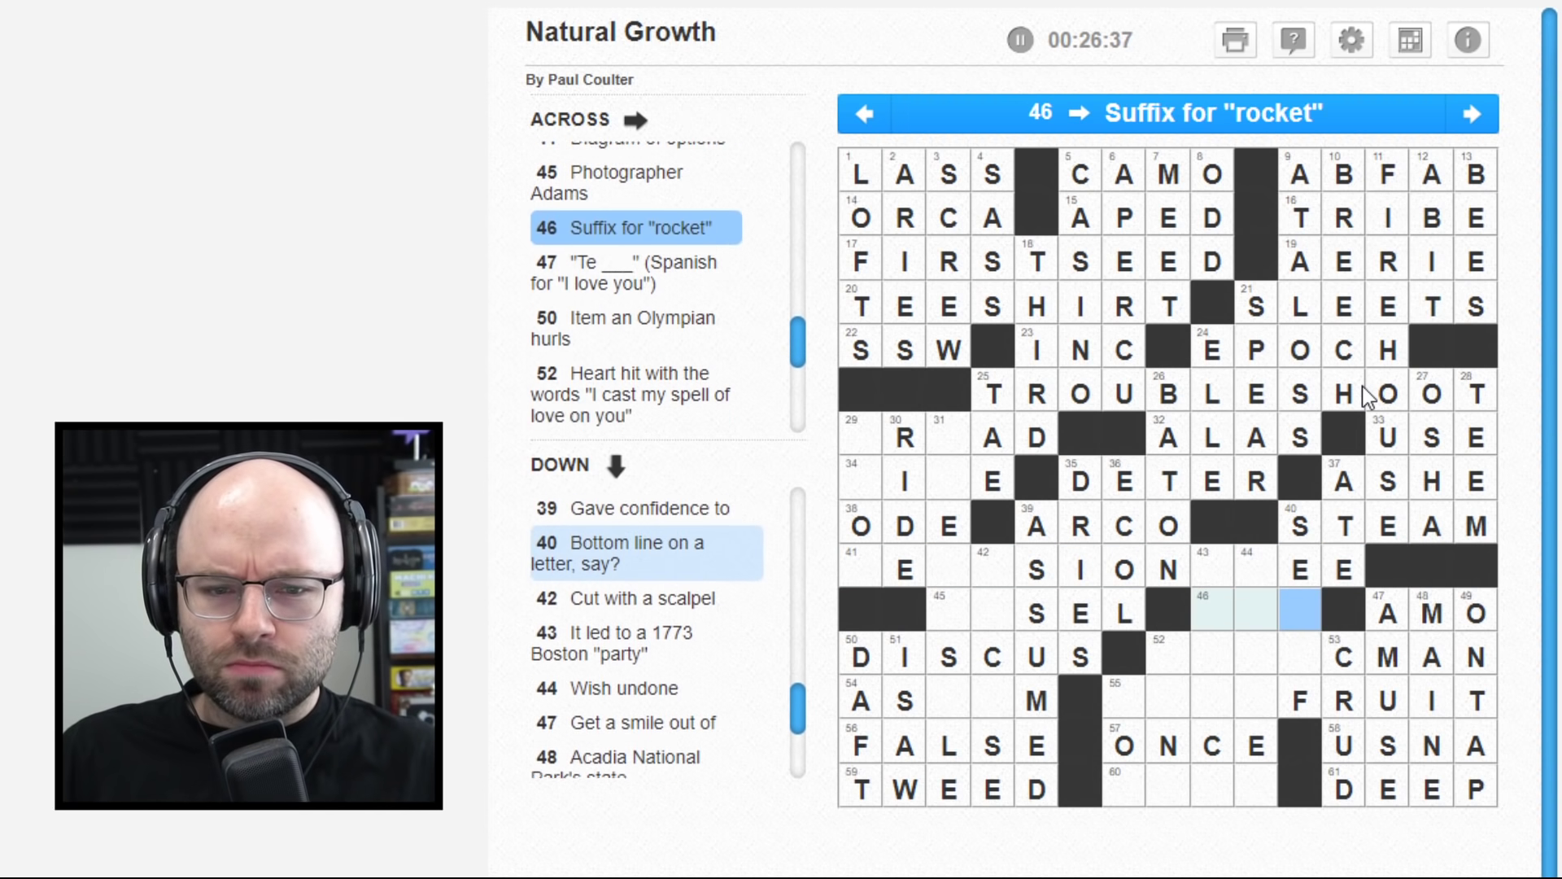
text(ri)
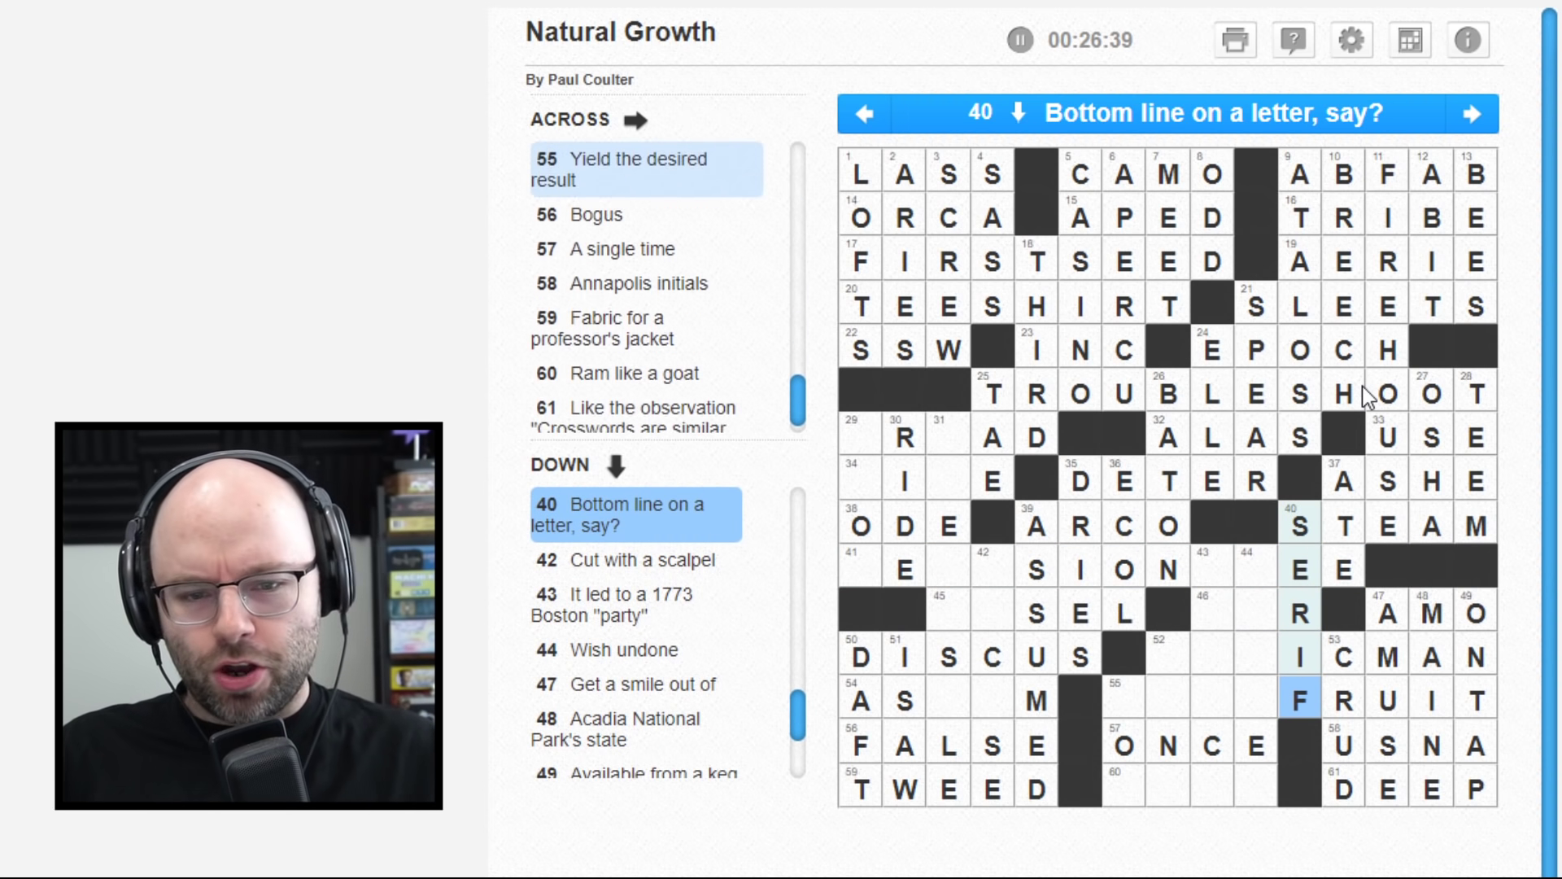
key(Tab)
key(Left)
key(Right)
key(Right)
key(Right)
key(Up)
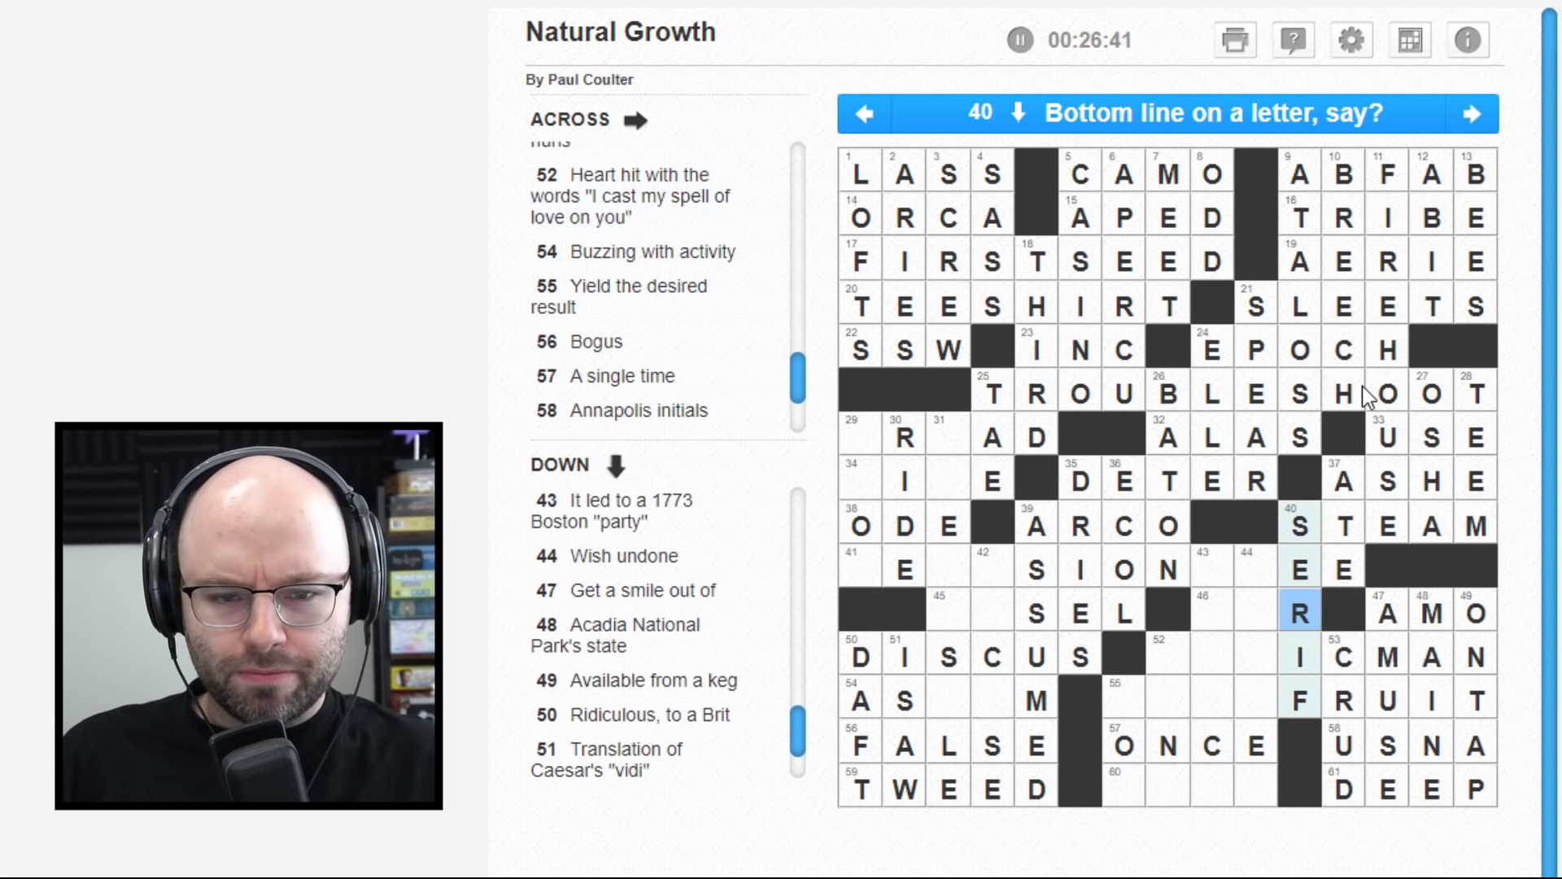
key(Up)
- Fill EER into 46 Across
key(Left)
key(Down)
key(Left)
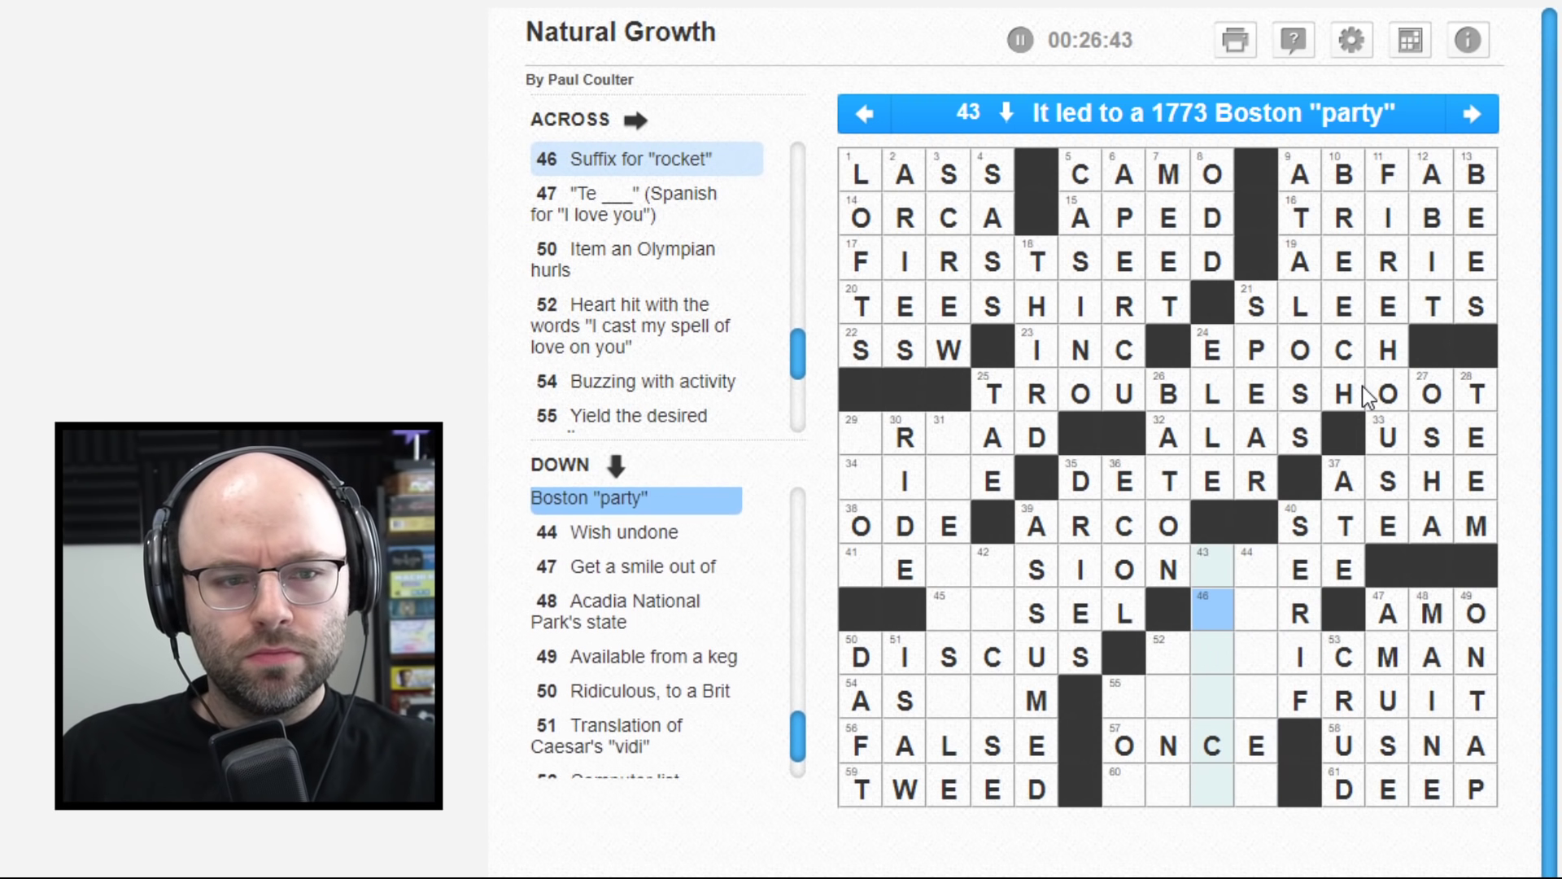
key(space)
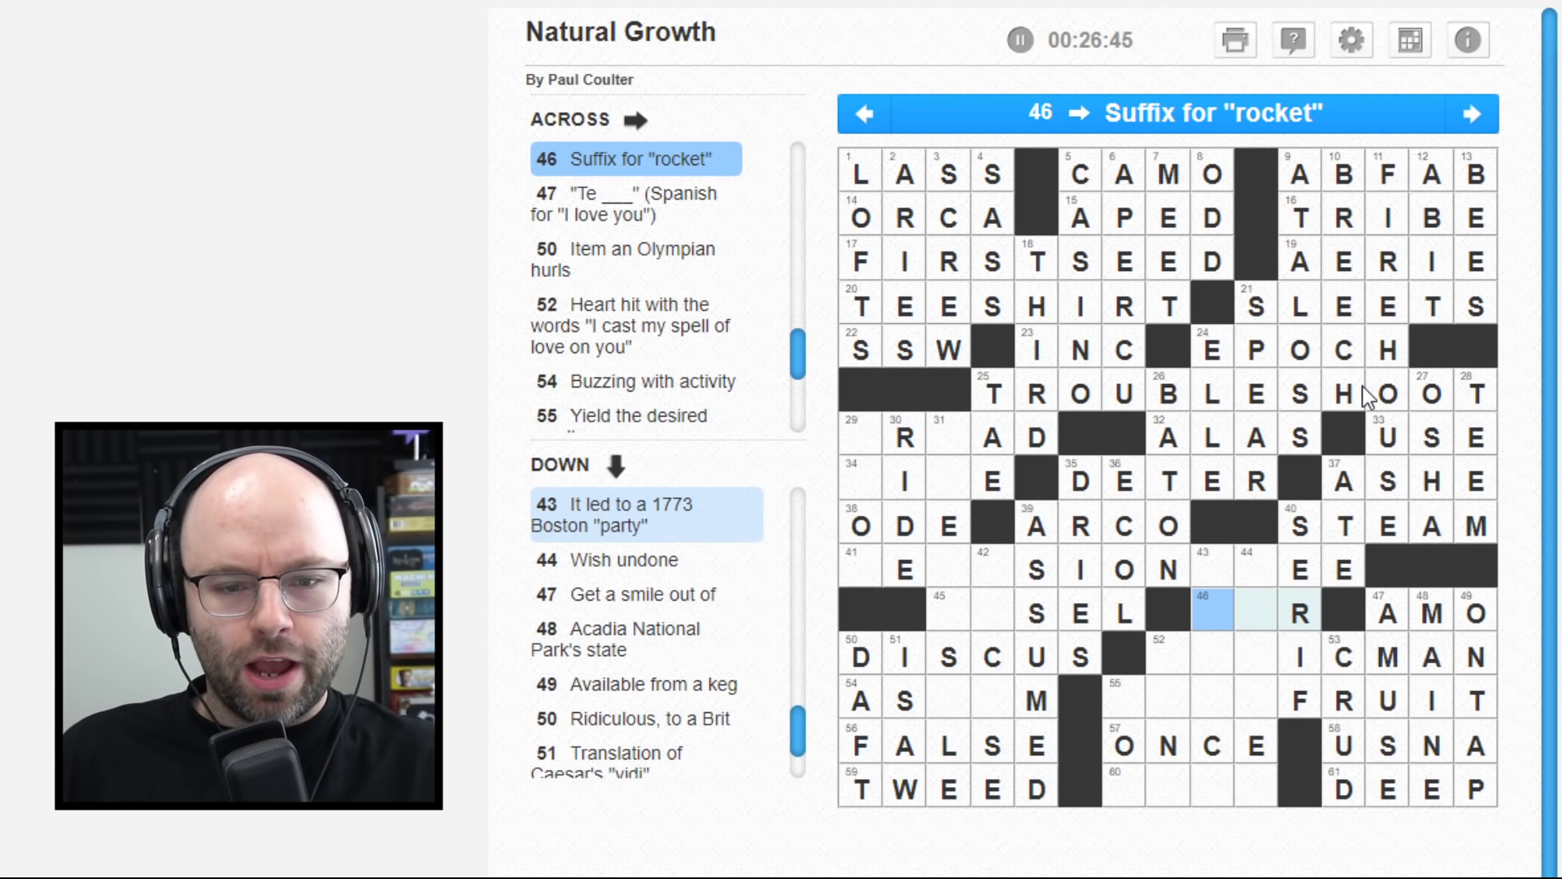
text(EE)
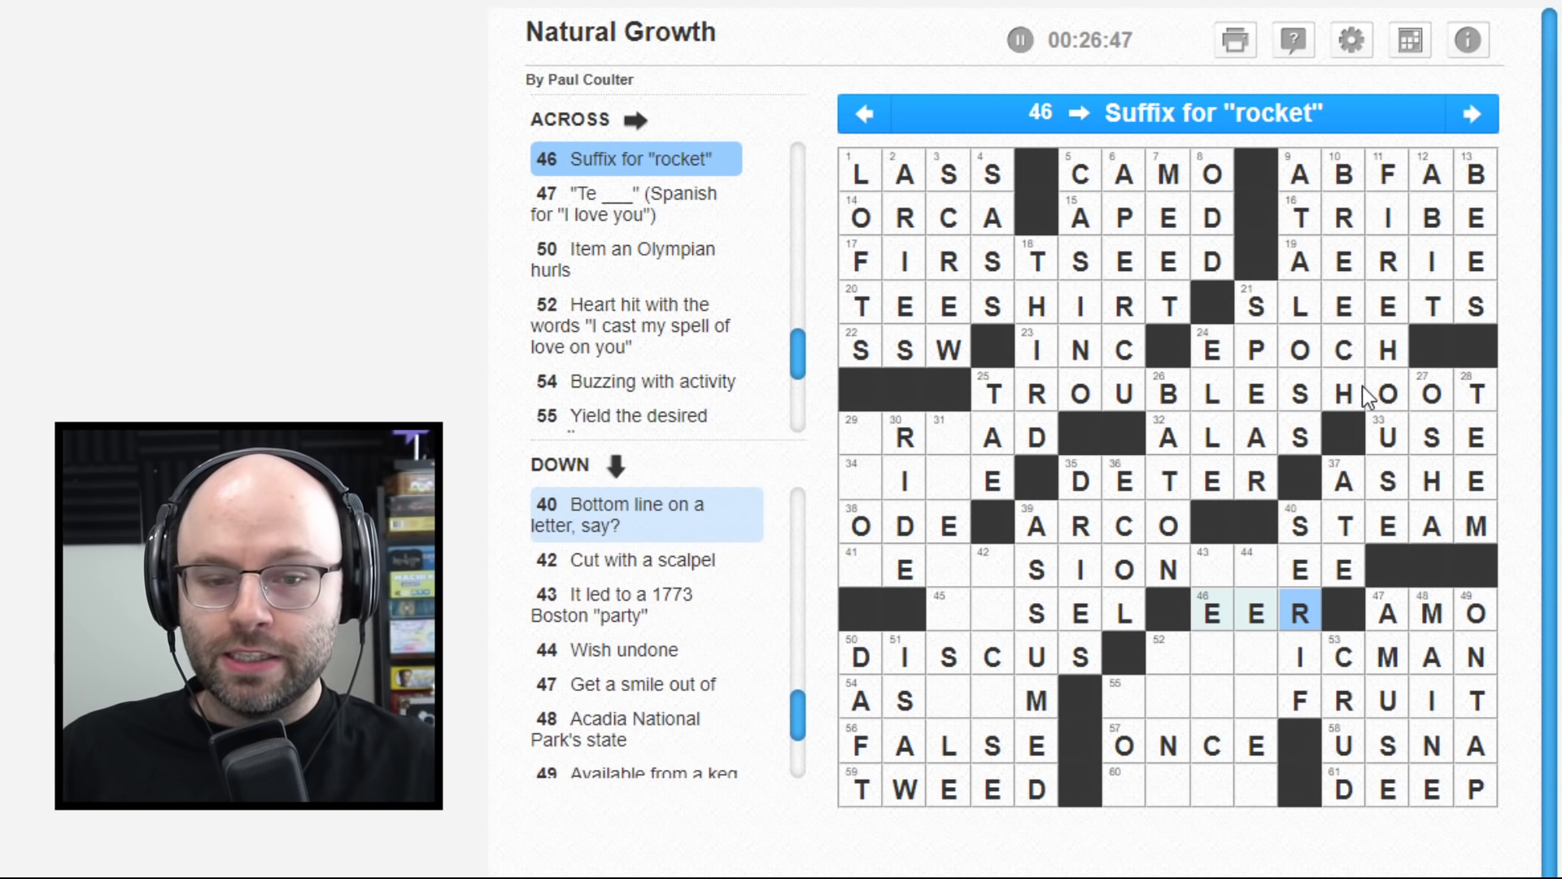
text(R)
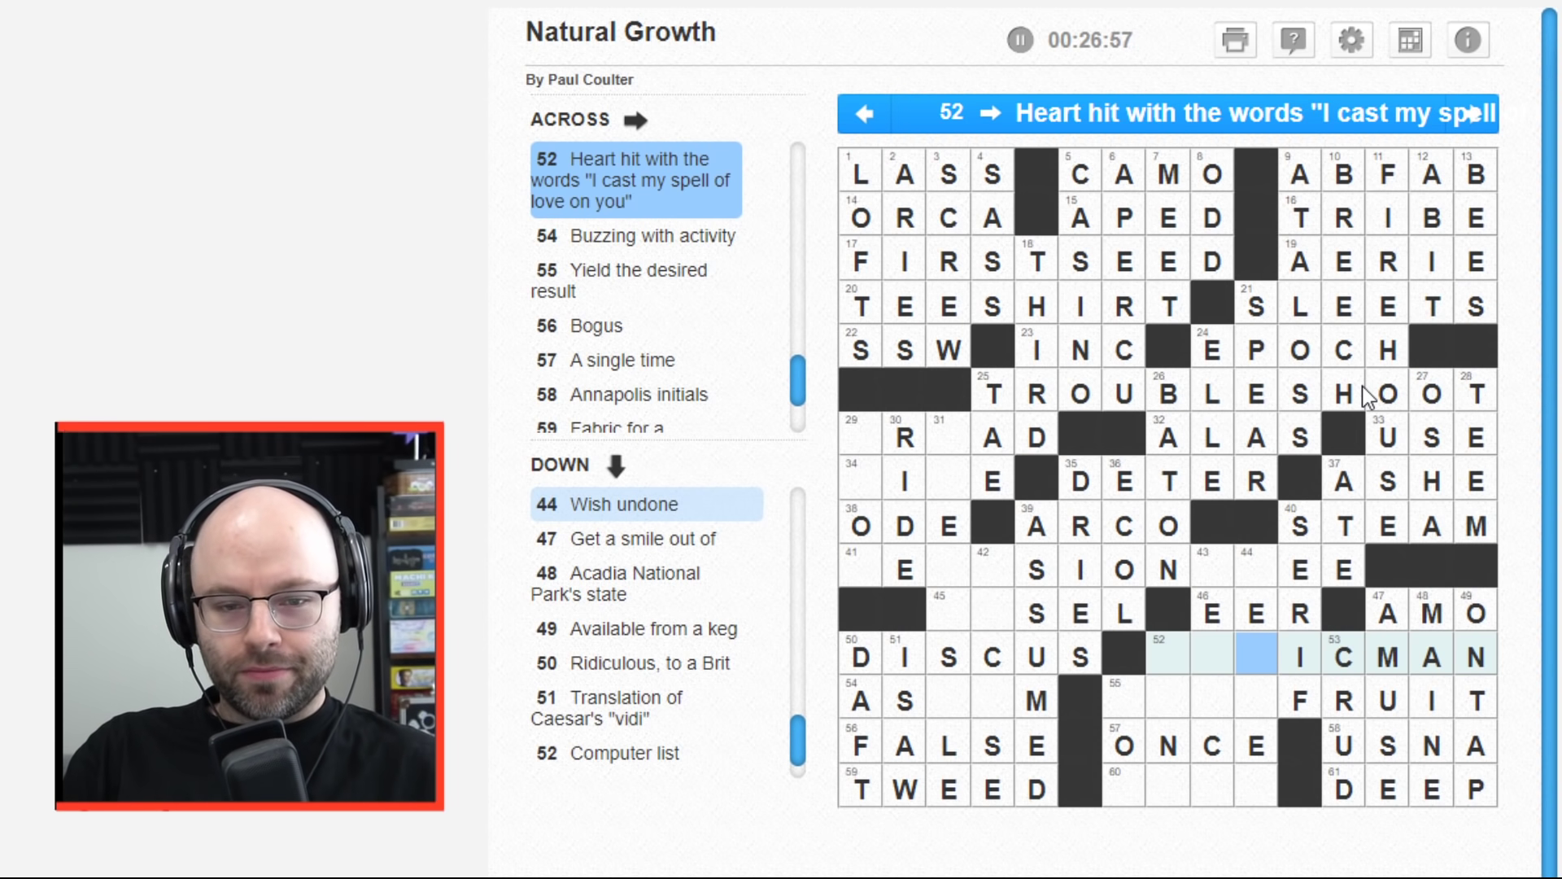
key(Up)
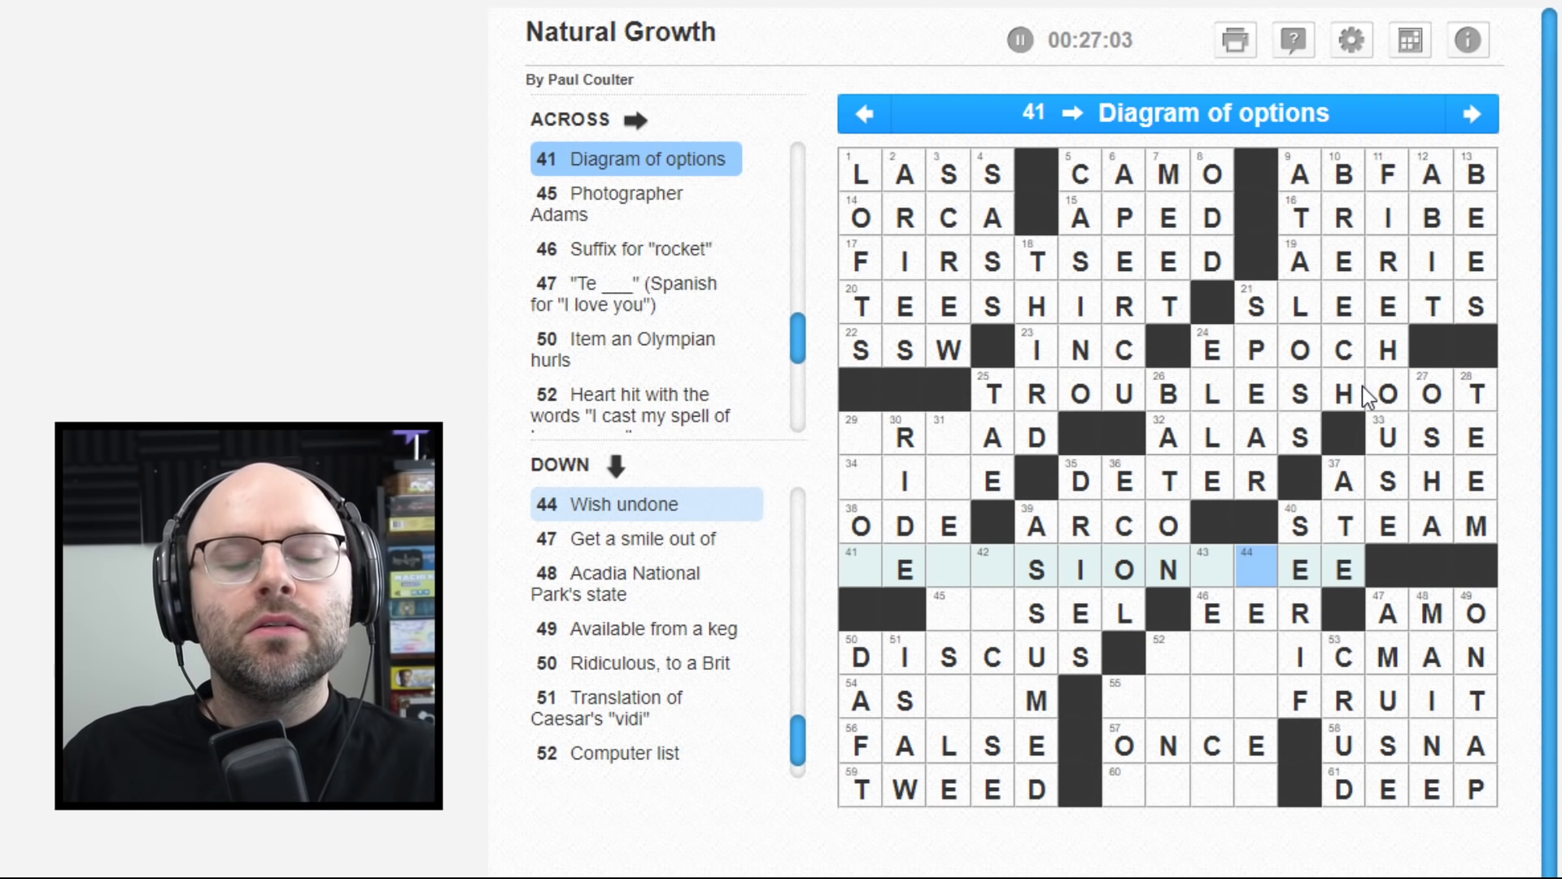
key(Left)
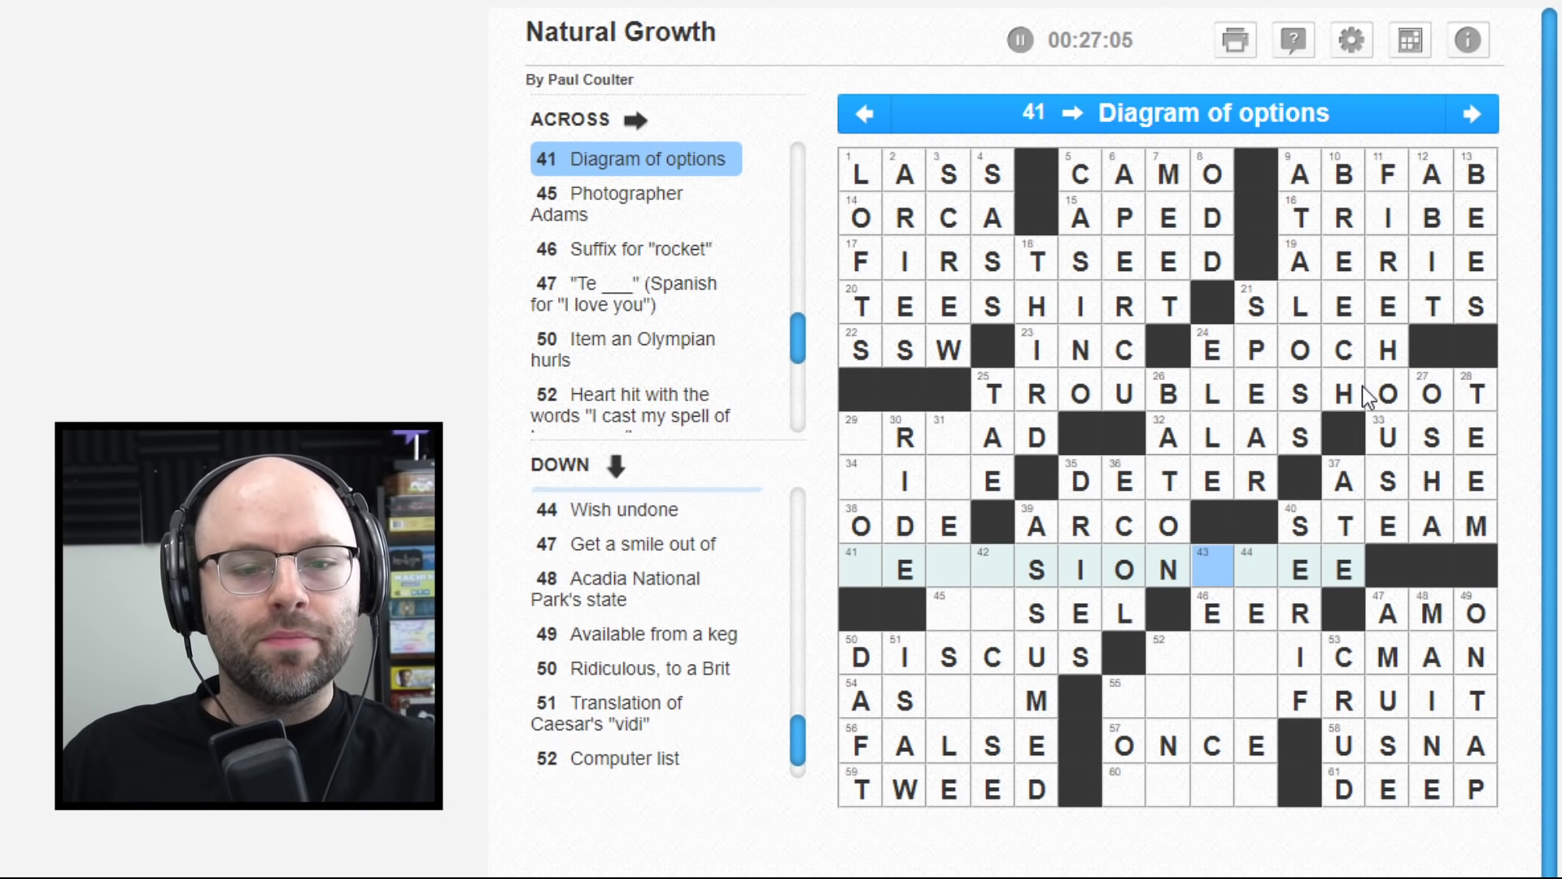
key(Left)
key(Left)
key(Left)
key(Left)
key(Left)
key(Left)
key(Left)
key(Left)
text(dci)
key(Right)
key(Left)
text(t)
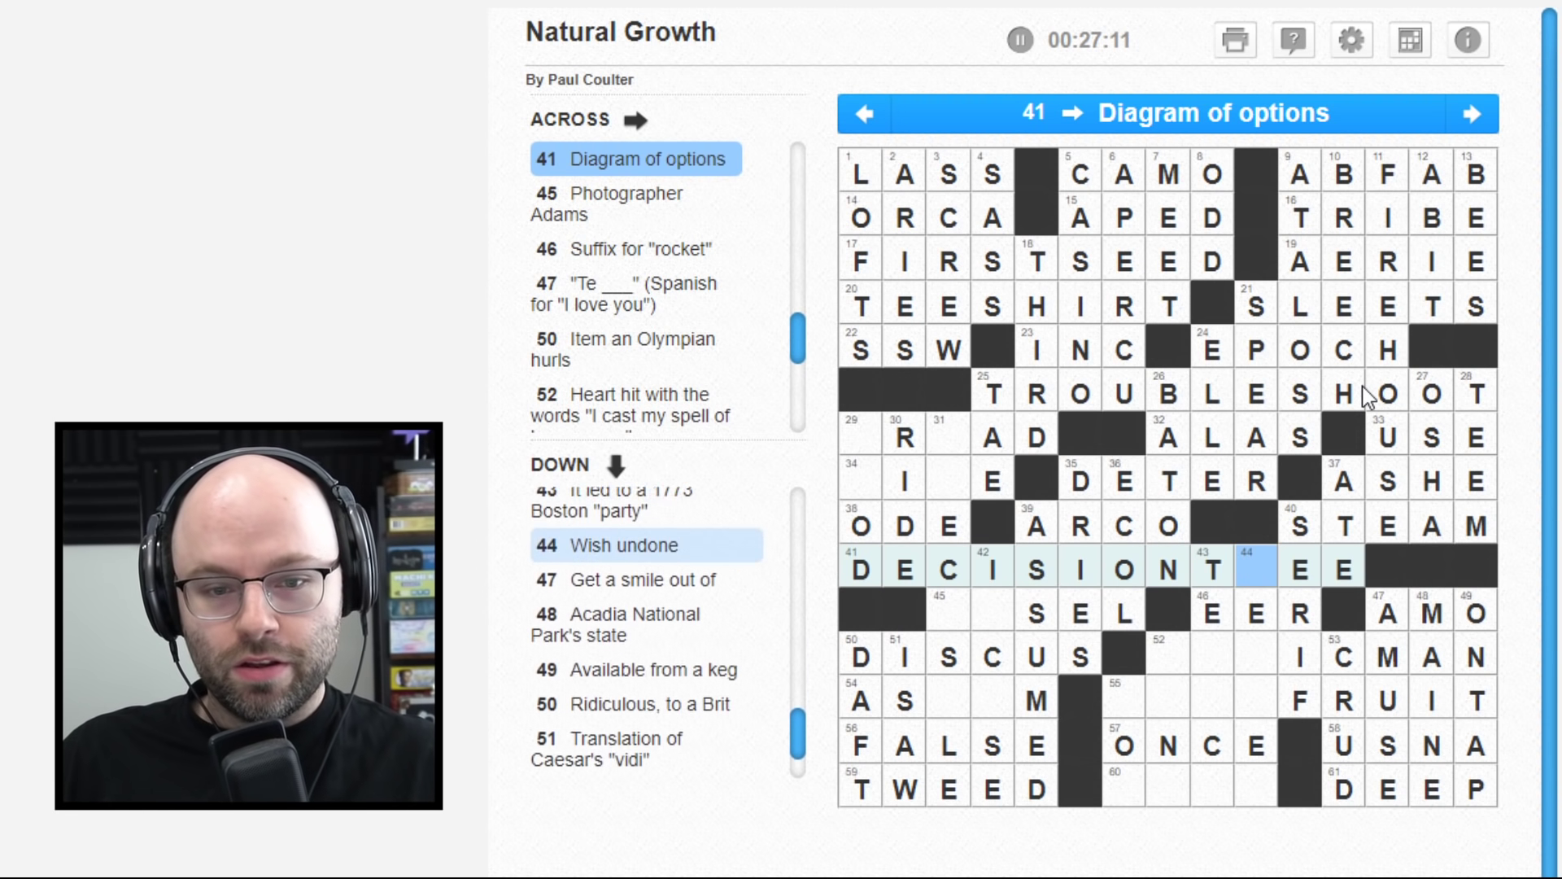
text(r)
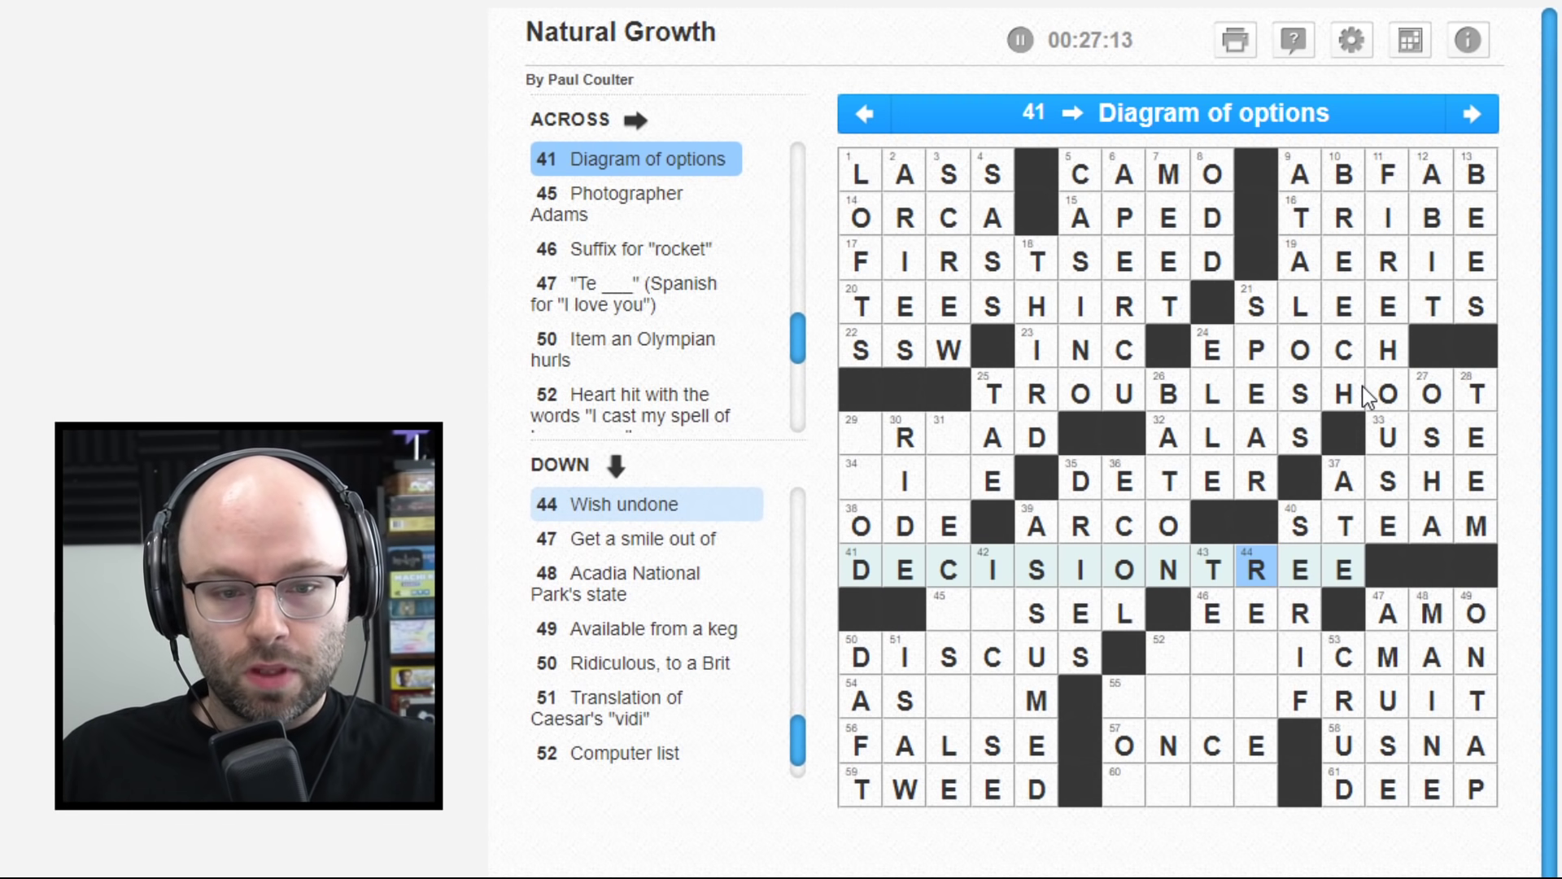
key(Down)
key(Down)
key(Down)
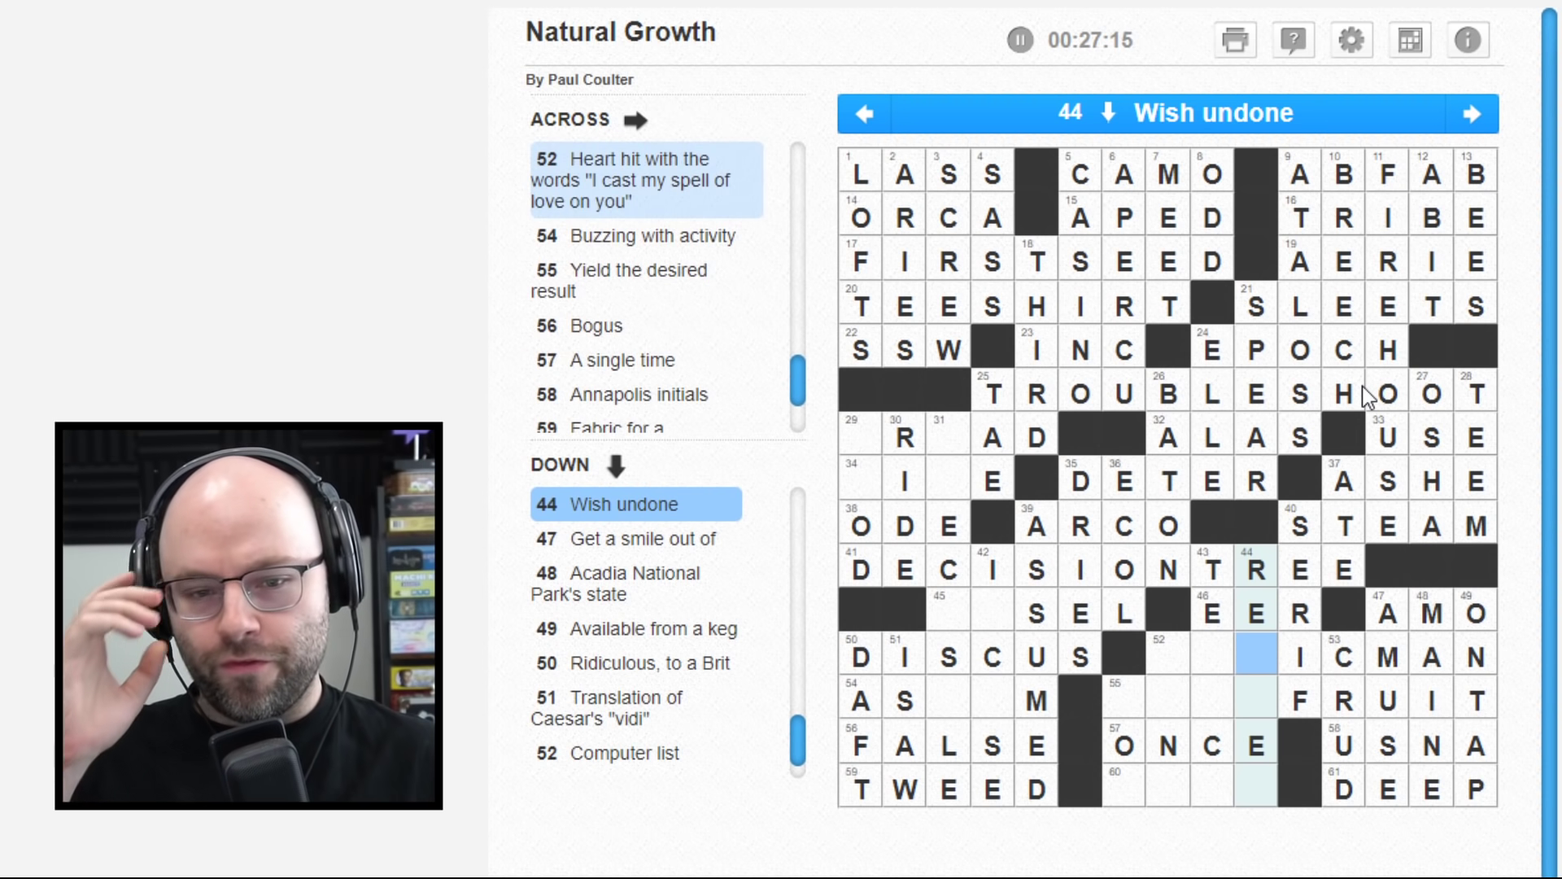
key(Left)
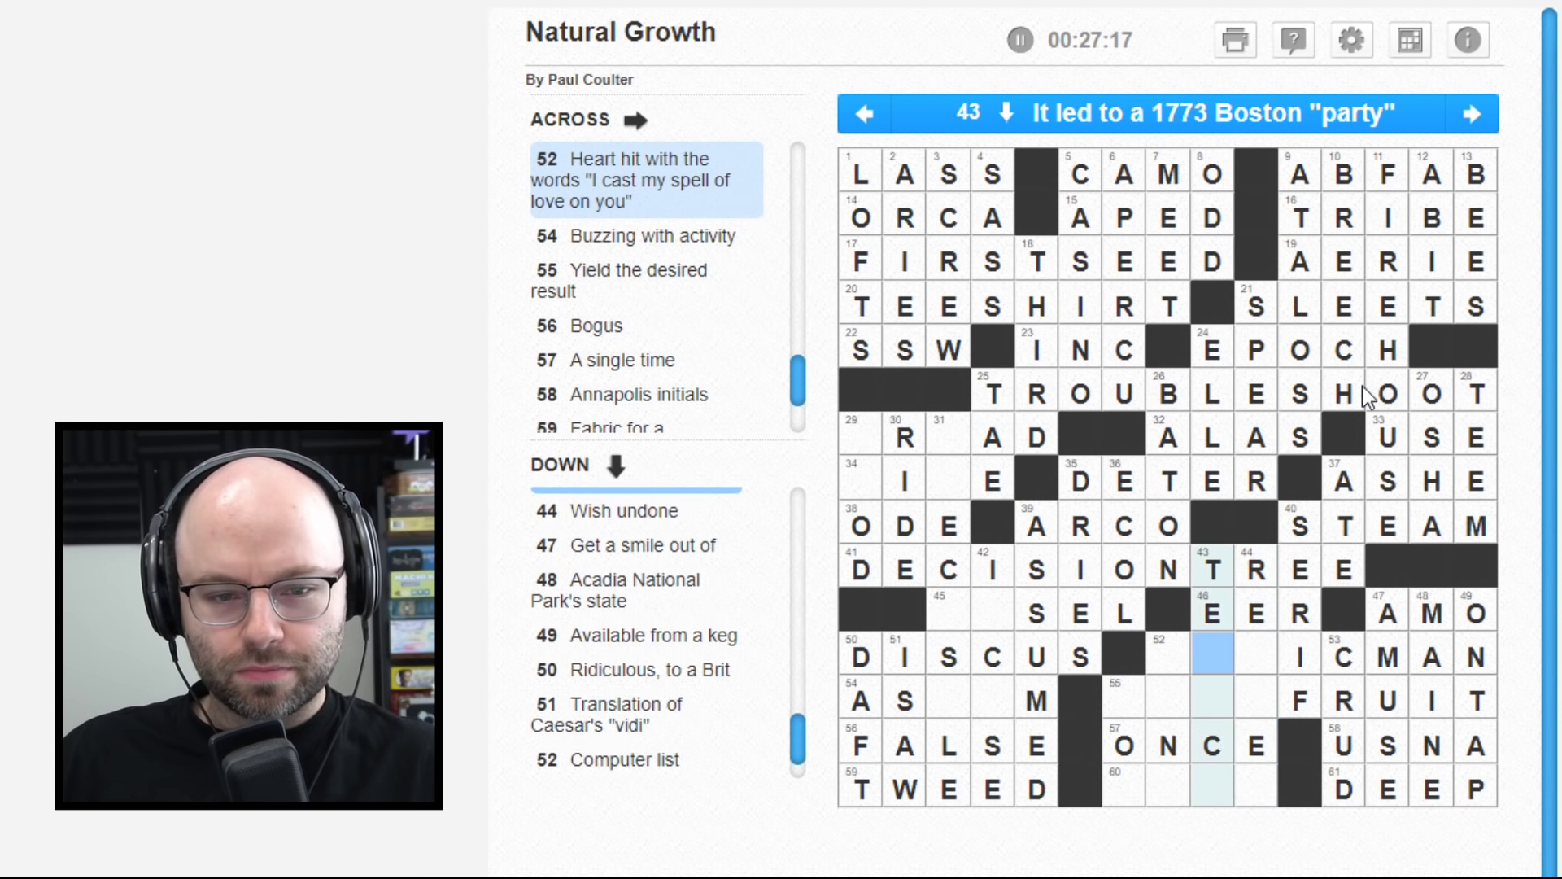
text(A)
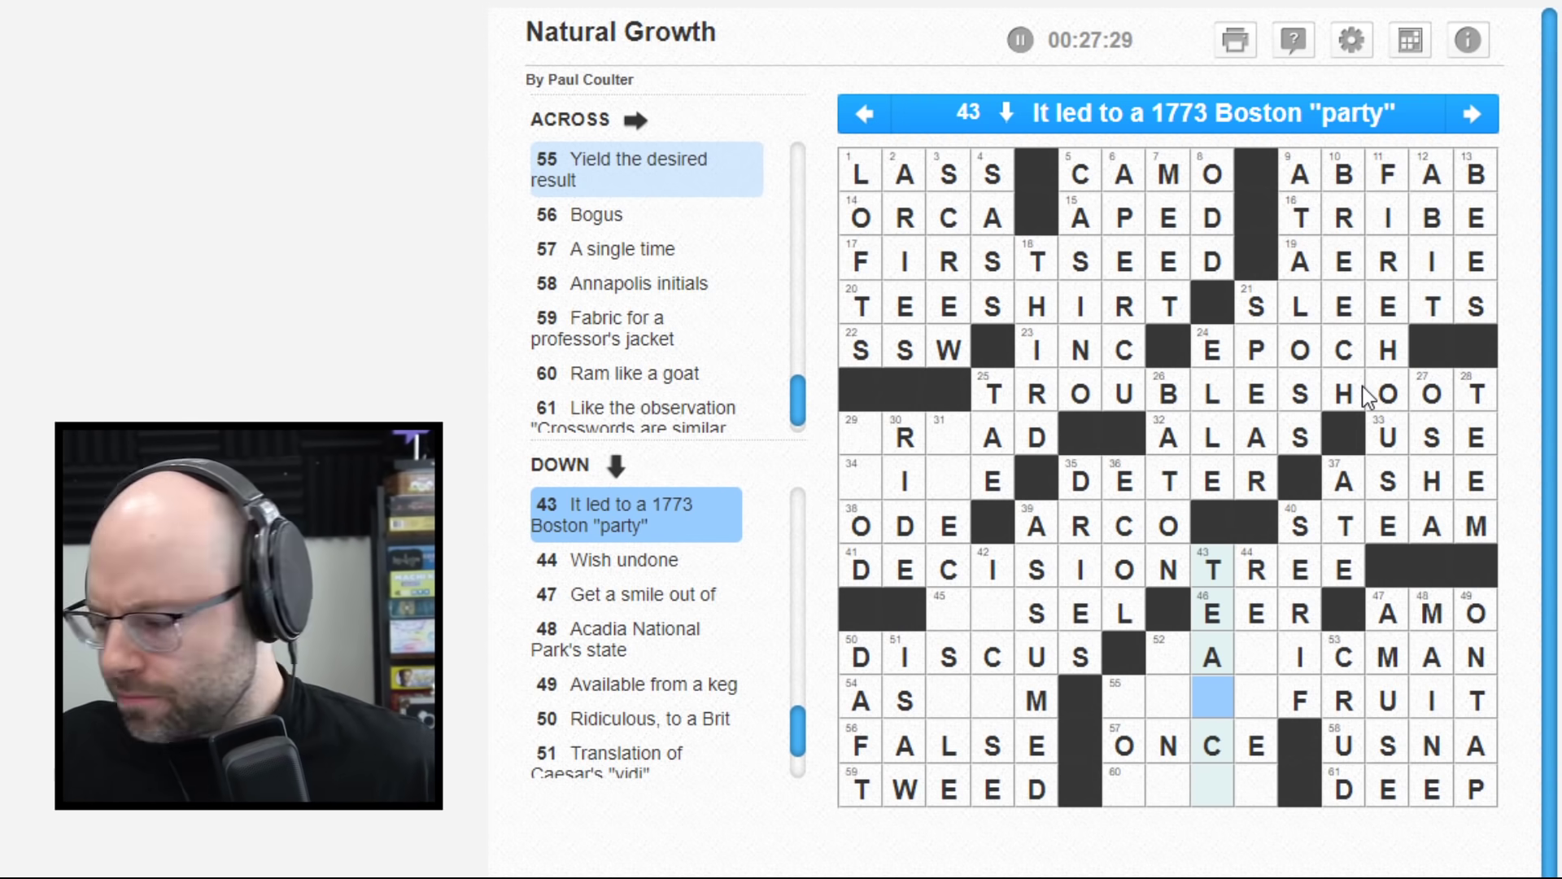
key(Down)
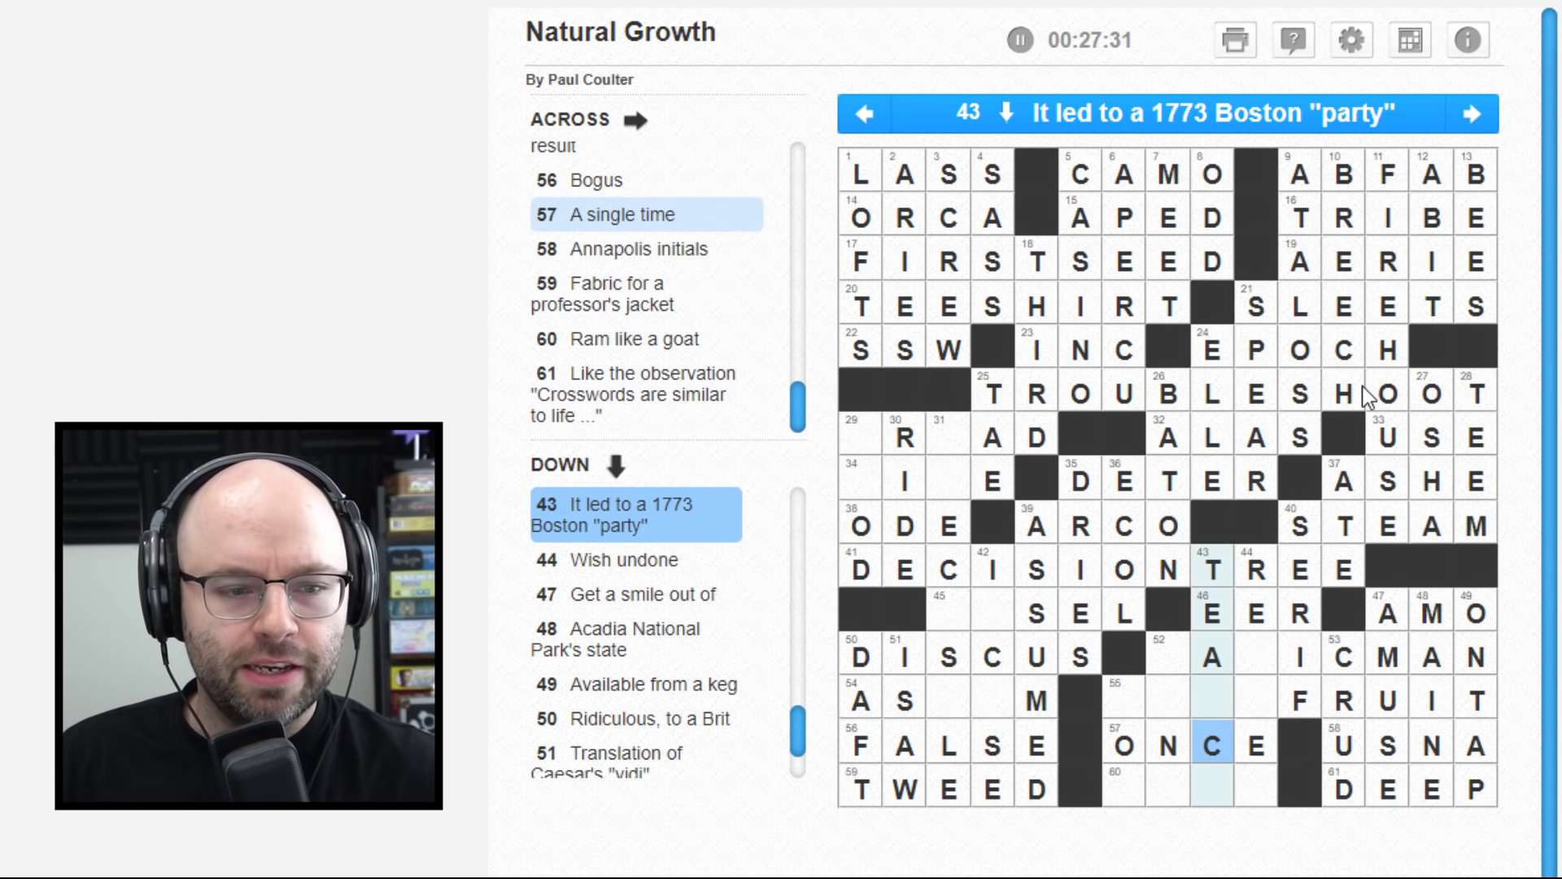
key(Left)
key(Left)
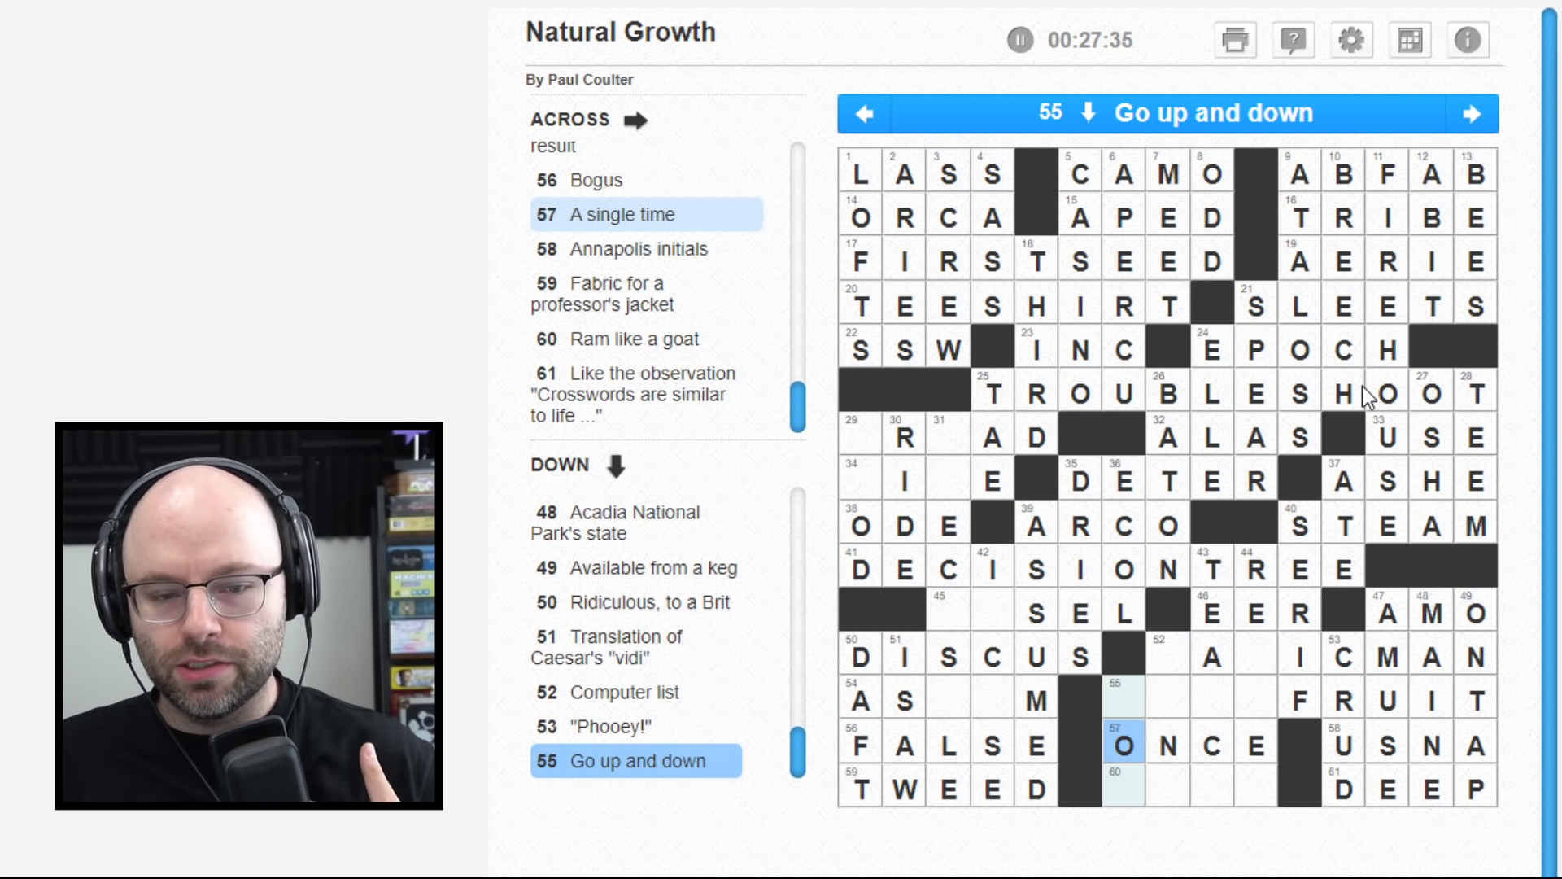
key(Up)
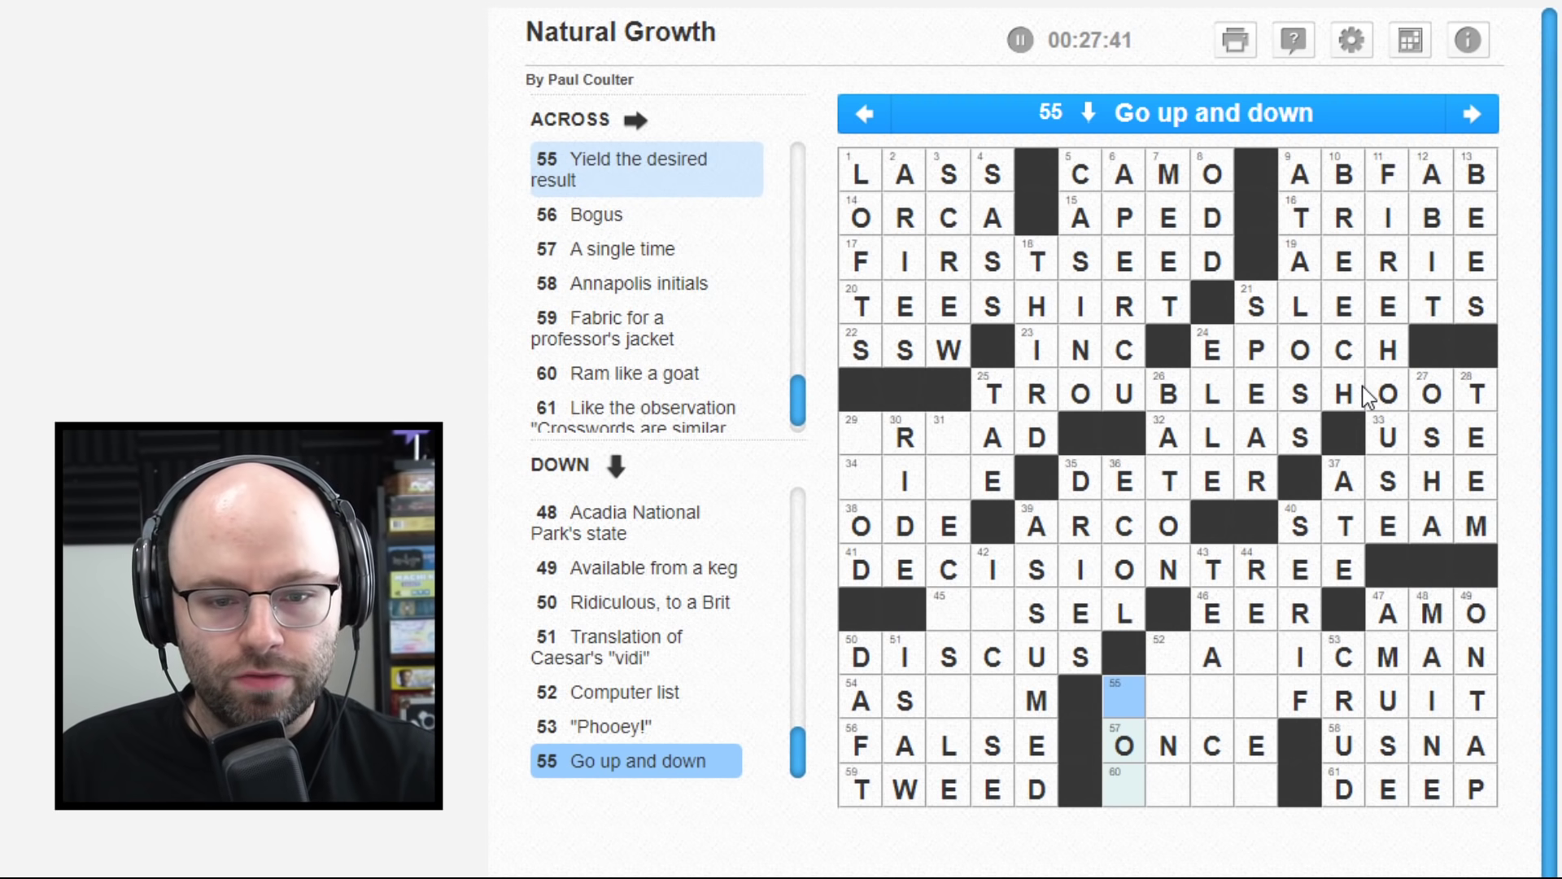
key(Right)
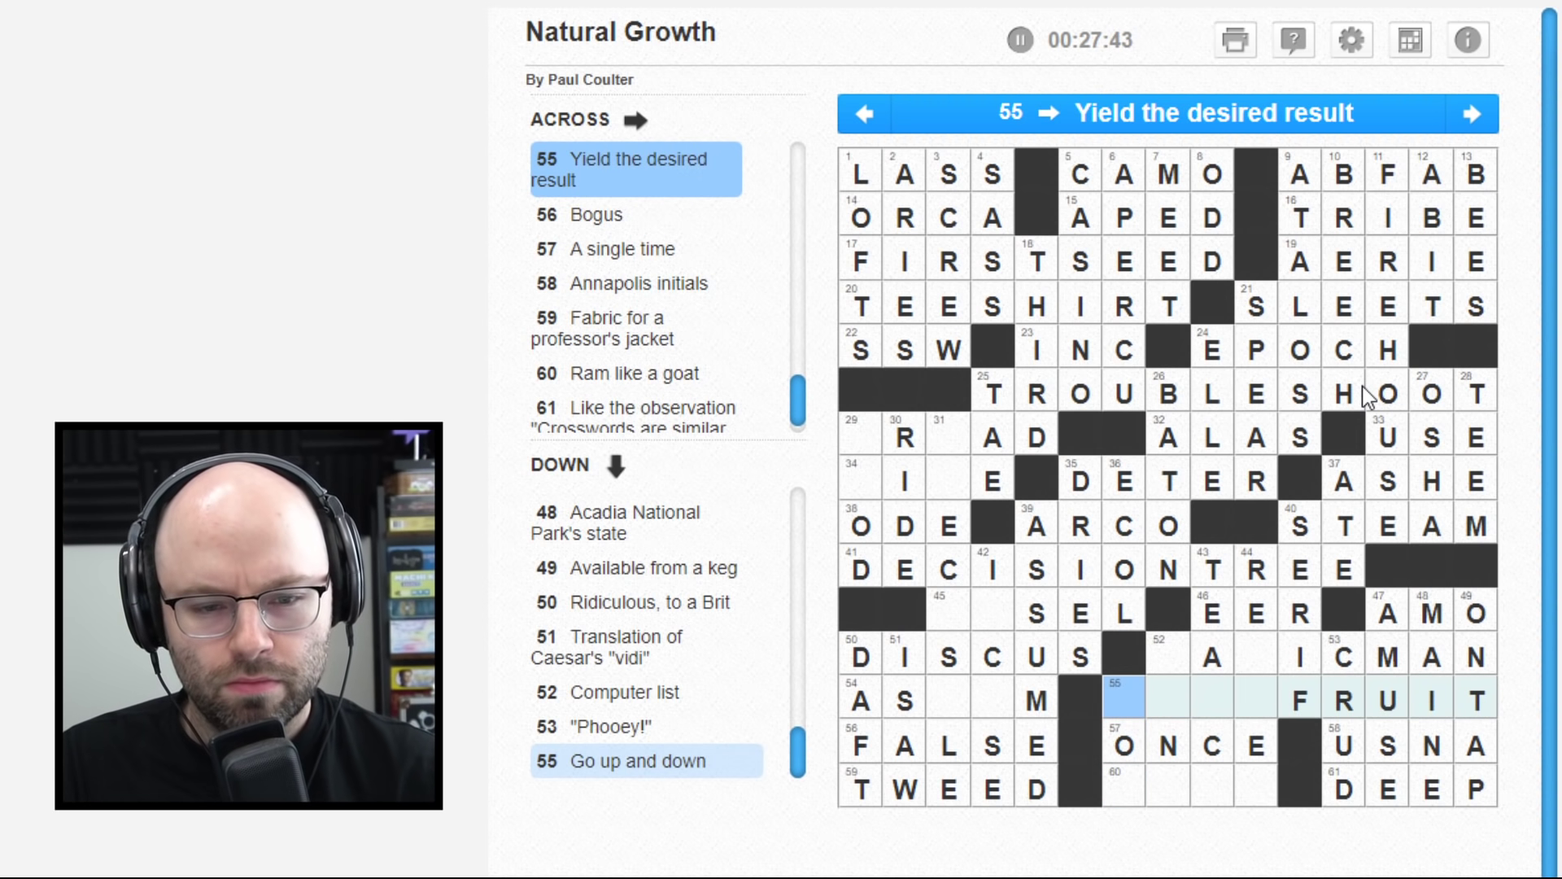
text(BEAR)
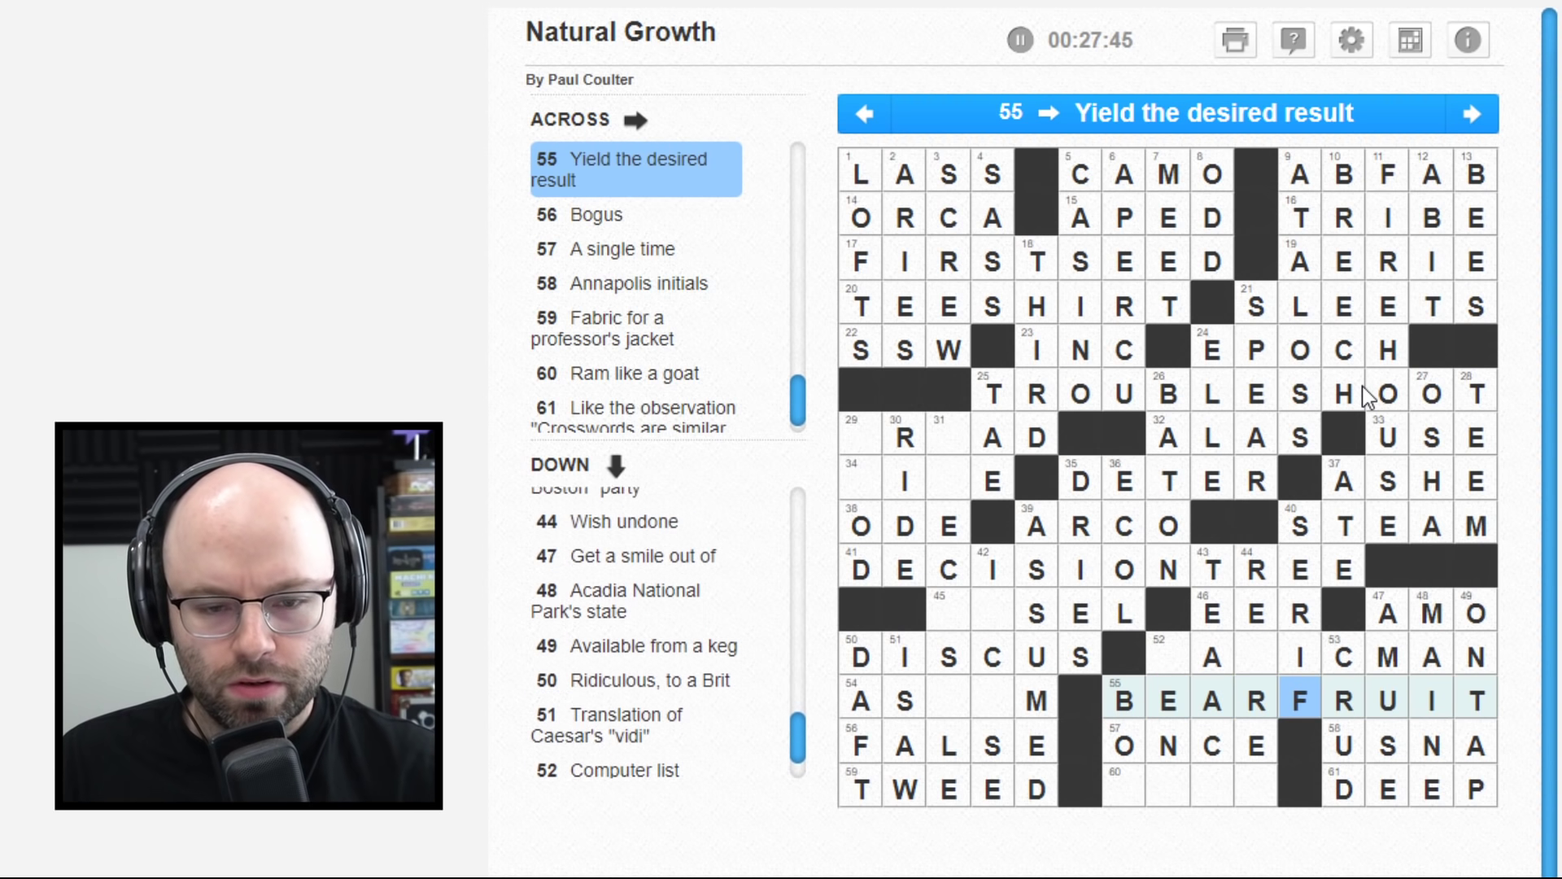
key(Left)
key(Left)
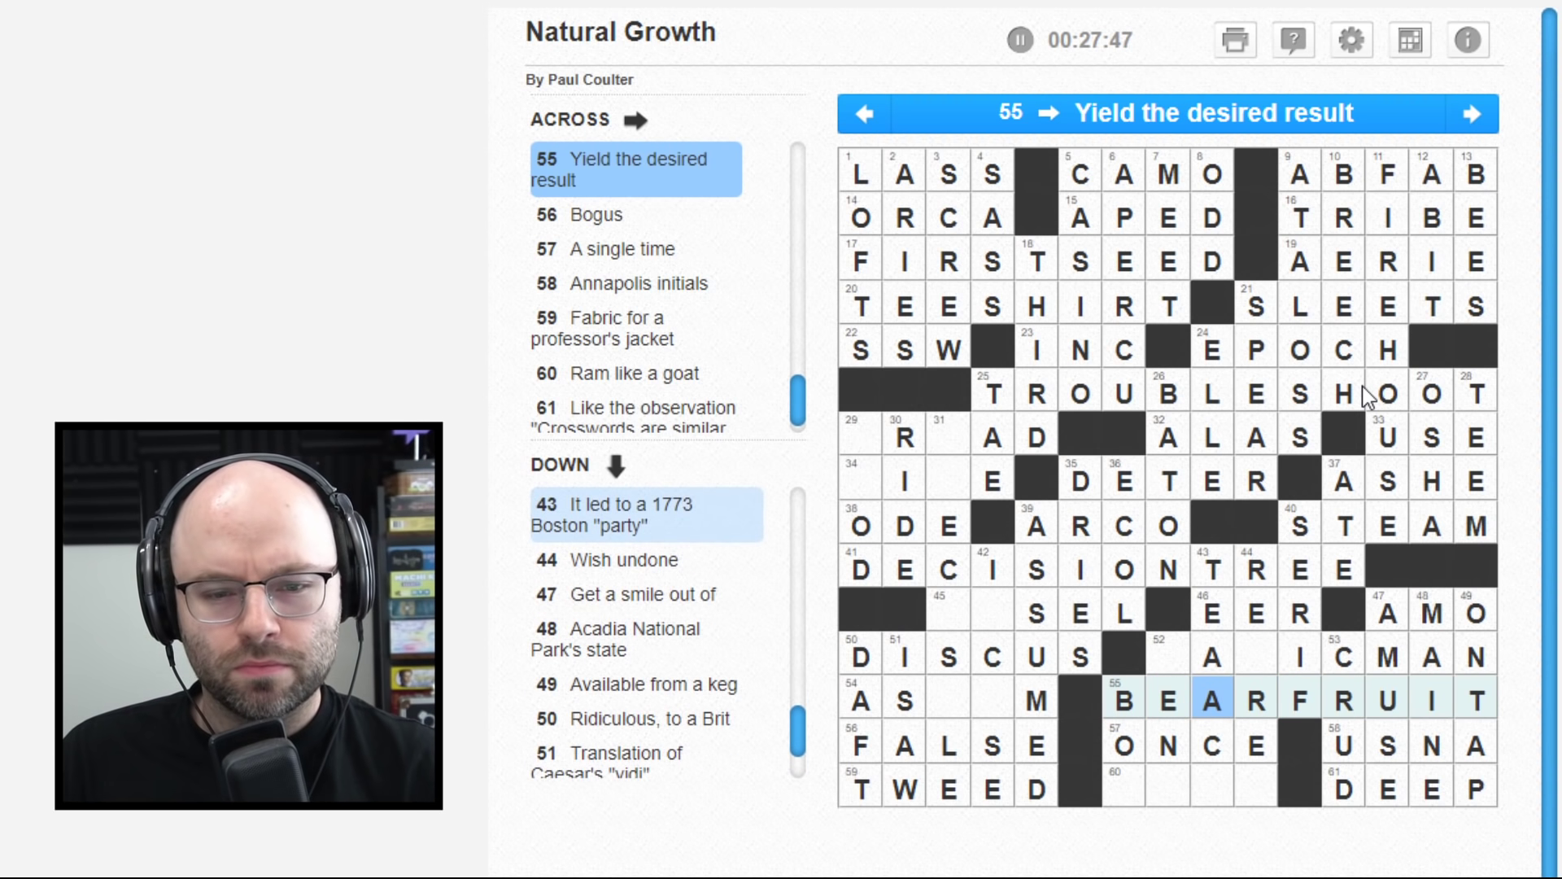
key(Down)
key(Down)
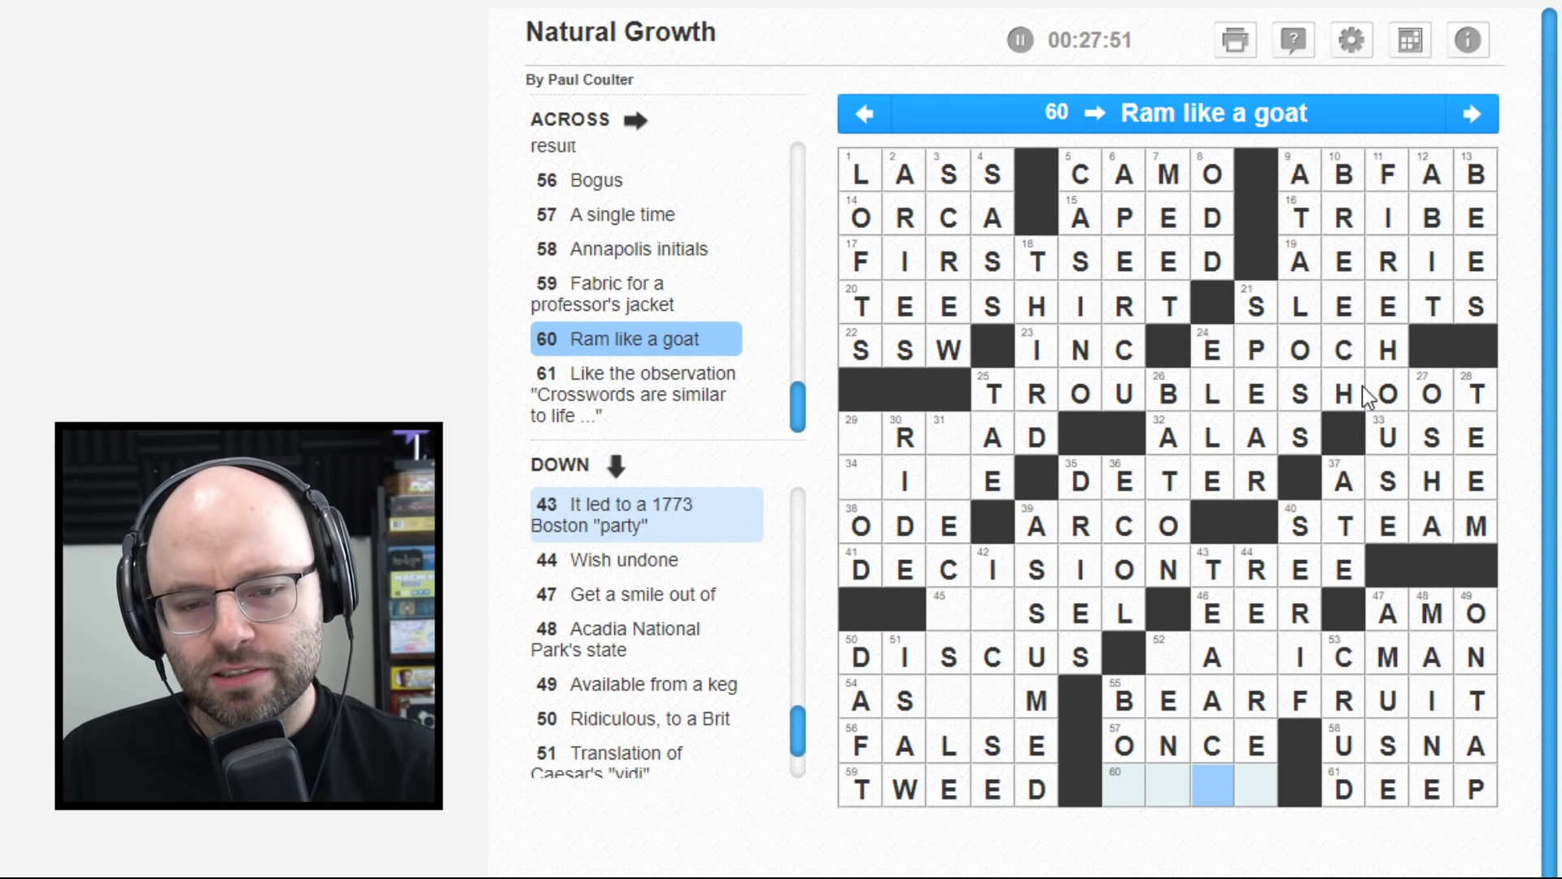
key(Right)
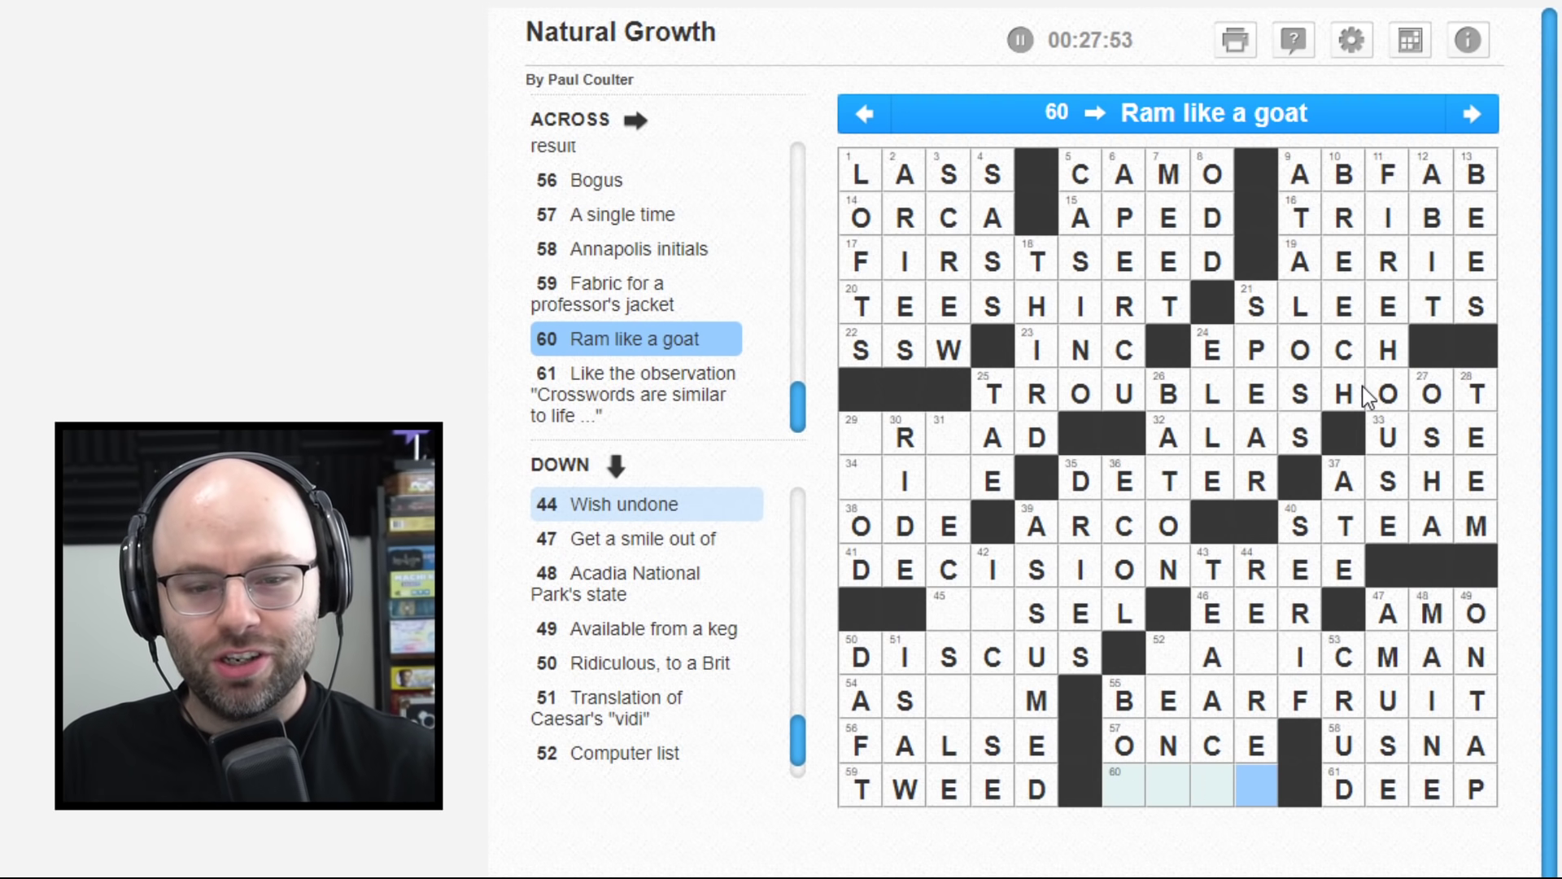
key(Up)
key(Up)
key(Up)
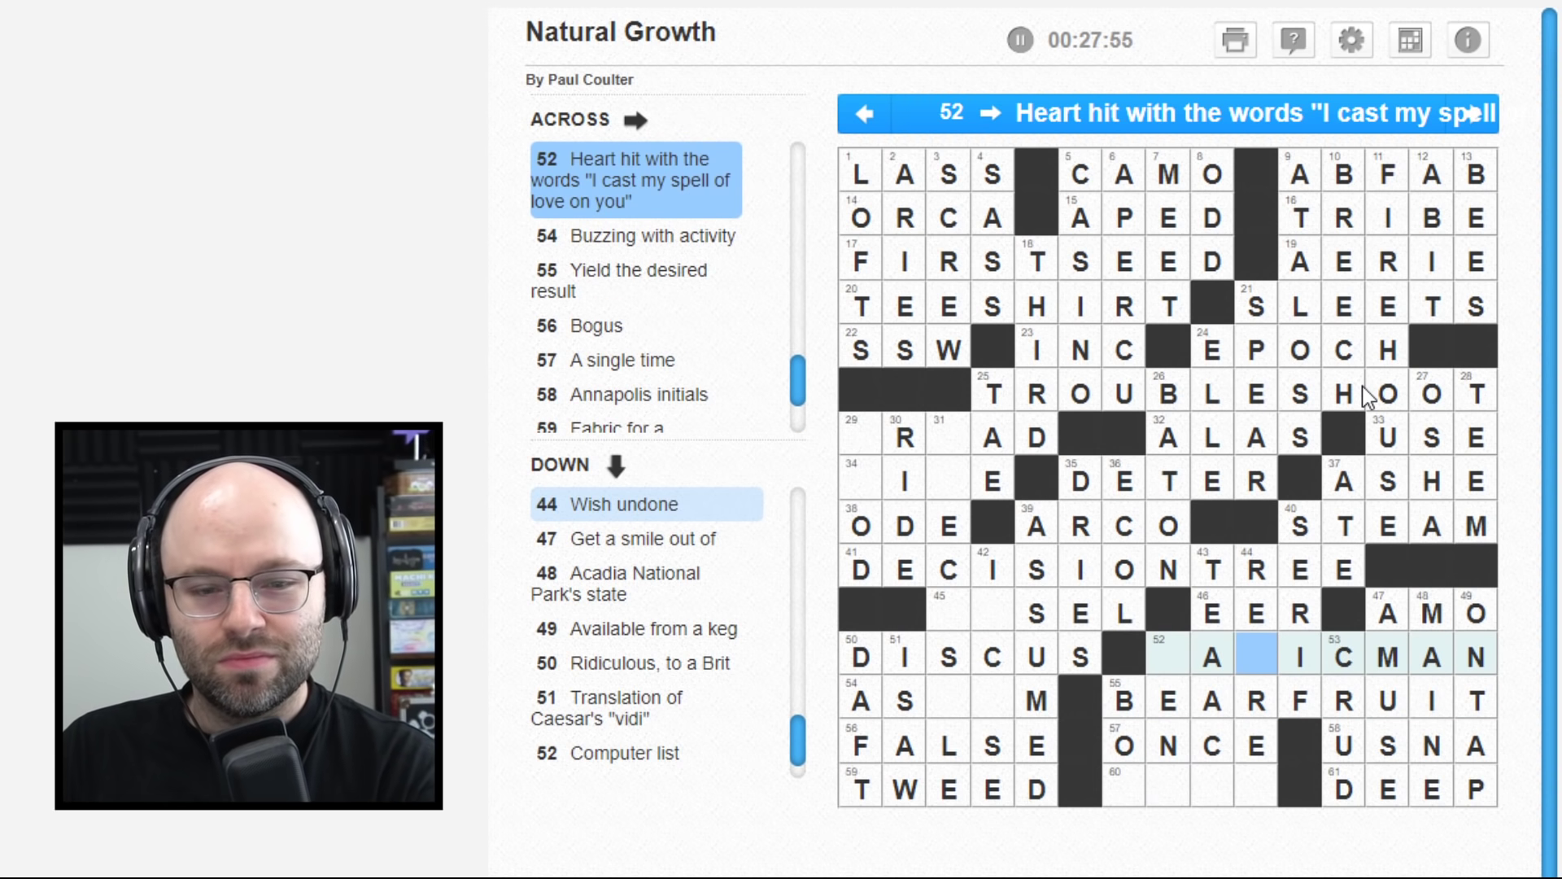
key(Down)
key(Down)
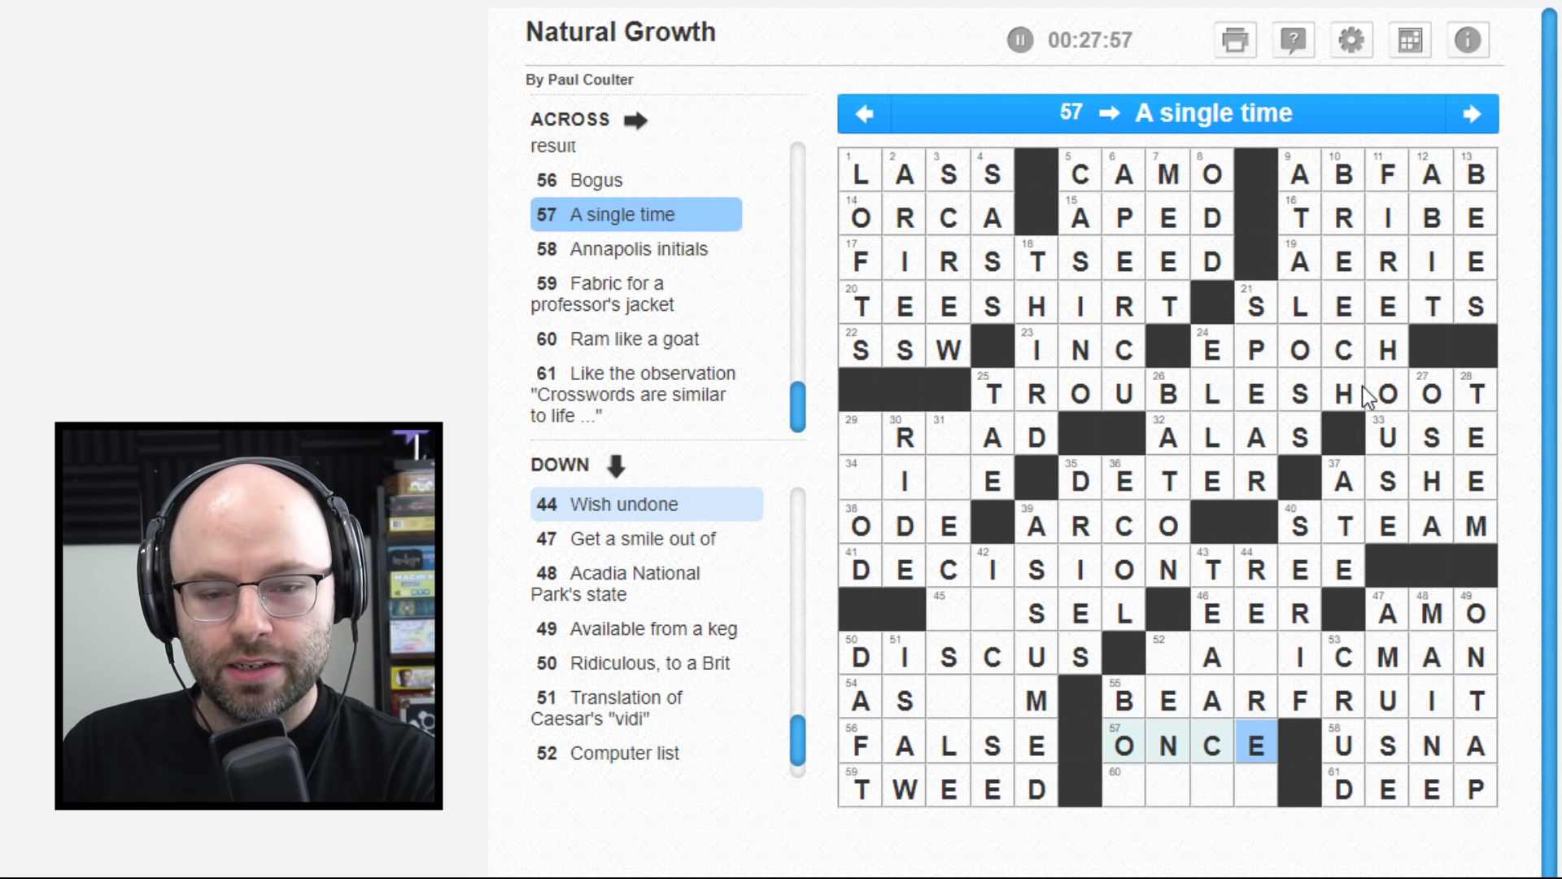
key(BackSpace)
key(BackSpace)
key(BackSpace)
key(BackSpace)
key(Right)
key(Right)
key(Right)
key(Up)
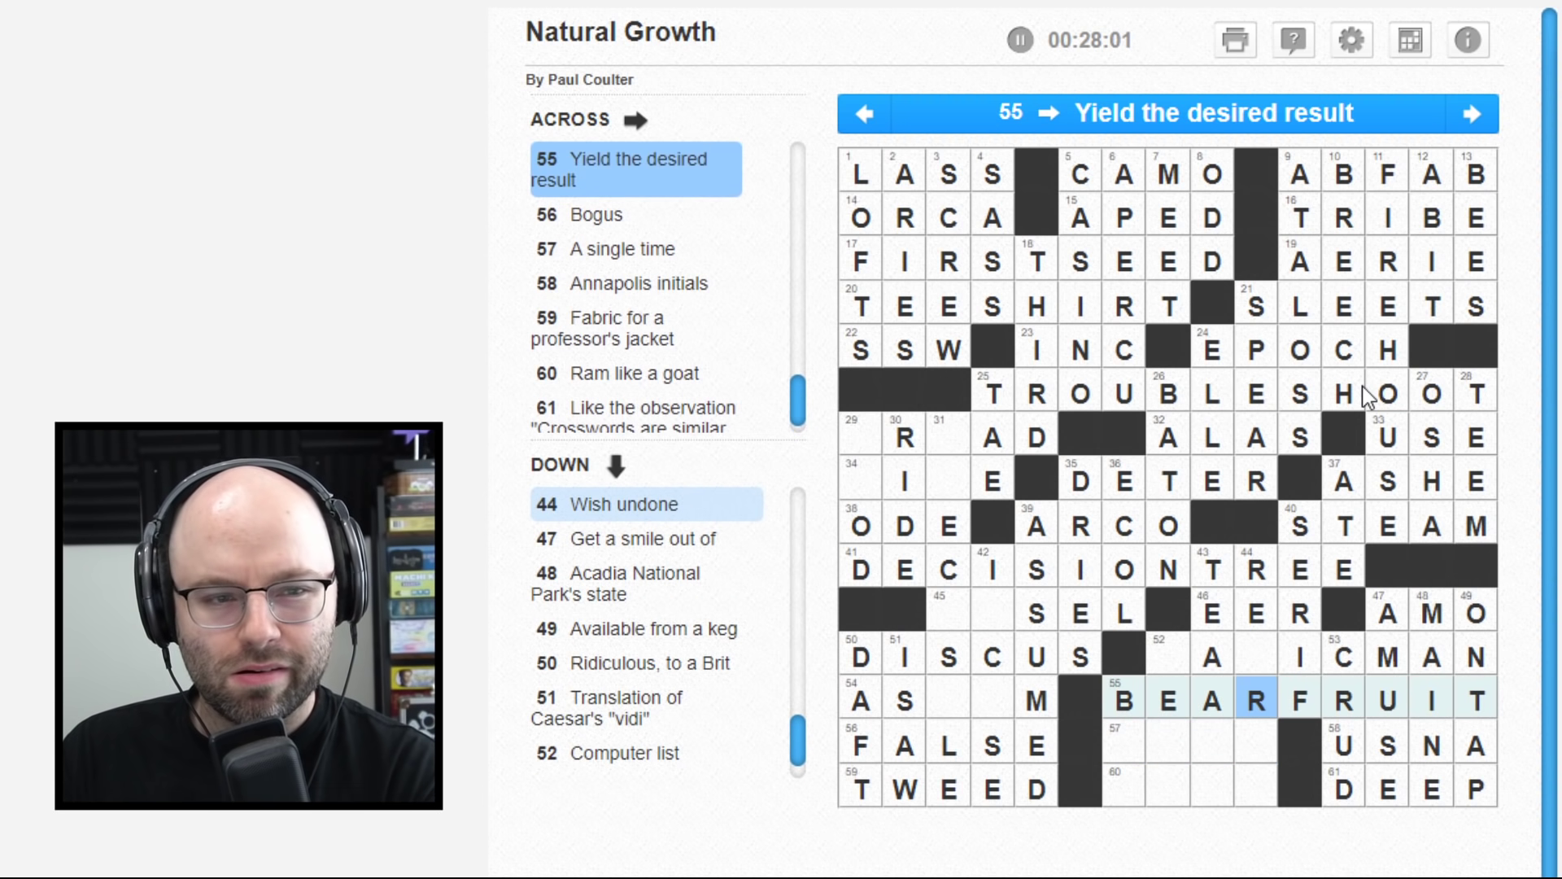
key(Up)
key(Left)
key(Left)
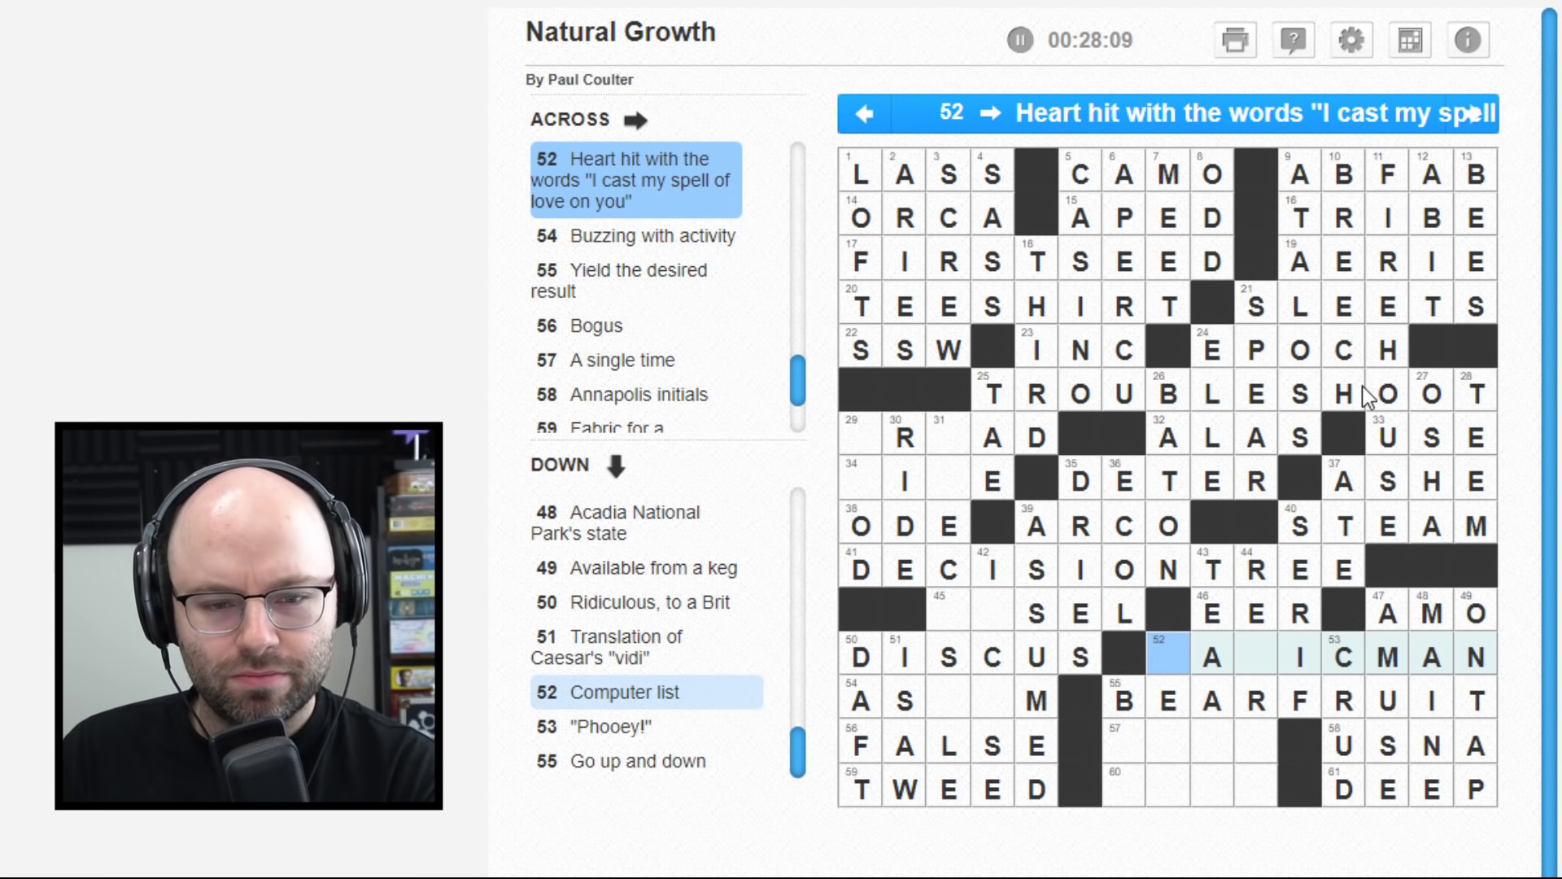
key(Right)
key(Right)
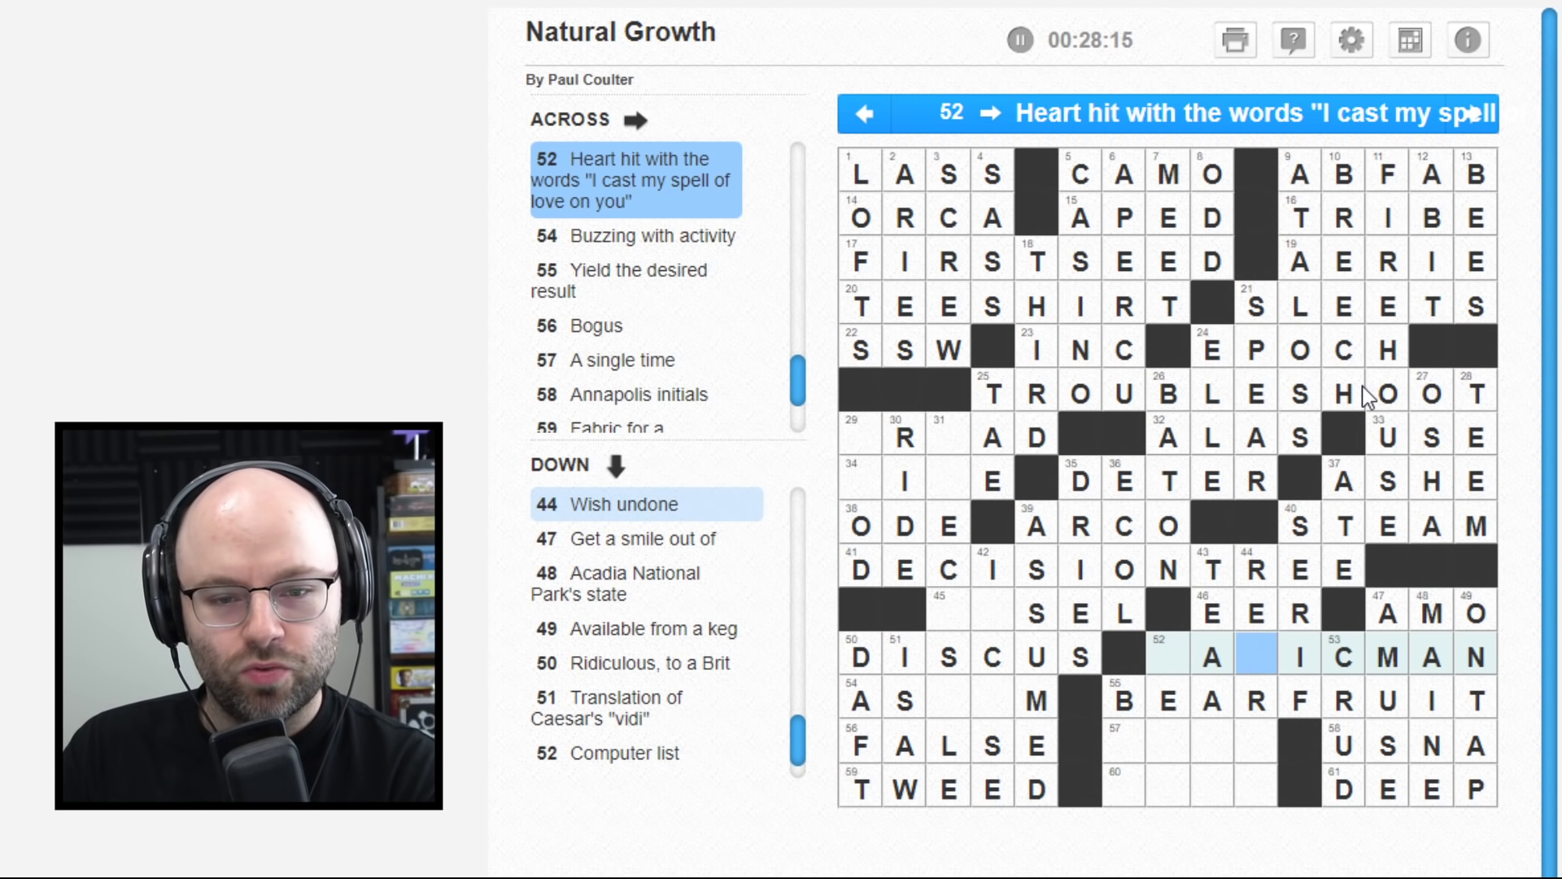
key(Tab)
key(Tab)
key(Tab)
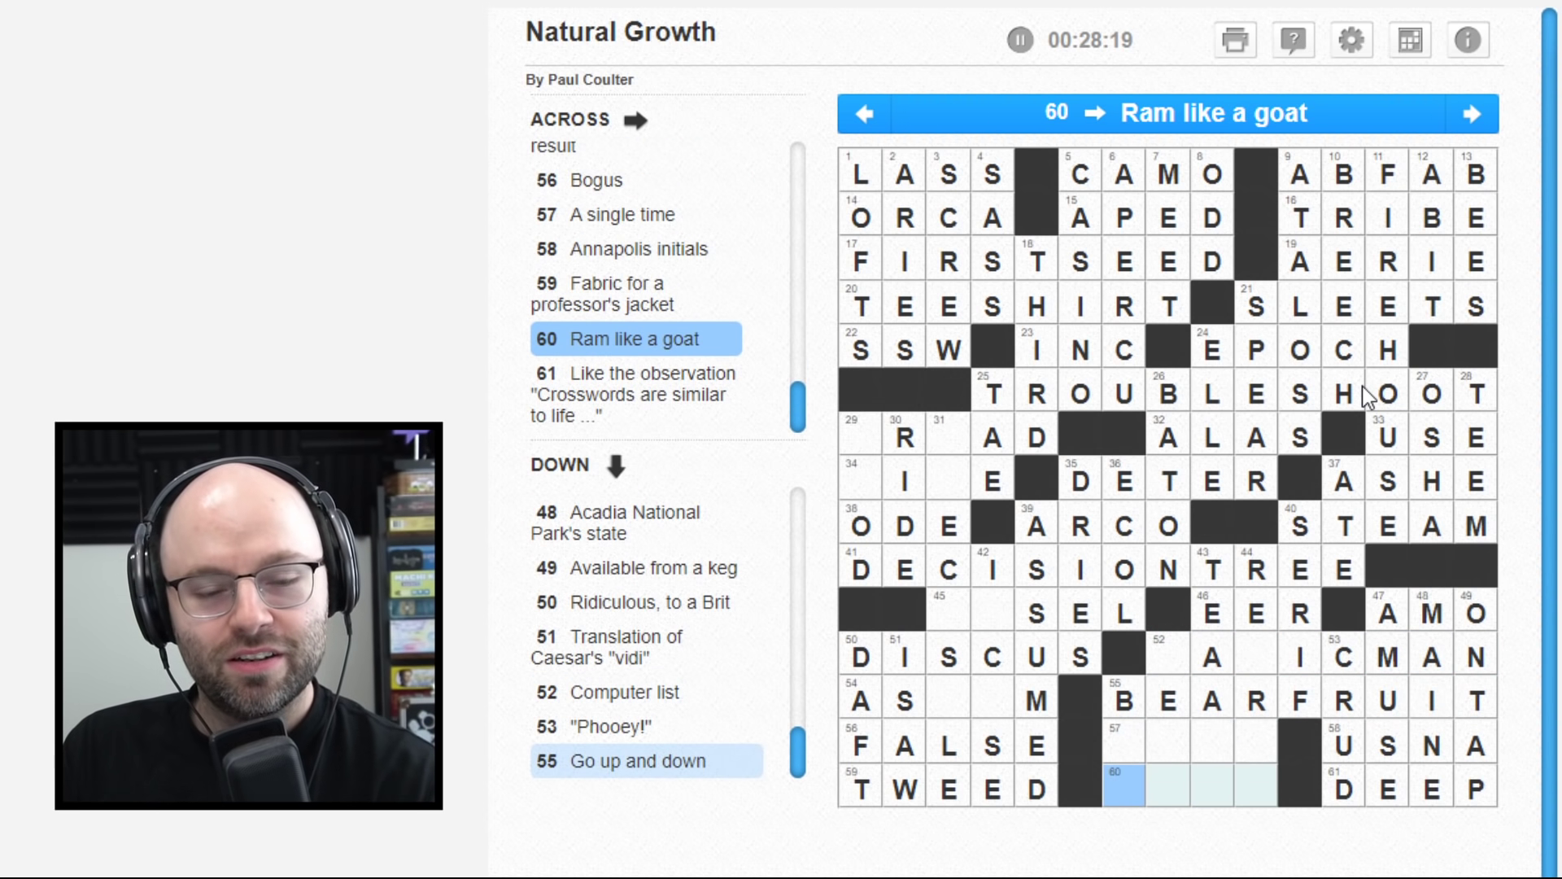
- Enter BUTT in the 60 Across squares
key(Up)
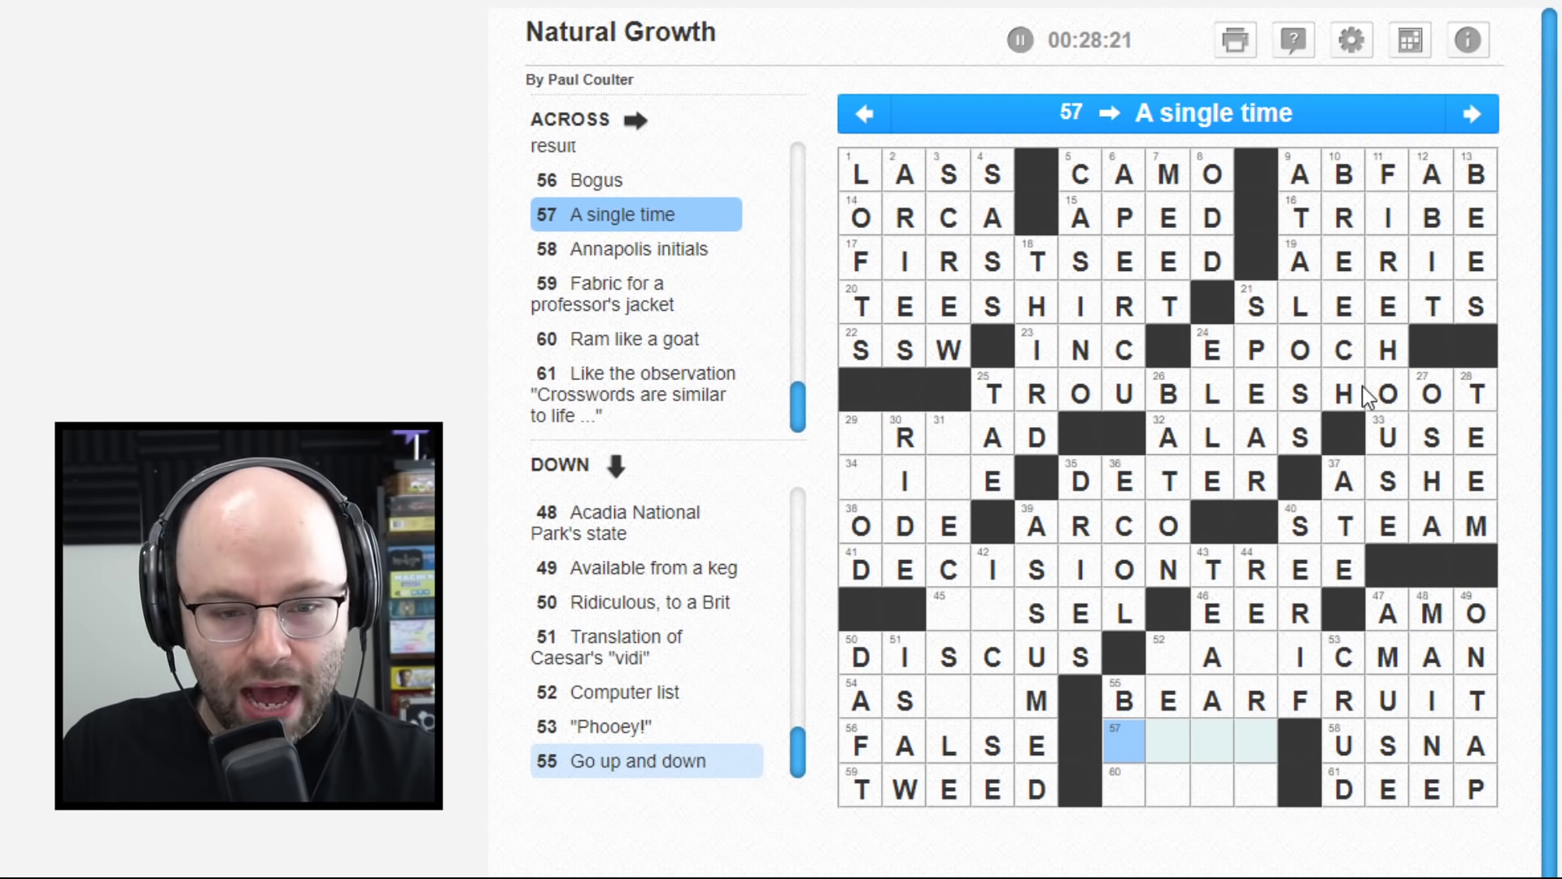
key(Down)
text(B)
key(Up)
key(Left)
text(O)
key(Down)
text(UTT)
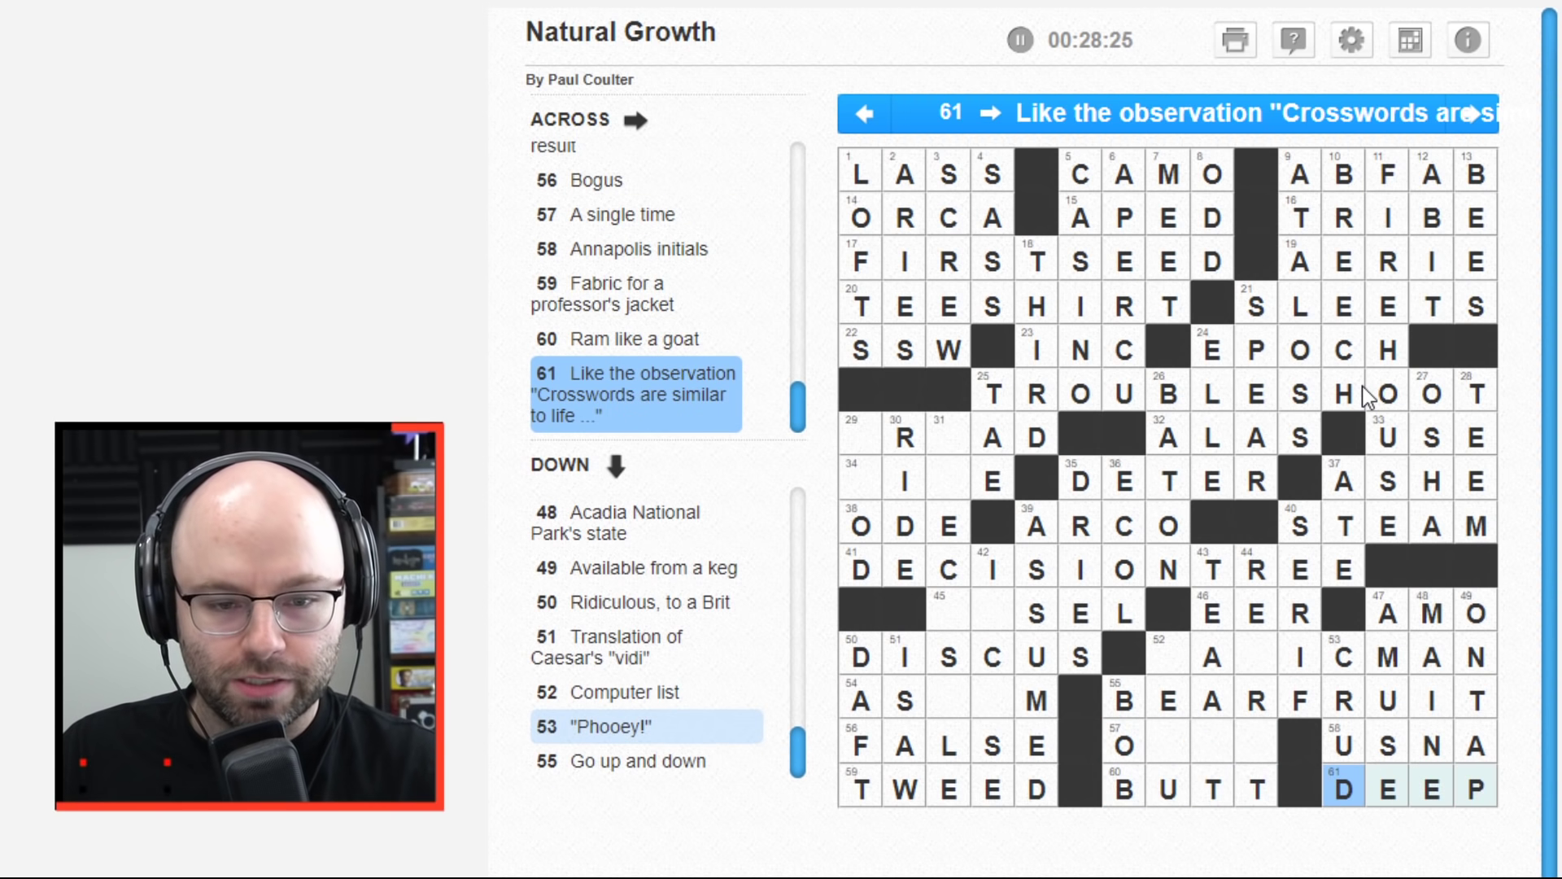
- Complete ONCE at 57 Across and the M and Down letters of MAGICMAN
key(Up)
key(Left)
key(Left)
key(Up)
key(Up)
key(Left)
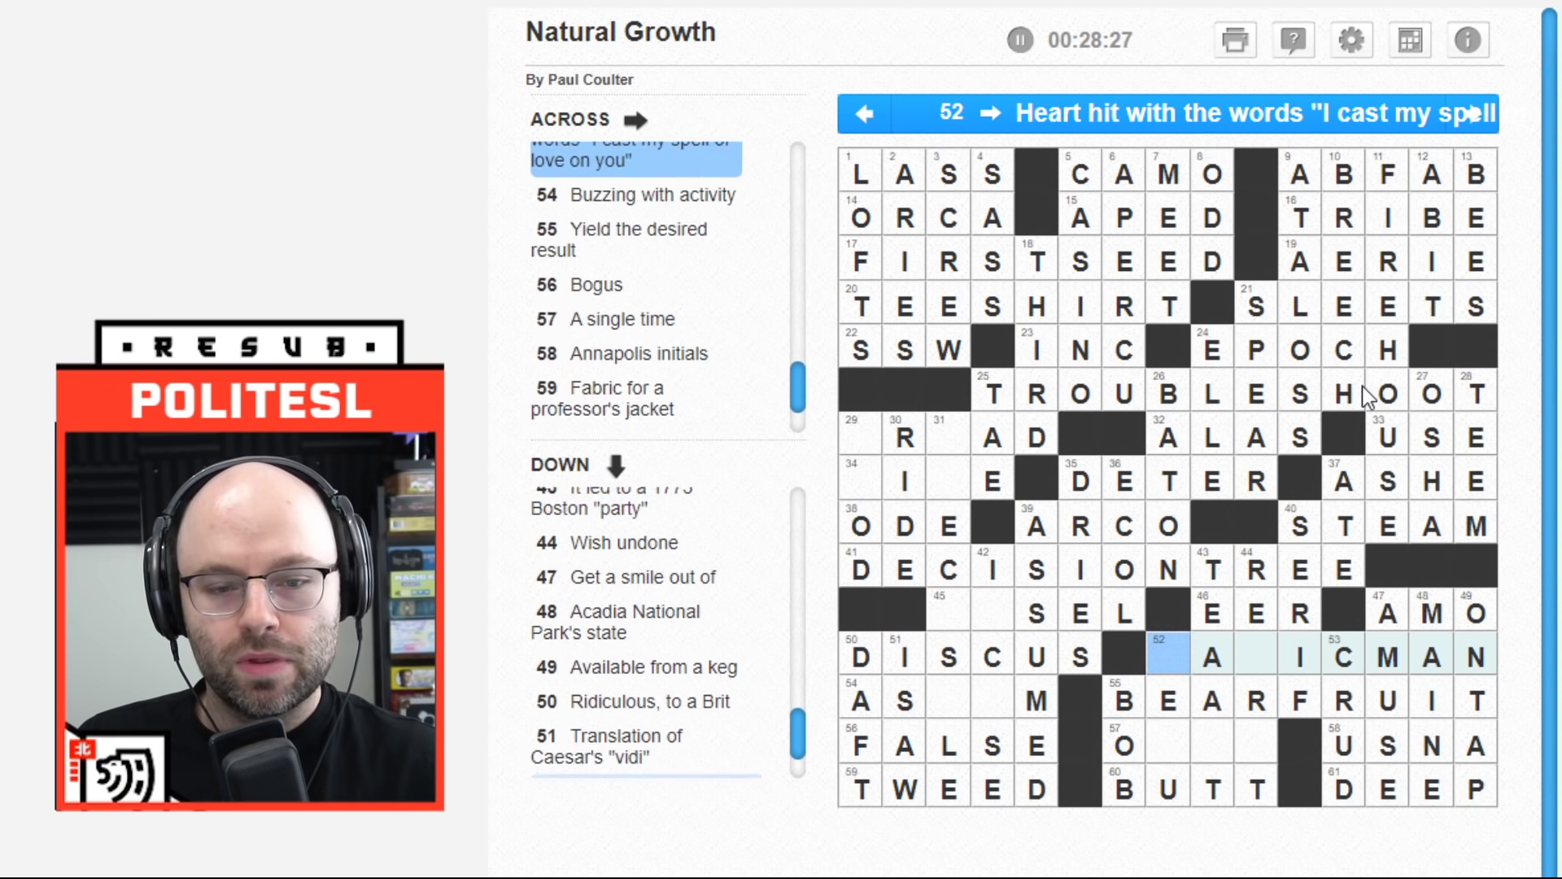
key(Down)
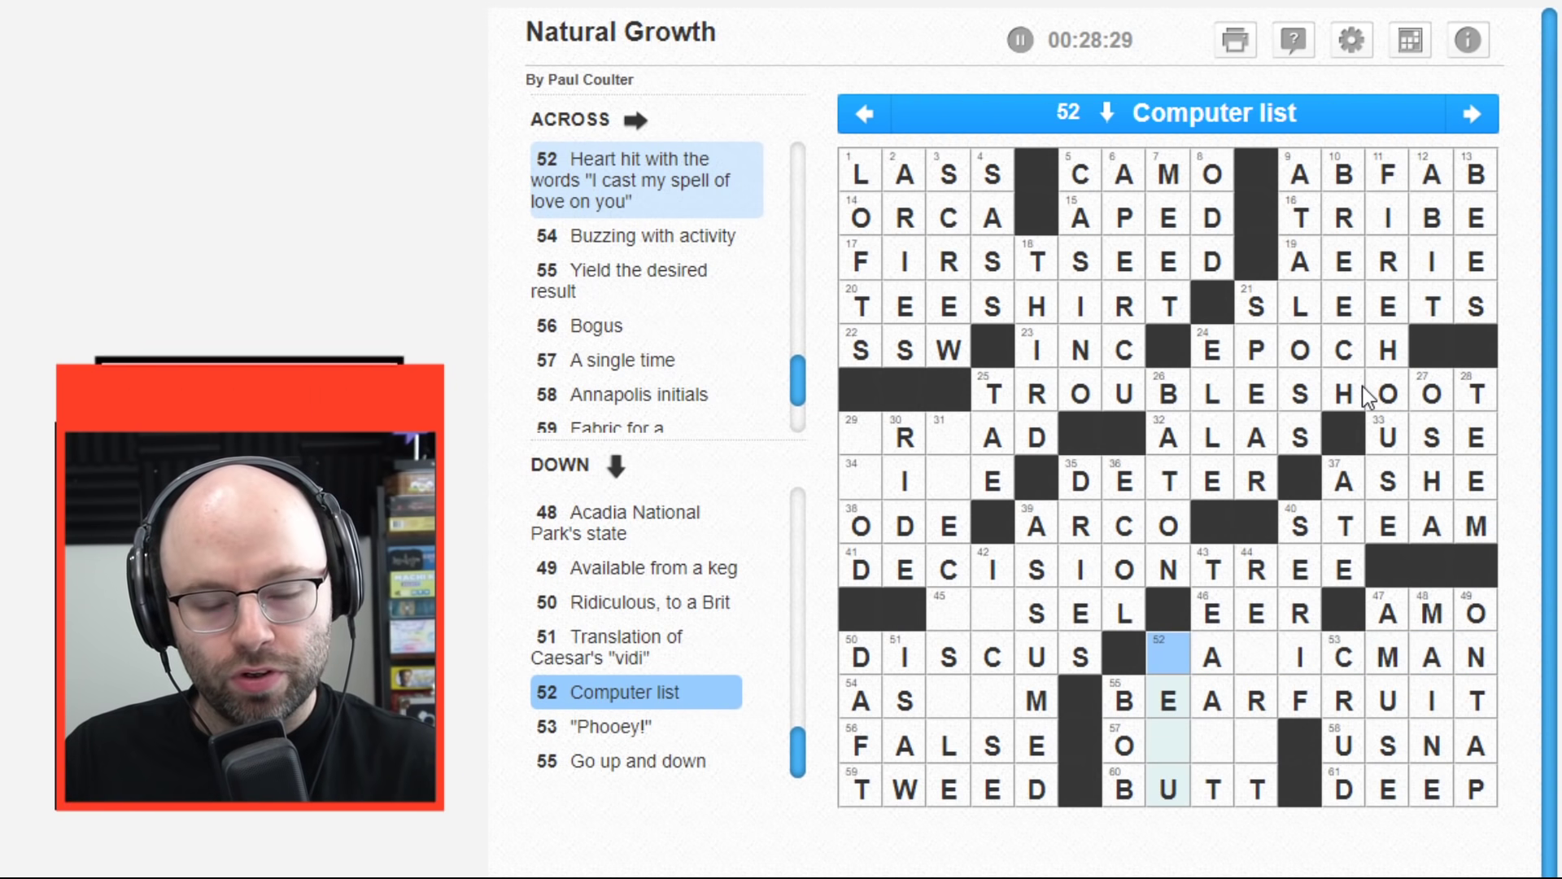
text(MEN)
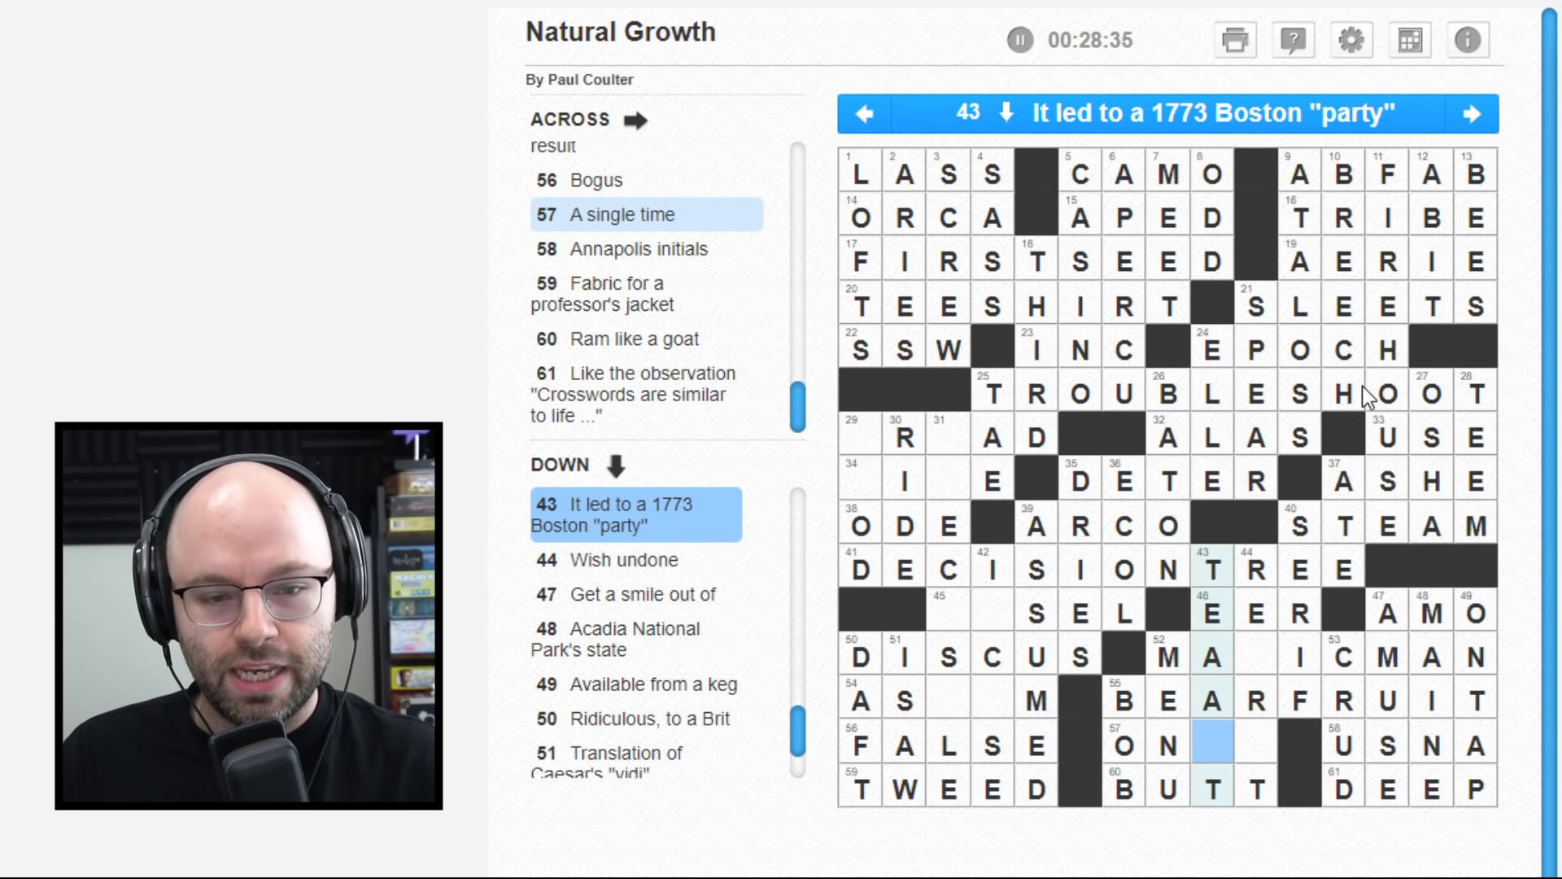
text(c)
key(Up)
key(Up)
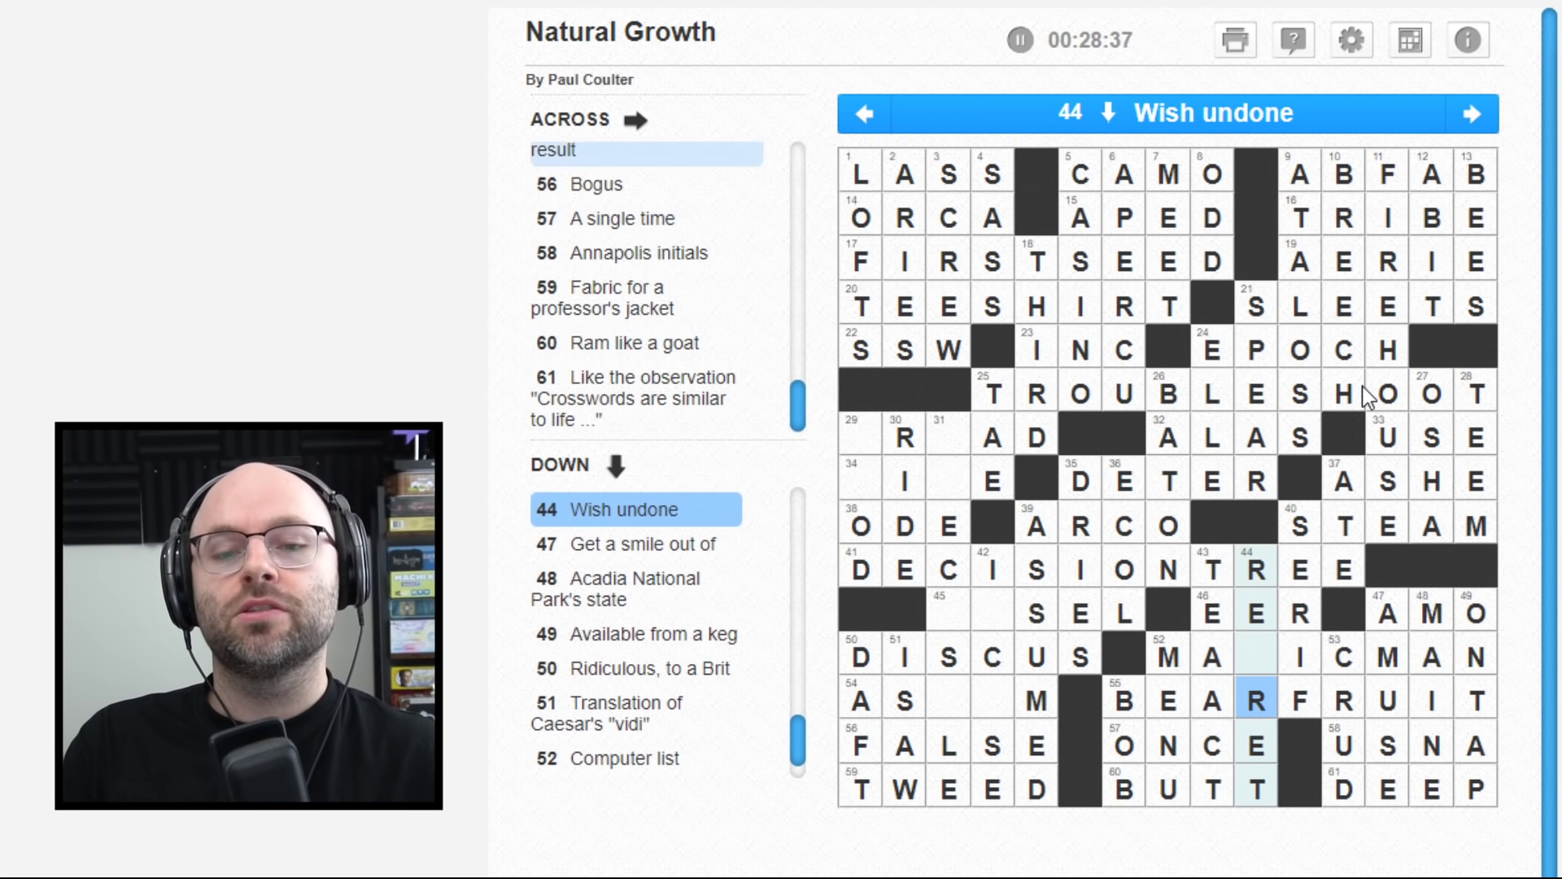
text(reg)
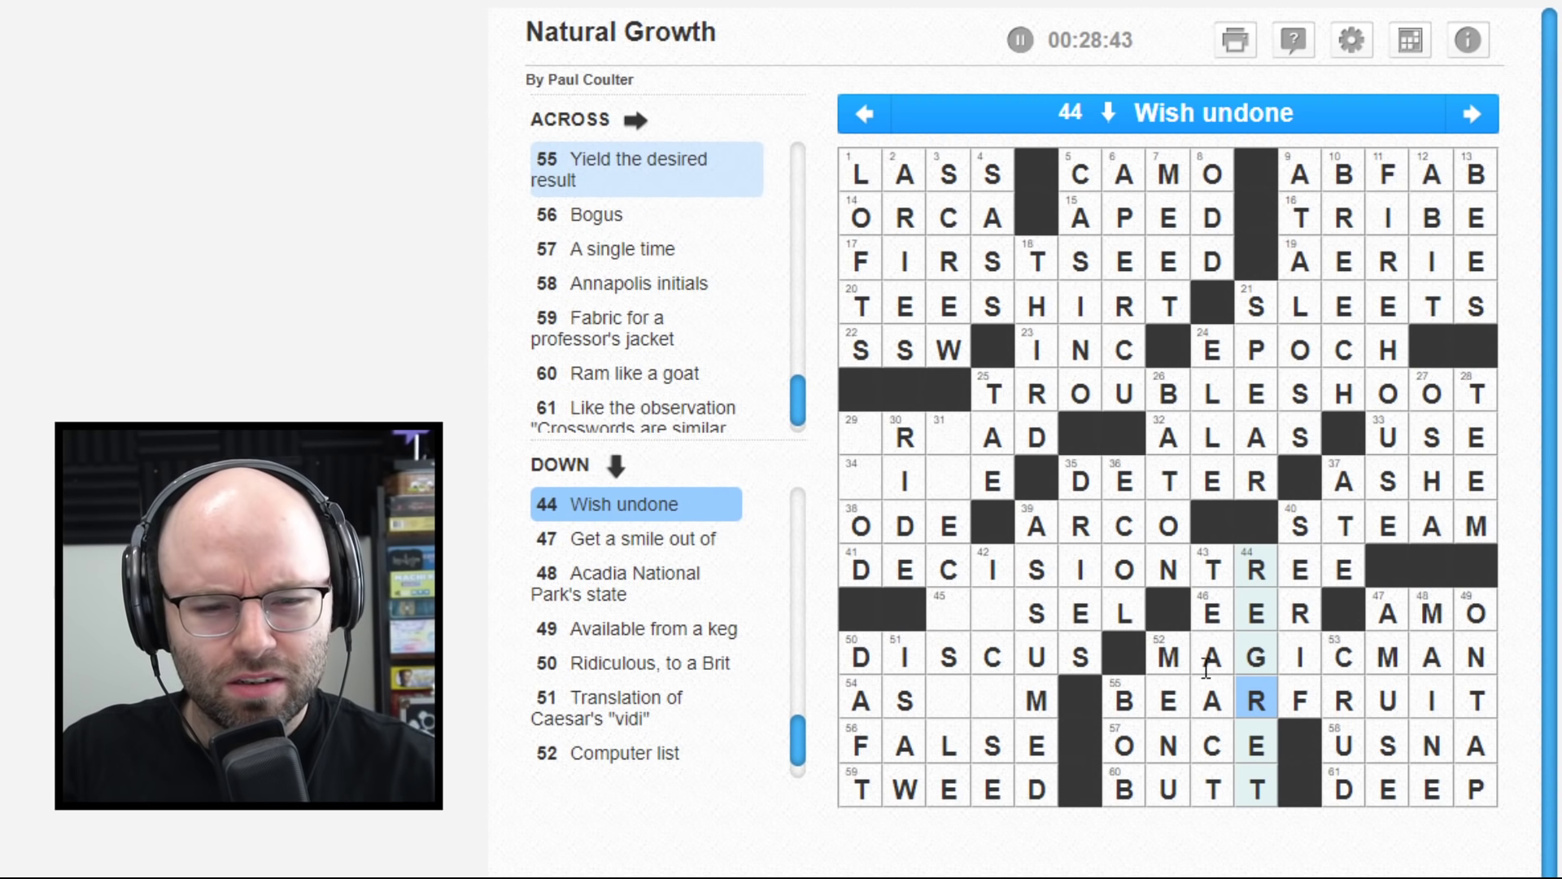
click(1169, 656)
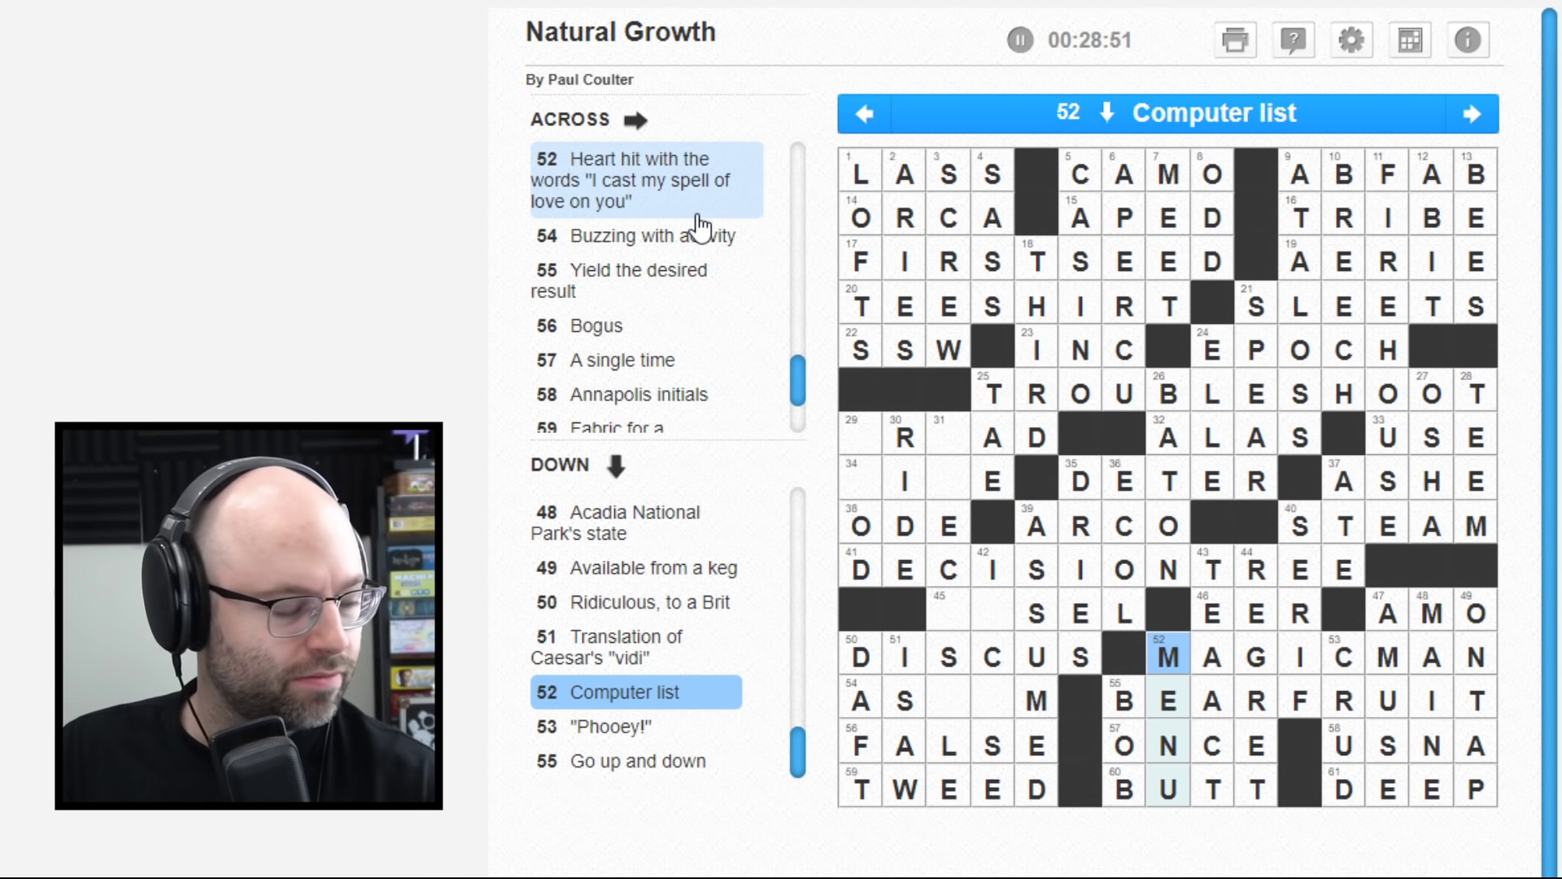
- Fill the empty squares of 42 Down, below the I
click(1011, 571)
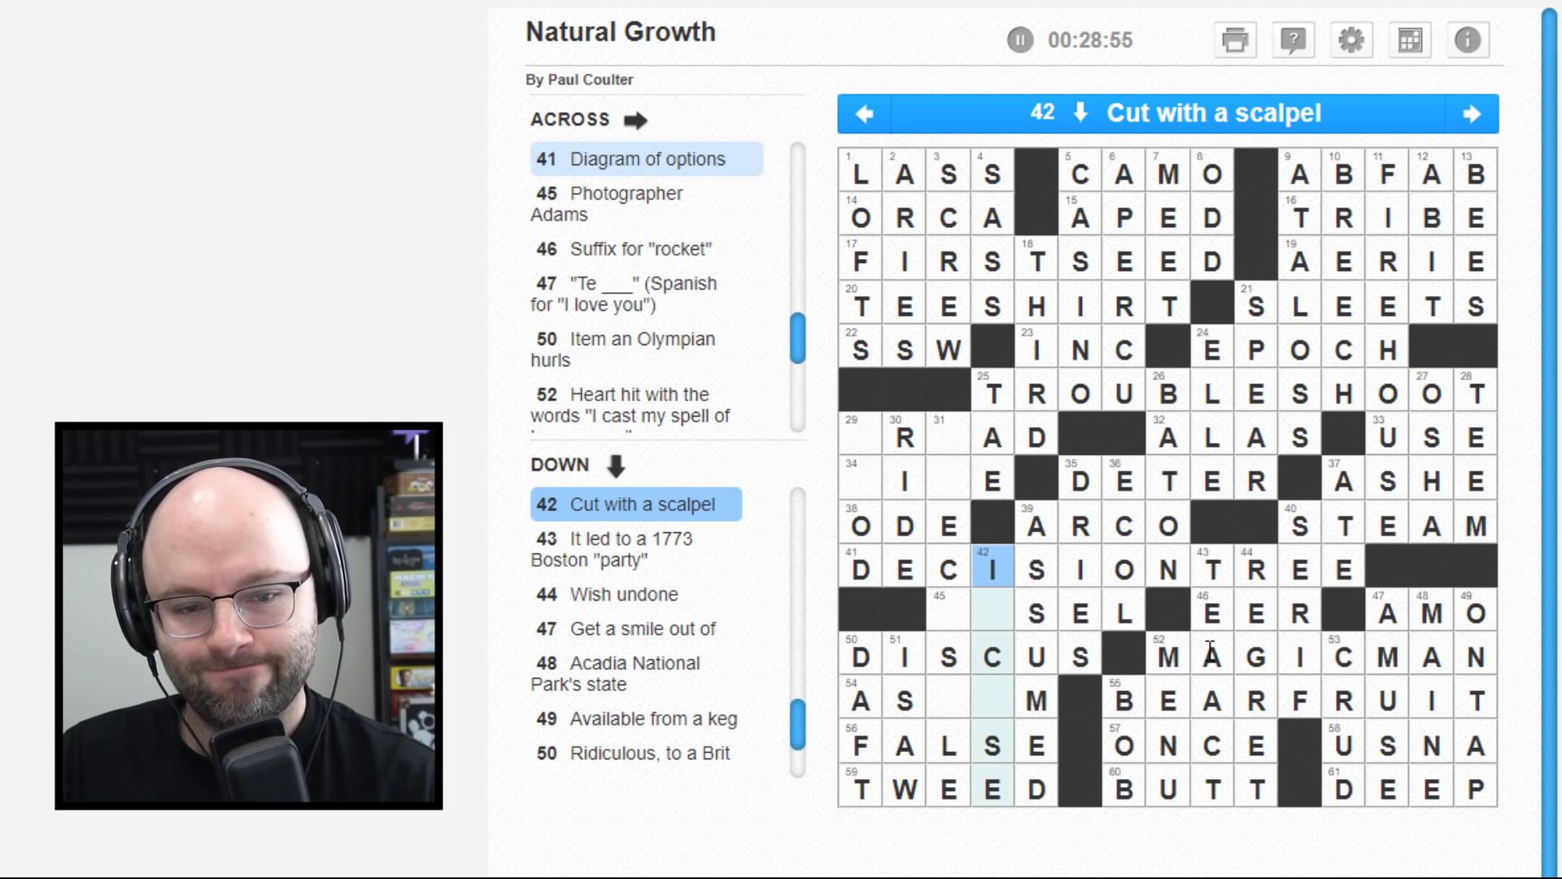
key(Down)
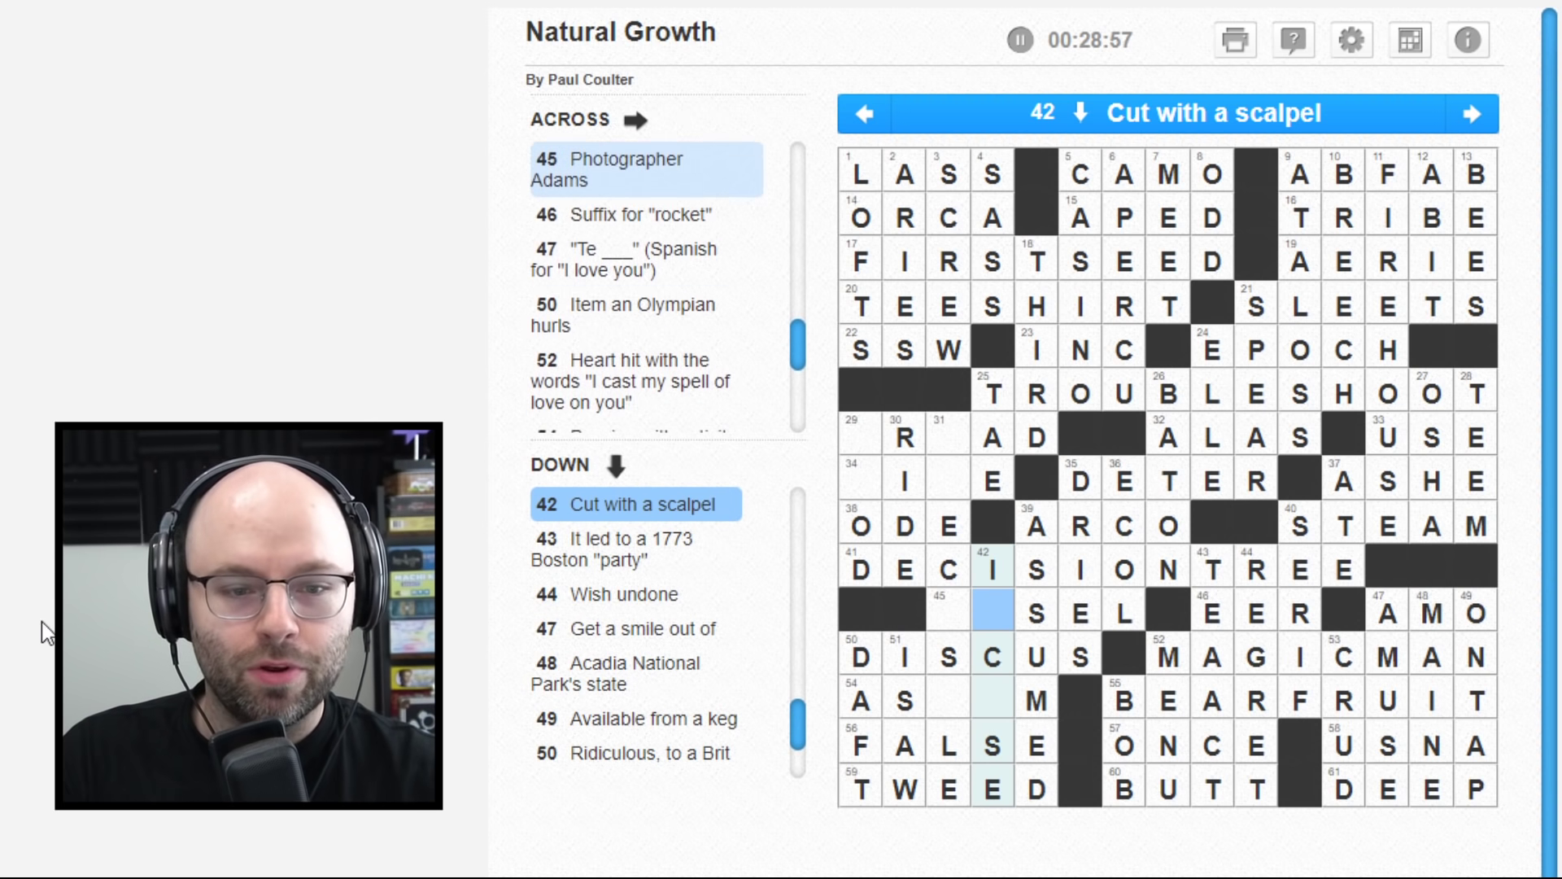
text(NCI)
key(Left)
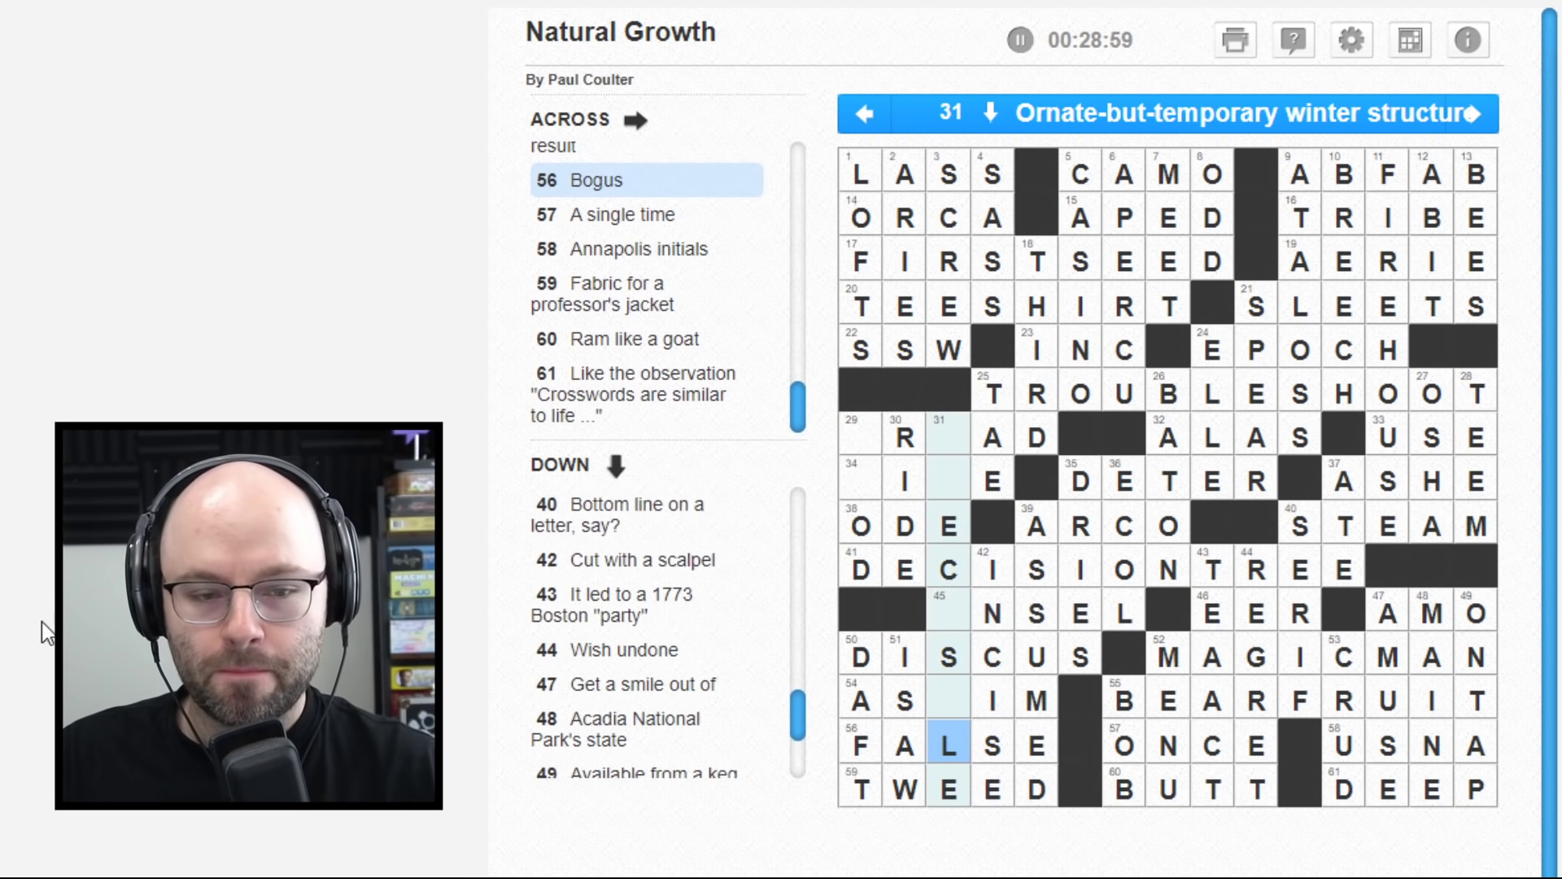
key(Up)
key(Up)
key(Up)
text(A)
key(Up)
key(Up)
- Fill the empty 31 Down squares in rows 12 and 9, then reach square 34
key(Down)
key(Down)
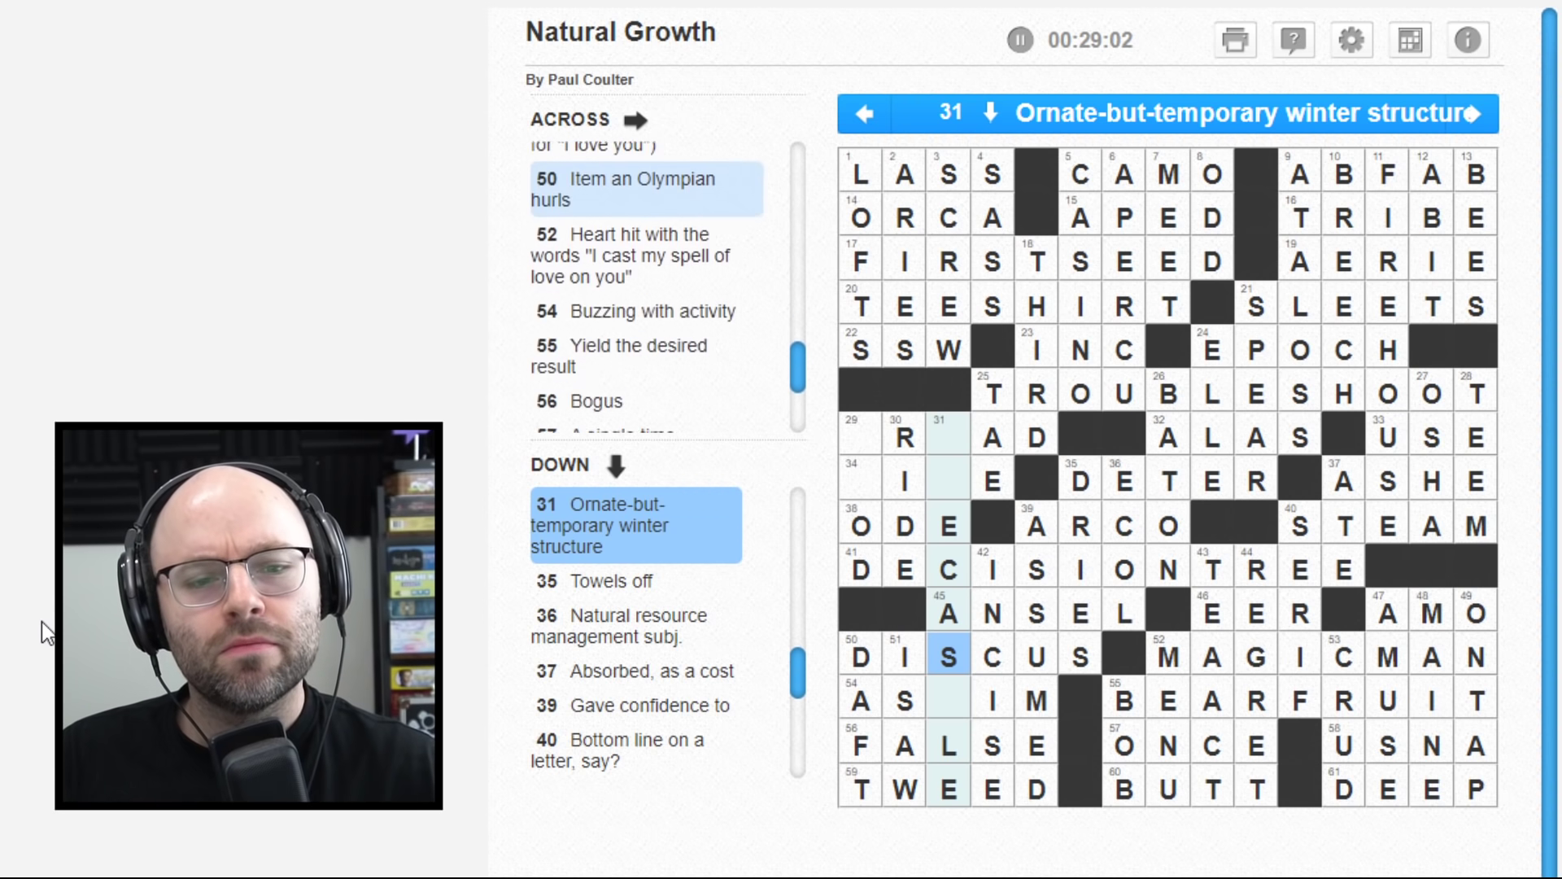
key(Up)
key(Down)
key(Down)
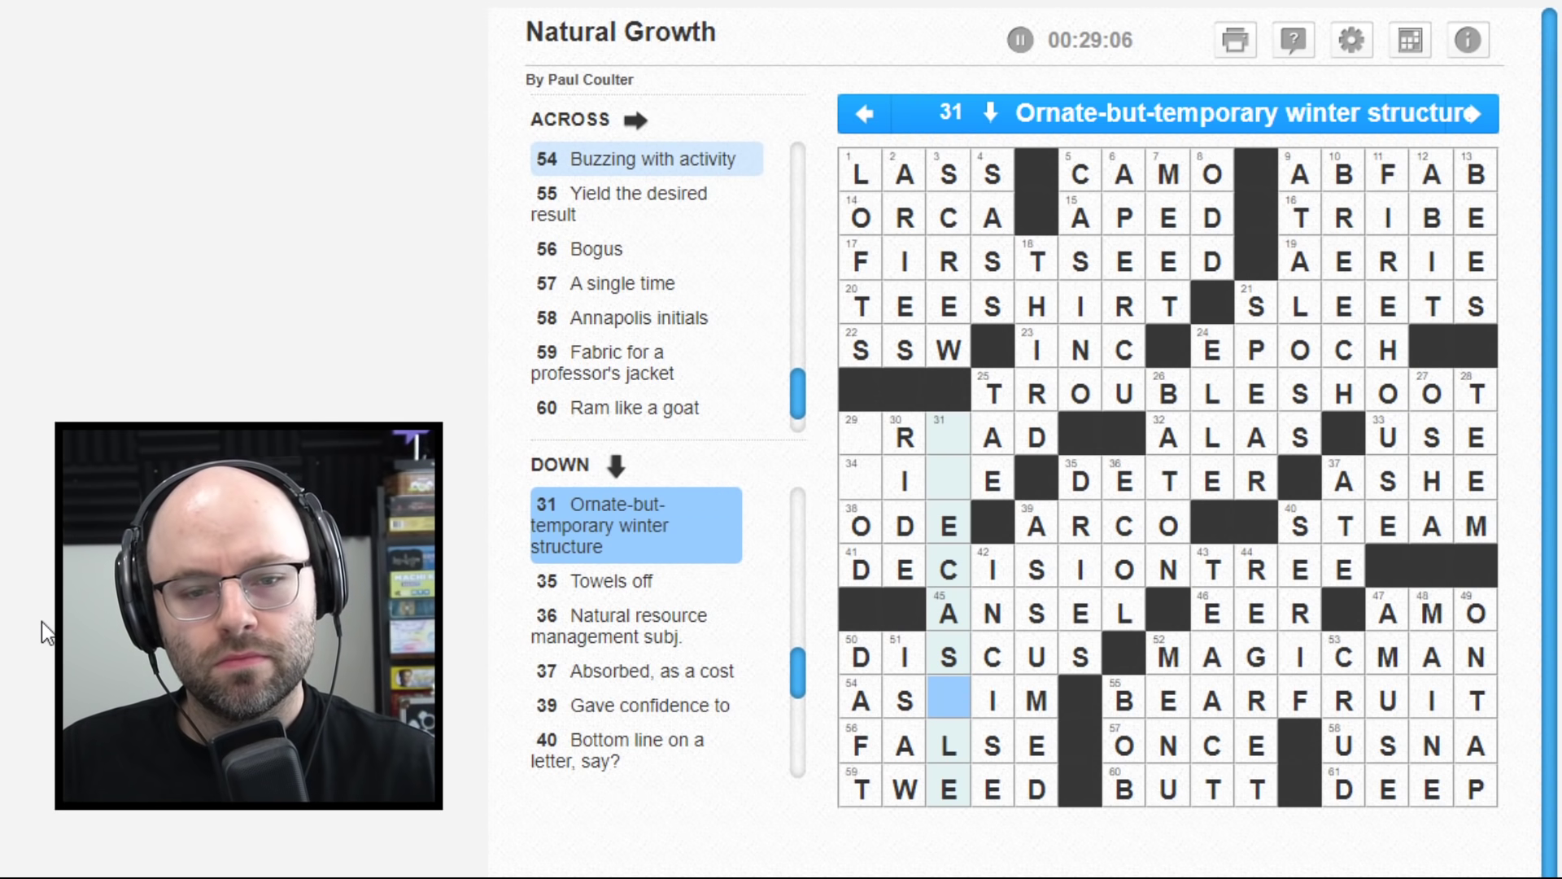
key(Up)
key(Up)
key(Up)
key(Up)
key(Up)
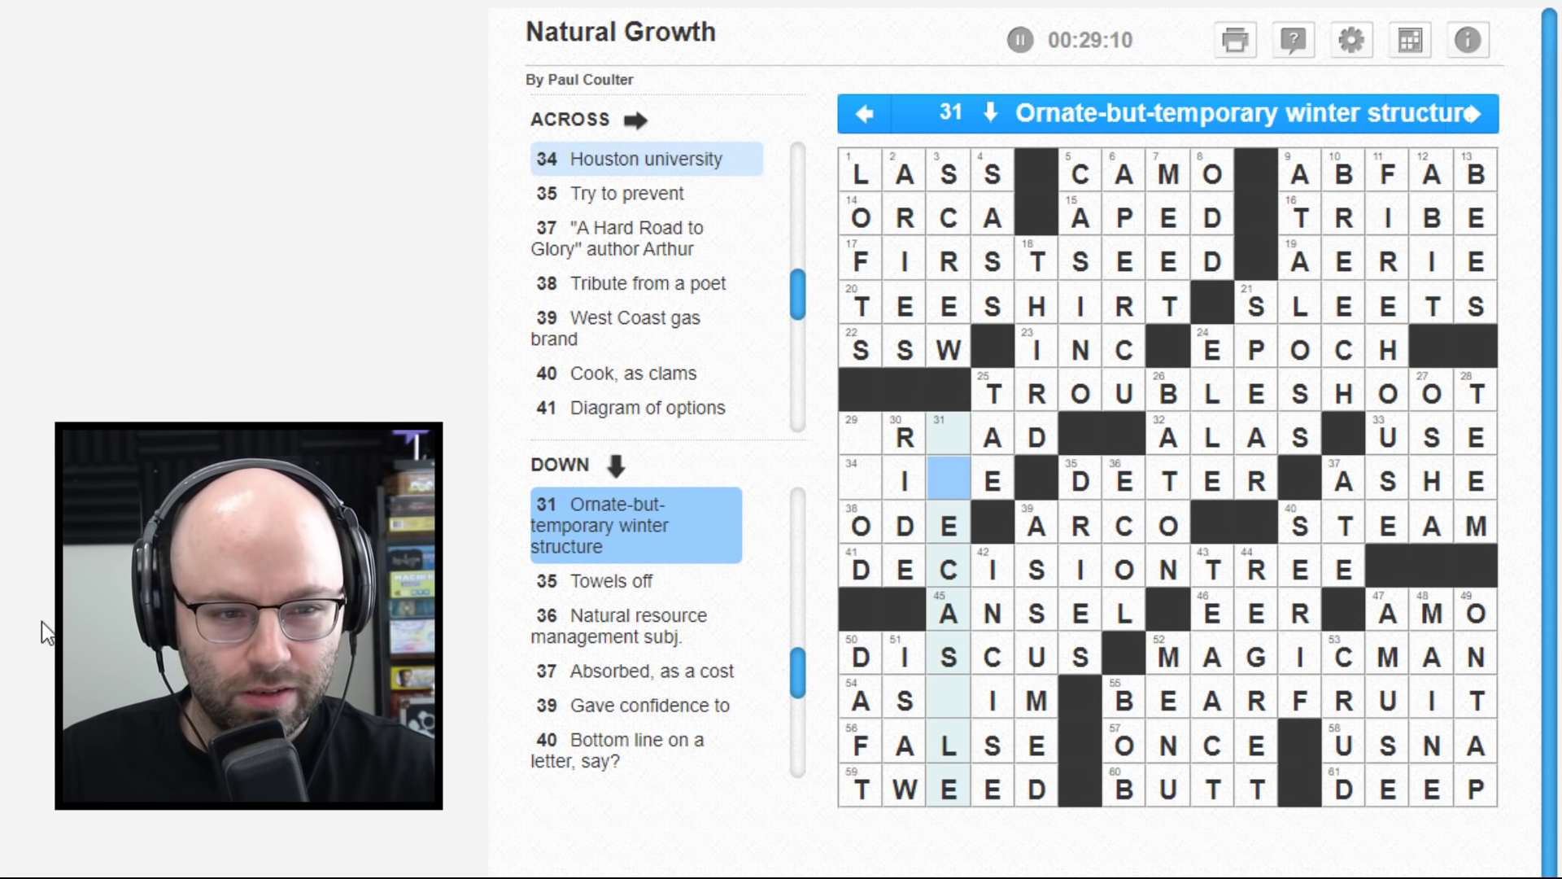
key(Left)
key(Left)
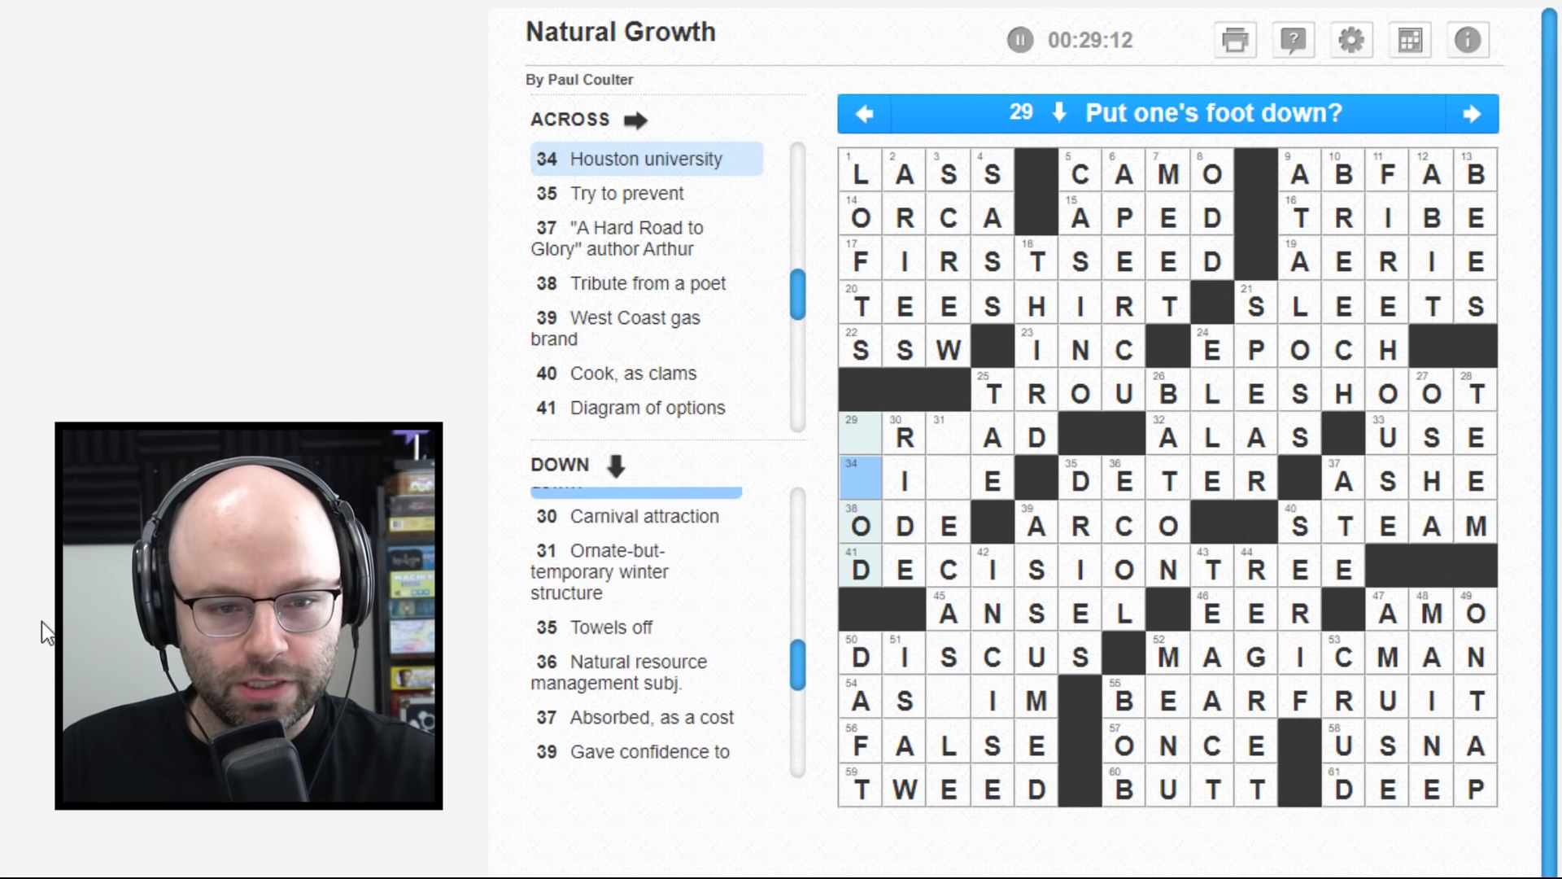
key(Right)
- Fill the blank square in RICE and the remaining row-12 square
key(Left)
text(r)
key(Right)
key(Right)
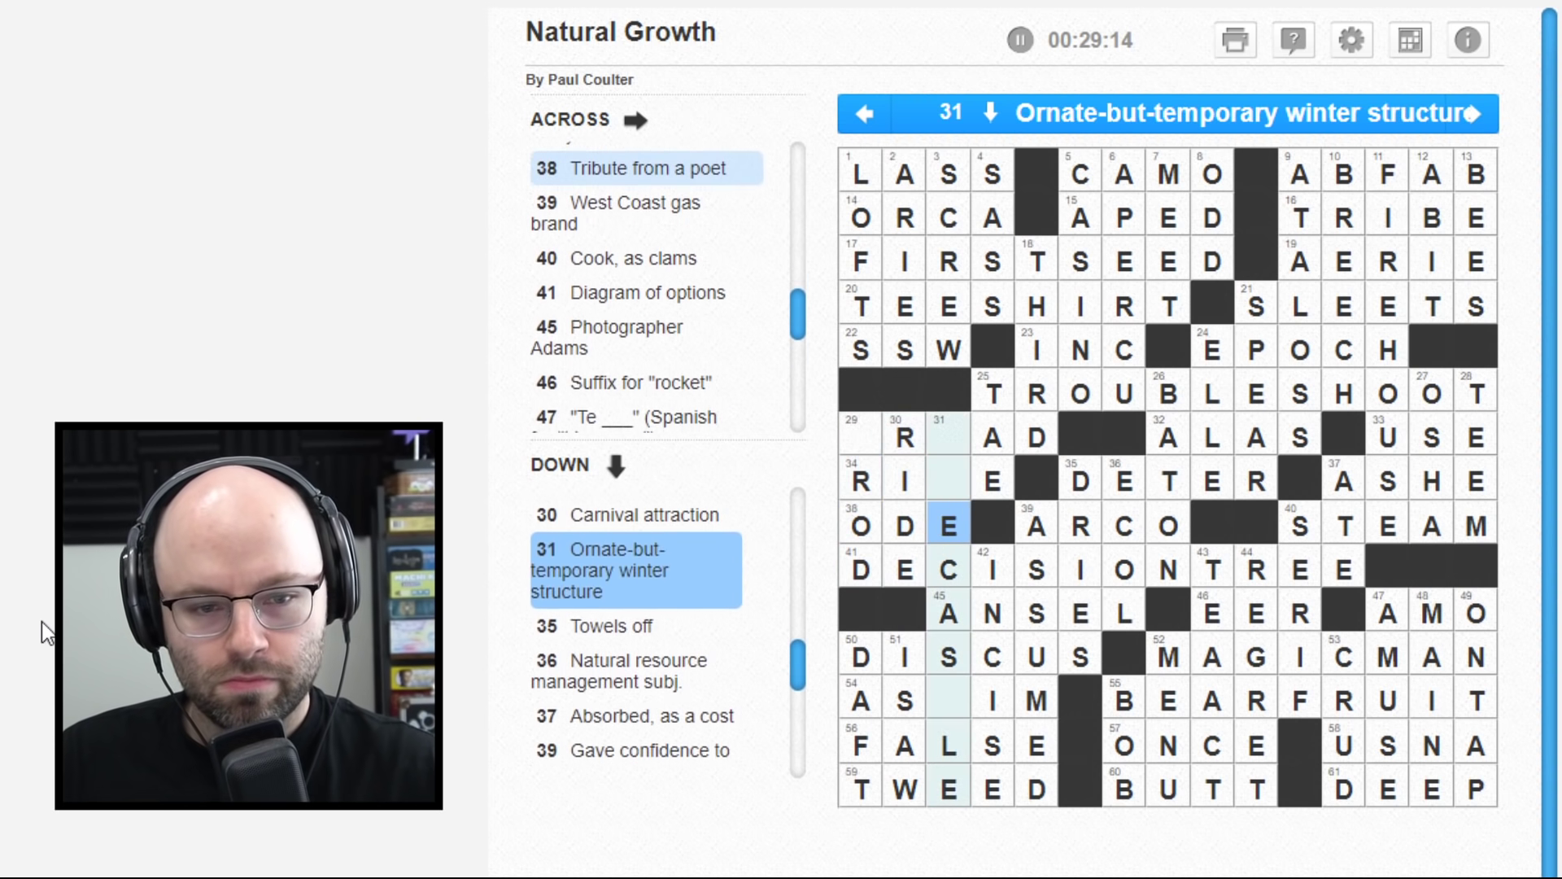
key(Up)
text(c)
key(Up)
key(Up)
text(i)
key(Down)
key(Down)
key(Down)
key(Down)
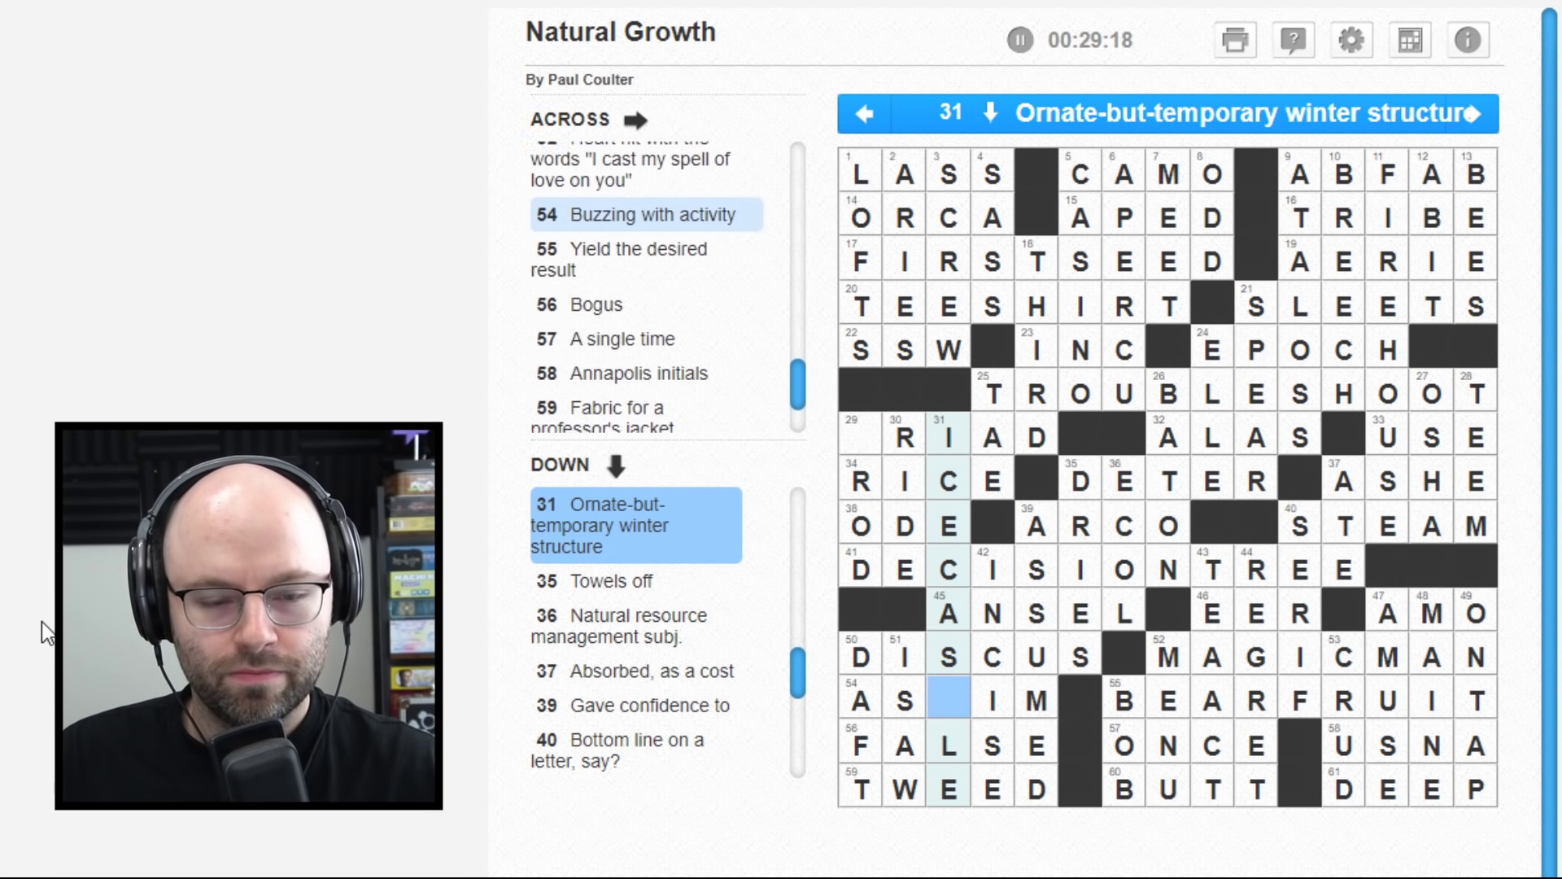
text(t)
- Fill square 54 and the last empty square 29, completing TRIAD
key(Left)
key(Left)
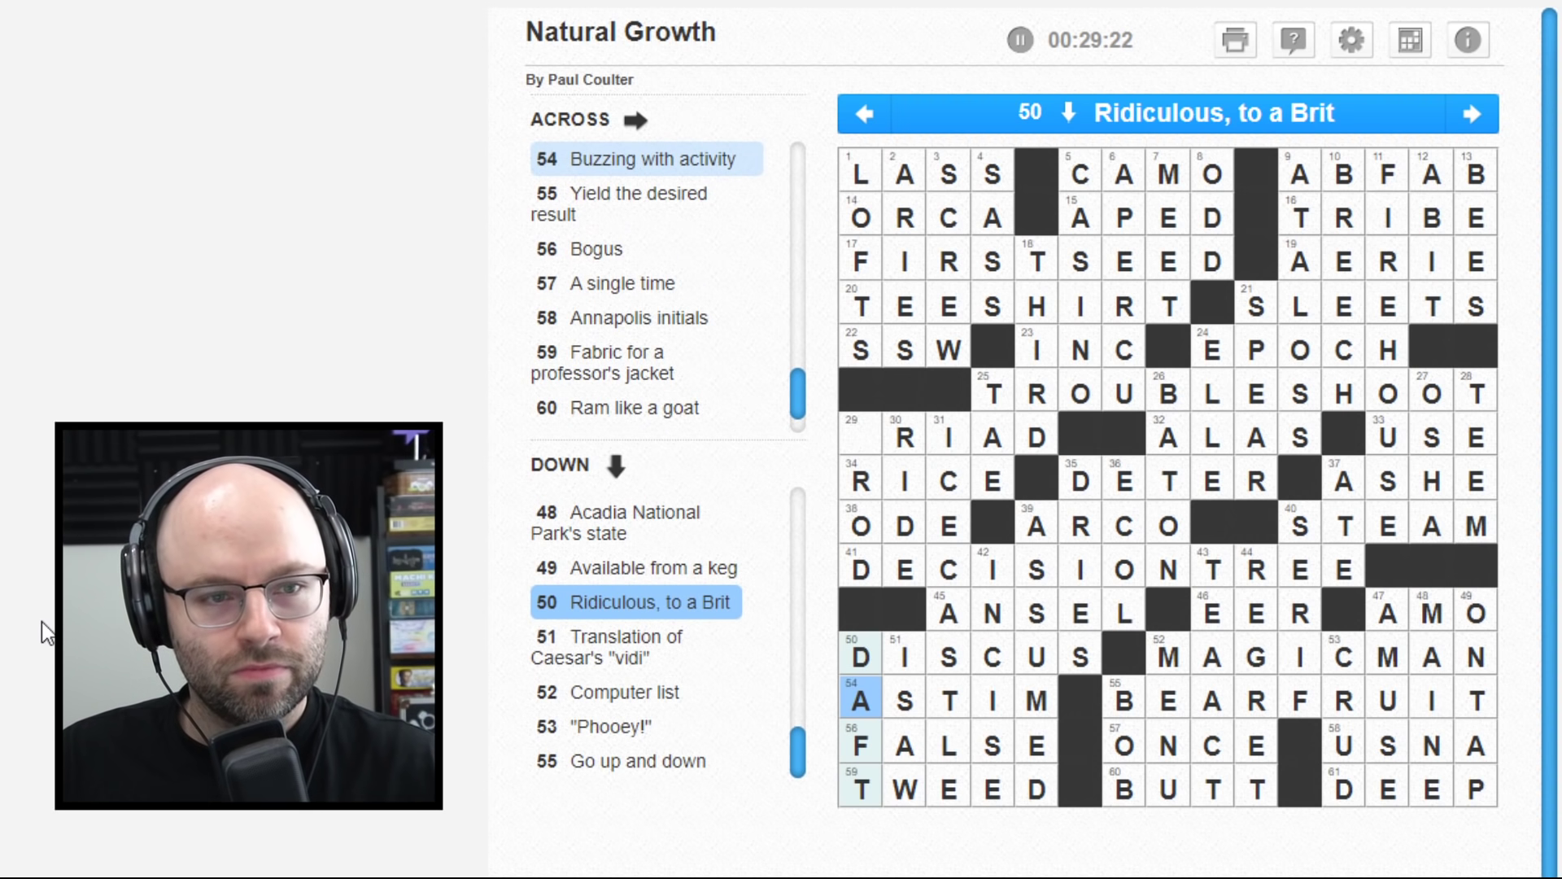
key(Right)
key(Right)
key(Right)
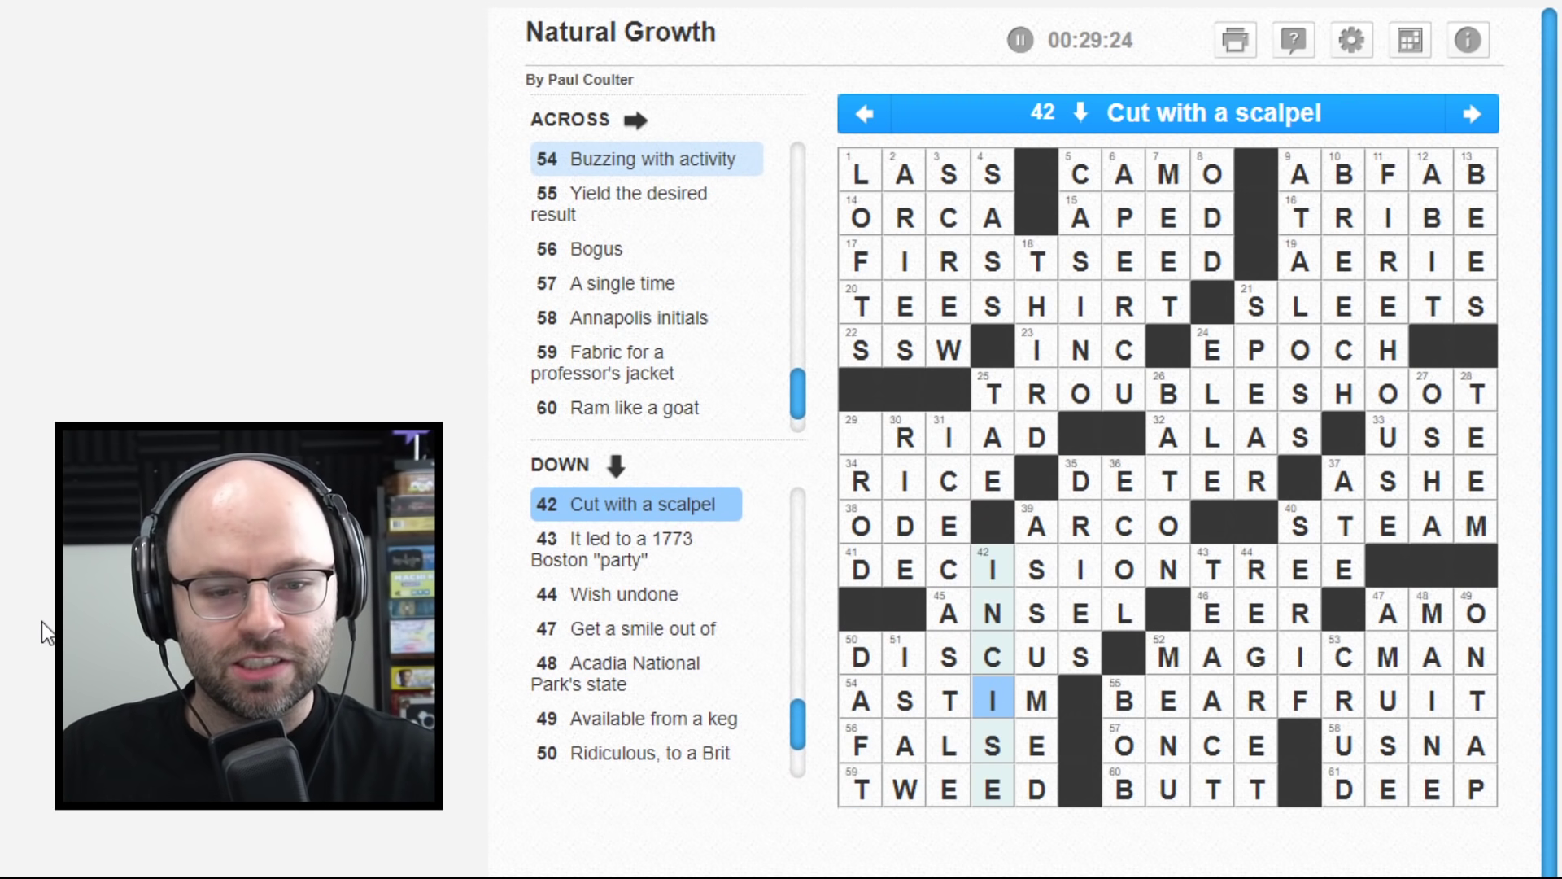
key(Up)
key(Up)
key(Up)
key(Up)
key(Left)
key(Left)
key(Left)
text(T)
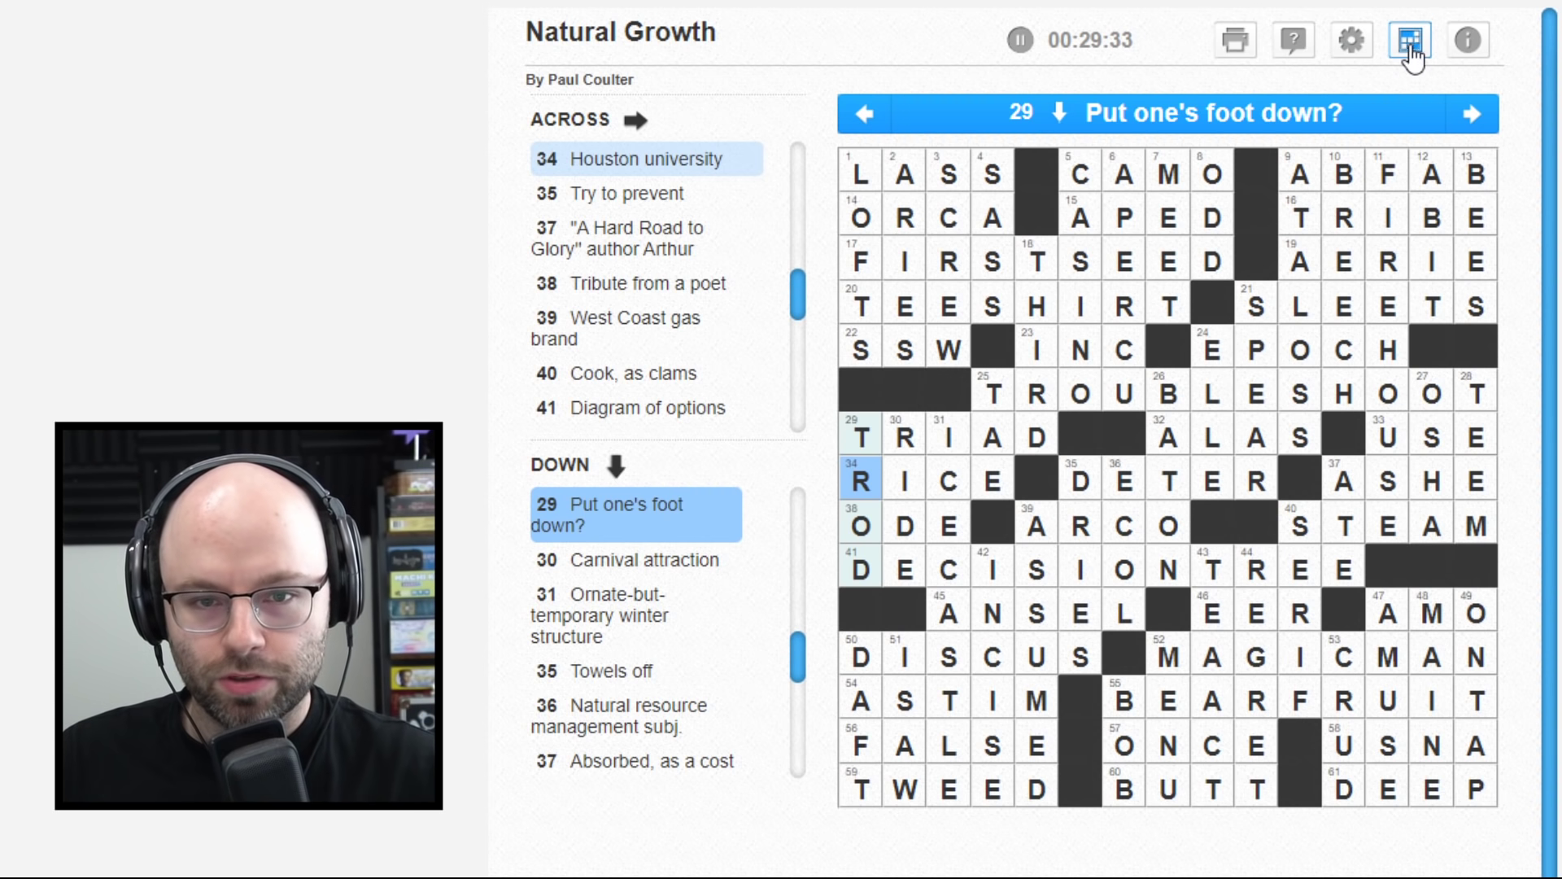
click(1355, 44)
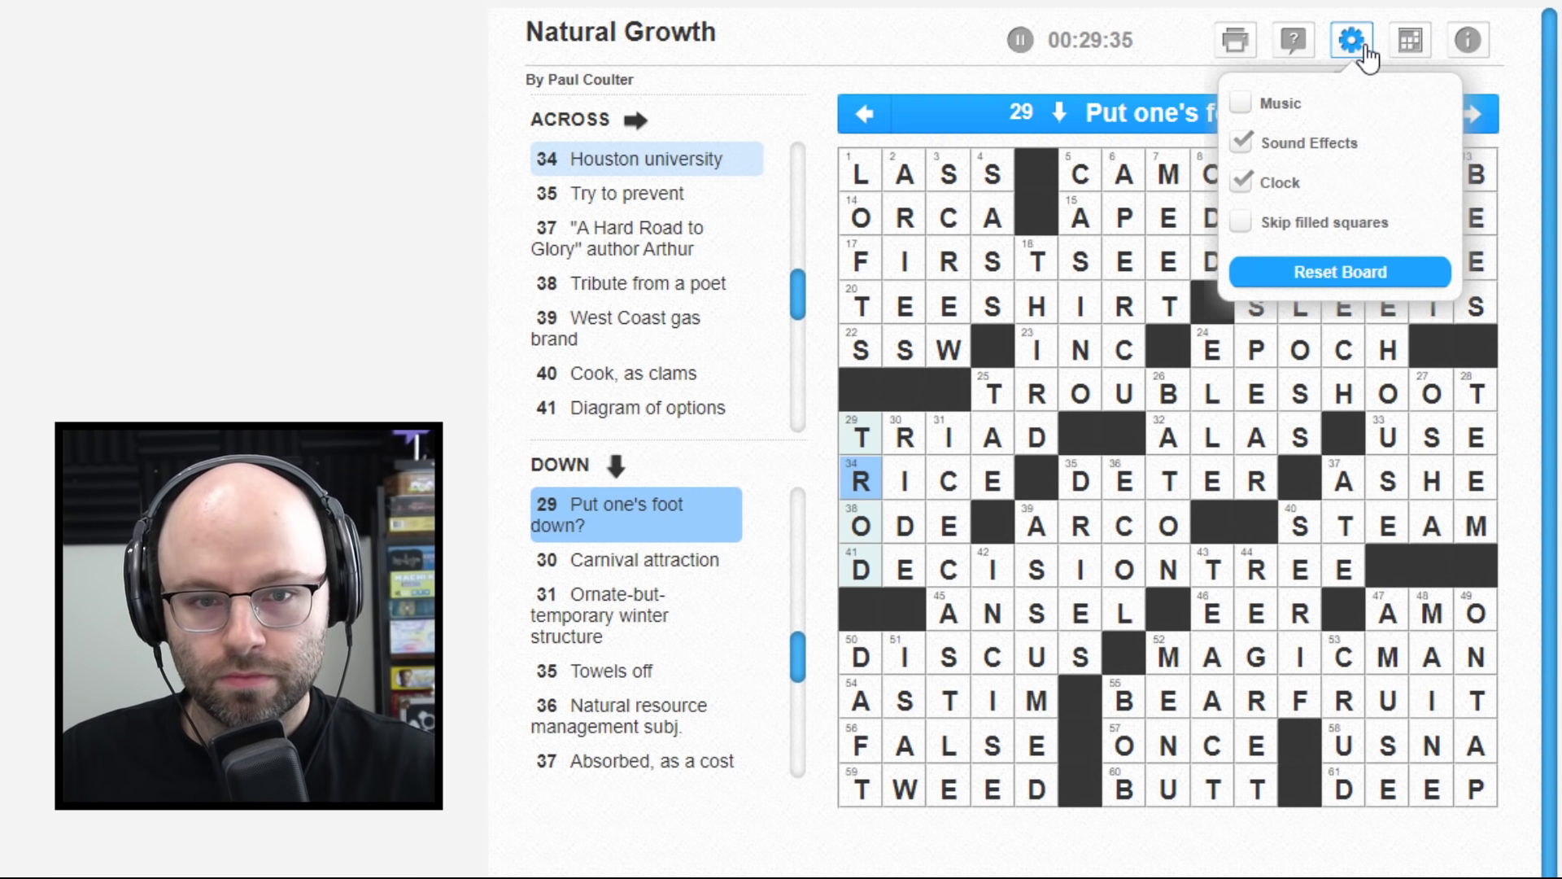
click(1364, 54)
click(1297, 46)
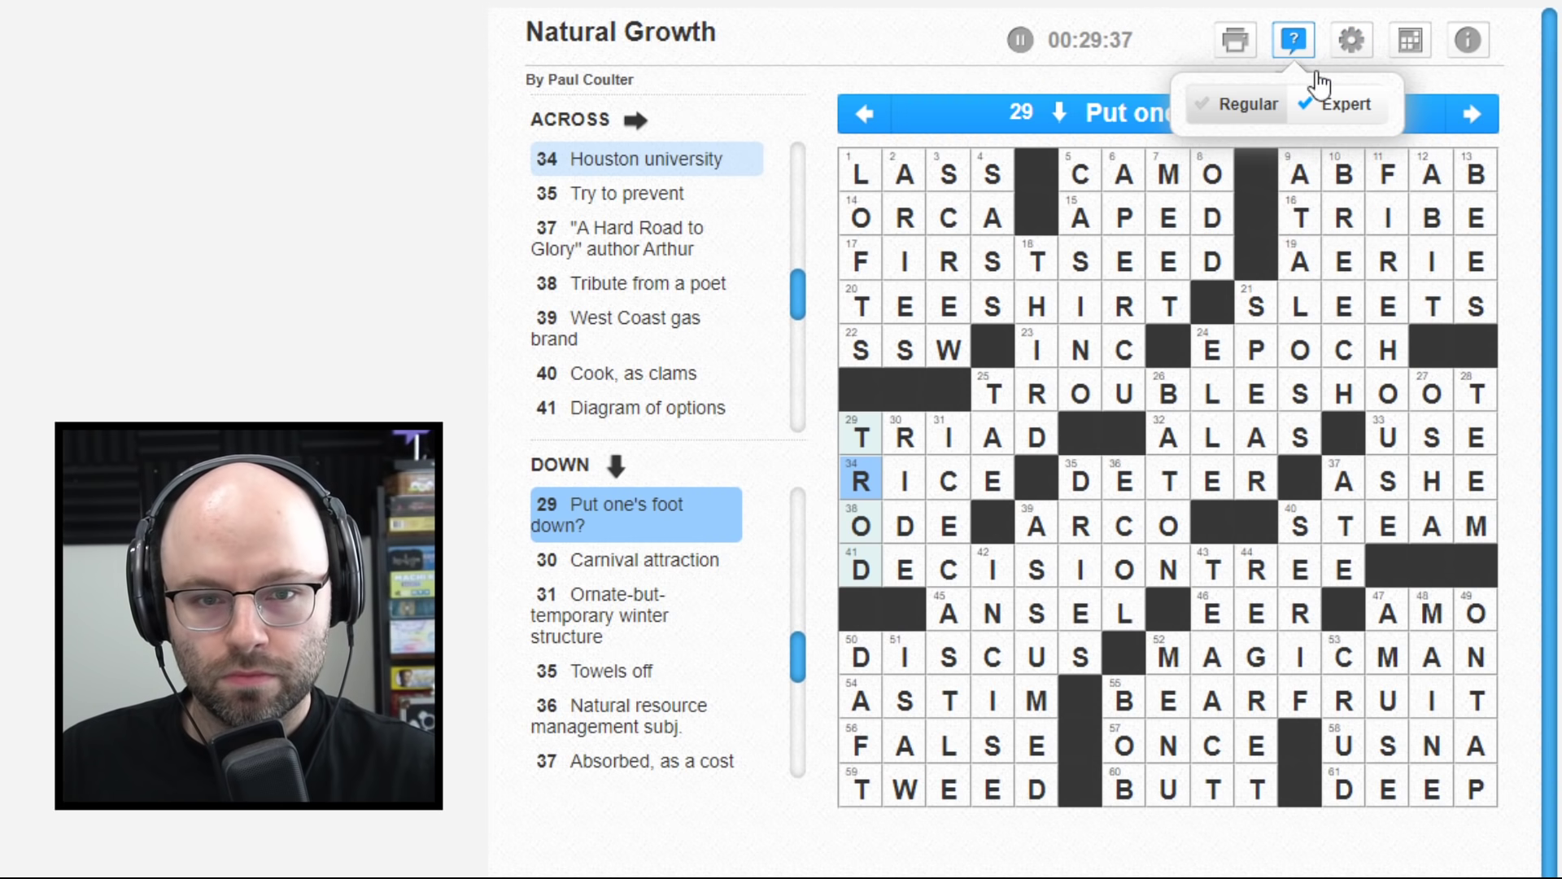
click(1240, 119)
click(1258, 157)
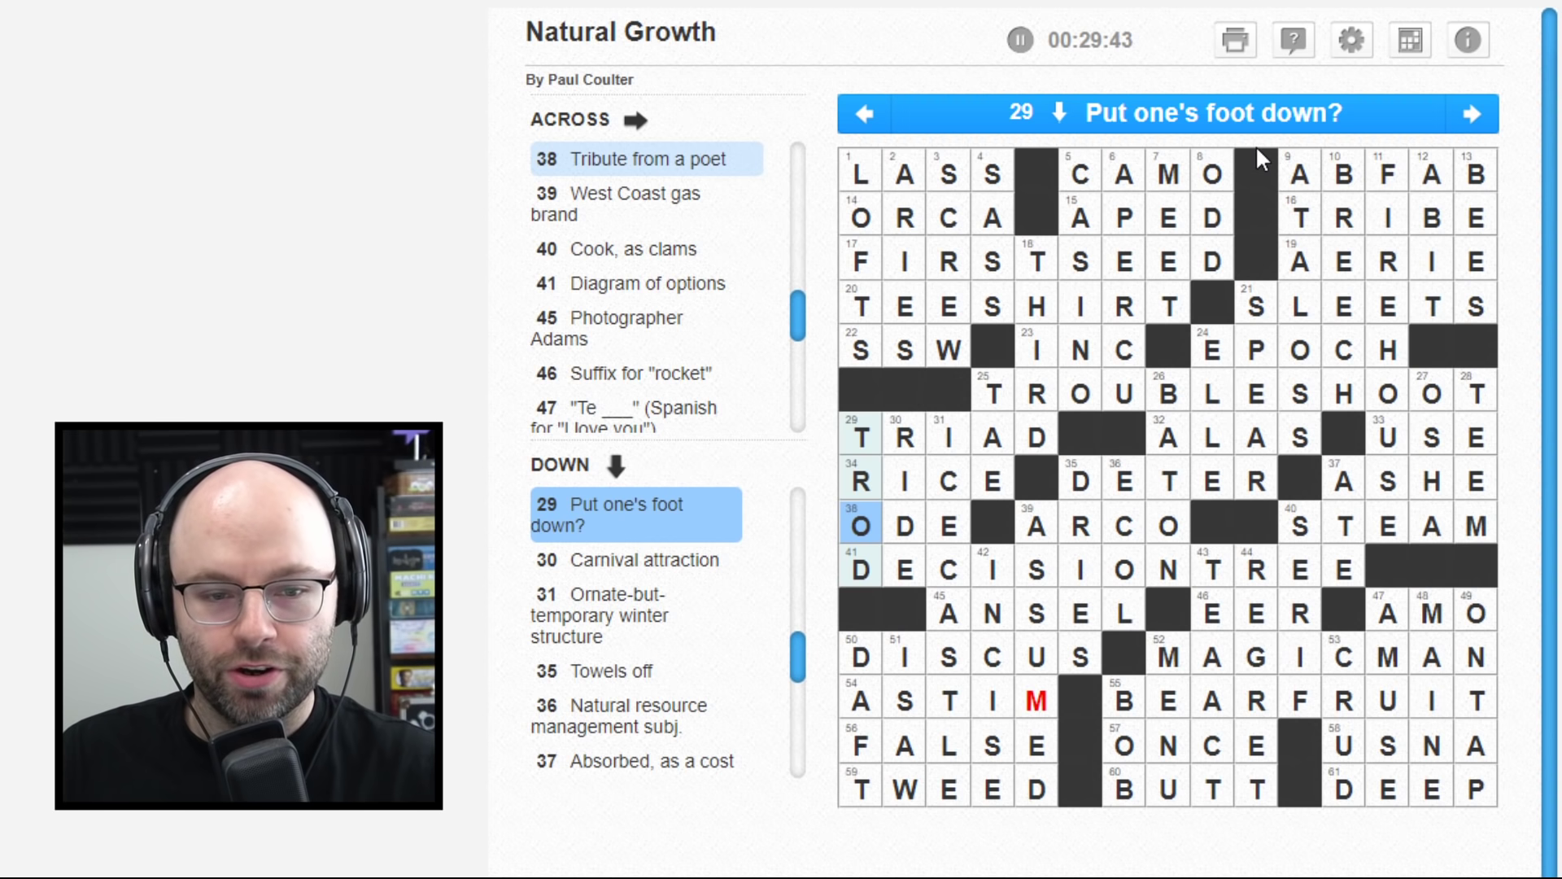
click(1308, 51)
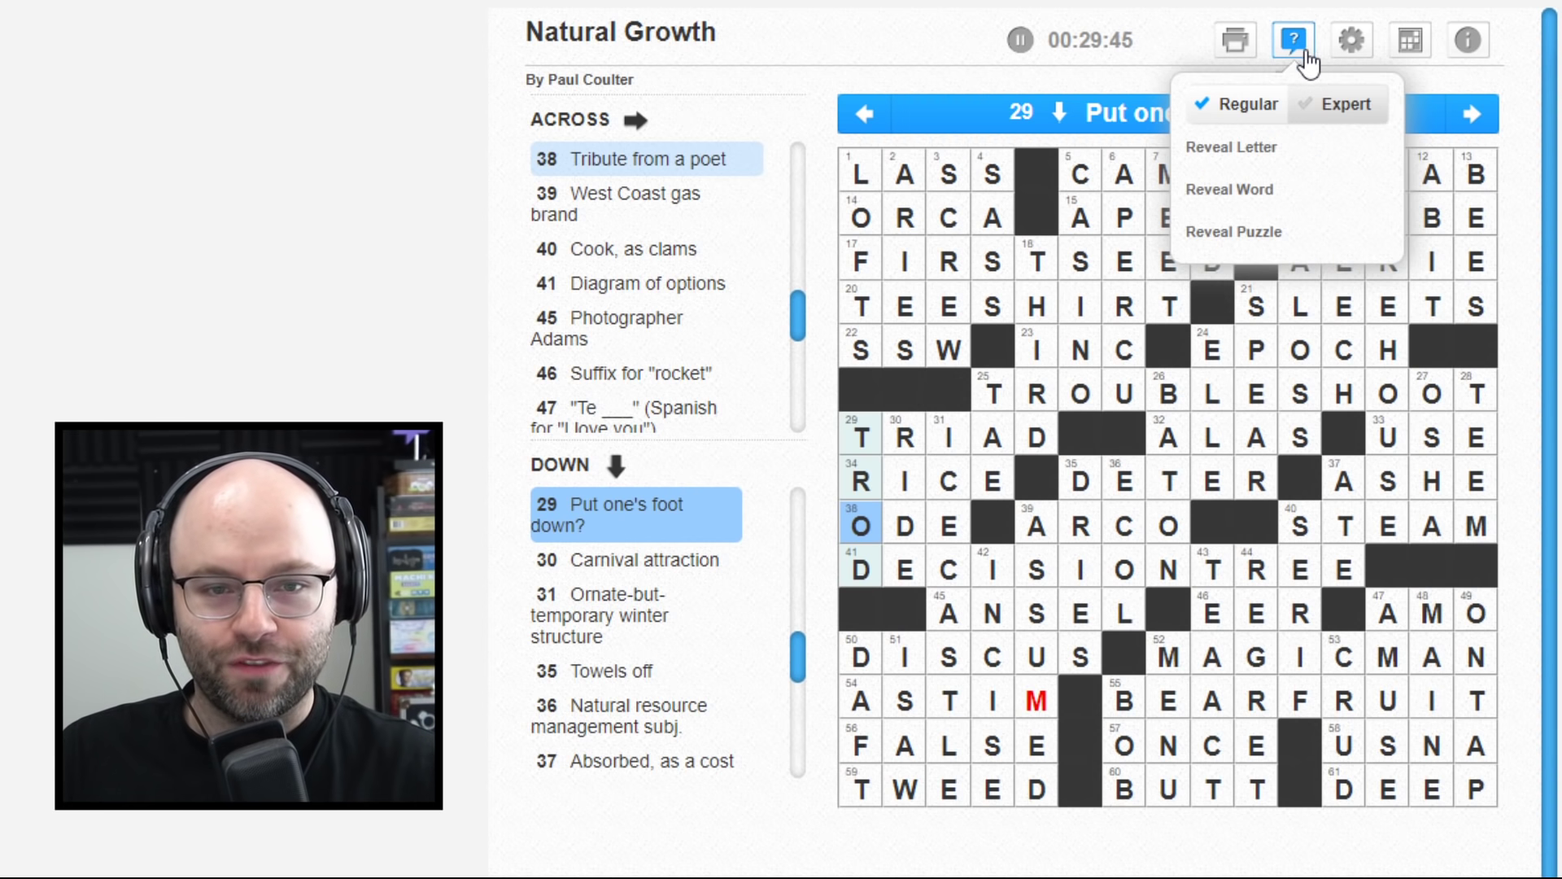
click(1327, 108)
click(1036, 700)
text(r)
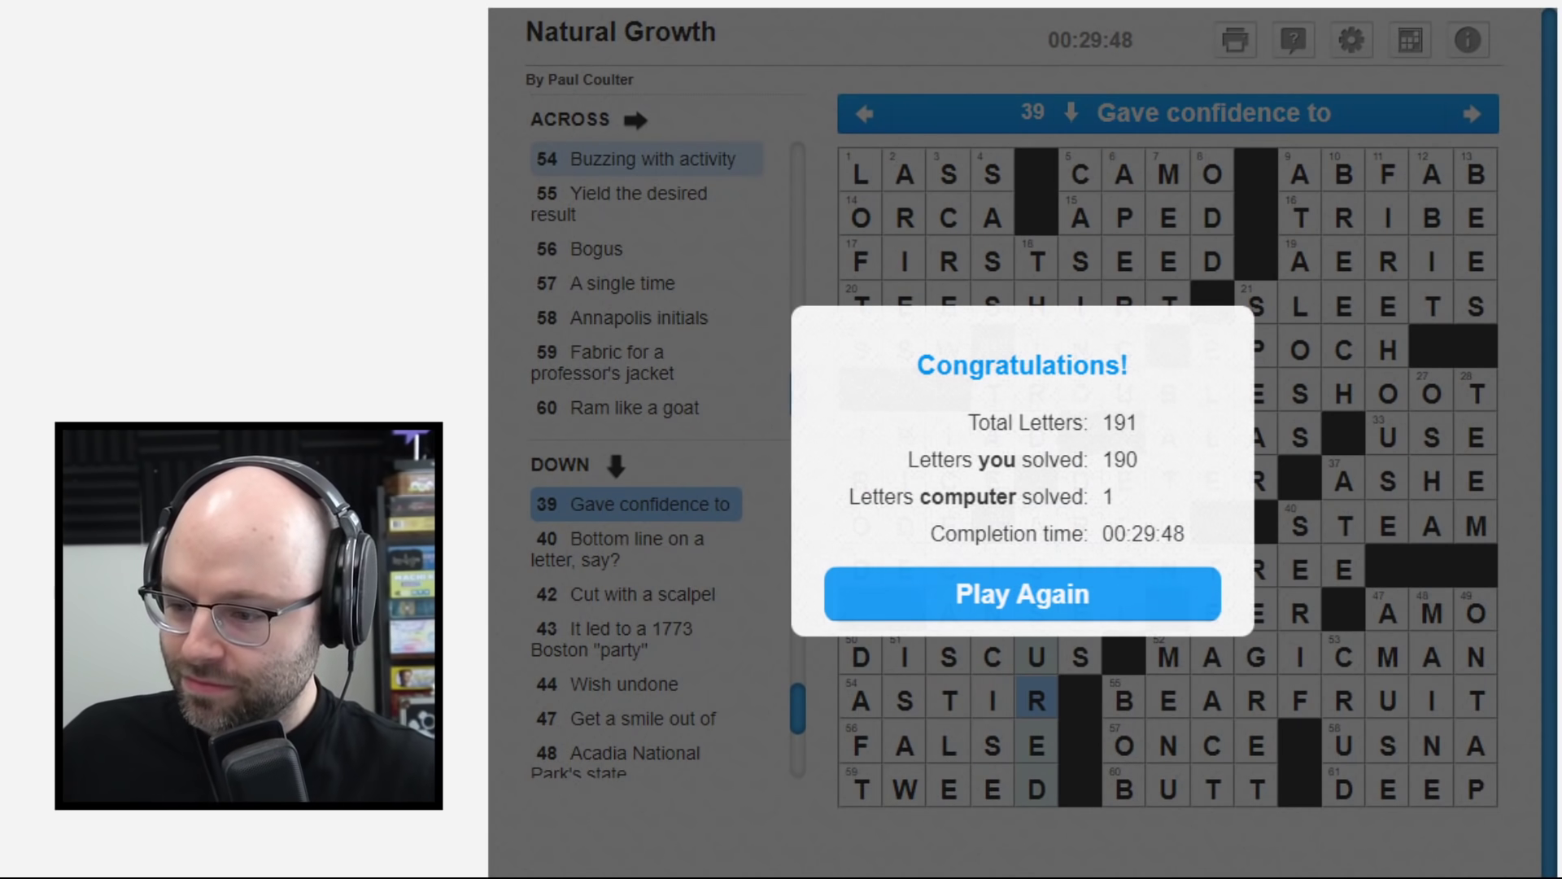